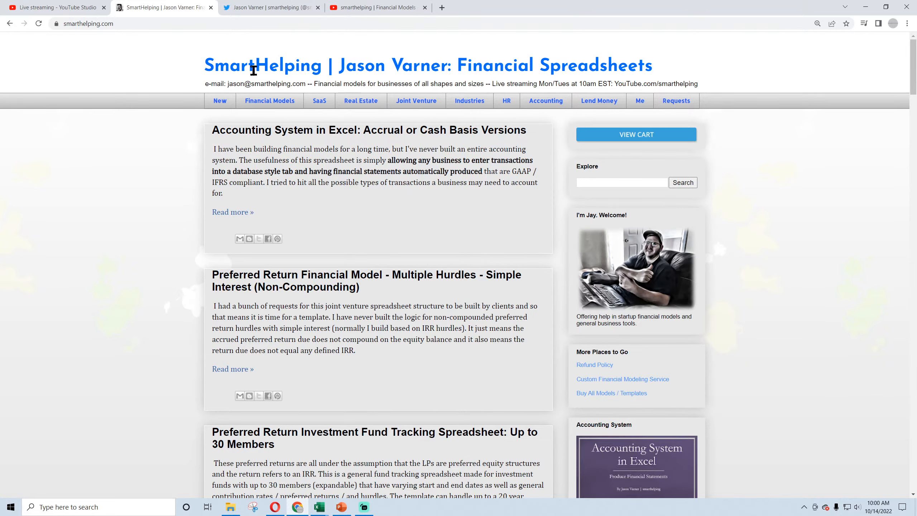
Look through the Financial Models page on smarthelping.com, including the all-spreadsheets offer and the SaaS bundle's template list
{"action": "left_click", "coordinate": [280, 105]}
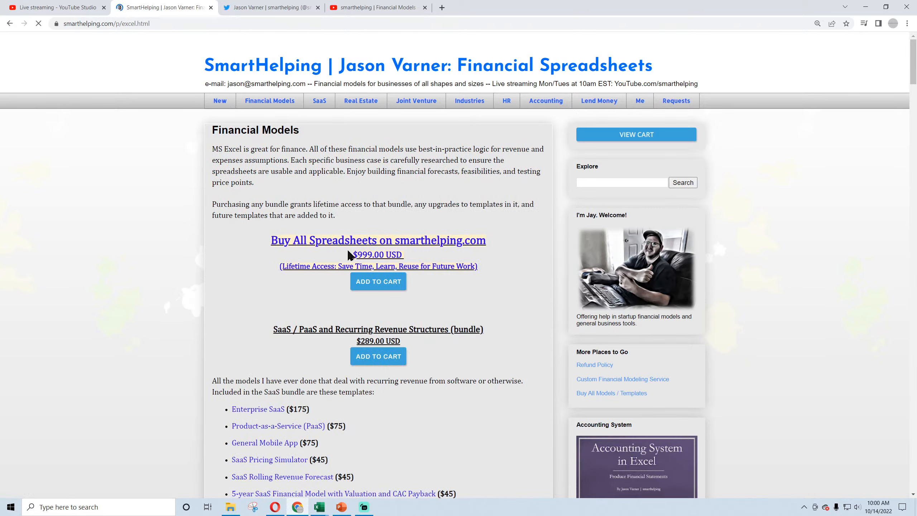
{"action": "left_click_drag", "start_coordinate": [281, 267], "coordinate": [473, 267]}
{"action": "left_click", "coordinate": [447, 267]}
{"action": "scroll", "coordinate": [272, 240], "scroll_direction": "down", "scroll_amount": 10}
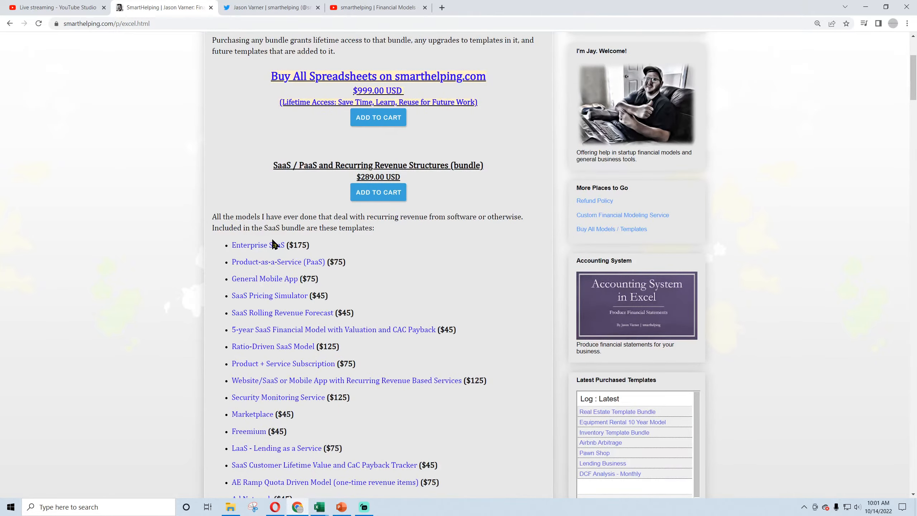
{"action": "scroll", "coordinate": [282, 239], "scroll_direction": "down", "scroll_amount": 5}
{"action": "scroll", "coordinate": [282, 253], "scroll_direction": "up", "scroll_amount": 20}
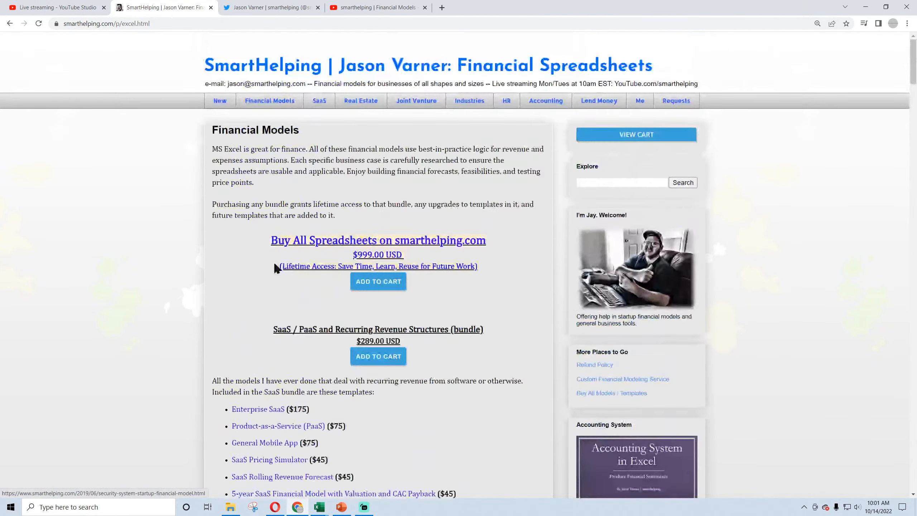
Draft a new tweet on the Twitter profile reading "live modeling - construction biz -"
{"action": "left_click", "coordinate": [233, 8]}
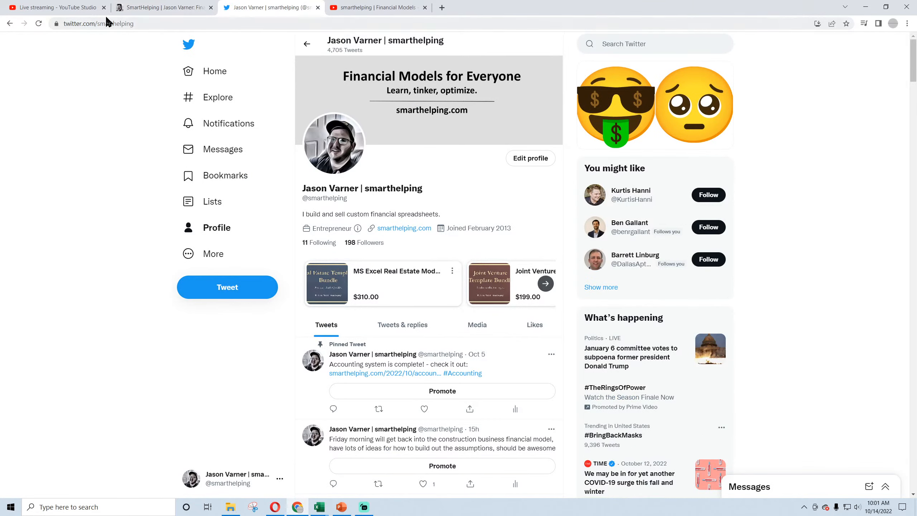
{"action": "left_click", "coordinate": [240, 288]}
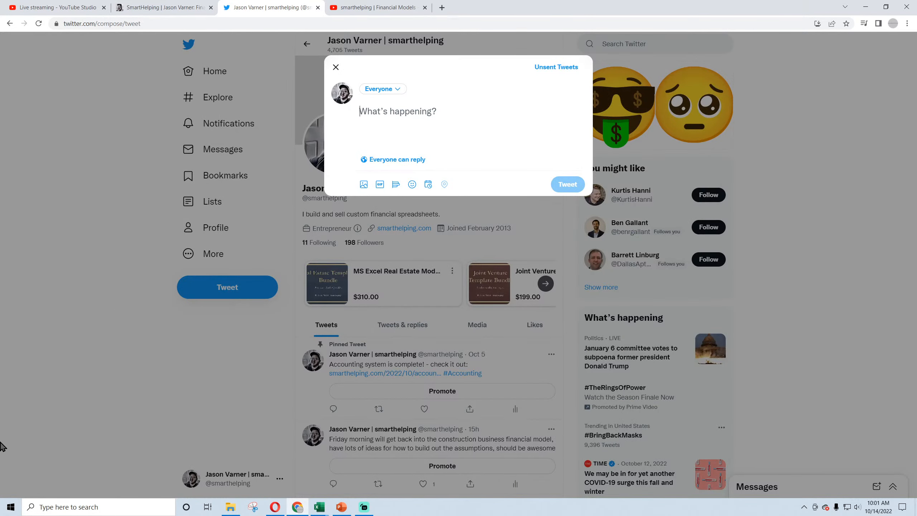
{"action": "type", "text": "live modelin"}
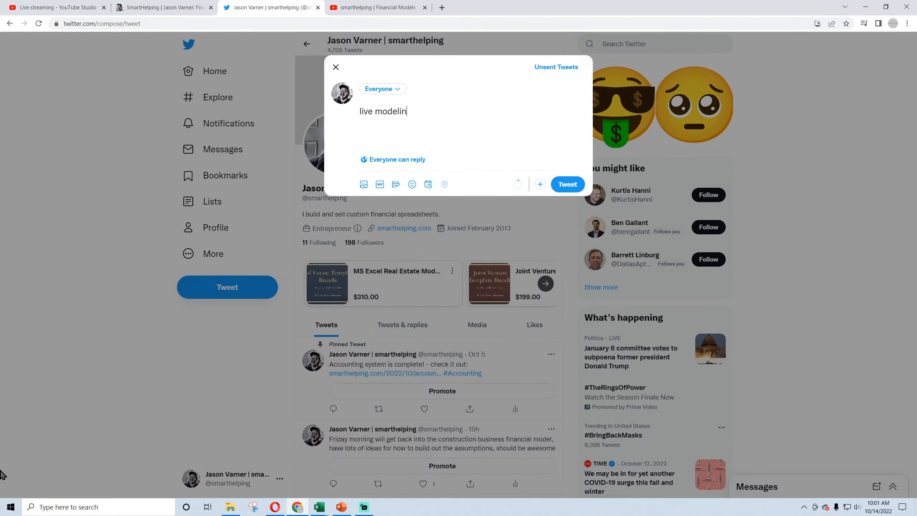
{"action": "type", "text": "g - construction biz -"}
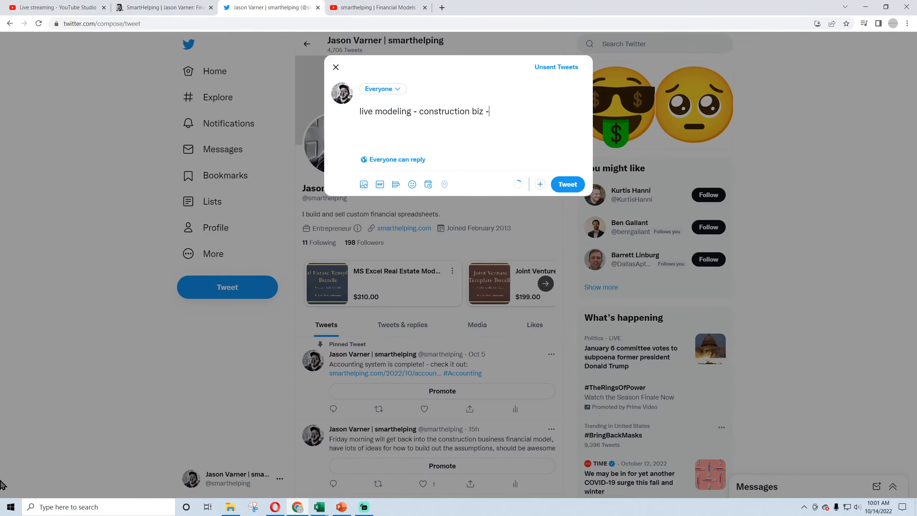
Copy the link of the live stream "Live Financial Modeling: Construction Business - Part 2" from the YouTube channel
{"action": "left_click", "coordinate": [348, 7]}
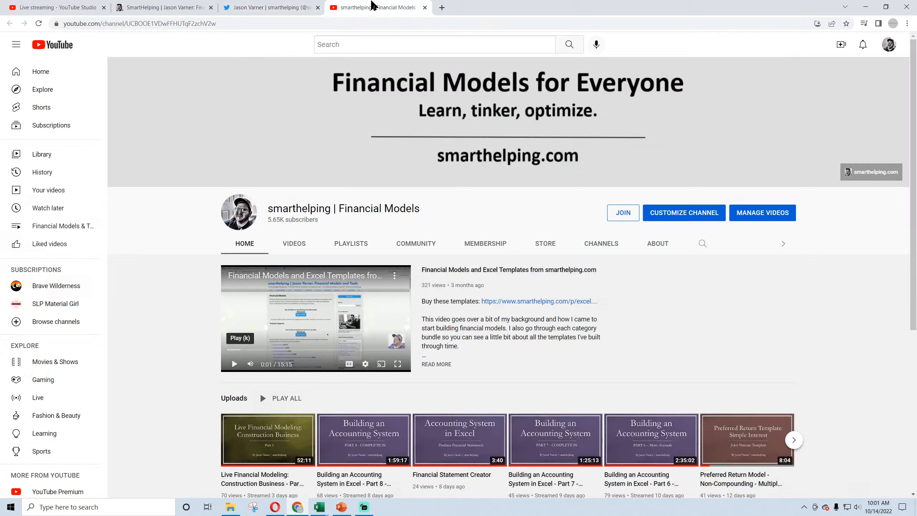
{"action": "left_click", "coordinate": [39, 23]}
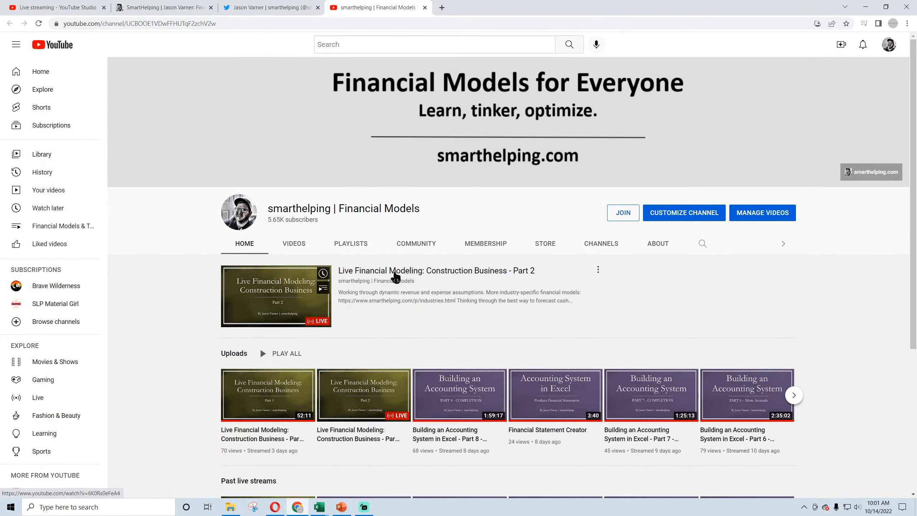
{"action": "left_click", "coordinate": [395, 272]}
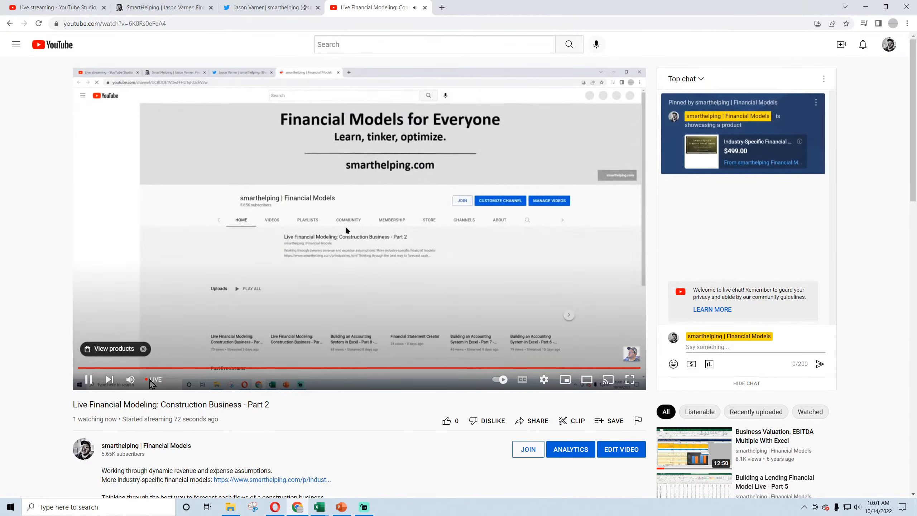
{"action": "left_click", "coordinate": [155, 24]}
{"action": "right_click", "coordinate": [150, 24]}
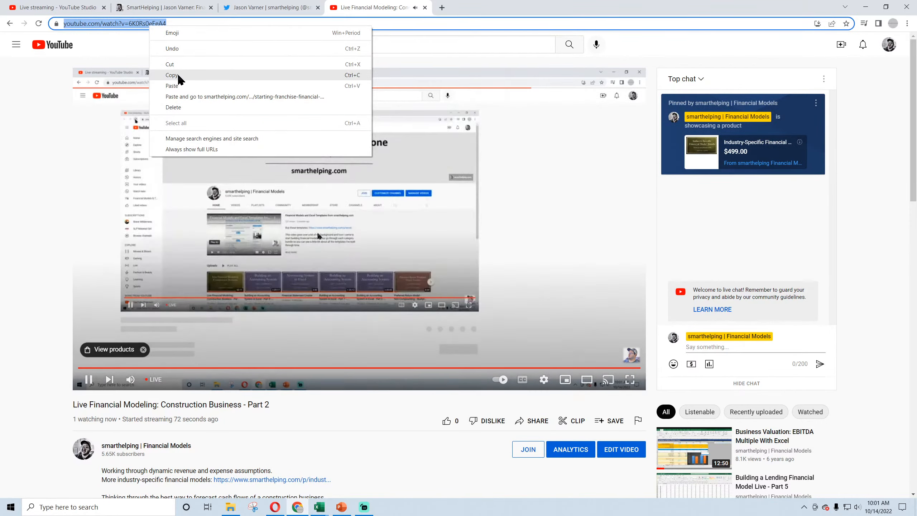
{"action": "left_click", "coordinate": [172, 75]}
Close the live stream page, add the copied link to the drafted tweet and post it
{"action": "left_click", "coordinate": [425, 7]}
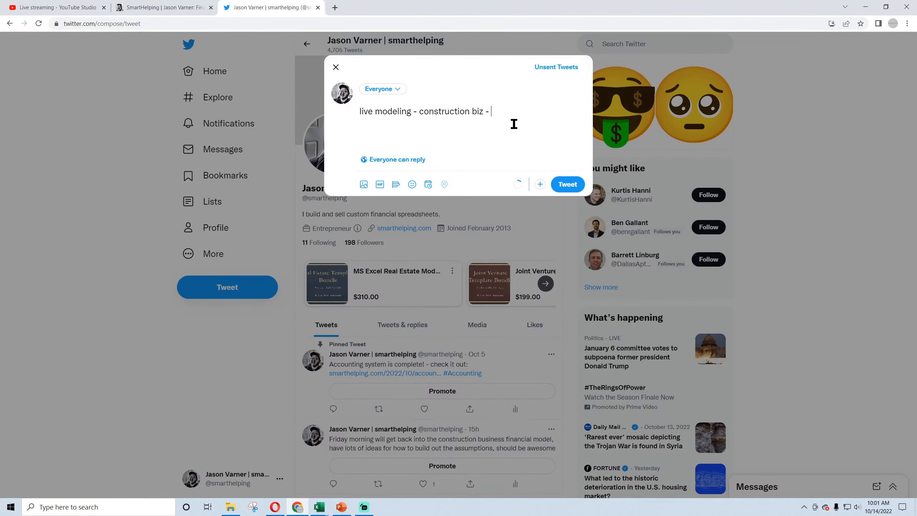
{"action": "key", "text": "ctrl+v"}
{"action": "left_click", "coordinate": [570, 187]}
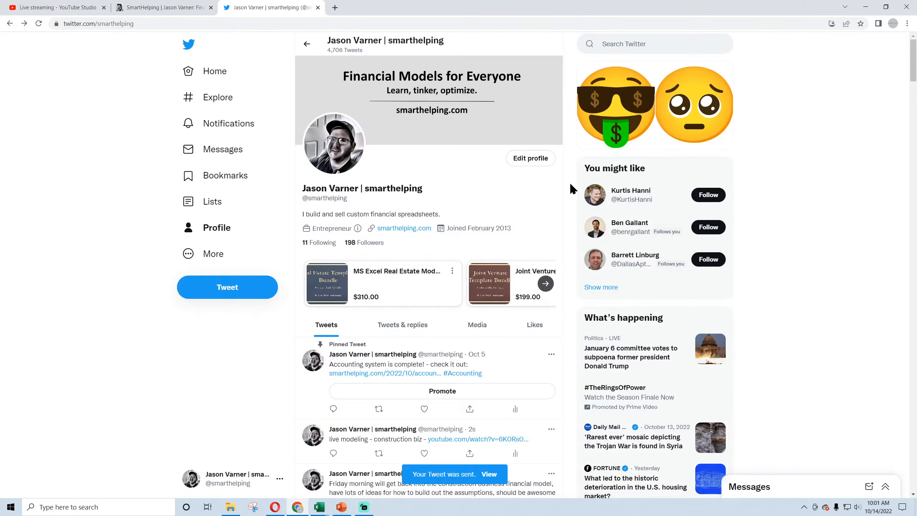
Check the live stream in YouTube Studio, then switch to the Construction Business workbook in Excel and save it
{"action": "left_click", "coordinate": [167, 10]}
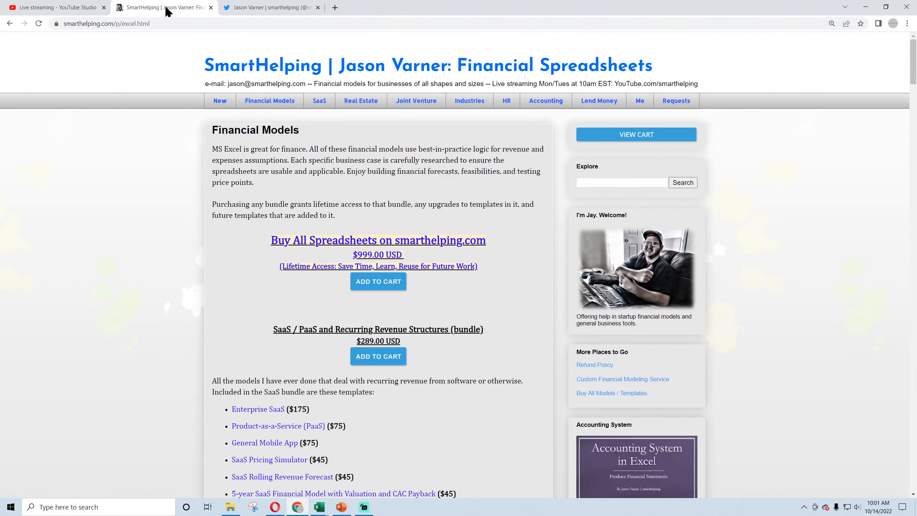
{"action": "left_click", "coordinate": [89, 9]}
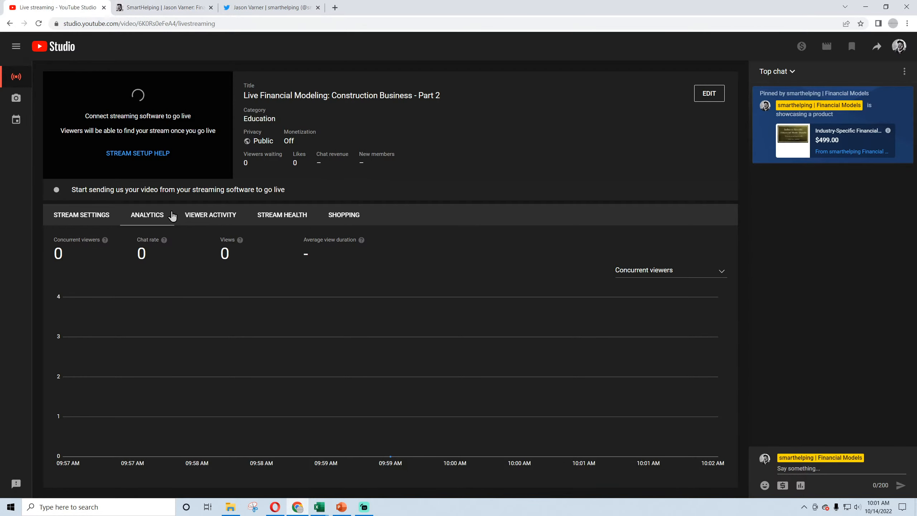
{"action": "mouse_move", "coordinate": [317, 509]}
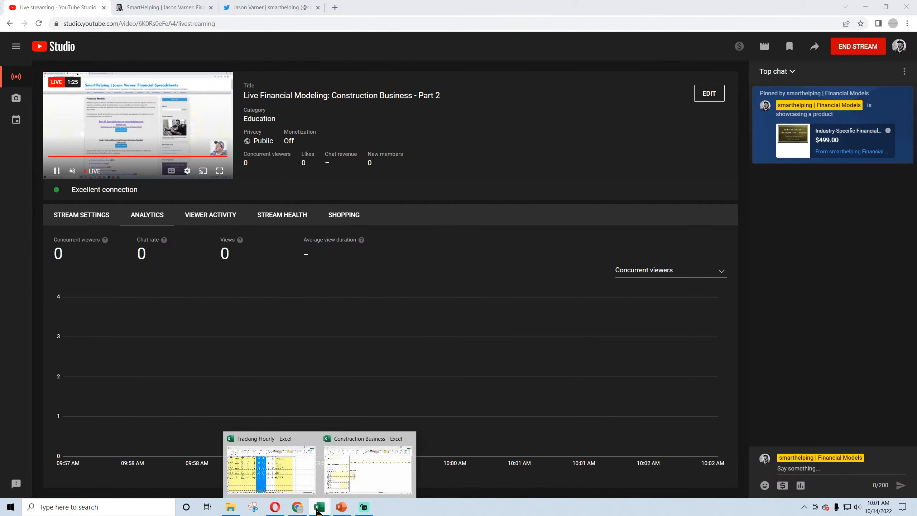
{"action": "left_click", "coordinate": [372, 452]}
{"action": "mouse_move", "coordinate": [322, 513]}
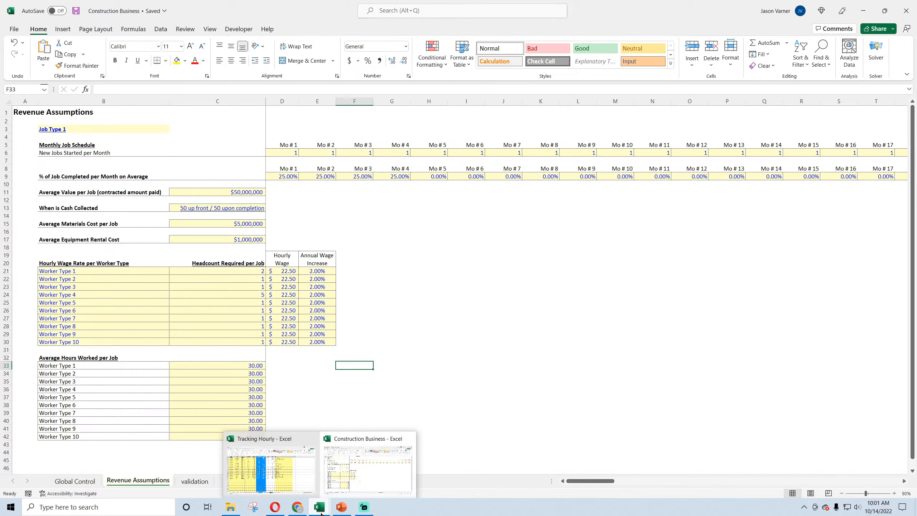
{"action": "left_click", "coordinate": [546, 311]}
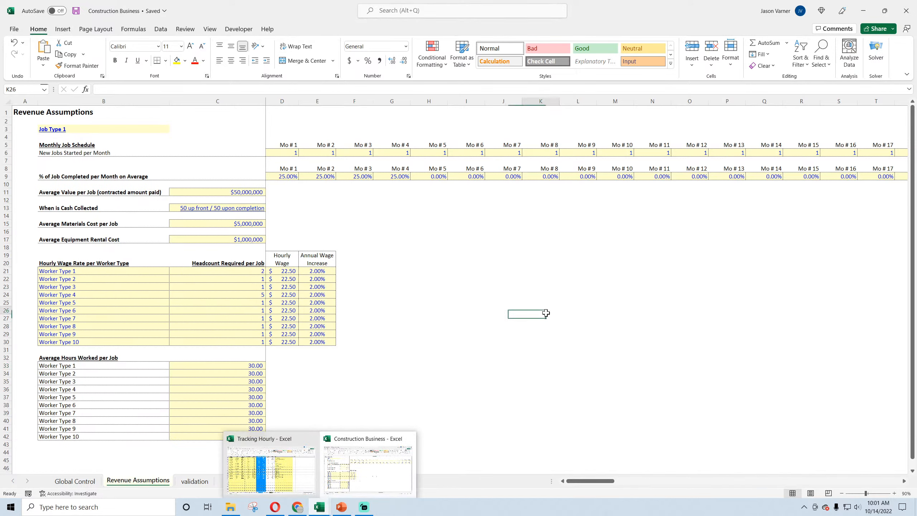
{"action": "left_click", "coordinate": [77, 11]}
{"action": "left_click", "coordinate": [551, 390]}
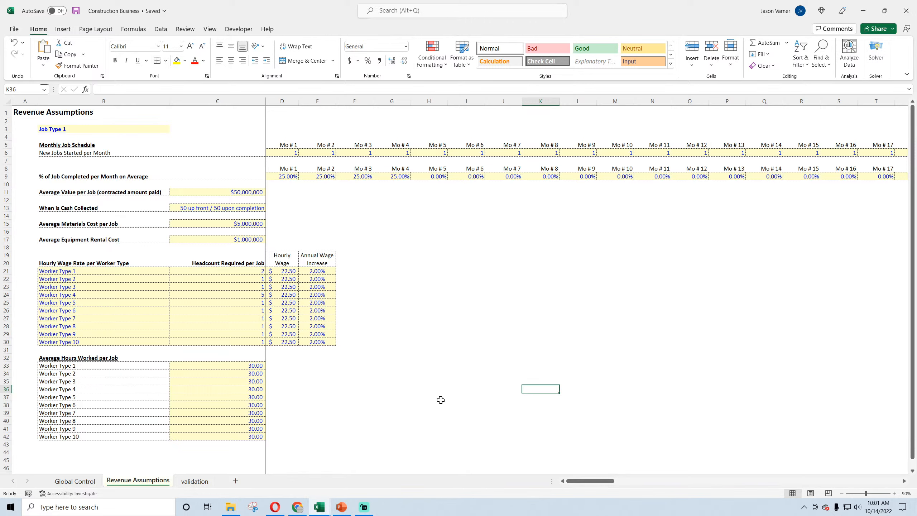
Look over the whole Job Type 1 block of the Revenue Assumptions sheet, down to the average hours worked per job
{"action": "left_click", "coordinate": [67, 129]}
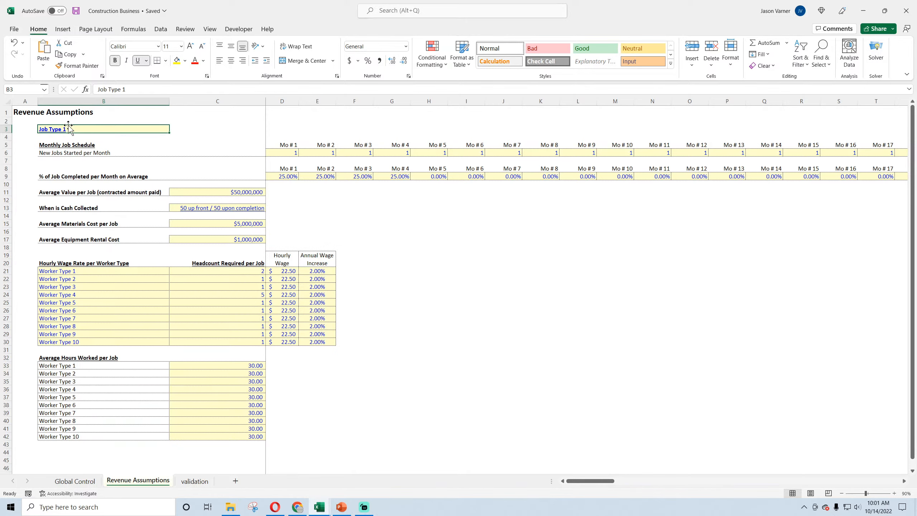
{"action": "key", "text": "ctrl+Home"}
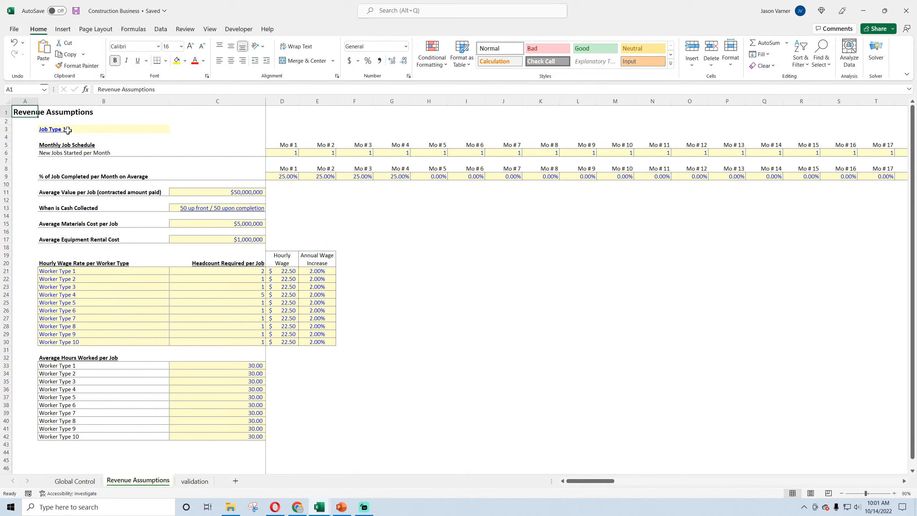
{"action": "left_click", "coordinate": [67, 131]}
{"action": "scroll", "coordinate": [103, 322], "scroll_direction": "down", "scroll_amount": 6}
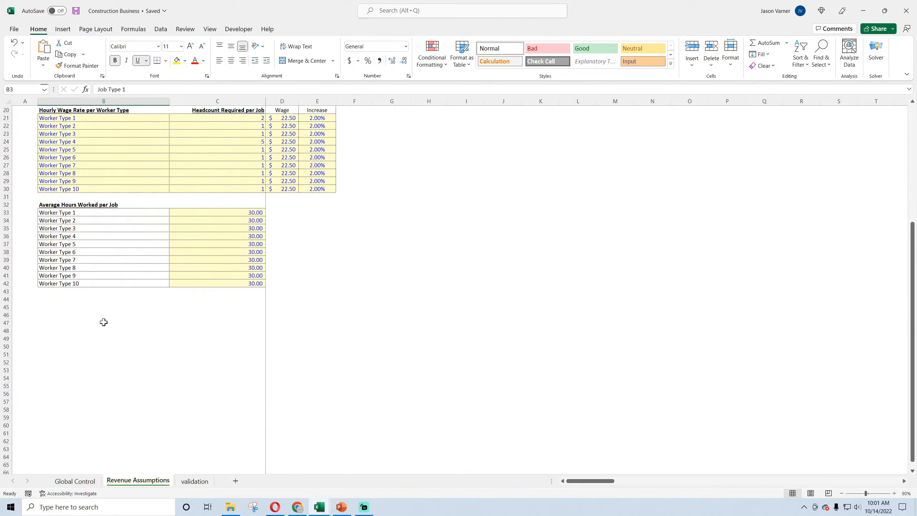
{"action": "scroll", "coordinate": [103, 321], "scroll_direction": "up", "scroll_amount": 6}
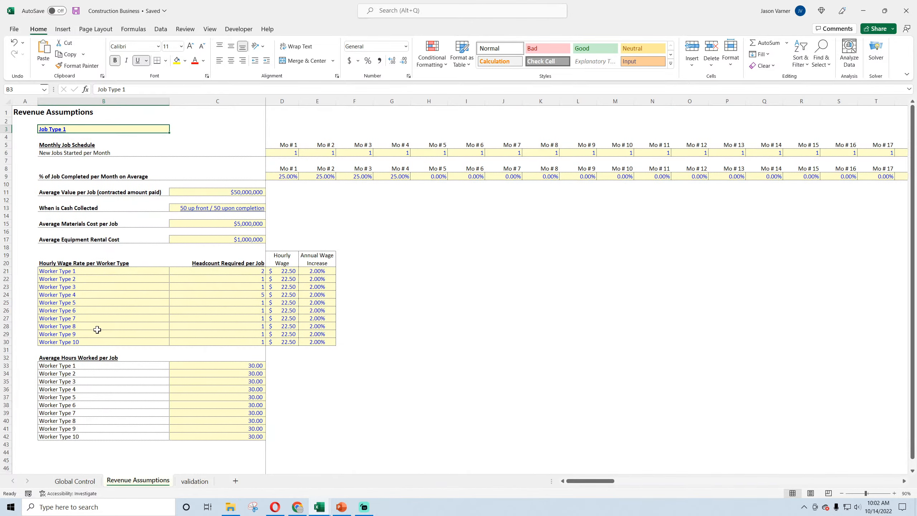
Examine the New Jobs Started per Month inputs for Job Type 1, going month by month from Mo # 1 to Mo # 7
{"action": "left_click", "coordinate": [71, 154]}
{"action": "left_click", "coordinate": [288, 151]}
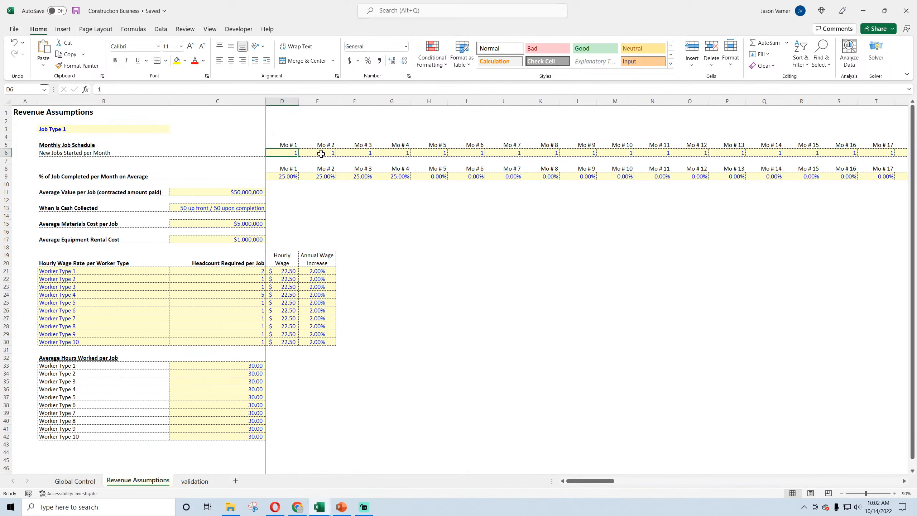
{"action": "left_click", "coordinate": [321, 154]}
{"action": "left_click", "coordinate": [367, 153]}
{"action": "left_click", "coordinate": [398, 153]}
{"action": "left_click", "coordinate": [426, 154]}
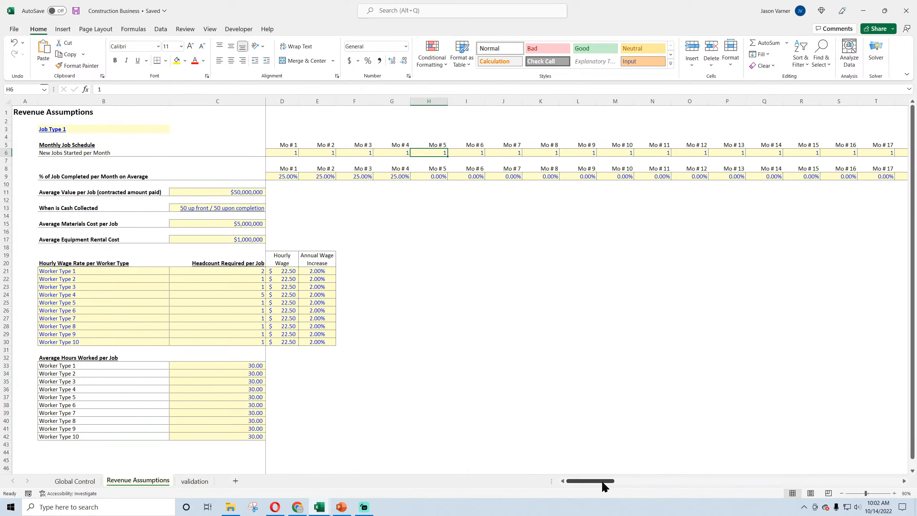
{"action": "mouse_move", "coordinate": [606, 481]}
{"action": "left_mouse_down"}
{"action": "mouse_move", "coordinate": [896, 481]}
{"action": "mouse_move", "coordinate": [588, 481]}
{"action": "left_mouse_up"}
{"action": "left_click", "coordinate": [292, 151]}
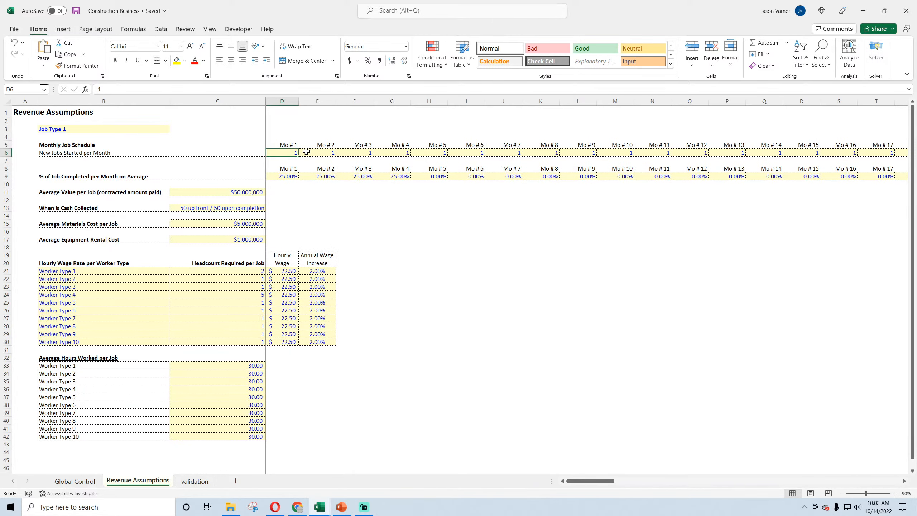
{"action": "left_click", "coordinate": [318, 152]}
{"action": "left_click", "coordinate": [355, 153]}
{"action": "left_click", "coordinate": [394, 153]}
{"action": "left_click", "coordinate": [429, 152]}
{"action": "left_click", "coordinate": [456, 152]}
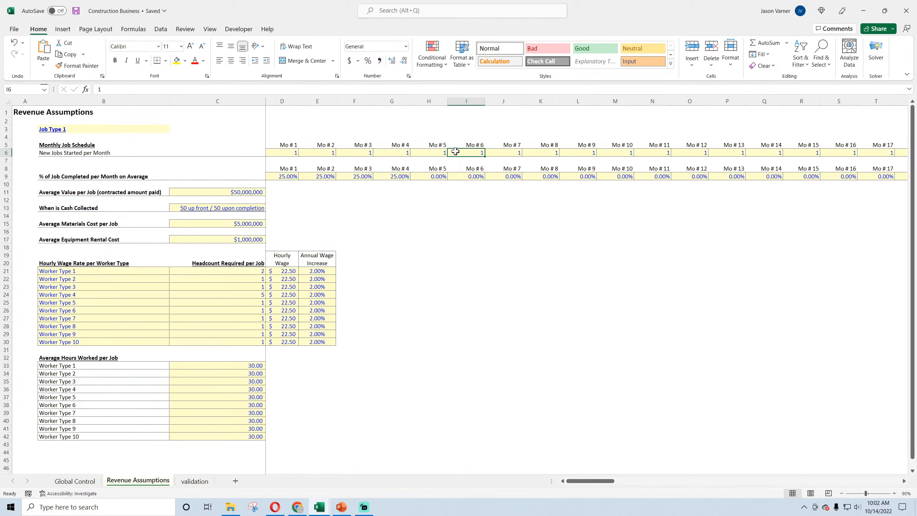
{"action": "left_click", "coordinate": [270, 154]}
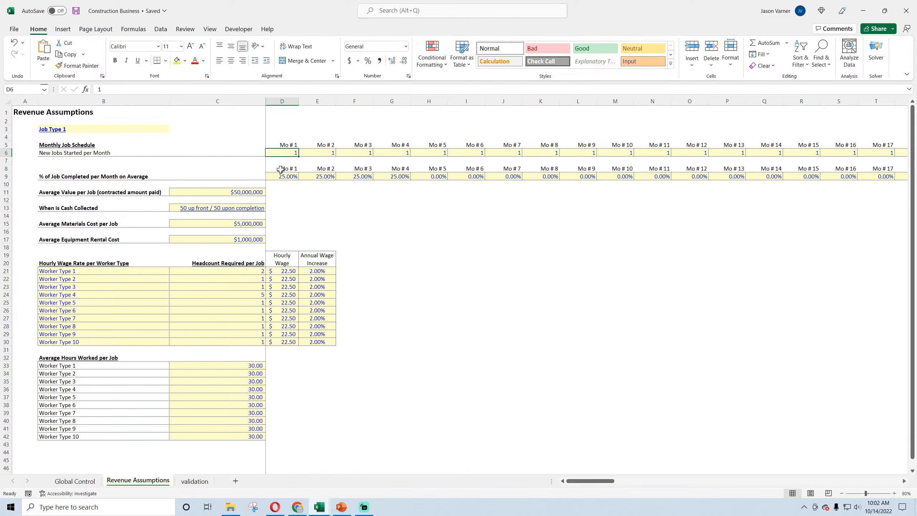
{"action": "left_click", "coordinate": [330, 153]}
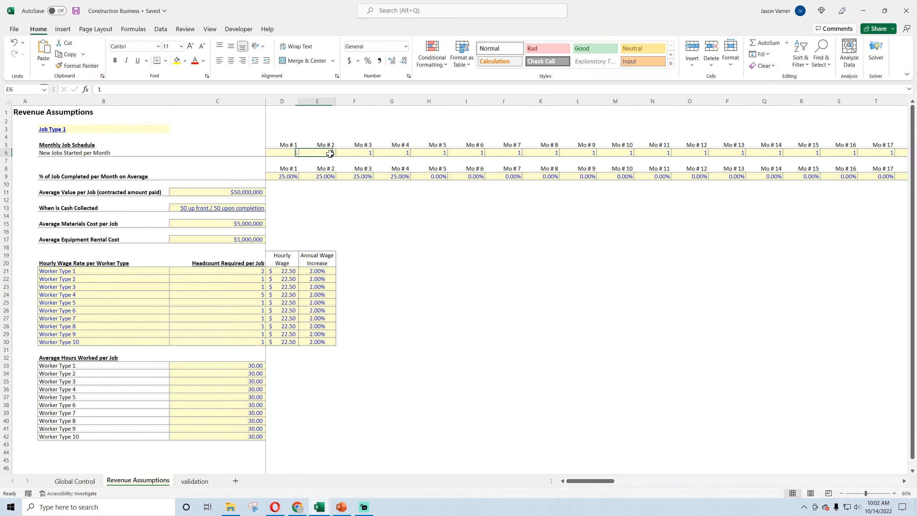
{"action": "left_click", "coordinate": [401, 153]}
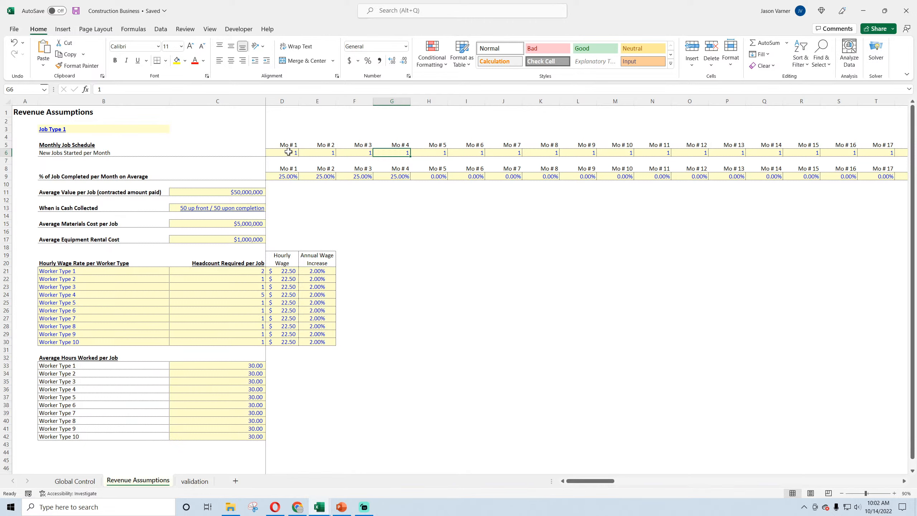
{"action": "left_click", "coordinate": [288, 152]}
{"action": "left_click", "coordinate": [325, 153]}
{"action": "left_click", "coordinate": [362, 153]}
{"action": "left_click", "coordinate": [397, 153]}
{"action": "left_click", "coordinate": [433, 153]}
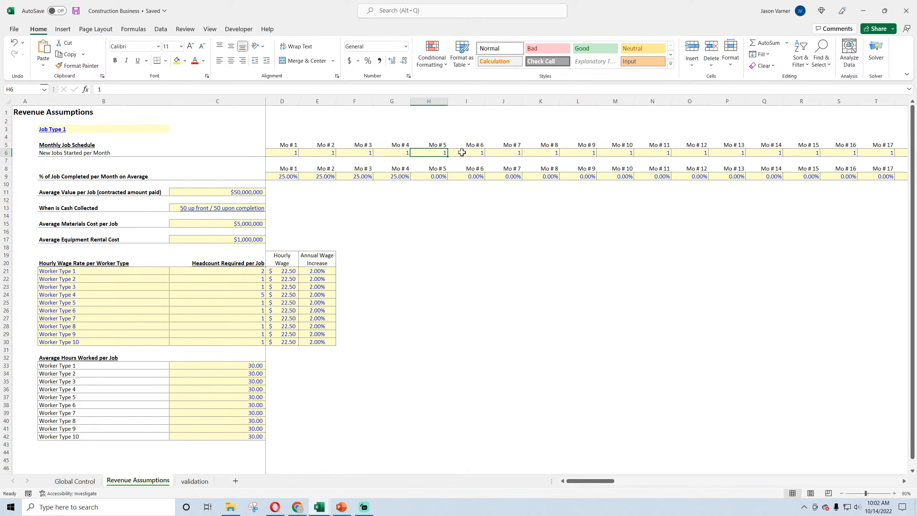
{"action": "left_click", "coordinate": [464, 153]}
{"action": "left_click", "coordinate": [500, 153]}
{"action": "left_click", "coordinate": [293, 152]}
{"action": "left_click", "coordinate": [318, 153]}
{"action": "left_click", "coordinate": [349, 153]}
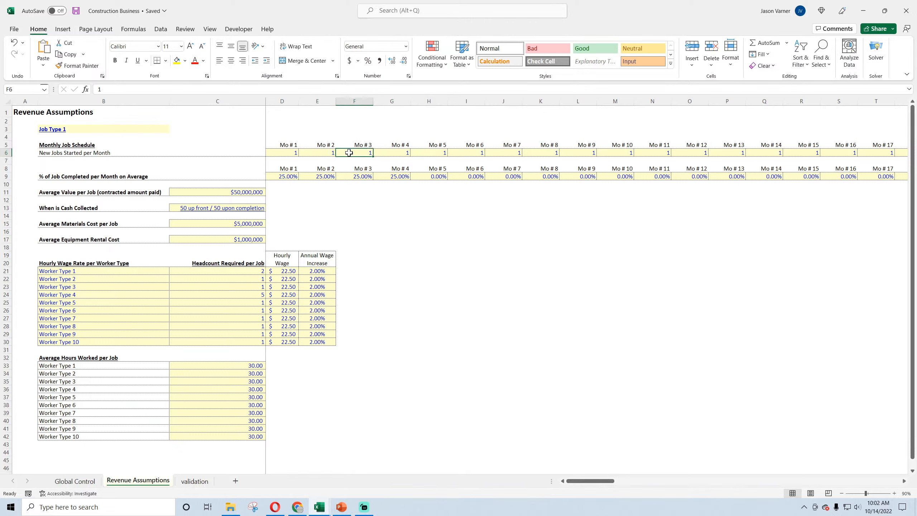
{"action": "left_click", "coordinate": [388, 153]}
{"action": "left_click", "coordinate": [432, 153]}
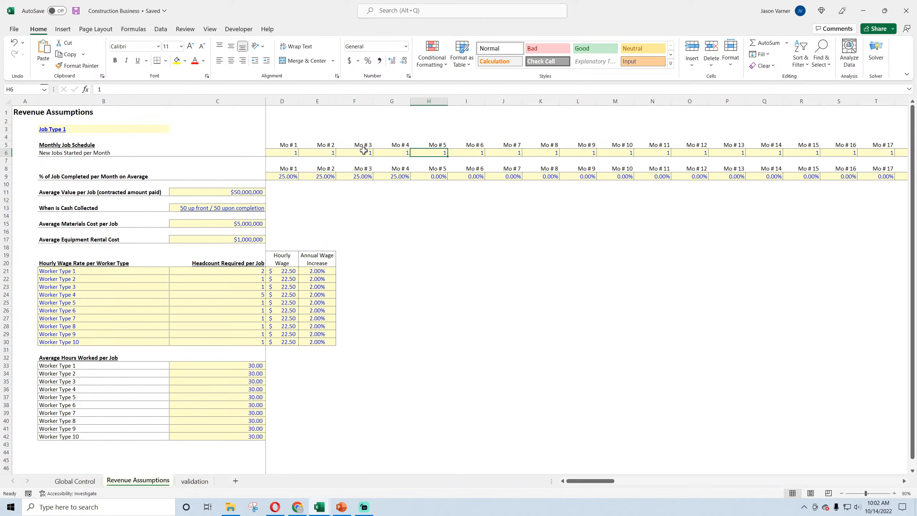
{"action": "left_click", "coordinate": [291, 154]}
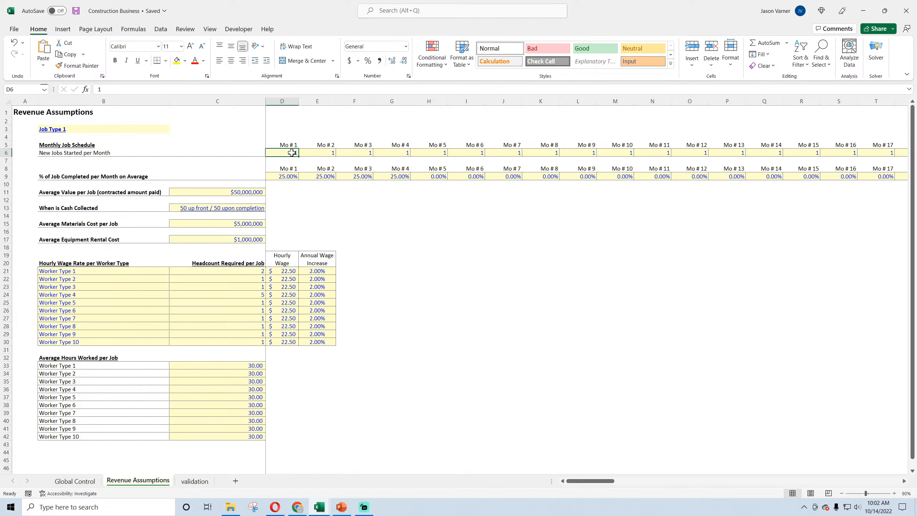
{"action": "left_click", "coordinate": [317, 153]}
{"action": "left_click", "coordinate": [350, 151]}
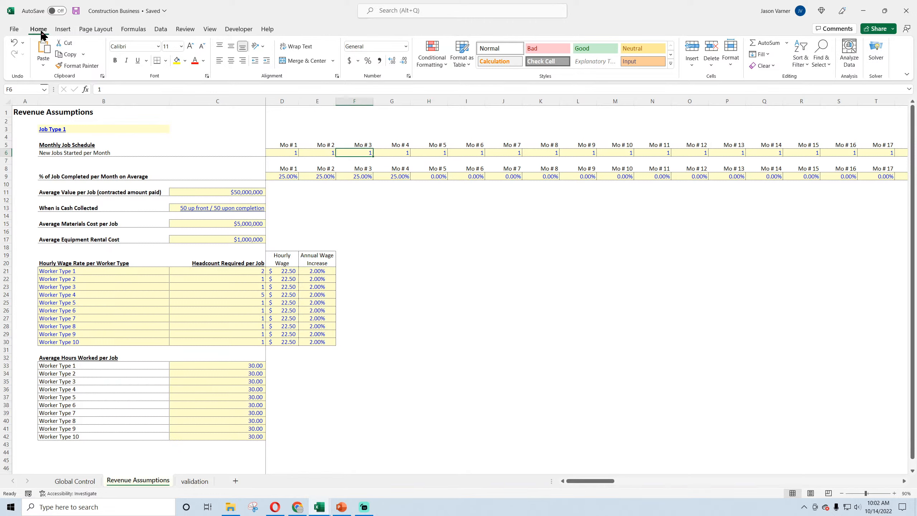
Examine the New Jobs Started per Month inputs again, going month by month and across the span from Mo # 1 to Mo # 14
{"action": "left_click", "coordinate": [291, 153]}
{"action": "left_click", "coordinate": [320, 152]}
{"action": "left_click", "coordinate": [356, 153]}
{"action": "left_click", "coordinate": [407, 153]}
{"action": "left_click", "coordinate": [428, 152]}
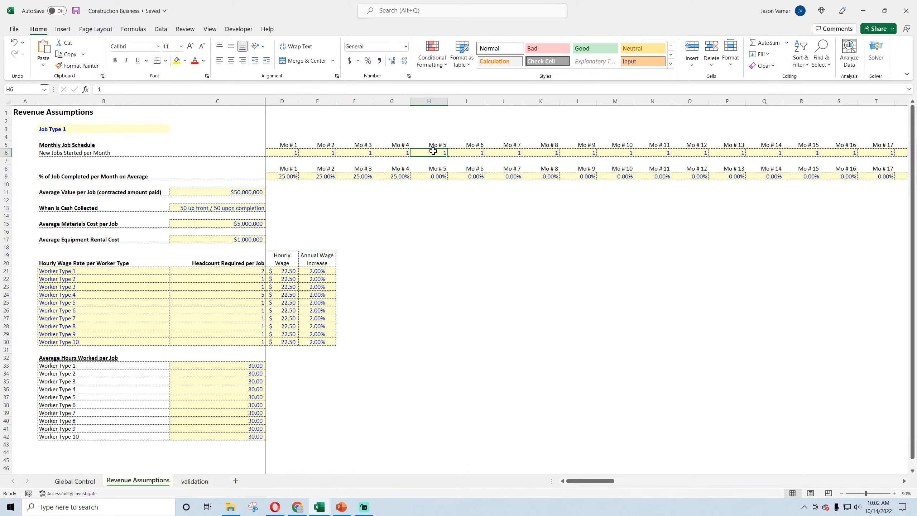
{"action": "left_click", "coordinate": [477, 152]}
{"action": "left_click", "coordinate": [504, 152]}
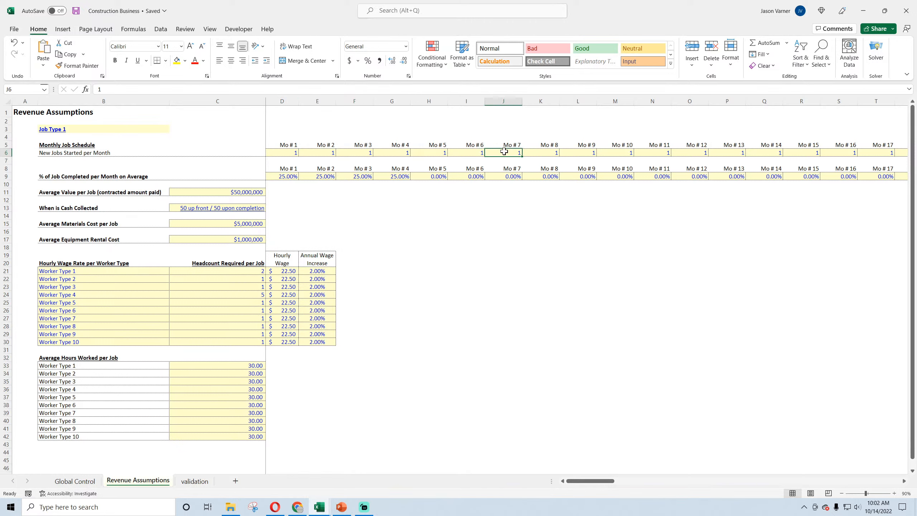
{"action": "left_click", "coordinate": [541, 153]}
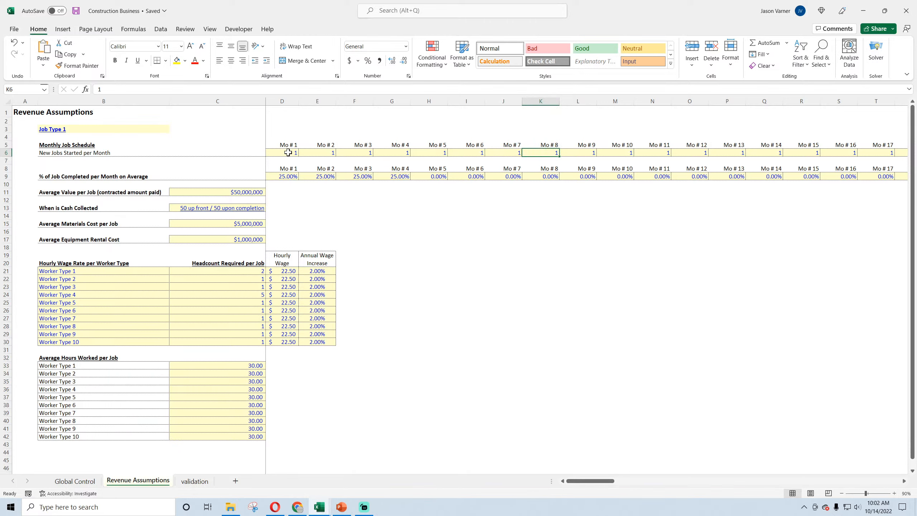
{"action": "left_click_drag", "start_coordinate": [288, 152], "coordinate": [763, 152]}
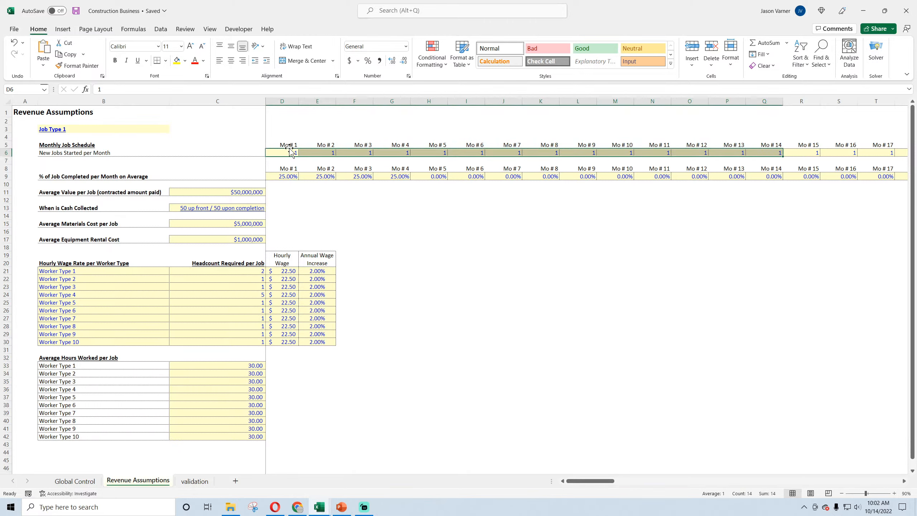
Examine the % of Job Completed per Month on Average inputs from Mo # 1 to Mo # 4
{"action": "left_click", "coordinate": [78, 175]}
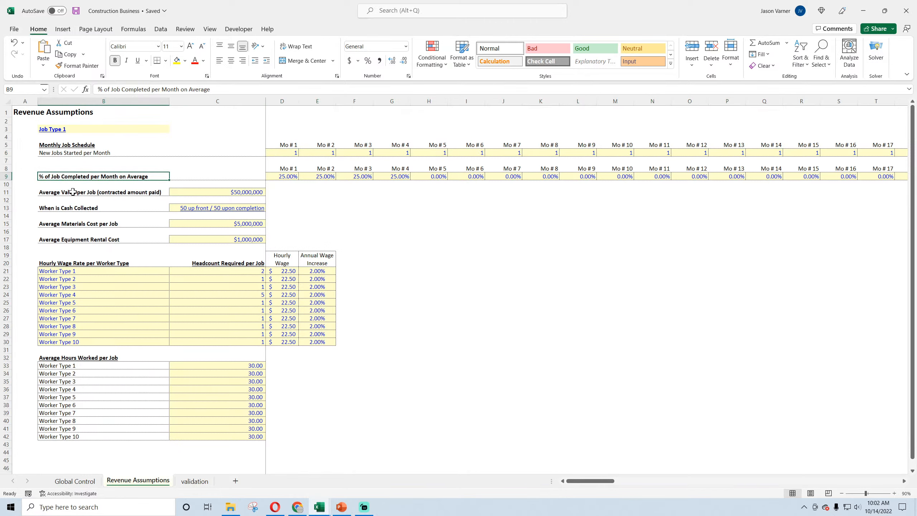
{"action": "left_click", "coordinate": [287, 176]}
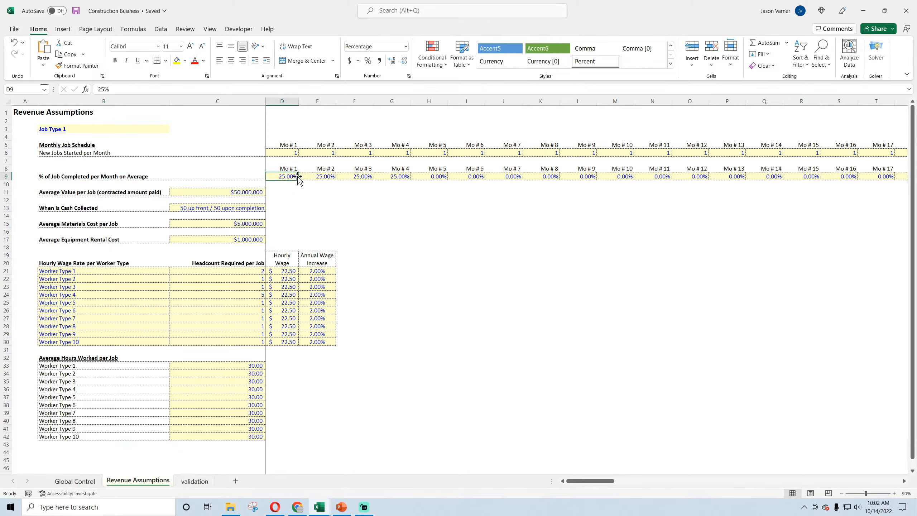
{"action": "left_click", "coordinate": [325, 177]}
{"action": "left_click", "coordinate": [357, 177]}
{"action": "left_click", "coordinate": [390, 177]}
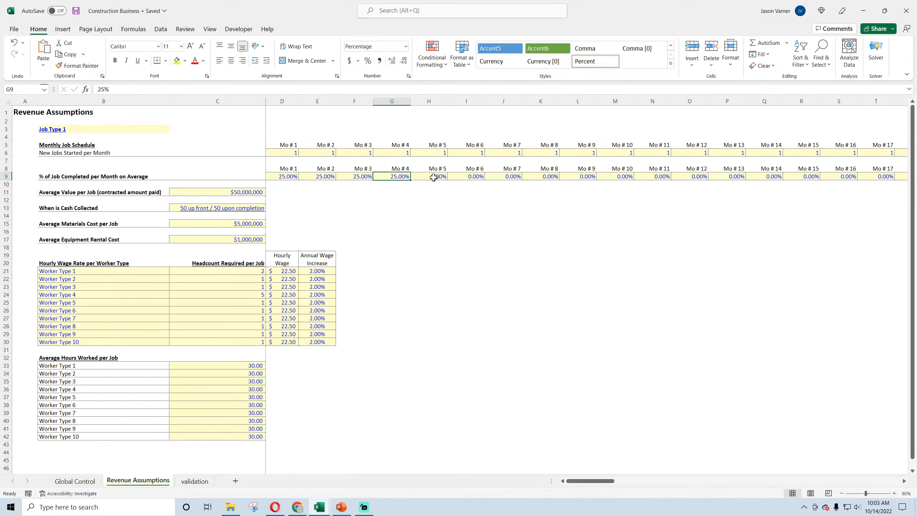
{"action": "left_click_drag", "start_coordinate": [286, 176], "coordinate": [391, 174]}
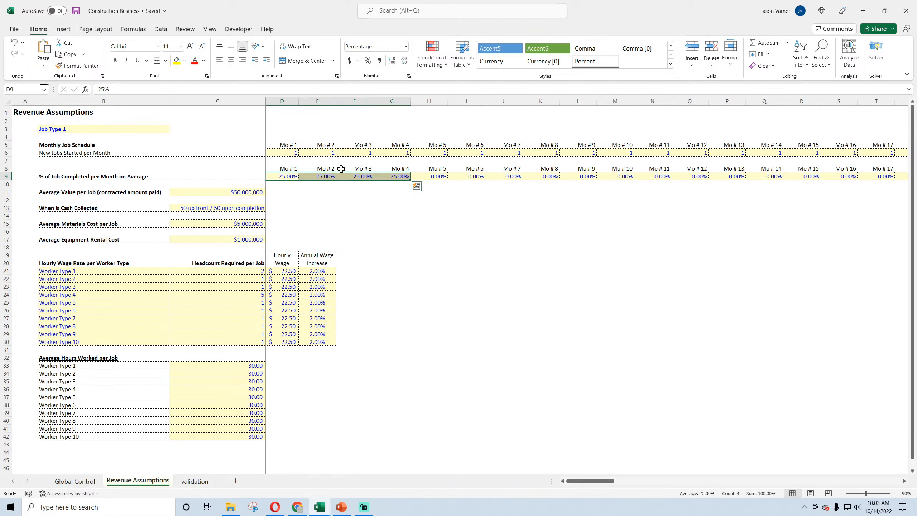
Review the Average Value per Job alongside the monthly completion percentages of Mo # 1 to Mo # 4 that spread it over time
{"action": "left_click_drag", "start_coordinate": [228, 192], "coordinate": [133, 197]}
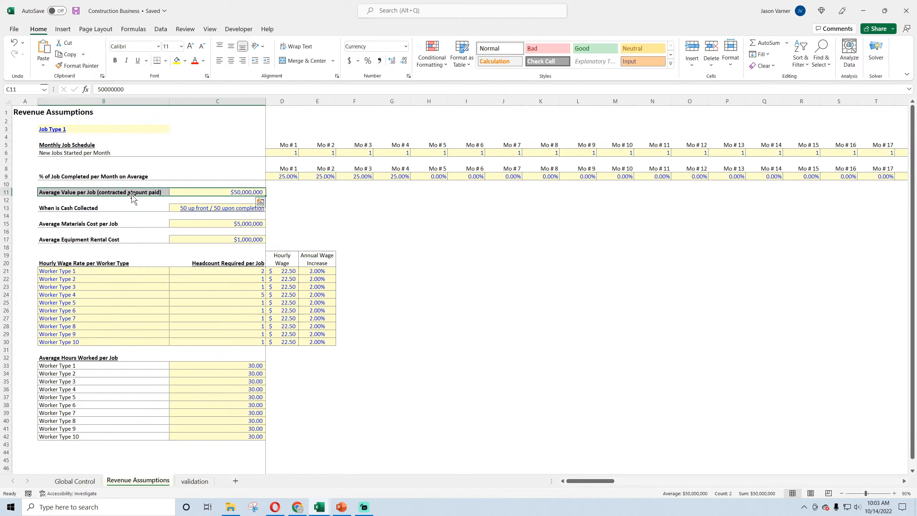
{"action": "left_click", "coordinate": [247, 190]}
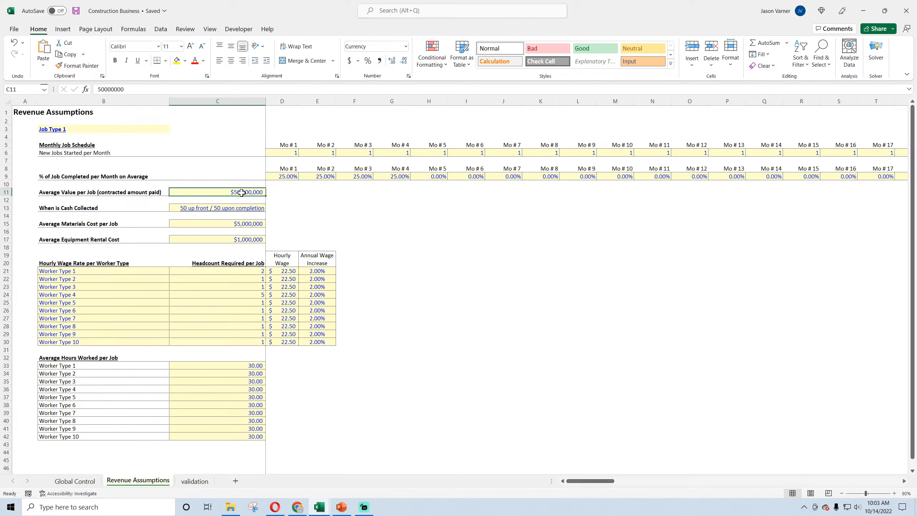
{"action": "left_click_drag", "start_coordinate": [183, 191], "coordinate": [140, 192]}
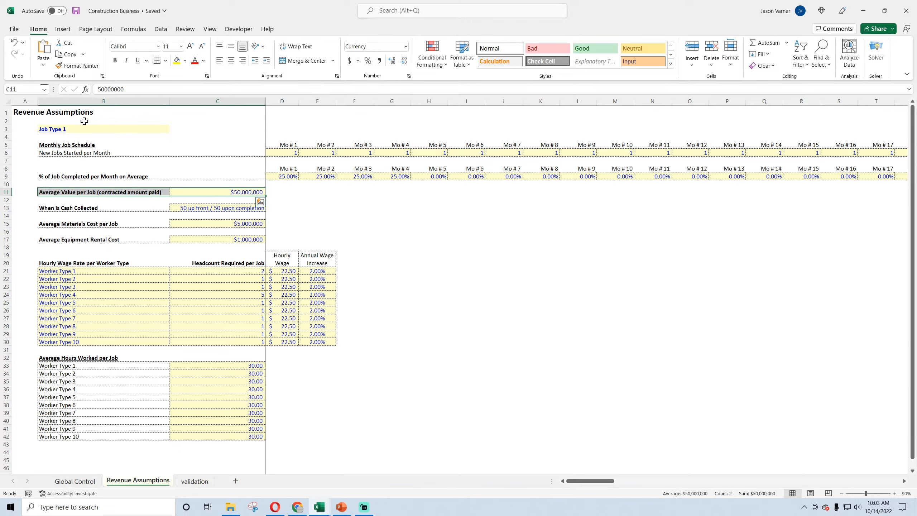
{"action": "left_click", "coordinate": [243, 190]}
{"action": "left_click", "coordinate": [293, 176]}
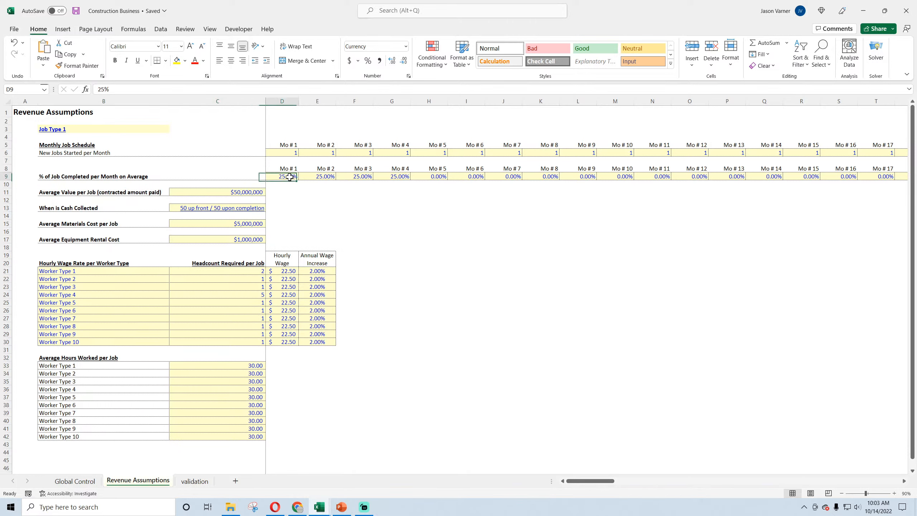
{"action": "left_click", "coordinate": [322, 177]}
{"action": "left_click", "coordinate": [361, 177]}
{"action": "left_click_drag", "start_coordinate": [397, 176], "coordinate": [296, 175]}
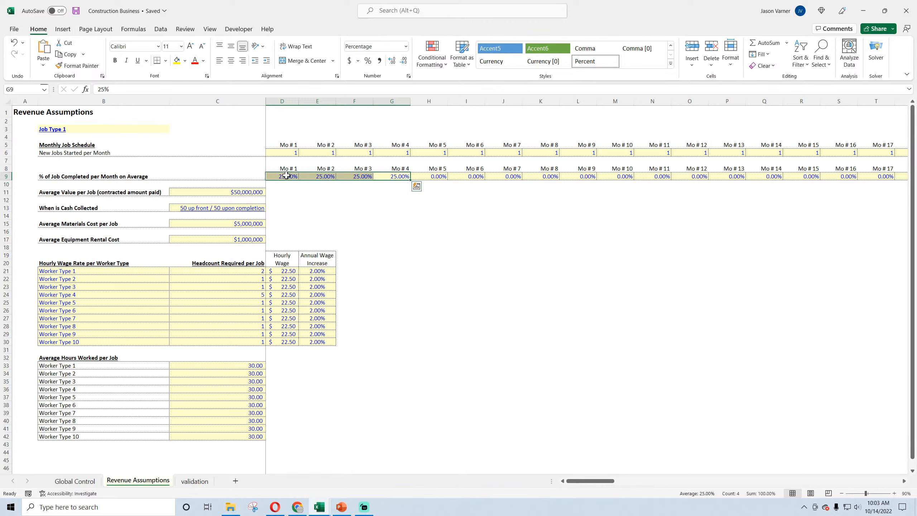
{"action": "left_click", "coordinate": [286, 176]}
{"action": "left_click", "coordinate": [252, 191]}
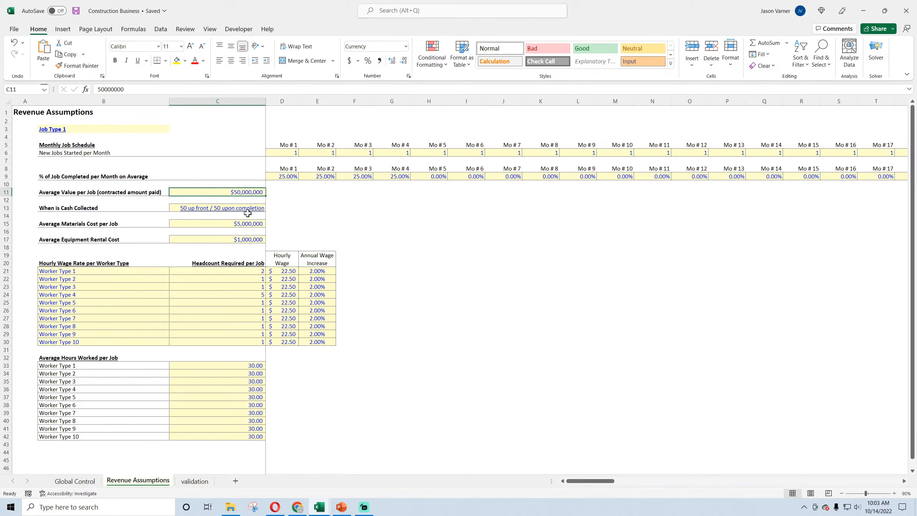
{"action": "left_click", "coordinate": [293, 176]}
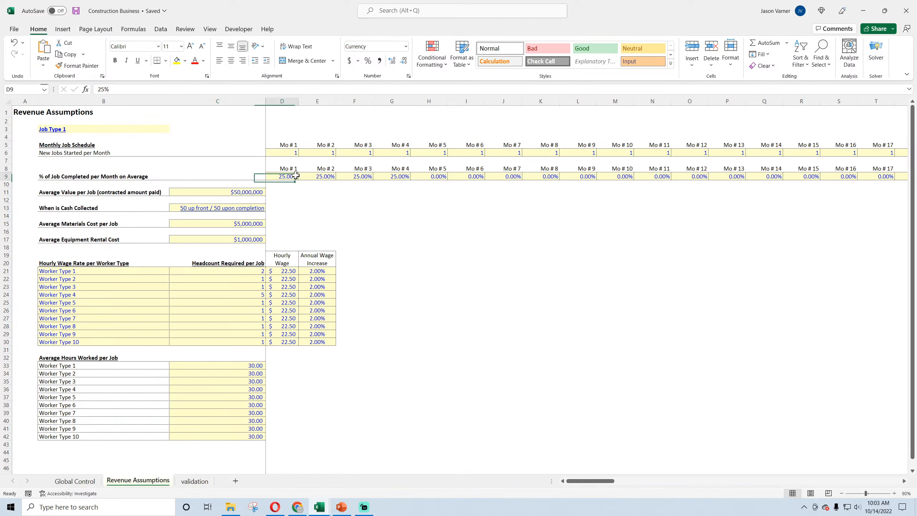
{"action": "left_click", "coordinate": [321, 176]}
{"action": "left_click", "coordinate": [359, 176]}
{"action": "left_click", "coordinate": [394, 176]}
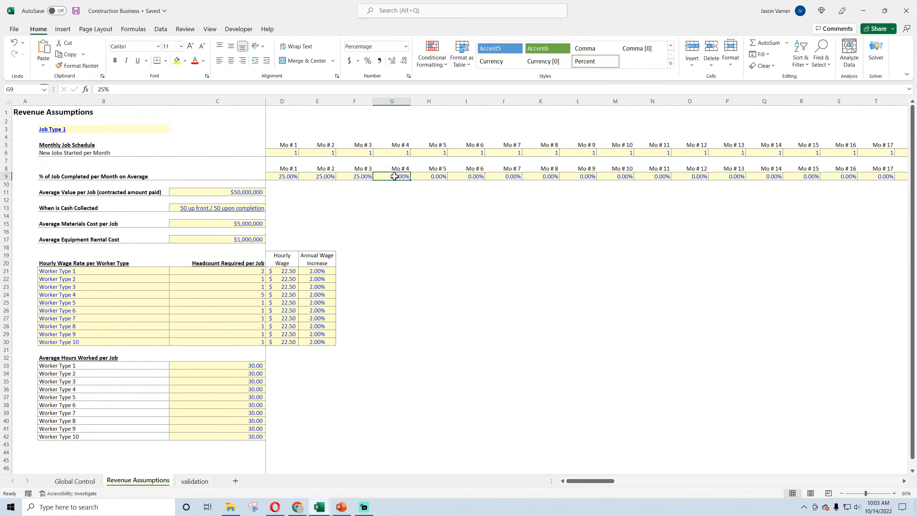
{"action": "left_click", "coordinate": [287, 187]}
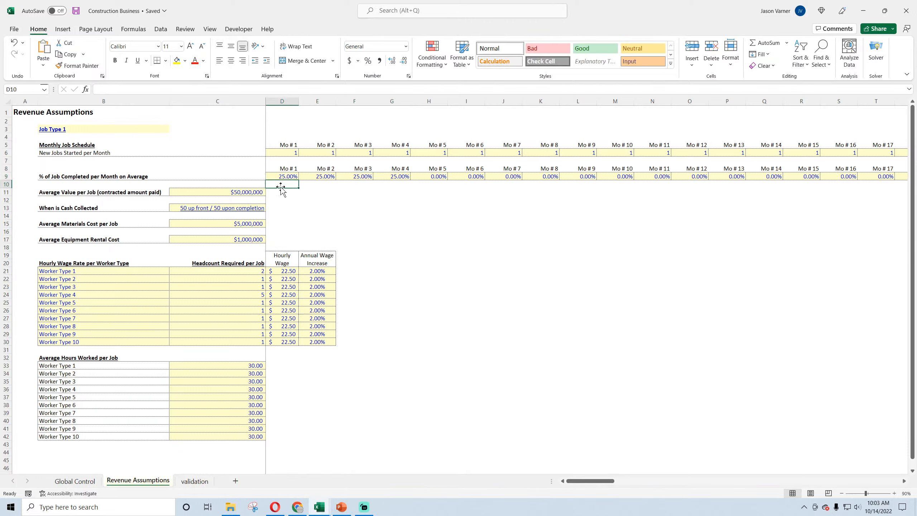
Look through the available timing options for When is Cash Collected without choosing another one
{"action": "left_click", "coordinate": [224, 208]}
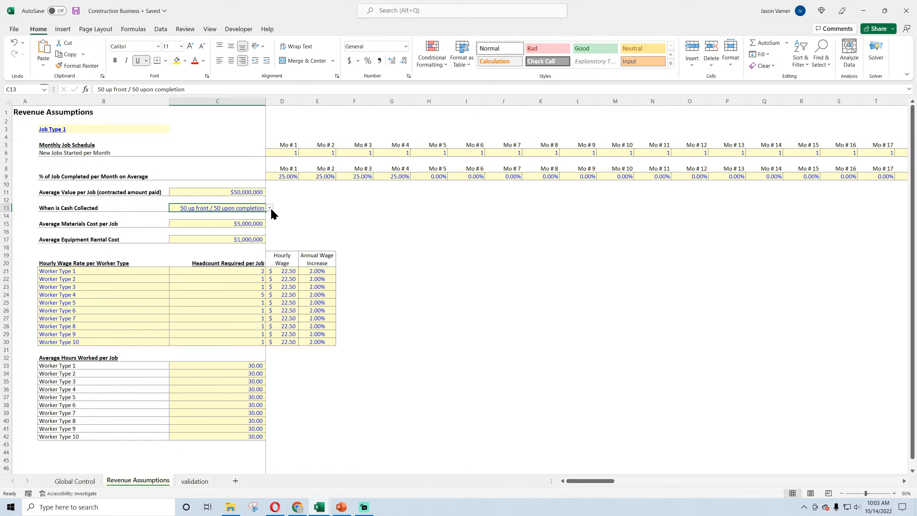
{"action": "left_click", "coordinate": [270, 208]}
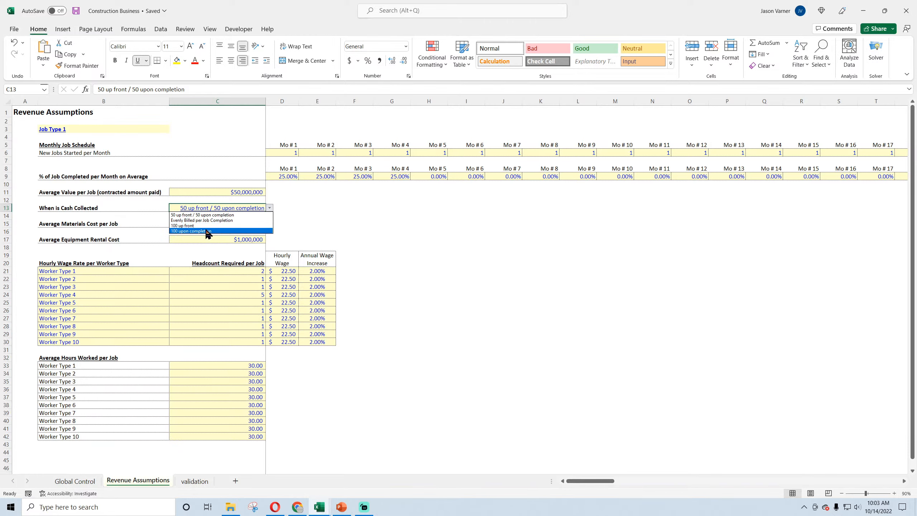
{"action": "key", "text": "Escape"}
Clear the When is Cash Collected label and input by filling the blank cell A13 across row 13 to column F
{"action": "left_click", "coordinate": [35, 211]}
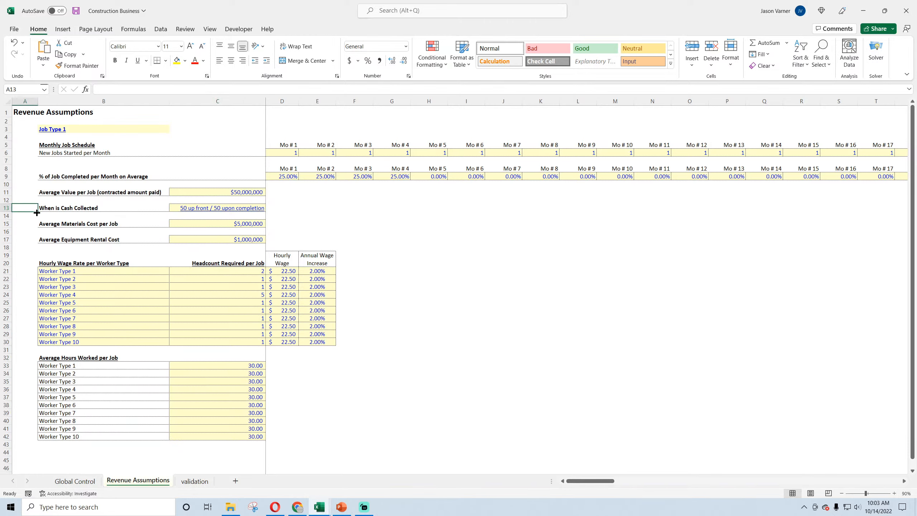
{"action": "left_click_drag", "start_coordinate": [37, 213], "coordinate": [381, 216]}
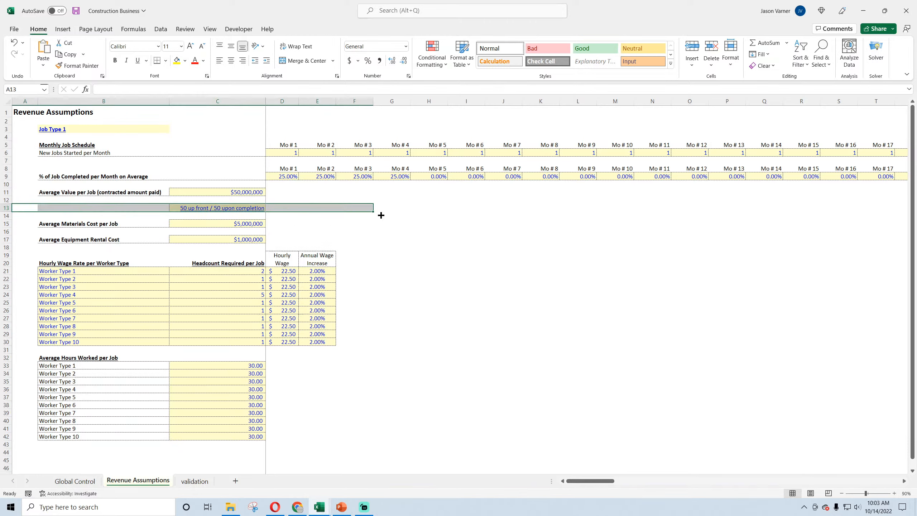
{"action": "left_click", "coordinate": [235, 209]}
{"action": "left_click", "coordinate": [358, 208]}
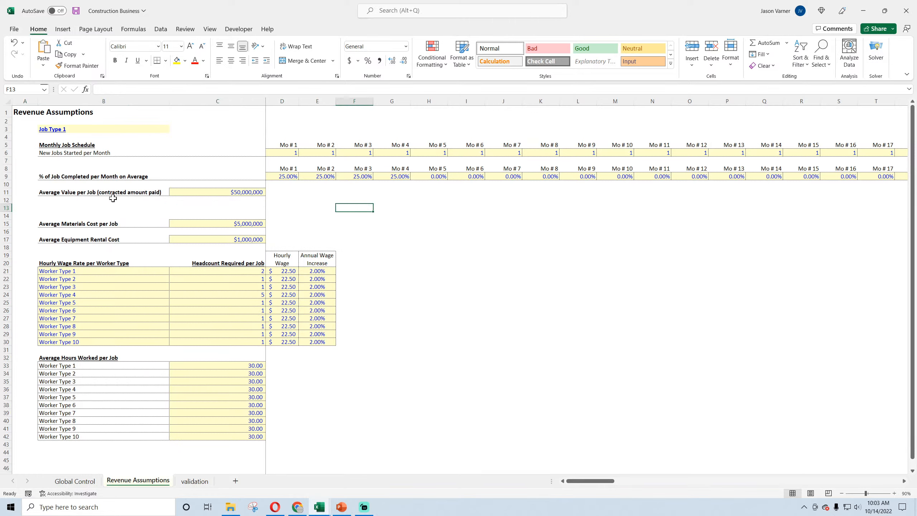
Insert three blank rows at row 13, above Average Materials Cost per Job
{"action": "left_click_drag", "start_coordinate": [6, 208], "coordinate": [5, 224]}
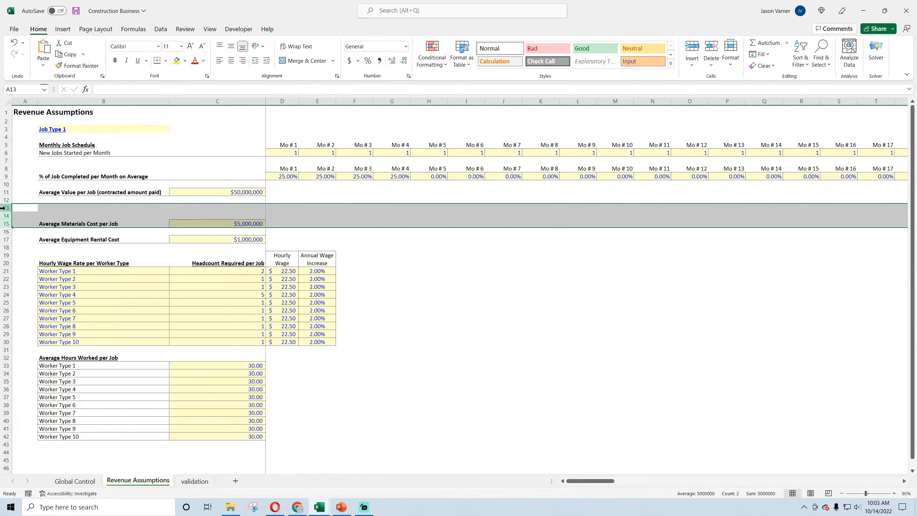
{"action": "right_click", "coordinate": [6, 206]}
{"action": "left_click", "coordinate": [21, 304]}
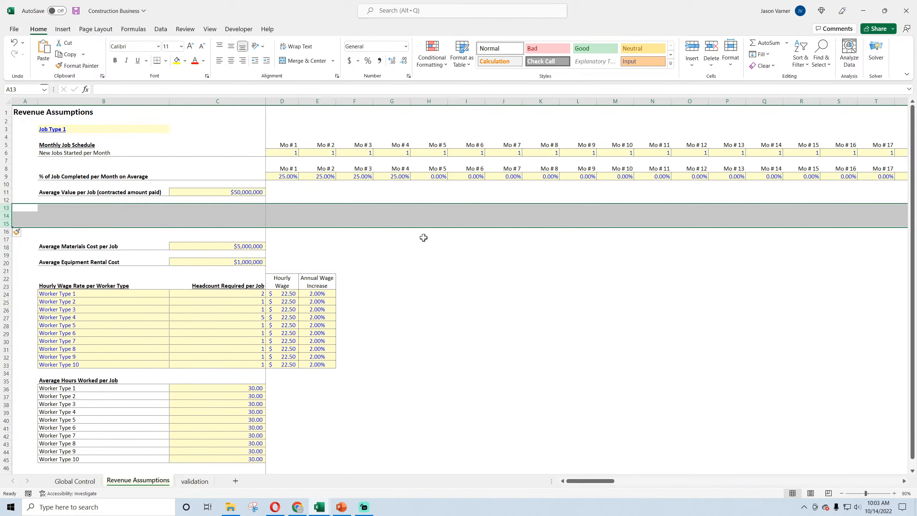
Copy the % of Job Completed per Month on Average row into the blank row 13
{"action": "right_click", "coordinate": [7, 177]}
{"action": "left_click", "coordinate": [34, 214]}
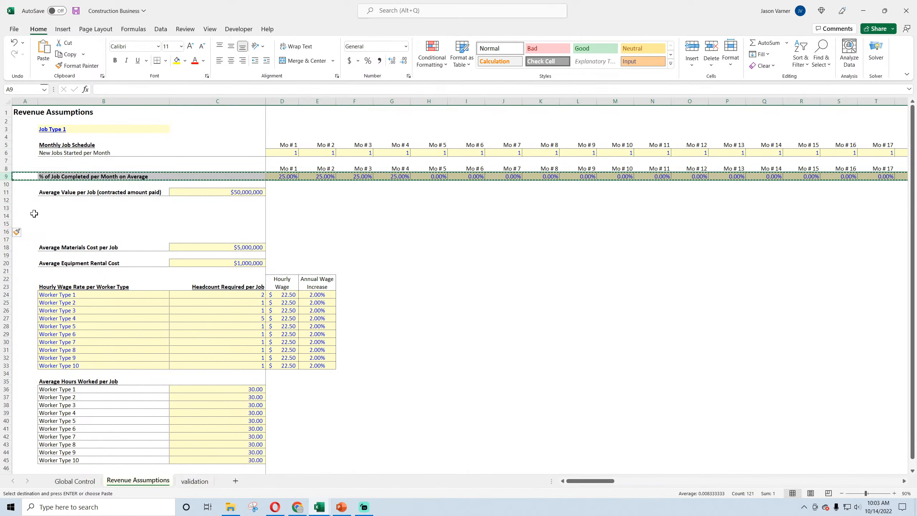
{"action": "left_click", "coordinate": [2, 209]}
{"action": "right_click", "coordinate": [2, 208]}
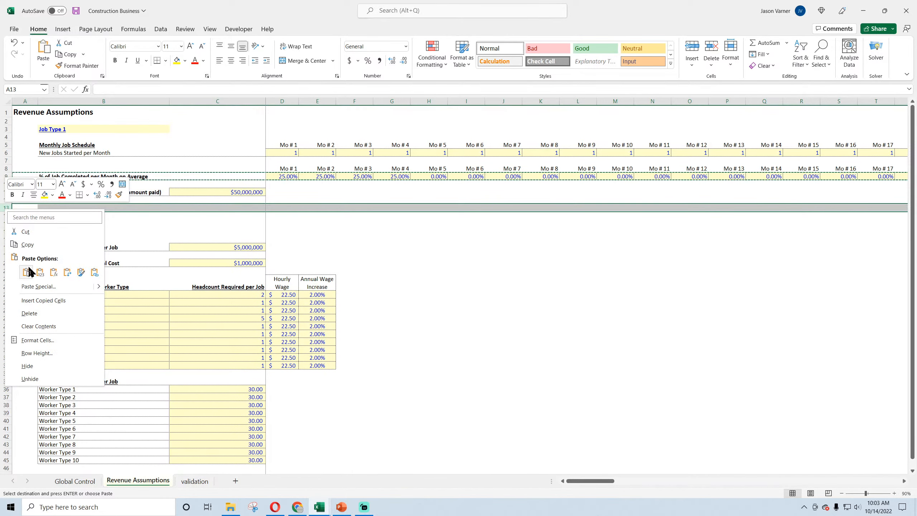
{"action": "left_click", "coordinate": [47, 300]}
{"action": "left_click", "coordinate": [235, 191]}
Rename the label of the copied row in B13 as "Amount of Cash Collected Over Job Lifetime"
{"action": "left_click", "coordinate": [104, 209]}
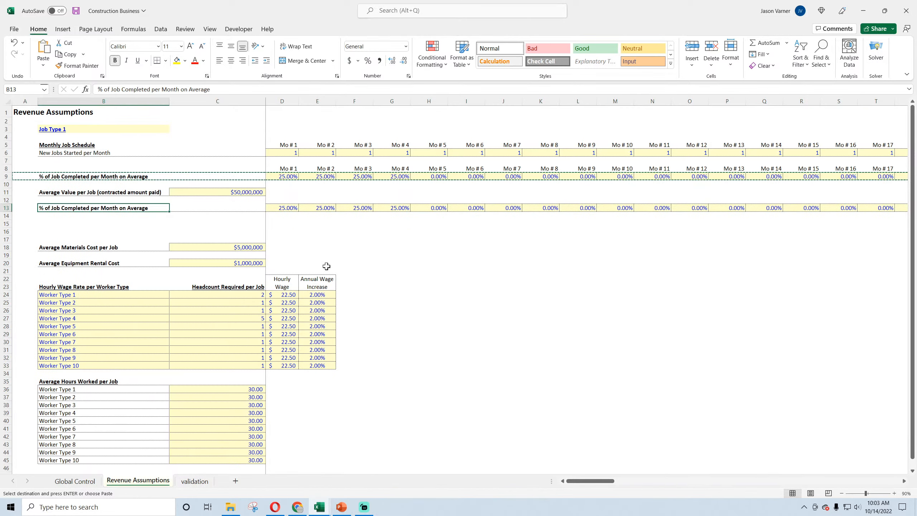
{"action": "type", "text": "Amoun"}
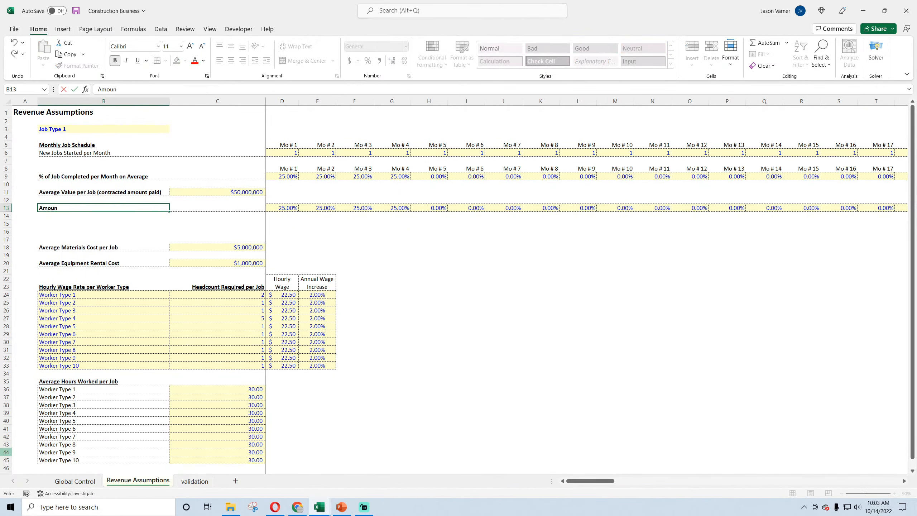
{"action": "type", "text": "t of Cash Collected on the Job"}
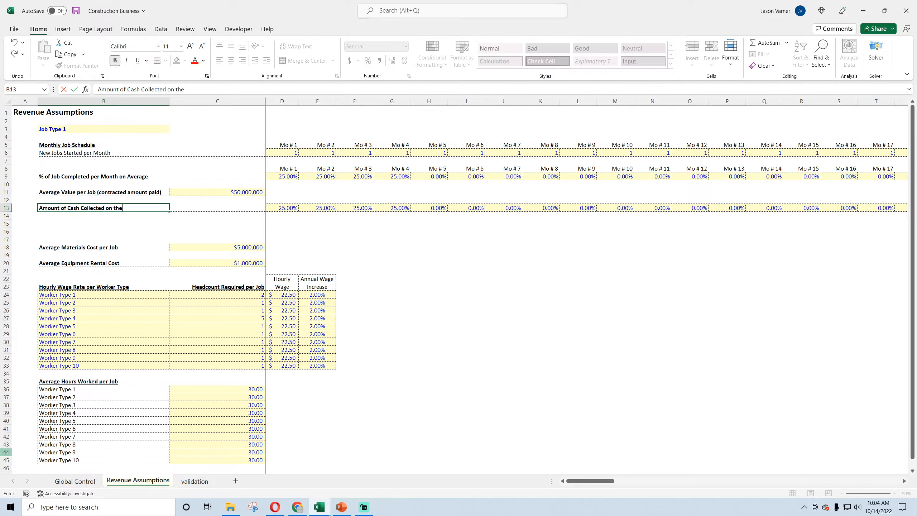
{"action": "key", "text": "BackSpace"}
{"action": "key", "text": "BackSpace"}
{"action": "key", "text": "BackSpace"}
{"action": "key", "text": "BackSpace"}
{"action": "key", "text": "BackSpace"}
{"action": "key", "text": "BackSpace"}
{"action": "key", "text": "BackSpace"}
{"action": "key", "text": "BackSpace"}
{"action": "type", "text": "Over Job Lifetime"}
{"action": "key", "text": "Return"}
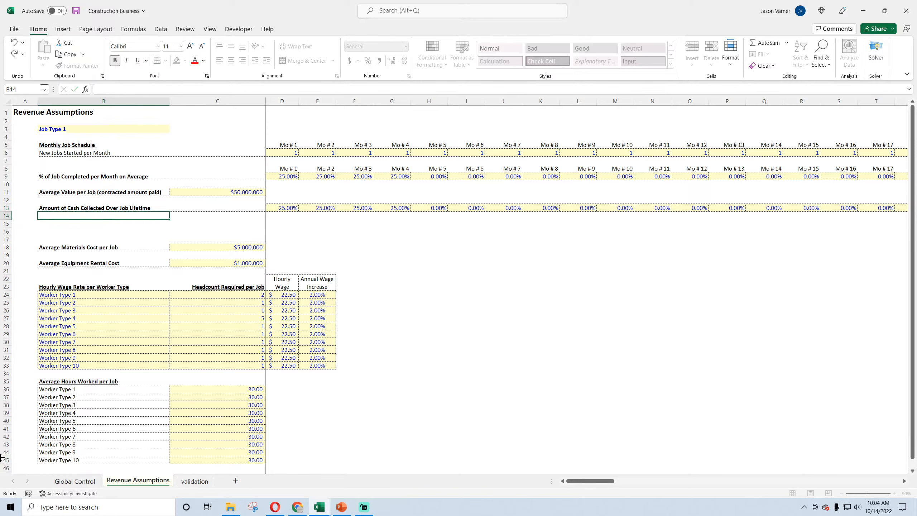
In the Amount of Cash Collected row, set Mo # 1 to 10% and both Mo # 2 and Mo # 3 to 0%
{"action": "left_click", "coordinate": [139, 208]}
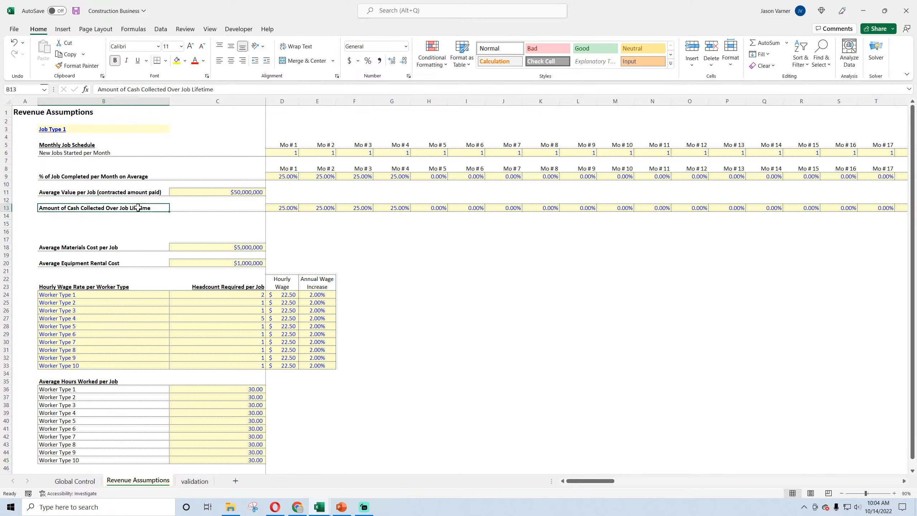
{"action": "left_click", "coordinate": [291, 208]}
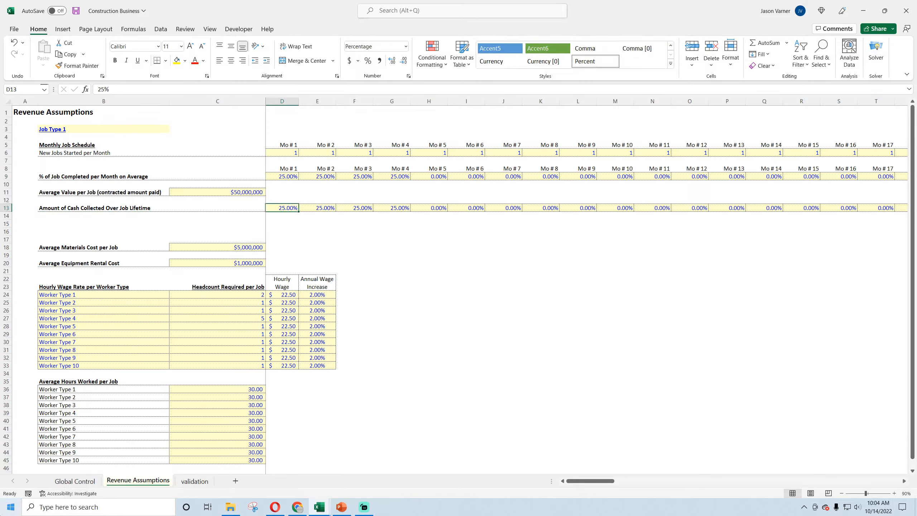
{"action": "type", "text": "10"}
{"action": "key", "text": "Return"}
{"action": "key", "text": "Up"}
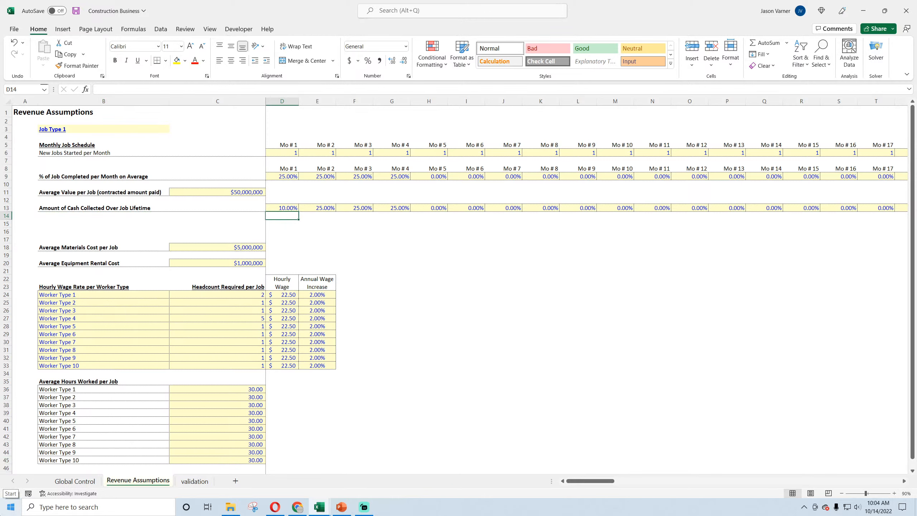
{"action": "key", "text": "Right"}
{"action": "type", "text": "0"}
{"action": "key", "text": "Return"}
{"action": "key", "text": "Up"}
{"action": "key", "text": "Right"}
{"action": "type", "text": "0"}
{"action": "key", "text": "Return"}
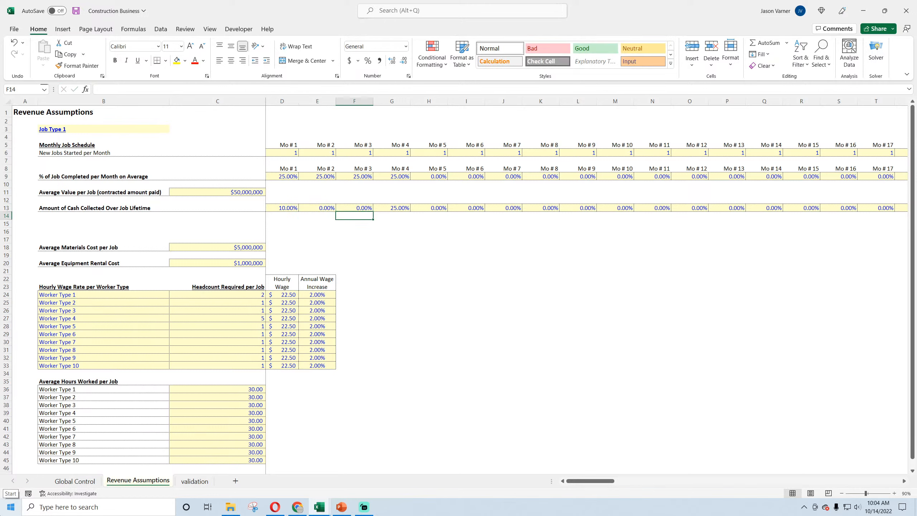
Go back over the % of Job Completed per Month inputs from Mo # 4 to Mo # 1 to compare them with the cash collection row
{"action": "key", "text": "Right"}
{"action": "key", "text": "Up"}
{"action": "key", "text": "Up"}
{"action": "key", "text": "Up"}
{"action": "key", "text": "Up"}
{"action": "key", "text": "Up"}
{"action": "key", "text": "Left"}
{"action": "key", "text": "Left"}
{"action": "key", "text": "Left"}
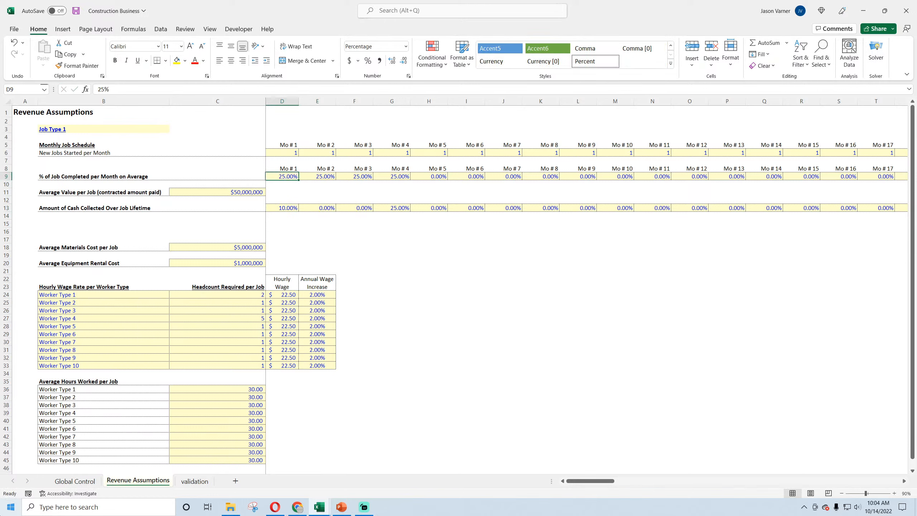
Set Mo # 4 in the Amount of Cash Collected Over Job Lifetime row to 90%
{"action": "key", "text": "Right"}
{"action": "key", "text": "Right"}
{"action": "key", "text": "Right"}
{"action": "key", "text": "Down"}
{"action": "key", "text": "Down"}
{"action": "key", "text": "Down"}
{"action": "key", "text": "Down"}
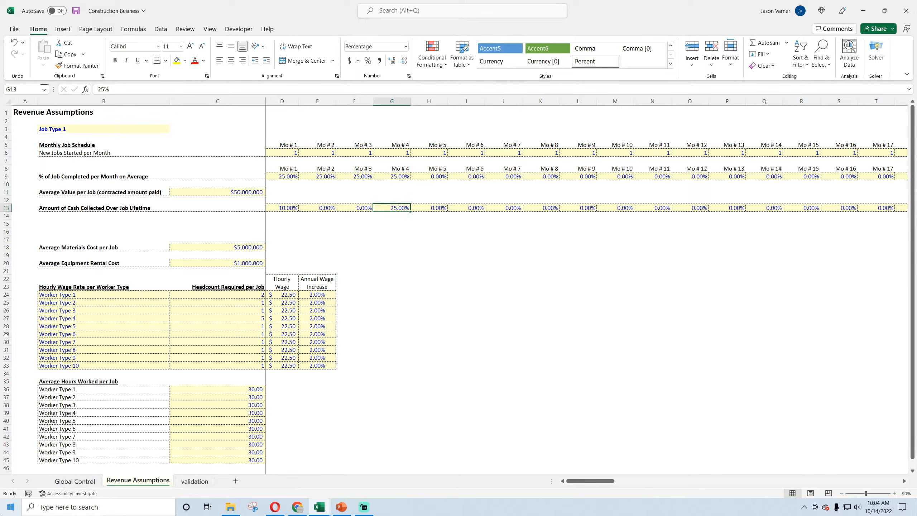
{"action": "type", "text": "90"}
{"action": "key", "text": "Left"}
{"action": "key", "text": "Left"}
{"action": "key", "text": "Left"}
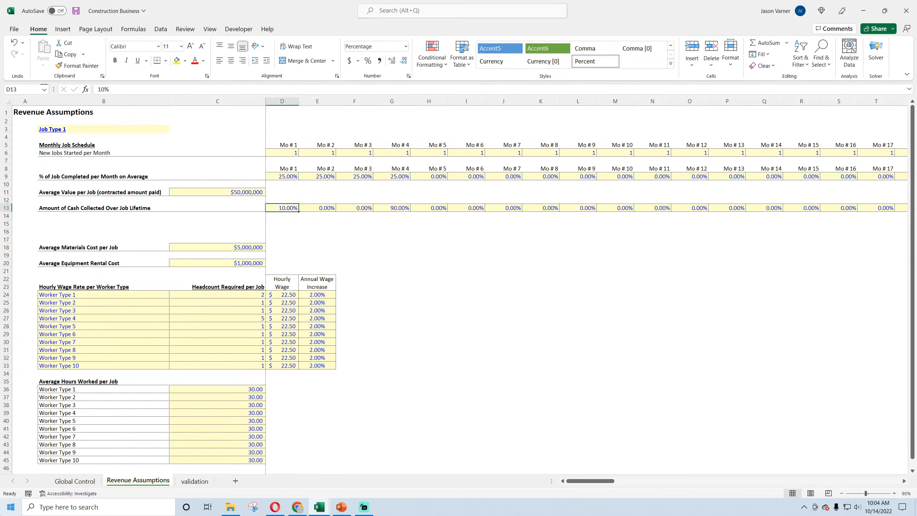
Go over the cash collection percentages in row 13 from Mo # 1 through Mo # 8 and back
{"action": "key", "text": "Right"}
{"action": "key", "text": "Right"}
{"action": "key", "text": "Left"}
{"action": "key", "text": "Left"}
{"action": "key", "text": "Right"}
{"action": "key", "text": "Right"}
{"action": "key", "text": "Right"}
{"action": "key", "text": "Right"}
{"action": "key", "text": "Right"}
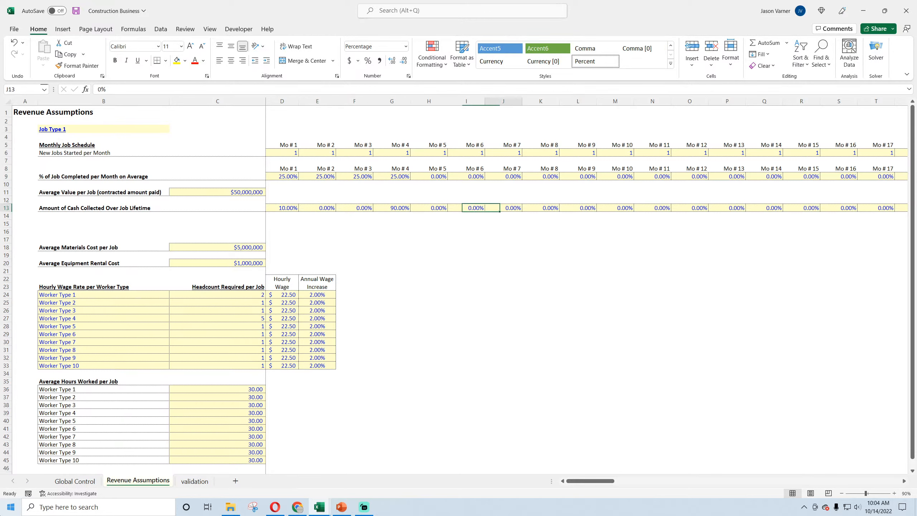
{"action": "key", "text": "Right"}
{"action": "key", "text": "Right"}
{"action": "key", "text": "Left"}
{"action": "key", "text": "Left"}
{"action": "key", "text": "Left"}
{"action": "key", "text": "Left"}
{"action": "key", "text": "Left"}
{"action": "key", "text": "Left"}
{"action": "key", "text": "Left"}
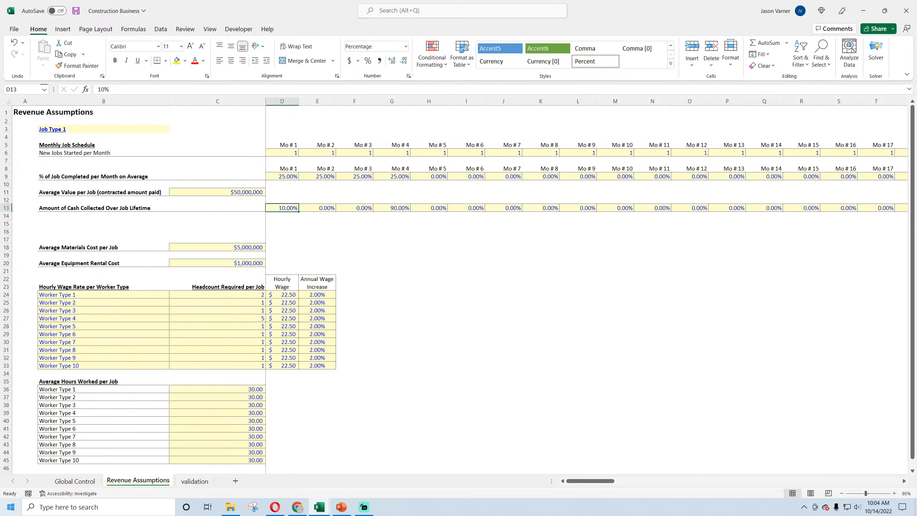
Compare the % of Job Completed inputs from Mo # 4 back to Mo # 1 with the cash collection row
{"action": "key", "text": "Right"}
{"action": "key", "text": "Right"}
{"action": "key", "text": "Right"}
{"action": "key", "text": "Up"}
{"action": "key", "text": "Up"}
{"action": "key", "text": "Up"}
{"action": "key", "text": "Up"}
{"action": "key", "text": "Left"}
{"action": "key", "text": "Left"}
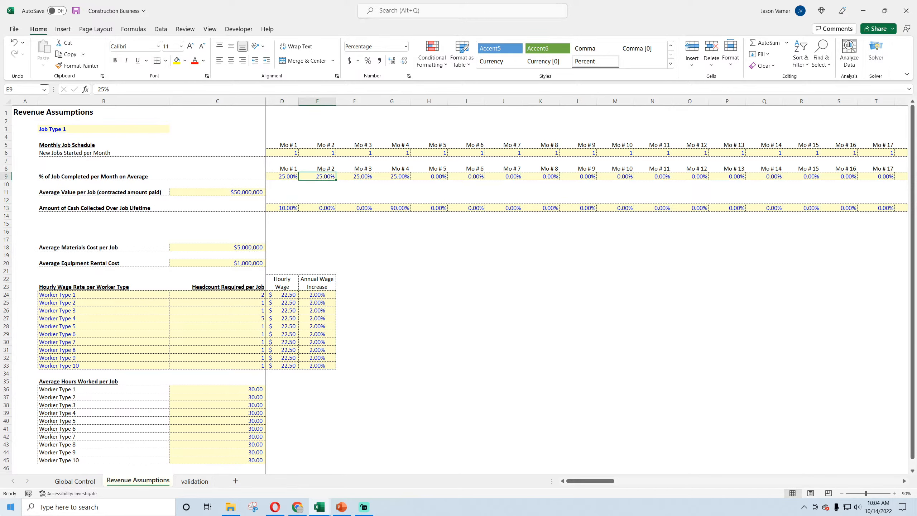
{"action": "key", "text": "Left"}
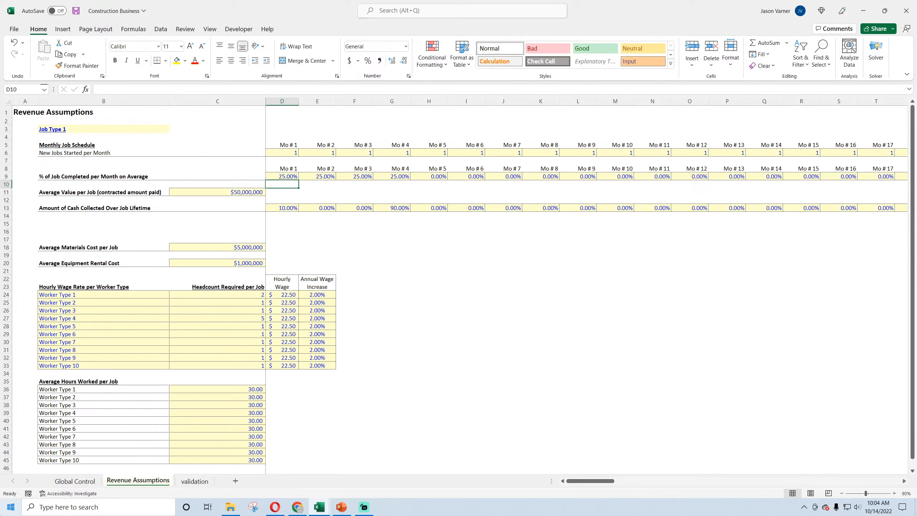
{"action": "key", "text": "Down"}
{"action": "key", "text": "Down"}
{"action": "key", "text": "Down"}
{"action": "key", "text": "Down"}
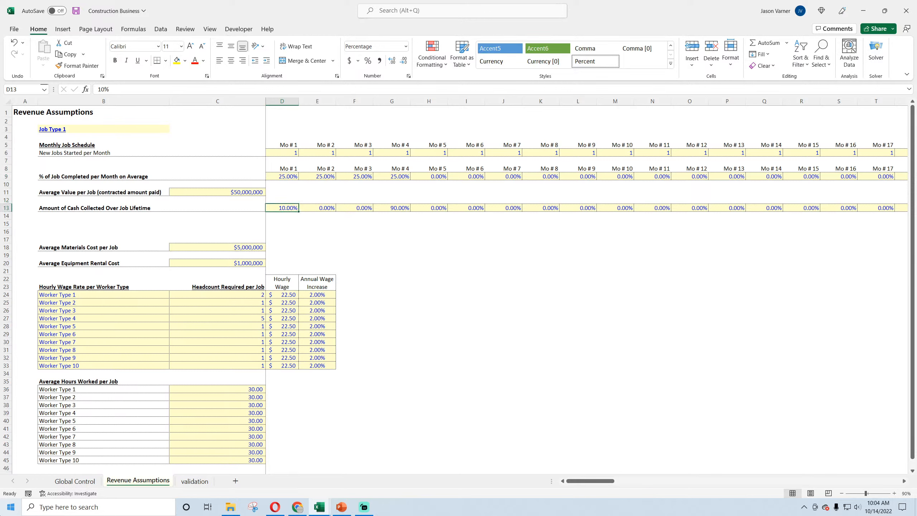
Recheck the Amount of Cash Collected inputs for Mo # 1 through Mo # 4
{"action": "key", "text": "Right"}
{"action": "key", "text": "Right"}
{"action": "key", "text": "Right"}
{"action": "key", "text": "Left"}
{"action": "key", "text": "Left"}
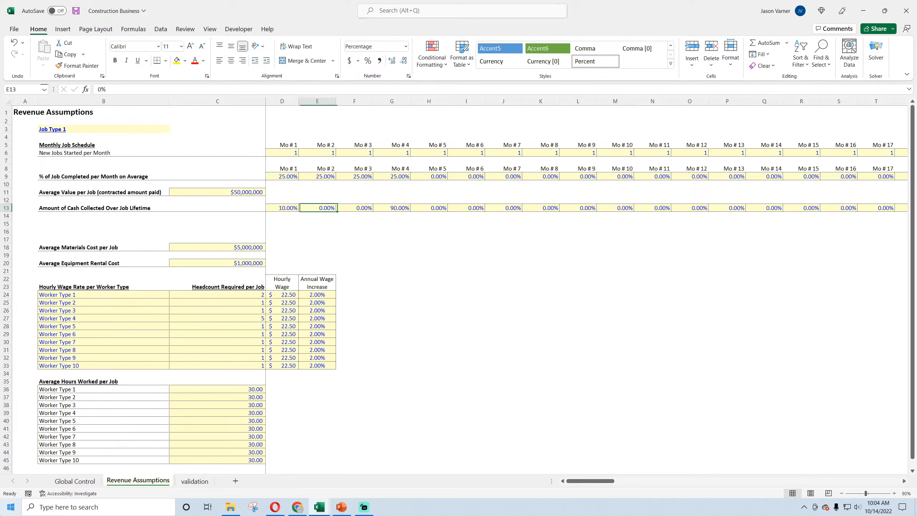
{"action": "key", "text": "Left"}
{"action": "key", "text": "Right"}
{"action": "key", "text": "Right"}
{"action": "key", "text": "Right"}
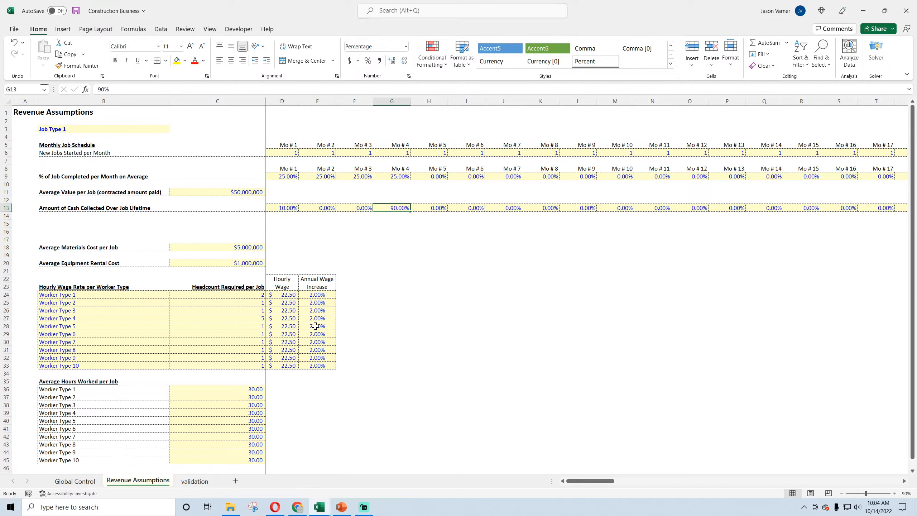
Check the combined cash collection percentages for Mo # 1 through Mo # 7 and save the workbook
{"action": "left_click_drag", "start_coordinate": [287, 205], "coordinate": [516, 208]}
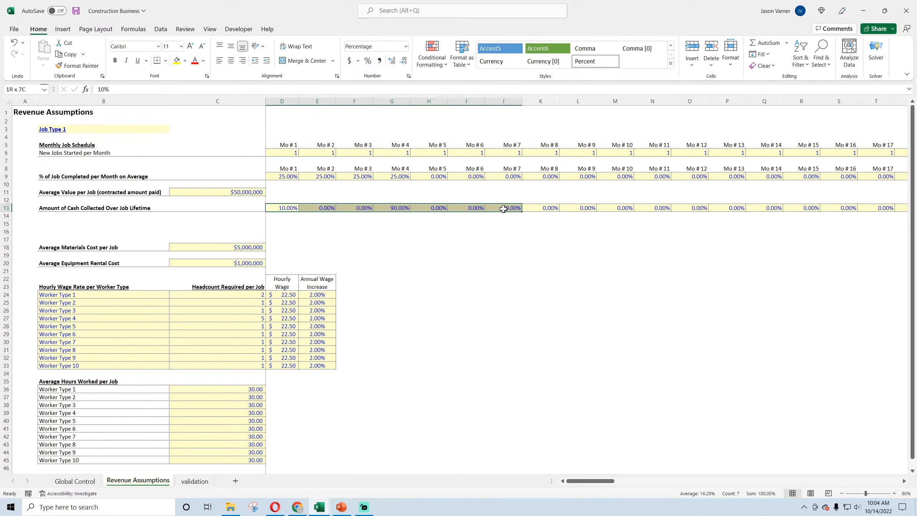
{"action": "left_click", "coordinate": [76, 11]}
{"action": "left_click", "coordinate": [359, 232]}
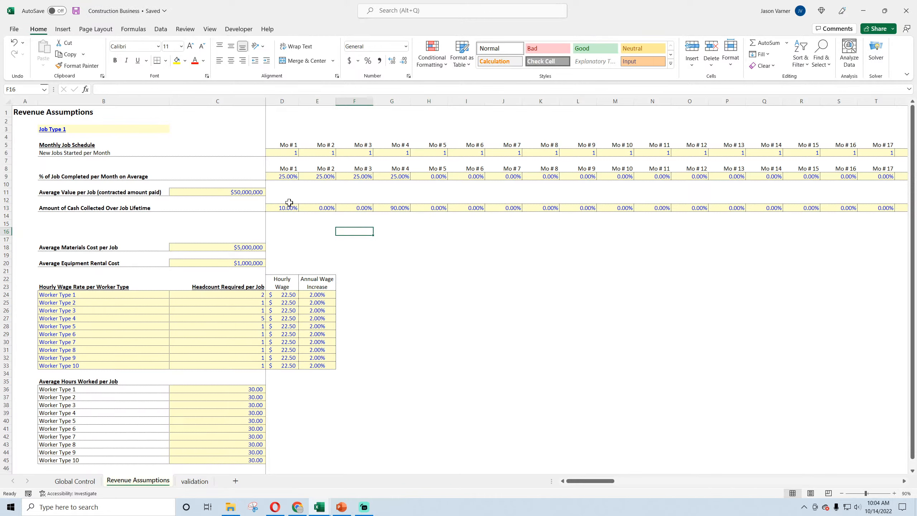
Compare the Mo # 1 to Mo # 3 job completion percentages with the Mo # 1 cash collection percentage
{"action": "left_click", "coordinate": [285, 176]}
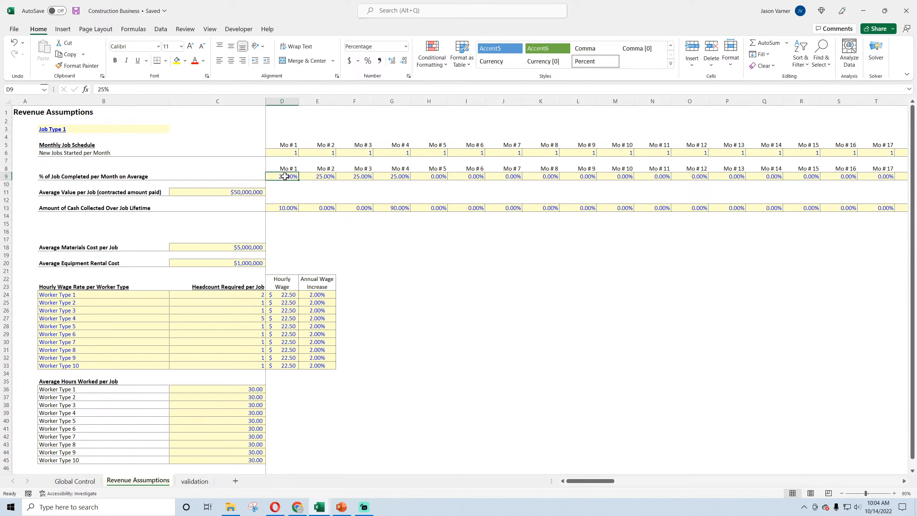
{"action": "left_click", "coordinate": [309, 176]}
{"action": "left_click", "coordinate": [366, 176]}
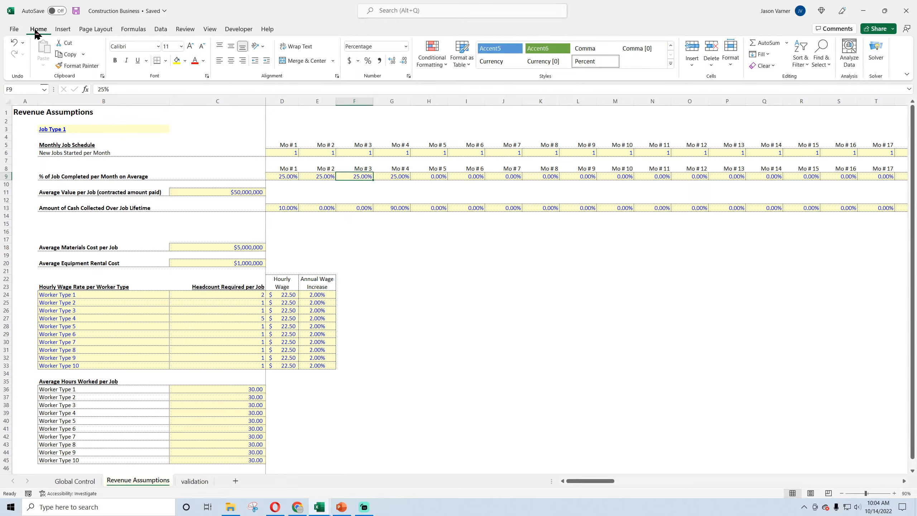
{"action": "left_click", "coordinate": [287, 176]}
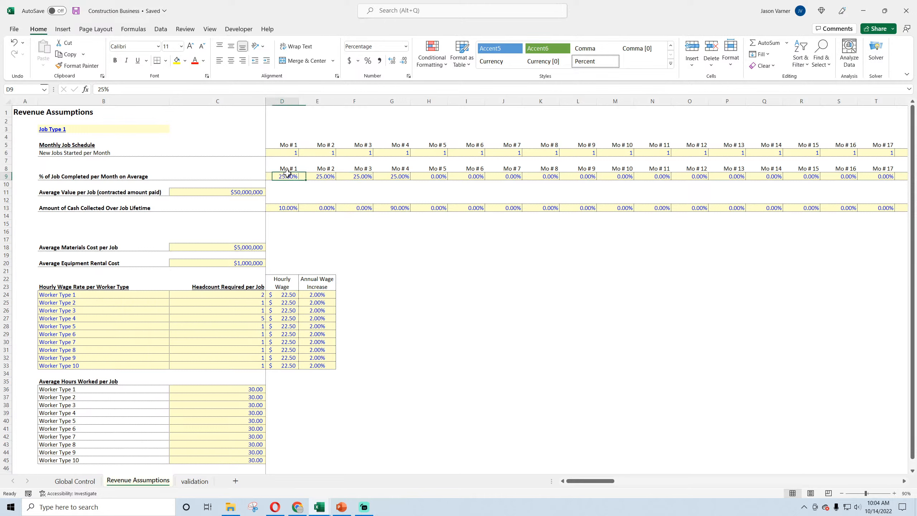
{"action": "left_click", "coordinate": [307, 176]}
{"action": "left_click", "coordinate": [360, 177]}
{"action": "left_click", "coordinate": [289, 176]}
{"action": "left_click", "coordinate": [289, 208]}
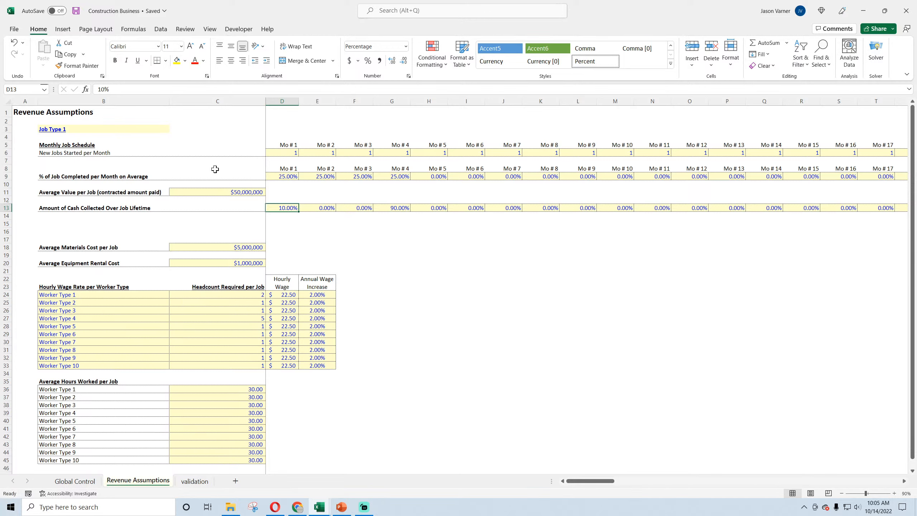
Save the workbook and go over the New Jobs Started per Month and % of Job Completed per Month labels
{"action": "left_click", "coordinate": [71, 12]}
{"action": "left_click", "coordinate": [78, 153]}
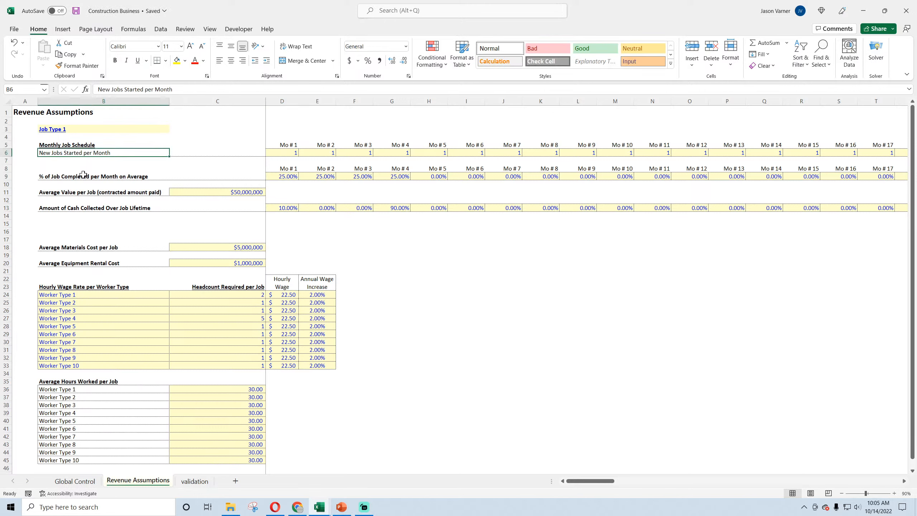
{"action": "left_click", "coordinate": [83, 176]}
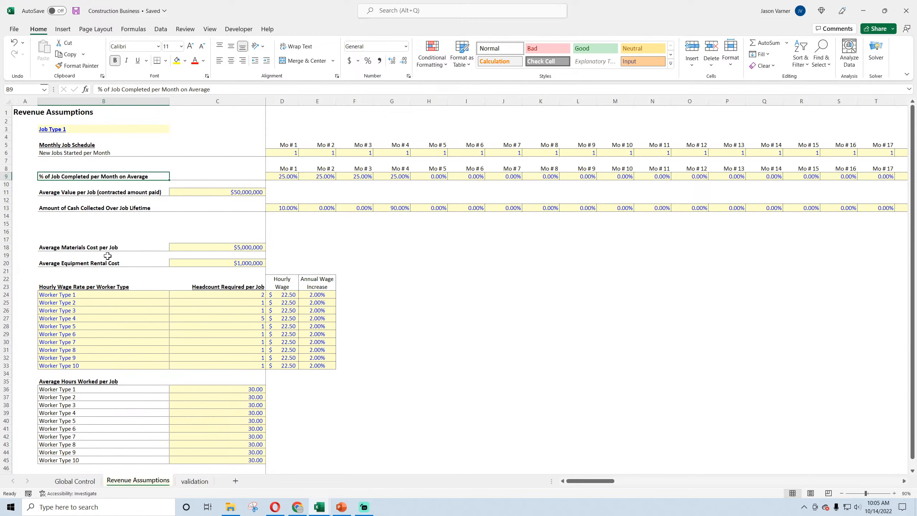
Restore the workbook window to a smaller size and fit it beside the live stream chat
{"action": "left_click", "coordinate": [885, 10]}
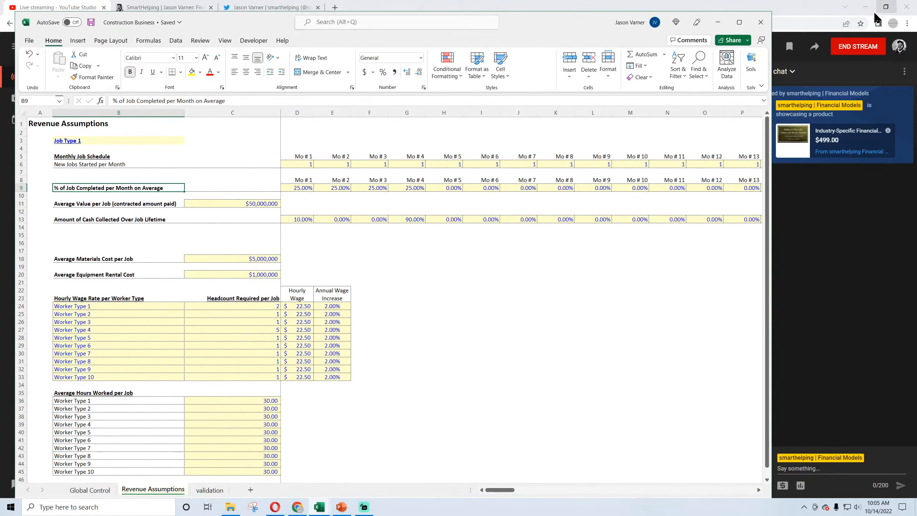
{"action": "left_click_drag", "start_coordinate": [537, 29], "coordinate": [522, 19]}
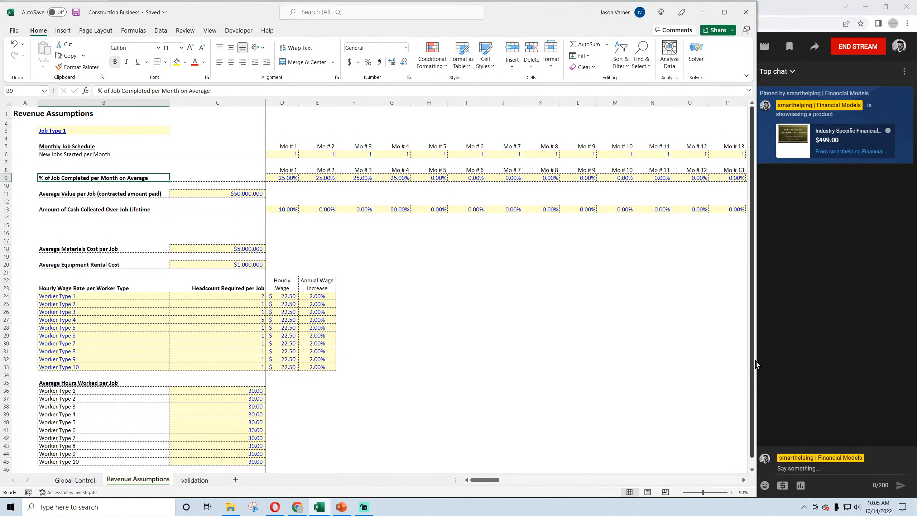
{"action": "left_click_drag", "start_coordinate": [757, 359], "coordinate": [751, 358]}
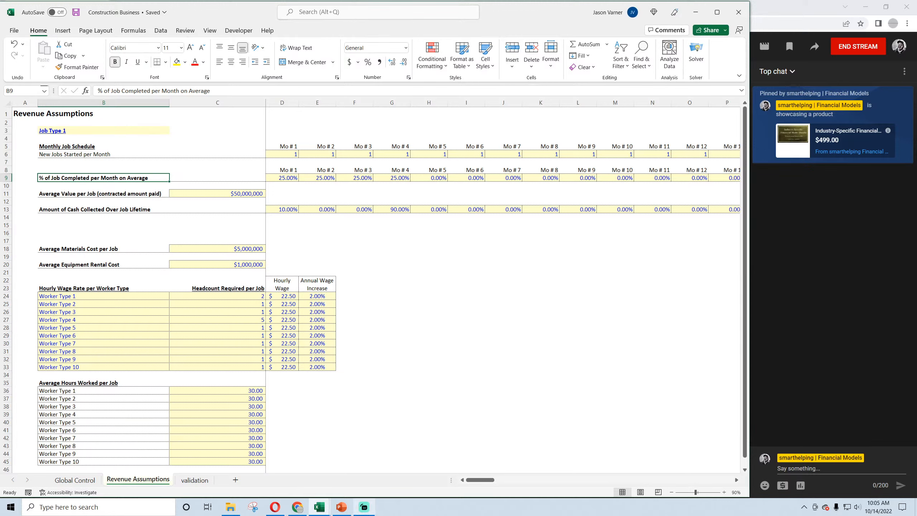
{"action": "mouse_move", "coordinate": [342, 507]}
Move the Average Materials Cost per Job label and its amount from row 18 up to row 16
{"action": "left_click", "coordinate": [107, 246]}
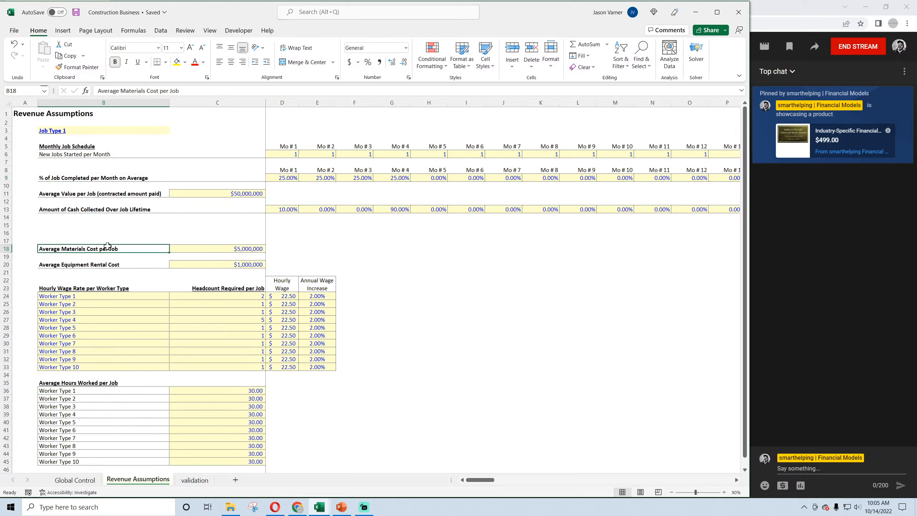
{"action": "left_click", "coordinate": [66, 131]}
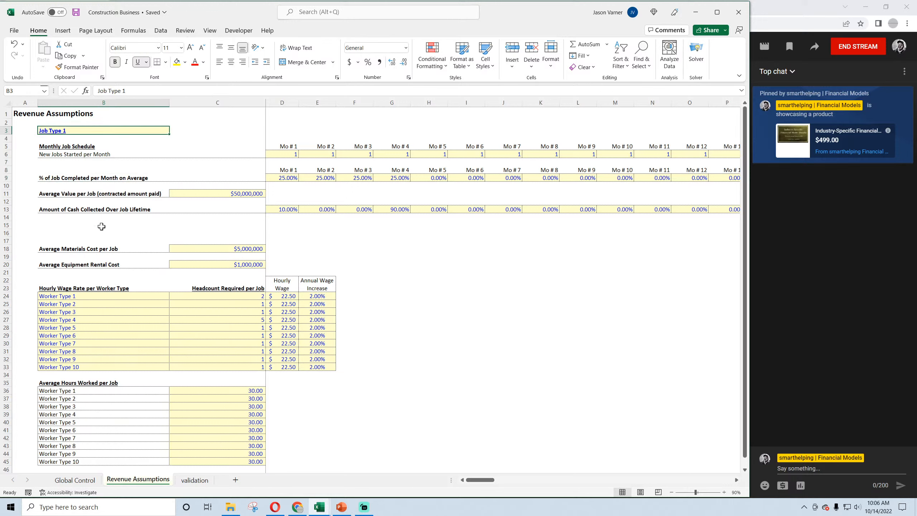
{"action": "left_click", "coordinate": [103, 250]}
{"action": "left_click_drag", "start_coordinate": [212, 249], "coordinate": [165, 249]}
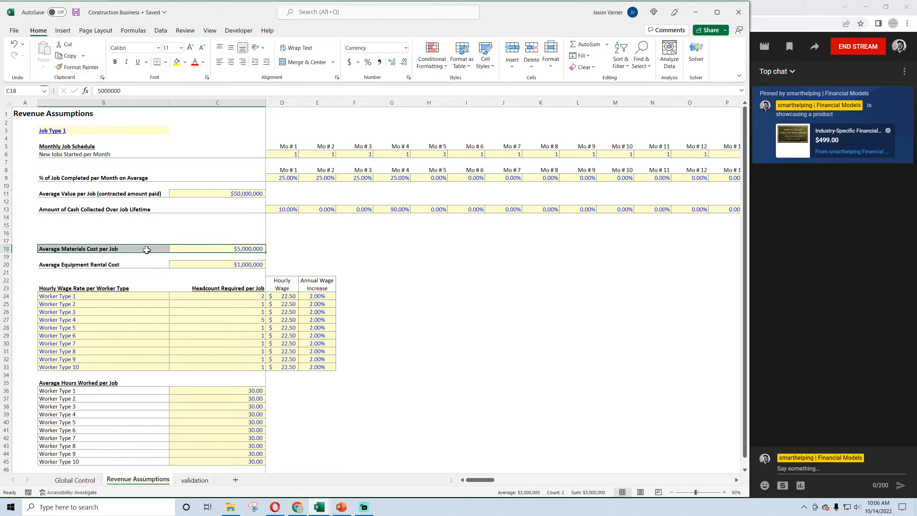
{"action": "left_click_drag", "start_coordinate": [146, 253], "coordinate": [149, 234]}
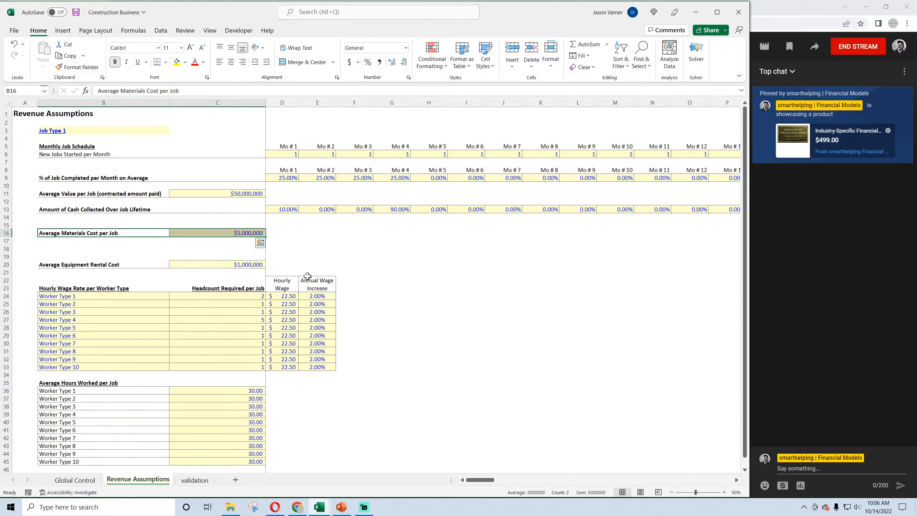
{"action": "left_click", "coordinate": [224, 233]}
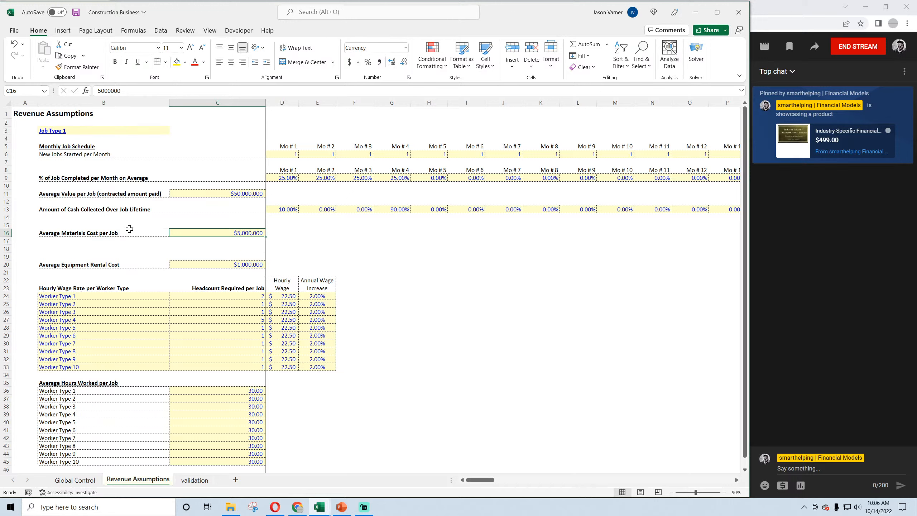
Save the workbook and review the relocated Average Materials Cost per Job label and amount in row 16
{"action": "left_click", "coordinate": [98, 233]}
{"action": "left_click", "coordinate": [240, 233]}
{"action": "left_click", "coordinate": [96, 233]}
{"action": "left_click", "coordinate": [239, 231]}
{"action": "left_click", "coordinate": [76, 12]}
{"action": "left_click", "coordinate": [126, 233]}
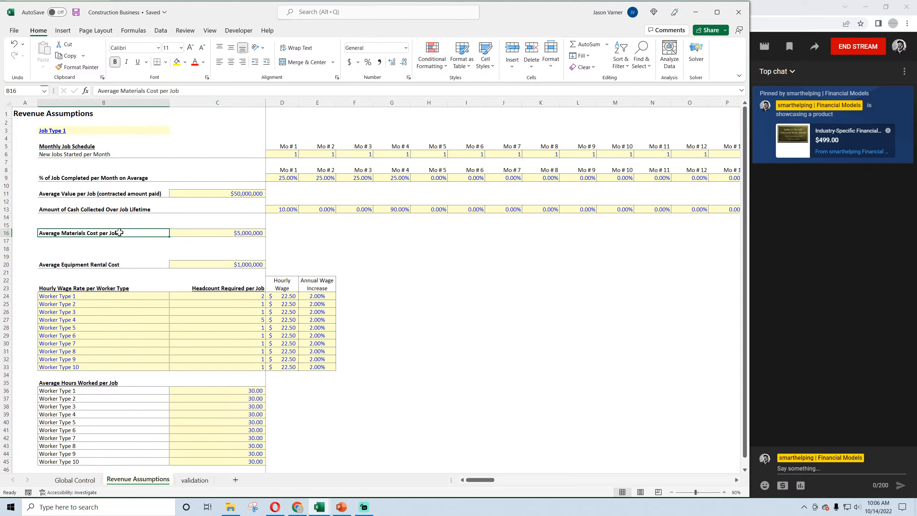
{"action": "left_click", "coordinate": [230, 234]}
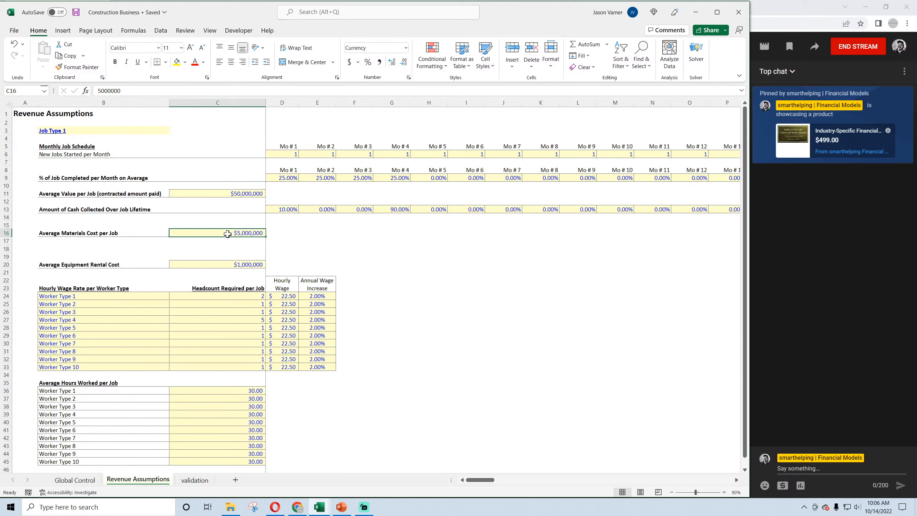
Add a blank worksheet, select an area of about B4:E24 on it, and return to Revenue Assumptions
{"action": "left_click", "coordinate": [235, 479]}
{"action": "left_click", "coordinate": [62, 138]}
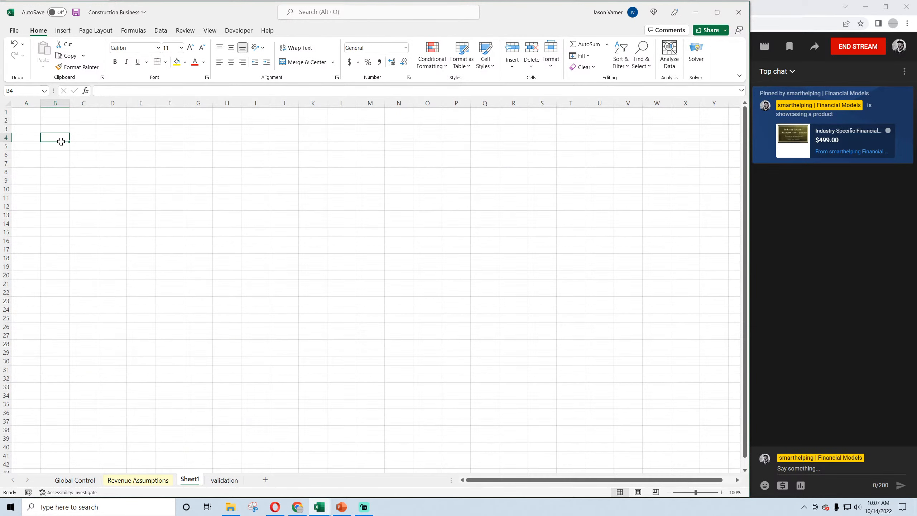
{"action": "left_click_drag", "start_coordinate": [53, 138], "coordinate": [129, 307]}
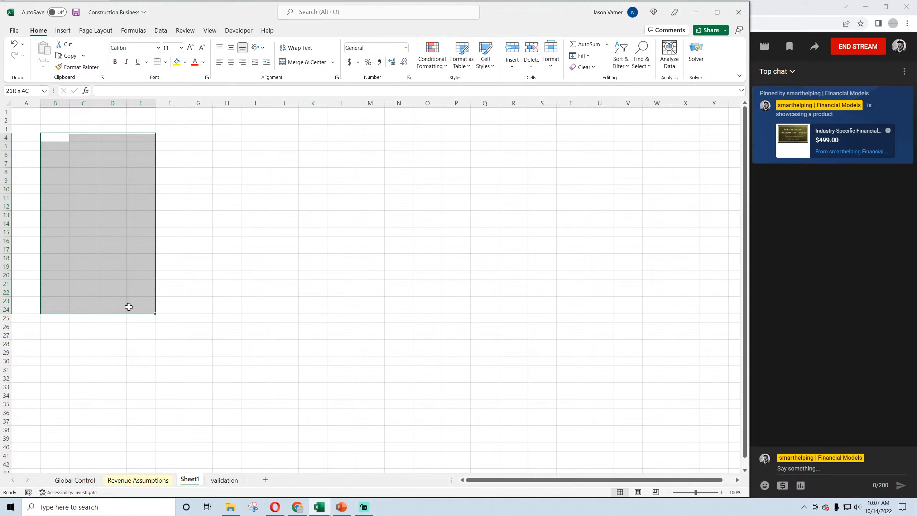
{"action": "left_click", "coordinate": [144, 485]}
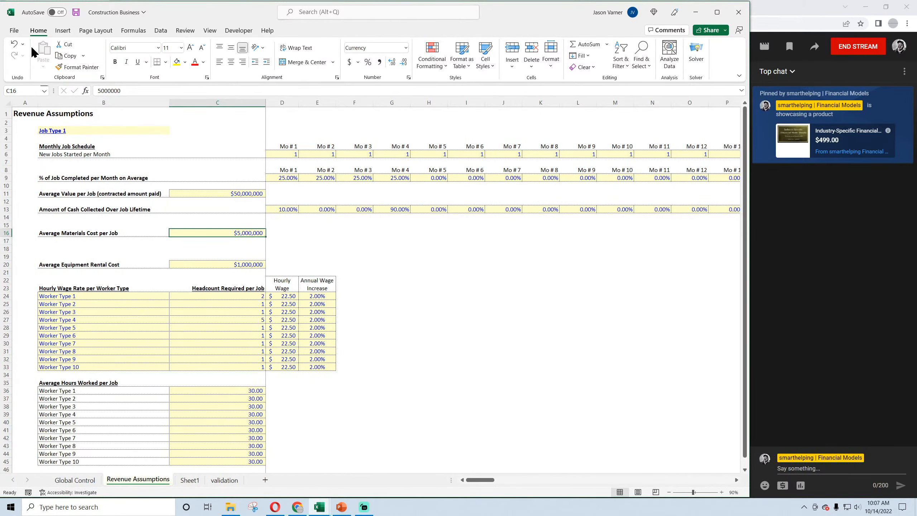
Save the workbook and select the Average Materials Cost per Job amount in C16
{"action": "left_click", "coordinate": [76, 13]}
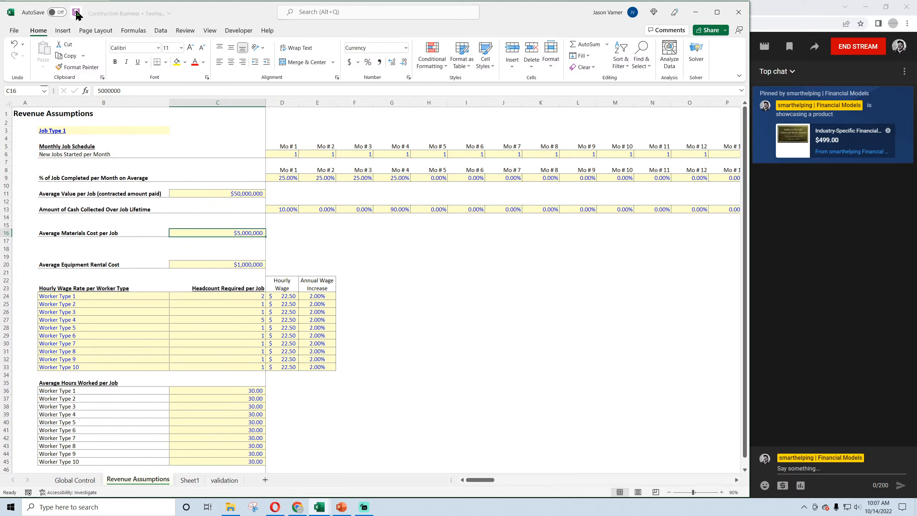
{"action": "left_click", "coordinate": [95, 231]}
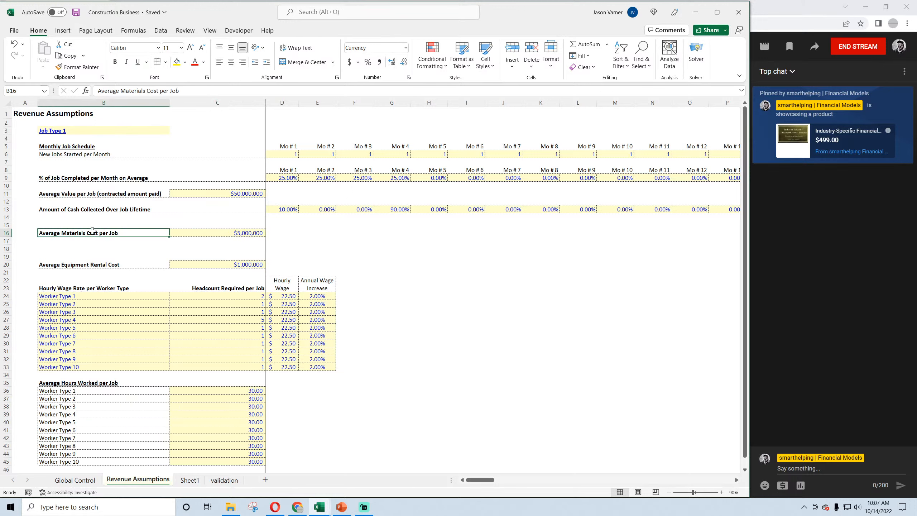
{"action": "right_click", "coordinate": [4, 225]}
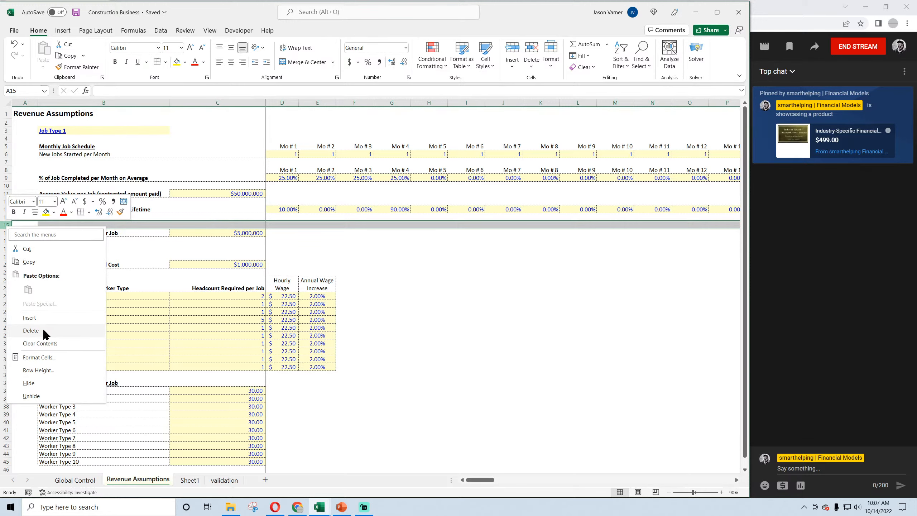
{"action": "key", "text": "Escape"}
{"action": "left_click", "coordinate": [97, 232]}
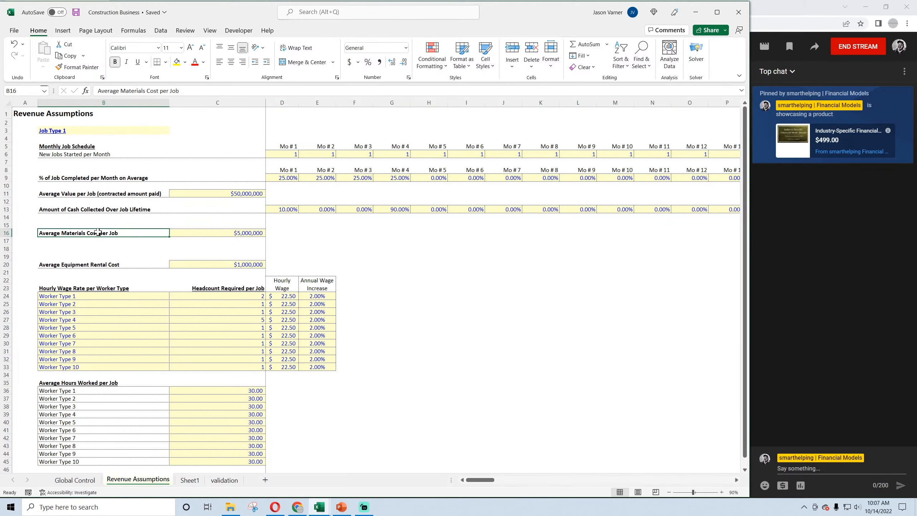
{"action": "left_click", "coordinate": [247, 232]}
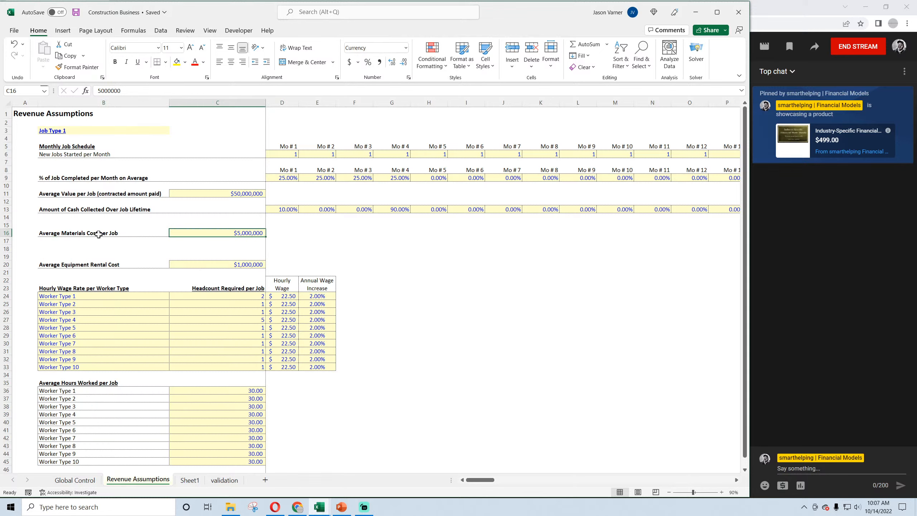
Compare the monthly job completion percentages in row 9 with the Average Materials Cost per Job amount
{"action": "left_click", "coordinate": [285, 176]}
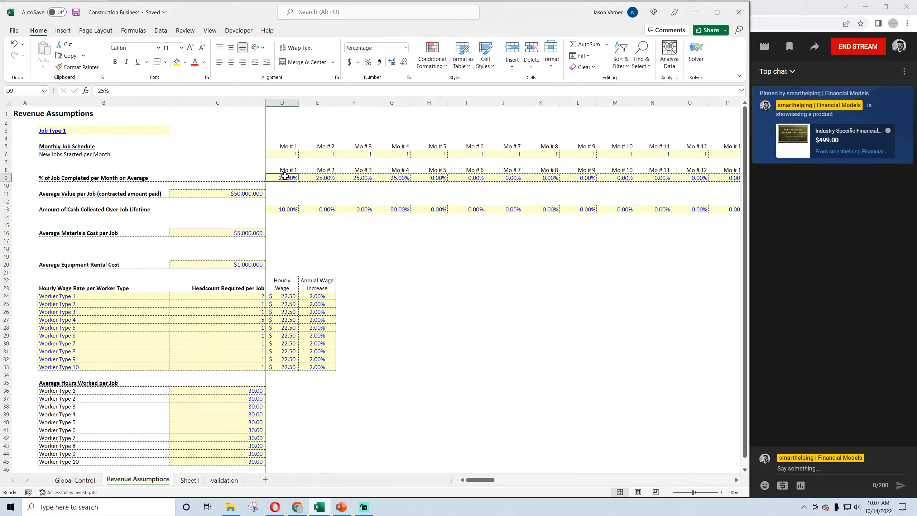
{"action": "left_click", "coordinate": [328, 179]}
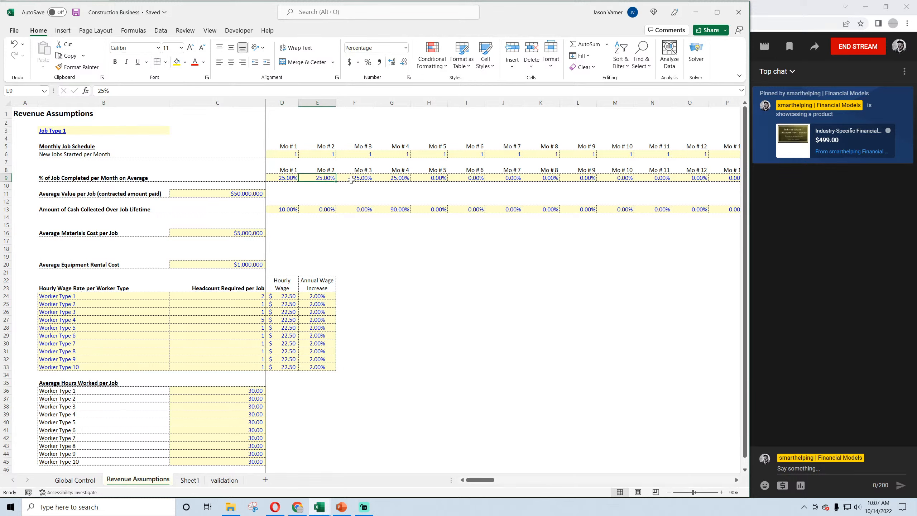
{"action": "left_click", "coordinate": [240, 233]}
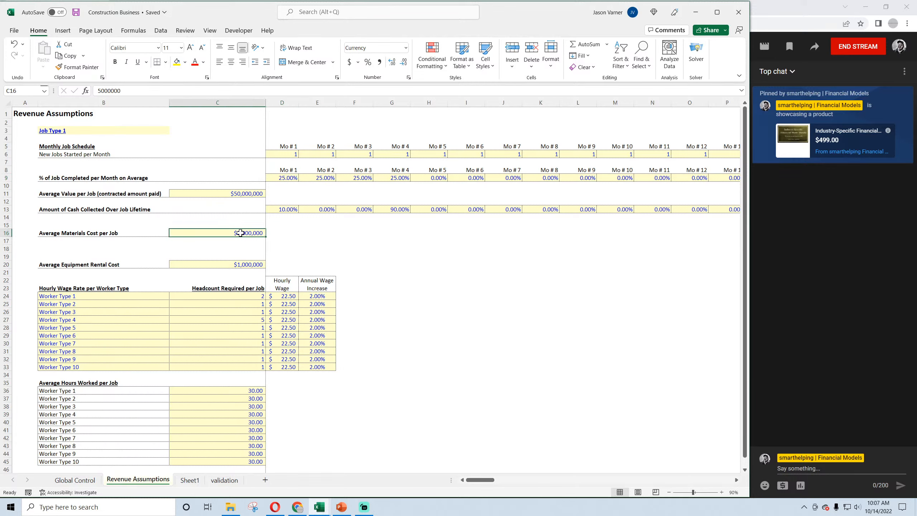
{"action": "left_click", "coordinate": [286, 179]}
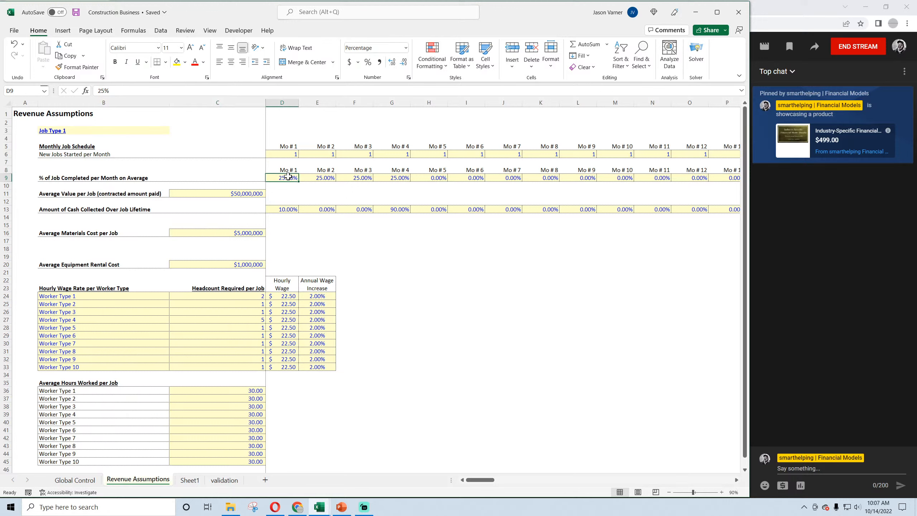
{"action": "left_click", "coordinate": [251, 231]}
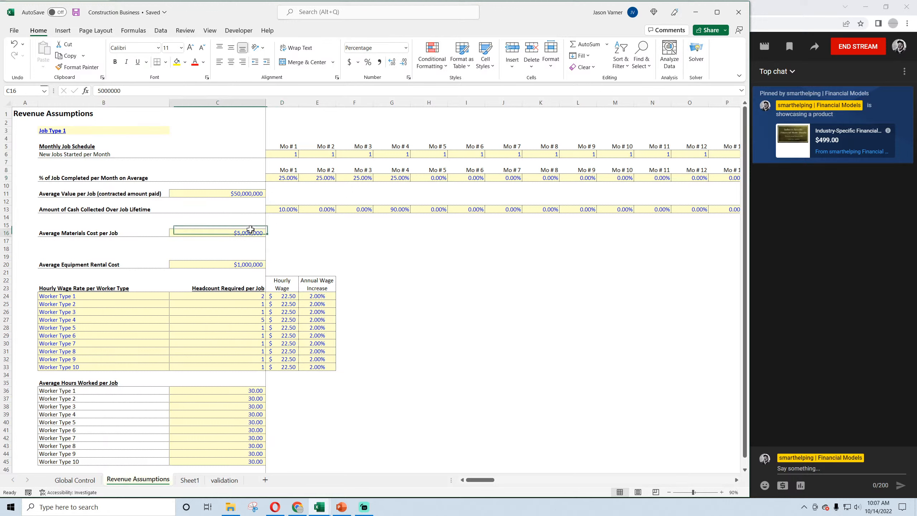
{"action": "left_click", "coordinate": [290, 178]}
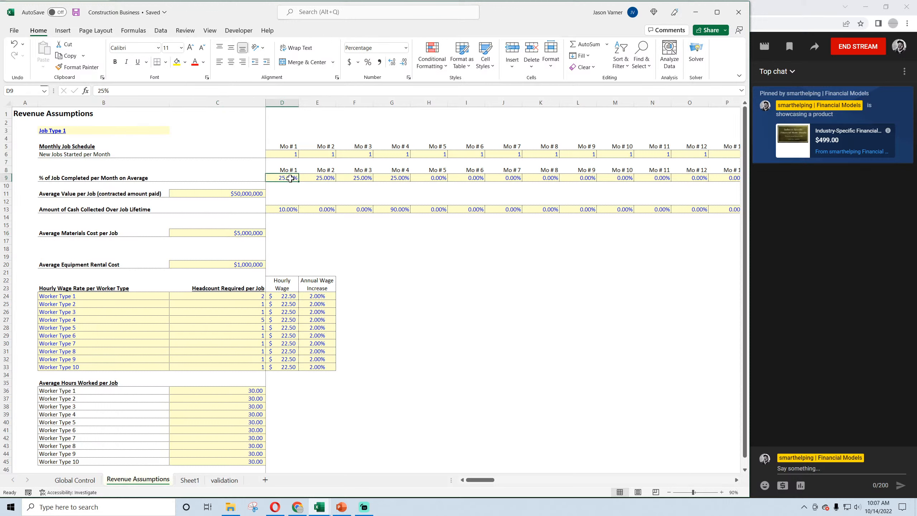
{"action": "left_click", "coordinate": [322, 178]}
{"action": "left_click", "coordinate": [351, 178]}
{"action": "left_click", "coordinate": [394, 178]}
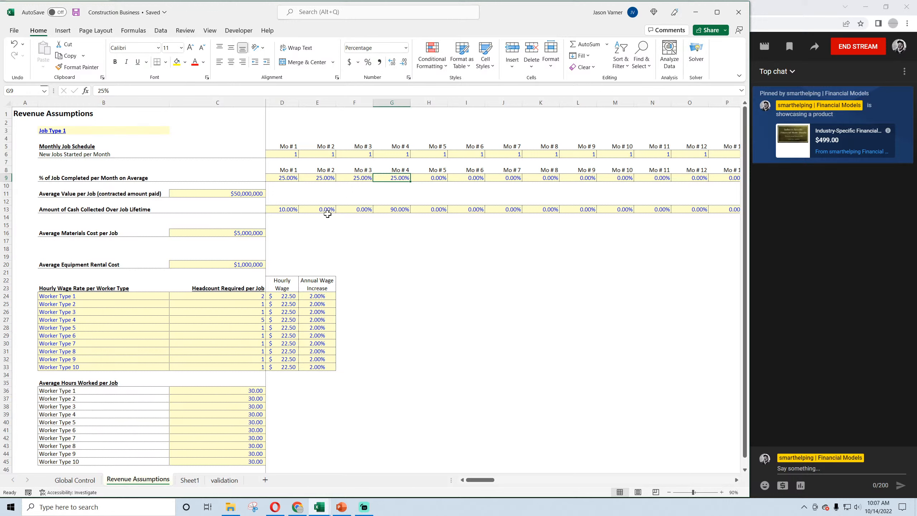
{"action": "left_click", "coordinate": [289, 178]}
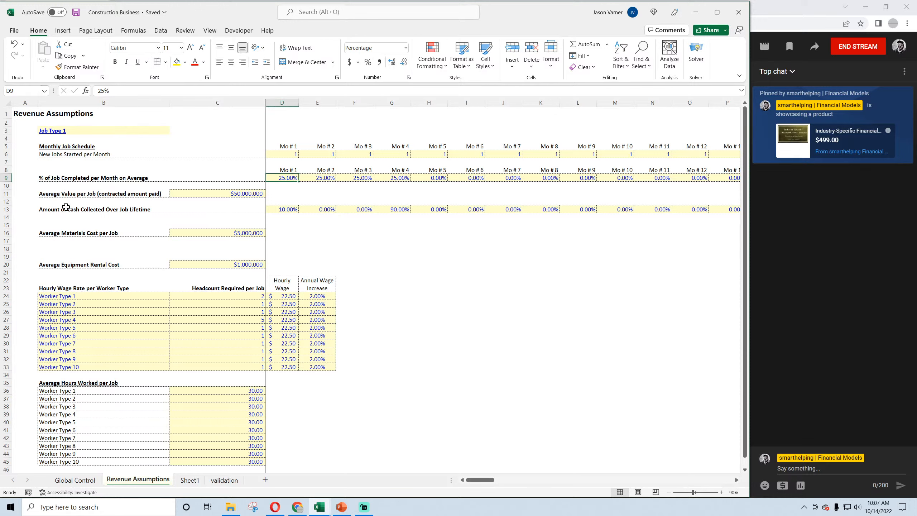
Copy the Amount of Cash Collected Over Job Lifetime row into row 17 and relabel it "When Cash is Paid for Materials"
{"action": "right_click", "coordinate": [13, 212]}
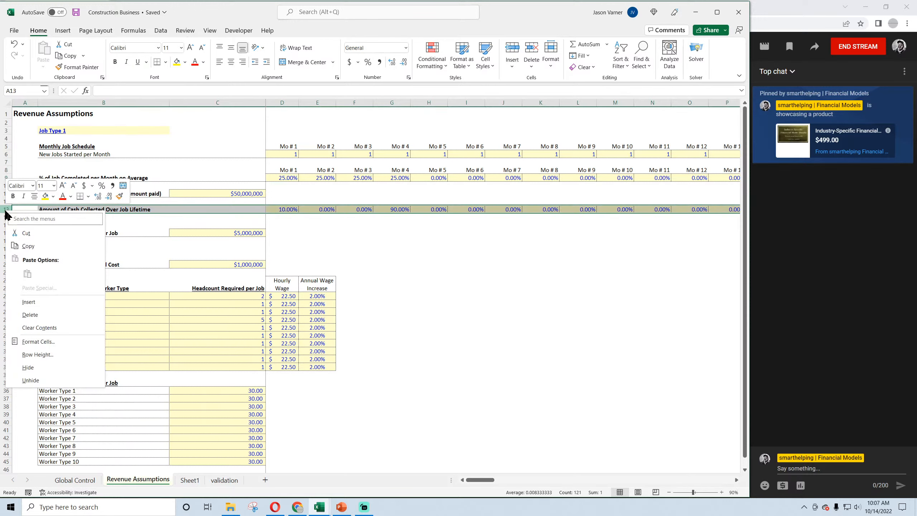
{"action": "left_click", "coordinate": [30, 246]}
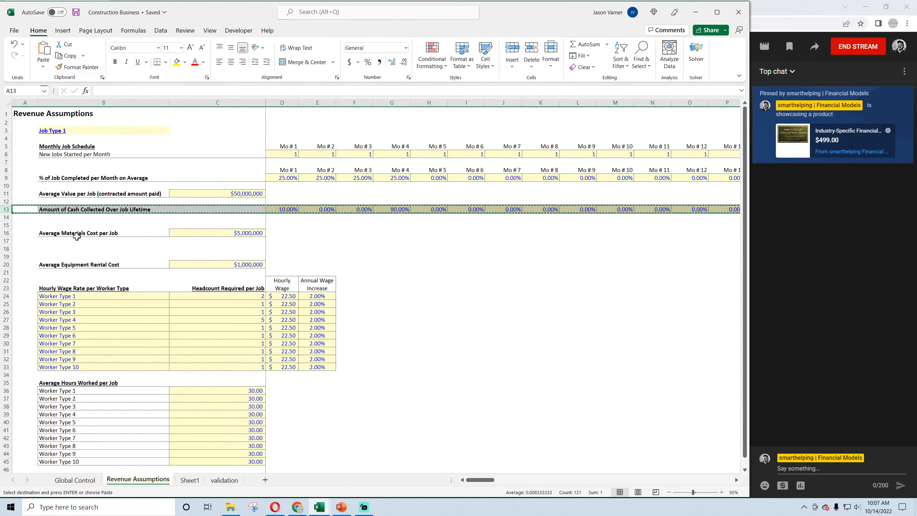
{"action": "right_click", "coordinate": [6, 241]}
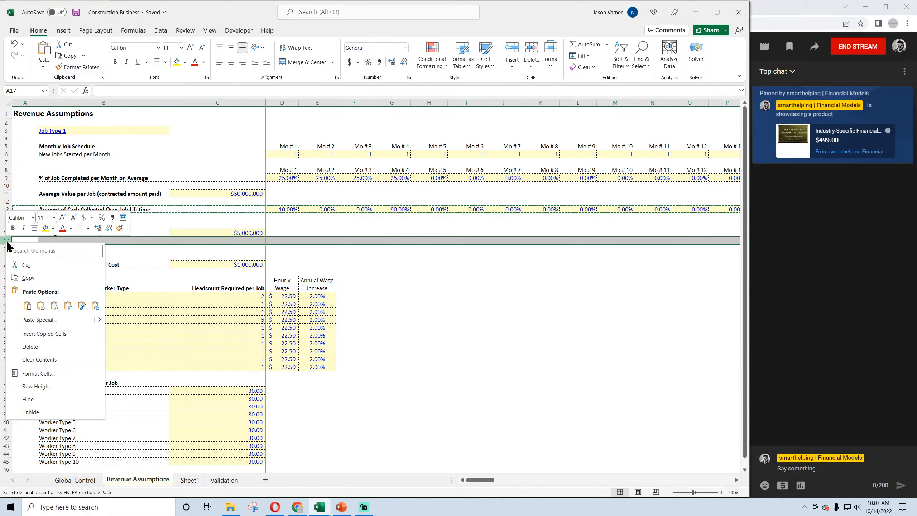
{"action": "left_click", "coordinate": [27, 306]}
{"action": "key", "text": "Right"}
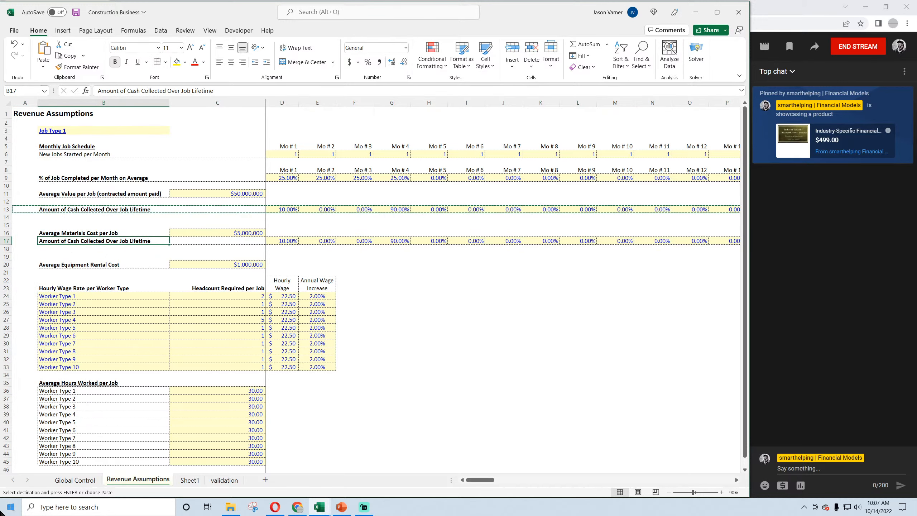
{"action": "type", "text": "When"}
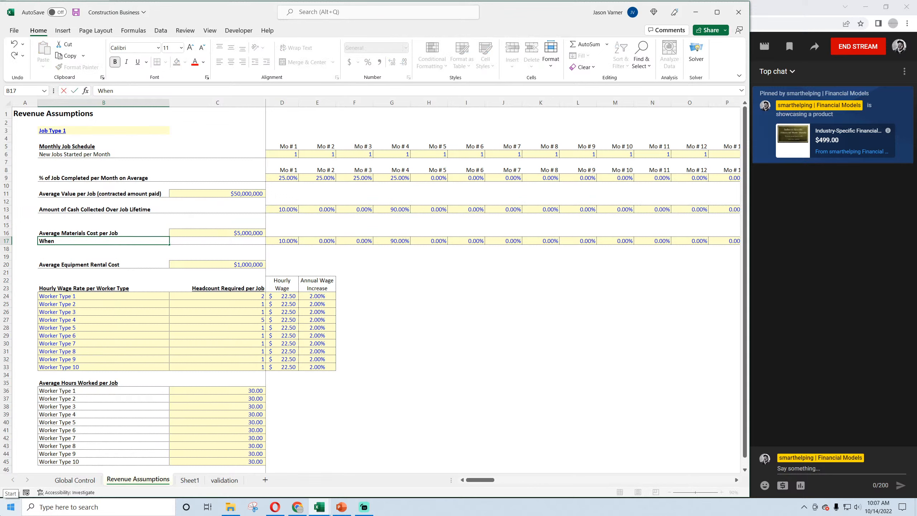
{"action": "type", "text": " Cash is Paid for Materials"}
{"action": "key", "text": "Return"}
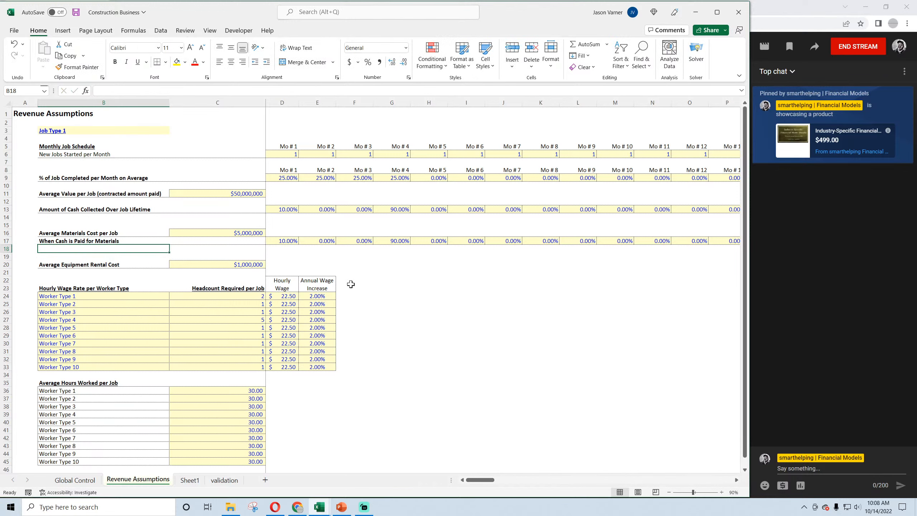
Set the month 1 materials payment in D17 to 25% and fill it across through month 4
{"action": "left_click", "coordinate": [287, 241]}
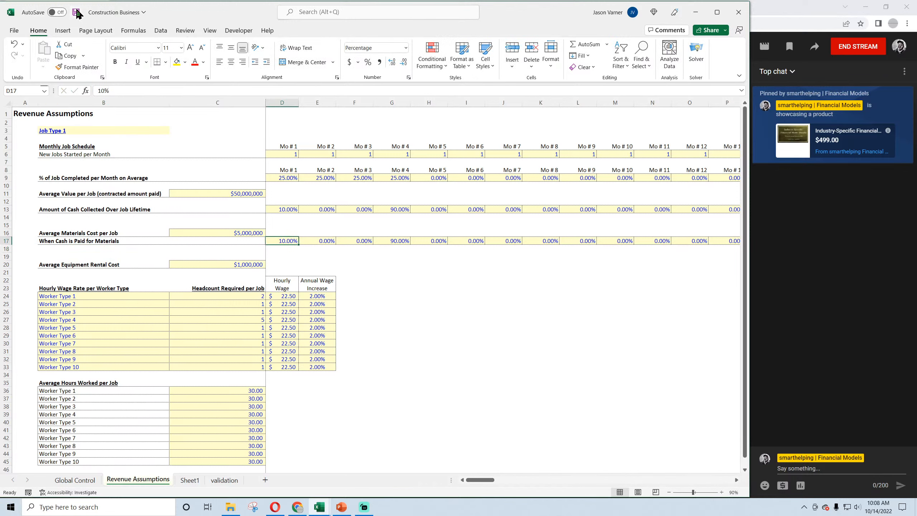
{"action": "left_click", "coordinate": [77, 12]}
{"action": "type", "text": "25"}
{"action": "key", "text": "Return"}
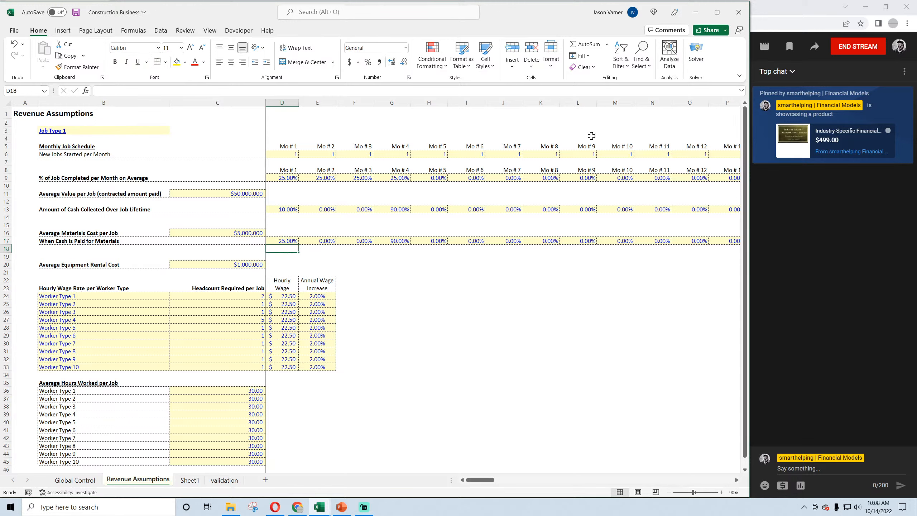
{"action": "left_click", "coordinate": [287, 241]}
{"action": "left_click_drag", "start_coordinate": [299, 245], "coordinate": [407, 242]}
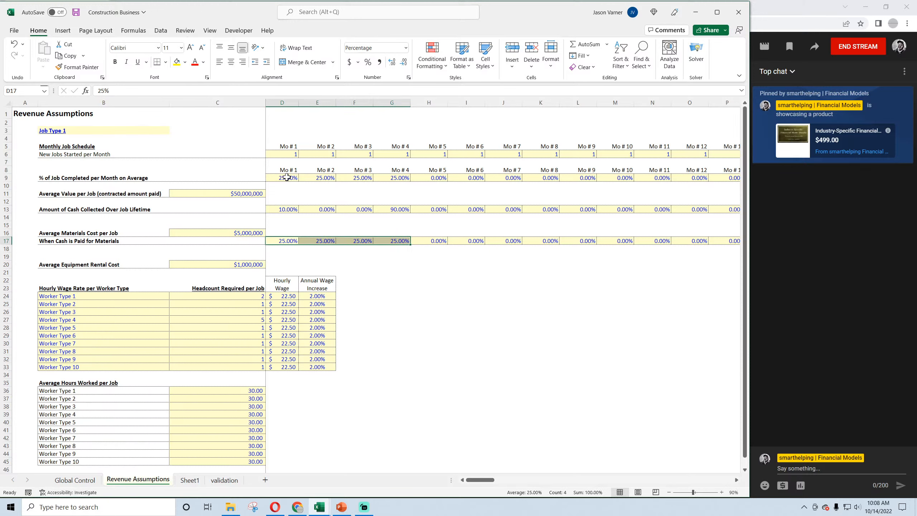
Compare the job completion percentages for months 1 to 4 with the materials cost and its payment percentages
{"action": "left_click_drag", "start_coordinate": [287, 177], "coordinate": [394, 176]}
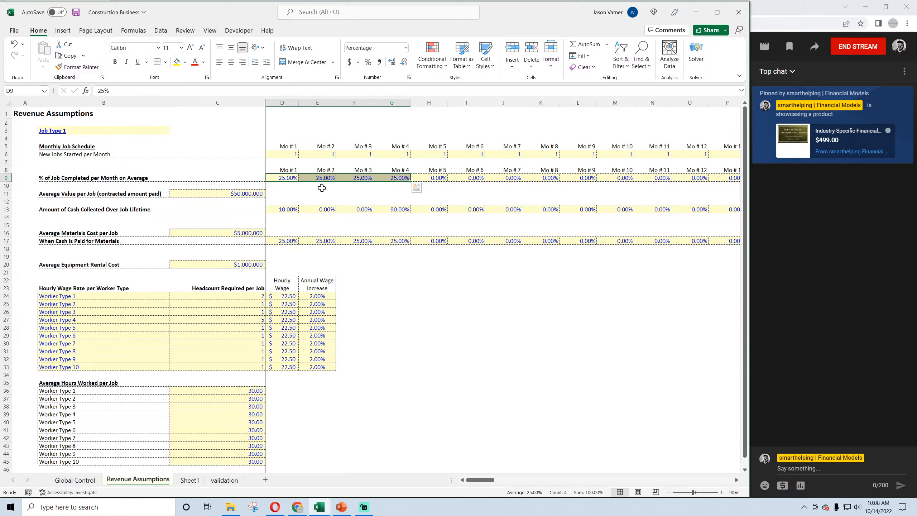
{"action": "left_click", "coordinate": [225, 232]}
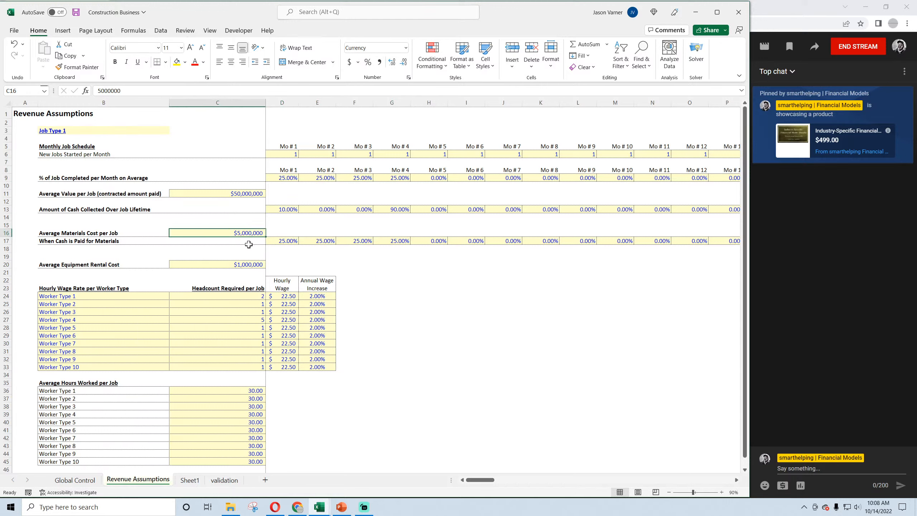
{"action": "left_click", "coordinate": [288, 241]}
{"action": "left_click", "coordinate": [325, 241]}
{"action": "left_click", "coordinate": [366, 242]}
{"action": "left_click", "coordinate": [386, 241]}
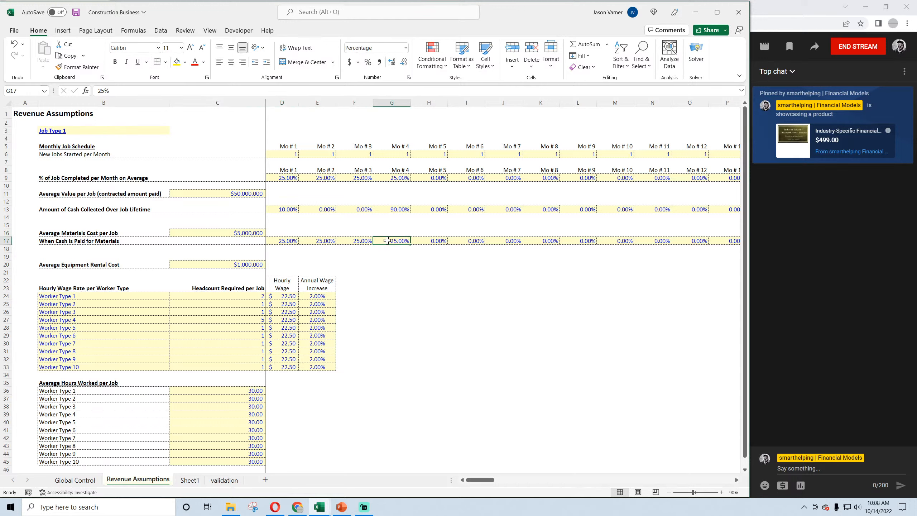
Set the When Cash is Paid for Materials percentages to 0% for months 1 and 2 and 50% for months 3 and 4
{"action": "left_click", "coordinate": [288, 241]}
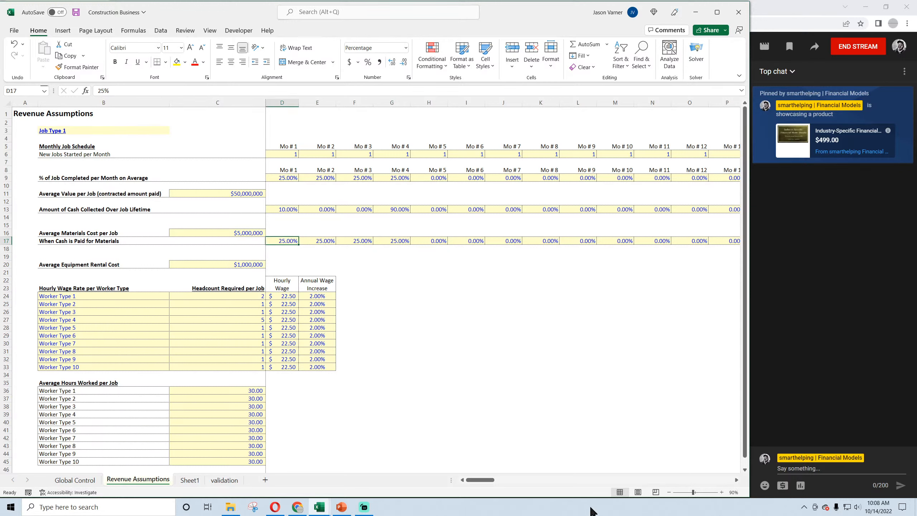
{"action": "type", "text": "0"}
{"action": "key", "text": "Tab"}
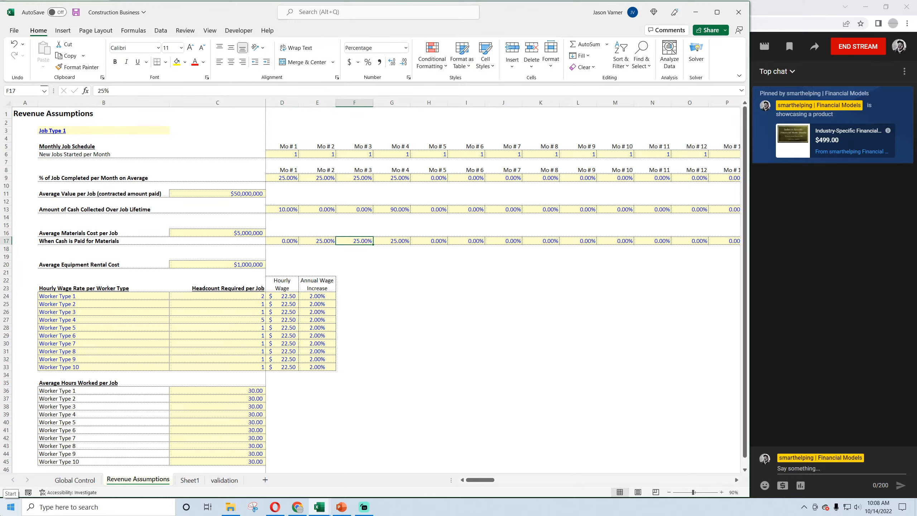
{"action": "type", "text": "0"}
{"action": "key", "text": "Tab"}
{"action": "type", "text": "50"}
{"action": "key", "text": "Tab"}
{"action": "type", "text": "50"}
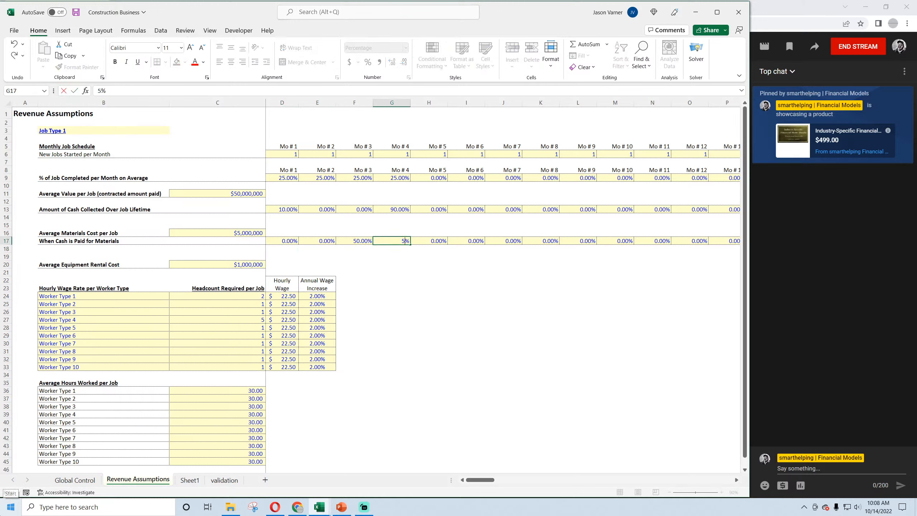
{"action": "key", "text": "Return"}
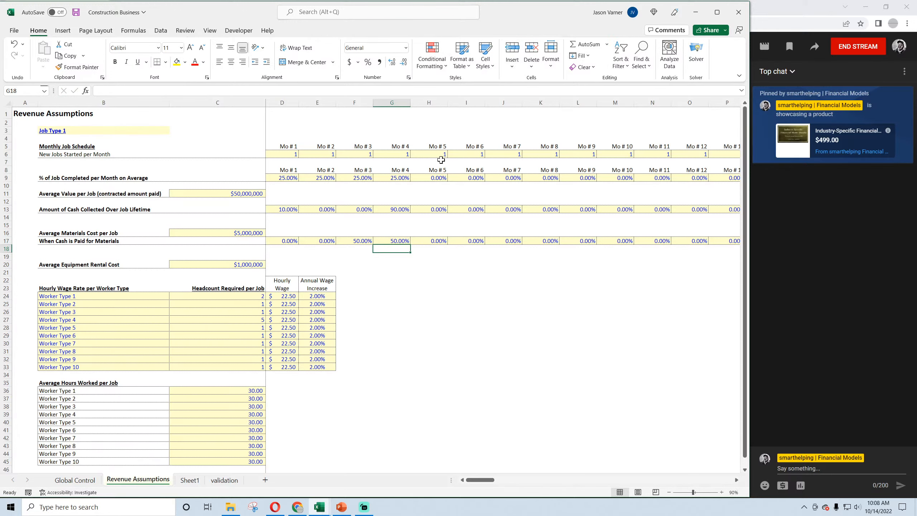
{"action": "left_click", "coordinate": [436, 280]}
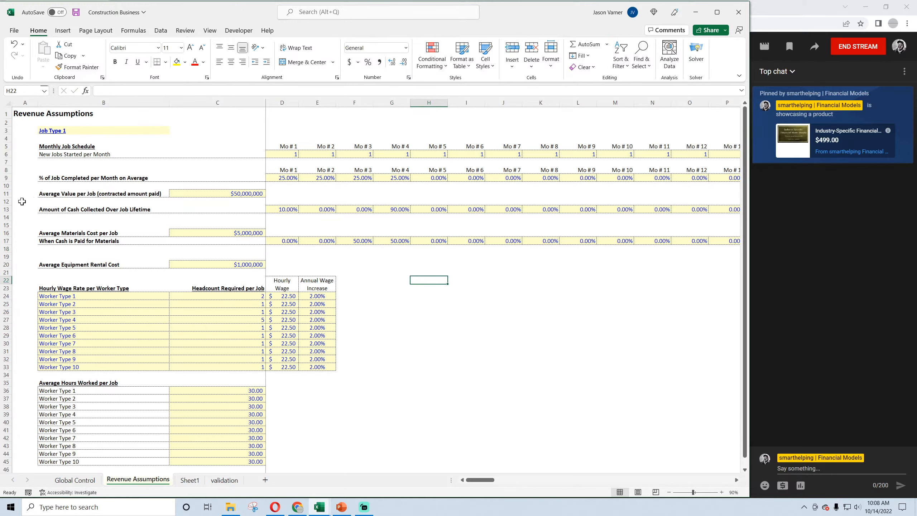
Delete blank row 12 between the Average Value per Job and Amount of Cash Collected Over Job Lifetime rows
{"action": "right_click", "coordinate": [6, 201]}
{"action": "left_click", "coordinate": [24, 307]}
{"action": "left_click", "coordinate": [467, 319]}
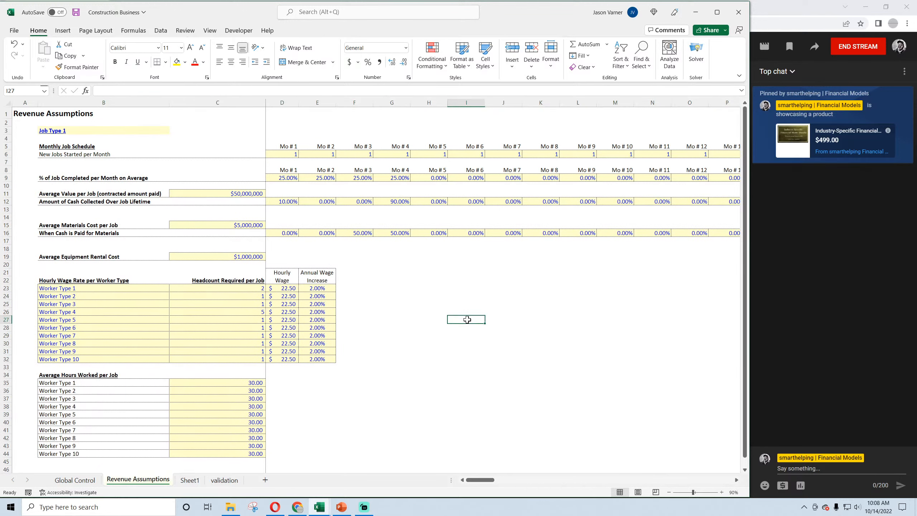
Add a note to B16 reading "This is the month(s) that cash is actually paid out for material costs."
{"action": "left_click", "coordinate": [89, 234]}
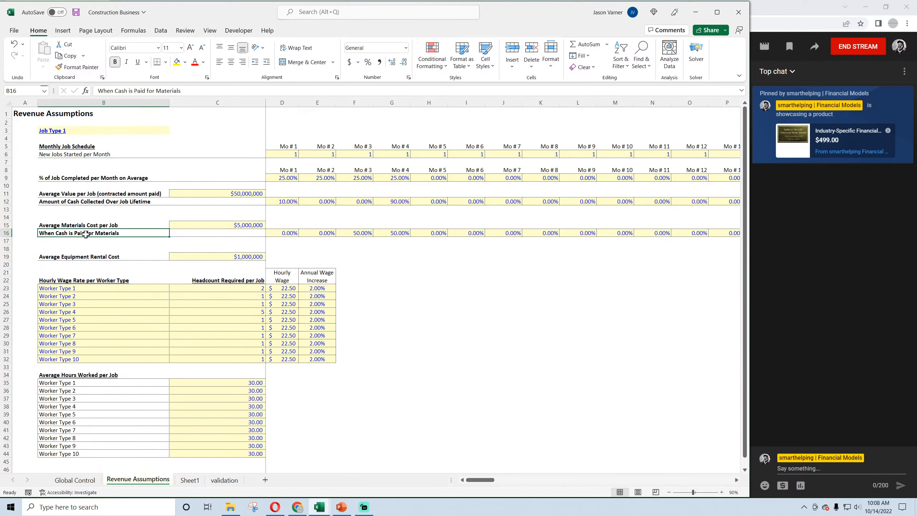
{"action": "right_click", "coordinate": [87, 234]}
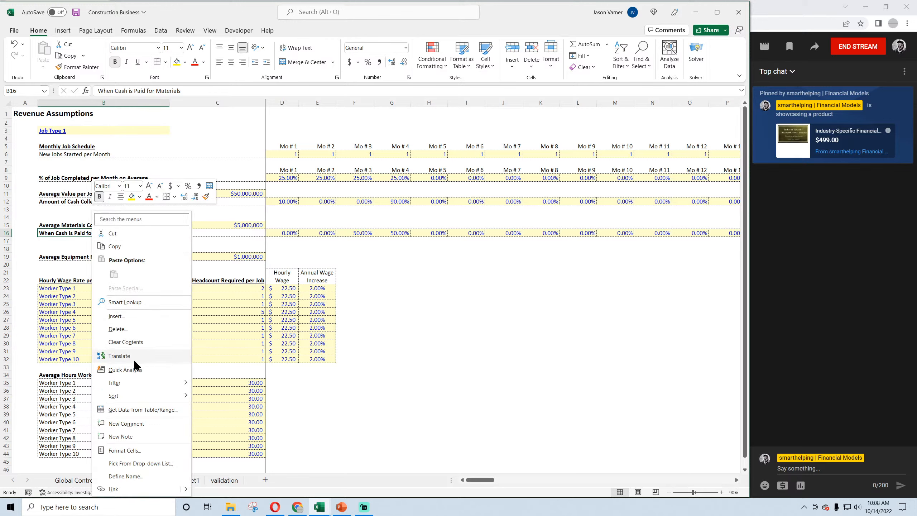
{"action": "left_click", "coordinate": [121, 437]}
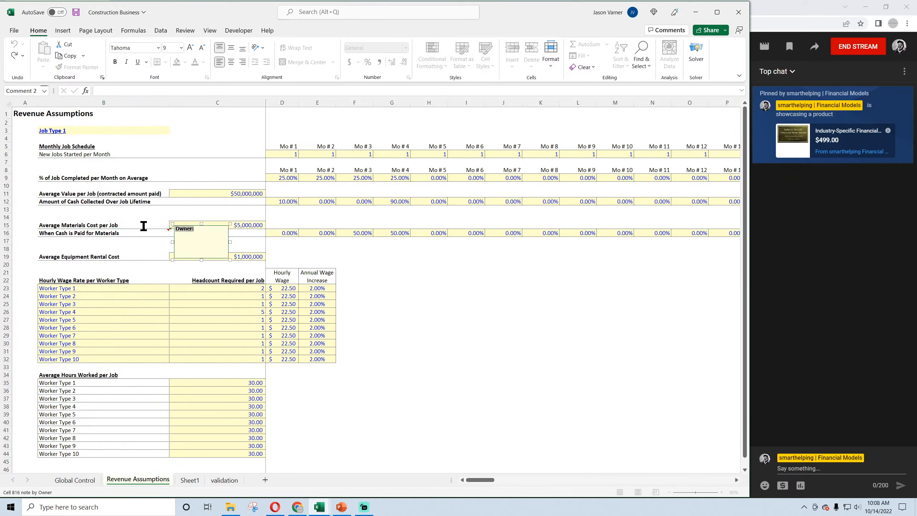
{"action": "type", "text": "Th"}
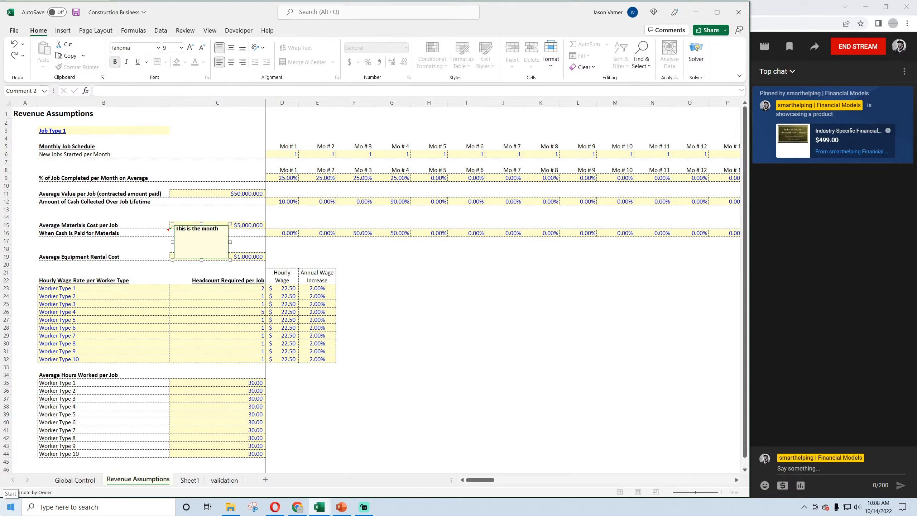
{"action": "type", "text": "is is the month(s"}
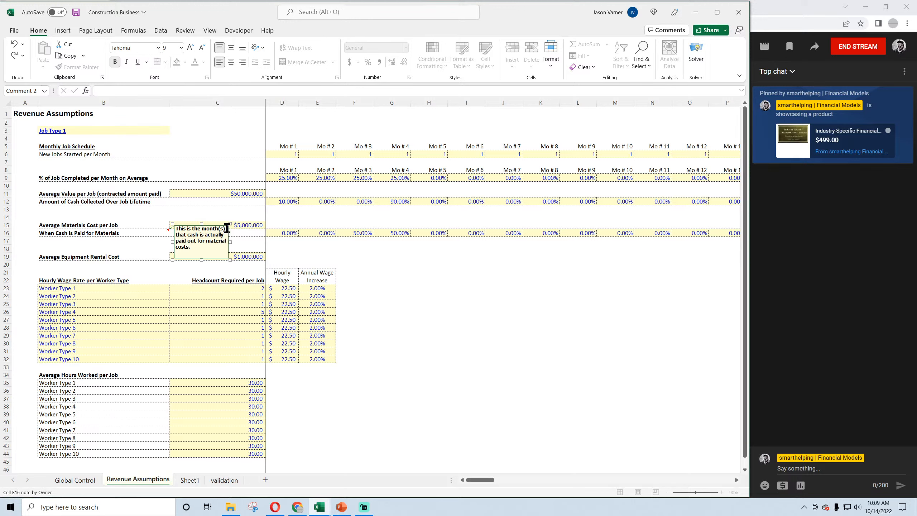
Reword the B16 note to explain that "This is when cash is paid out over the job life cycle", in months
{"action": "left_click_drag", "start_coordinate": [193, 248], "coordinate": [175, 227]}
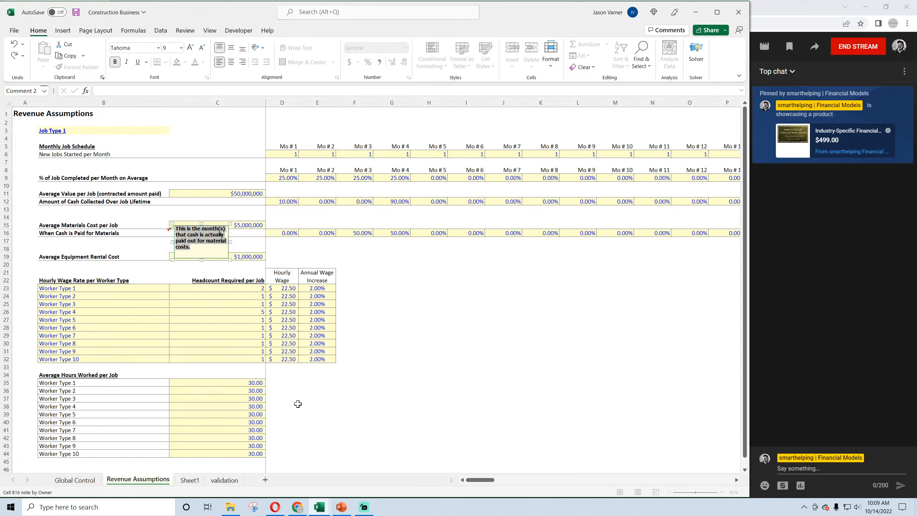
{"action": "type", "text": "Th"}
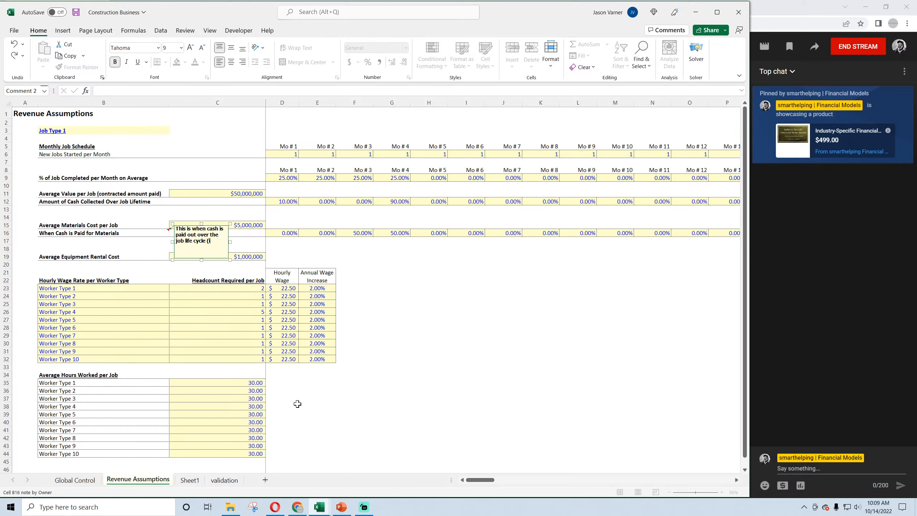
{"action": "type", "text": "ths"}
{"action": "left_click", "coordinate": [397, 263]}
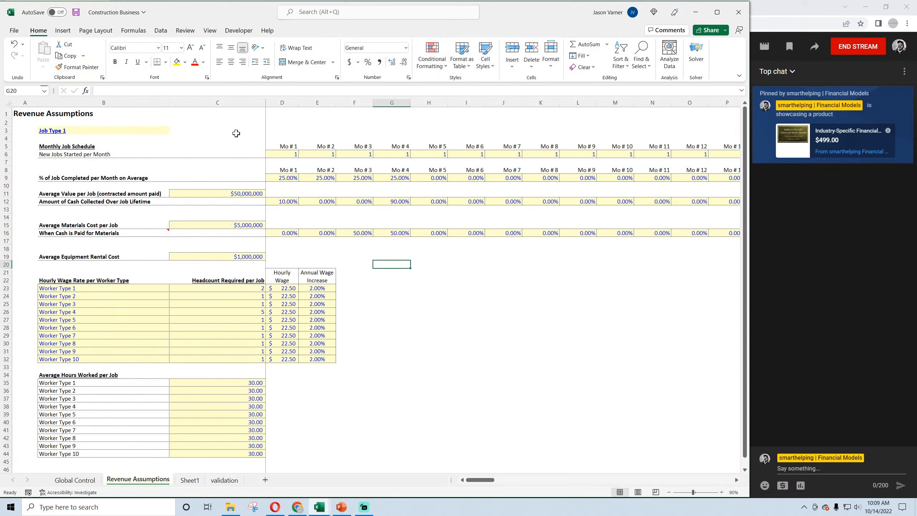
{"action": "left_click", "coordinate": [293, 143]}
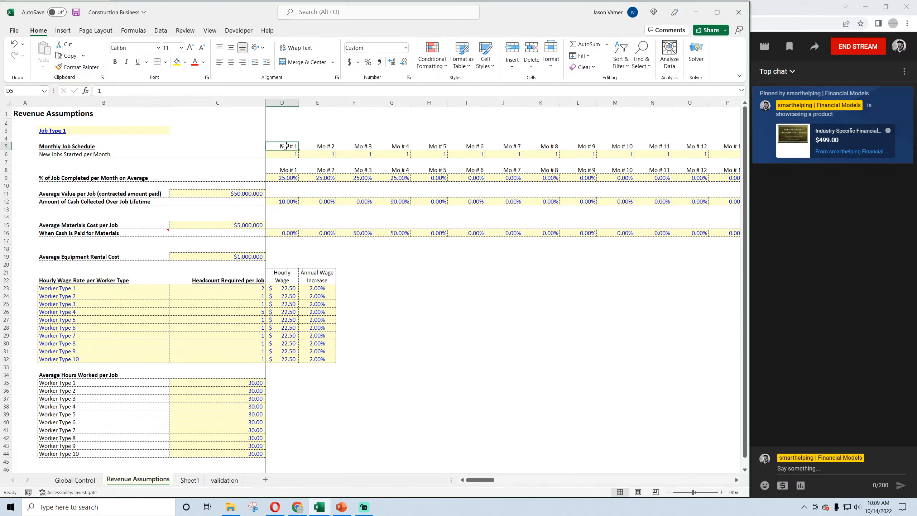
Clear the repeated month number headers in D8:DS8 above the % of Job Completed per Month row
{"action": "left_click_drag", "start_coordinate": [286, 146], "coordinate": [470, 149]}
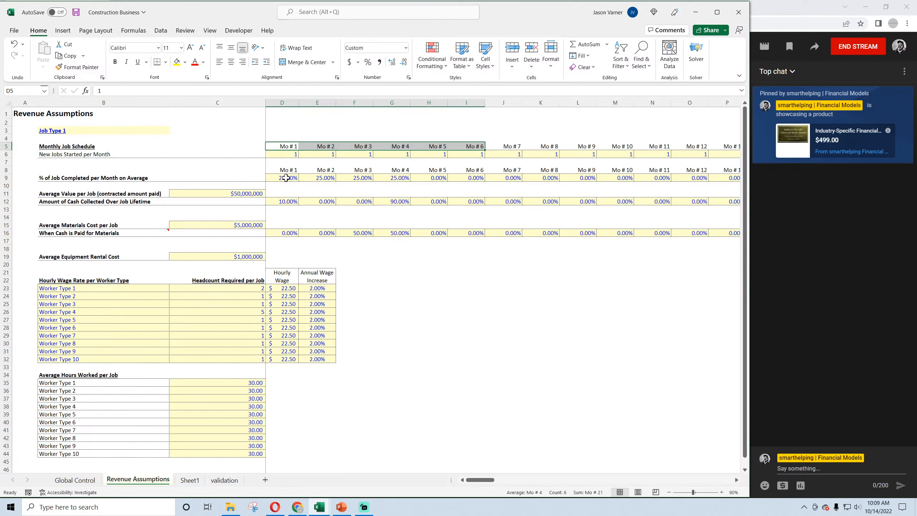
{"action": "left_click_drag", "start_coordinate": [285, 170], "coordinate": [735, 171]}
{"action": "right_click", "coordinate": [696, 169]}
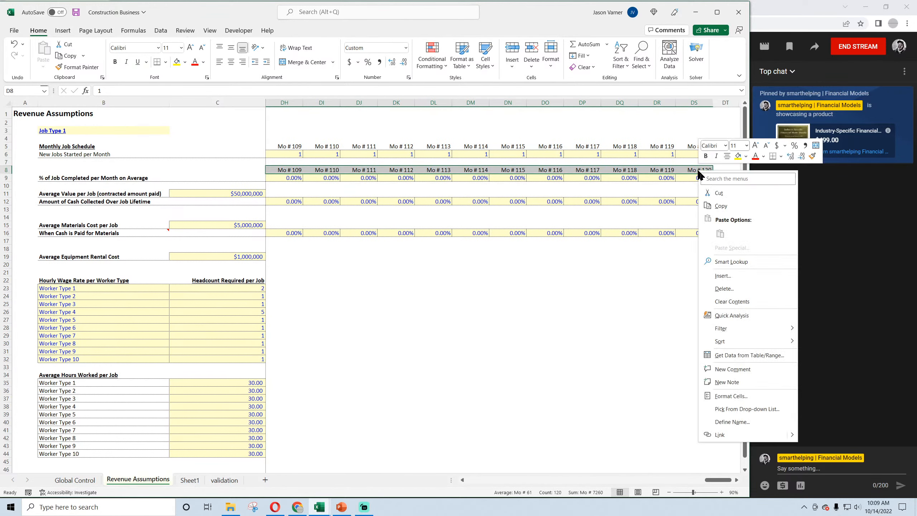
{"action": "left_click", "coordinate": [739, 303]}
{"action": "left_click", "coordinate": [650, 345]}
{"action": "left_click_drag", "start_coordinate": [720, 480], "coordinate": [480, 480]}
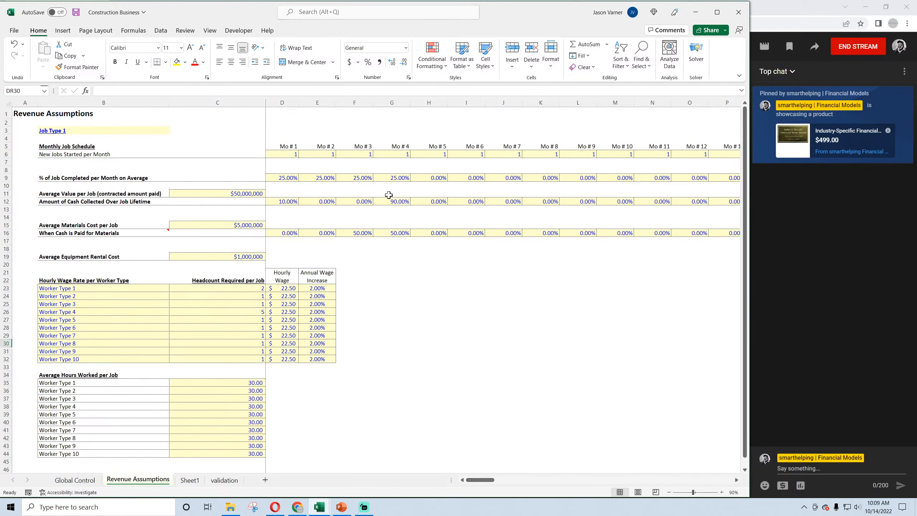
Bold the whole Monthly Job Schedule header row and save the workbook
{"action": "left_click", "coordinate": [5, 145]}
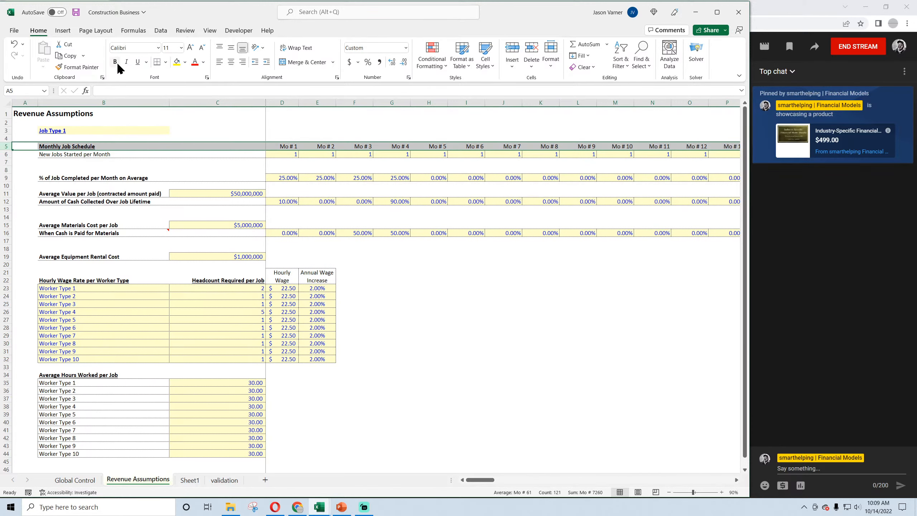
{"action": "left_click", "coordinate": [116, 61]}
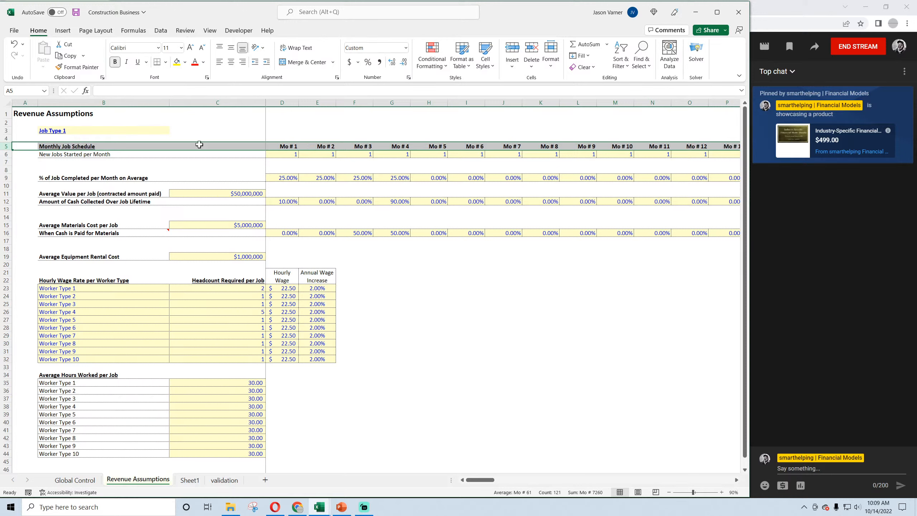
{"action": "left_click_drag", "start_coordinate": [294, 146], "coordinate": [407, 143]}
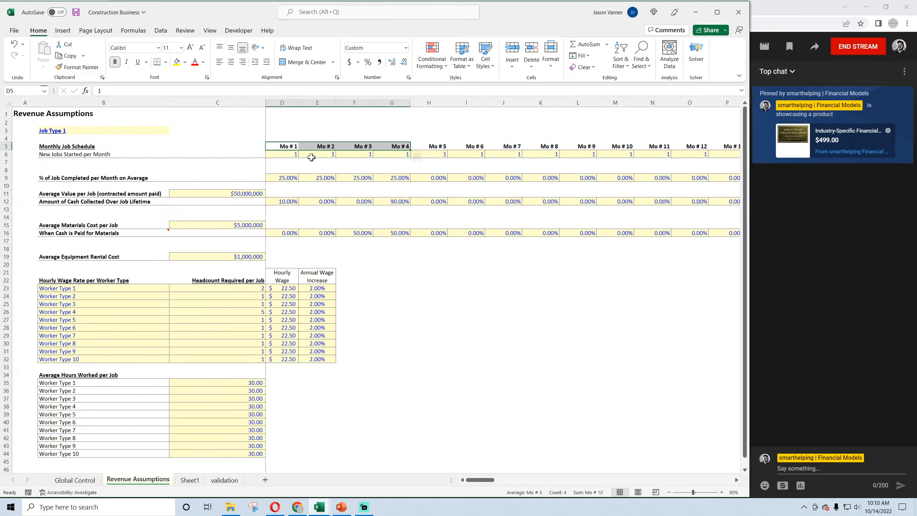
{"action": "left_click", "coordinate": [76, 12]}
Compare the % of Job Completed per Month values for months 1 to 4 with the Monthly Job Schedule headers
{"action": "left_click", "coordinate": [101, 178]}
{"action": "left_click", "coordinate": [281, 177]}
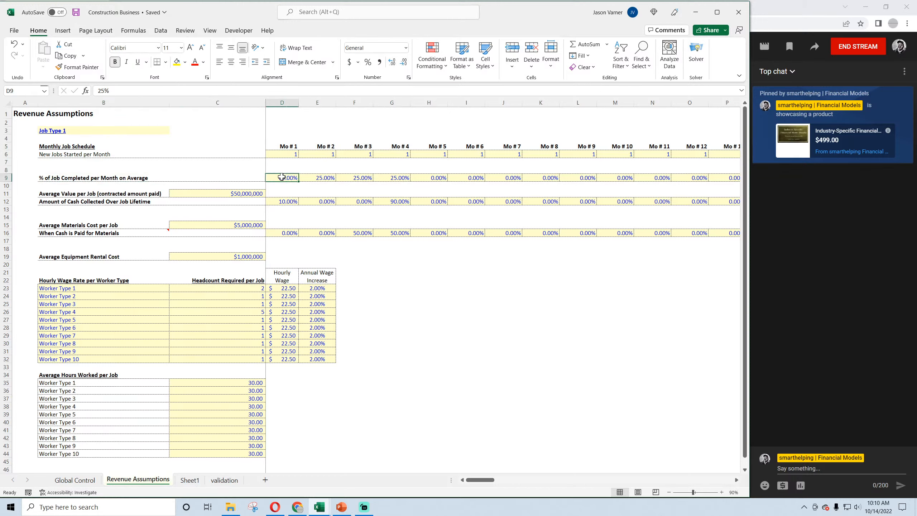
{"action": "left_click", "coordinate": [284, 144]}
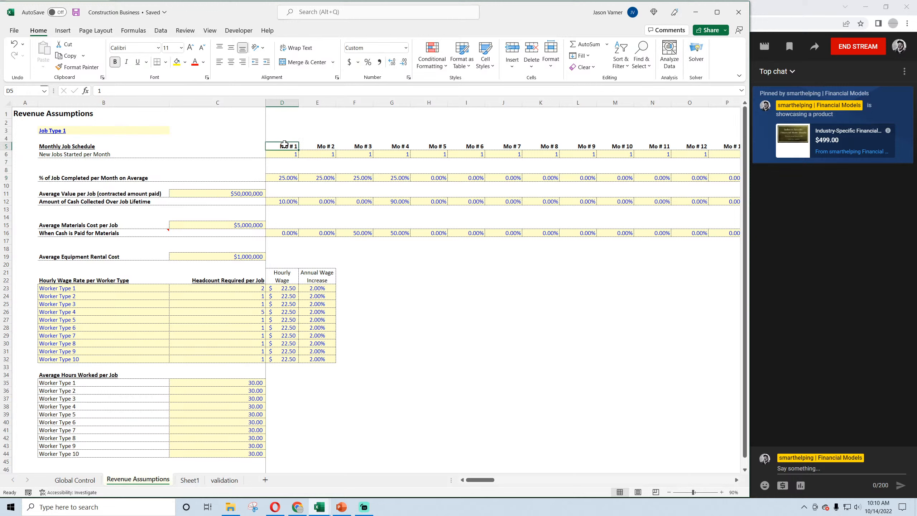
{"action": "left_click", "coordinate": [284, 178]}
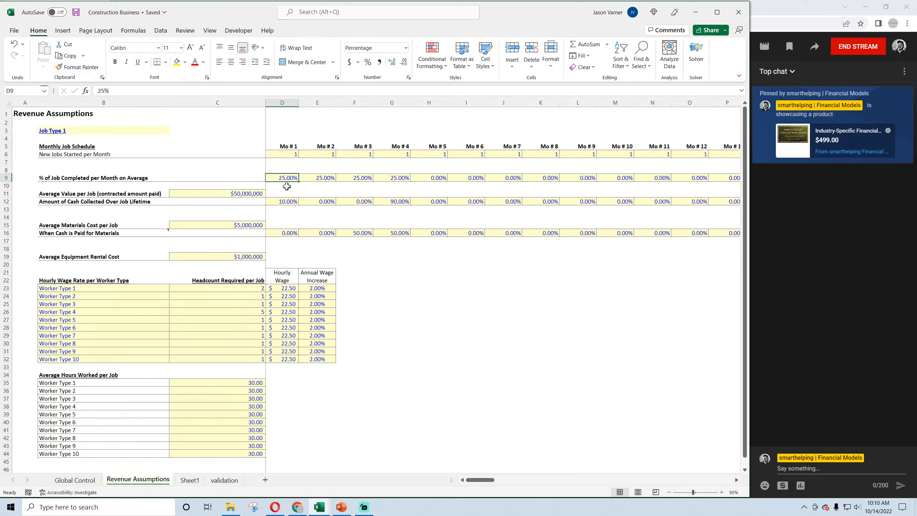
{"action": "left_click", "coordinate": [285, 147]}
{"action": "left_click", "coordinate": [330, 153]}
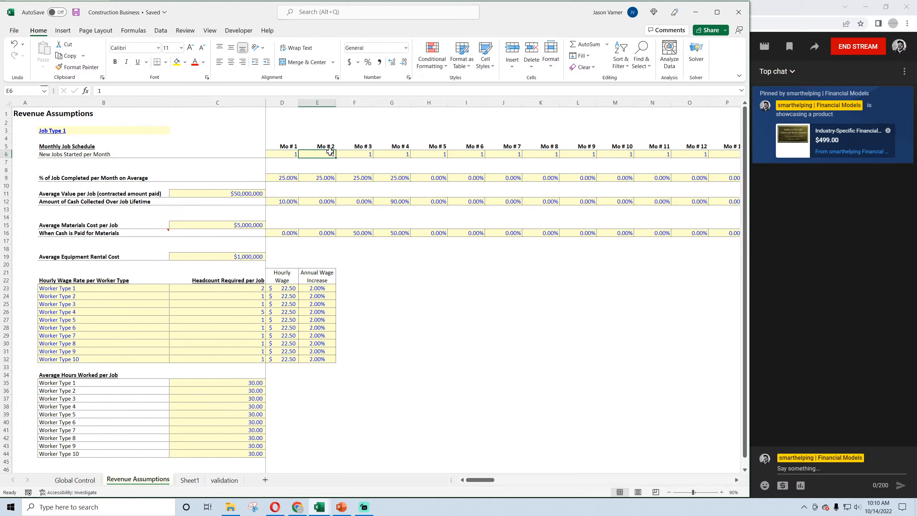
{"action": "left_click", "coordinate": [284, 177]}
{"action": "left_click", "coordinate": [322, 178]}
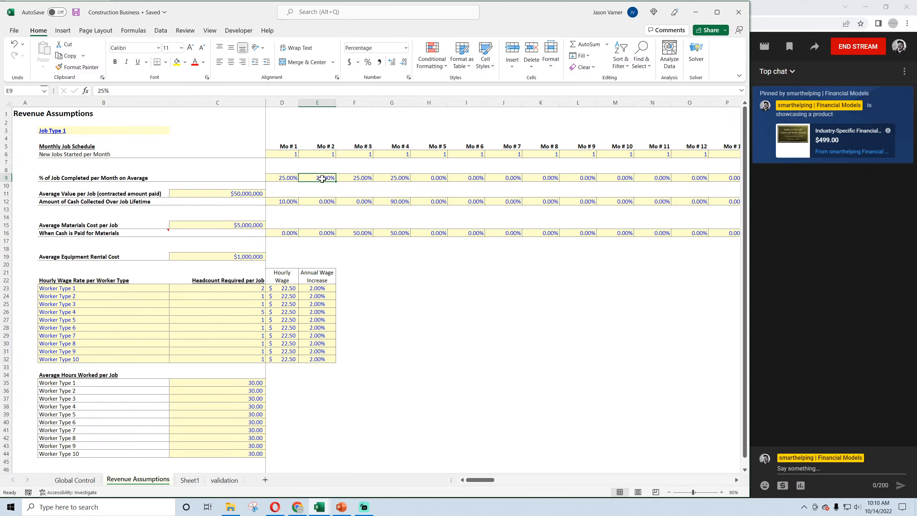
{"action": "left_click", "coordinate": [358, 180]}
{"action": "left_click", "coordinate": [400, 178]}
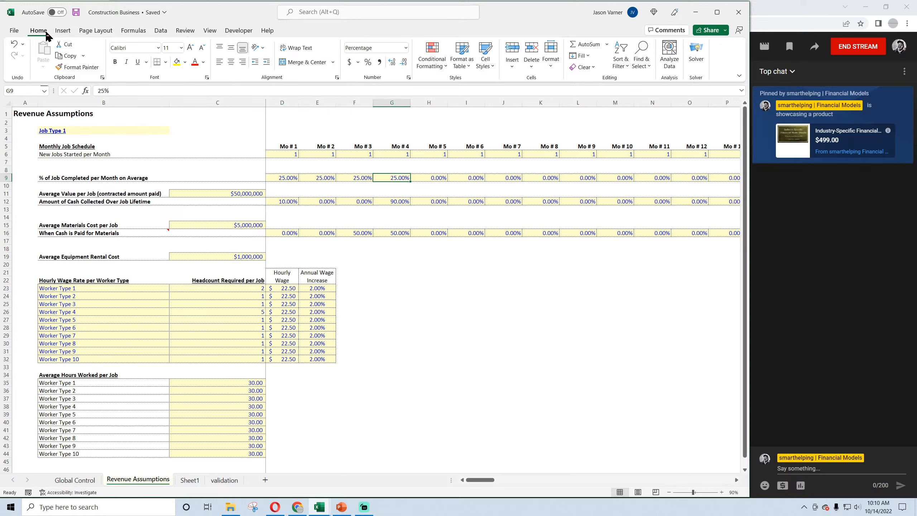
{"action": "left_click", "coordinate": [76, 13]}
Examine the materials cash payment percentages for months 1 to 4 alongside the average materials cost and contract value per job
{"action": "left_click", "coordinate": [289, 201]}
{"action": "left_click", "coordinate": [291, 232]}
{"action": "left_click", "coordinate": [325, 233]}
{"action": "left_click", "coordinate": [360, 232]}
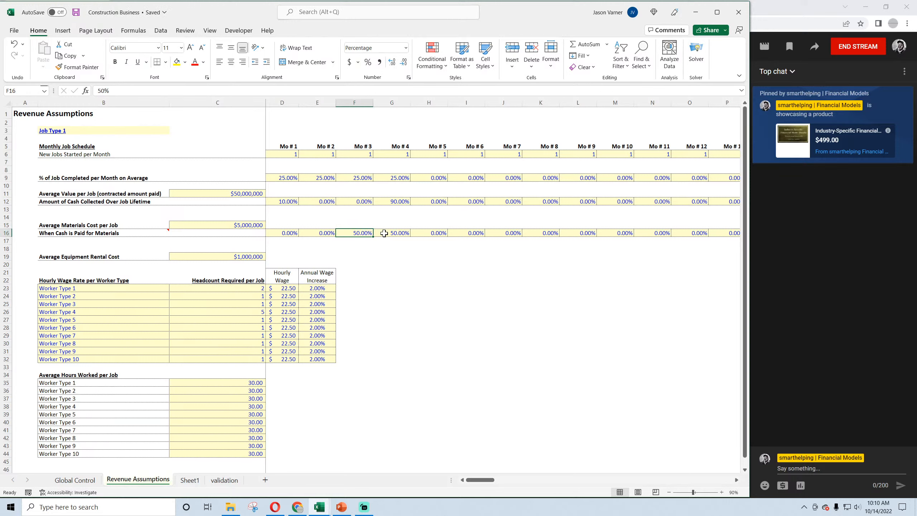
{"action": "left_click", "coordinate": [389, 233]}
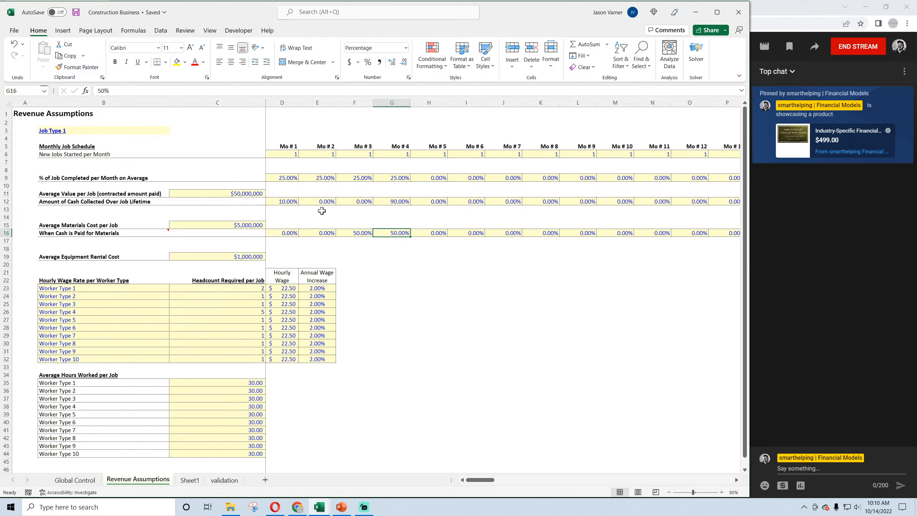
{"action": "left_click", "coordinate": [84, 225]}
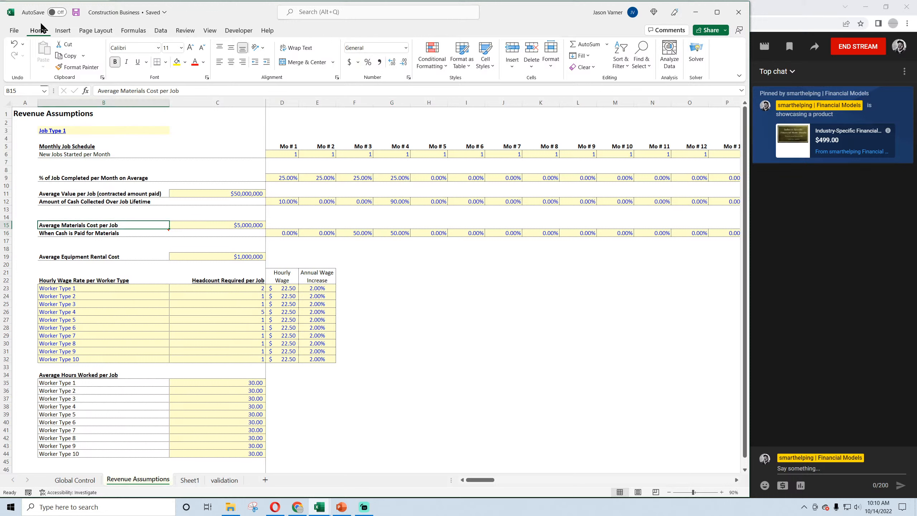
{"action": "left_click", "coordinate": [248, 224]}
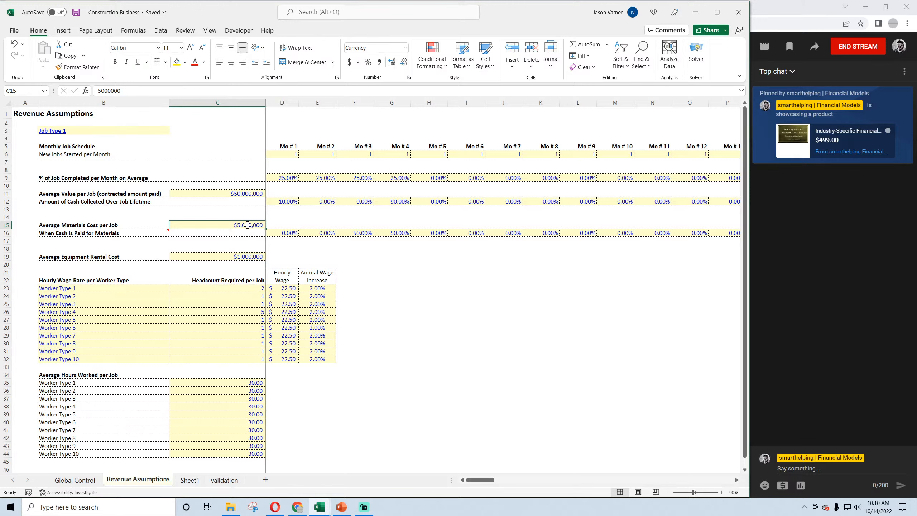
{"action": "left_click", "coordinate": [245, 192]}
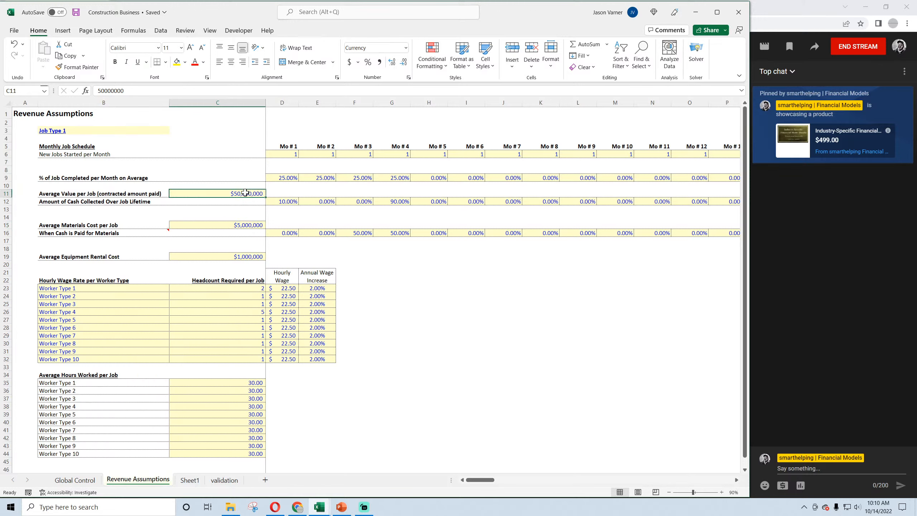
{"action": "left_click", "coordinate": [288, 233]}
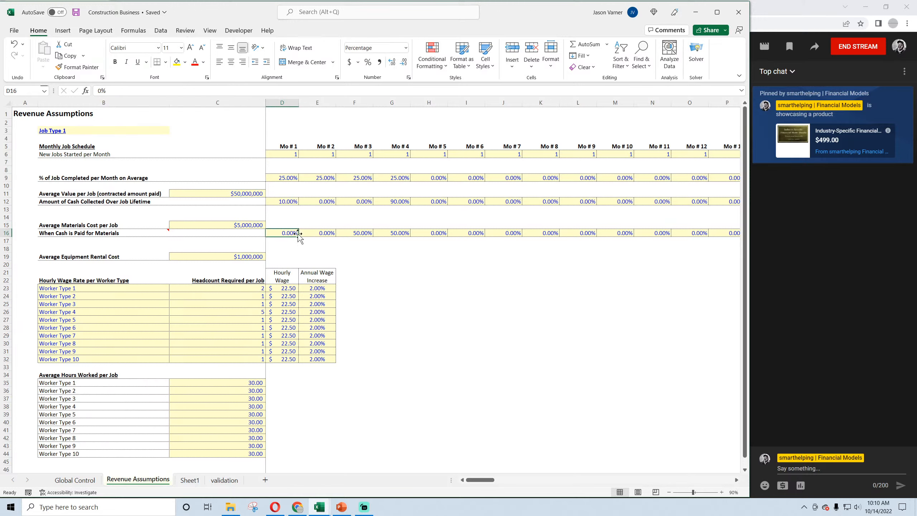
{"action": "left_click", "coordinate": [331, 233]}
{"action": "left_click", "coordinate": [401, 233]}
{"action": "left_click", "coordinate": [361, 234]}
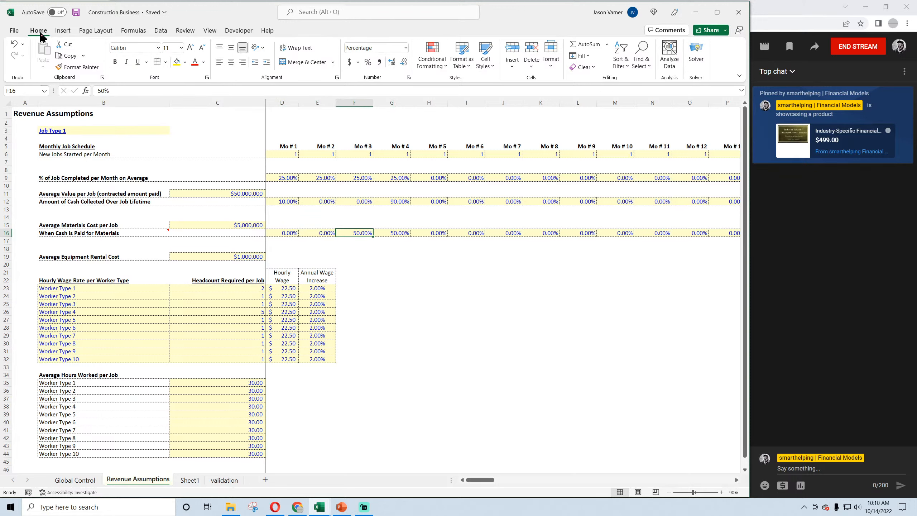
{"action": "left_click", "coordinate": [75, 14]}
{"action": "left_click", "coordinate": [198, 225]}
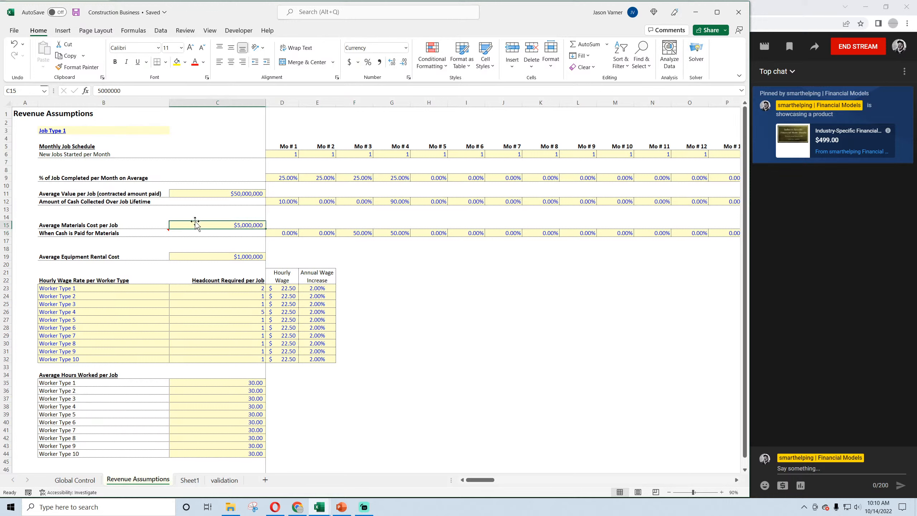
{"action": "left_click", "coordinate": [131, 211]}
{"action": "left_click", "coordinate": [118, 217]}
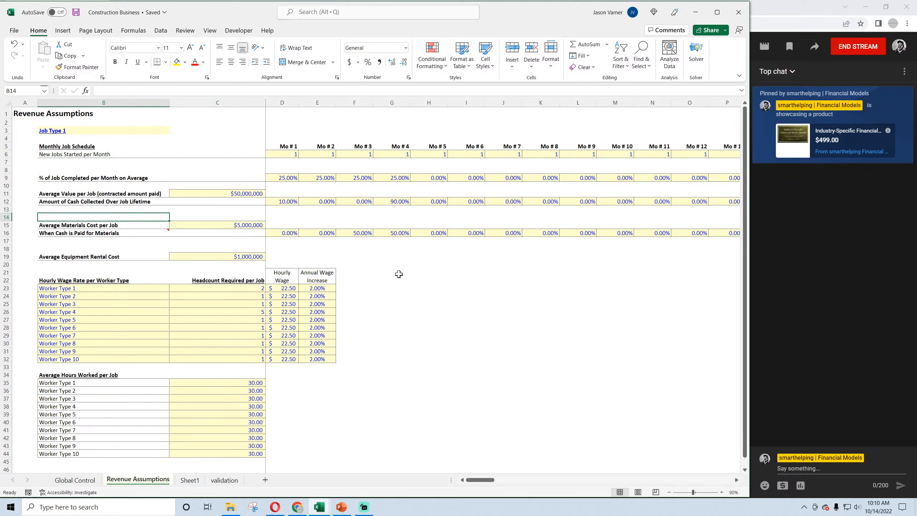
{"action": "left_click", "coordinate": [544, 306]}
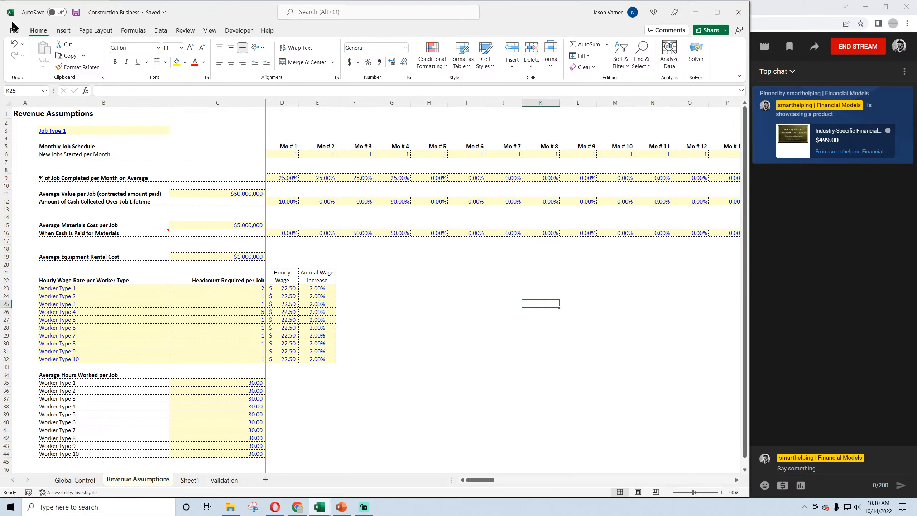
{"action": "left_click", "coordinate": [76, 13]}
{"action": "left_click", "coordinate": [429, 319]}
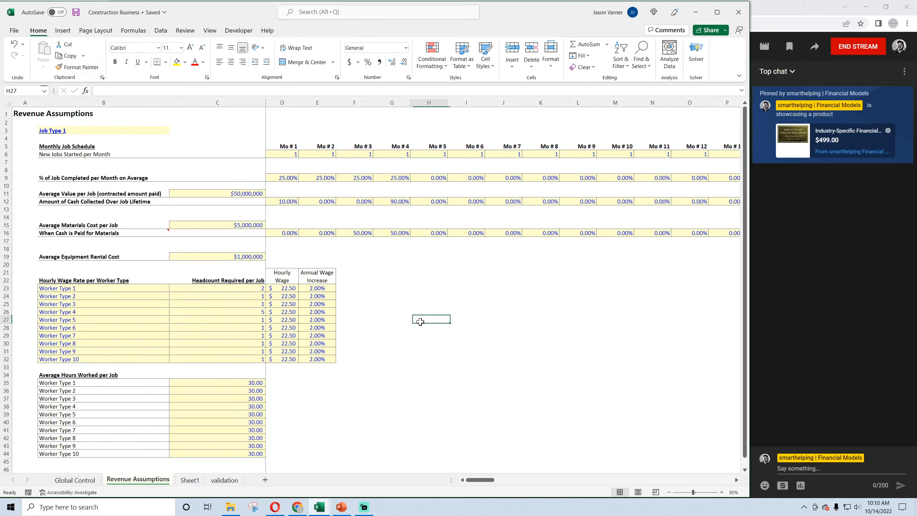
Insert a blank row between Average Equipment Rental Cost and the hourly wage table, and save the workbook
{"action": "right_click", "coordinate": [4, 273]}
{"action": "left_click", "coordinate": [43, 366]}
{"action": "left_click", "coordinate": [407, 367]}
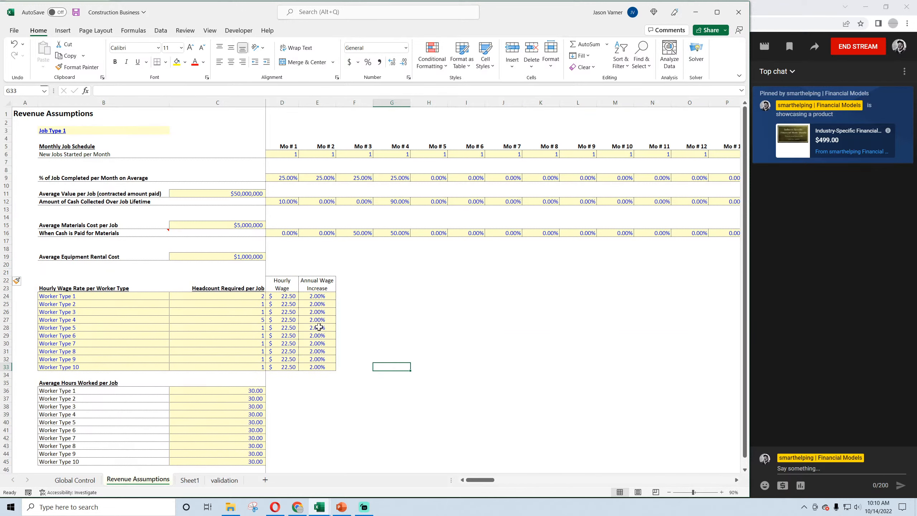
{"action": "right_click", "coordinate": [7, 272]}
{"action": "key", "text": "Escape"}
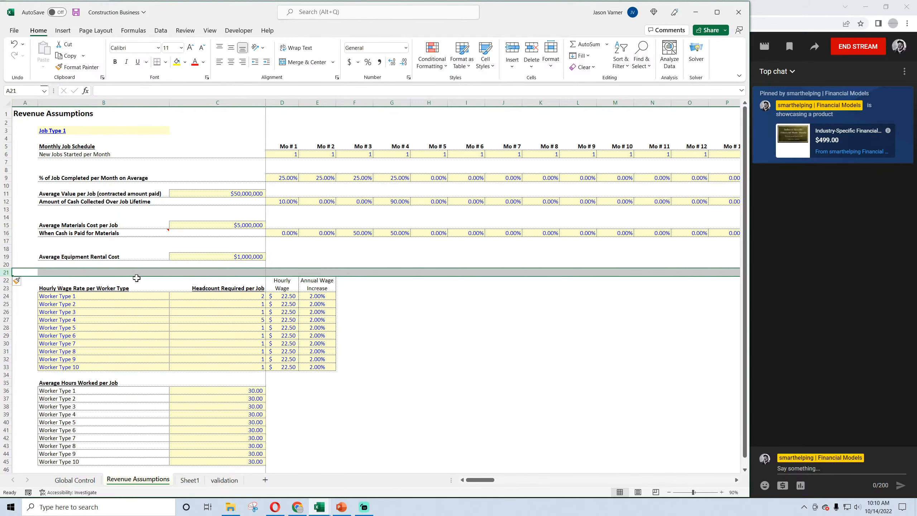
{"action": "left_click", "coordinate": [109, 257]}
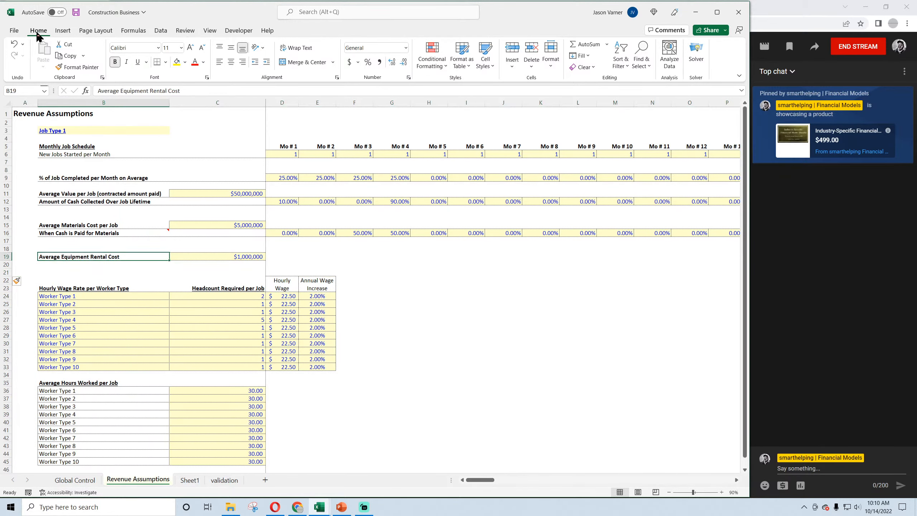
{"action": "left_click", "coordinate": [77, 12]}
Review the New Jobs Started per Month values for the first five months and the Average Equipment Rental Cost
{"action": "left_click", "coordinate": [301, 156]}
{"action": "left_click", "coordinate": [327, 155]}
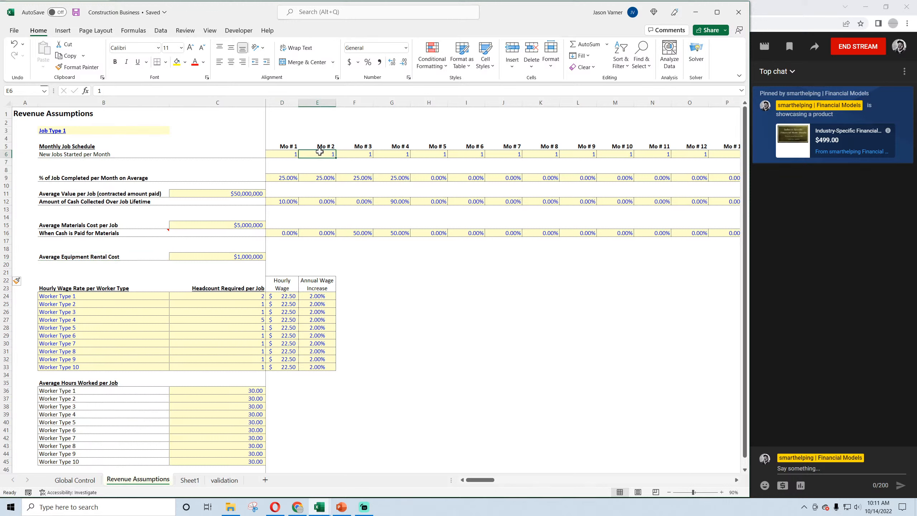
{"action": "left_click", "coordinate": [361, 155]}
{"action": "left_click", "coordinate": [400, 155]}
{"action": "left_click", "coordinate": [444, 155]}
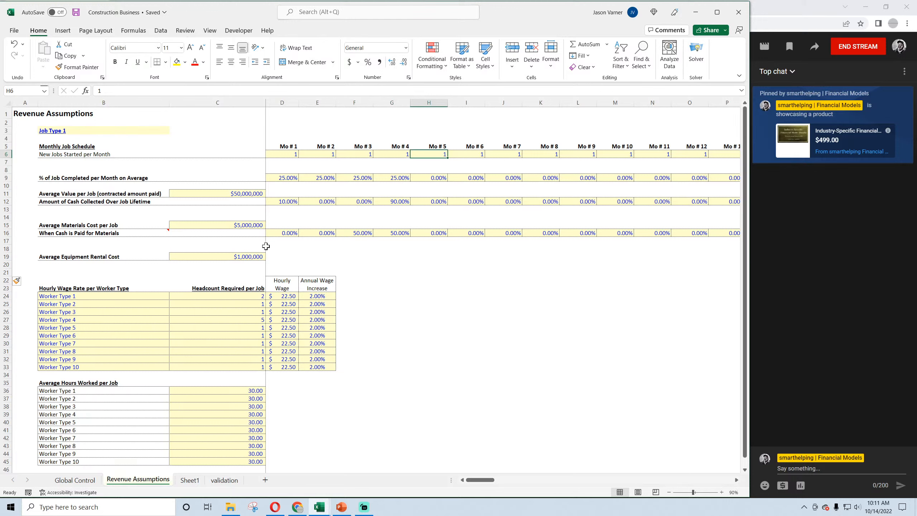
{"action": "left_click", "coordinate": [249, 258]}
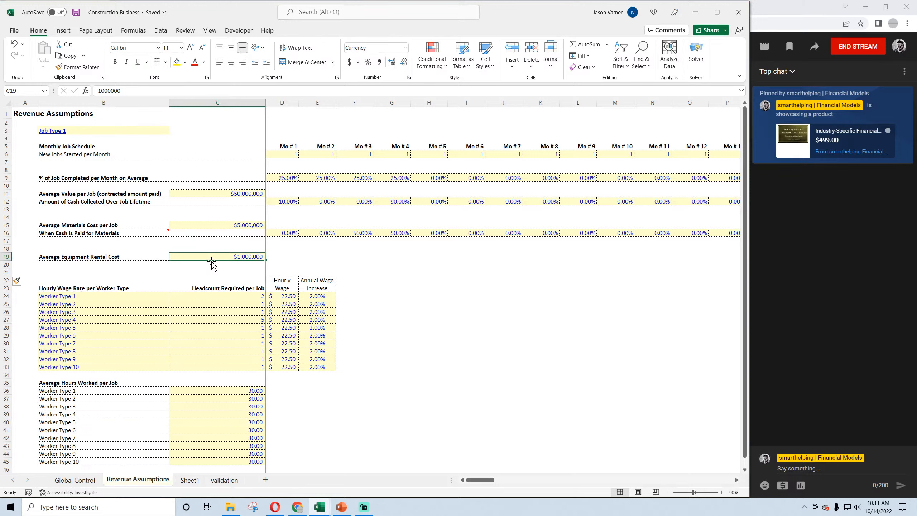
{"action": "left_click", "coordinate": [143, 258]}
{"action": "left_click", "coordinate": [218, 257]}
Copy the When Cash is Paid for Materials row into row 20, directly below Average Equipment Rental Cost
{"action": "left_click", "coordinate": [3, 232]}
{"action": "right_click", "coordinate": [3, 233]}
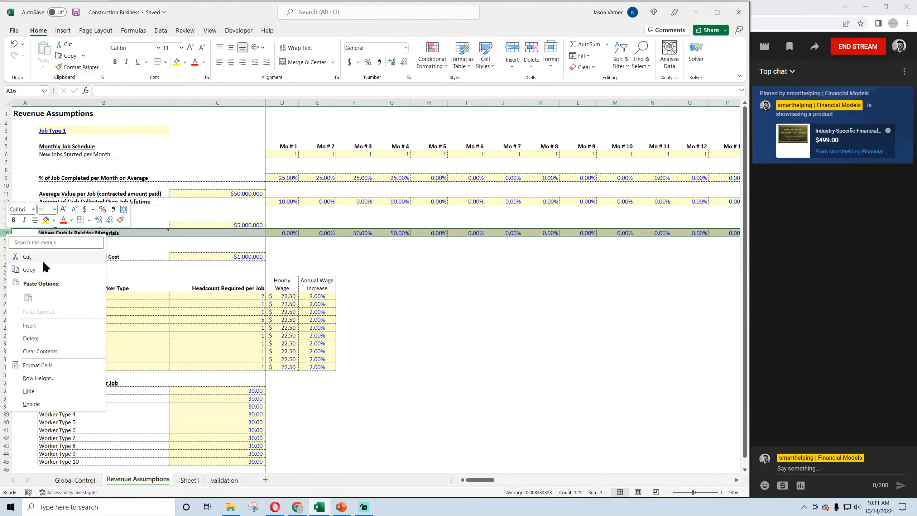
{"action": "left_click", "coordinate": [12, 265]}
{"action": "right_click", "coordinate": [13, 265]}
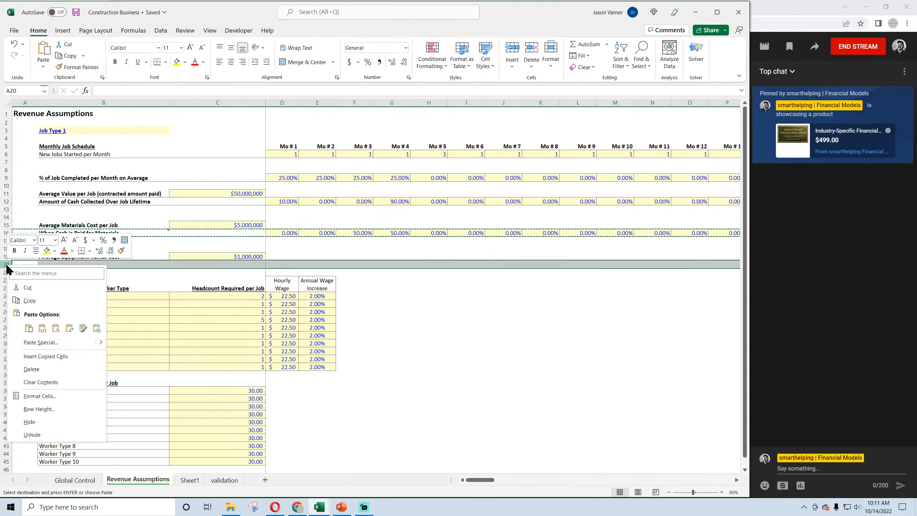
{"action": "left_click", "coordinate": [36, 326]}
Change the label in B20 to "When Cash is Paid for Rentals within job life cycle"
{"action": "double_click", "coordinate": [71, 265]}
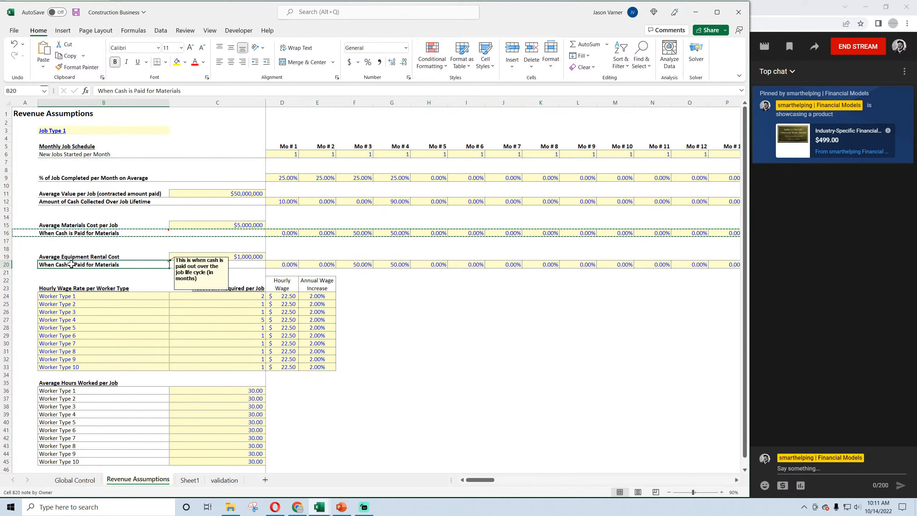
{"action": "double_click", "coordinate": [96, 265]}
{"action": "type", "text": "Rent"}
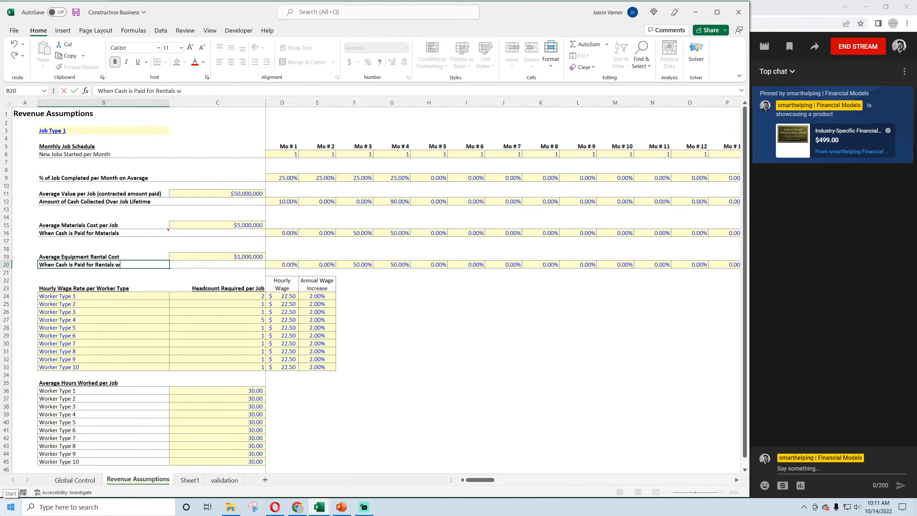
{"action": "type", "text": "als within job life cyc"}
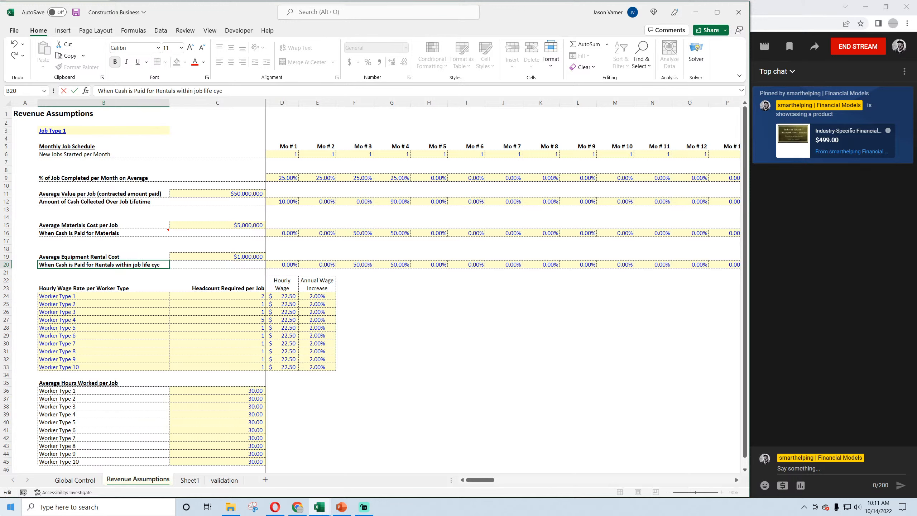
{"action": "type", "text": "le"}
{"action": "key", "text": "Return"}
Change the label in B16 to "When Cash is Paid for Materials within job life cycle", then widen column B and slightly narrow column A
{"action": "left_click", "coordinate": [144, 235]}
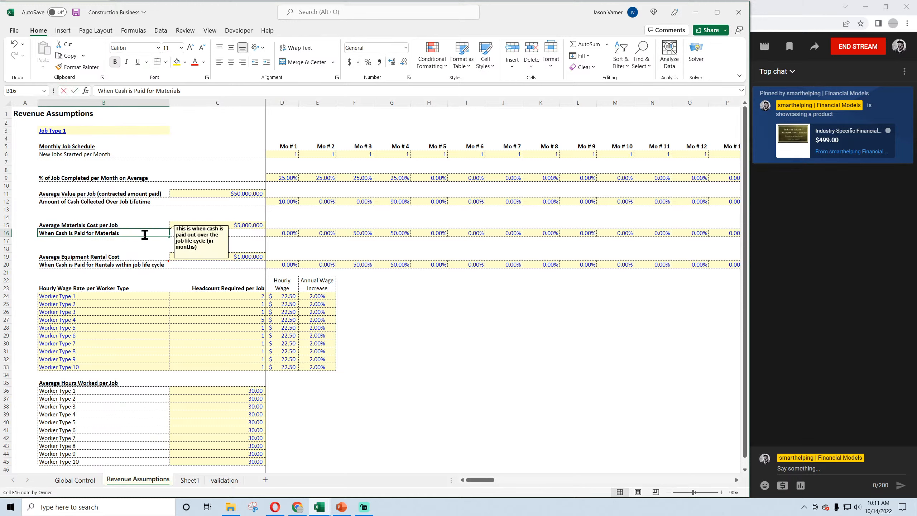
{"action": "double_click", "coordinate": [145, 234]}
{"action": "type", "text": "within j"}
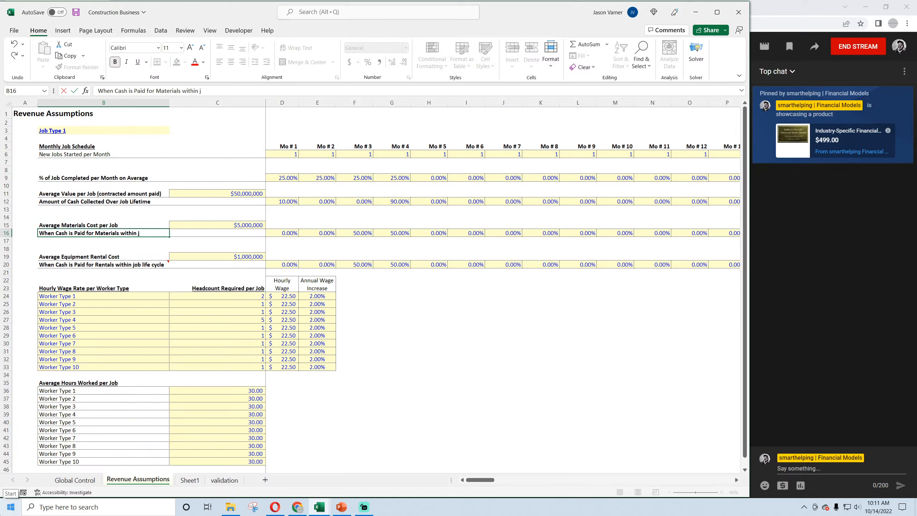
{"action": "type", "text": "ob life cycle"}
{"action": "key", "text": "Return"}
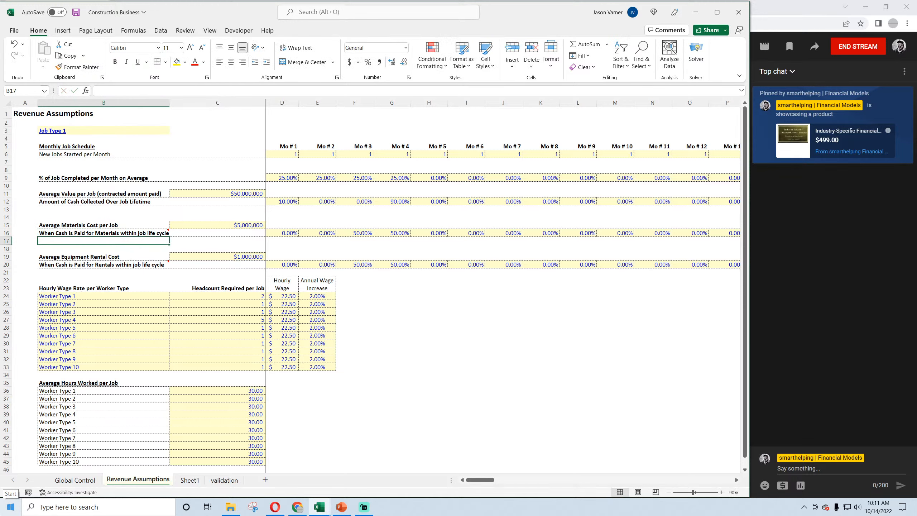
{"action": "left_click_drag", "start_coordinate": [169, 102], "coordinate": [177, 102]}
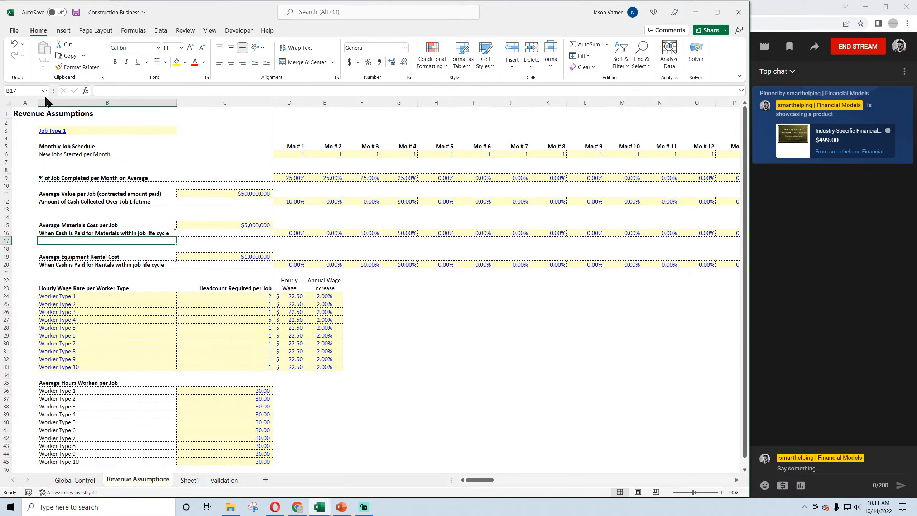
{"action": "left_click_drag", "start_coordinate": [38, 102], "coordinate": [33, 102]}
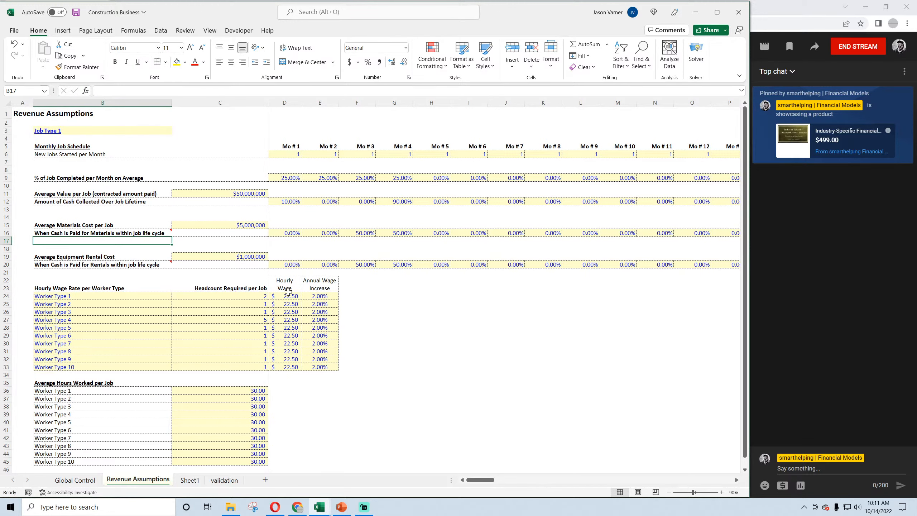
Set the rental cash payment percentages for Mo # 3 and Mo # 4 in row 20 to 0%
{"action": "left_click", "coordinate": [292, 265]}
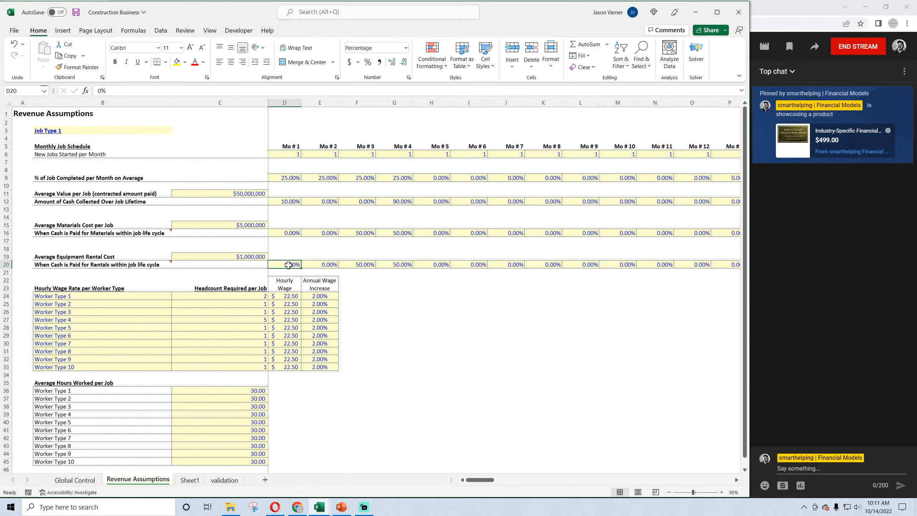
{"action": "left_click", "coordinate": [395, 264]}
{"action": "type", "text": "0"}
{"action": "key", "text": "Left"}
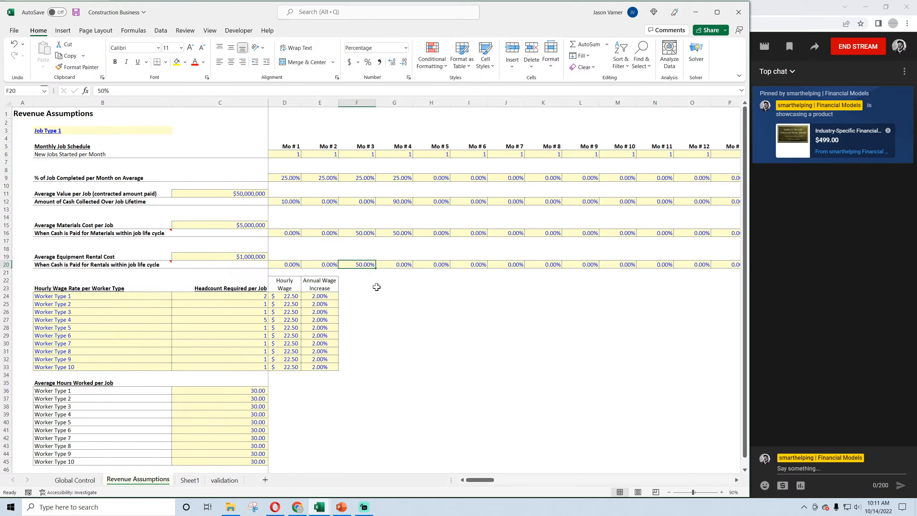
{"action": "type", "text": "0"}
{"action": "left_click", "coordinate": [430, 319]}
Set the rental cash payment percentages in row 20 to 40% for Mo # 1 and 20% for Mo # 2 and Mo # 3
{"action": "left_click", "coordinate": [288, 264]}
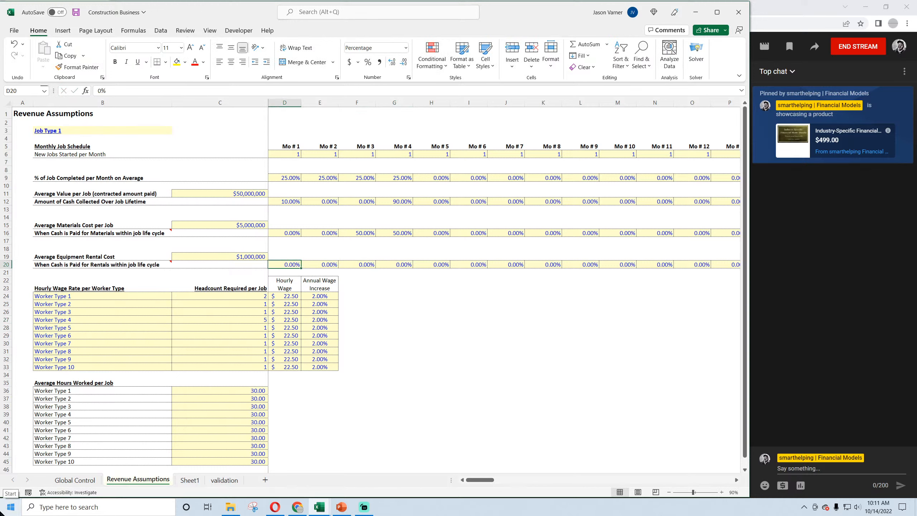
{"action": "type", "text": "40"}
{"action": "key", "text": "Return"}
{"action": "key", "text": "Up"}
{"action": "key", "text": "Right"}
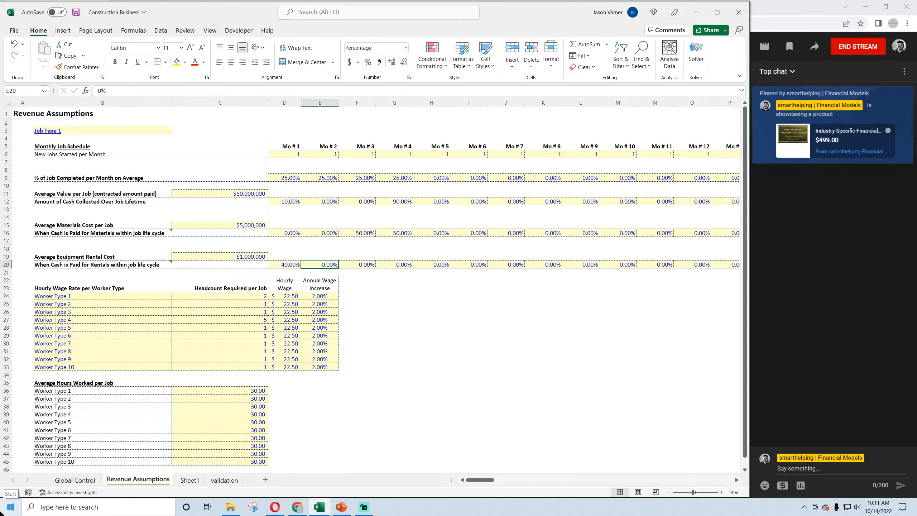
{"action": "type", "text": "20"}
{"action": "key", "text": "Tab"}
{"action": "type", "text": "20"}
{"action": "key", "text": "Down"}
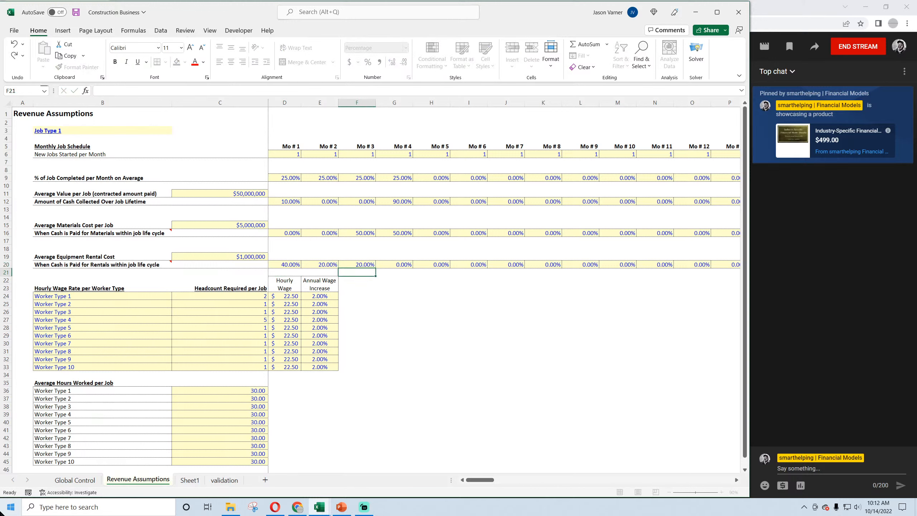
Set the rental cash payment percentage for Mo # 4 to 20% and save the workbook
{"action": "key", "text": "Up"}
{"action": "key", "text": "Right"}
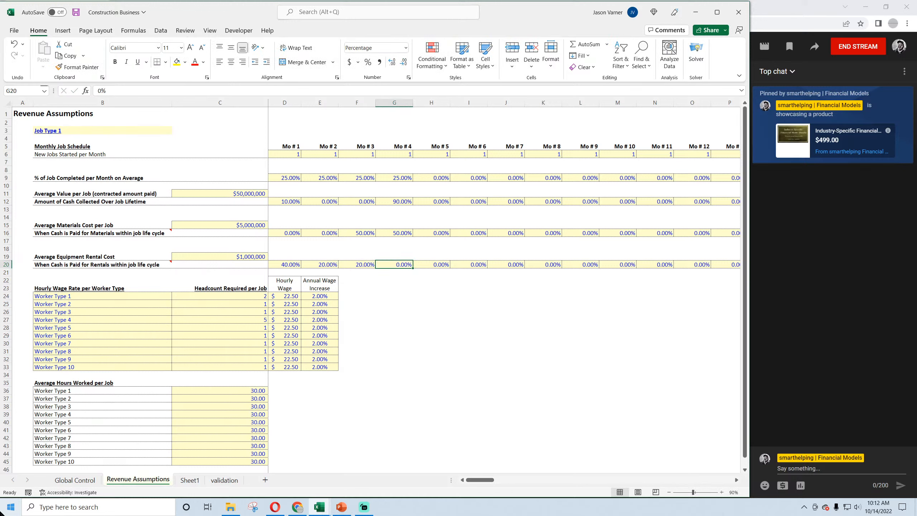
{"action": "type", "text": "20"}
{"action": "key", "text": "Down"}
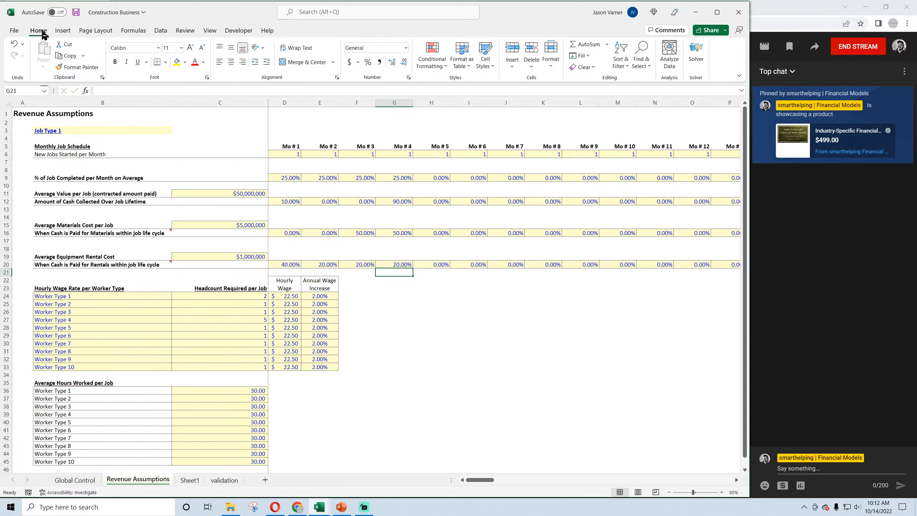
{"action": "left_click", "coordinate": [76, 12]}
Review the Average Equipment Rental Cost, its monthly payment percentages and the materials payment label's note, and save the workbook
{"action": "left_click", "coordinate": [254, 257]}
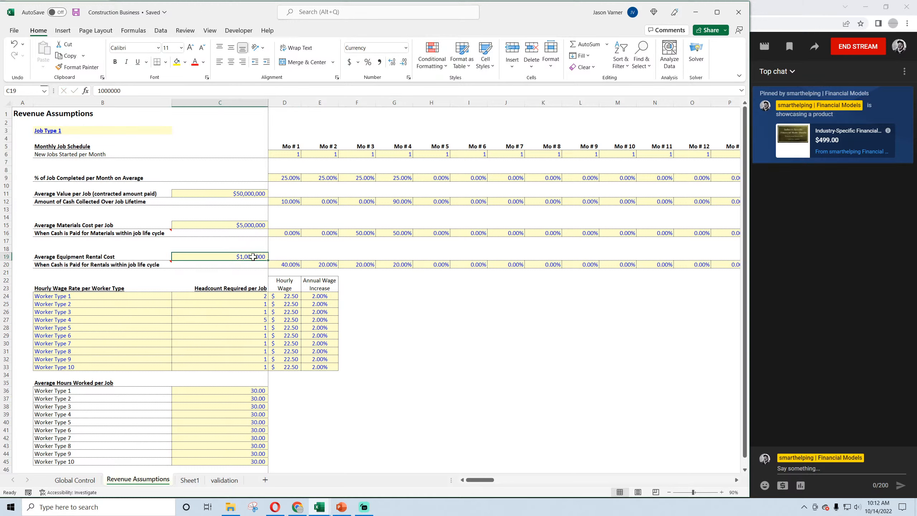
{"action": "left_click", "coordinate": [288, 265]}
{"action": "left_click", "coordinate": [323, 264]}
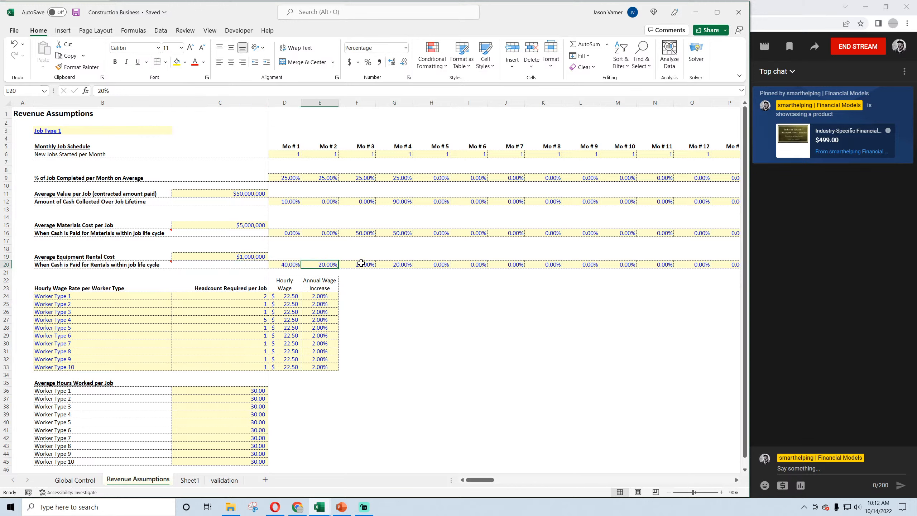
{"action": "left_click", "coordinate": [359, 265]}
{"action": "left_click", "coordinate": [396, 266]}
{"action": "left_click", "coordinate": [289, 264]}
{"action": "left_click", "coordinate": [323, 264]}
{"action": "left_click", "coordinate": [356, 265]}
{"action": "left_click", "coordinate": [86, 232]}
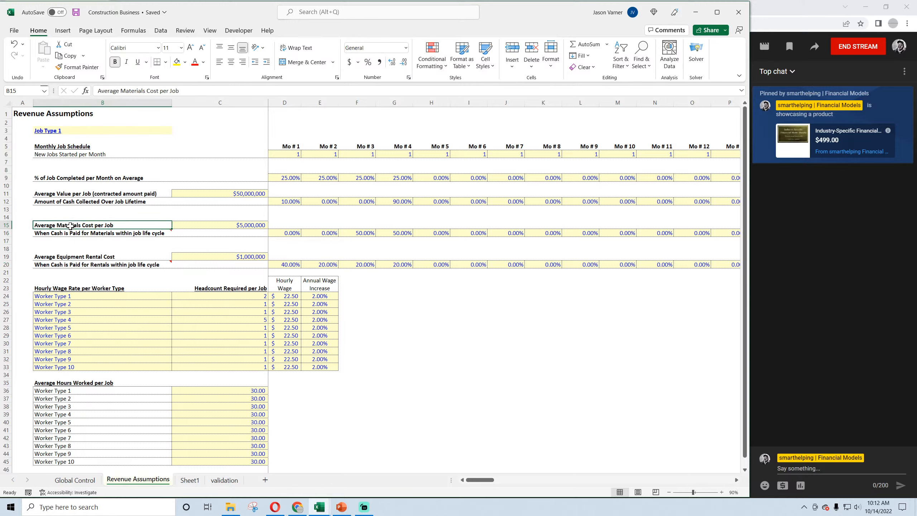
{"action": "mouse_move", "coordinate": [71, 235]}
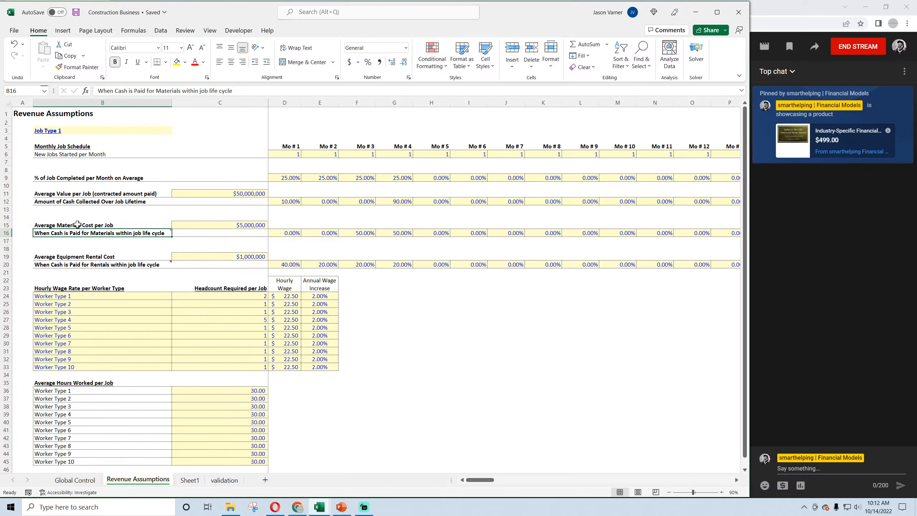
{"action": "key", "text": "Up"}
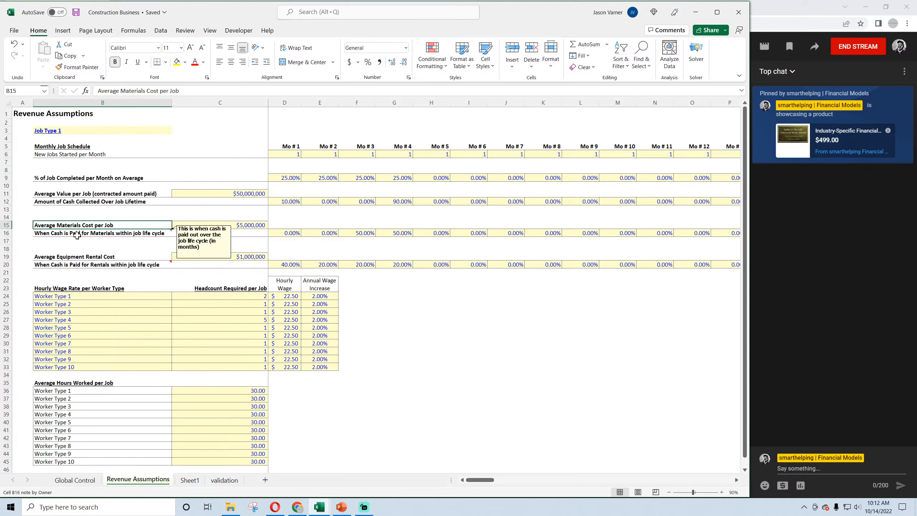
{"action": "left_click", "coordinate": [76, 235]}
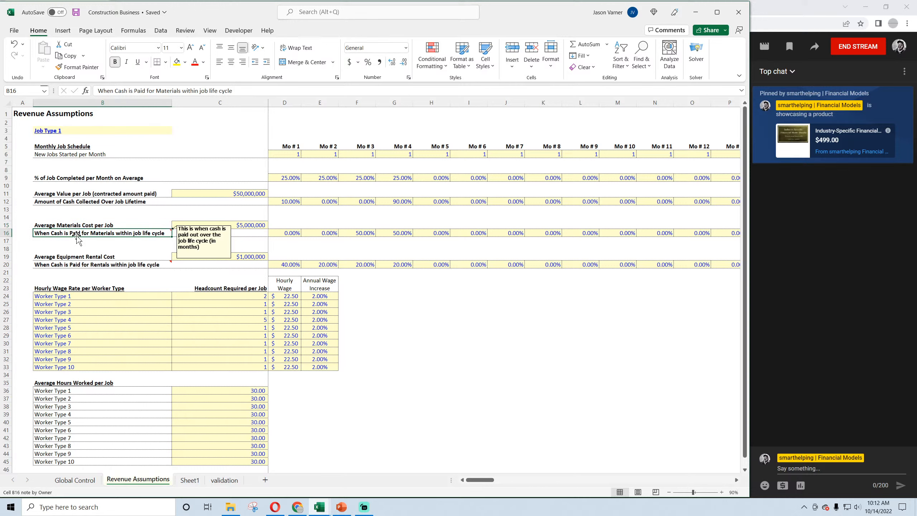
{"action": "left_click", "coordinate": [76, 12]}
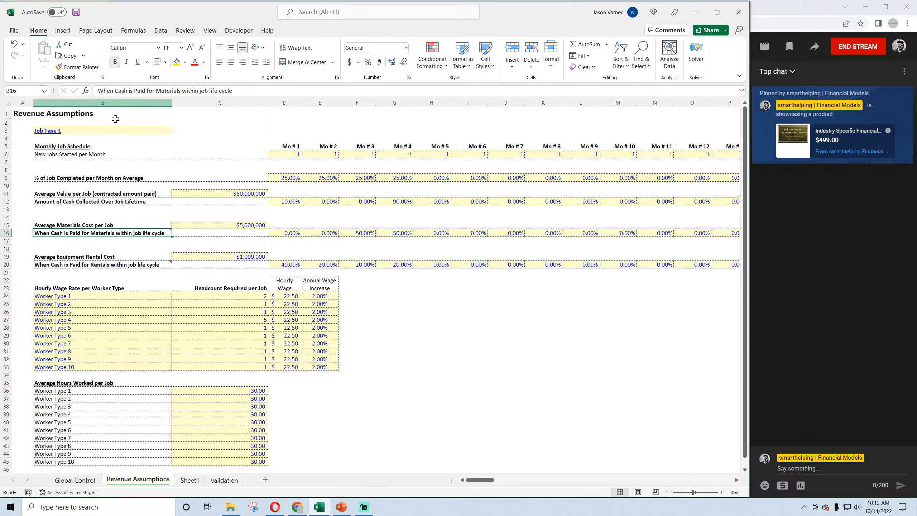
Review New Jobs Started for the first four months and the materials and equipment rental labels, saving the workbook along the way
{"action": "left_click", "coordinate": [291, 155]}
{"action": "left_click", "coordinate": [328, 154]}
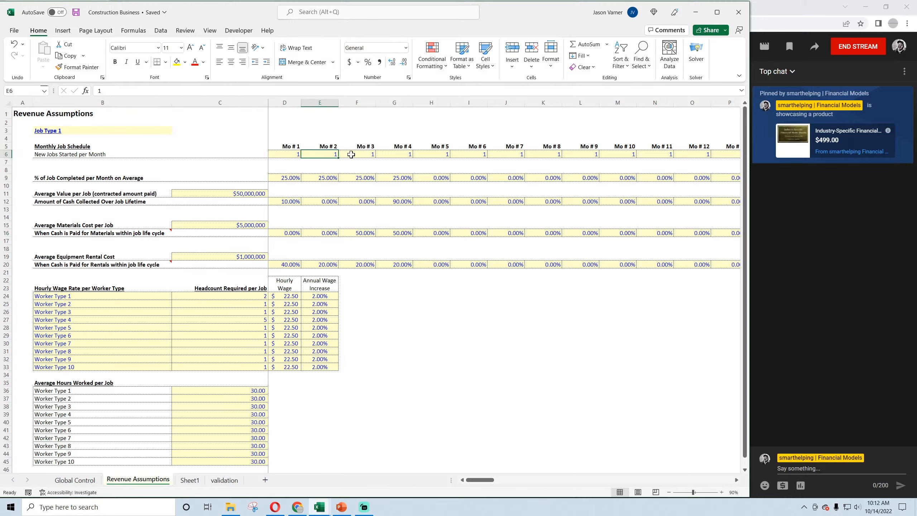
{"action": "left_click", "coordinate": [351, 155]}
{"action": "left_click", "coordinate": [402, 154]}
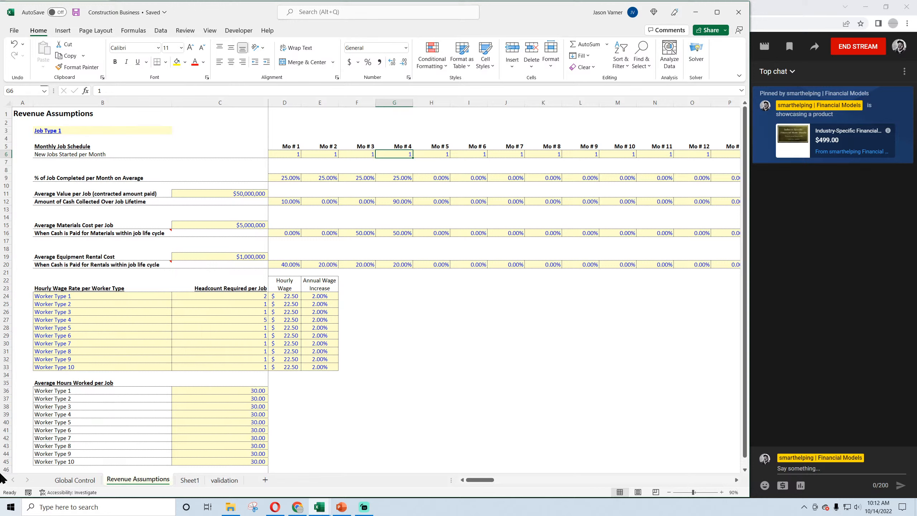
{"action": "left_click", "coordinate": [101, 231]}
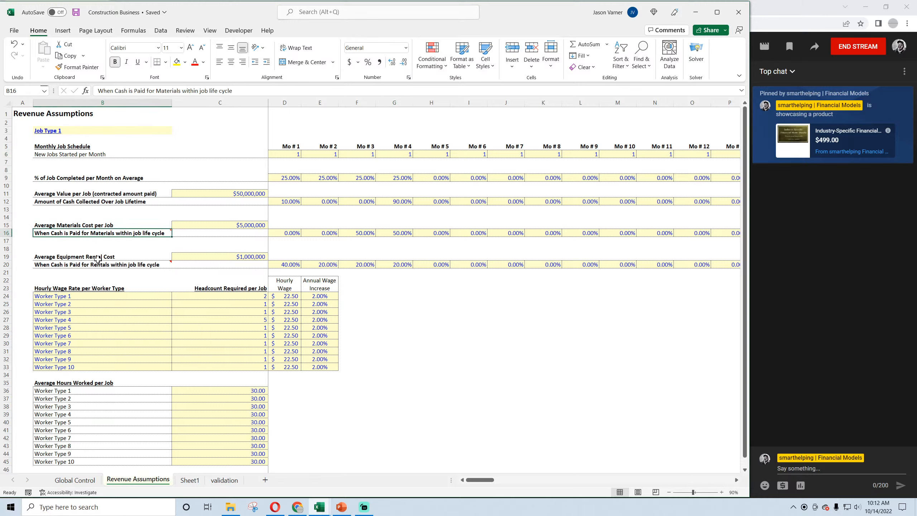
{"action": "left_click", "coordinate": [77, 13]}
{"action": "left_click_drag", "start_coordinate": [92, 257], "coordinate": [92, 264]}
{"action": "left_click", "coordinate": [461, 314]}
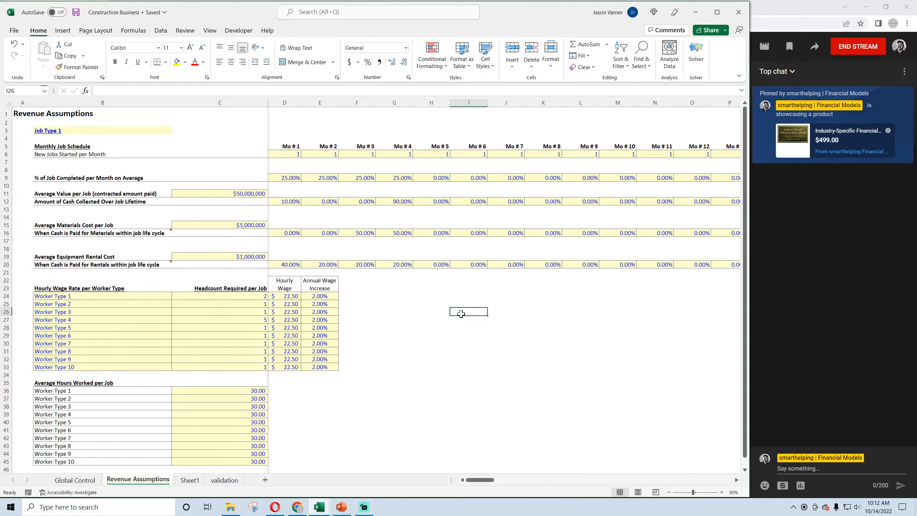
{"action": "left_click", "coordinate": [474, 353]}
{"action": "left_click_drag", "start_coordinate": [63, 225], "coordinate": [64, 231]}
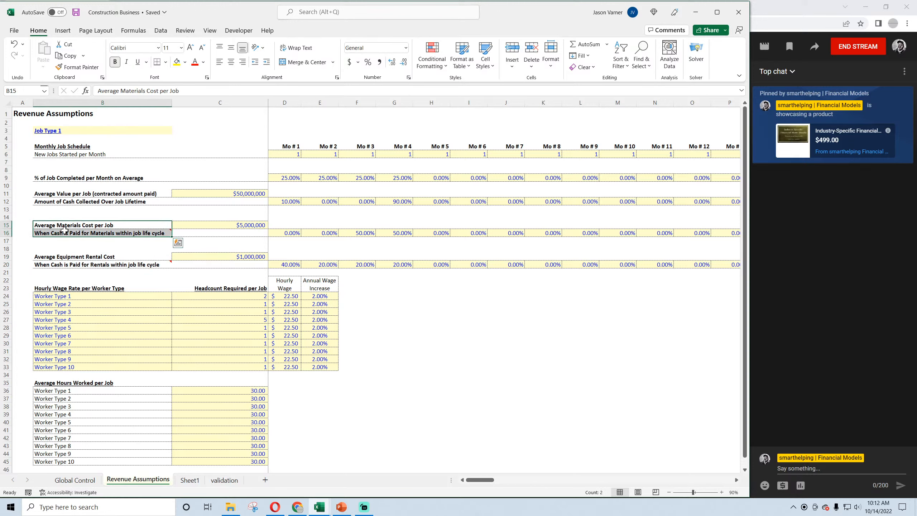
{"action": "left_click", "coordinate": [455, 352]}
Insert a blank row at row 22, above the hourly wage table's headers
{"action": "right_click", "coordinate": [6, 280]}
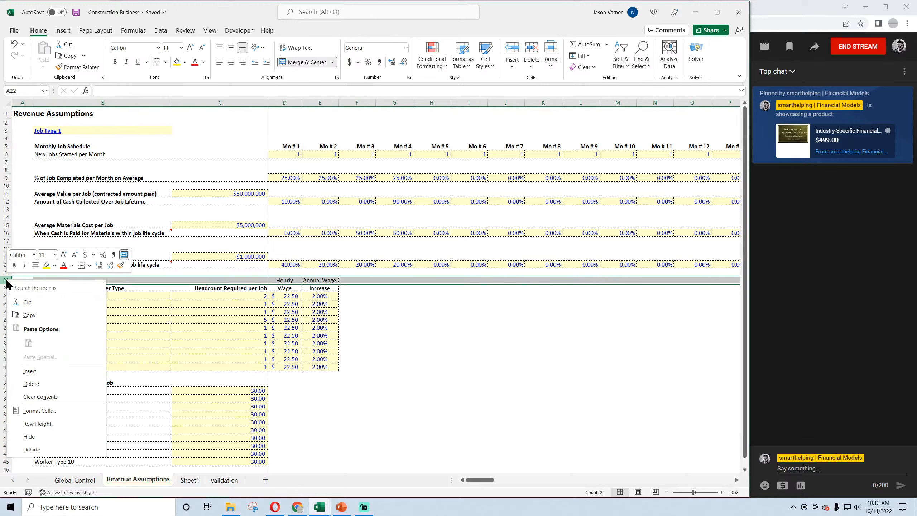
{"action": "left_click", "coordinate": [45, 372]}
{"action": "left_click", "coordinate": [285, 281]}
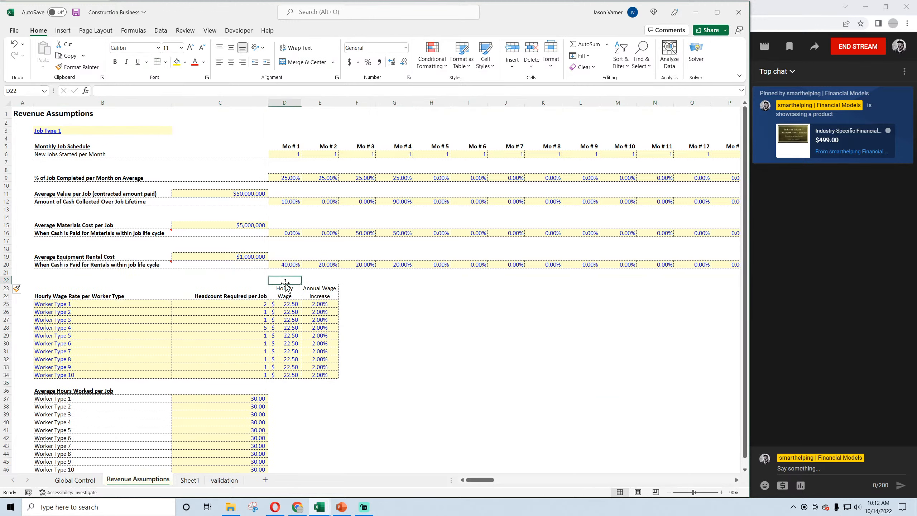
Switch to Chrome and search Google for "construction business income statement" in a new tab
{"action": "left_click", "coordinate": [304, 511]}
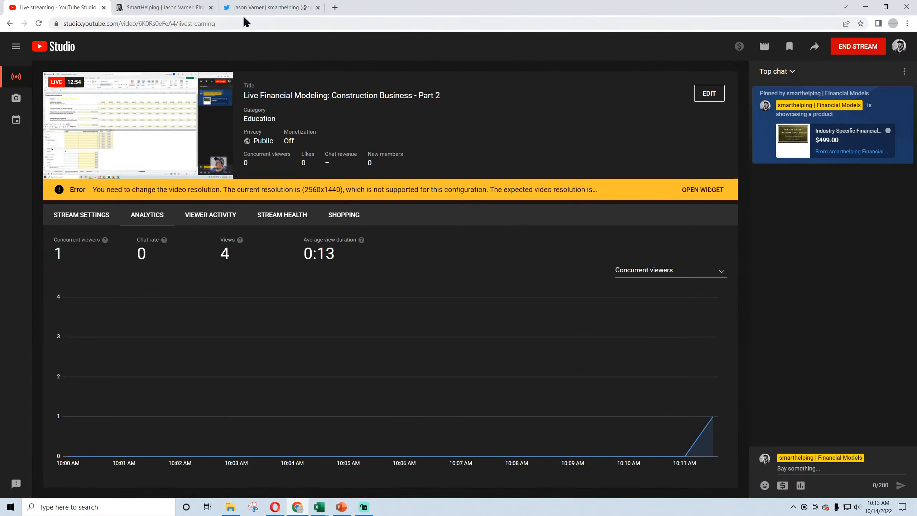
{"action": "left_click", "coordinate": [317, 8]}
{"action": "type", "text": "uction"}
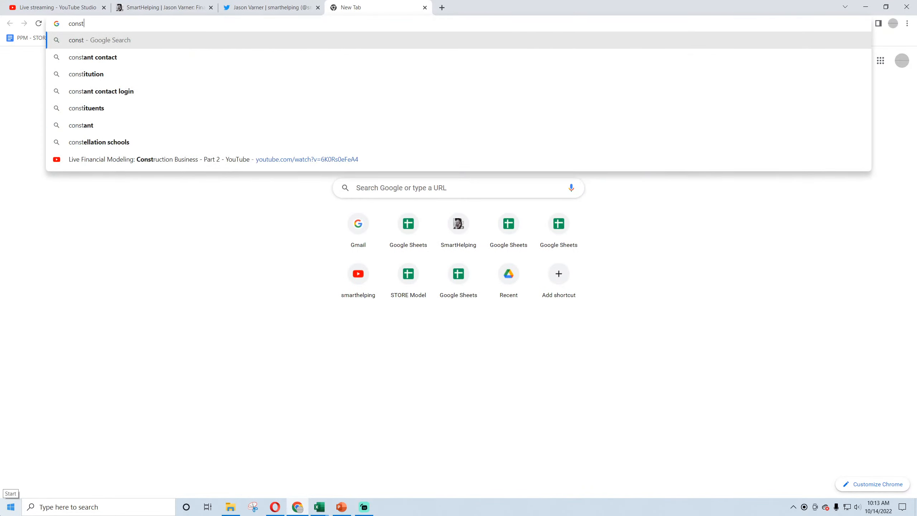
{"action": "key", "text": "Escape"}
{"action": "type", "text": "c"}
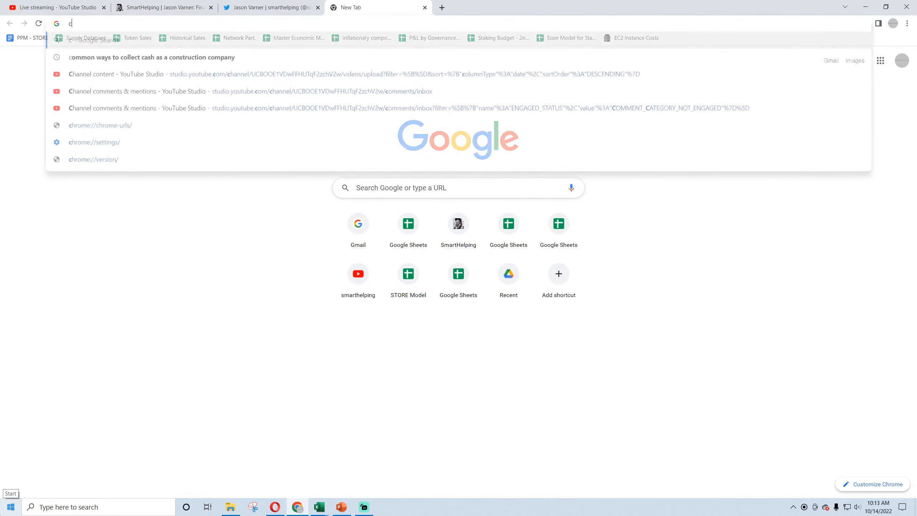
{"action": "type", "text": "onstruction business "}
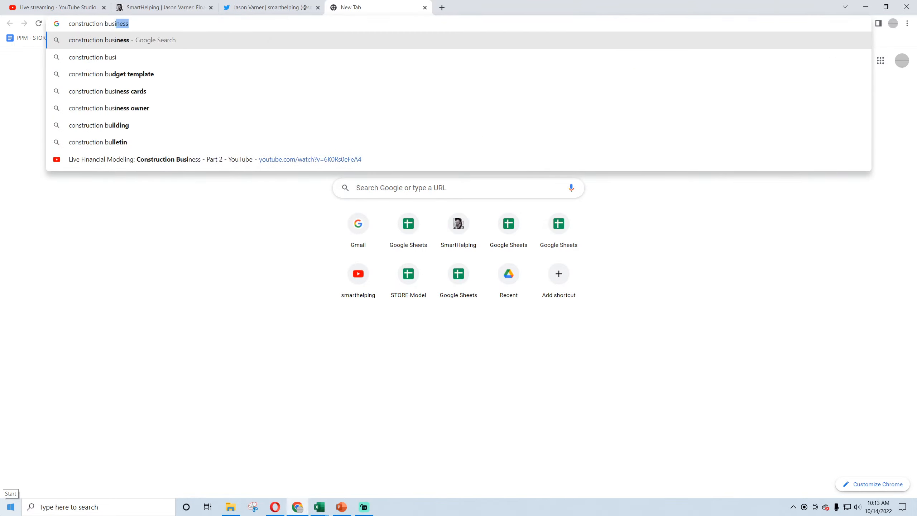
{"action": "type", "text": "income statement"}
{"action": "key", "text": "Return"}
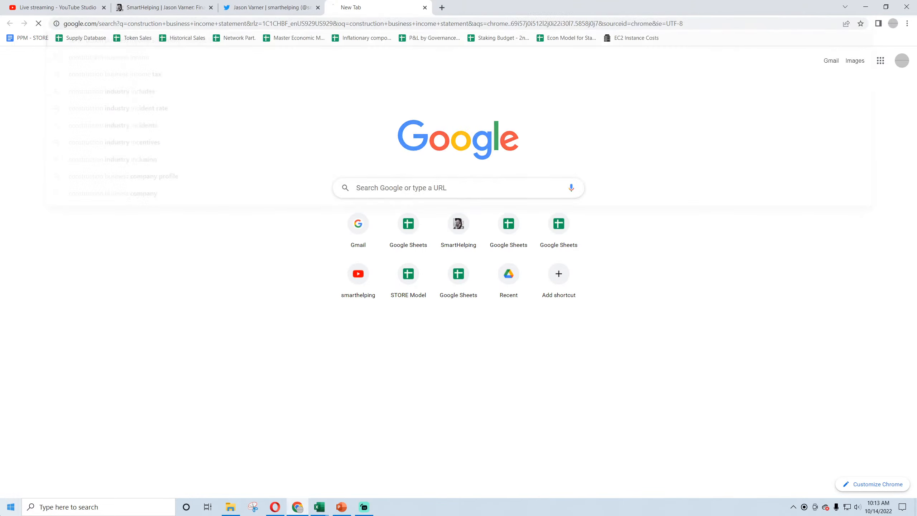
Browse the image results and examine the sample construction income statement and the External Profit and Loss Account from Pinterest
{"action": "left_click", "coordinate": [147, 85]}
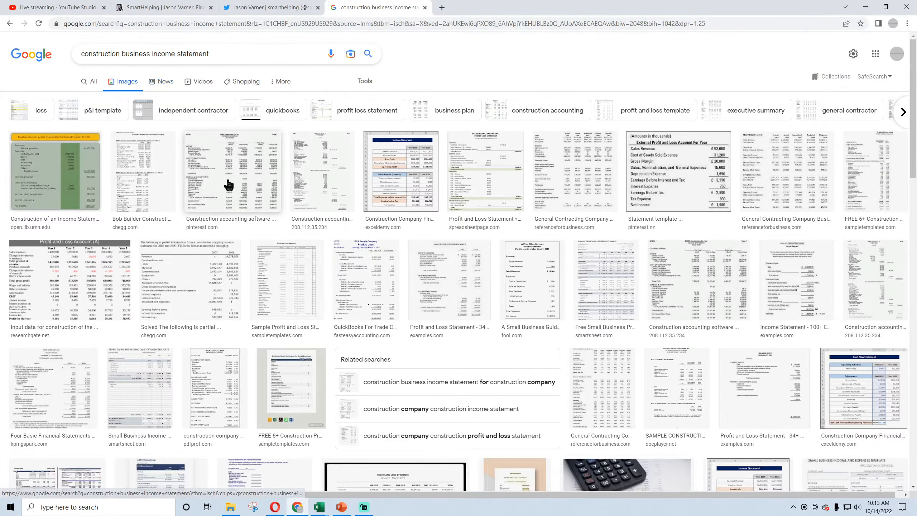
{"action": "left_click", "coordinate": [225, 180]}
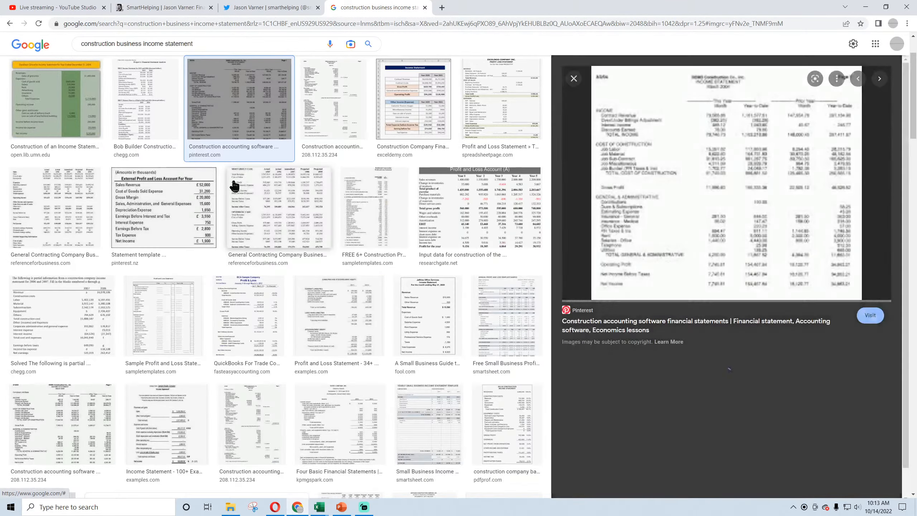
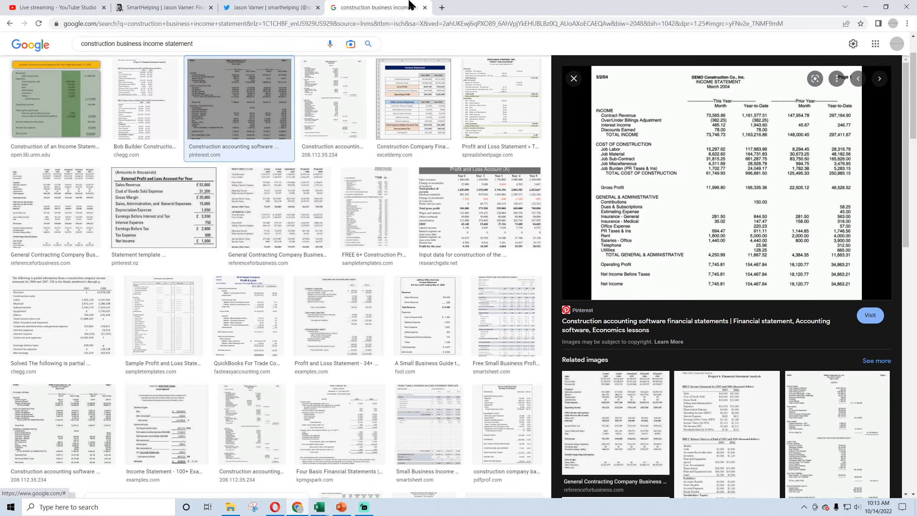
{"action": "left_click", "coordinate": [186, 219]}
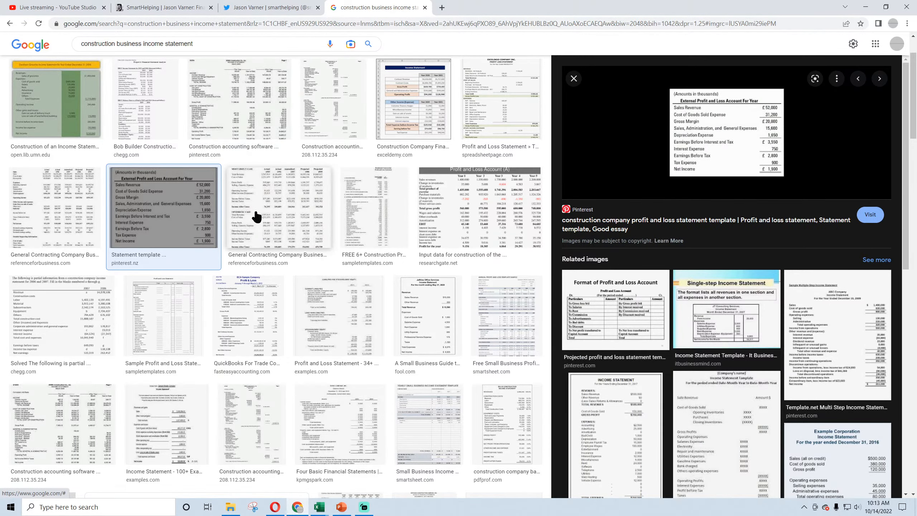
Examine the General Contracting and DEMO Construction Co. income statement samples, and close the search results tab
{"action": "left_click", "coordinate": [256, 217]}
{"action": "left_click", "coordinate": [245, 135]}
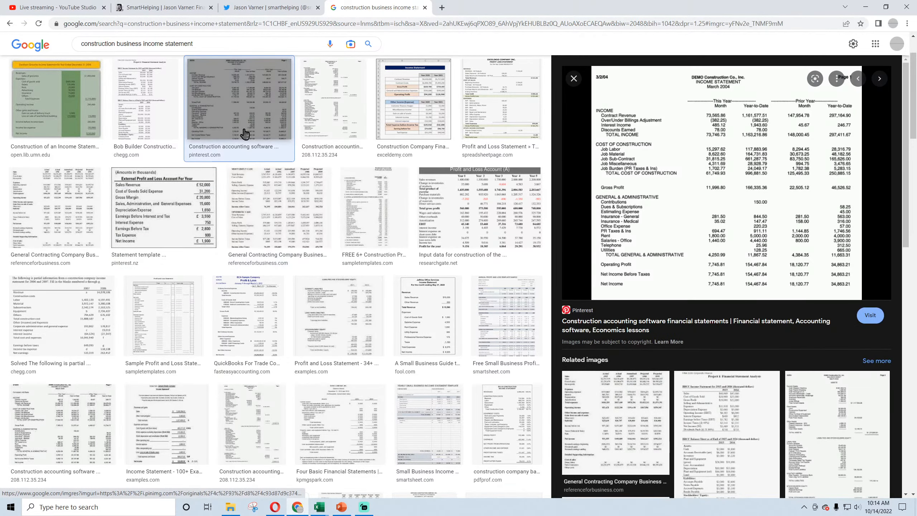
{"action": "left_click", "coordinate": [425, 8]}
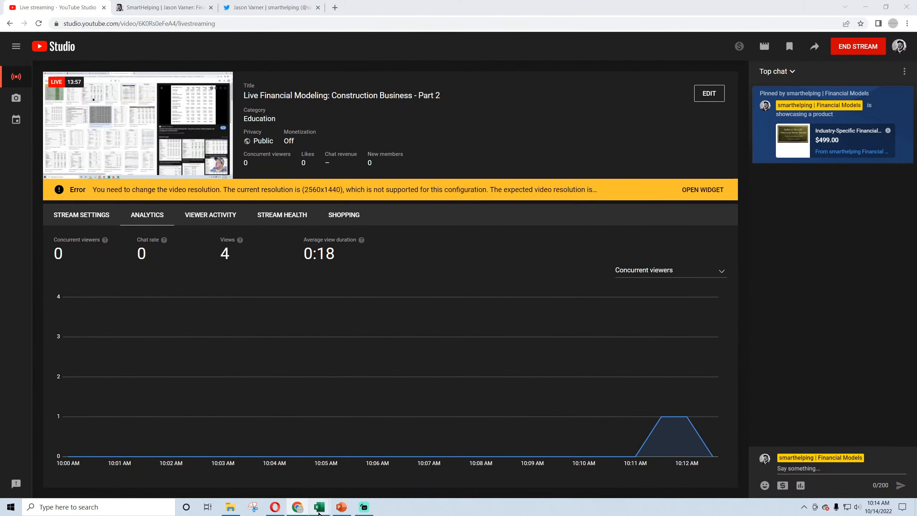
Switch back to the Construction Business workbook in Excel and save it
{"action": "mouse_move", "coordinate": [319, 505]}
{"action": "left_click", "coordinate": [368, 470]}
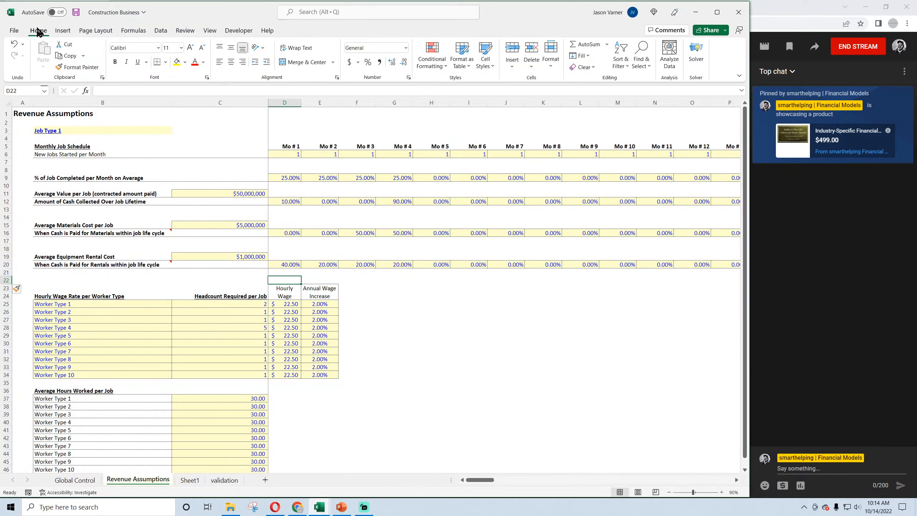
{"action": "left_click", "coordinate": [76, 12]}
Review Job Type 1's completion schedule label, contract value, cash collection label, materials cost and equipment rental cost, saving along the way
{"action": "left_click", "coordinate": [64, 176]}
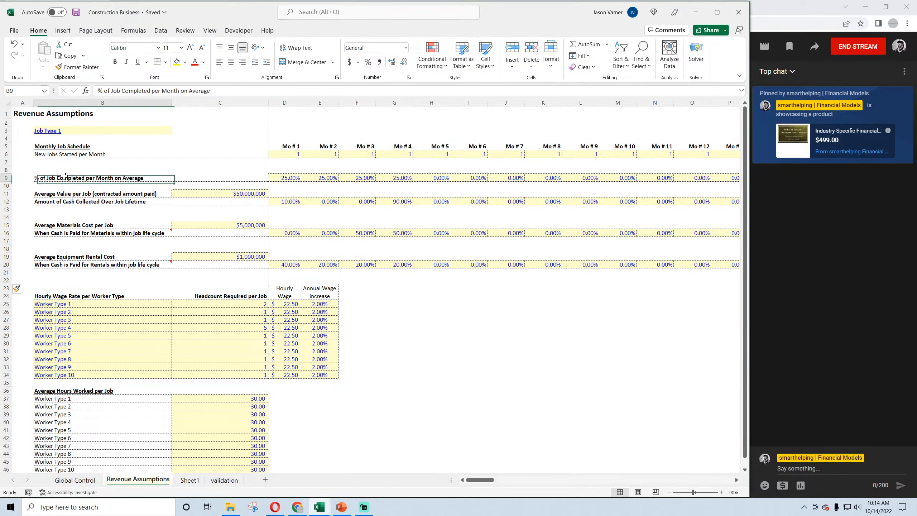
{"action": "left_click", "coordinate": [64, 193]}
{"action": "left_click", "coordinate": [71, 202]}
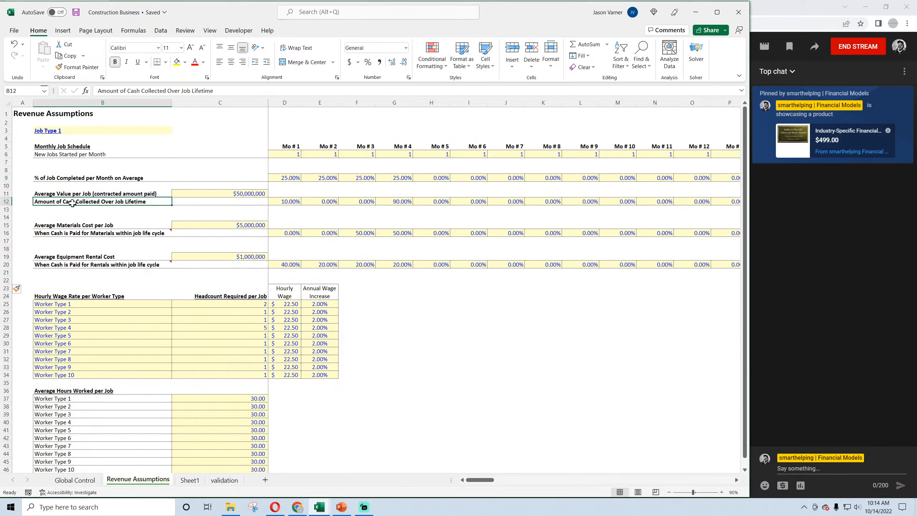
{"action": "left_click", "coordinate": [257, 193]}
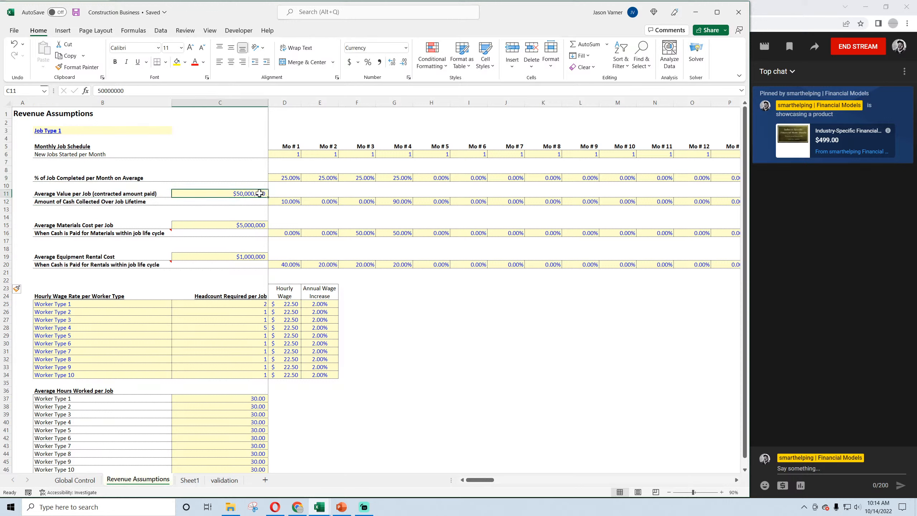
{"action": "left_click", "coordinate": [76, 12]}
{"action": "left_click", "coordinate": [76, 12]}
{"action": "left_click", "coordinate": [76, 12]}
{"action": "left_click", "coordinate": [242, 224]}
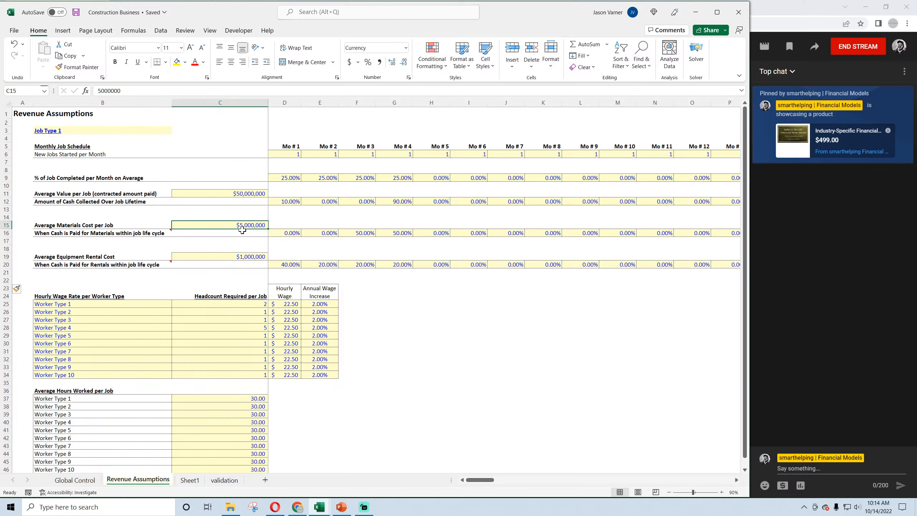
{"action": "left_click", "coordinate": [241, 258]}
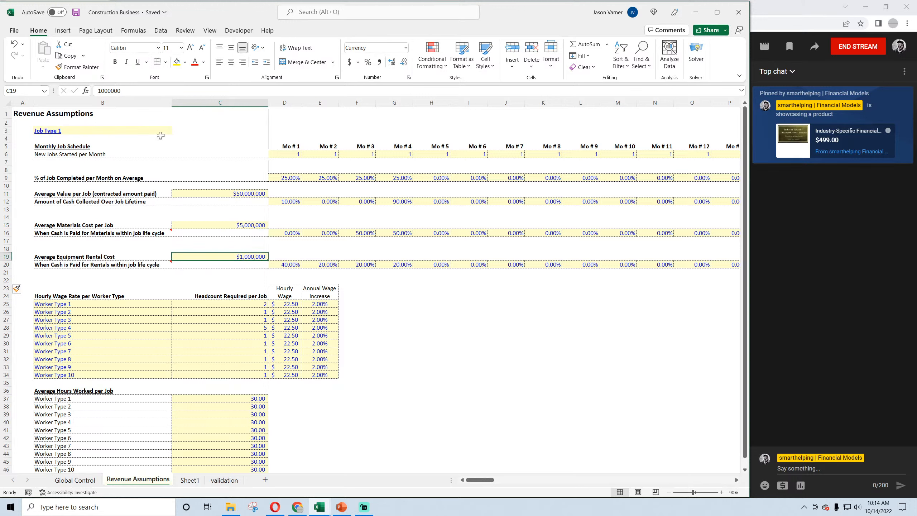
Review the completion and cash timing percentages for the first six months and their row labels, saving the workbook along the way
{"action": "left_click", "coordinate": [78, 12]}
{"action": "left_click_drag", "start_coordinate": [285, 265], "coordinate": [469, 178]}
{"action": "left_click", "coordinate": [188, 483]}
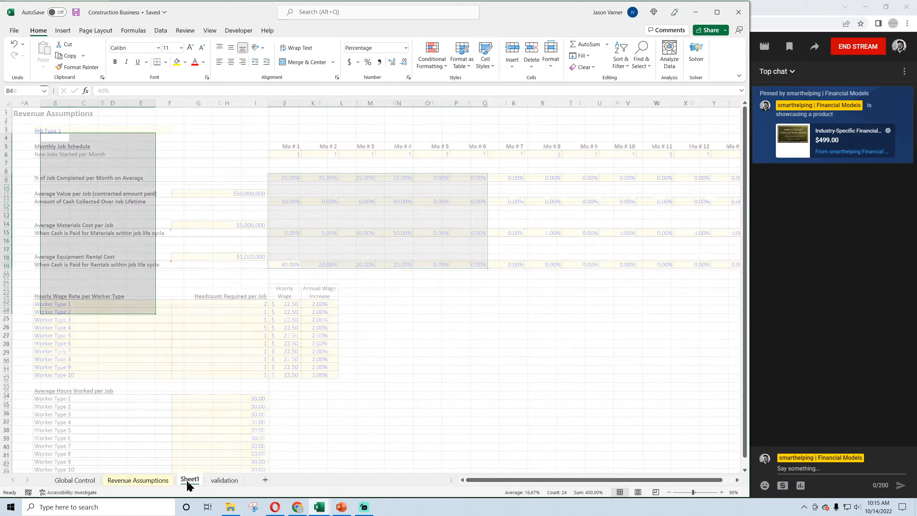
{"action": "left_click", "coordinate": [160, 481]}
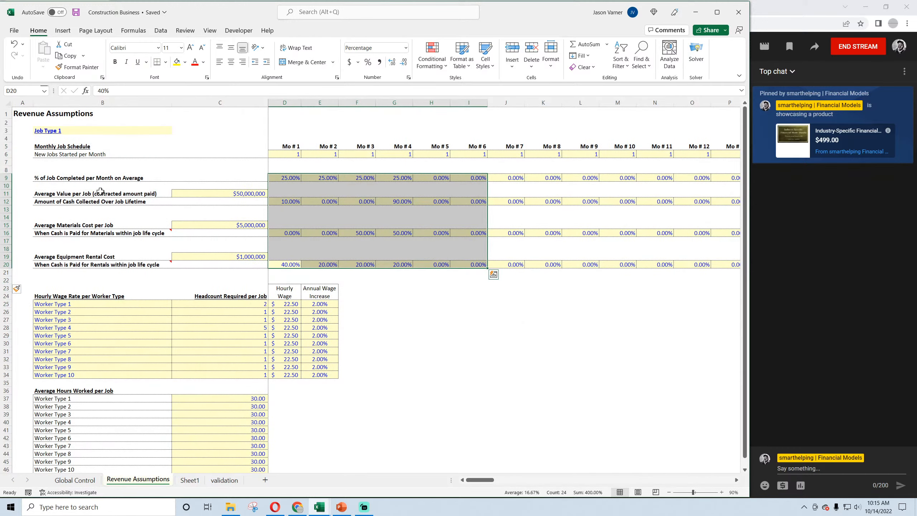
{"action": "left_click", "coordinate": [80, 178]}
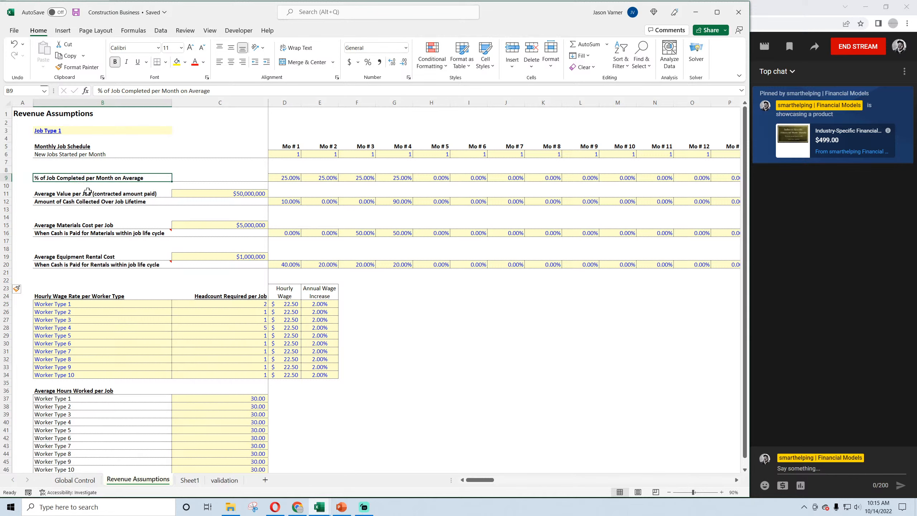
{"action": "left_click", "coordinate": [119, 195]}
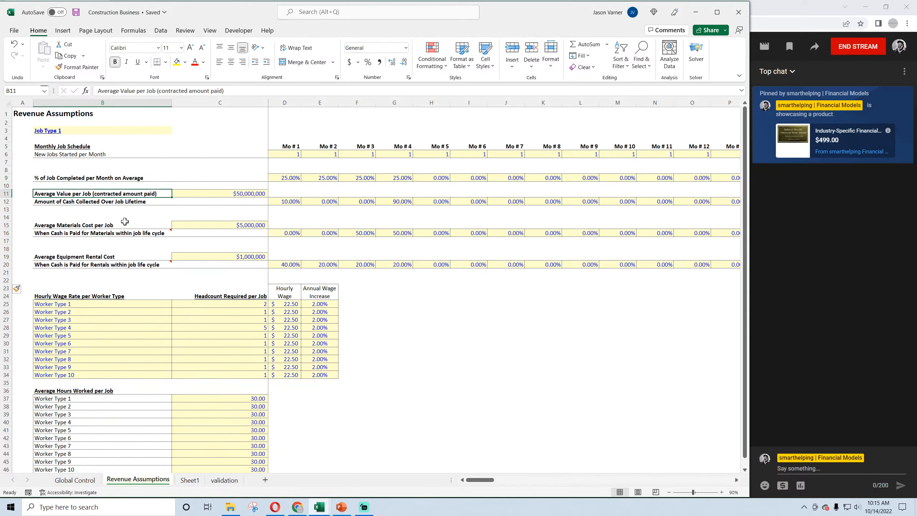
{"action": "left_click", "coordinate": [106, 225]}
{"action": "left_click", "coordinate": [99, 256]}
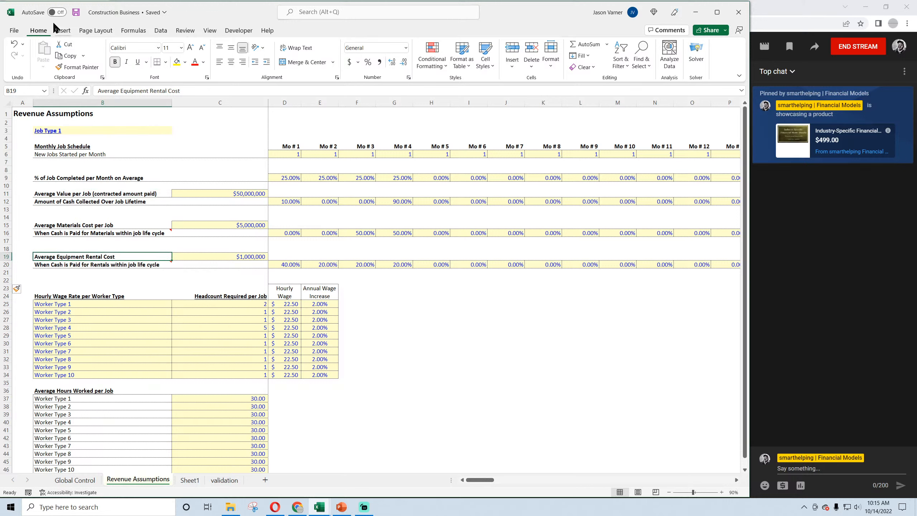
{"action": "left_click", "coordinate": [76, 13]}
Review the hourly wage table's heading and the headcount required per job for all ten worker types, saving along the way
{"action": "scroll", "coordinate": [101, 207], "scroll_direction": "down", "scroll_amount": 4}
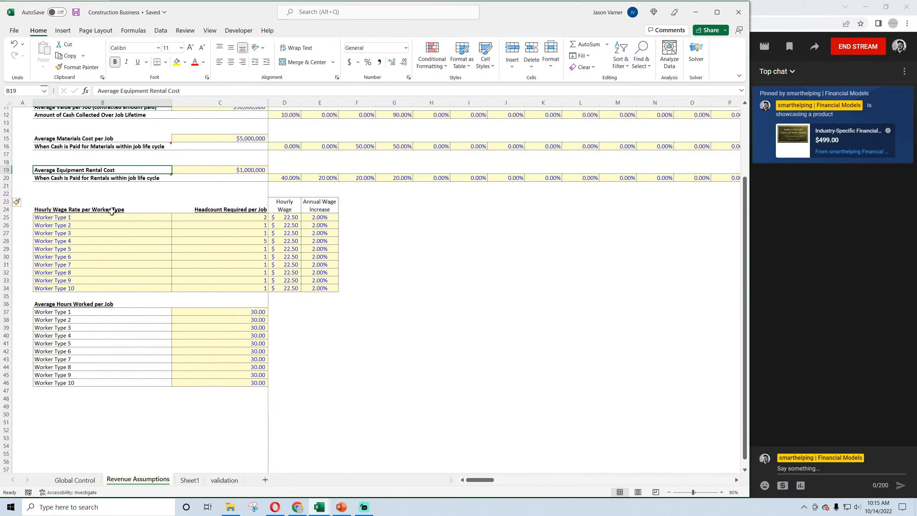
{"action": "left_click", "coordinate": [111, 209]}
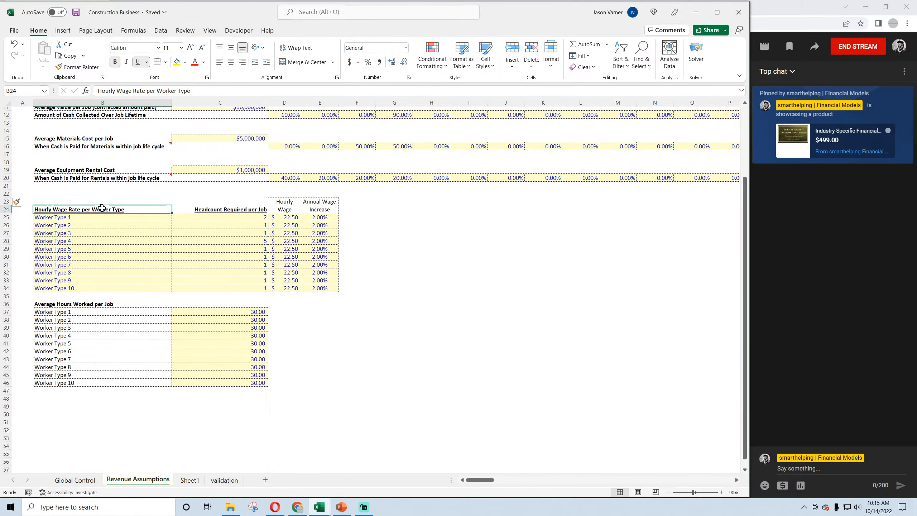
{"action": "left_click", "coordinate": [76, 12]}
{"action": "left_click", "coordinate": [230, 216]}
{"action": "left_click", "coordinate": [231, 225]}
{"action": "scroll", "coordinate": [217, 261], "scroll_direction": "up", "scroll_amount": 4}
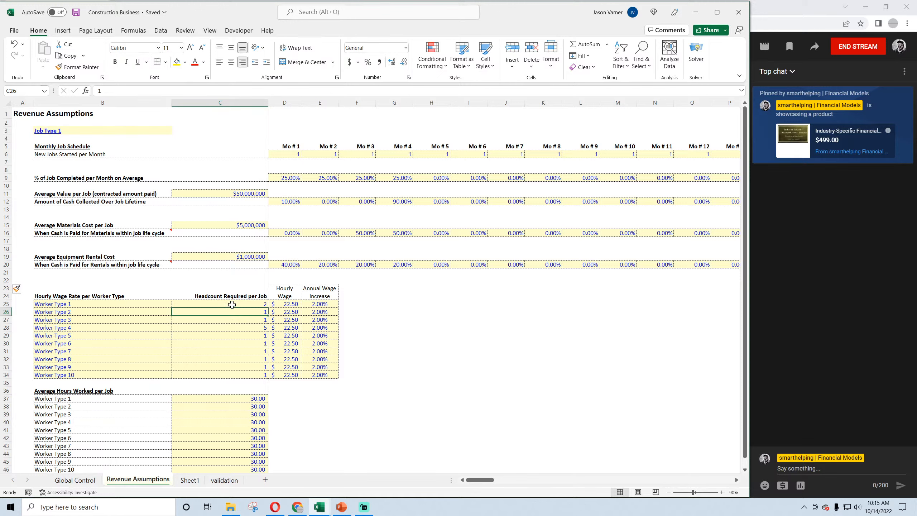
{"action": "left_click_drag", "start_coordinate": [232, 305], "coordinate": [224, 372]}
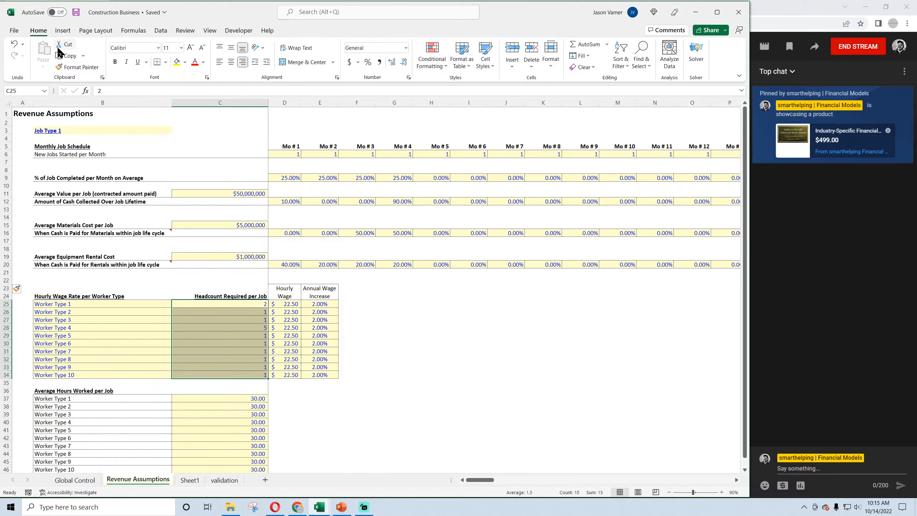
{"action": "left_click", "coordinate": [76, 12]}
{"action": "scroll", "coordinate": [233, 379], "scroll_direction": "down", "scroll_amount": 3}
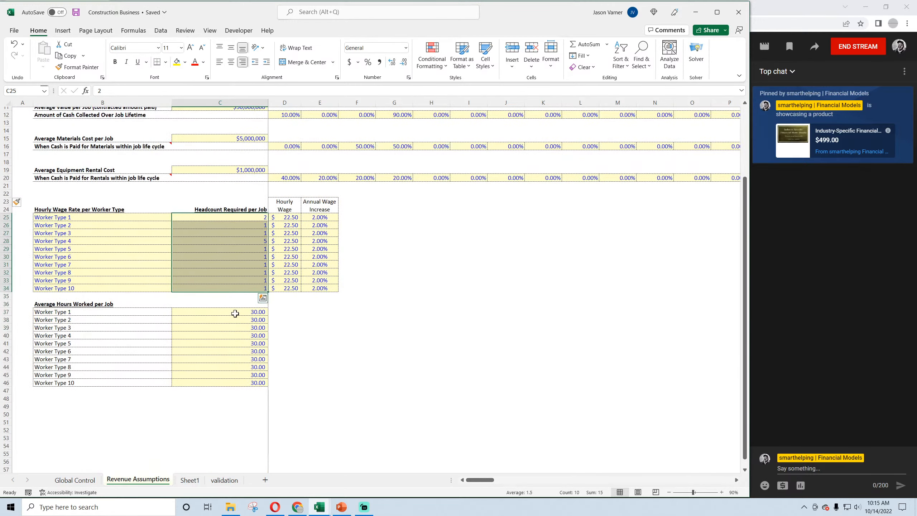
Review the hourly wage and annual wage increase columns for all ten worker types, and save the workbook
{"action": "left_click", "coordinate": [290, 217]}
{"action": "left_click_drag", "start_coordinate": [291, 217], "coordinate": [291, 288]}
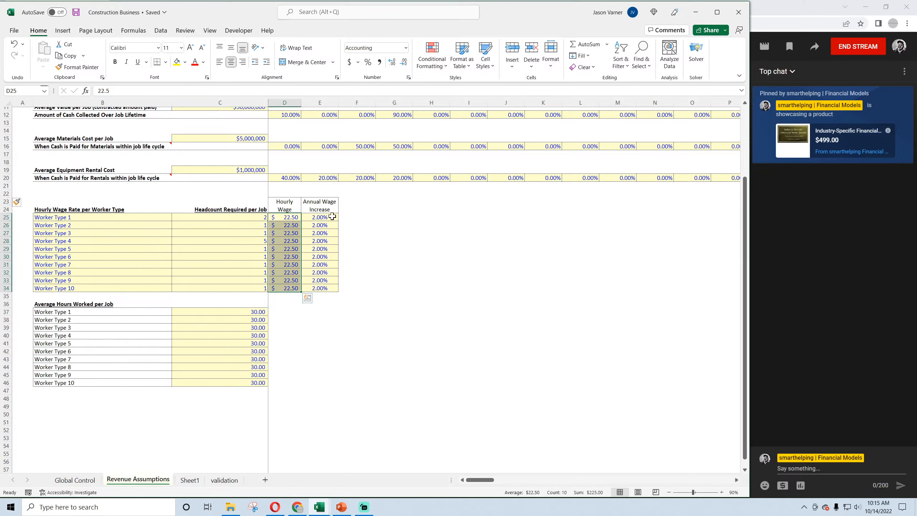
{"action": "left_click_drag", "start_coordinate": [331, 217], "coordinate": [333, 288]}
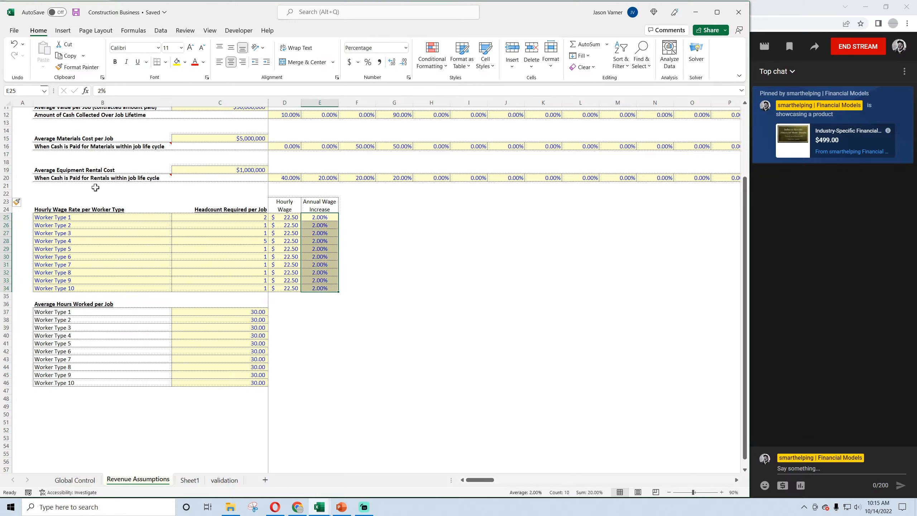
{"action": "left_click", "coordinate": [375, 283]}
{"action": "scroll", "coordinate": [375, 283], "scroll_direction": "up", "scroll_amount": 4}
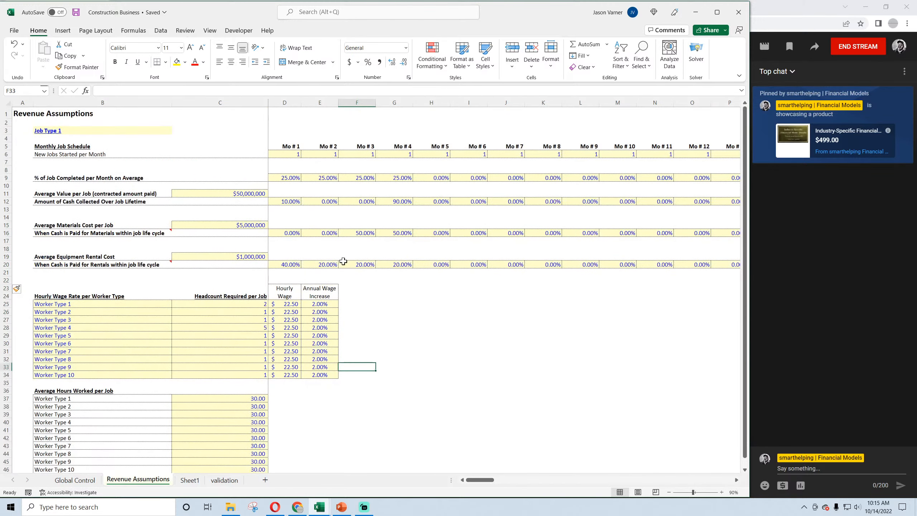
{"action": "left_click", "coordinate": [76, 11]}
Review Worker Type 1's average hours per job, the headcount column and the worker type names, saving along the way
{"action": "left_click", "coordinate": [221, 398]}
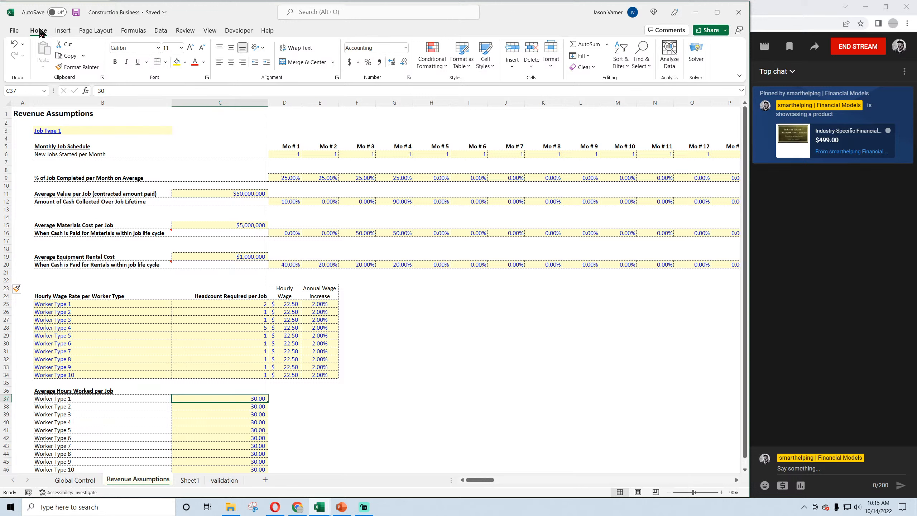
{"action": "left_click", "coordinate": [77, 12]}
{"action": "left_click", "coordinate": [231, 306]}
{"action": "left_click_drag", "start_coordinate": [231, 306], "coordinate": [227, 371]}
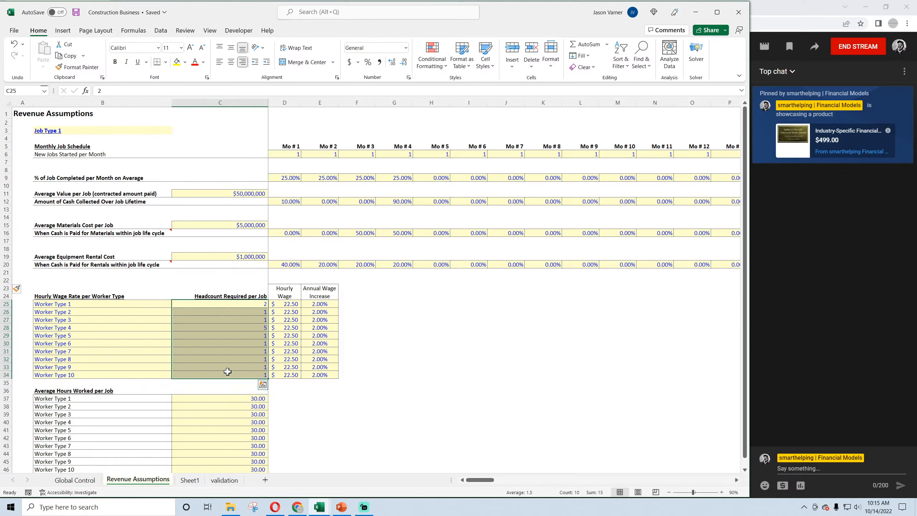
{"action": "left_click", "coordinate": [77, 14]}
{"action": "left_click", "coordinate": [237, 399]}
{"action": "left_click", "coordinate": [92, 306]}
{"action": "left_click", "coordinate": [91, 313]}
{"action": "left_click", "coordinate": [92, 337]}
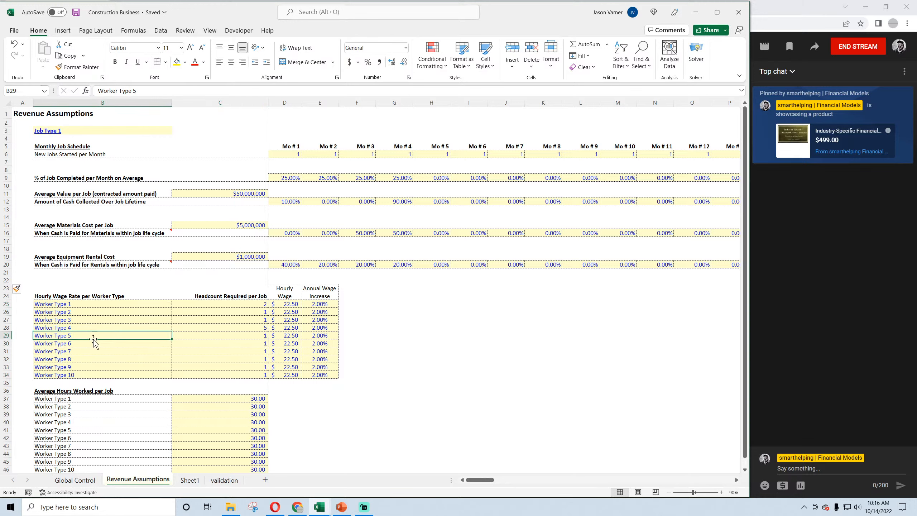
{"action": "left_click", "coordinate": [96, 359]}
{"action": "left_click", "coordinate": [95, 336]}
Extend the Annual Wage Increase header into column F, rename the copy "Payroll Taxes/Benefits", and save the workbook
{"action": "left_click", "coordinate": [323, 292]}
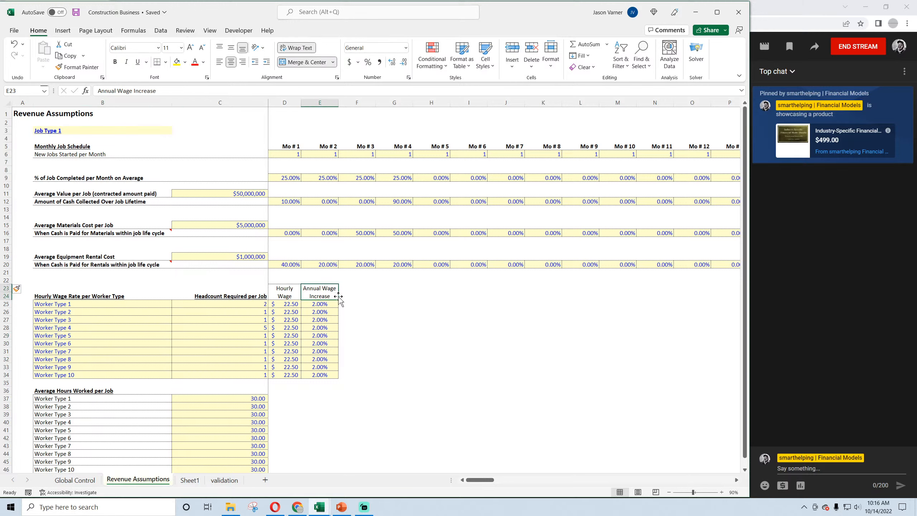
{"action": "left_click_drag", "start_coordinate": [340, 299], "coordinate": [378, 300]}
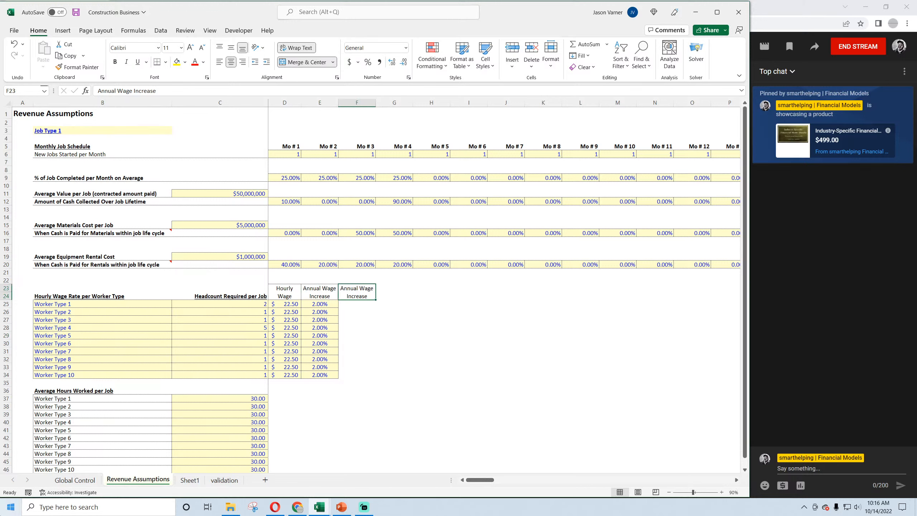
{"action": "type", "text": "pa"}
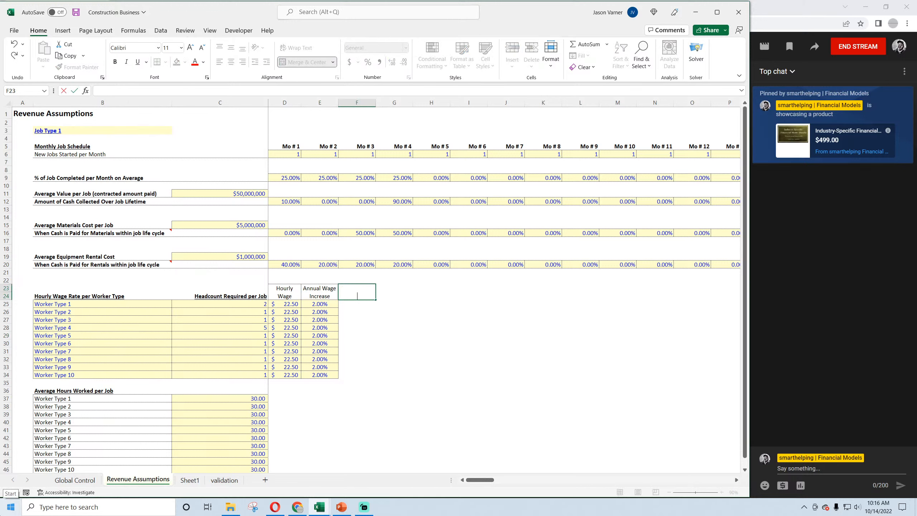
{"action": "type", "text": "yroll Taxes/Benefits"}
{"action": "key", "text": "ctrl+Return"}
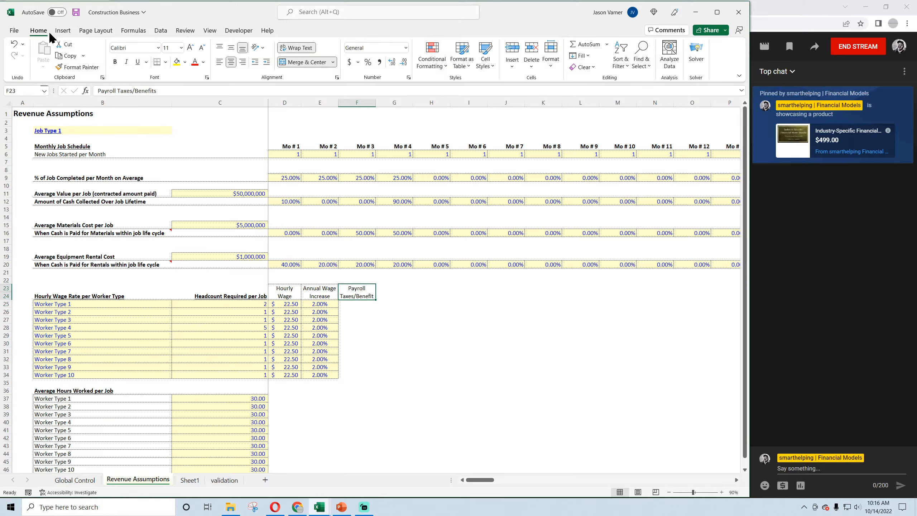
{"action": "left_click", "coordinate": [75, 15]}
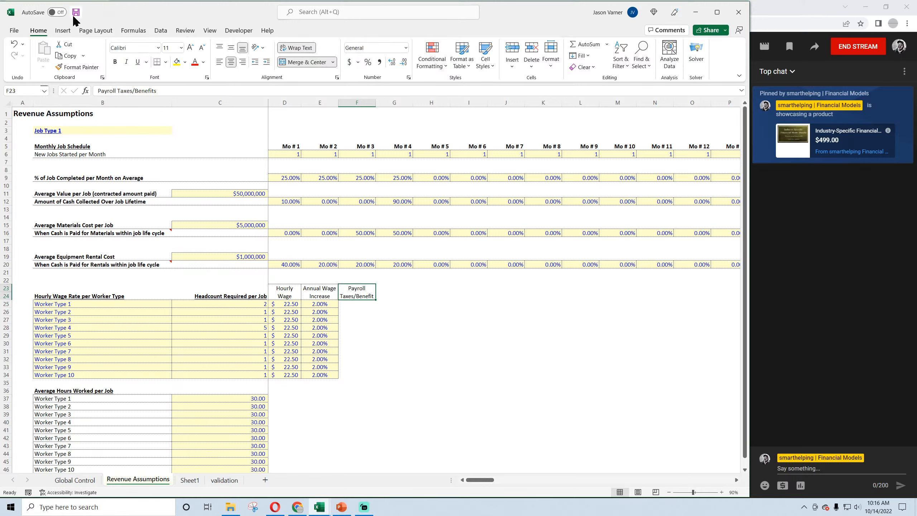
Extend the annual wage increase cells for all ten worker types across into the Payroll Taxes/Benefits column
{"action": "left_click", "coordinate": [389, 311]}
{"action": "left_click", "coordinate": [360, 297]}
{"action": "left_click_drag", "start_coordinate": [320, 304], "coordinate": [361, 377]}
Set the payroll taxes/benefits rate to 15% for Worker Types 1 through 9
{"action": "left_click", "coordinate": [357, 304]}
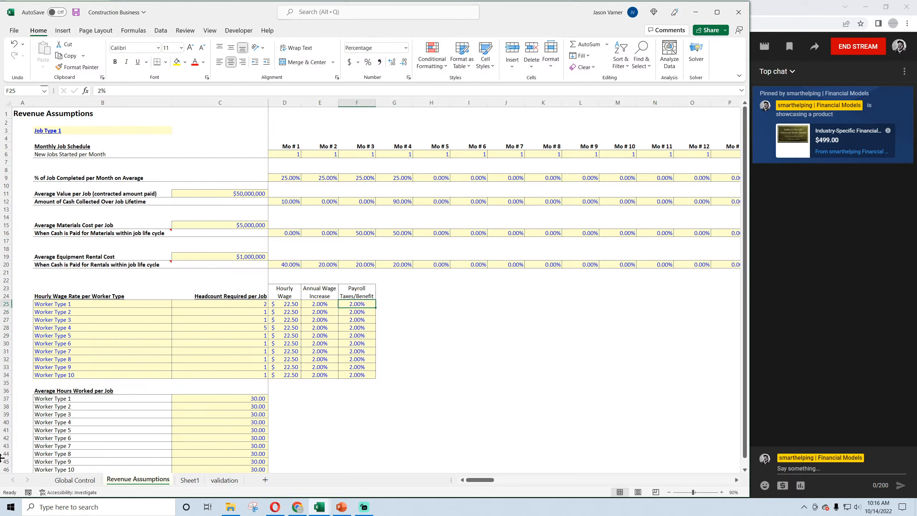
{"action": "type", "text": "15"}
{"action": "key", "text": "Return"}
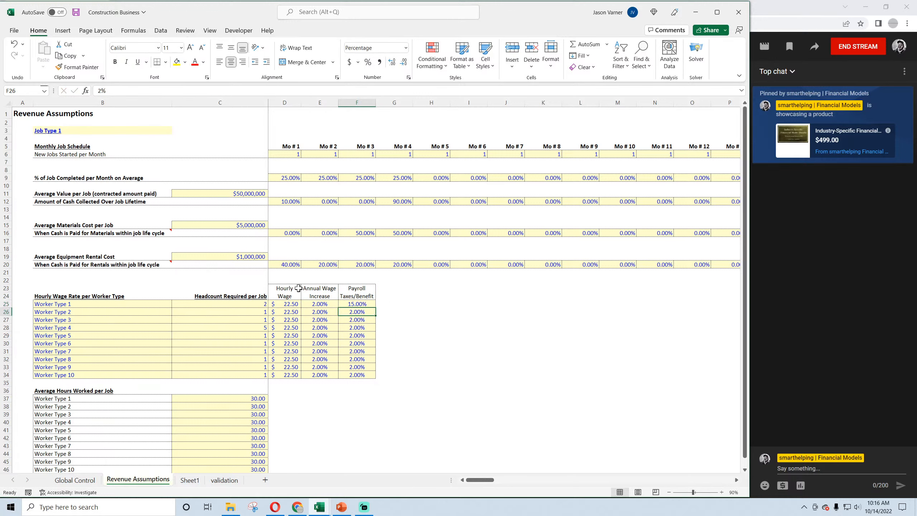
{"action": "left_click", "coordinate": [357, 304]}
{"action": "left_click_drag", "start_coordinate": [376, 308], "coordinate": [375, 373]}
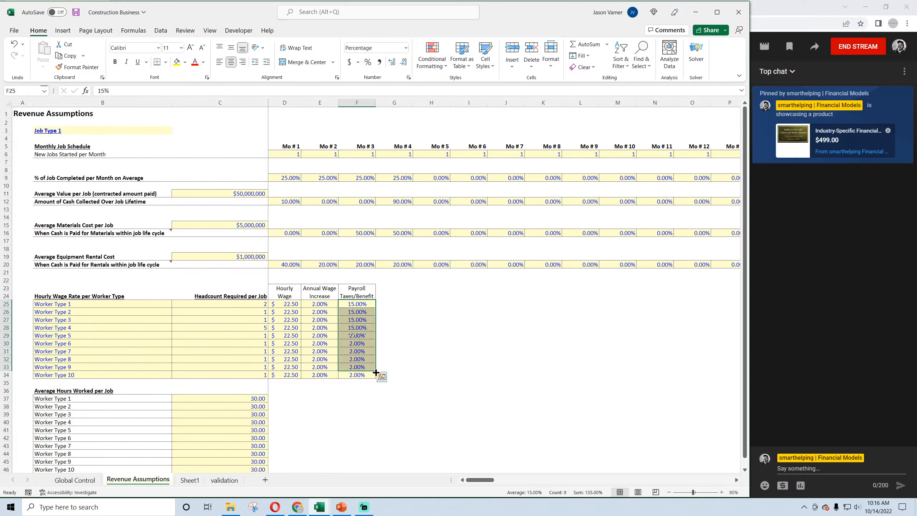
Set the payroll taxes/benefits rate for Worker Type 10 to 0%
{"action": "left_click", "coordinate": [362, 376]}
{"action": "type", "text": "0"}
{"action": "key", "text": "Return"}
Rename Worker Type 10 in the hourly wage table as "Sub-contractor"
{"action": "key", "text": "Up"}
{"action": "key", "text": "Left"}
{"action": "key", "text": "Left"}
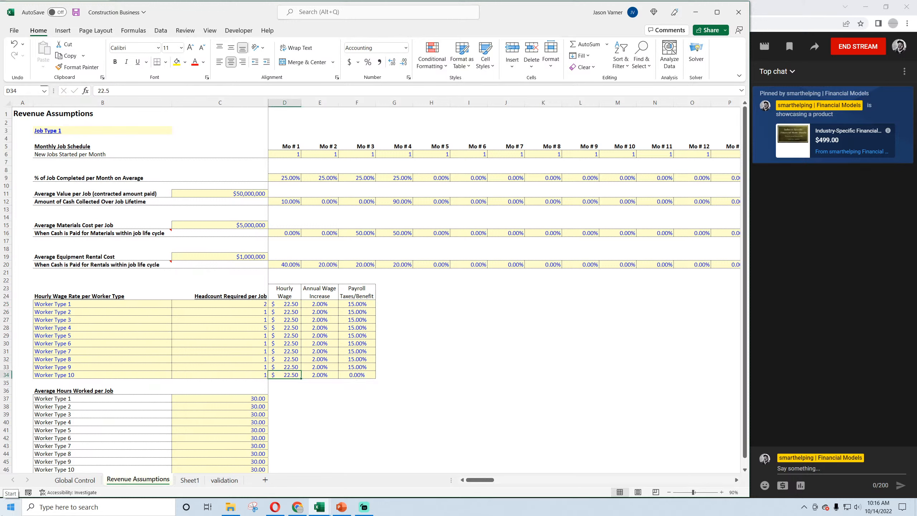
{"action": "key", "text": "Left"}
{"action": "key", "text": "Left"}
{"action": "type", "text": "Su"}
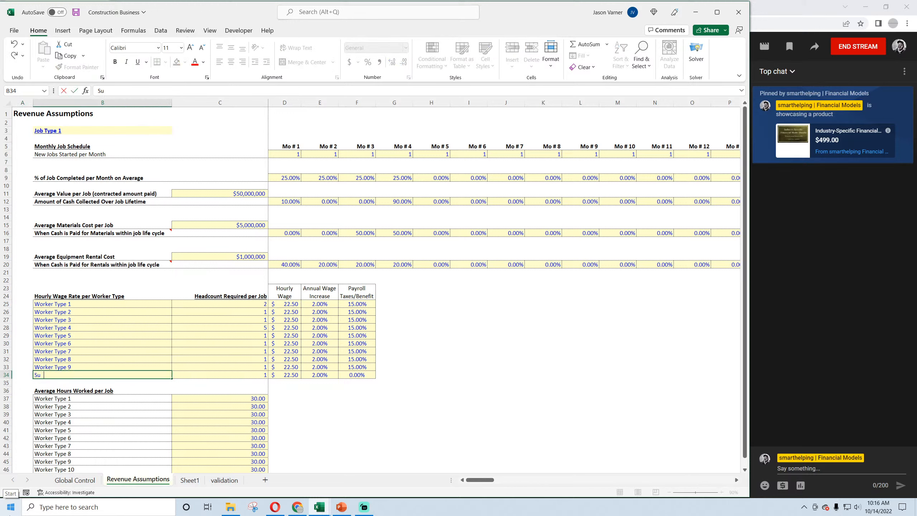
{"action": "type", "text": "b-contractor"}
{"action": "key", "text": "Return"}
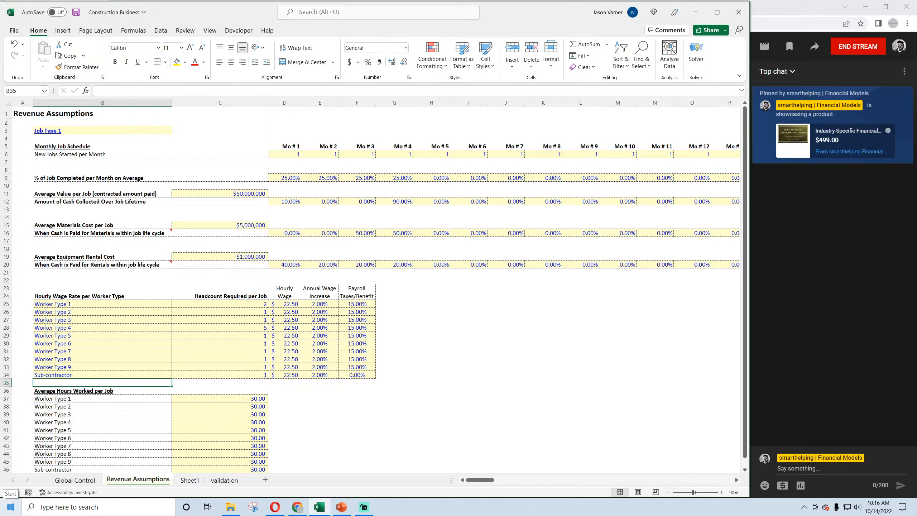
Set the sub-contractor's hourly wage to 45 and save the workbook
{"action": "left_click", "coordinate": [287, 375]}
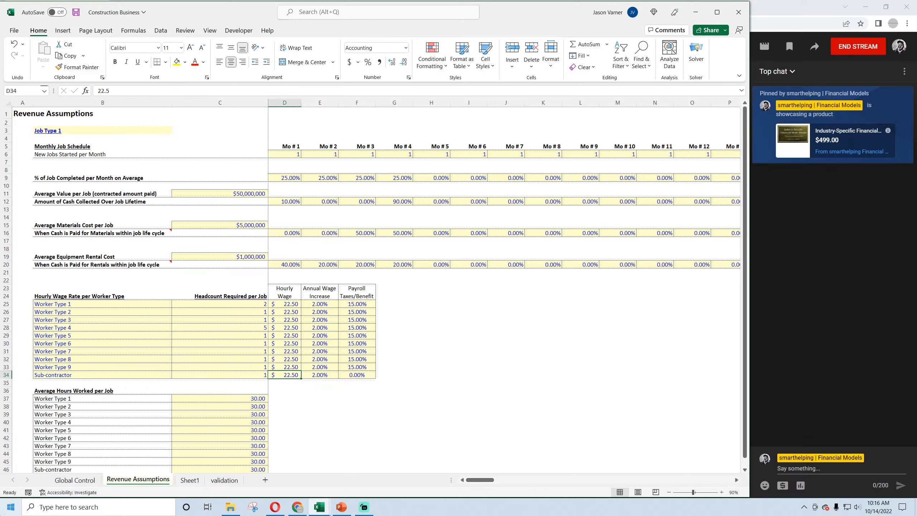
{"action": "type", "text": "45"}
{"action": "key", "text": "Return"}
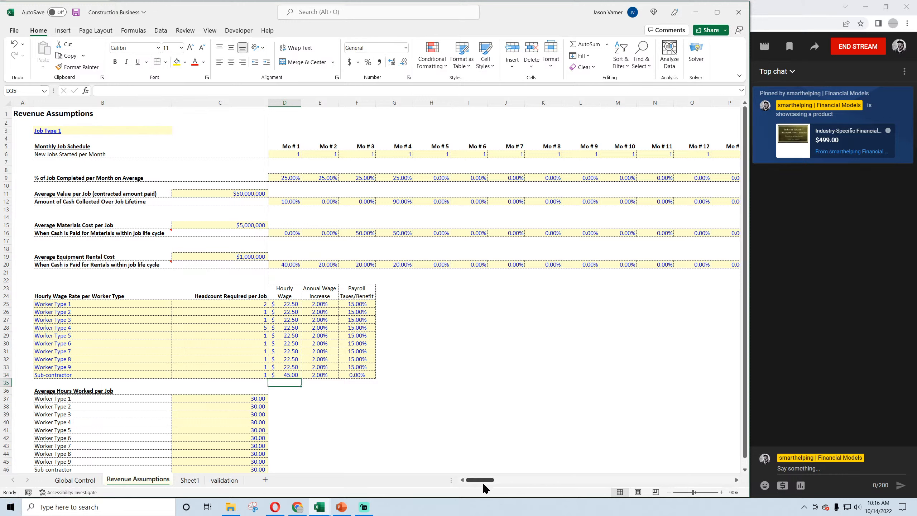
{"action": "left_click", "coordinate": [76, 12]}
Examine how Job Type 1's required headcount and average hours worked relate to the new jobs started per month
{"action": "left_click", "coordinate": [210, 303]}
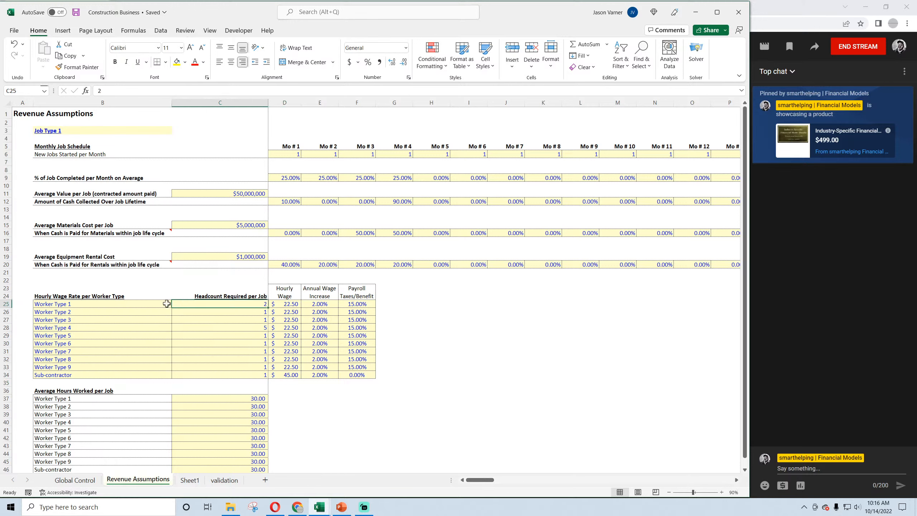
{"action": "left_click_drag", "start_coordinate": [105, 305], "coordinate": [230, 366]}
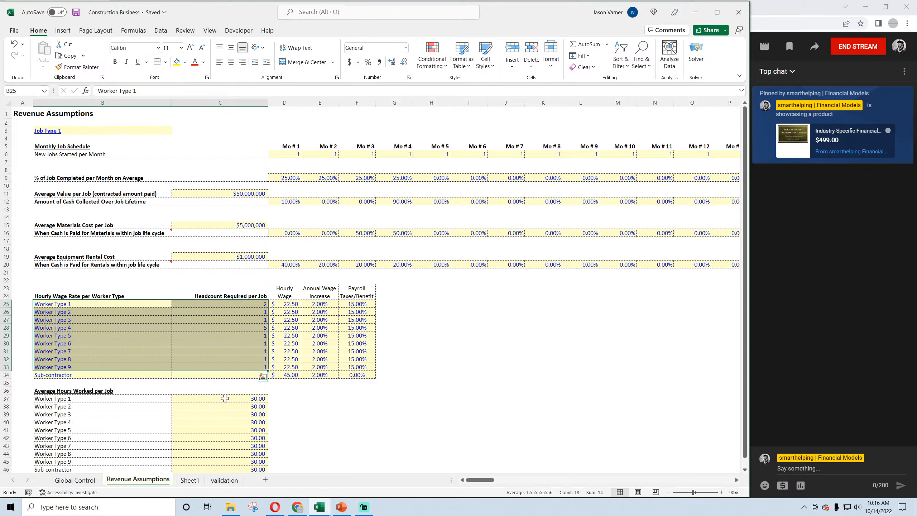
{"action": "left_click_drag", "start_coordinate": [225, 398], "coordinate": [213, 445]}
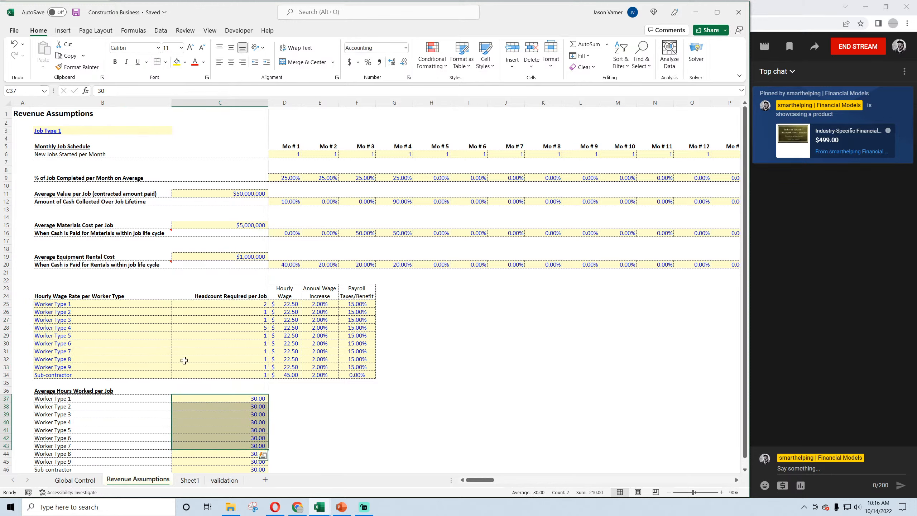
{"action": "left_click", "coordinate": [76, 14]}
{"action": "left_click_drag", "start_coordinate": [289, 154], "coordinate": [497, 157]}
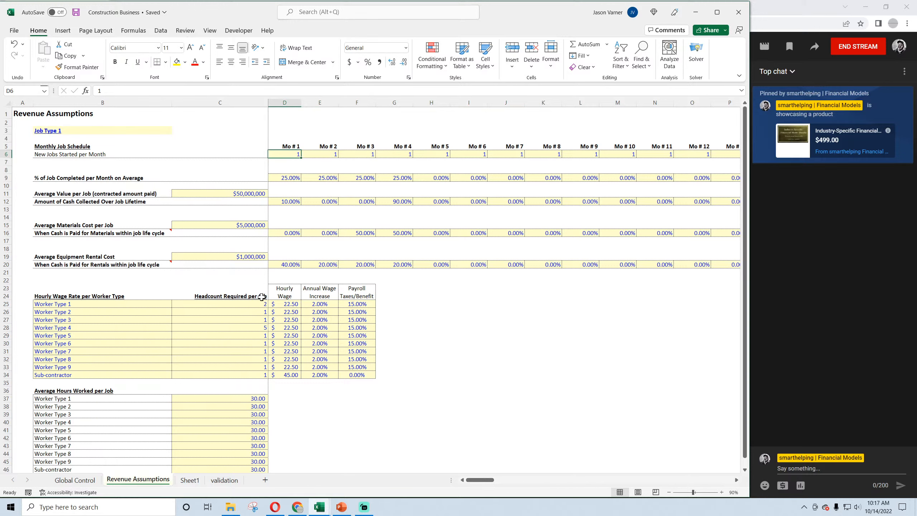
{"action": "left_click_drag", "start_coordinate": [262, 304], "coordinate": [208, 372]}
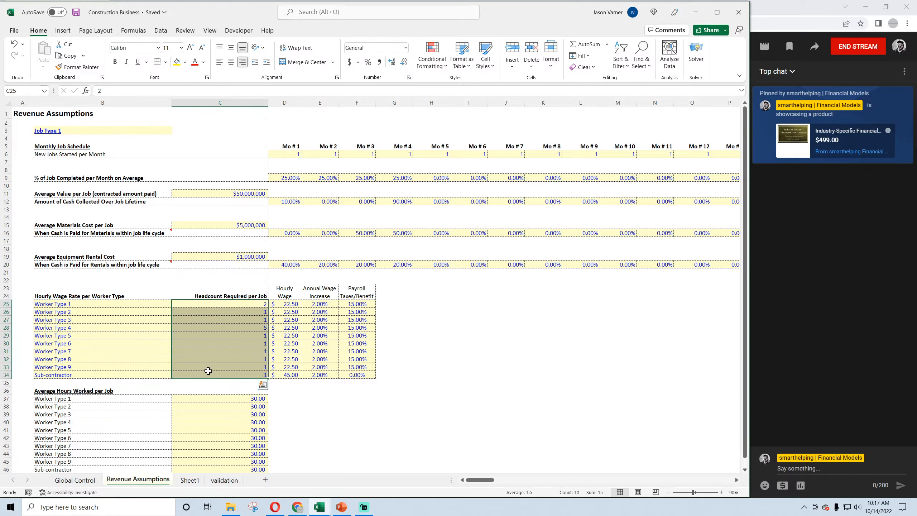
{"action": "left_click", "coordinate": [287, 154]}
{"action": "left_click", "coordinate": [326, 154]}
{"action": "left_click", "coordinate": [361, 155]}
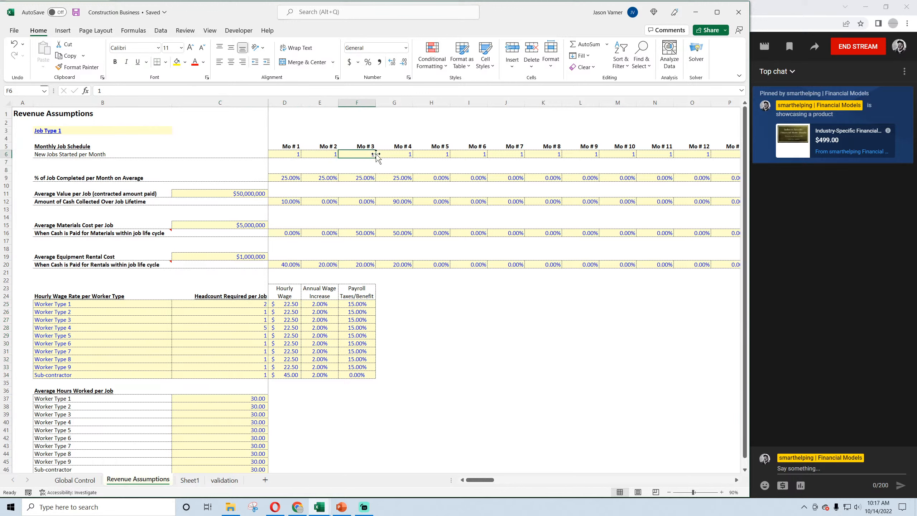
{"action": "left_click", "coordinate": [395, 155]}
{"action": "left_click", "coordinate": [427, 154]}
{"action": "left_click", "coordinate": [460, 156]}
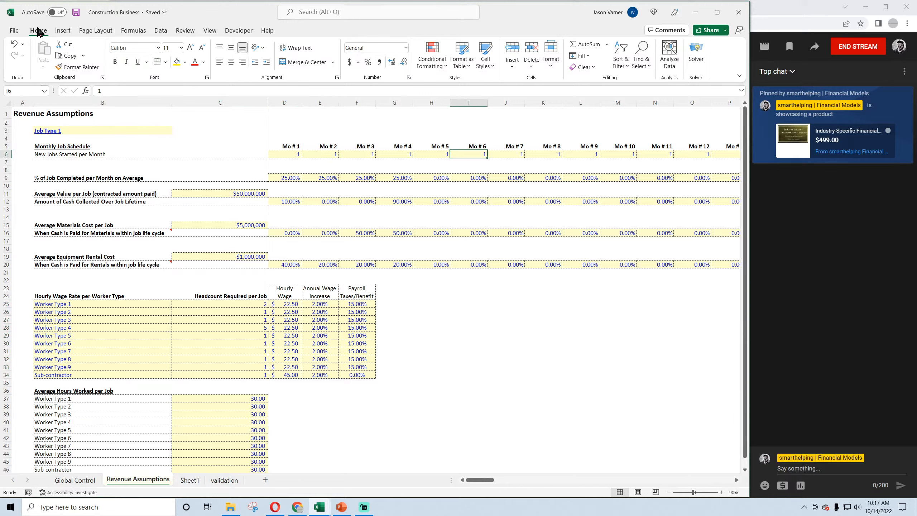
{"action": "left_click", "coordinate": [76, 13]}
{"action": "left_click", "coordinate": [74, 13]}
{"action": "left_click", "coordinate": [425, 305]}
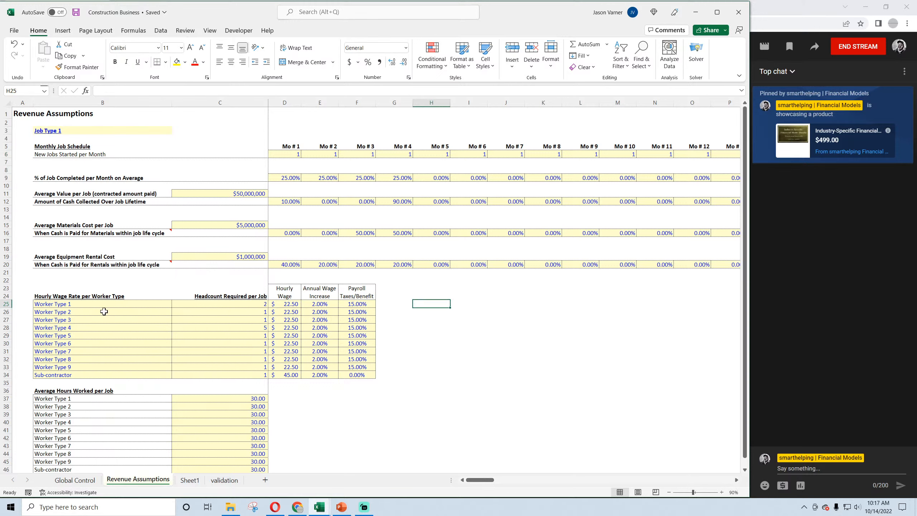
Examine the hourly wage table and the cash payment timing rows for materials and equipment rentals
{"action": "left_click_drag", "start_coordinate": [82, 296], "coordinate": [357, 376]}
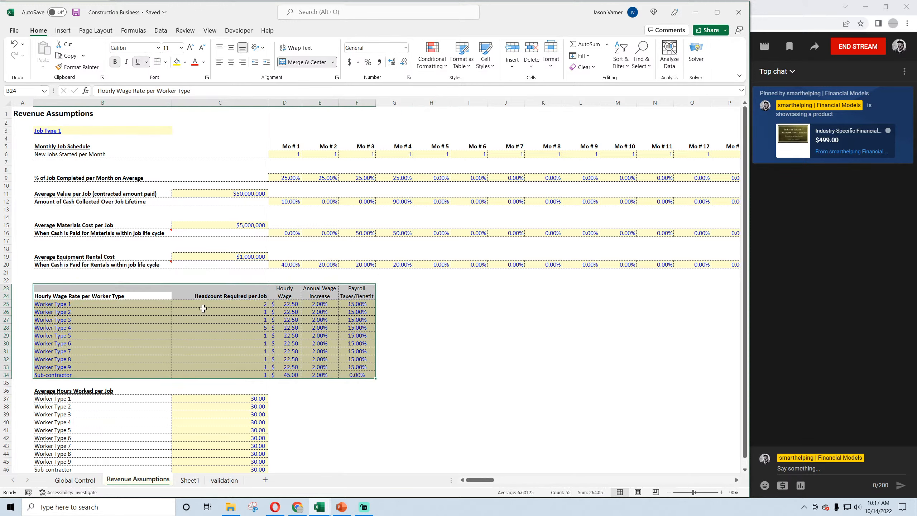
{"action": "left_click_drag", "start_coordinate": [115, 304], "coordinate": [330, 375]}
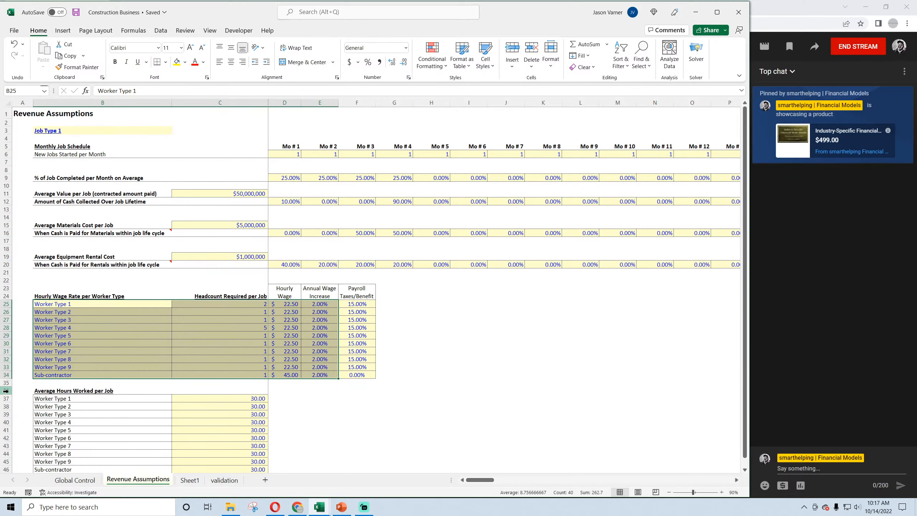
{"action": "scroll", "coordinate": [180, 353], "scroll_direction": "down", "scroll_amount": 3}
{"action": "scroll", "coordinate": [181, 347], "scroll_direction": "up", "scroll_amount": 3}
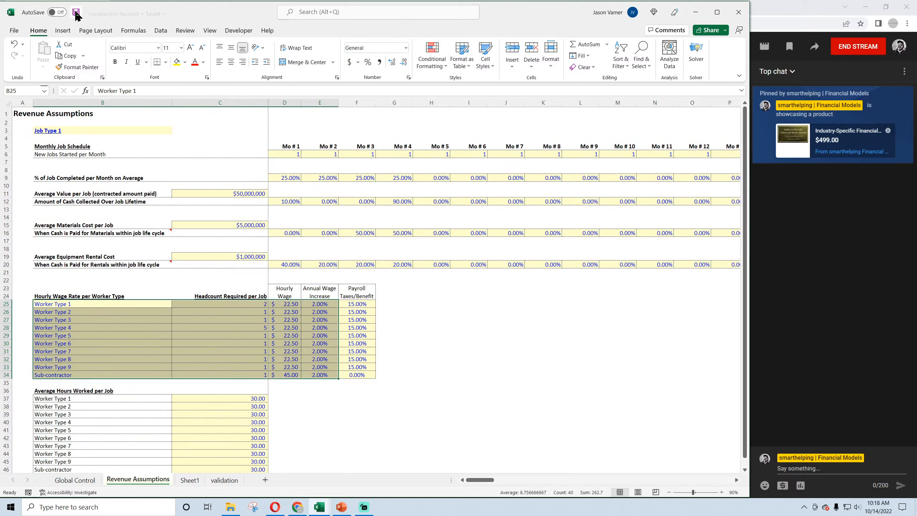
{"action": "left_click", "coordinate": [492, 356]}
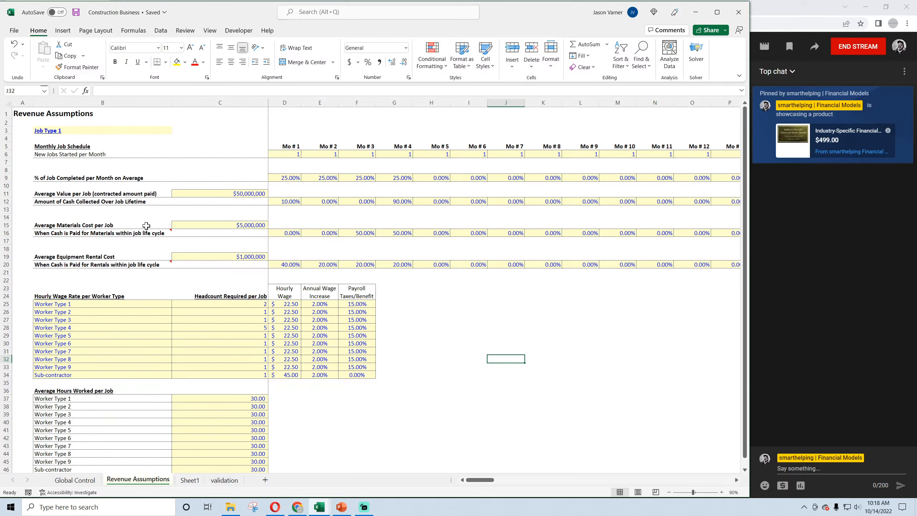
{"action": "left_click", "coordinate": [84, 225]}
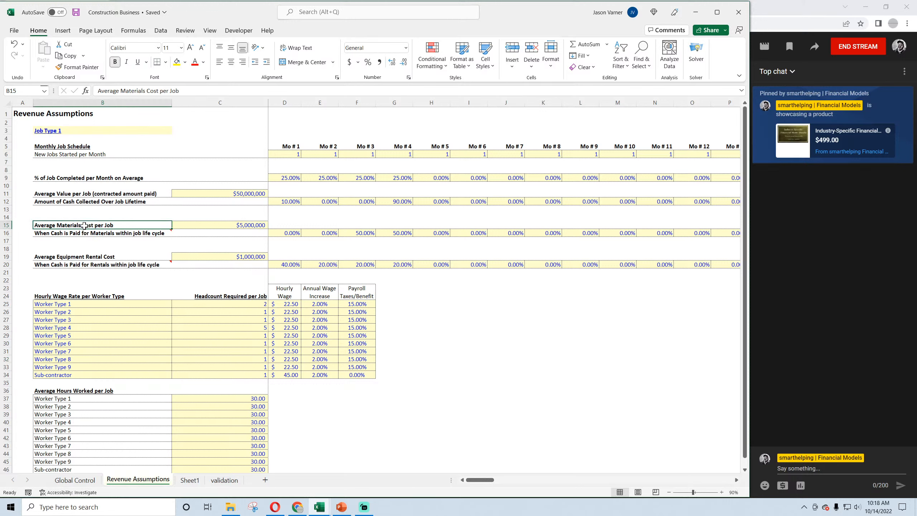
{"action": "left_click", "coordinate": [294, 265]}
{"action": "left_click", "coordinate": [327, 264]}
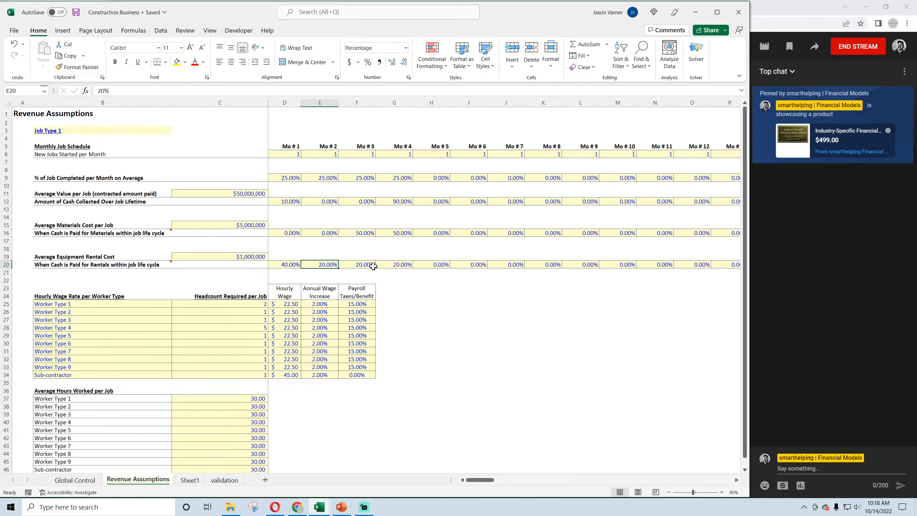
{"action": "left_click", "coordinate": [374, 266]}
{"action": "left_click", "coordinate": [101, 265]}
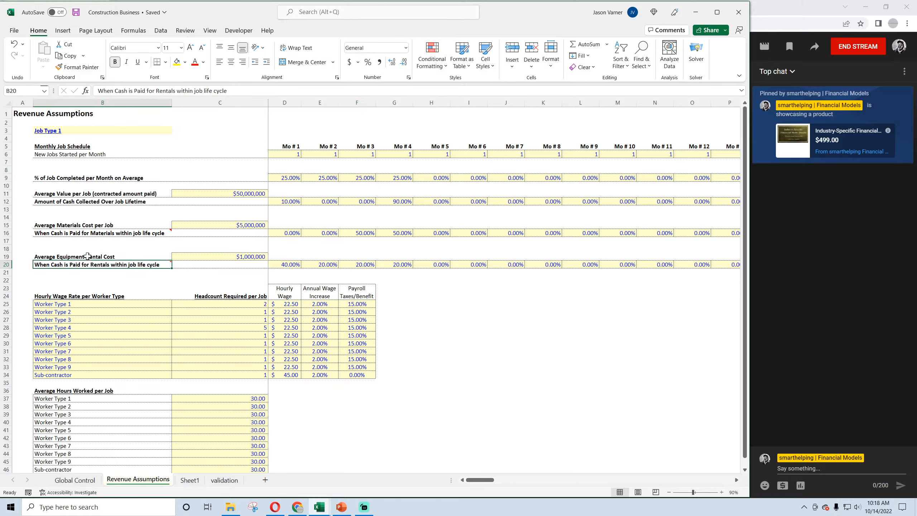
{"action": "left_click", "coordinate": [80, 234]}
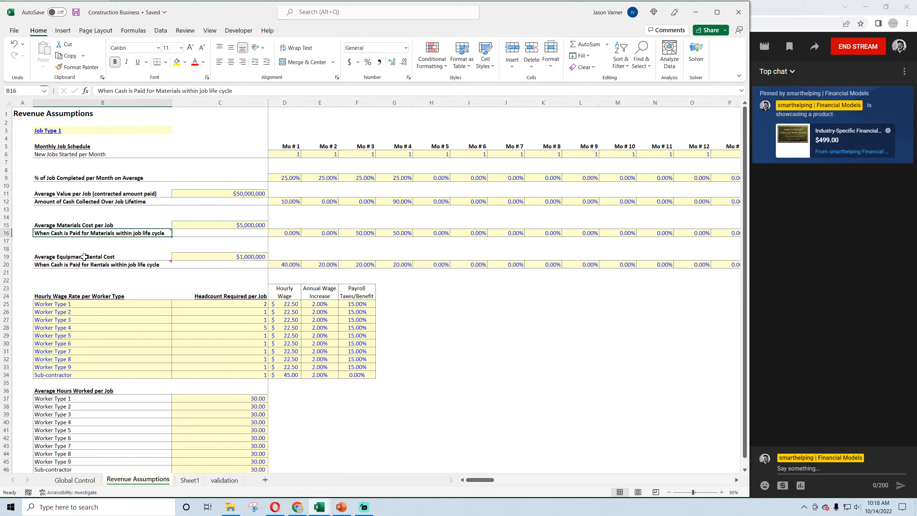
Reword the cash collection label in B12 as "Amount of Cash Collected Over Job life cycle" and save the workbook
{"action": "left_click", "coordinate": [86, 205]}
{"action": "mouse_move", "coordinate": [97, 235]}
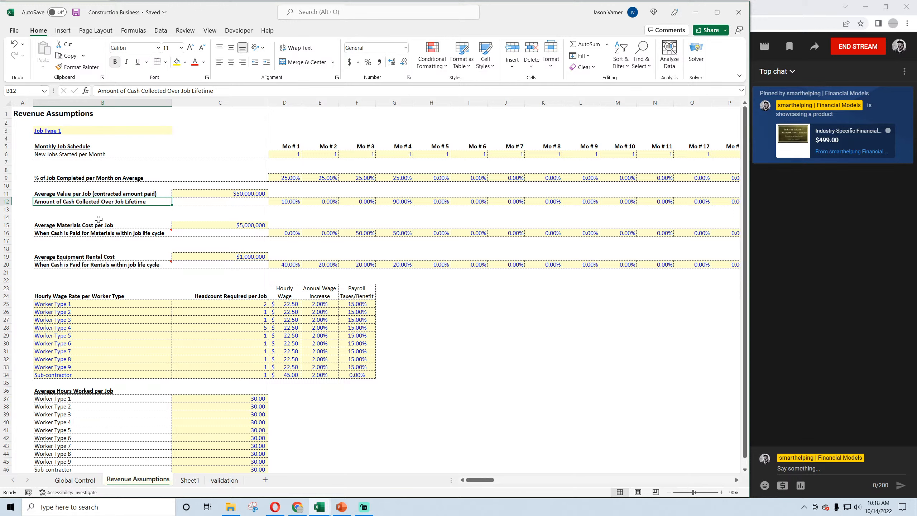
{"action": "double_click", "coordinate": [133, 201]}
{"action": "left_click_drag", "start_coordinate": [125, 201], "coordinate": [178, 202]}
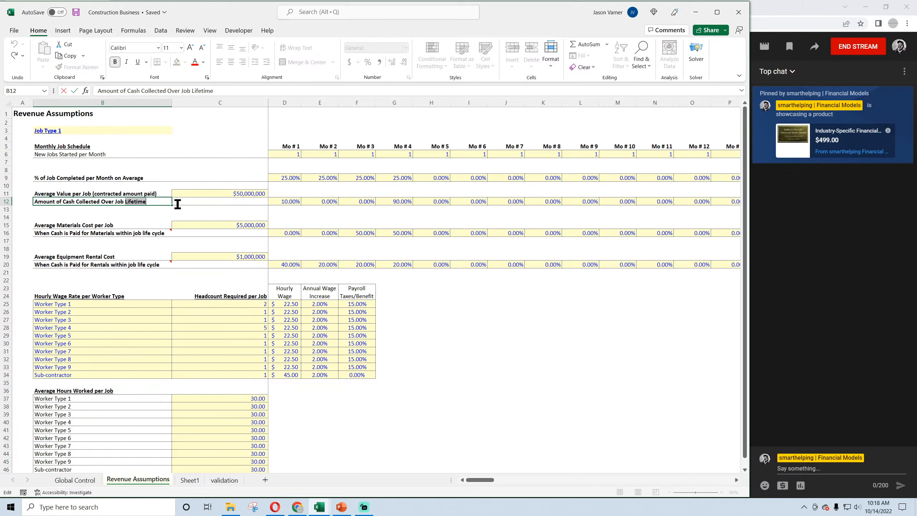
{"action": "type", "text": "life c"}
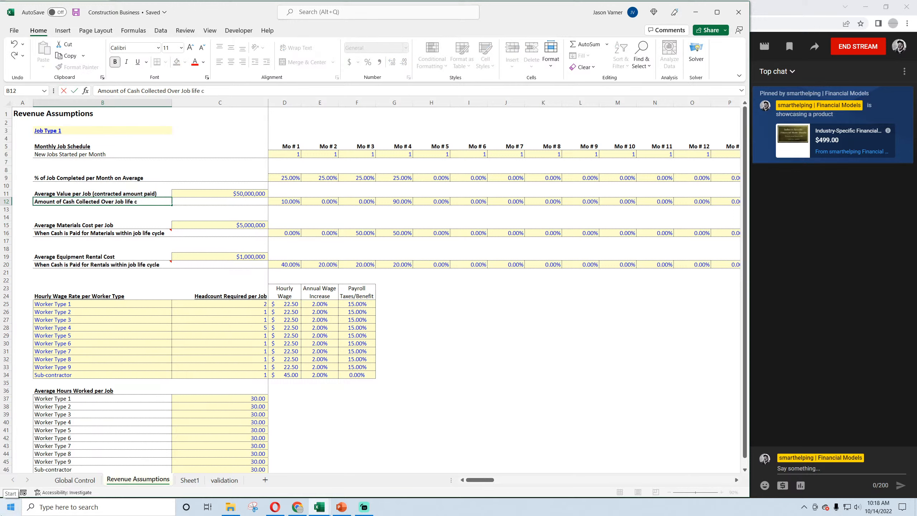
{"action": "type", "text": "ycle"}
{"action": "key", "text": "Return"}
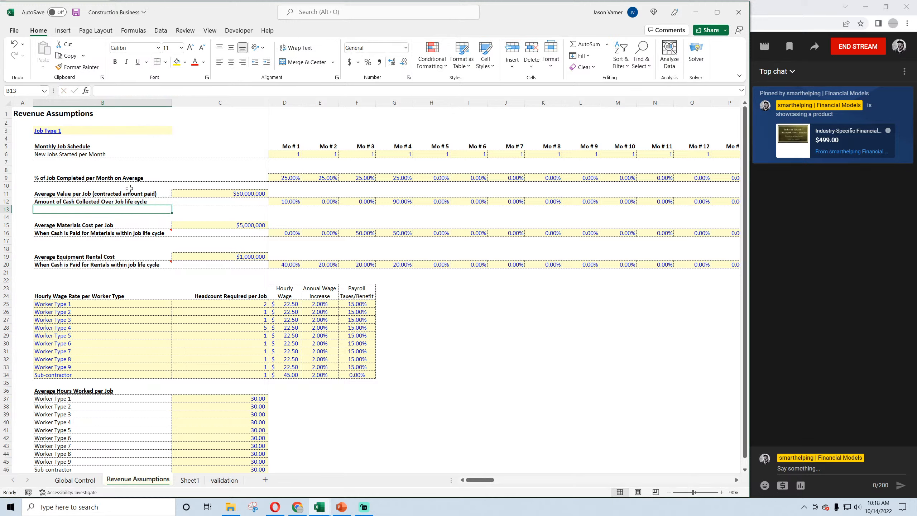
{"action": "left_click", "coordinate": [124, 176]}
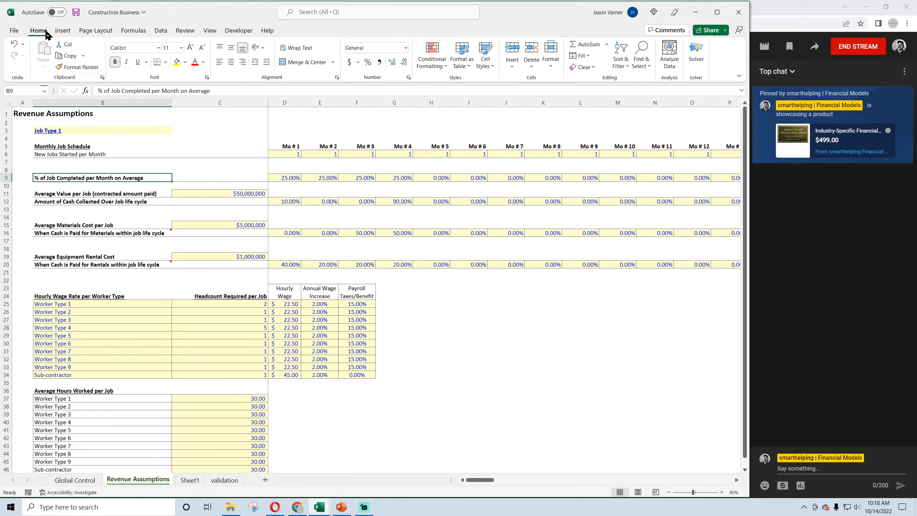
{"action": "left_click", "coordinate": [76, 13]}
Copy the Average Materials Cost per Job label and value, and rename Sheet1 as "Construction Cost Detail"
{"action": "left_click", "coordinate": [225, 224]}
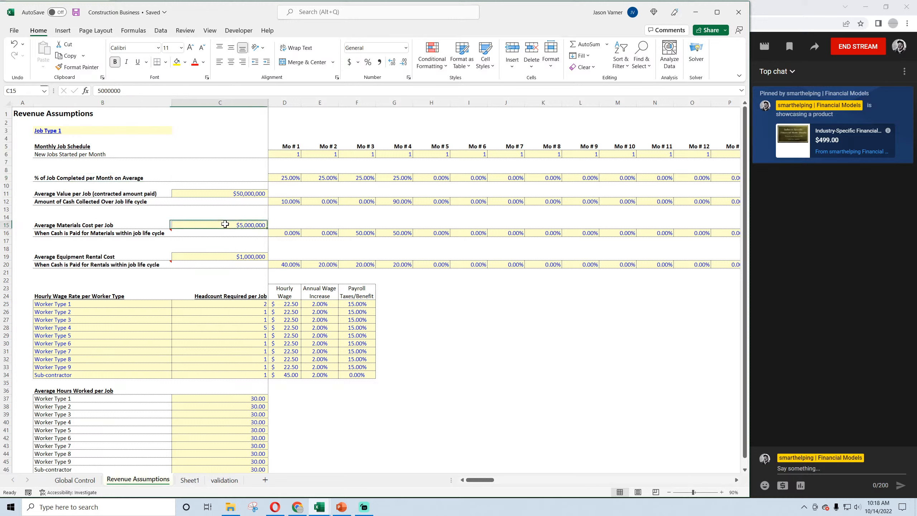
{"action": "left_click_drag", "start_coordinate": [186, 225], "coordinate": [137, 226]}
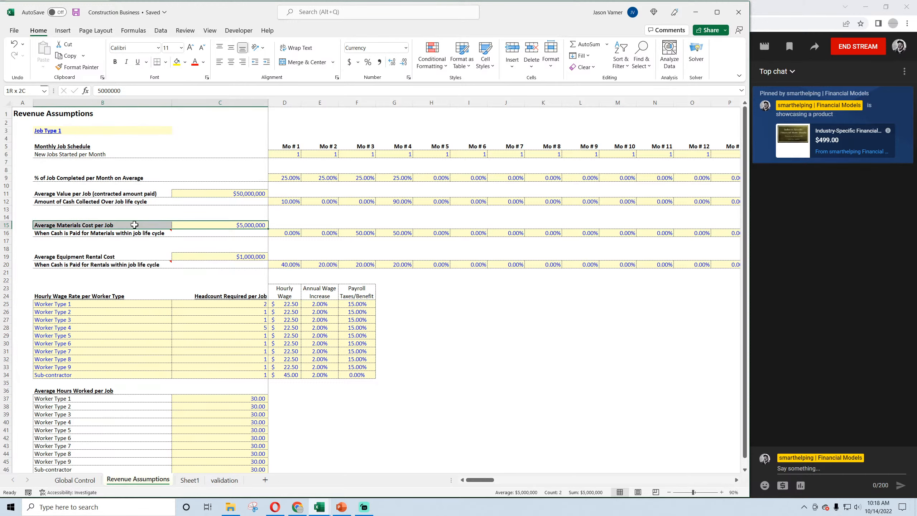
{"action": "right_click", "coordinate": [137, 226]}
{"action": "left_click", "coordinate": [152, 247]}
{"action": "left_click", "coordinate": [189, 481]}
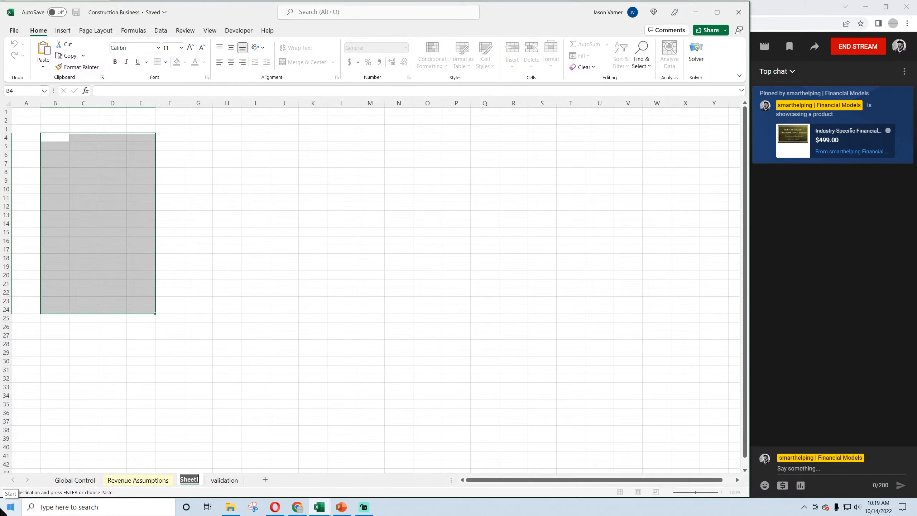
{"action": "type", "text": "Construction Cost Detail"}
{"action": "key", "text": "Return"}
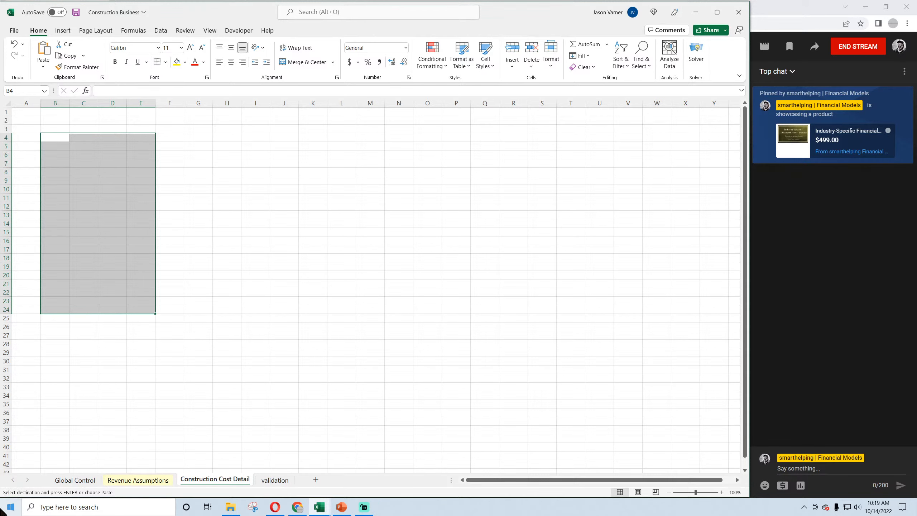
Paste the copied materials cost label and value at B3 of the new sheet and fit column B to the label
{"action": "left_click", "coordinate": [114, 191]}
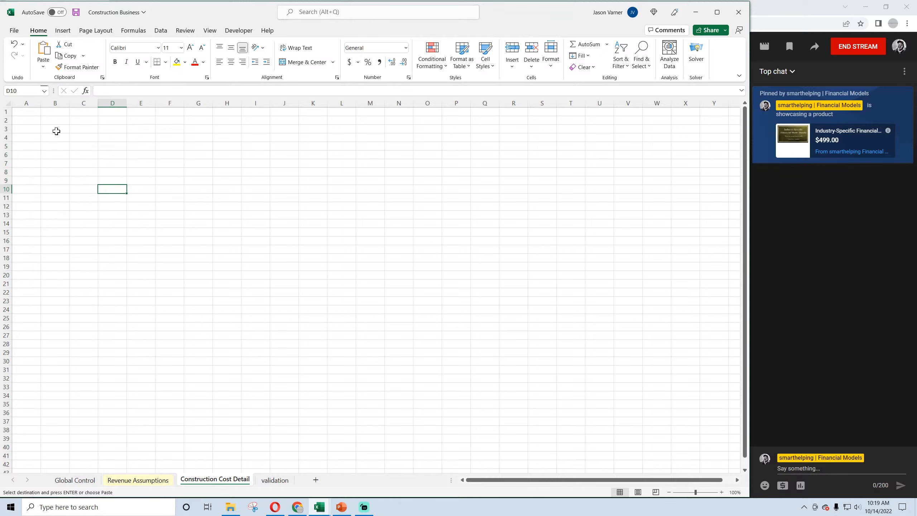
{"action": "right_click", "coordinate": [55, 129]}
{"action": "left_click", "coordinate": [80, 196]}
{"action": "left_click", "coordinate": [168, 197]}
{"action": "double_click", "coordinate": [69, 104]}
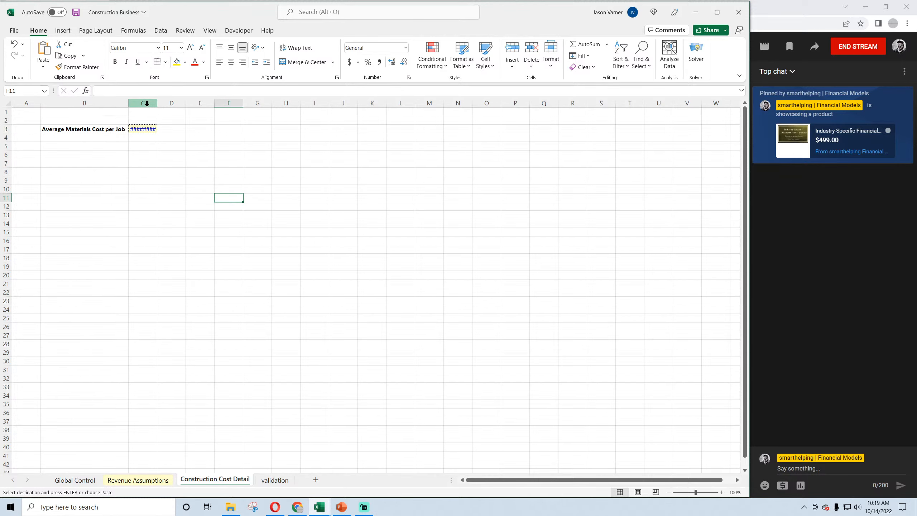
Widen column C and extend the $5,000,000 cost cell through C15, leaving C3 beside the heading blank
{"action": "left_click_drag", "start_coordinate": [156, 105], "coordinate": [162, 235]}
{"action": "left_click", "coordinate": [150, 130]}
Set the first two material cost entries, C4 and C5, to 250,000 and 500,000
{"action": "left_click", "coordinate": [145, 138]}
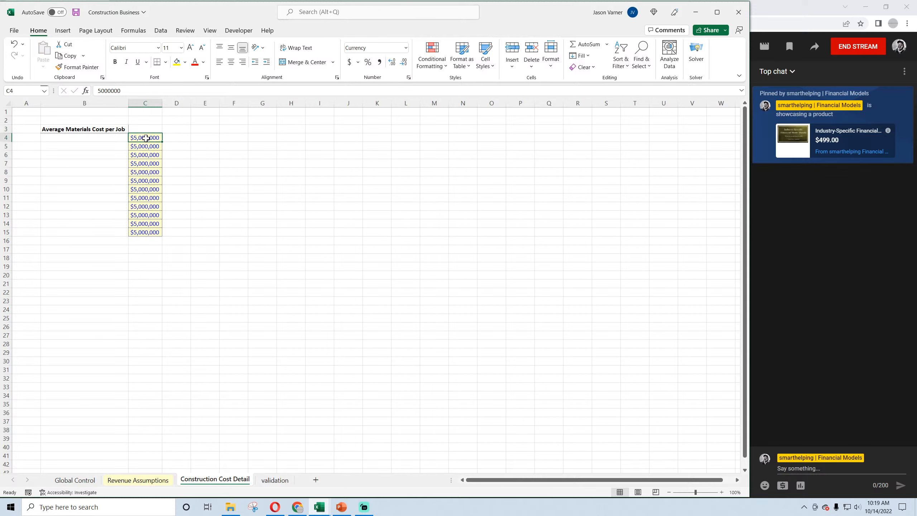
{"action": "type", "text": "250000"}
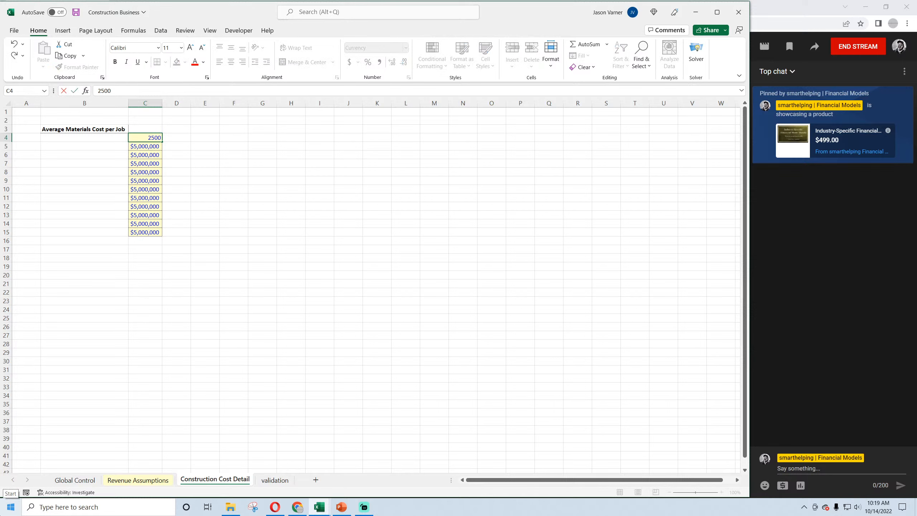
{"action": "key", "text": "Return"}
{"action": "type", "text": "50"}
{"action": "type", "text": "0,00"}
{"action": "key", "text": "Return"}
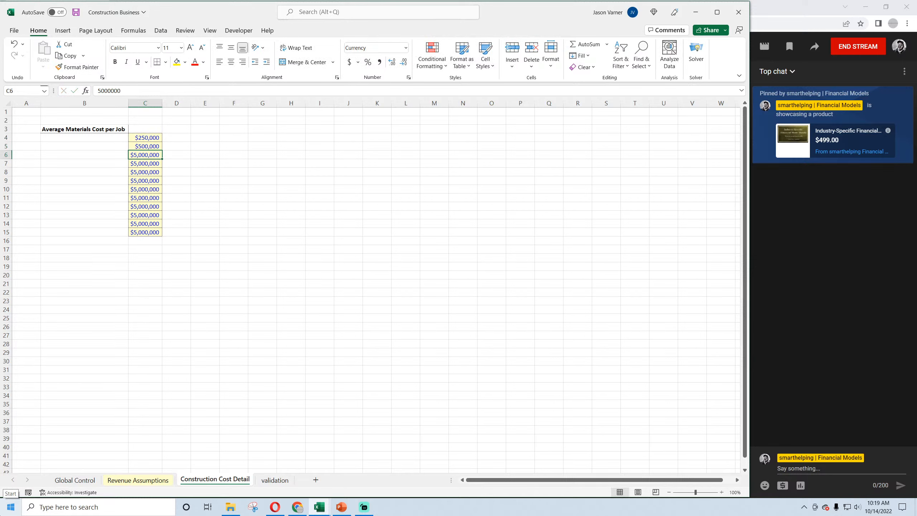
Format the description cells B4:B15 as inputs with a light yellow fill and blue font
{"action": "left_click_drag", "start_coordinate": [119, 137], "coordinate": [123, 234]}
{"action": "left_click", "coordinate": [187, 64]}
{"action": "left_click", "coordinate": [181, 167]}
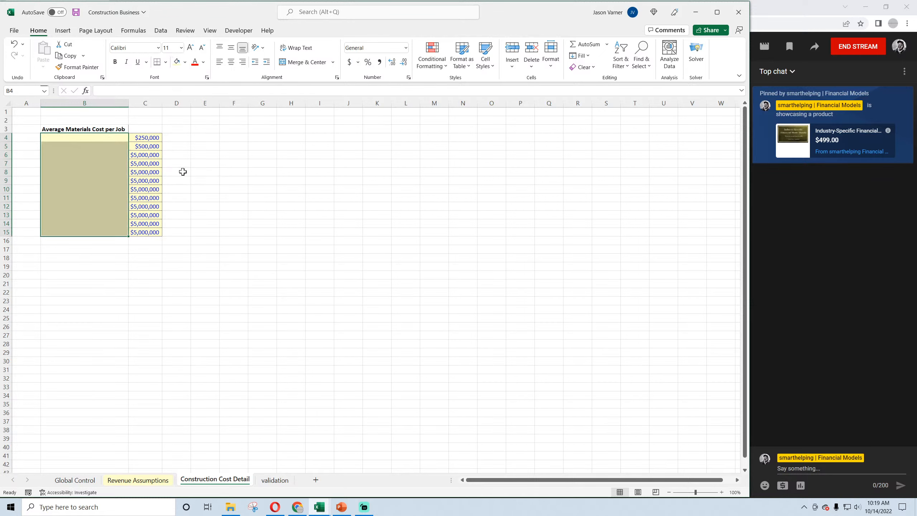
{"action": "left_click", "coordinate": [203, 61]}
{"action": "left_click", "coordinate": [197, 182]}
Reword the heading in B3 to "Average Material Costs per Job"
{"action": "left_click", "coordinate": [86, 129]}
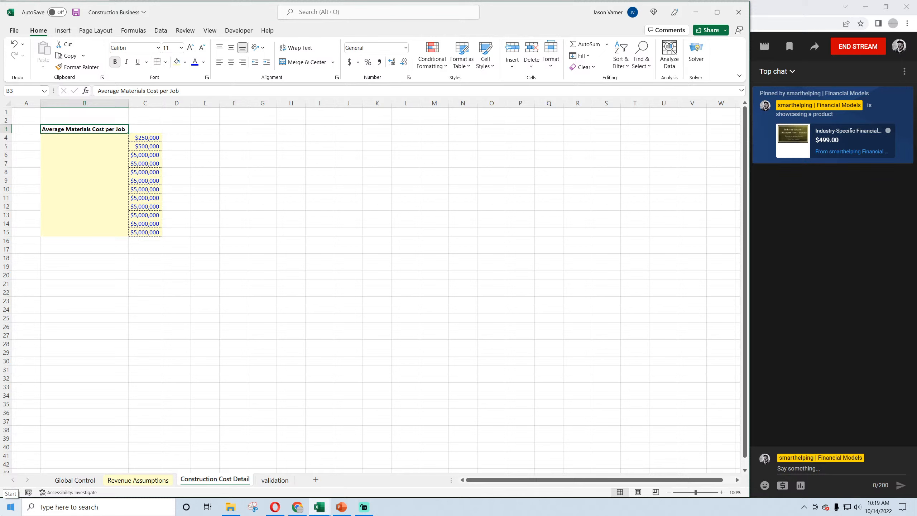
{"action": "type", "text": "Average Mat"}
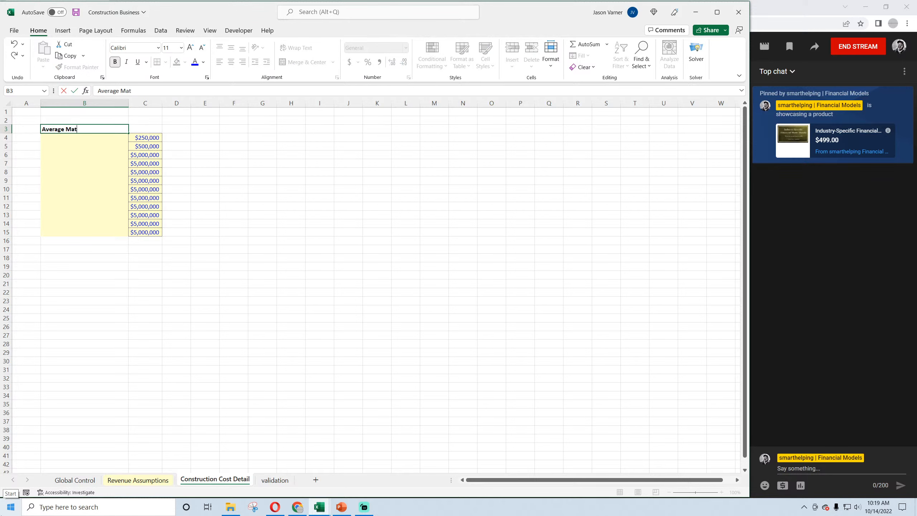
{"action": "type", "text": "erial Costs per Job"}
{"action": "key", "text": "Return"}
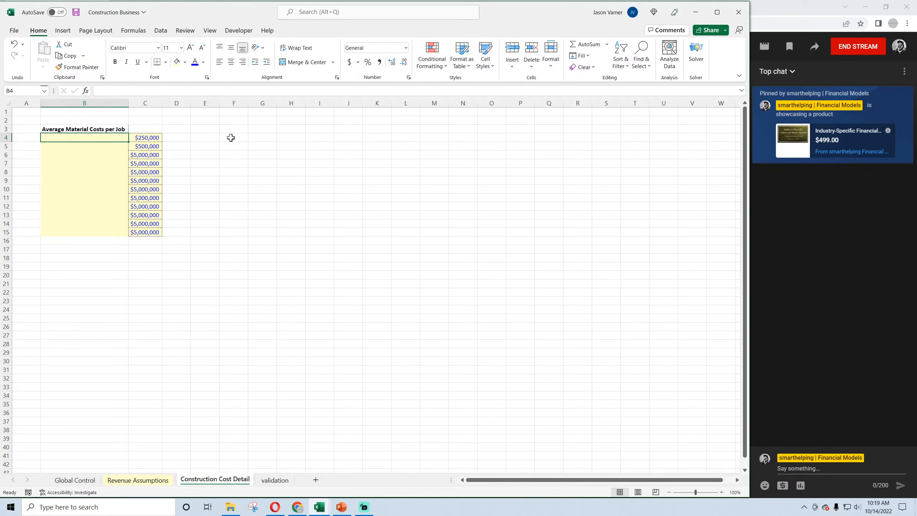
Check the materials cost cell C15 on Revenue Assumptions, and color the Construction Cost Detail sheet tab light yellow
{"action": "left_click", "coordinate": [138, 480]}
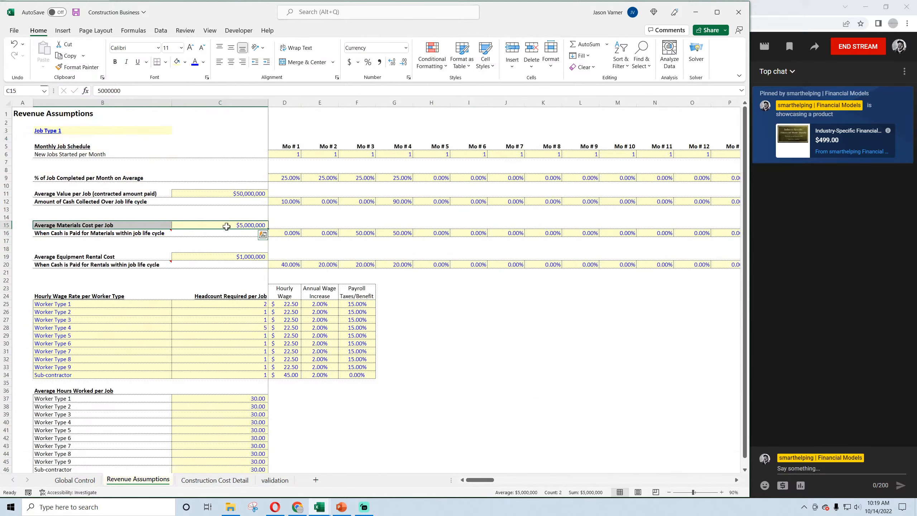
{"action": "left_click", "coordinate": [226, 226]}
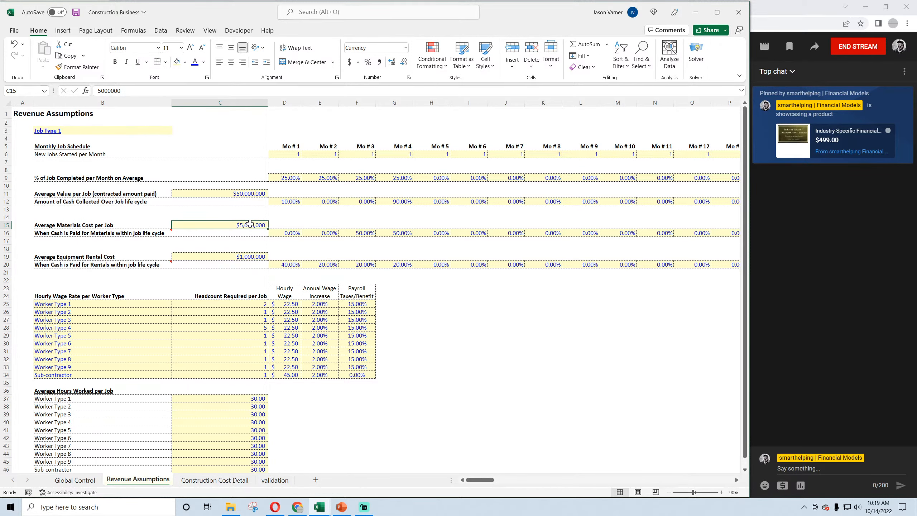
{"action": "left_click", "coordinate": [210, 481]}
{"action": "right_click", "coordinate": [210, 484]}
{"action": "mouse_move", "coordinate": [250, 431]}
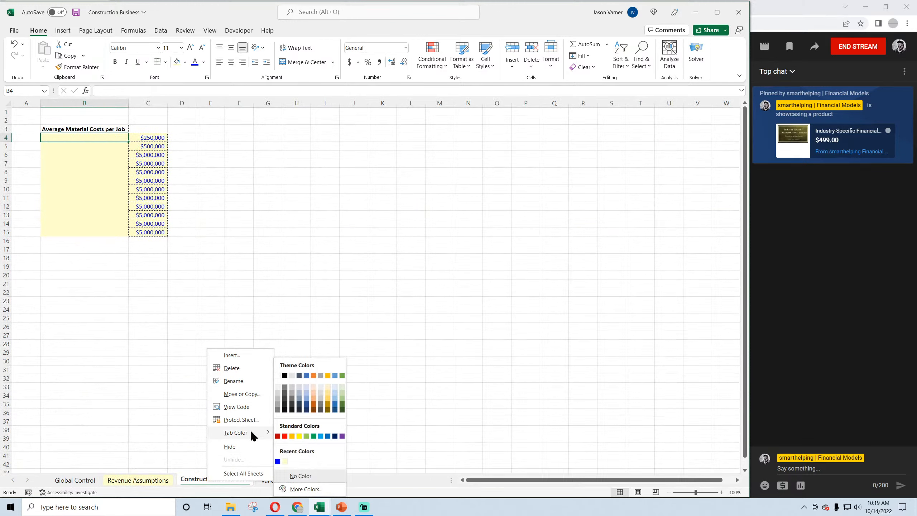
{"action": "left_click", "coordinate": [285, 461]}
{"action": "left_click", "coordinate": [231, 277]}
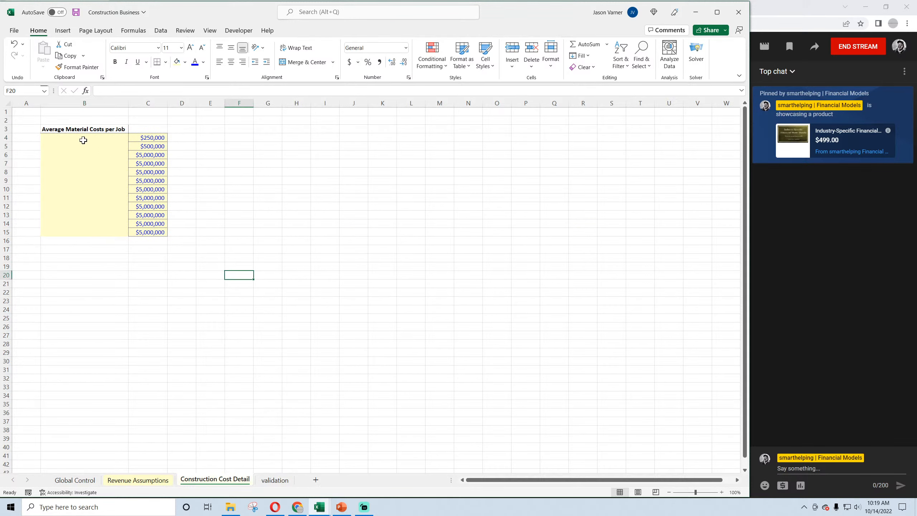
Apply all borders in a finer line style to description cells B4:B15 and hide the sheet's gridlines
{"action": "left_click_drag", "start_coordinate": [85, 139], "coordinate": [95, 233]}
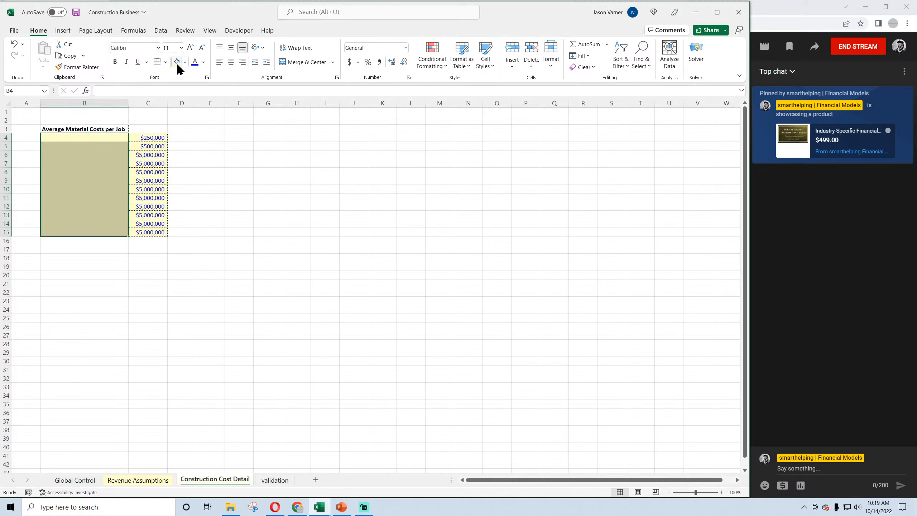
{"action": "left_click", "coordinate": [166, 62]}
{"action": "left_click", "coordinate": [182, 154]}
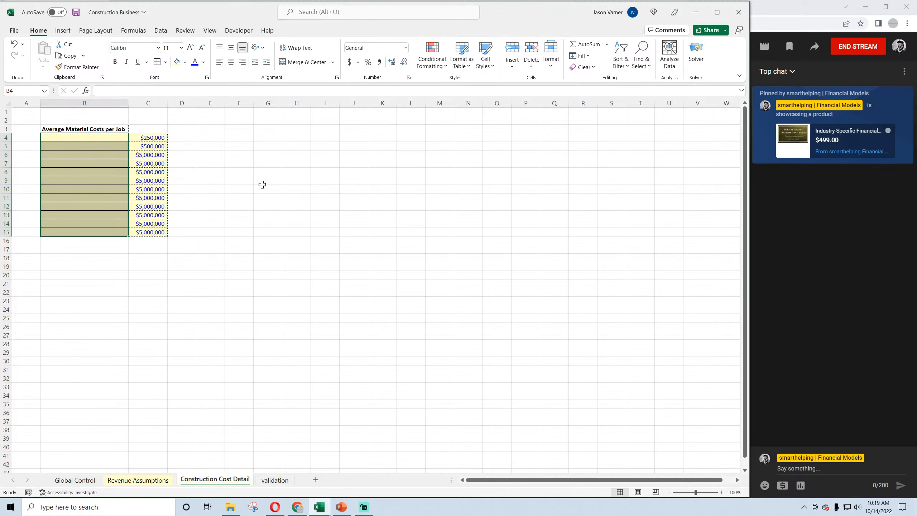
{"action": "left_click", "coordinate": [166, 62]}
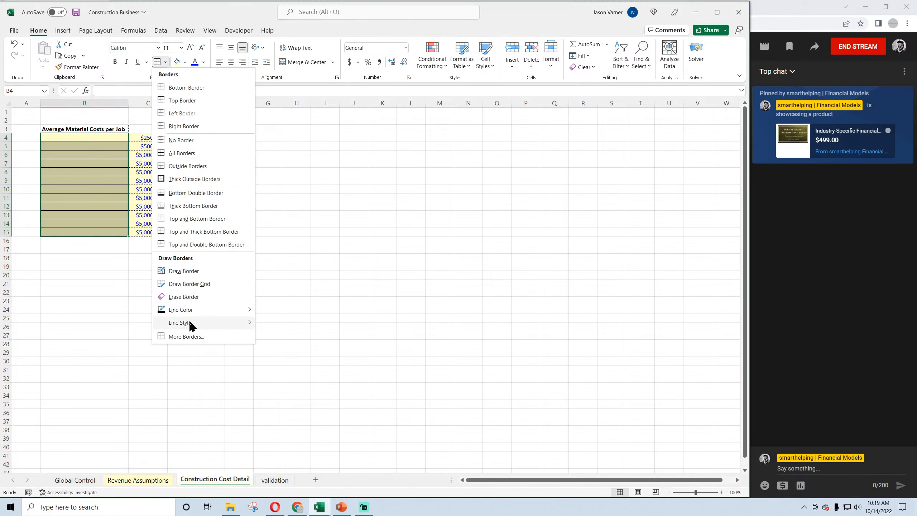
{"action": "mouse_move", "coordinate": [185, 321]}
{"action": "left_click", "coordinate": [272, 347]}
{"action": "left_click", "coordinate": [158, 62]}
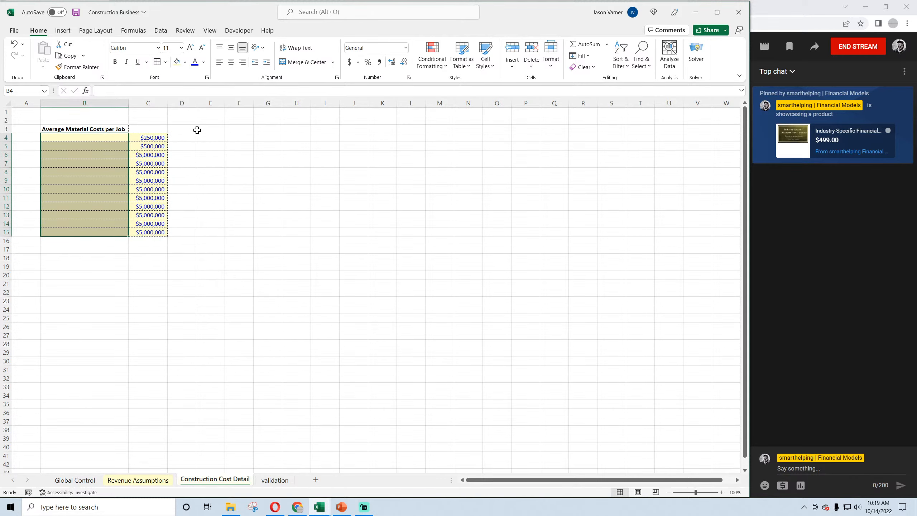
{"action": "left_click", "coordinate": [210, 30]}
{"action": "left_click", "coordinate": [255, 62]}
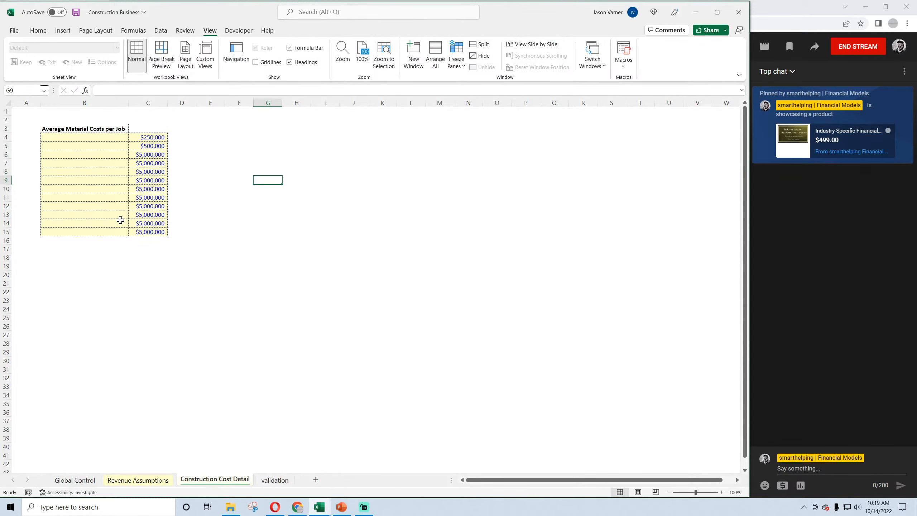
Extend the formatted description cells and $5,000,000 cost cells in columns B and C down through row 85
{"action": "left_click_drag", "start_coordinate": [117, 223], "coordinate": [168, 423]}
{"action": "scroll", "coordinate": [211, 324], "scroll_direction": "down", "scroll_amount": 4}
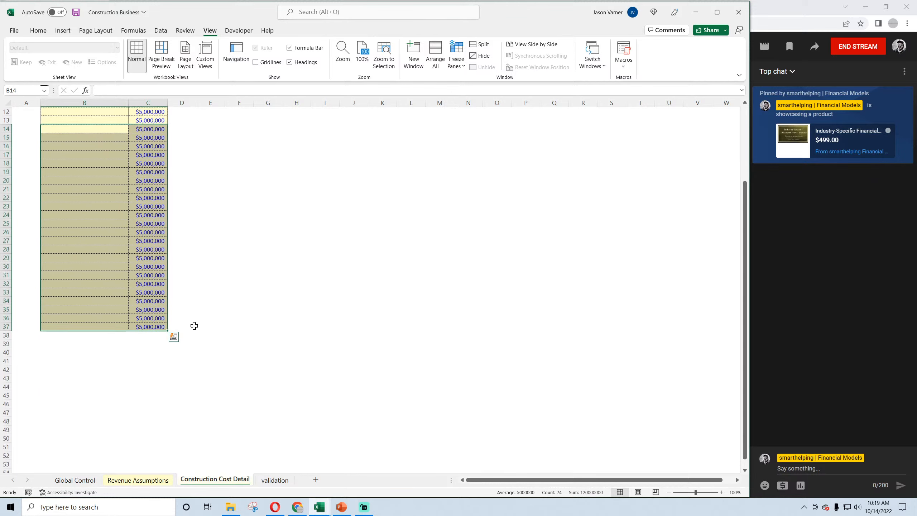
{"action": "left_click_drag", "start_coordinate": [172, 334], "coordinate": [168, 464]}
{"action": "scroll", "coordinate": [223, 364], "scroll_direction": "down", "scroll_amount": 4}
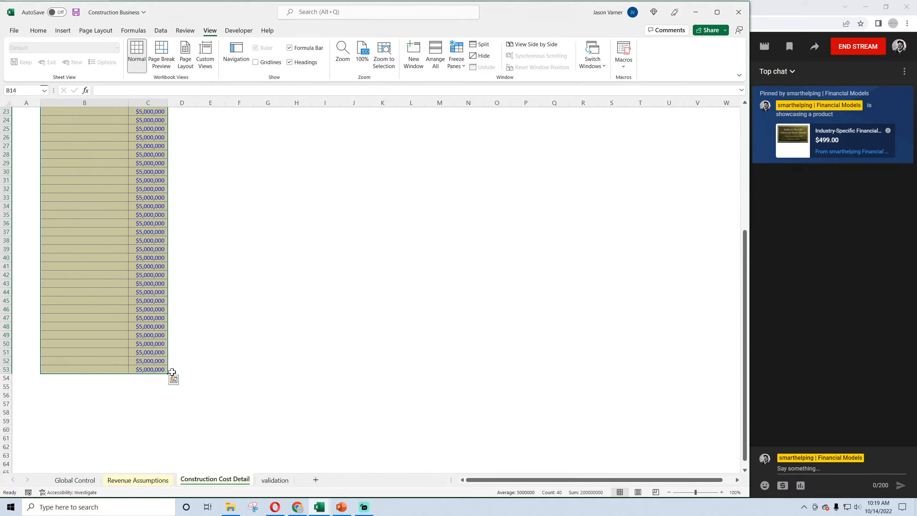
{"action": "left_click_drag", "start_coordinate": [170, 374], "coordinate": [169, 456]}
{"action": "scroll", "coordinate": [252, 358], "scroll_direction": "up", "scroll_amount": 7}
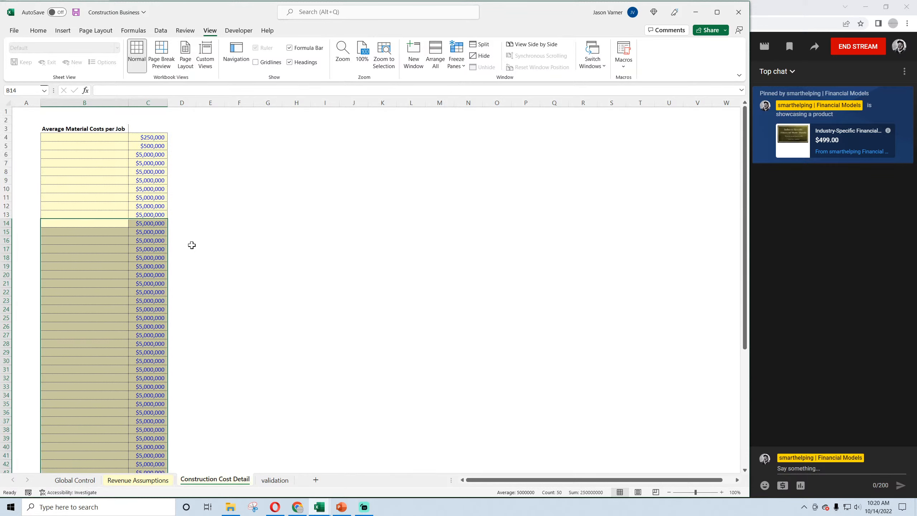
{"action": "scroll", "coordinate": [190, 246], "scroll_direction": "down", "scroll_amount": 14}
{"action": "left_click_drag", "start_coordinate": [168, 271], "coordinate": [169, 456]}
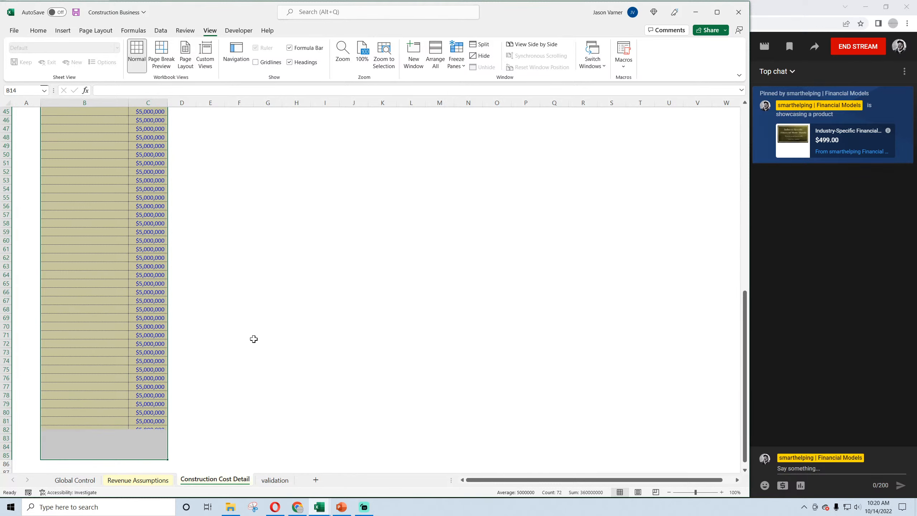
{"action": "scroll", "coordinate": [254, 337], "scroll_direction": "up", "scroll_amount": 15}
Move the heading up to B2 and label the columns "Material Cost Description" in B3 and "Amount" in C3
{"action": "left_click", "coordinate": [77, 129]}
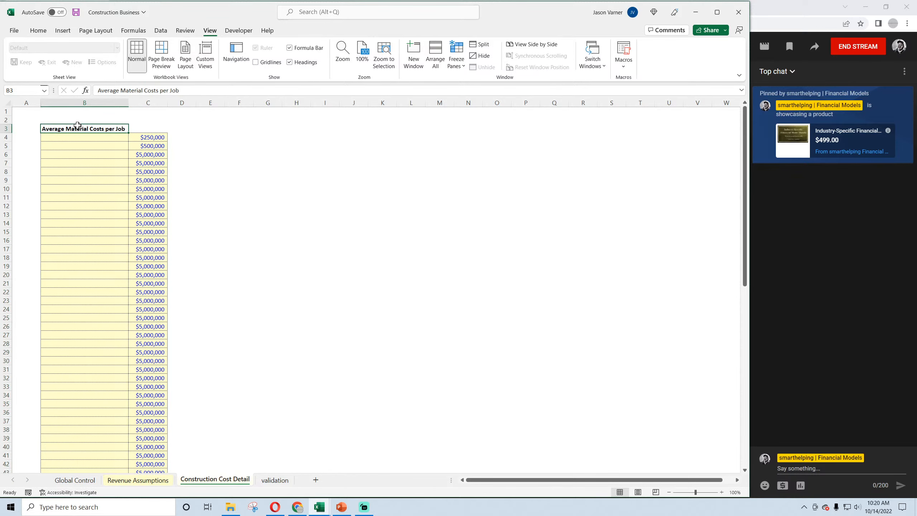
{"action": "left_click_drag", "start_coordinate": [77, 125], "coordinate": [78, 121]}
{"action": "left_click", "coordinate": [78, 128]}
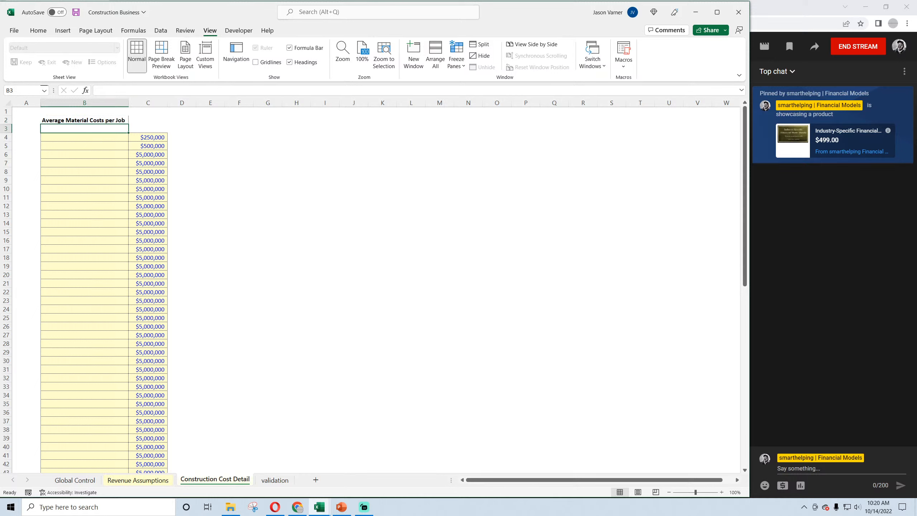
{"action": "type", "text": "Material Cos"}
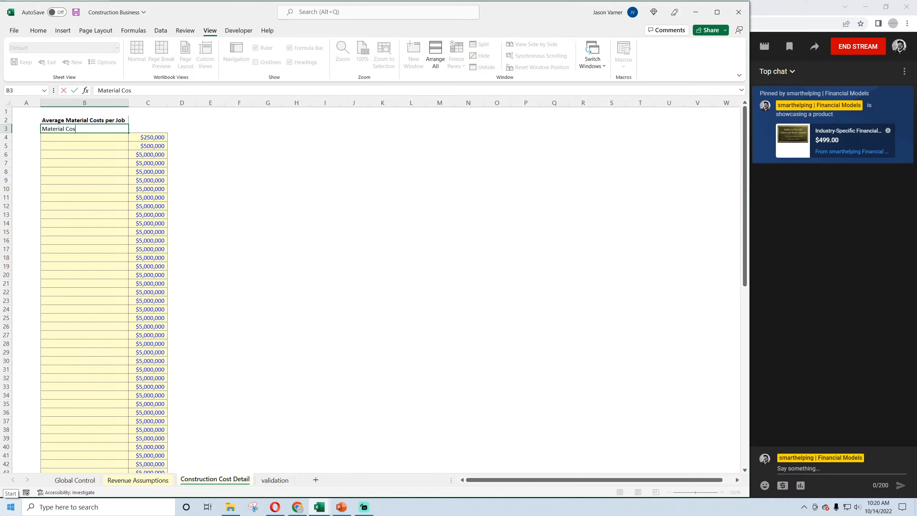
{"action": "type", "text": "t Description"}
{"action": "key", "text": "Tab"}
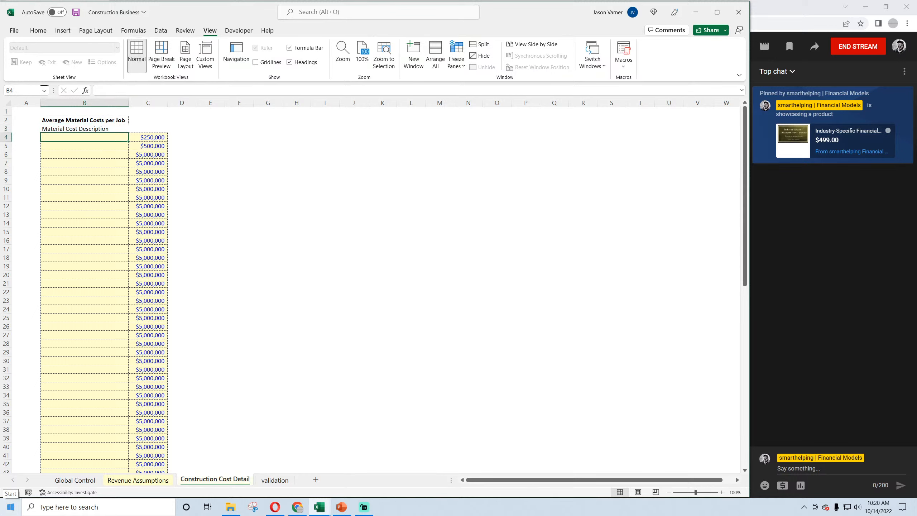
{"action": "type", "text": "Amount"}
{"action": "key", "text": "Return"}
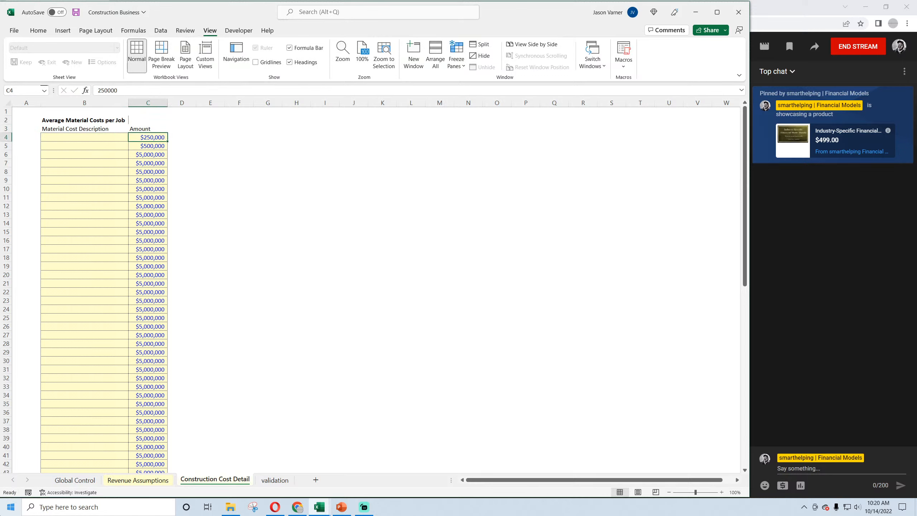
Try a top and bottom border on the heading cells B2:C2
{"action": "key", "text": "Up"}
{"action": "key", "text": "Left"}
{"action": "key", "text": "Up"}
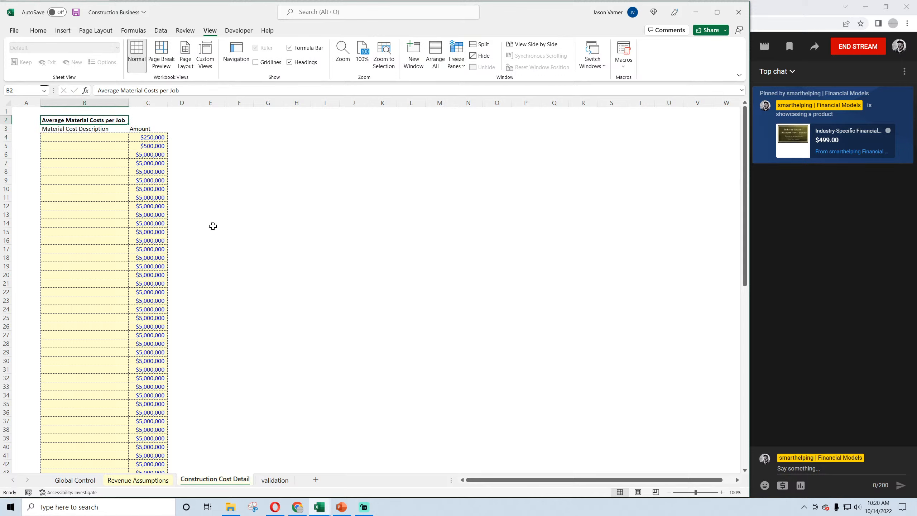
{"action": "left_click_drag", "start_coordinate": [102, 120], "coordinate": [146, 121]}
{"action": "left_click", "coordinate": [38, 30]}
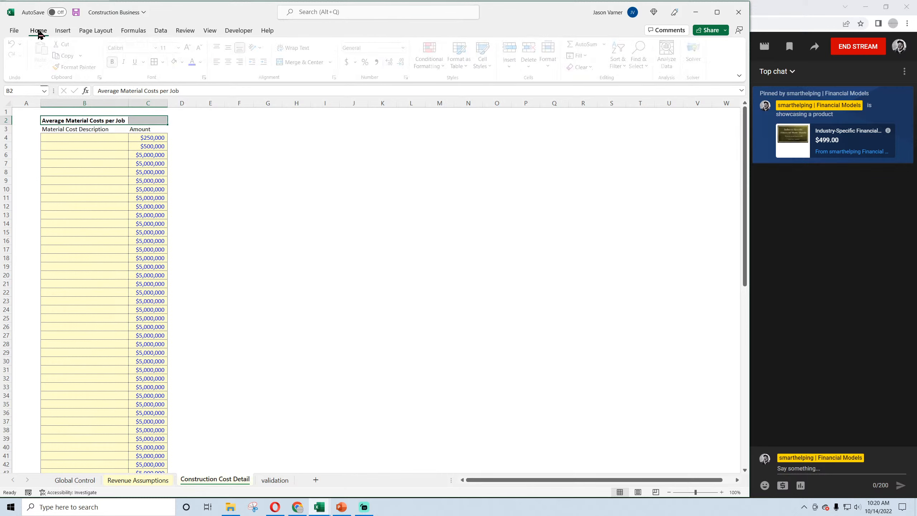
{"action": "left_click", "coordinate": [166, 62]}
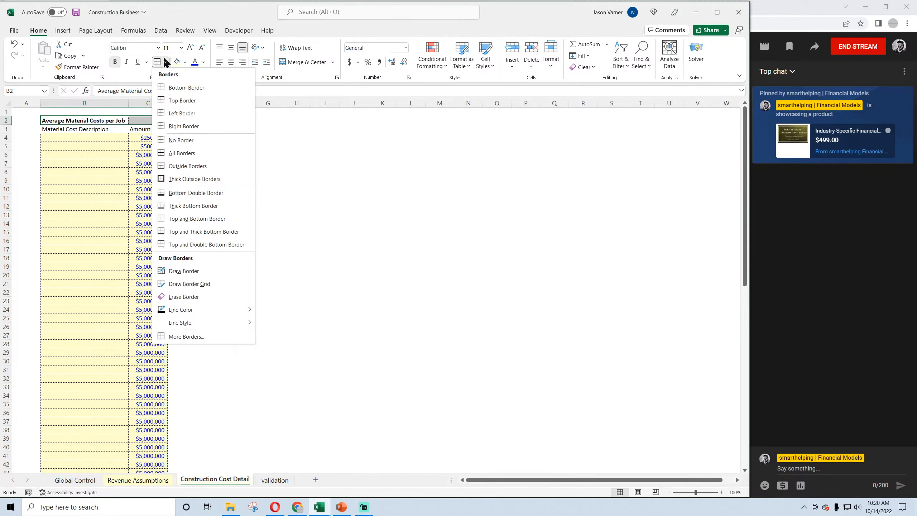
{"action": "left_click", "coordinate": [185, 219]}
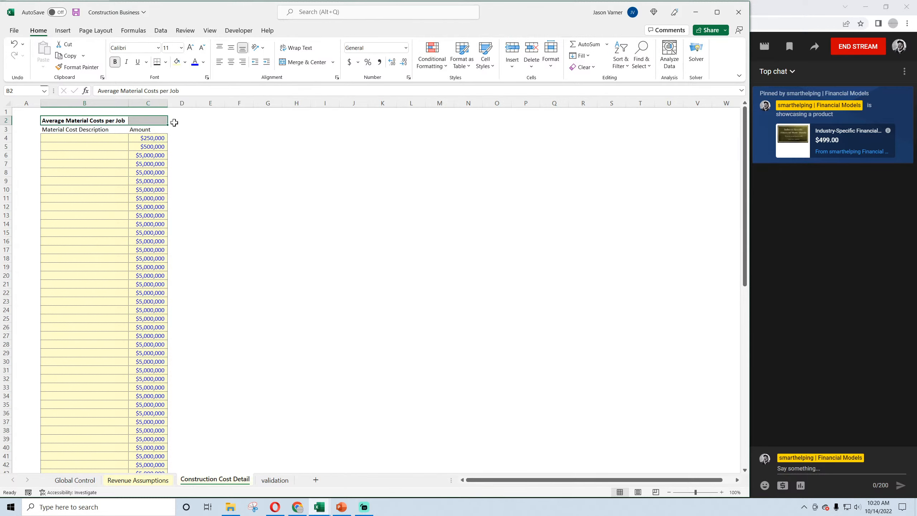
{"action": "left_click", "coordinate": [214, 151]}
Clear the borders of heading cells B2:C2 and give them a thick bottom border
{"action": "left_click_drag", "start_coordinate": [111, 121], "coordinate": [152, 121]}
{"action": "left_click", "coordinate": [165, 62]}
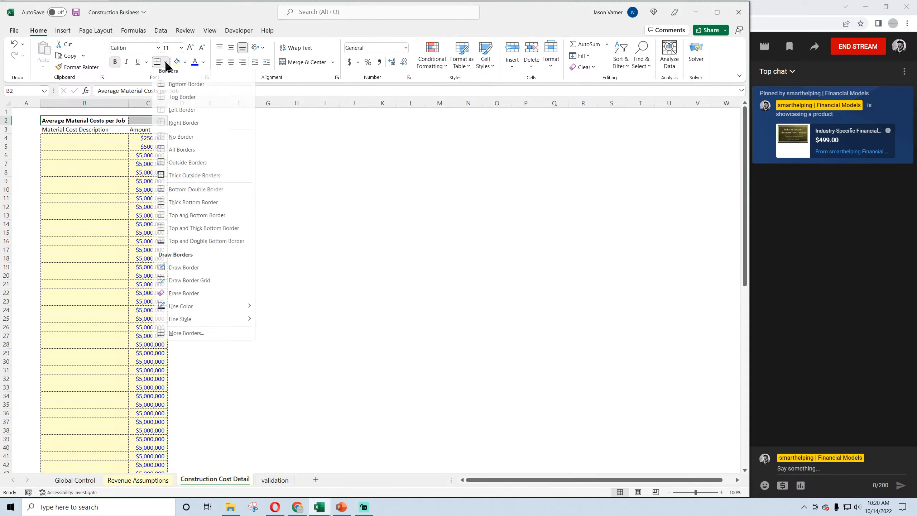
{"action": "left_click", "coordinate": [183, 140]}
{"action": "left_click", "coordinate": [165, 62]}
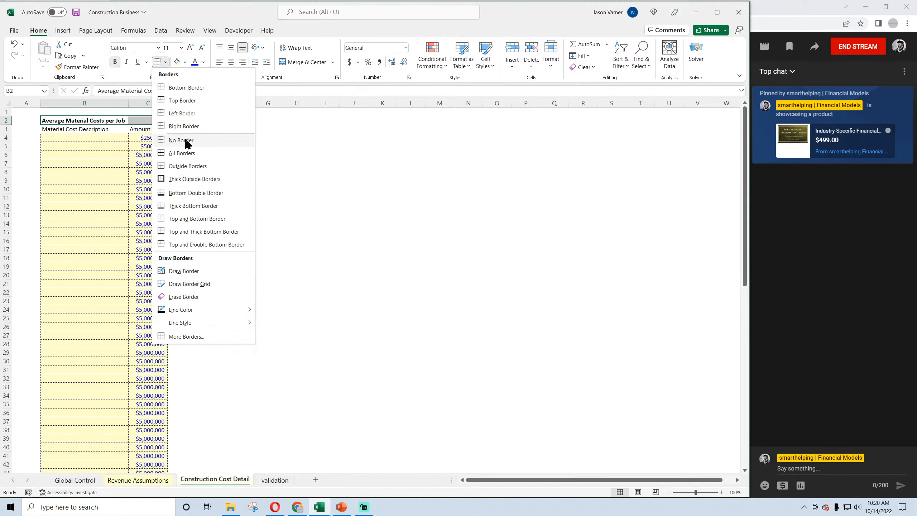
{"action": "left_click", "coordinate": [193, 206]}
{"action": "left_click", "coordinate": [268, 207]}
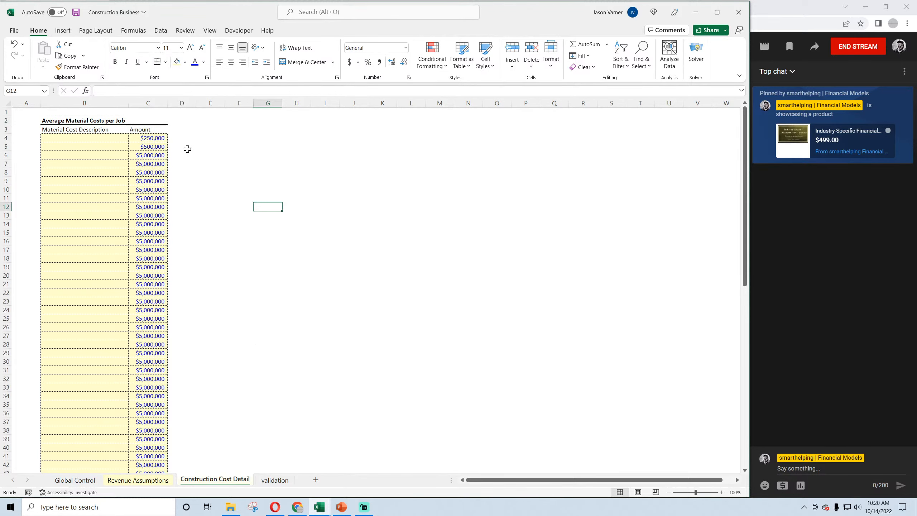
Enter "Item 1" in B4 and "Item 2" in B5 as the first material descriptions
{"action": "left_click", "coordinate": [97, 140]}
{"action": "type", "text": "Item"}
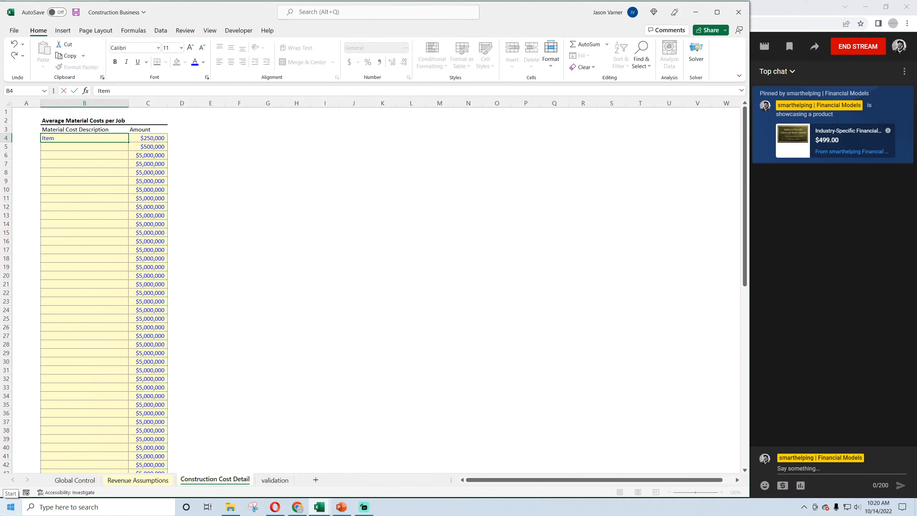
{"action": "type", "text": " 1"}
{"action": "key", "text": "Return"}
{"action": "type", "text": "Item 2"}
{"action": "key", "text": "Return"}
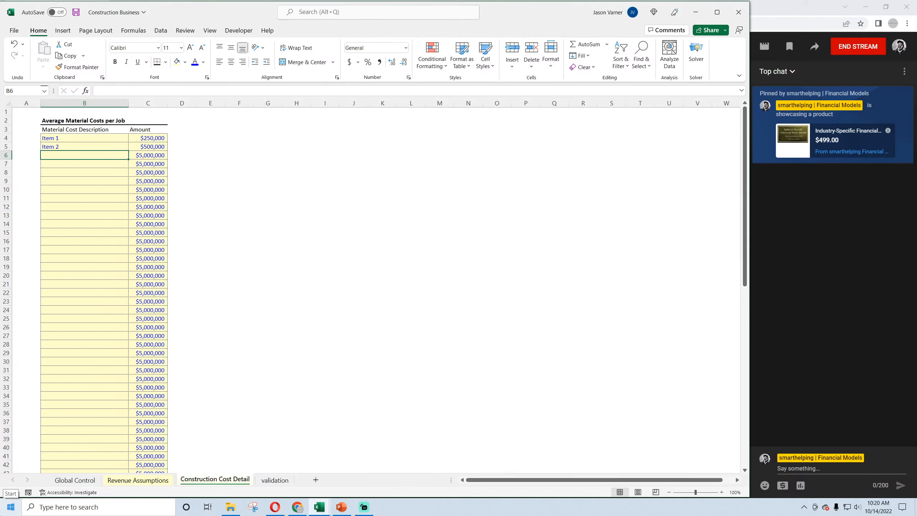
Fill the item series down column B through Item 82 and copy the $500,000 amount from C5 down to C85
{"action": "left_click_drag", "start_coordinate": [108, 138], "coordinate": [158, 470]}
{"action": "double_click", "coordinate": [128, 151]}
{"action": "left_click", "coordinate": [158, 146]}
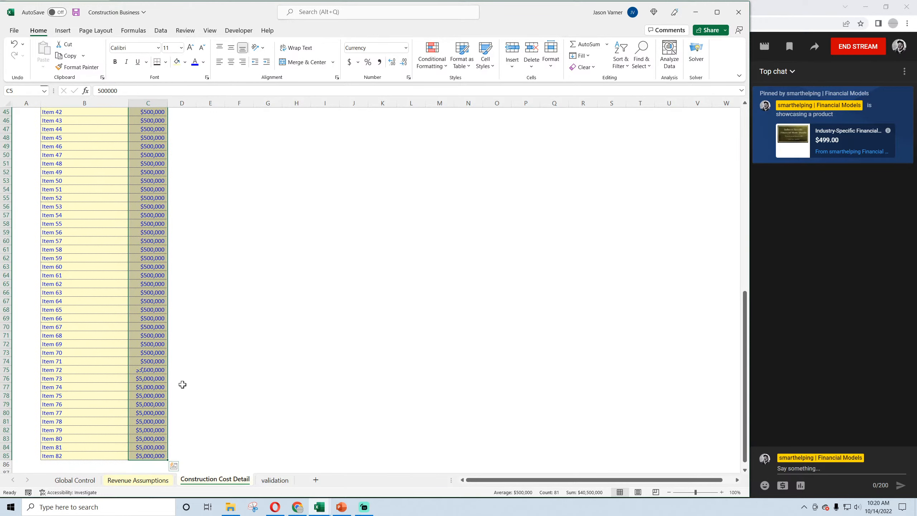
{"action": "scroll", "coordinate": [182, 376], "scroll_direction": "up", "scroll_amount": 15}
Insert a row above Item 1 and label its description cell B4 "TOTAL"
{"action": "right_click", "coordinate": [8, 138]}
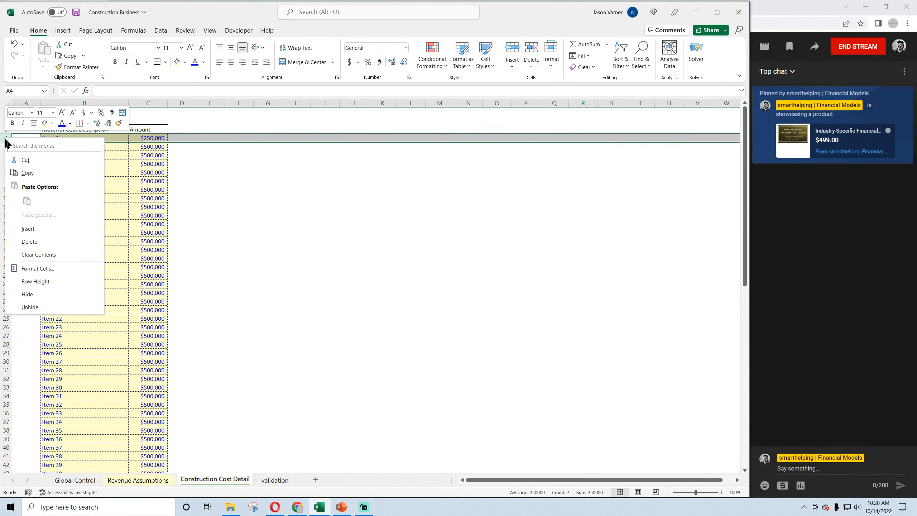
{"action": "left_click", "coordinate": [31, 231]}
{"action": "left_click", "coordinate": [73, 138]}
{"action": "type", "text": "TOTAL"}
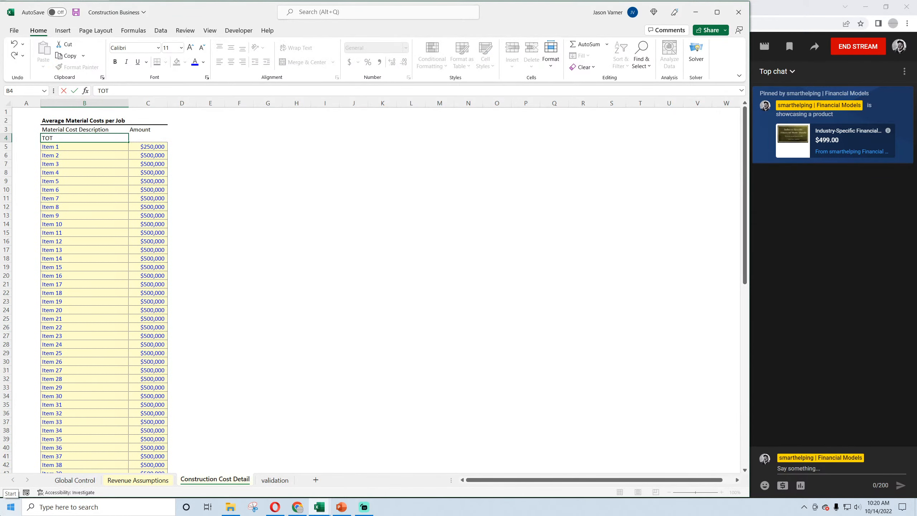
{"action": "key", "text": "Return"}
Total the item amounts C5:C86 in cell C4 with a SUM formula
{"action": "key", "text": "Up"}
{"action": "key", "text": "Right"}
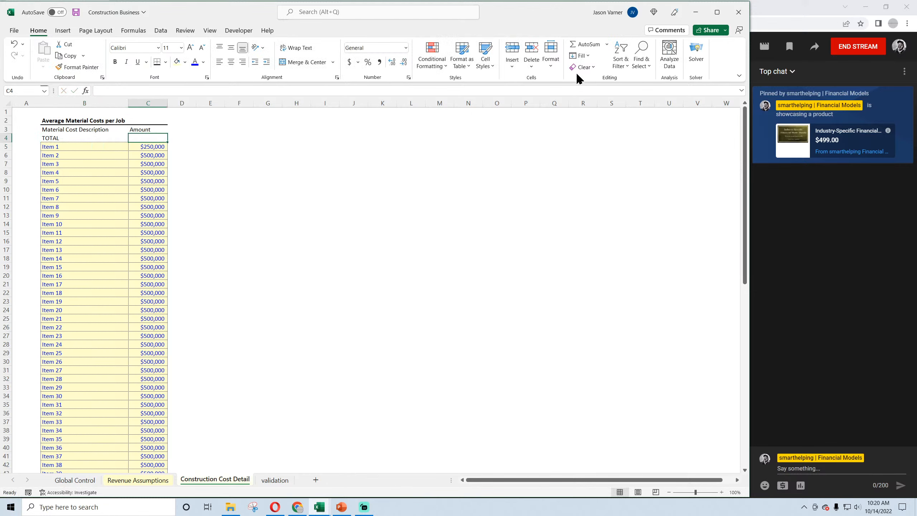
{"action": "left_click", "coordinate": [584, 45]}
{"action": "left_click_drag", "start_coordinate": [128, 147], "coordinate": [136, 467]}
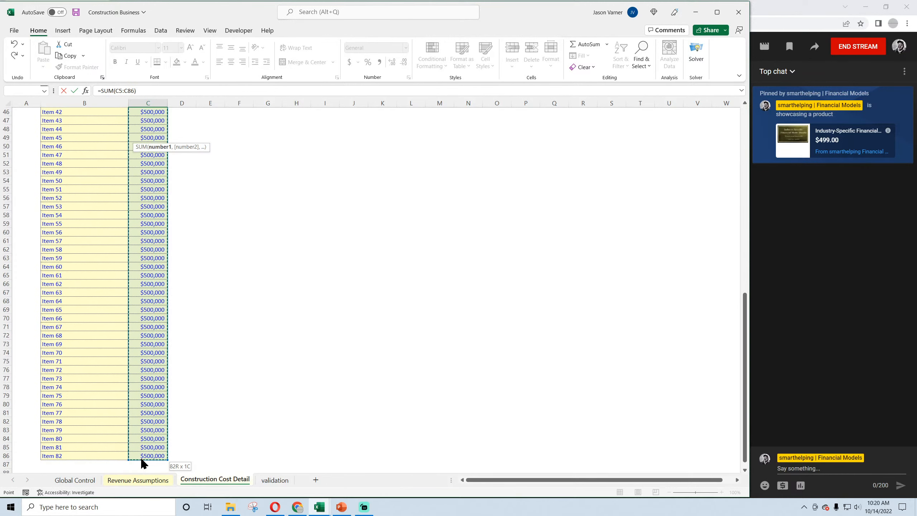
{"action": "key", "text": "Return"}
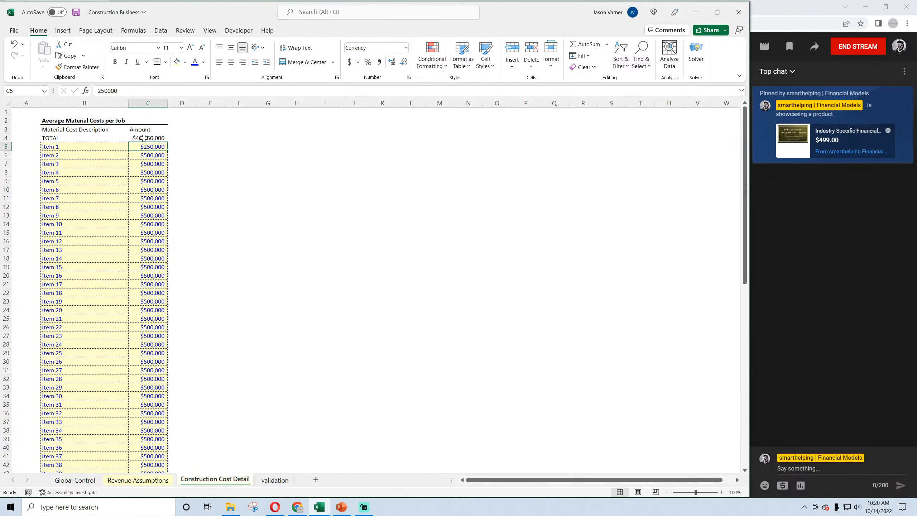
Make the TOTAL row cells B4:C4 bold and give them a thick bottom border
{"action": "left_click_drag", "start_coordinate": [144, 138], "coordinate": [84, 138]}
{"action": "left_click", "coordinate": [157, 61]}
{"action": "left_click", "coordinate": [115, 62]}
{"action": "left_click", "coordinate": [268, 233]}
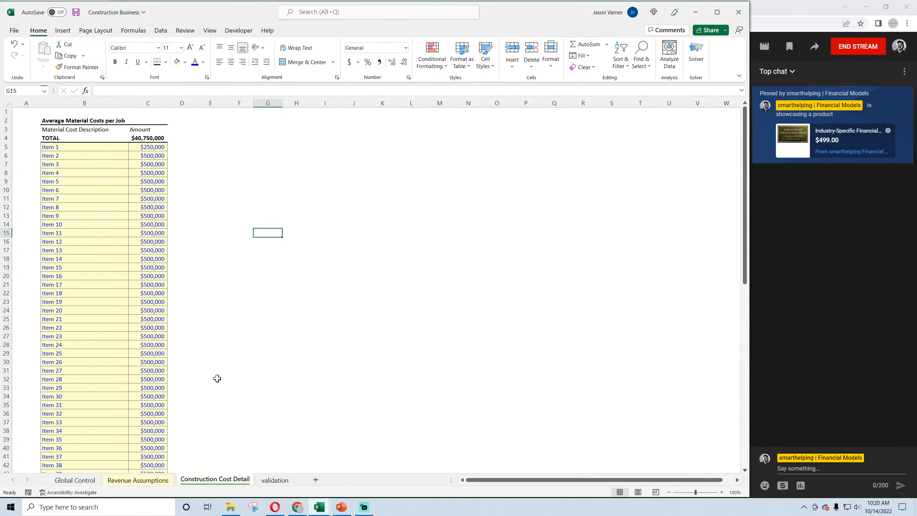
Check the Average Materials Cost per Job input on the Revenue Assumptions sheet, save the workbook, and return to Construction Cost Detail
{"action": "left_click", "coordinate": [138, 480]}
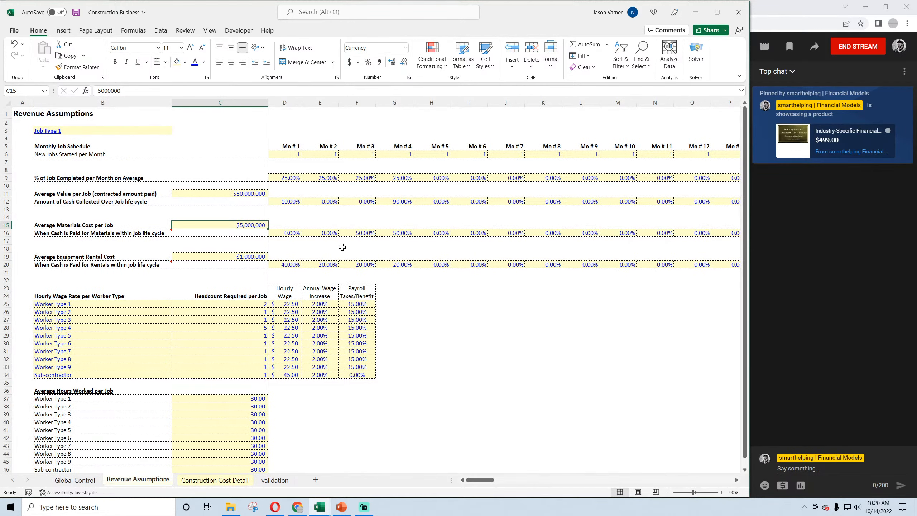
{"action": "left_click", "coordinate": [329, 219]}
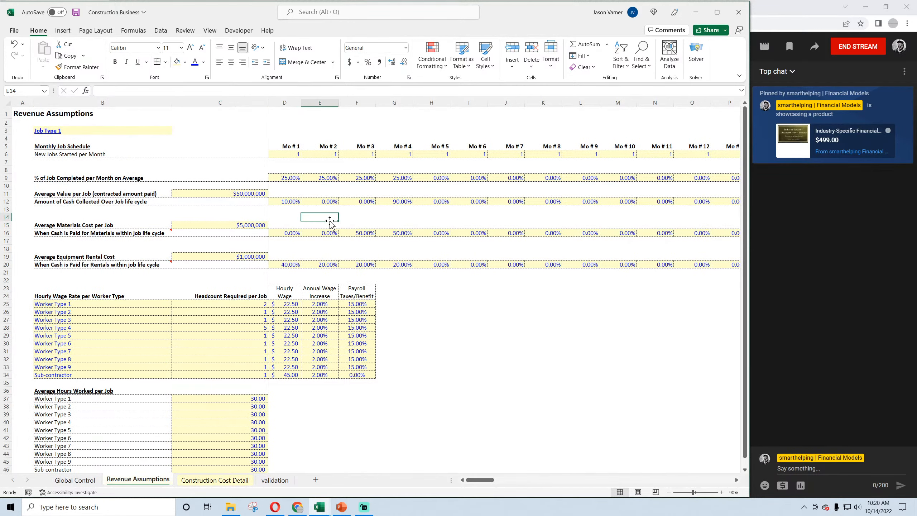
{"action": "left_click", "coordinate": [76, 13]}
{"action": "left_click", "coordinate": [231, 480]}
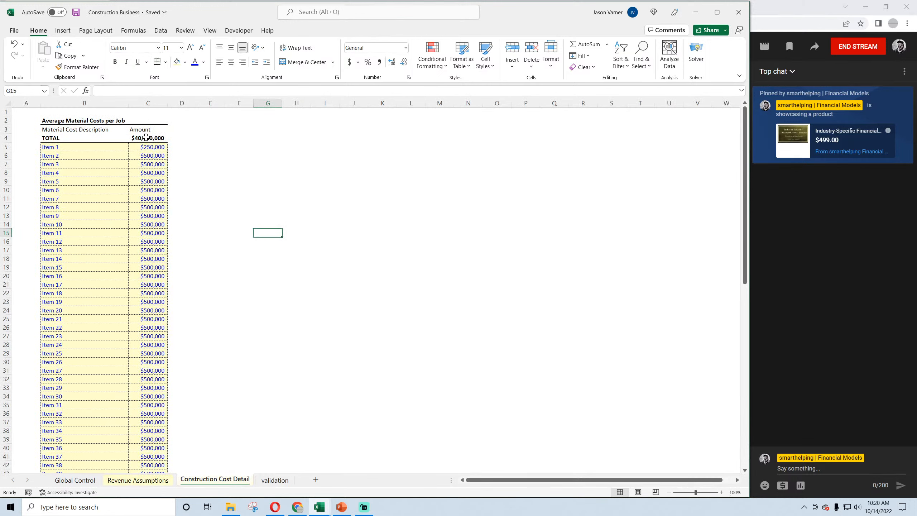
Set the Item 1 amount in C5 to $10,000 and fill it down through Item 82
{"action": "left_click", "coordinate": [149, 148]}
{"action": "type", "text": "10000"}
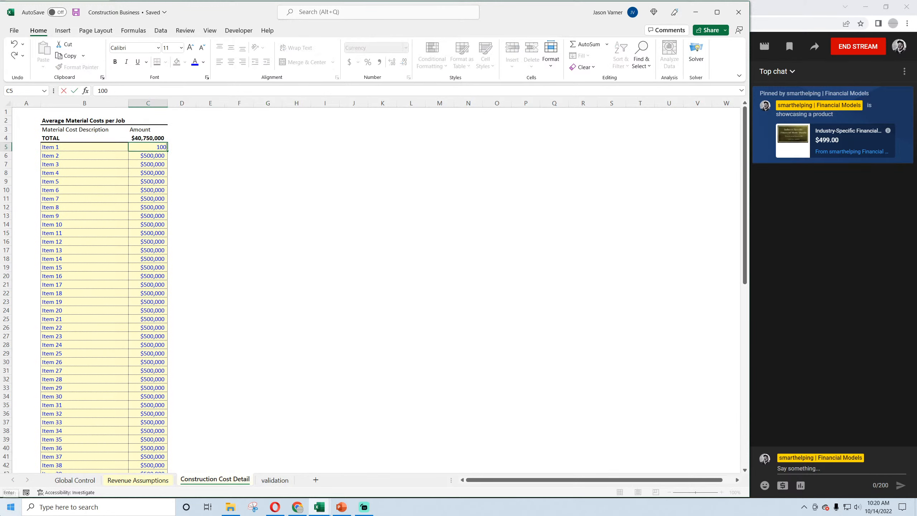
{"action": "key", "text": "Return"}
{"action": "left_click", "coordinate": [154, 148]}
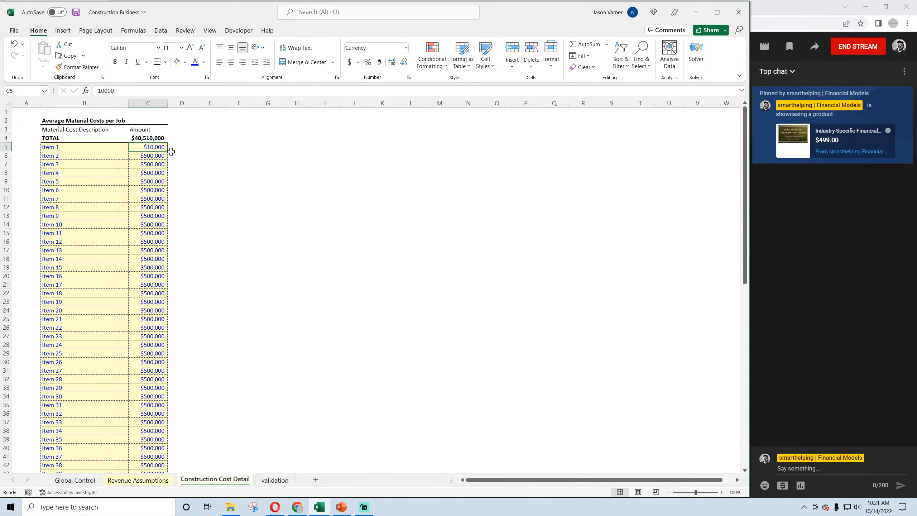
{"action": "double_click", "coordinate": [168, 151]}
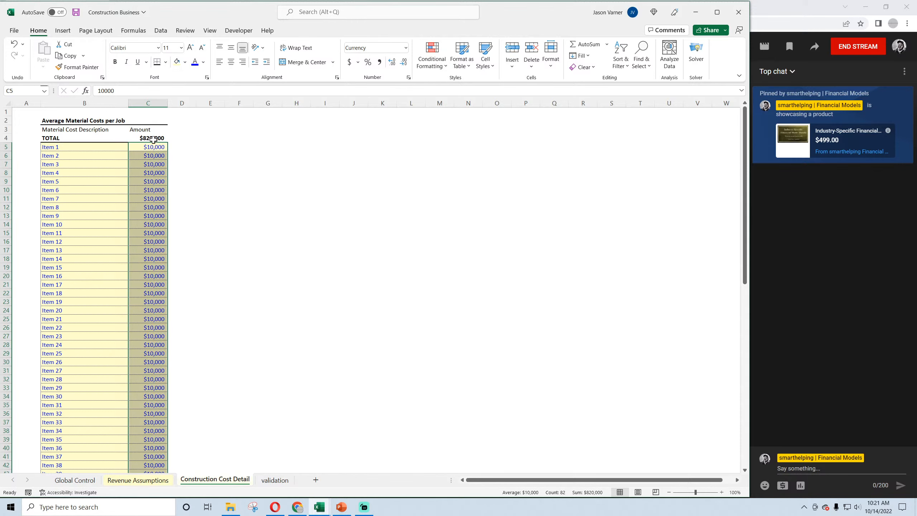
Right-align the "Amount" heading in C3 and save the workbook
{"action": "left_click", "coordinate": [147, 130]}
{"action": "left_click", "coordinate": [243, 62]}
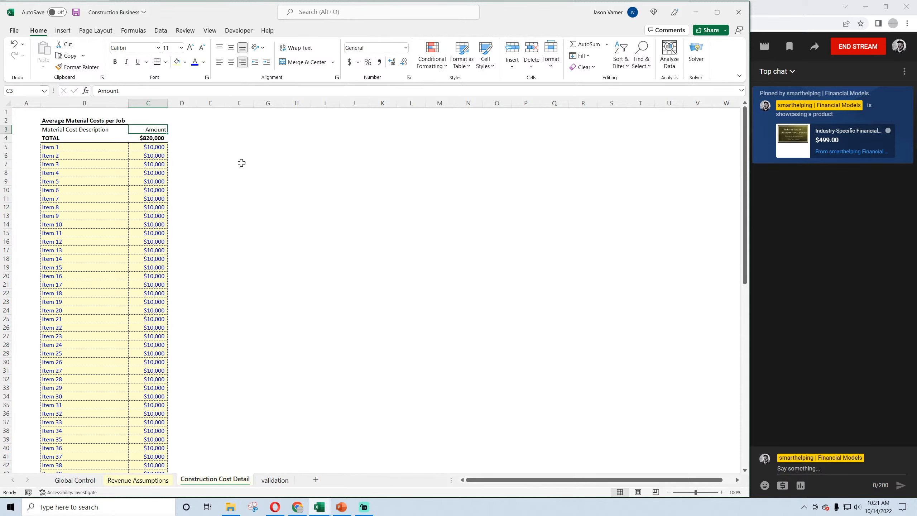
{"action": "left_click", "coordinate": [154, 481]}
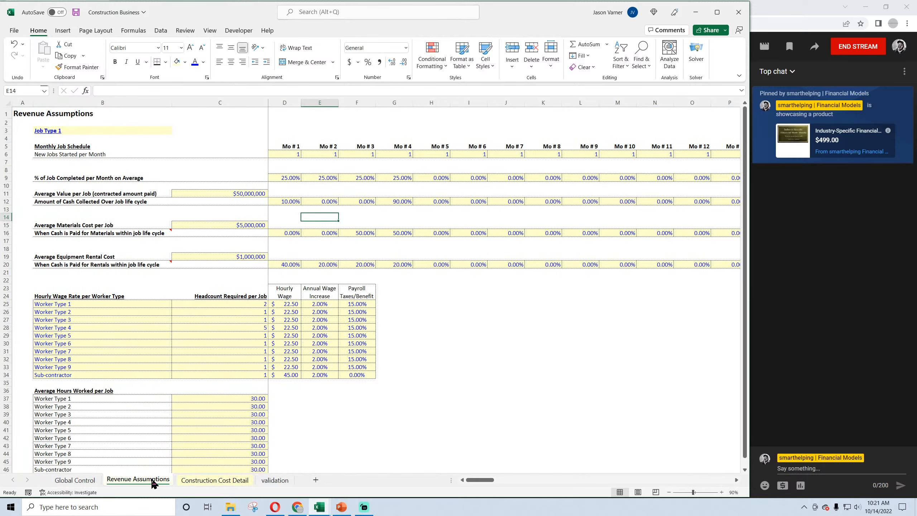
{"action": "left_click", "coordinate": [201, 482]}
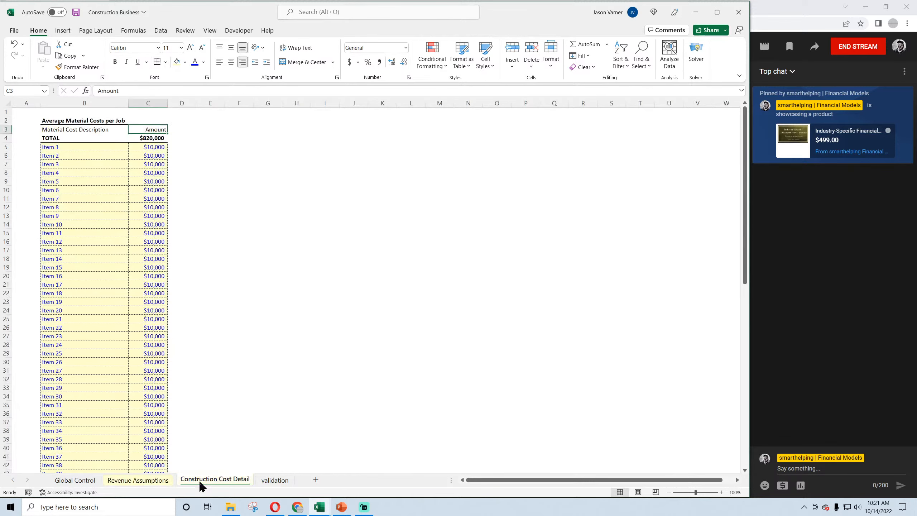
{"action": "left_click", "coordinate": [153, 147]}
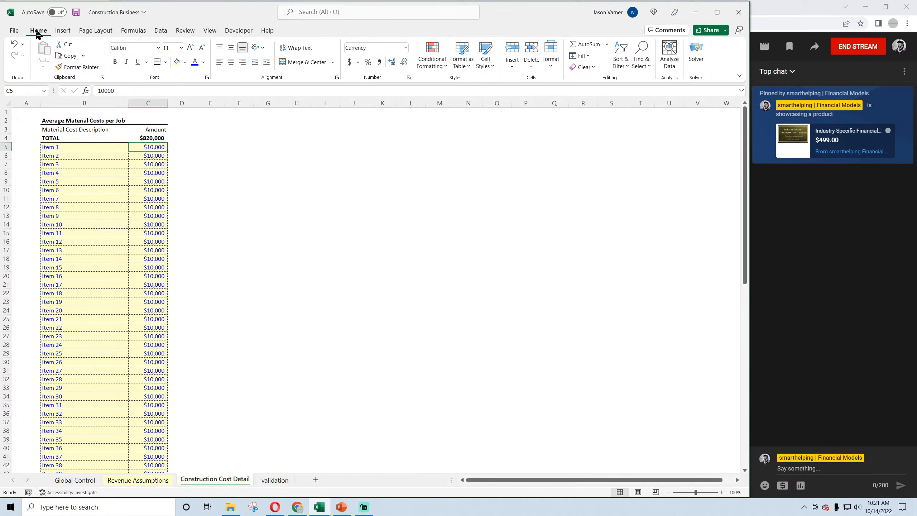
{"action": "left_click", "coordinate": [76, 12]}
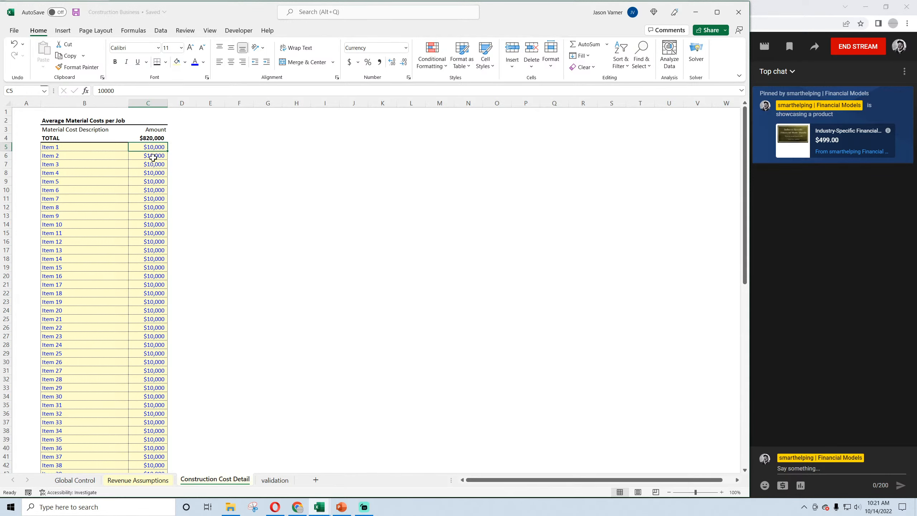
Format the Average Materials Cost per Job cell C15 on Revenue Assumptions with a light gray fill and black font
{"action": "left_click", "coordinate": [158, 138]}
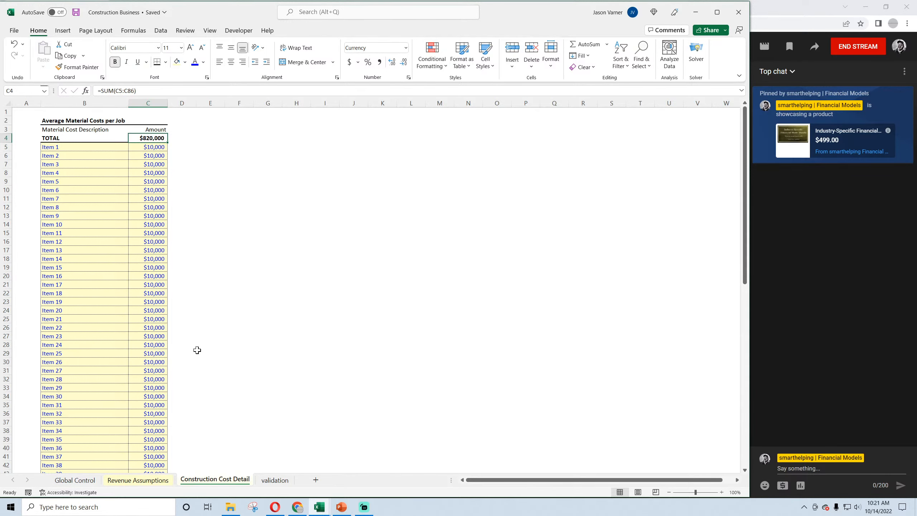
{"action": "left_click", "coordinate": [152, 481]}
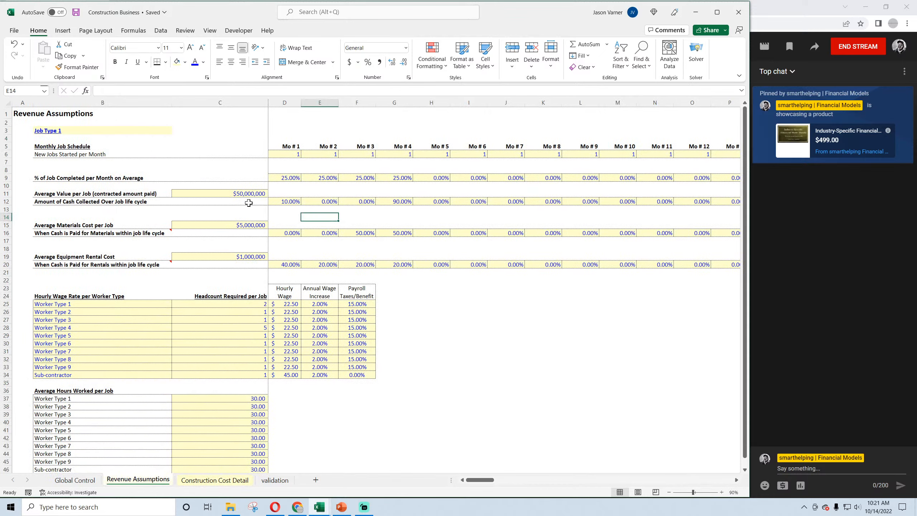
{"action": "left_click", "coordinate": [246, 223]}
{"action": "left_click", "coordinate": [185, 62]}
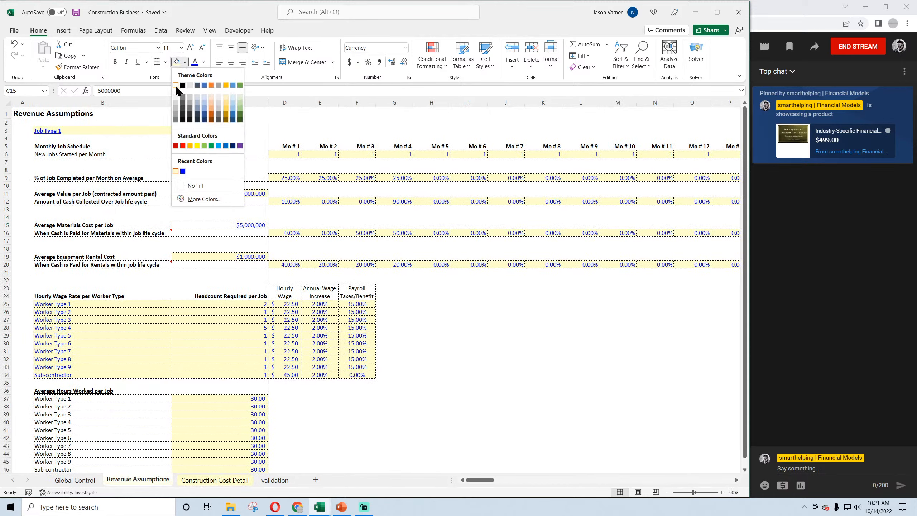
{"action": "left_click", "coordinate": [176, 96]}
{"action": "left_click", "coordinate": [203, 62]}
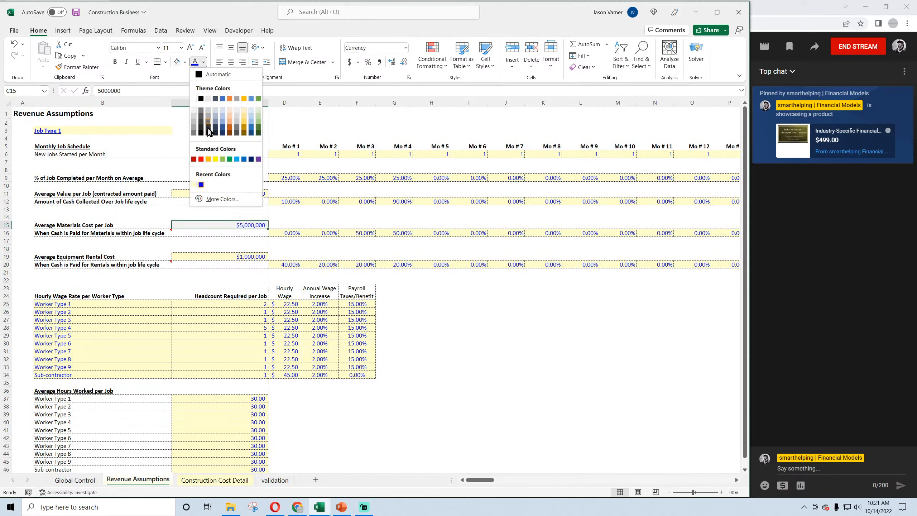
{"action": "left_click", "coordinate": [201, 99]}
Link Average Materials Cost per Job in C15 to the material cost total in C4 of Construction Cost Detail
{"action": "left_click", "coordinate": [585, 44]}
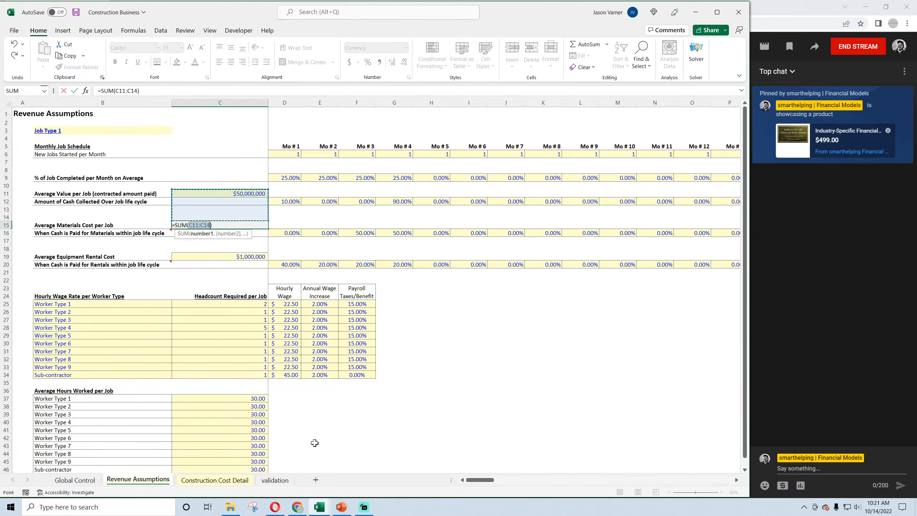
{"action": "key", "text": "Escape"}
{"action": "type", "text": "="}
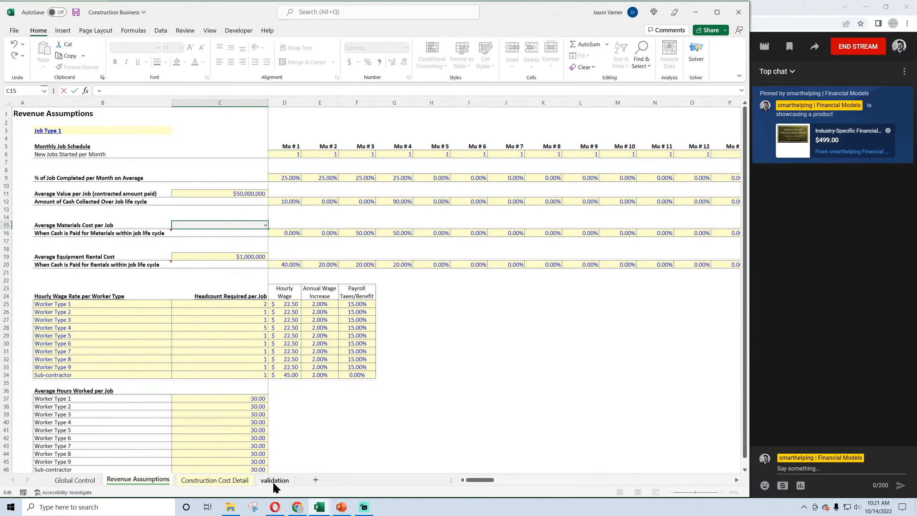
{"action": "left_click", "coordinate": [215, 479]}
{"action": "left_click", "coordinate": [154, 139]}
{"action": "key", "text": "Return"}
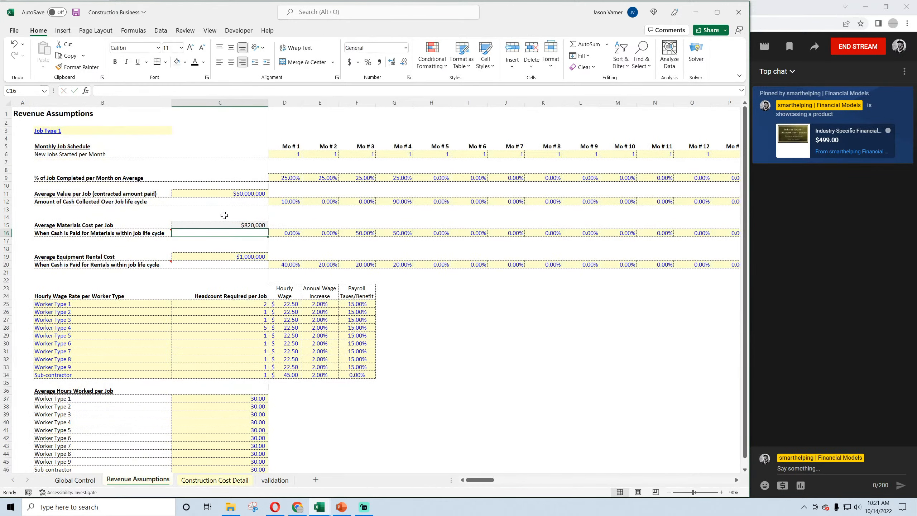
Copy columns B:C of Construction Cost Detail and paste them at column E as a second cost table
{"action": "left_click", "coordinate": [215, 480]}
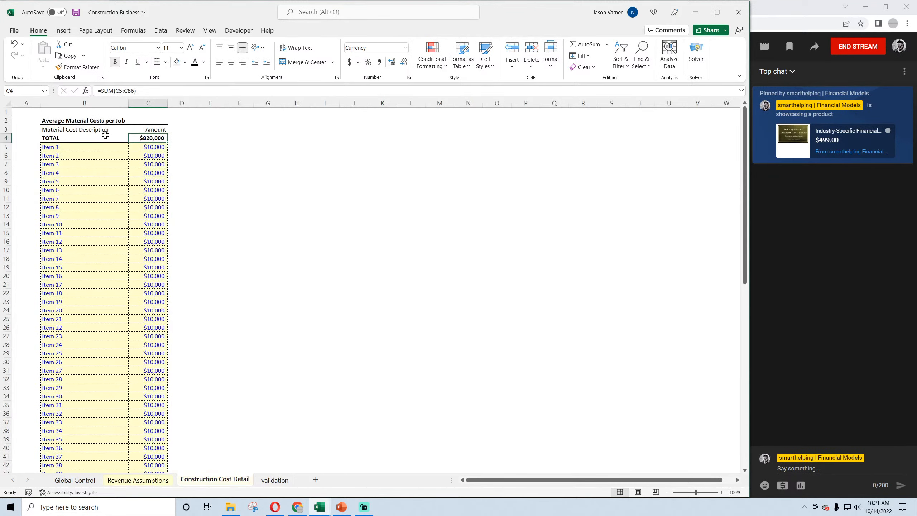
{"action": "left_click_drag", "start_coordinate": [78, 103], "coordinate": [148, 103]}
{"action": "right_click", "coordinate": [148, 101]}
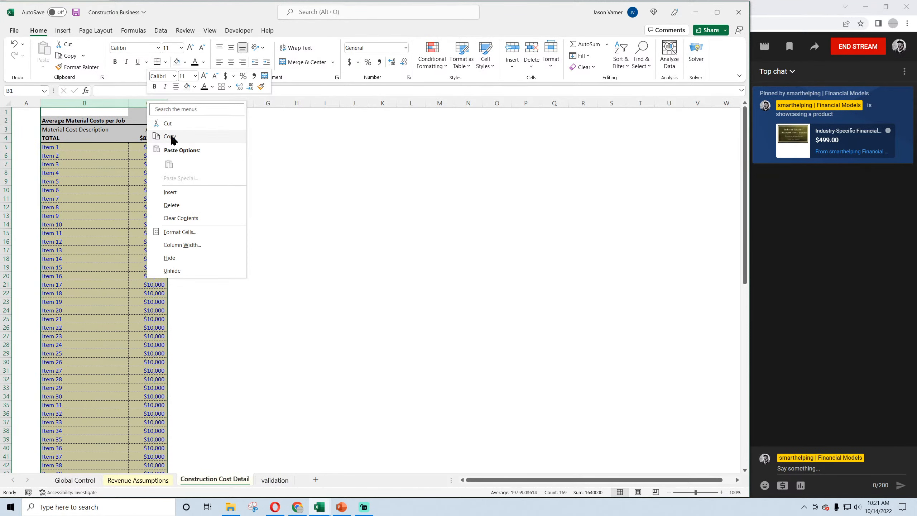
{"action": "left_click", "coordinate": [170, 137]}
{"action": "right_click", "coordinate": [217, 102]}
{"action": "left_click", "coordinate": [240, 161]}
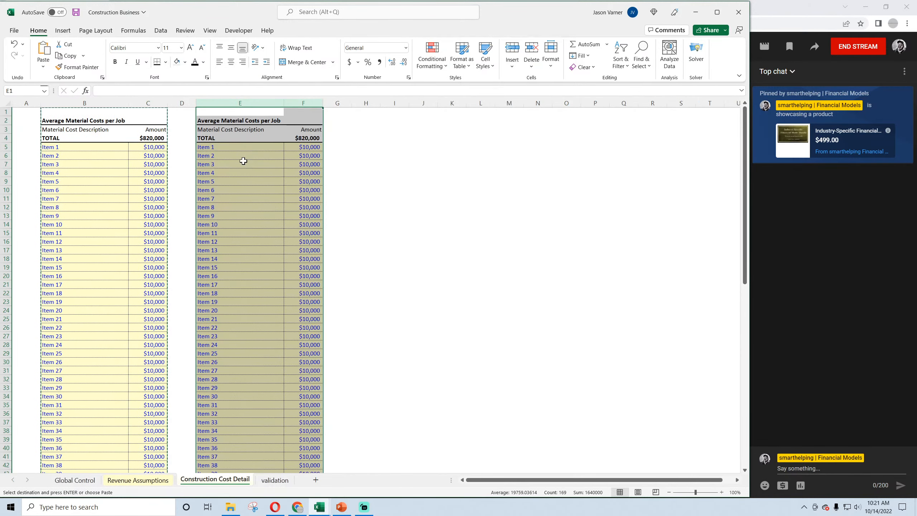
Change the second table's title in E2 to "Average Equipment Rental Costs per Job"
{"action": "left_click", "coordinate": [252, 119]}
{"action": "double_click", "coordinate": [252, 120]}
{"action": "left_click_drag", "start_coordinate": [220, 121], "coordinate": [242, 120]}
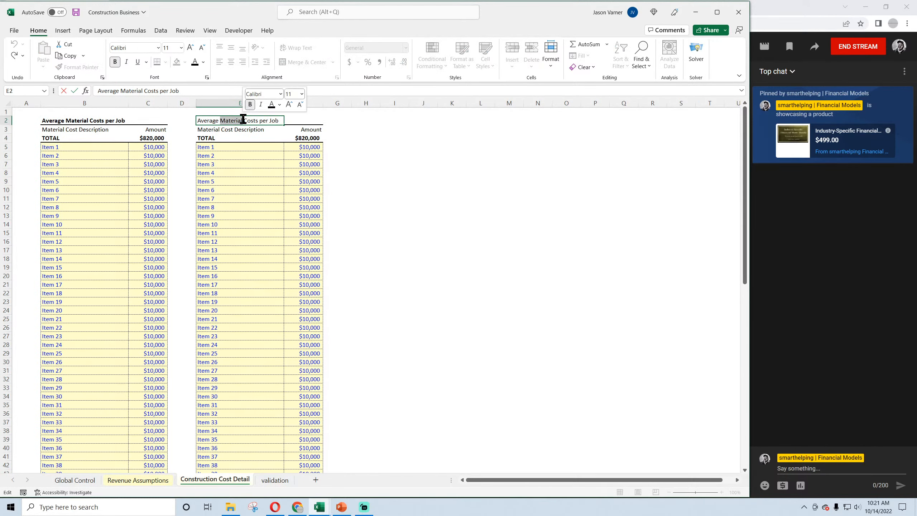
{"action": "type", "text": "Equipment R"}
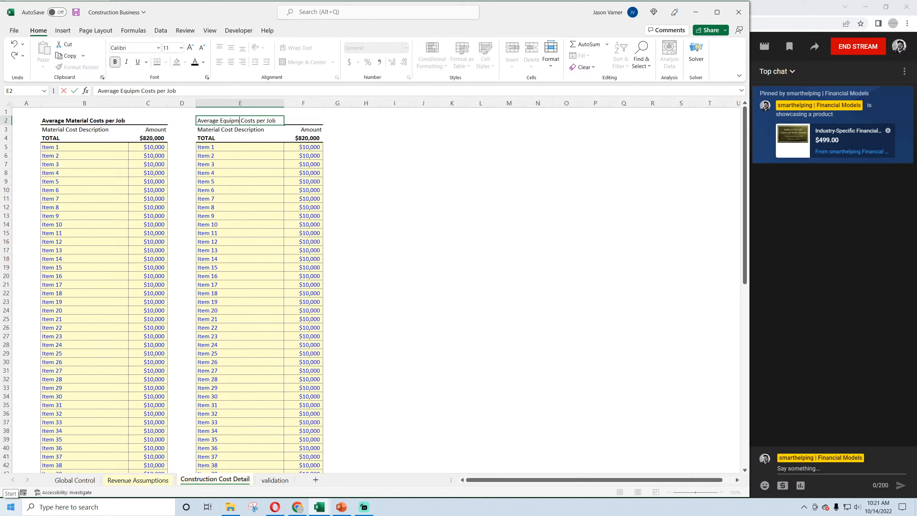
{"action": "type", "text": "ental"}
{"action": "key", "text": "Return"}
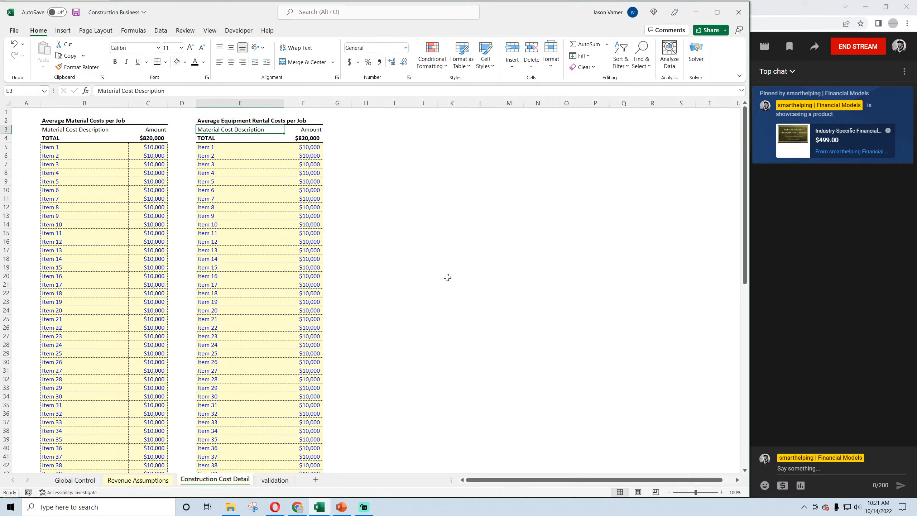
Change the heading in E3 to "Equipment Description" and widen the spacer column D between the two tables
{"action": "type", "text": "Equipmen"}
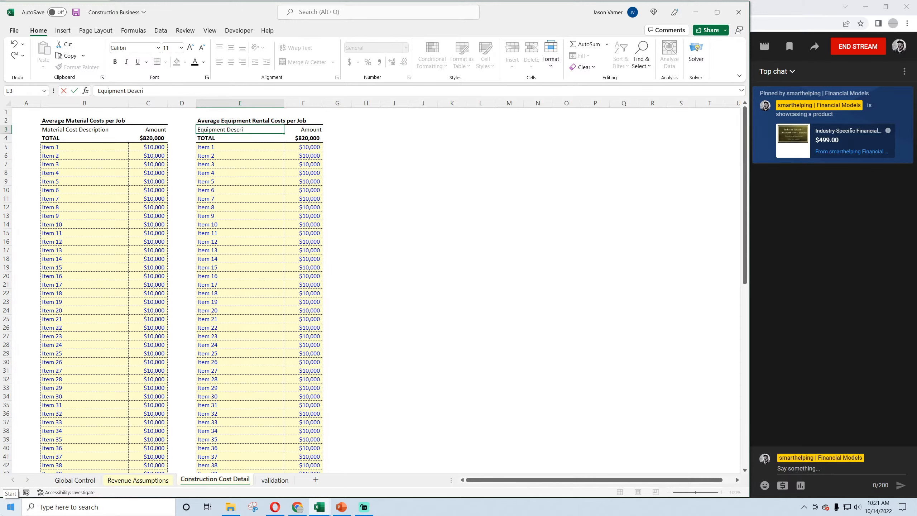
{"action": "key", "text": "Return"}
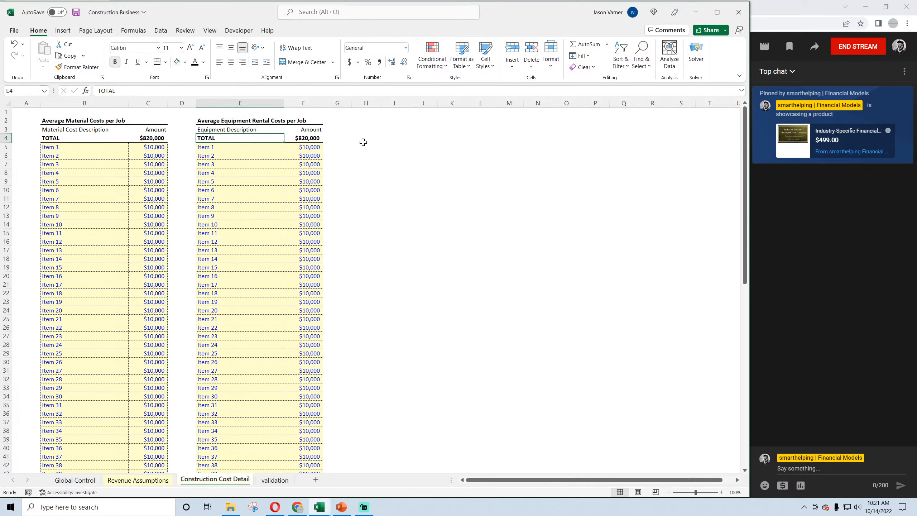
{"action": "left_click_drag", "start_coordinate": [199, 103], "coordinate": [237, 105]}
{"action": "left_click", "coordinate": [435, 190]}
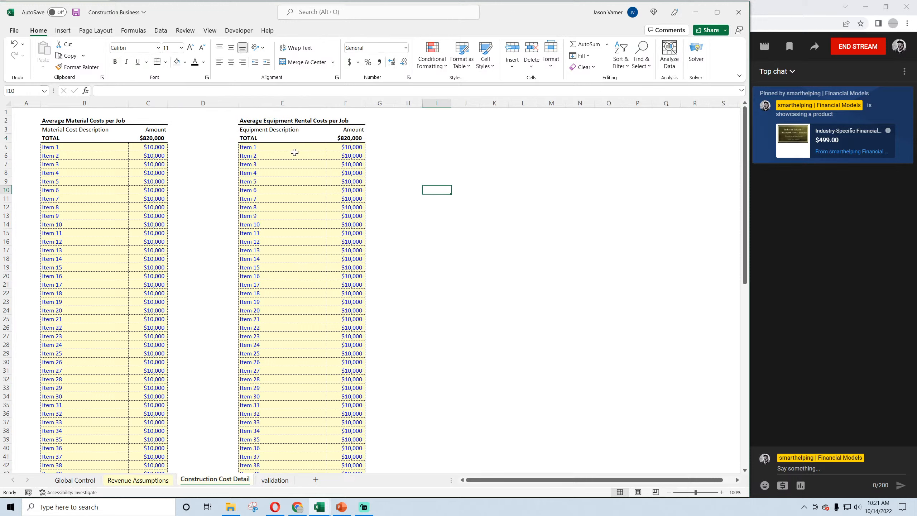
Review the first equipment item's description and amount cells, and save the workbook
{"action": "left_click", "coordinate": [293, 148]}
{"action": "left_click", "coordinate": [344, 147]}
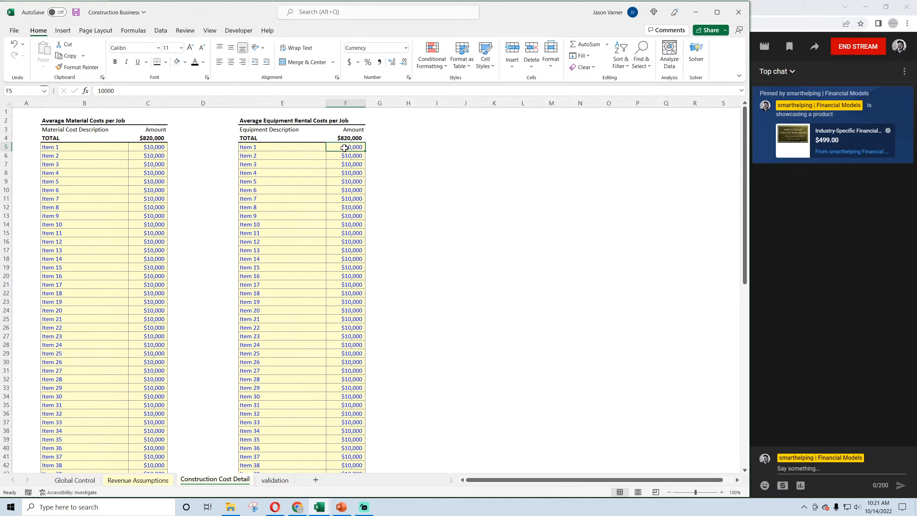
{"action": "left_click", "coordinate": [271, 146]}
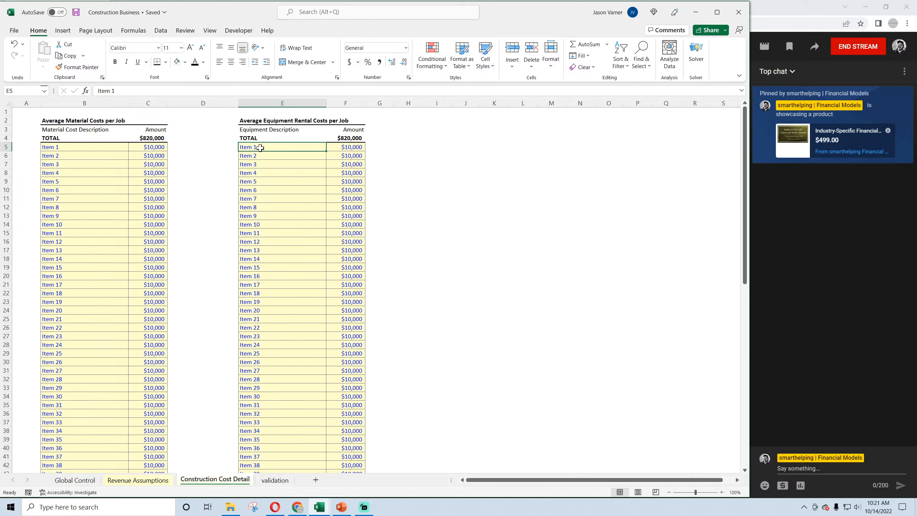
{"action": "left_click", "coordinate": [349, 148]}
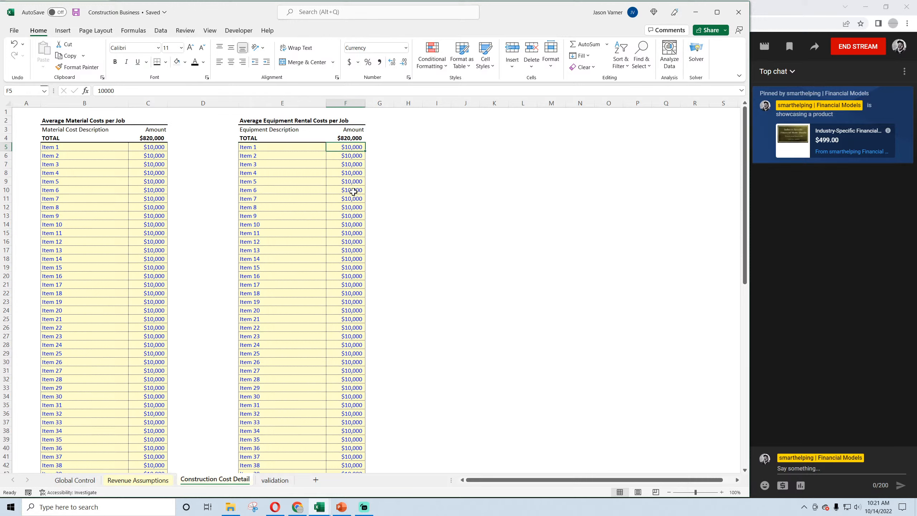
{"action": "left_click", "coordinate": [76, 12]}
Examine the material and equipment item lists down to their last rows
{"action": "key", "text": "Down"}
{"action": "key", "text": "Down"}
{"action": "key", "text": "Down"}
{"action": "key", "text": "Down"}
{"action": "key", "text": "Down"}
{"action": "key", "text": "Down"}
{"action": "key", "text": "Down"}
{"action": "key", "text": "Down"}
{"action": "key", "text": "Down"}
{"action": "key", "text": "Down"}
{"action": "scroll", "coordinate": [260, 212], "scroll_direction": "down", "scroll_amount": 20}
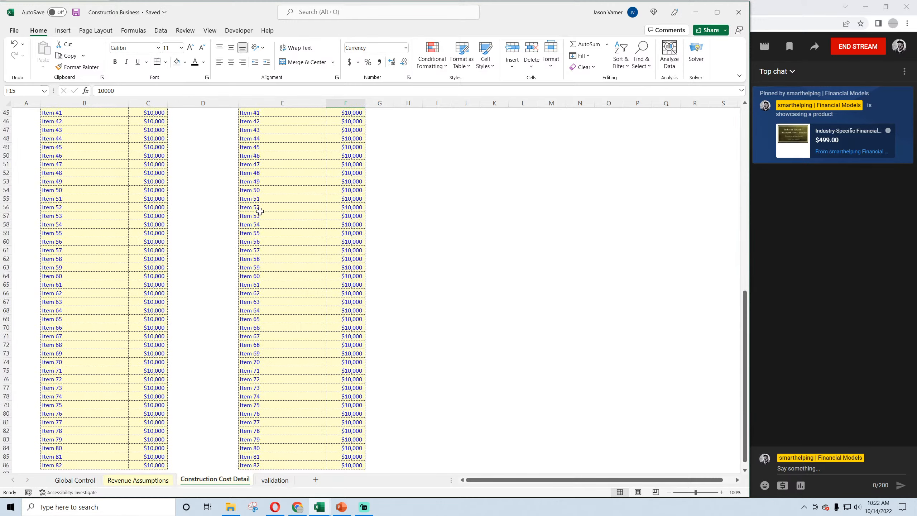
Freeze the title, heading and TOTAL rows above row 5 on the Construction Cost Detail sheet
{"action": "left_click", "coordinate": [259, 178]}
{"action": "scroll", "coordinate": [282, 253], "scroll_direction": "up", "scroll_amount": 20}
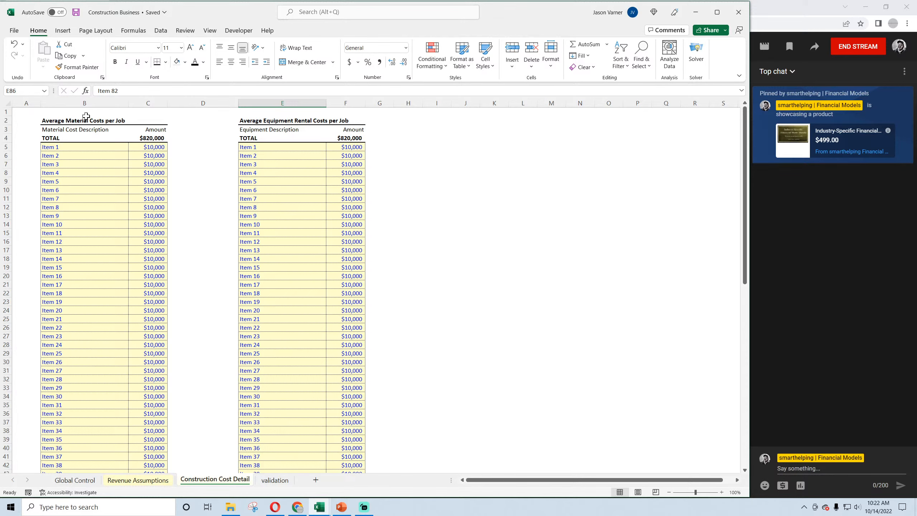
{"action": "left_click", "coordinate": [77, 14]}
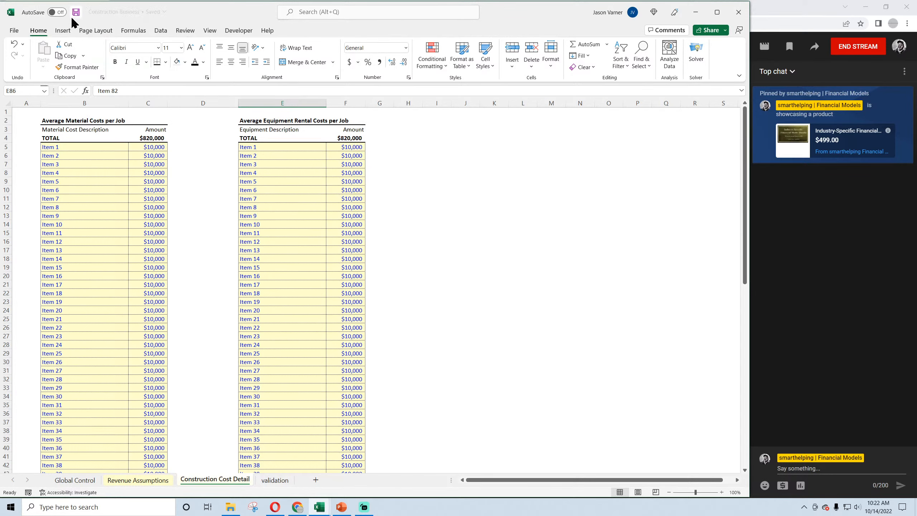
{"action": "left_click", "coordinate": [6, 137]}
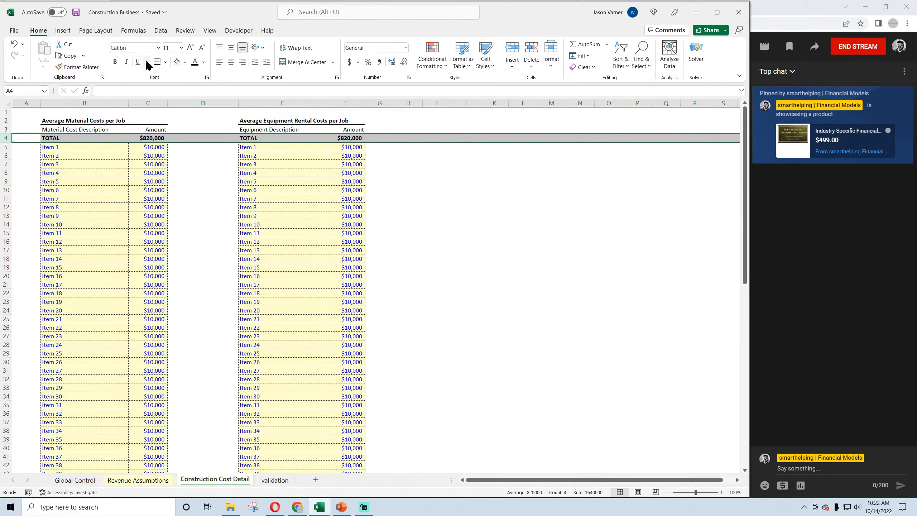
{"action": "left_click", "coordinate": [6, 146]}
{"action": "left_click", "coordinate": [210, 32]}
{"action": "left_click", "coordinate": [456, 58]}
{"action": "left_click", "coordinate": [484, 90]}
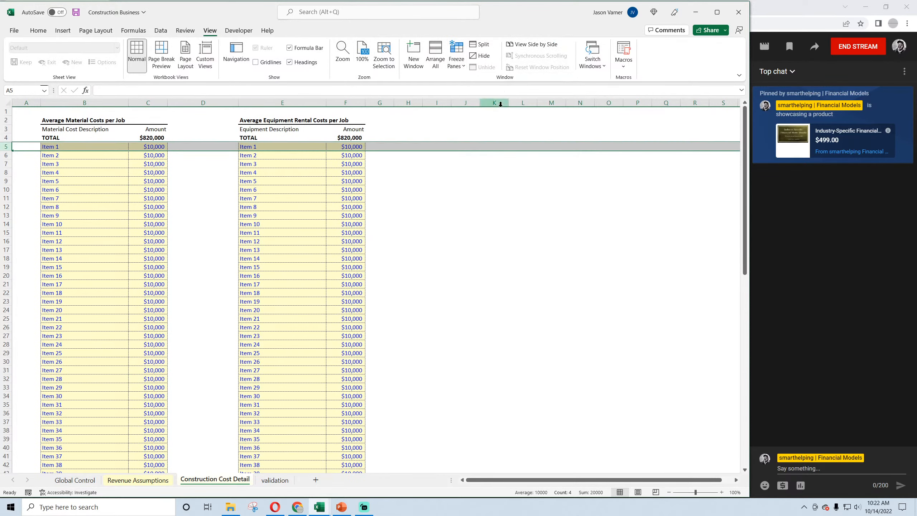
Check that the frozen rows hold while viewing the item lists, and save the workbook
{"action": "left_click", "coordinate": [494, 218]}
{"action": "scroll", "coordinate": [290, 258], "scroll_direction": "down", "scroll_amount": 15}
{"action": "scroll", "coordinate": [290, 259], "scroll_direction": "down", "scroll_amount": 12}
{"action": "scroll", "coordinate": [282, 266], "scroll_direction": "up", "scroll_amount": 20}
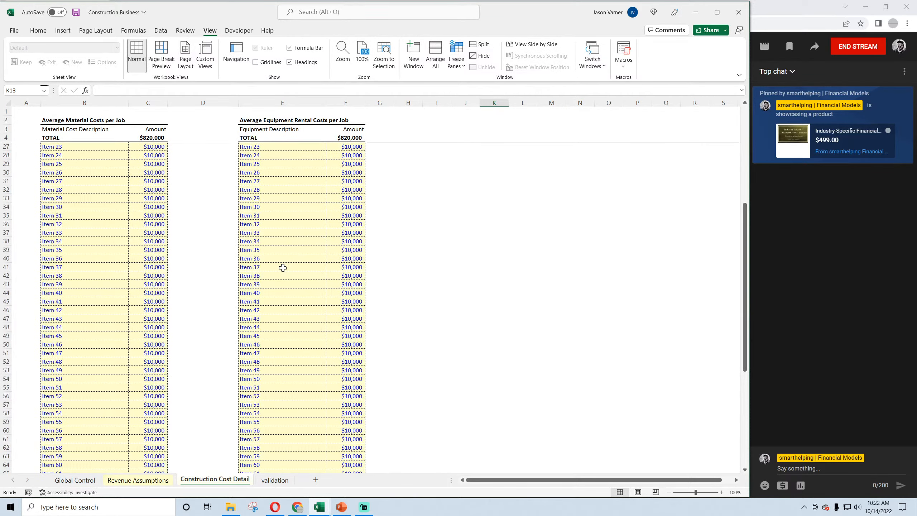
{"action": "left_click", "coordinate": [38, 32]}
{"action": "left_click", "coordinate": [76, 12]}
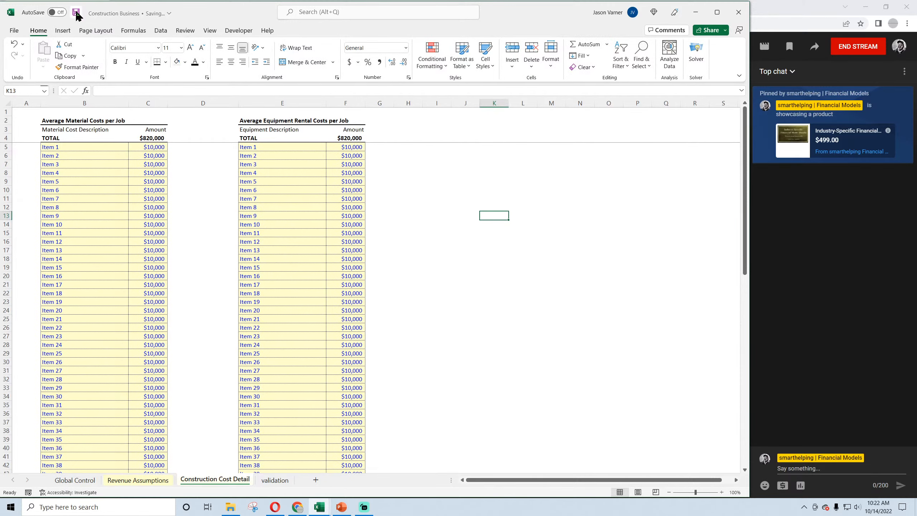
Copy the Average Materials Cost per Job cell C15 onto the Average Equipment Rental Cost cell C19 in Revenue Assumptions
{"action": "left_click", "coordinate": [138, 480]}
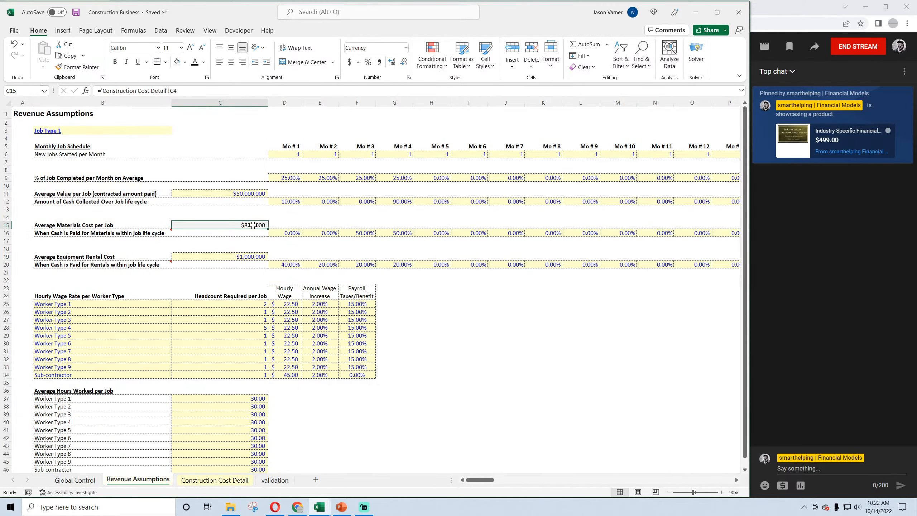
{"action": "right_click", "coordinate": [253, 225]}
{"action": "left_click", "coordinate": [274, 248]}
{"action": "right_click", "coordinate": [253, 258]}
{"action": "left_click", "coordinate": [266, 289]}
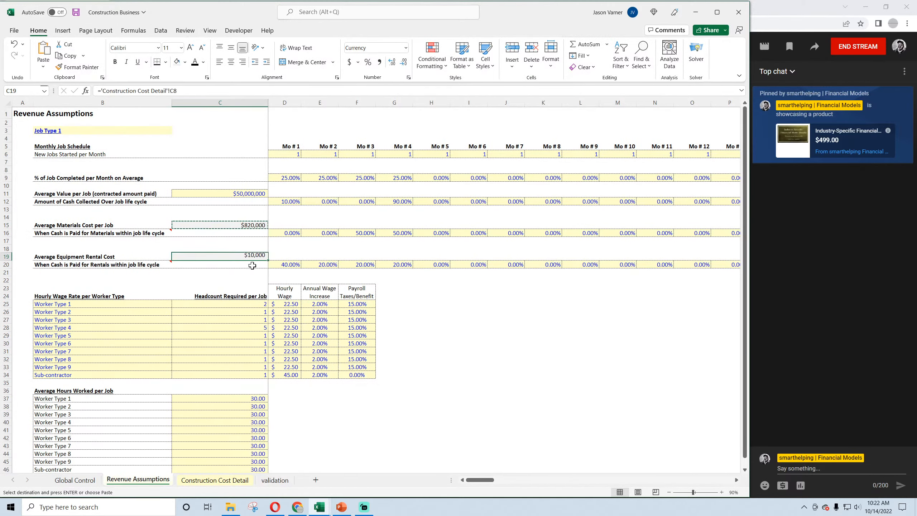
Link the Average Equipment Rental Cost in C19 to the equipment TOTAL in cell F4 of Construction Cost Detail
{"action": "type", "text": "="}
{"action": "left_click", "coordinate": [215, 480]}
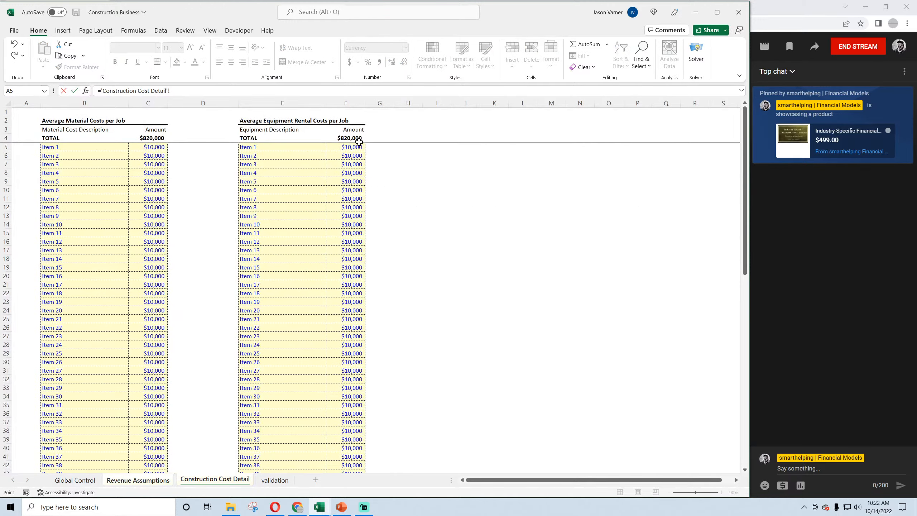
{"action": "left_click", "coordinate": [359, 146]}
{"action": "key", "text": "Return"}
Set every equipment rental amount from F5 down to Item 82 to $5,000 on Construction Cost Detail, and save the workbook
{"action": "left_click", "coordinate": [224, 480]}
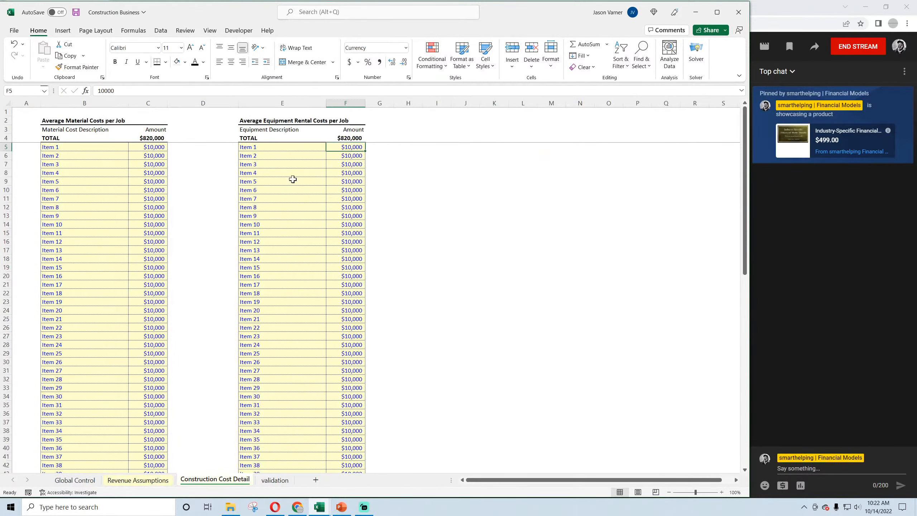
{"action": "type", "text": "5000"}
{"action": "key", "text": "Return"}
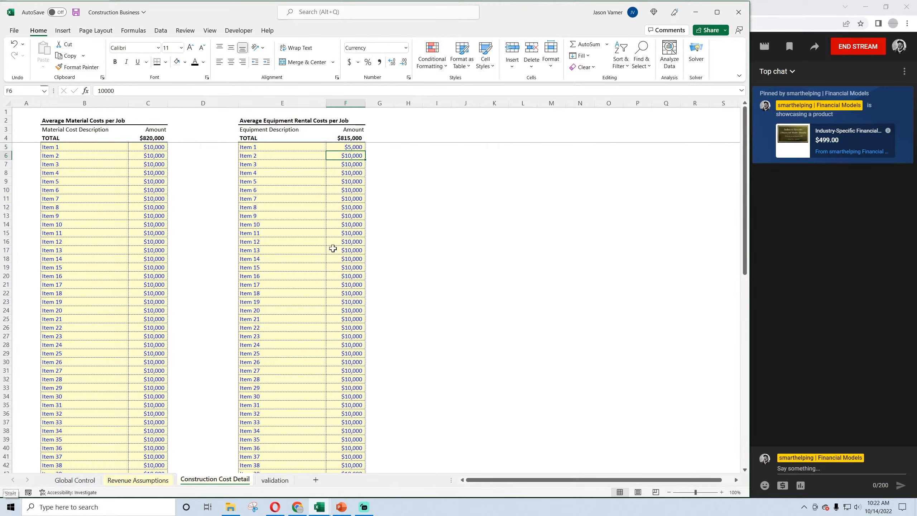
{"action": "left_click", "coordinate": [347, 147]}
{"action": "double_click", "coordinate": [365, 152]}
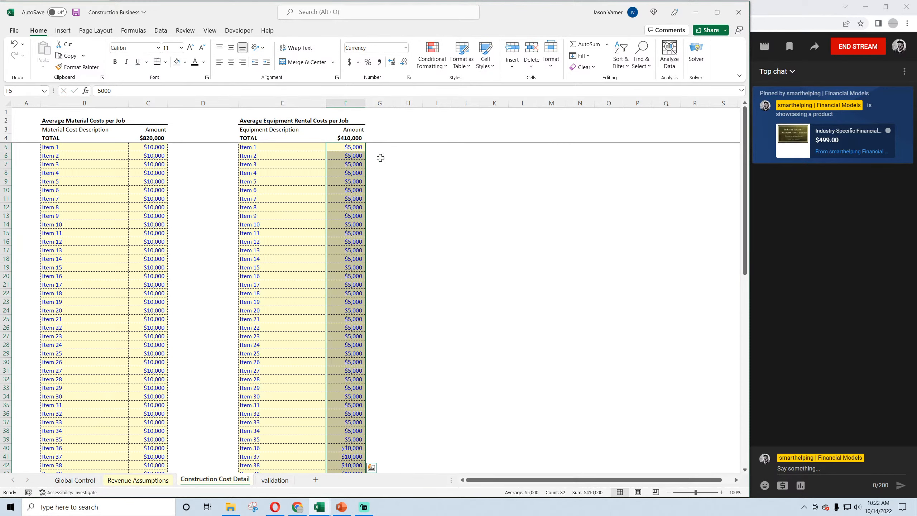
{"action": "left_click", "coordinate": [76, 12]}
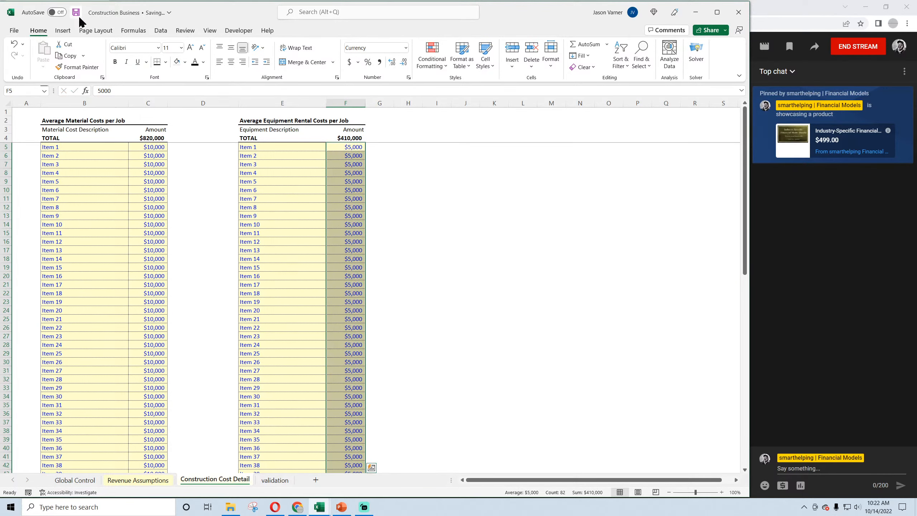
Check the linked Average Equipment Rental Cost in C19 on Revenue Assumptions, and save the workbook
{"action": "left_click", "coordinate": [138, 480]}
{"action": "left_click", "coordinate": [226, 256]}
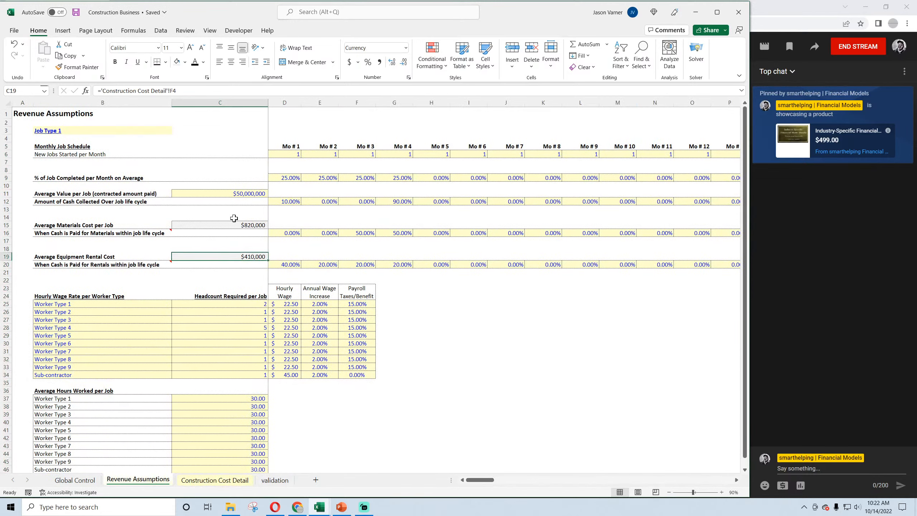
{"action": "left_click", "coordinate": [287, 264]}
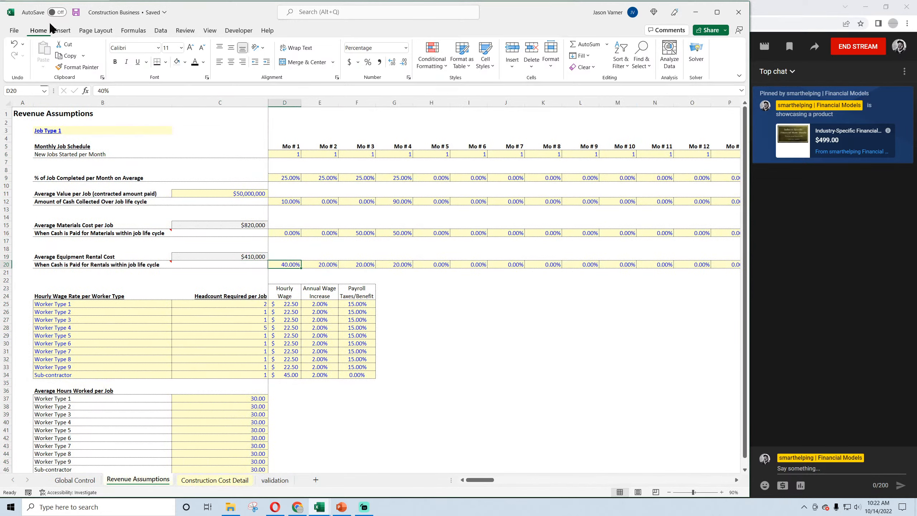
{"action": "left_click", "coordinate": [76, 11]}
Compare the monthly rental cash-payment percentages in row 20 with the job completion percentages in row 9
{"action": "left_click", "coordinate": [120, 257]}
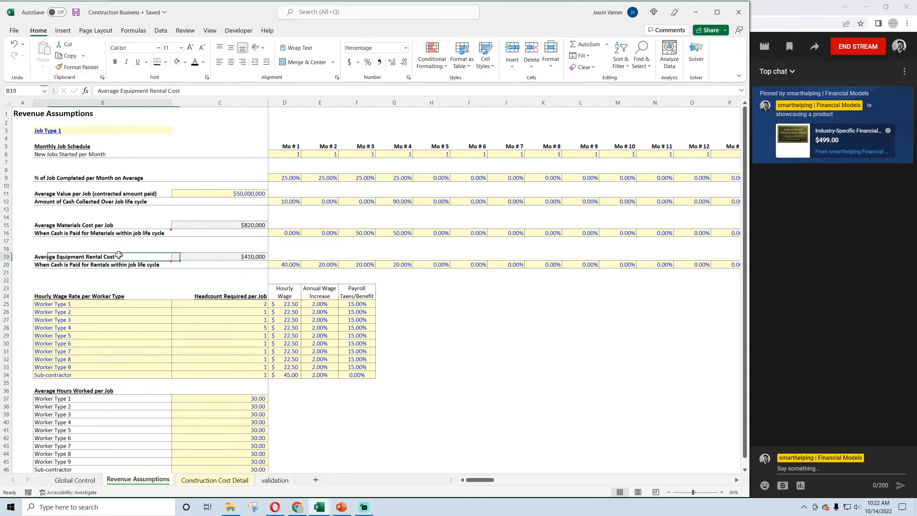
{"action": "left_click", "coordinate": [289, 264]}
{"action": "left_click", "coordinate": [324, 264]}
{"action": "left_click", "coordinate": [358, 264]}
{"action": "left_click", "coordinate": [395, 264]}
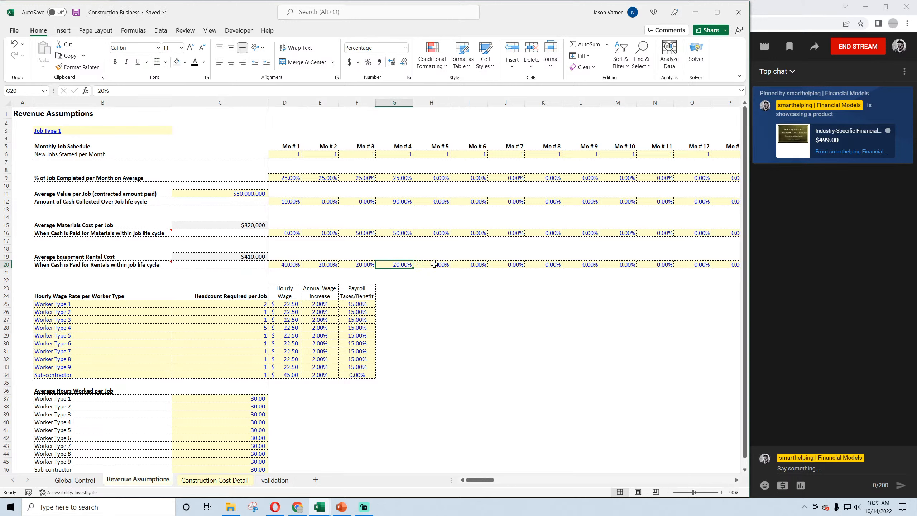
{"action": "left_click", "coordinate": [439, 265]}
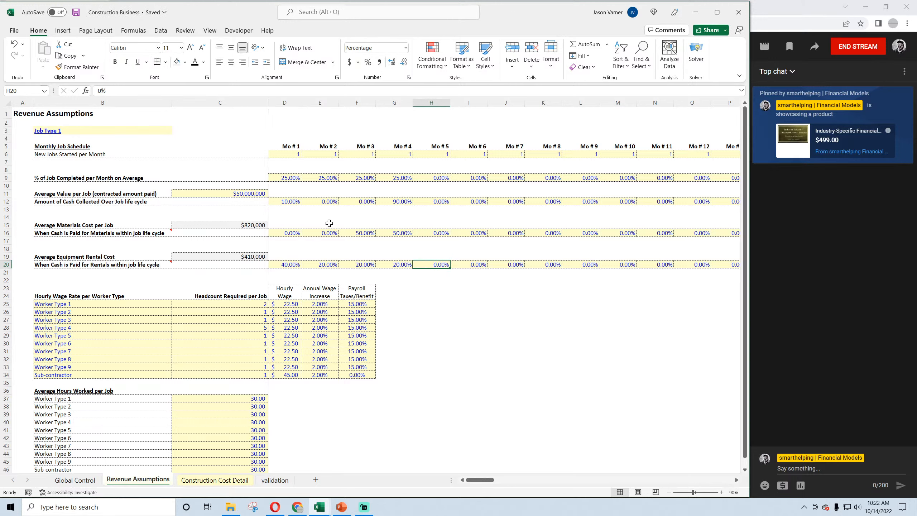
{"action": "left_click", "coordinate": [286, 176]}
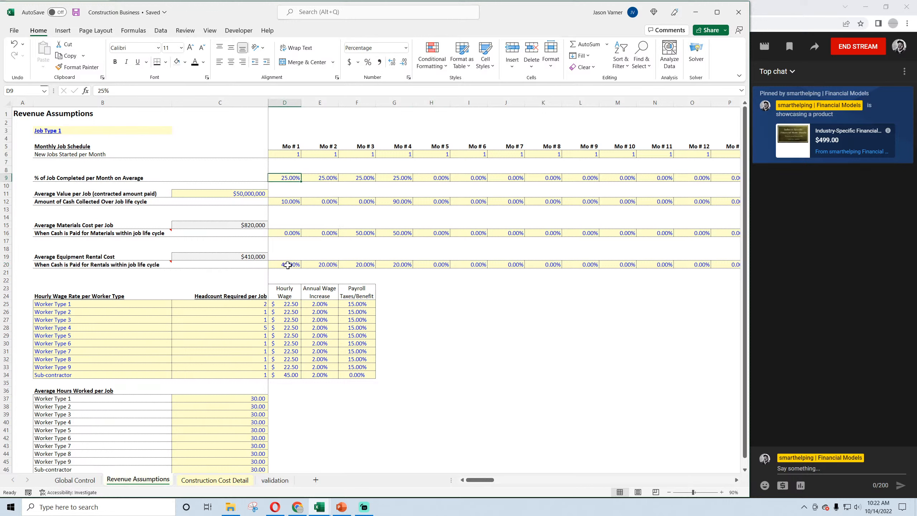
{"action": "left_click_drag", "start_coordinate": [287, 265], "coordinate": [399, 264]}
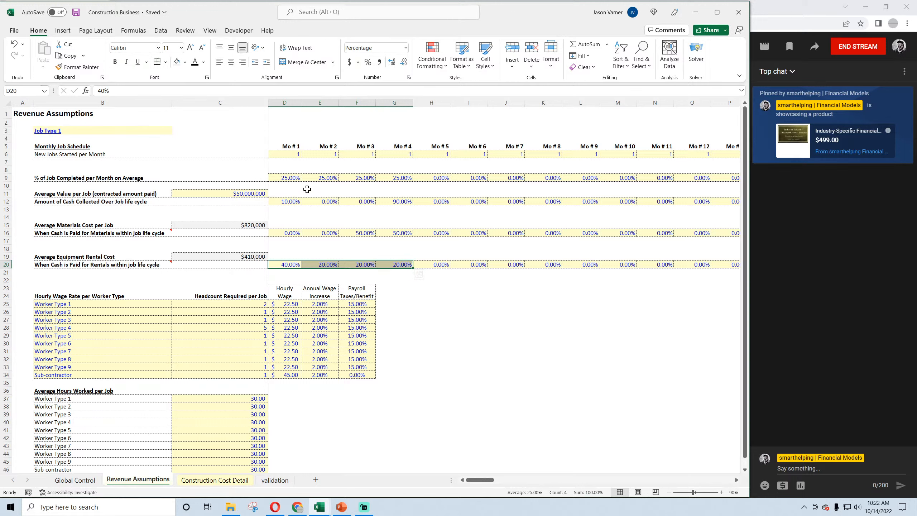
{"action": "left_click_drag", "start_coordinate": [294, 177], "coordinate": [412, 178]}
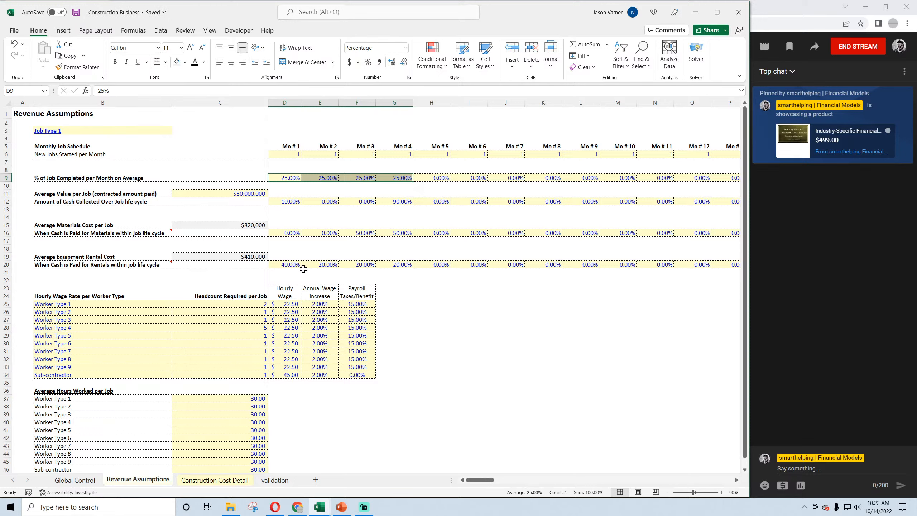
Examine how the rental payments in D20:G20 are spread over Mo # 1 to Mo # 4, and save the workbook
{"action": "left_click", "coordinate": [290, 265]}
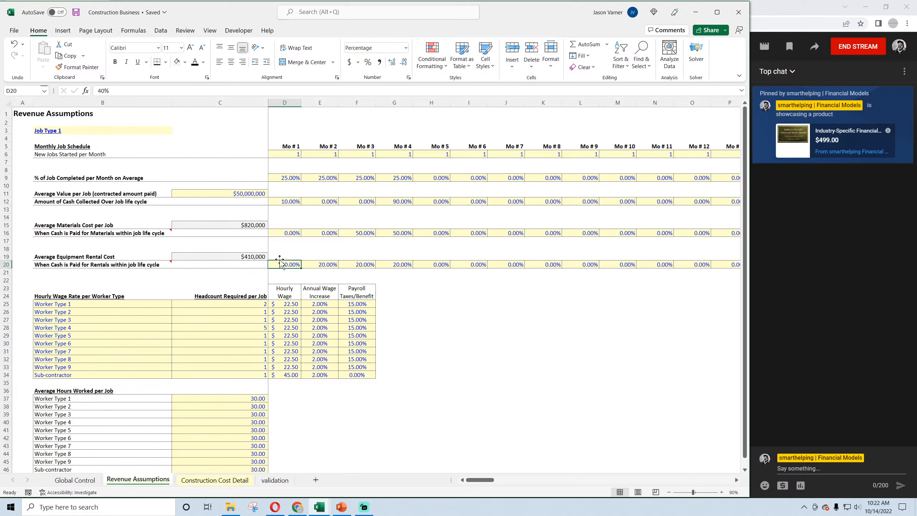
{"action": "left_click", "coordinate": [402, 265]}
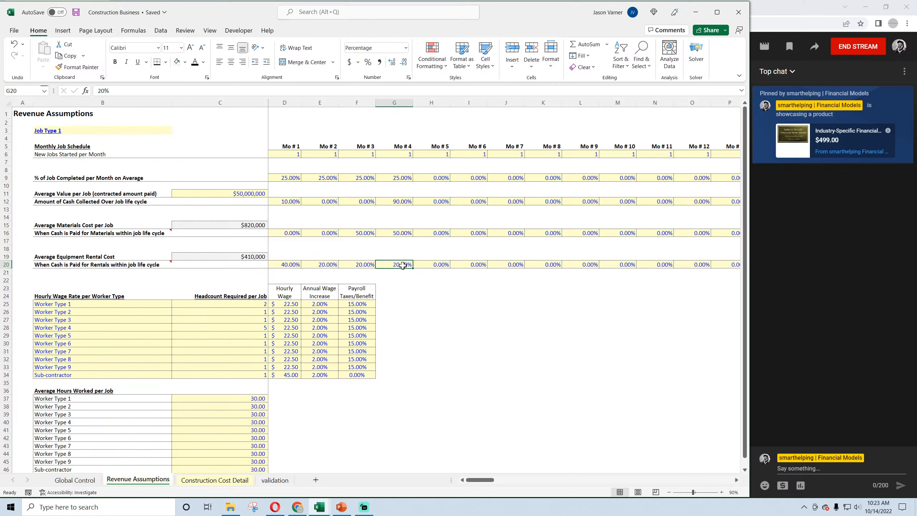
{"action": "left_click", "coordinate": [328, 263]}
{"action": "left_click", "coordinate": [298, 263]}
{"action": "left_click", "coordinate": [327, 263]}
{"action": "left_click", "coordinate": [367, 263]}
{"action": "left_click", "coordinate": [398, 264]}
{"action": "left_click_drag", "start_coordinate": [398, 263], "coordinate": [289, 264]}
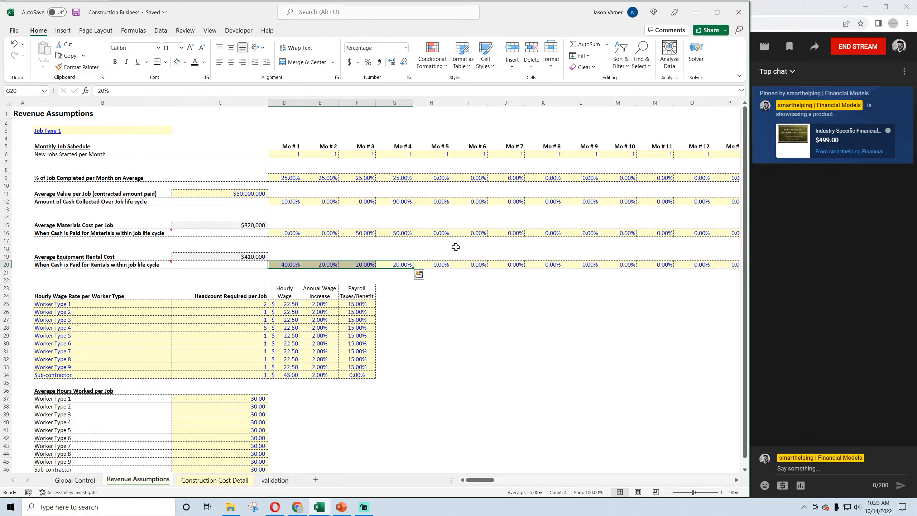
{"action": "left_click", "coordinate": [76, 14]}
{"action": "left_click", "coordinate": [76, 13]}
Review the job completion, contract value, cash collection and materials cost assumptions in rows 9 to 16
{"action": "left_click", "coordinate": [101, 178]}
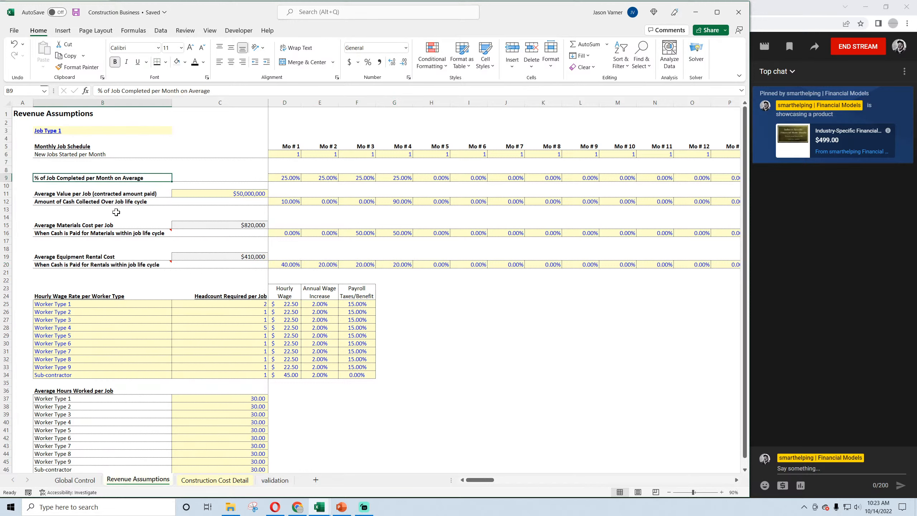
{"action": "left_click", "coordinate": [292, 178]}
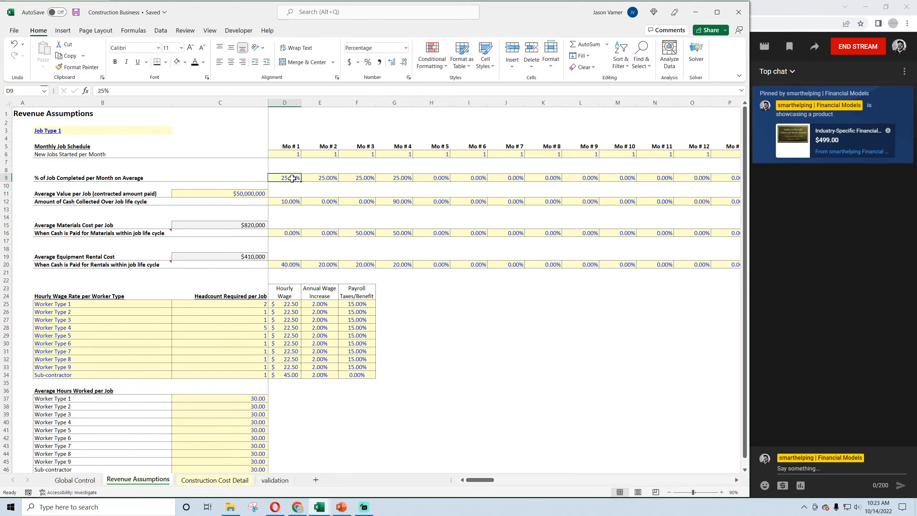
{"action": "left_click", "coordinate": [217, 195]}
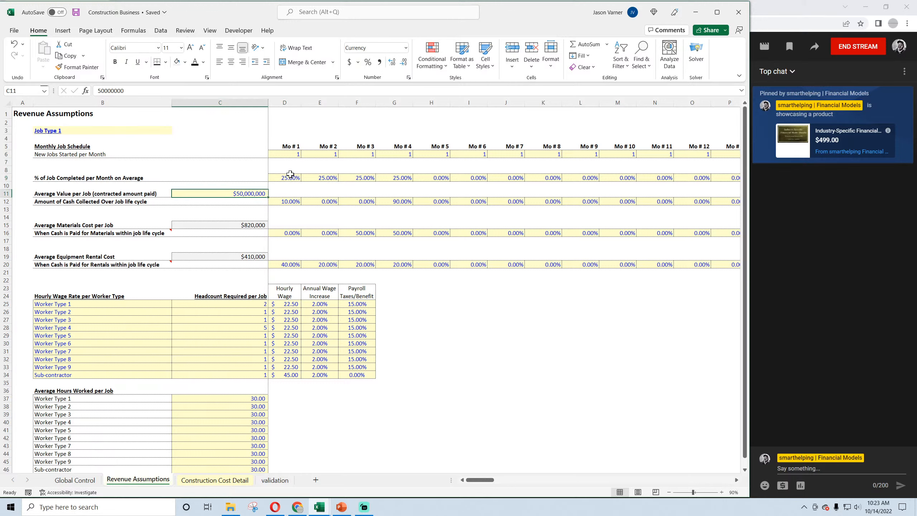
{"action": "left_click_drag", "start_coordinate": [287, 202], "coordinate": [365, 203]}
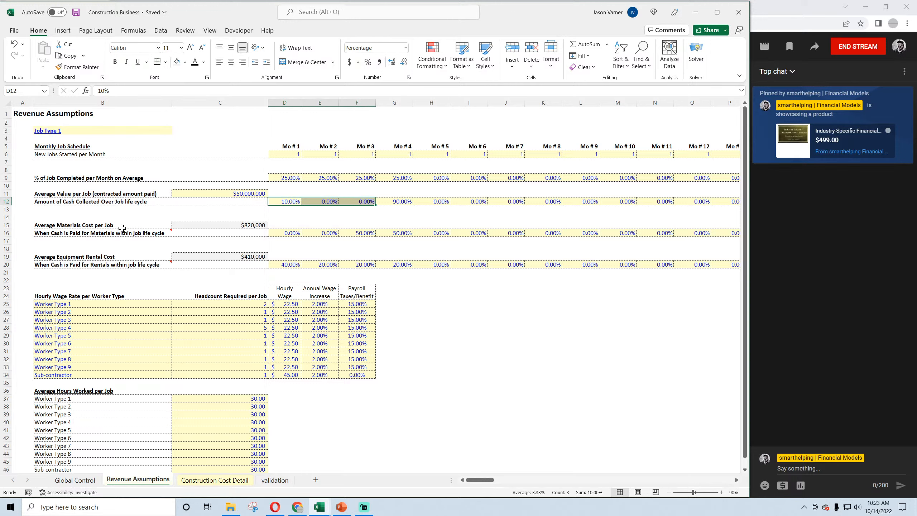
{"action": "left_click", "coordinate": [107, 226]}
{"action": "left_click", "coordinate": [287, 233]}
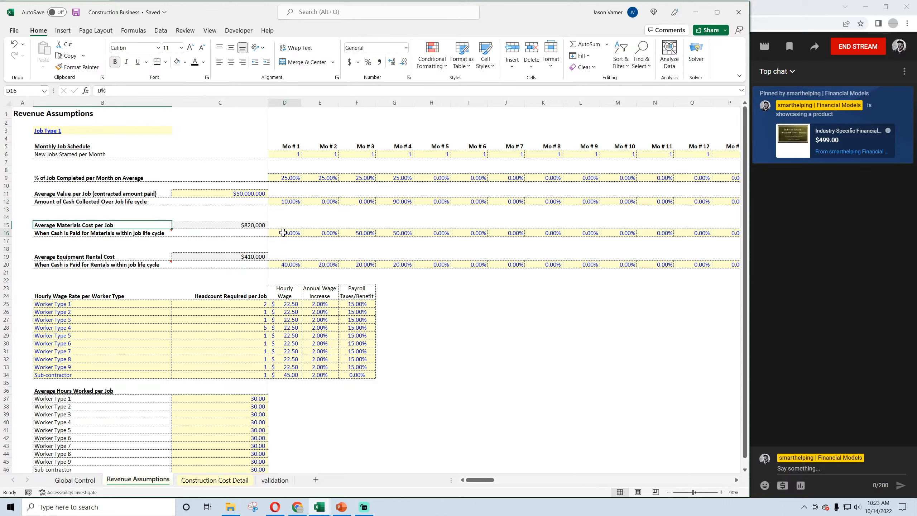
Review the payment timing rows, worker types, new jobs row and average job value on Revenue Assumptions, saving the workbook along the way
{"action": "left_click", "coordinate": [361, 232]}
{"action": "left_click", "coordinate": [396, 232]}
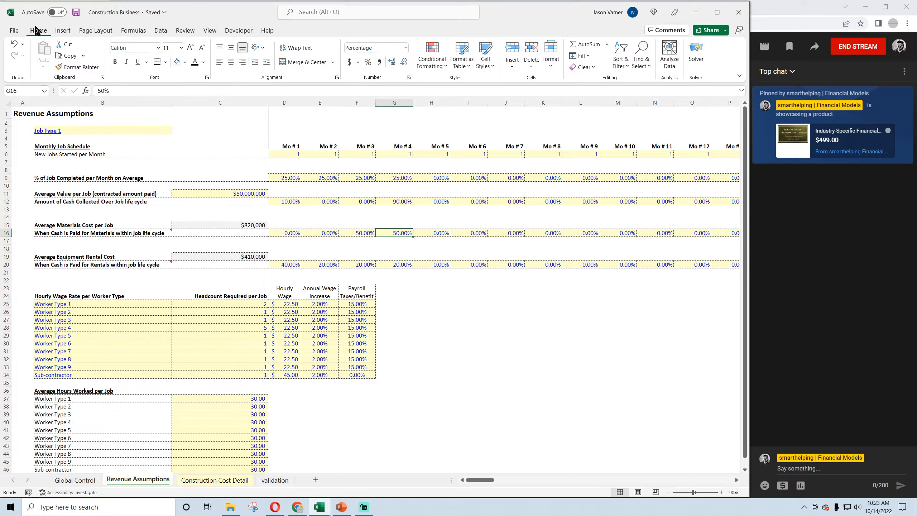
{"action": "left_click", "coordinate": [76, 12]}
{"action": "left_click", "coordinate": [282, 266]}
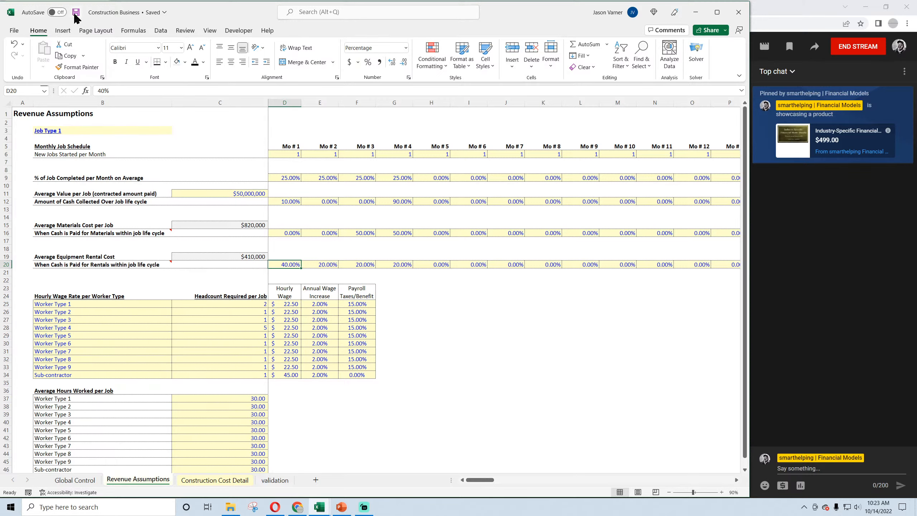
{"action": "left_click_drag", "start_coordinate": [88, 297], "coordinate": [265, 369]}
{"action": "left_click", "coordinate": [135, 342]}
{"action": "scroll", "coordinate": [124, 335], "scroll_direction": "down", "scroll_amount": 3}
{"action": "scroll", "coordinate": [123, 334], "scroll_direction": "up", "scroll_amount": 3}
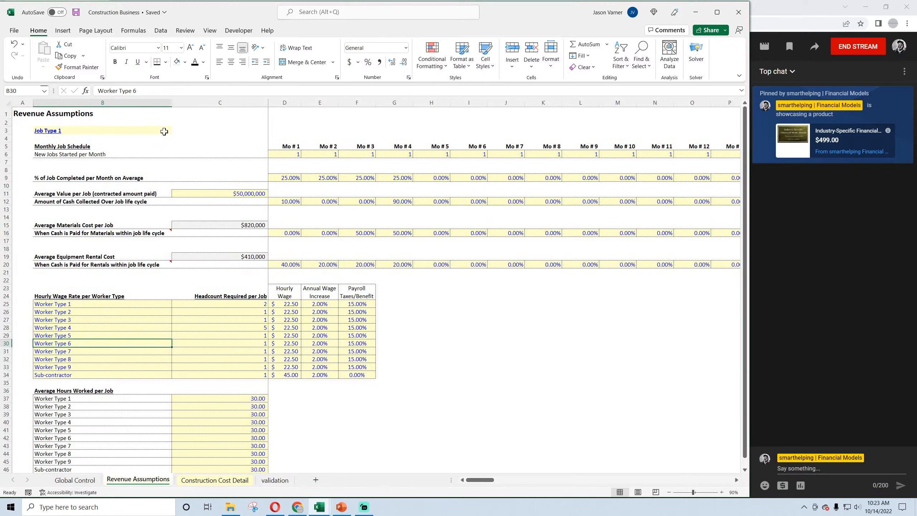
{"action": "left_click", "coordinate": [77, 13]}
{"action": "left_click", "coordinate": [288, 154]}
{"action": "key", "text": "Right"}
{"action": "key", "text": "Right"}
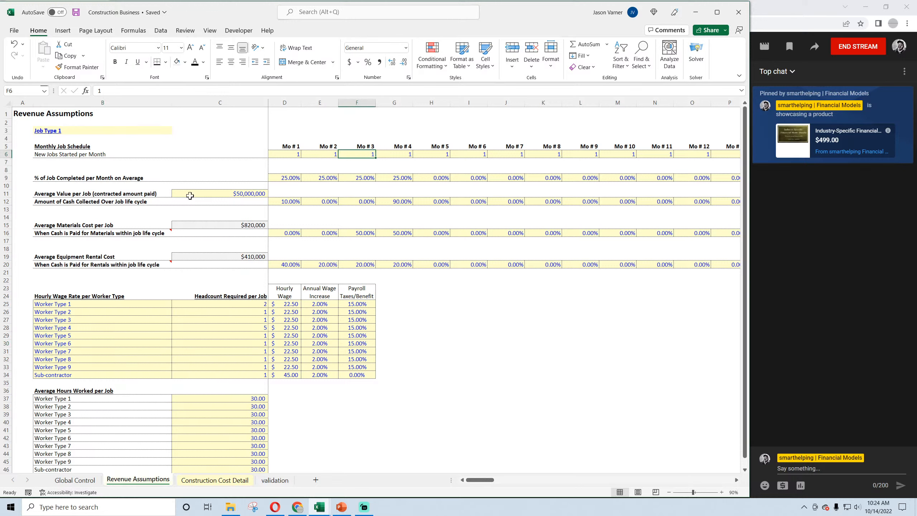
{"action": "left_click", "coordinate": [100, 192]}
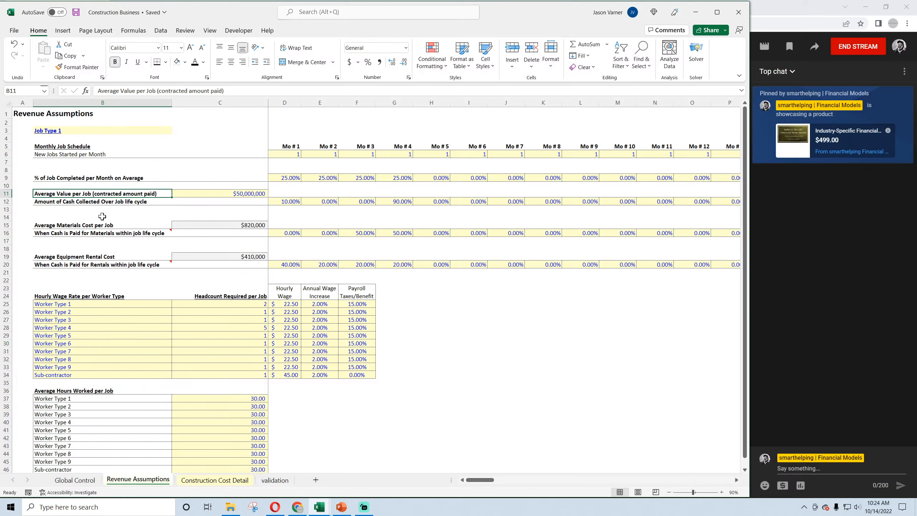
{"action": "left_click", "coordinate": [221, 480]}
{"action": "left_click", "coordinate": [151, 481]}
Add a new worksheet directly before the validation sheet and name it matrix1
{"action": "left_click", "coordinate": [316, 479]}
{"action": "left_click_drag", "start_coordinate": [187, 483], "coordinate": [287, 487]}
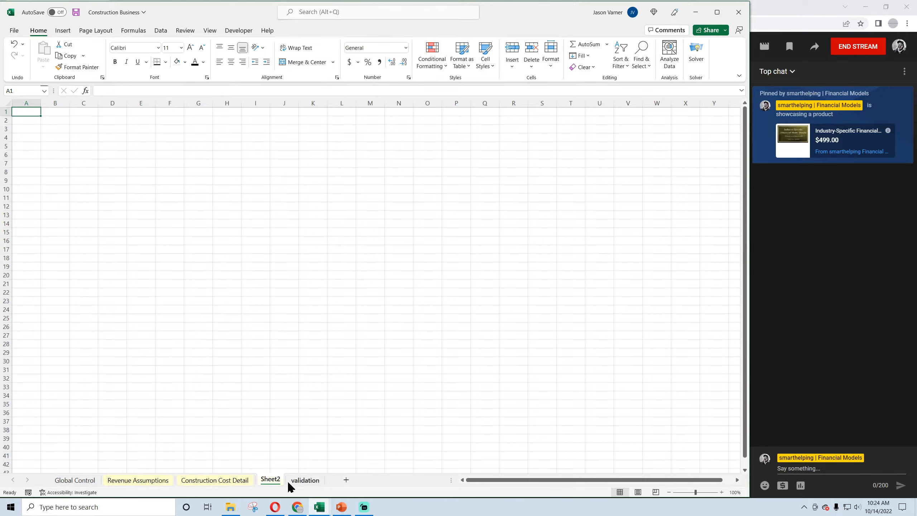
{"action": "double_click", "coordinate": [270, 480]}
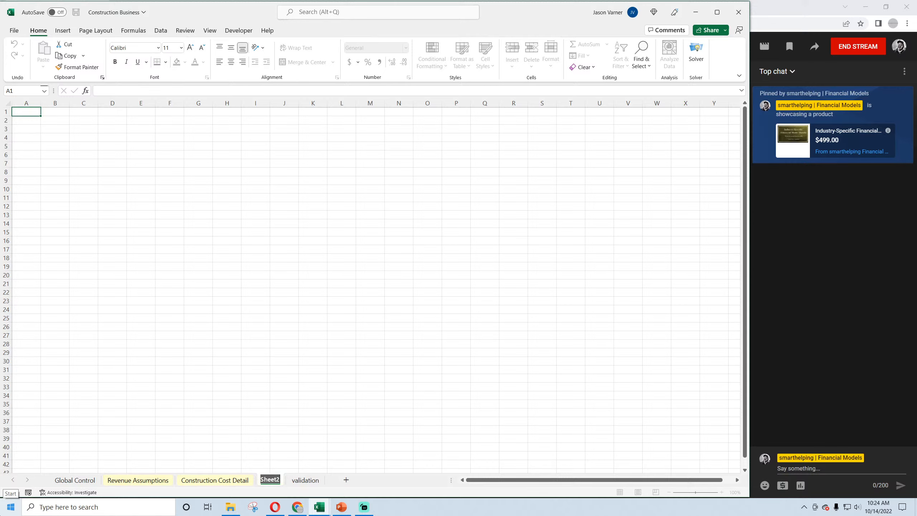
{"action": "type", "text": "matrix1"}
{"action": "key", "text": "Return"}
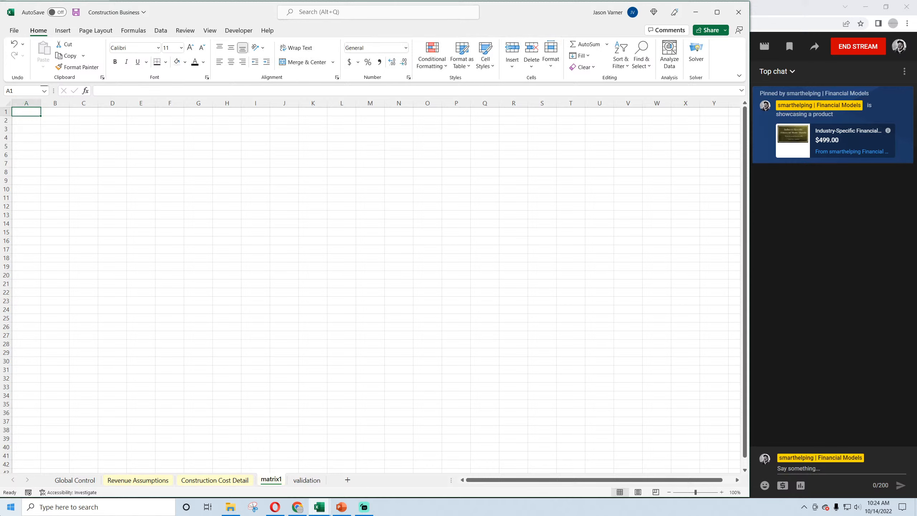
Enter 1 in B1 and 1 in A2 as the starting numbers of the matrix headers
{"action": "left_click", "coordinate": [53, 112]}
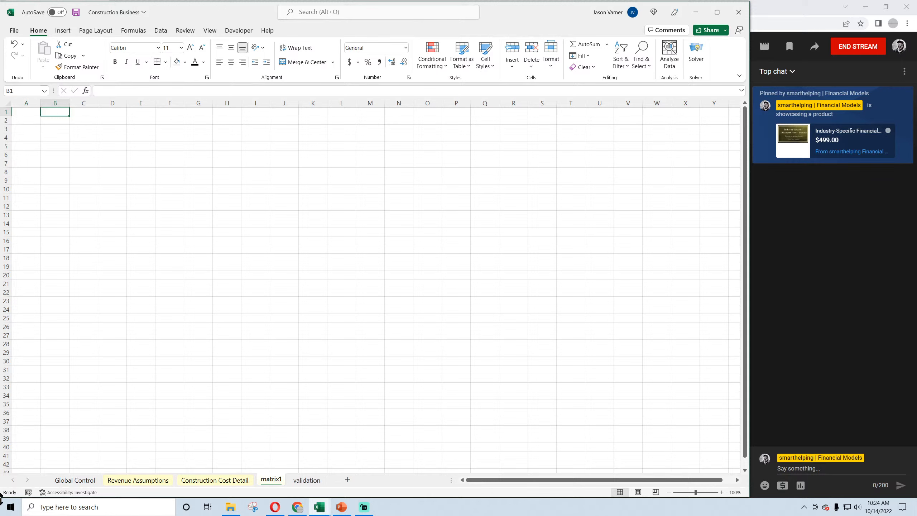
{"action": "type", "text": "1"}
{"action": "key", "text": "Return"}
{"action": "key", "text": "Up"}
{"action": "key", "text": "Left"}
{"action": "key", "text": "Down"}
{"action": "type", "text": "1"}
{"action": "key", "text": "Return"}
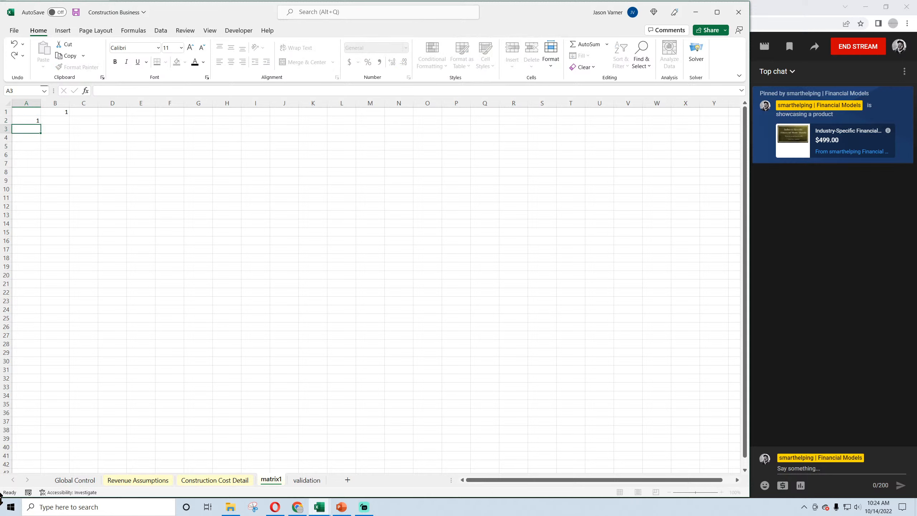
Enter a formula in C1 that adds 1 to the value in B1
{"action": "key", "text": "Up"}
{"action": "key", "text": "Right"}
{"action": "key", "text": "Up"}
{"action": "key", "text": "Right"}
{"action": "type", "text": "="}
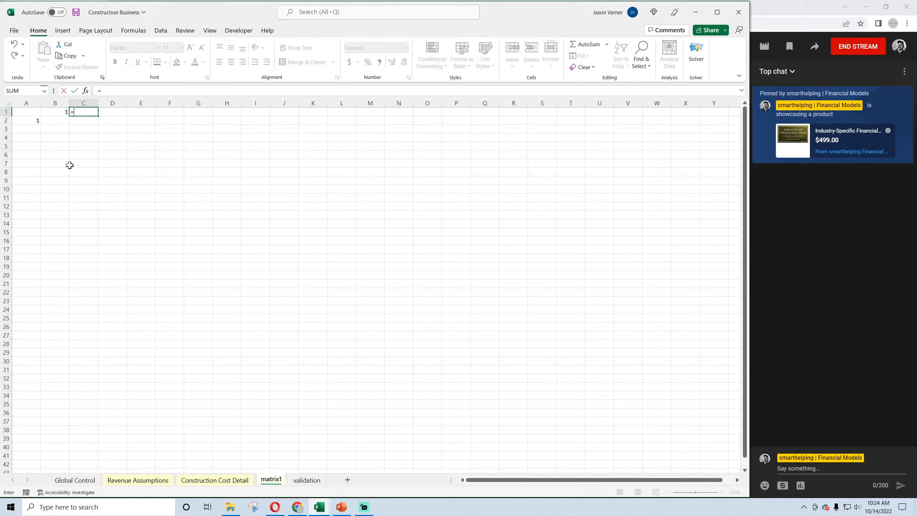
{"action": "left_click", "coordinate": [57, 111]}
{"action": "key", "text": "Return"}
Enter the formula =A2+1 in A3 and fill it down column A until the numbering reaches 120
{"action": "key", "text": "Left"}
{"action": "key", "text": "Left"}
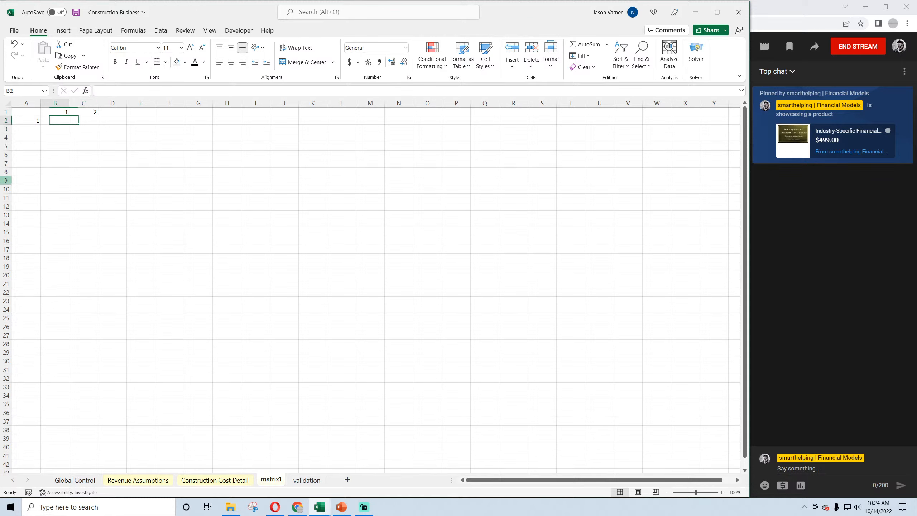
{"action": "key", "text": "Down"}
{"action": "type", "text": "="}
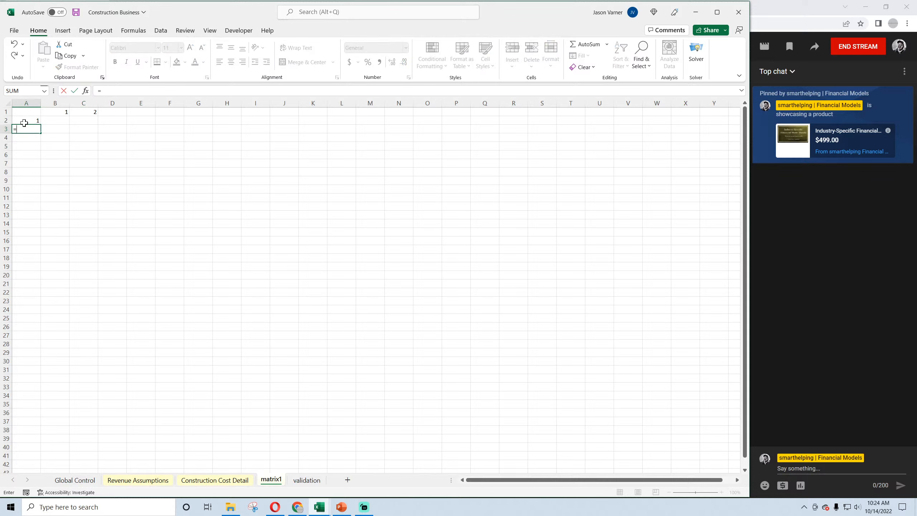
{"action": "left_click", "coordinate": [24, 124]}
{"action": "type", "text": "+1"}
{"action": "key", "text": "Return"}
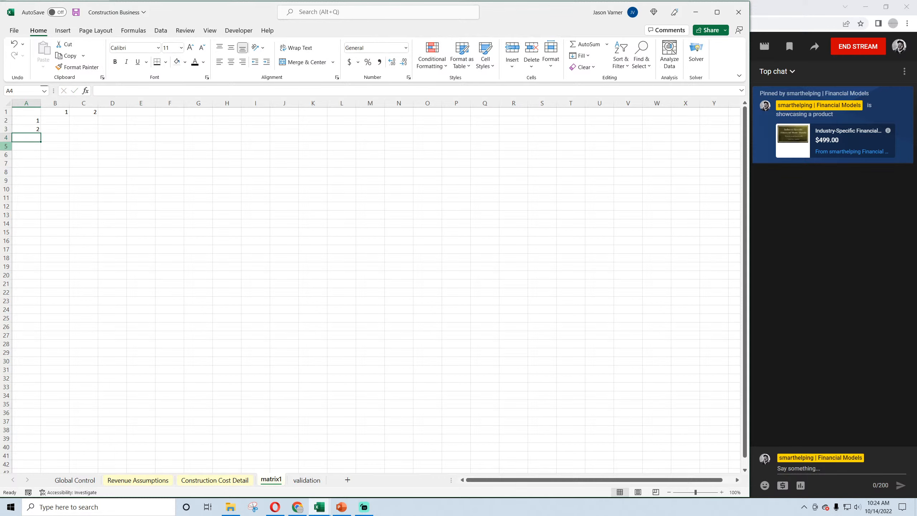
{"action": "left_click", "coordinate": [37, 129]}
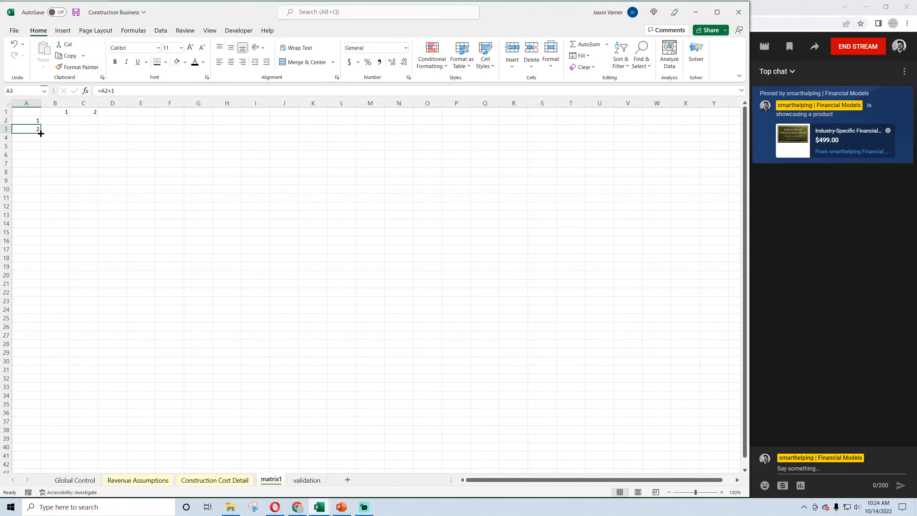
{"action": "left_click_drag", "start_coordinate": [40, 133], "coordinate": [40, 392]}
{"action": "scroll", "coordinate": [108, 343], "scroll_direction": "up", "scroll_amount": 20}
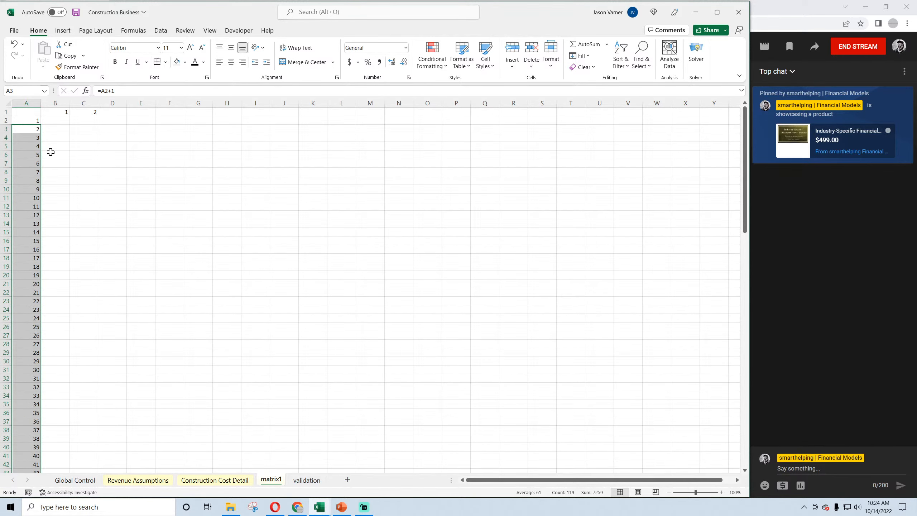
Freeze the panes at B2 so that row 1 and column A stay in view
{"action": "left_click", "coordinate": [58, 121]}
{"action": "left_click", "coordinate": [210, 30]}
{"action": "left_click", "coordinate": [457, 55]}
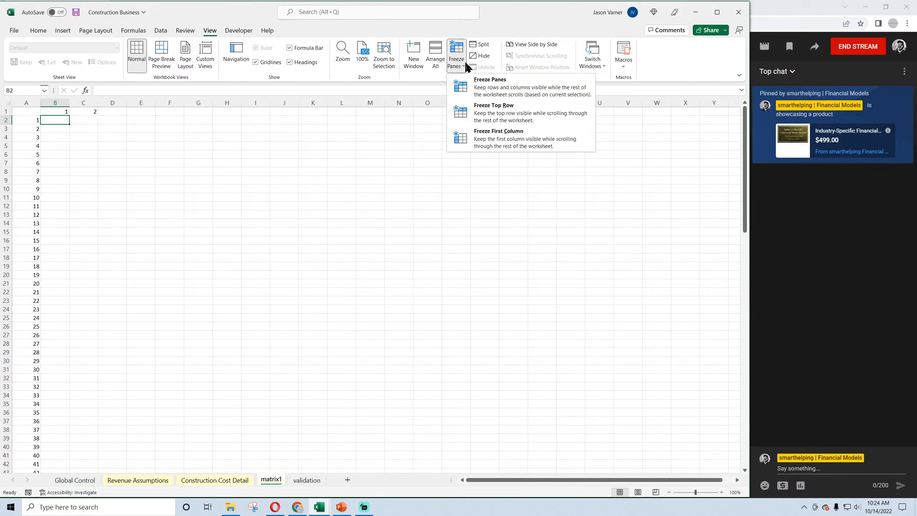
{"action": "left_click", "coordinate": [473, 77]}
{"action": "left_click", "coordinate": [112, 215]}
Fill the C1 formula across row 1 until the numbering ends at 120, trimming any excess cells, and save the workbook
{"action": "left_click", "coordinate": [96, 113]}
{"action": "left_click_drag", "start_coordinate": [98, 115], "coordinate": [495, 120]}
{"action": "left_click", "coordinate": [694, 113]}
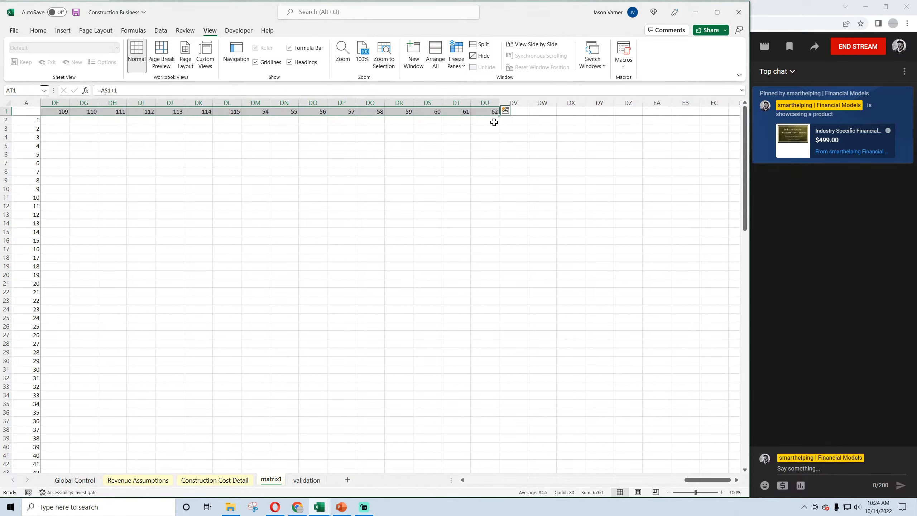
{"action": "left_click", "coordinate": [512, 112]}
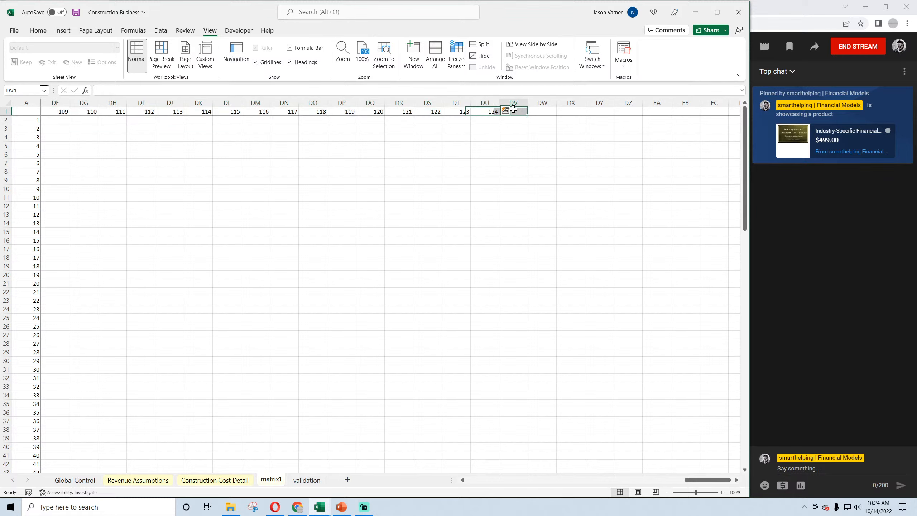
{"action": "left_click_drag", "start_coordinate": [527, 115], "coordinate": [395, 115]}
{"action": "left_click", "coordinate": [433, 183]}
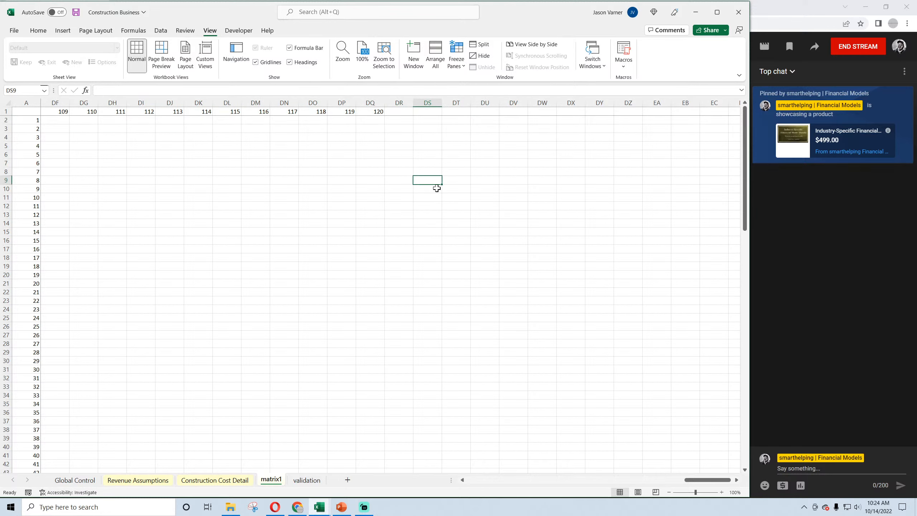
{"action": "left_click_drag", "start_coordinate": [698, 480], "coordinate": [471, 479]}
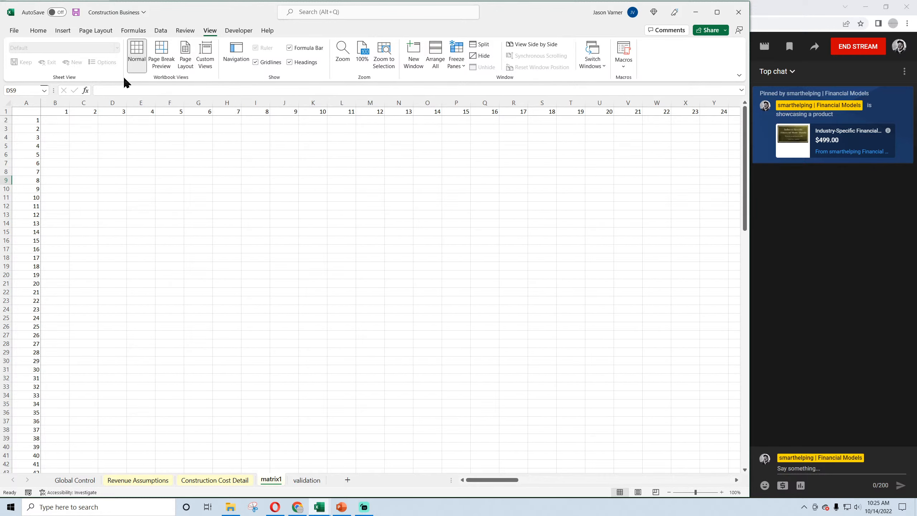
{"action": "left_click", "coordinate": [37, 30]}
{"action": "left_click", "coordinate": [76, 12]}
{"action": "left_click", "coordinate": [55, 120]}
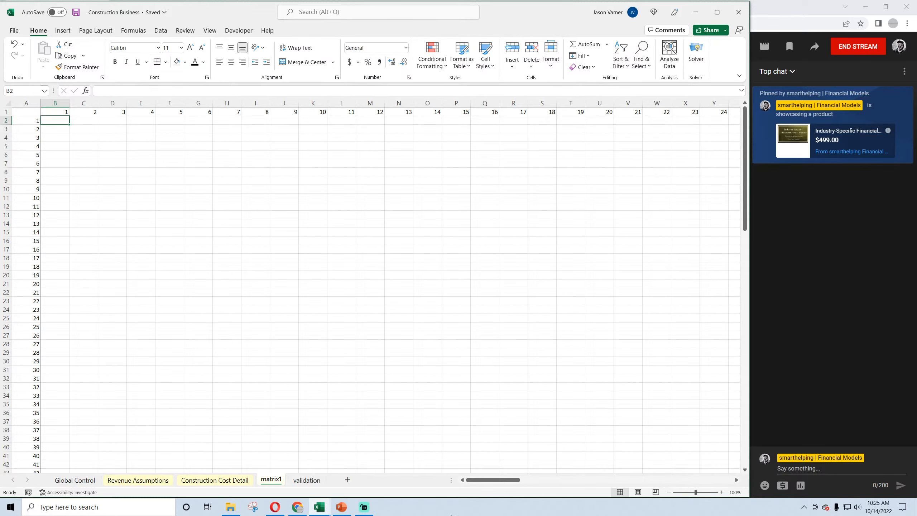
Add a new worksheet directly before matrix1 and name it Monthly Detail
{"action": "left_click", "coordinate": [349, 479]}
{"action": "left_click_drag", "start_coordinate": [304, 480], "coordinate": [261, 483]}
{"action": "type", "text": "Monthly Detail"}
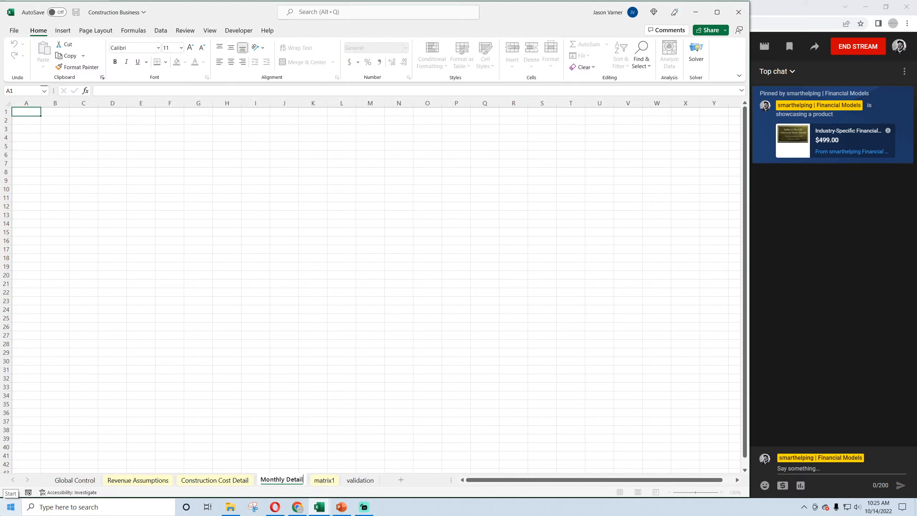
{"action": "key", "text": "Return"}
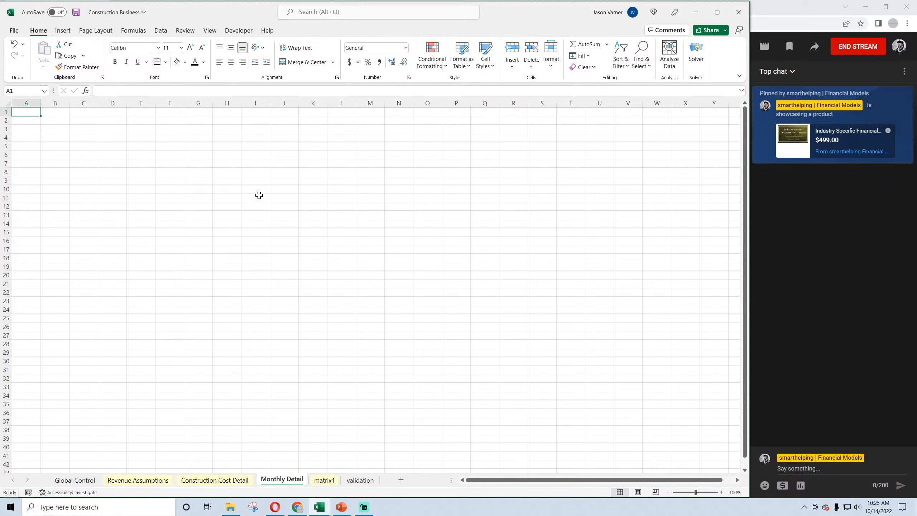
Open the General Manufacturing Financial Model v3 workbook from the Industry Specific folder
{"action": "left_click", "coordinate": [230, 507]}
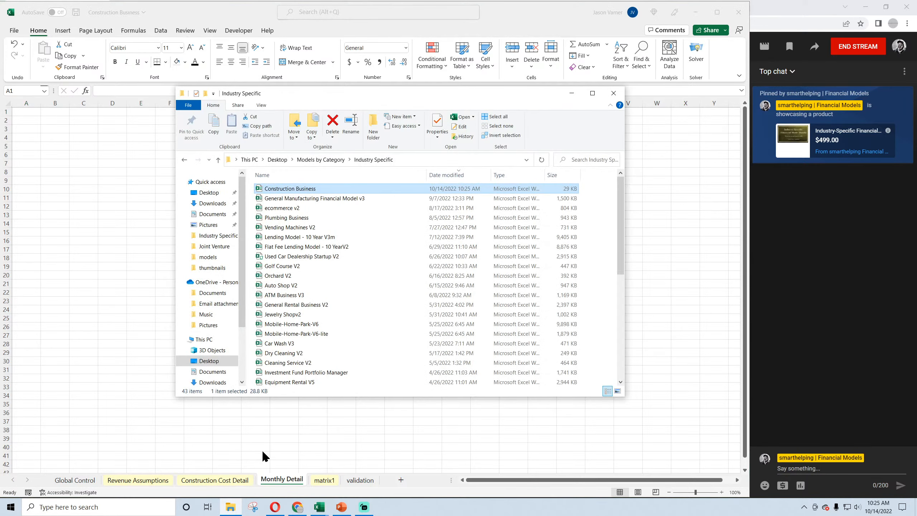
{"action": "left_click", "coordinate": [294, 199]}
{"action": "double_click", "coordinate": [293, 199]}
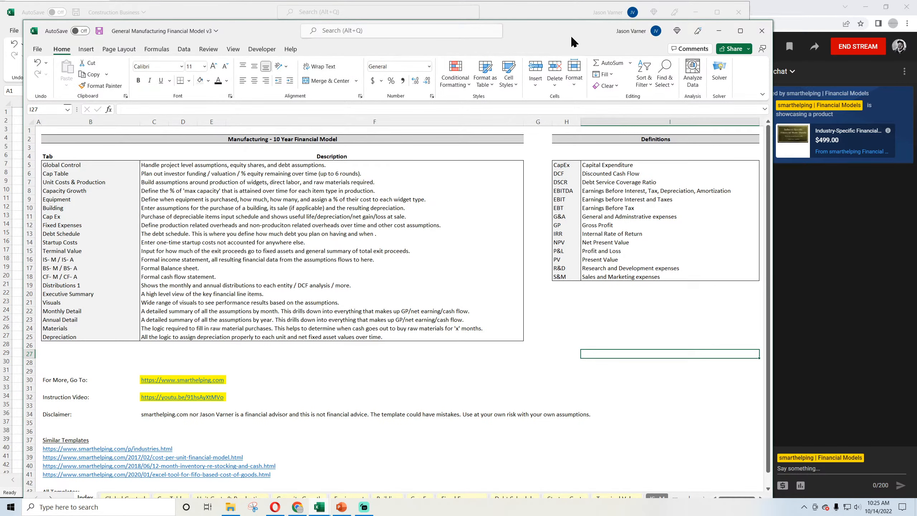
{"action": "left_click_drag", "start_coordinate": [561, 33], "coordinate": [541, 19]}
Find the manufacturing model's Monthly Detail sheet and copy its header block A1:F9
{"action": "left_click", "coordinate": [638, 484]}
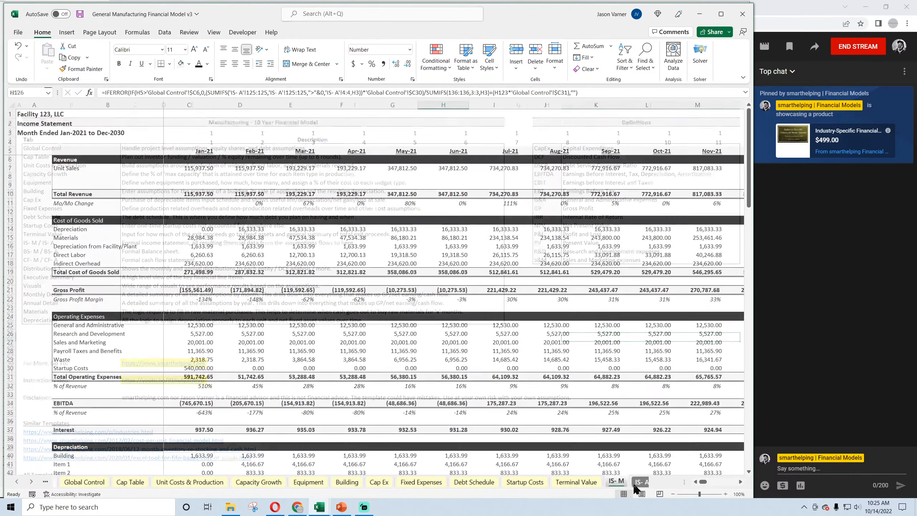
{"action": "scroll", "coordinate": [109, 484], "scroll_direction": "down", "scroll_amount": 4}
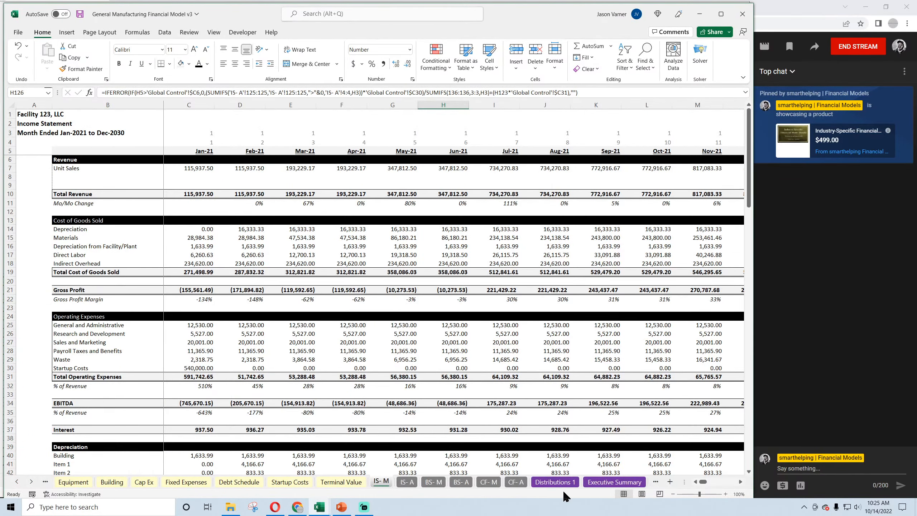
{"action": "left_click", "coordinate": [636, 482]}
{"action": "left_click", "coordinate": [652, 483]}
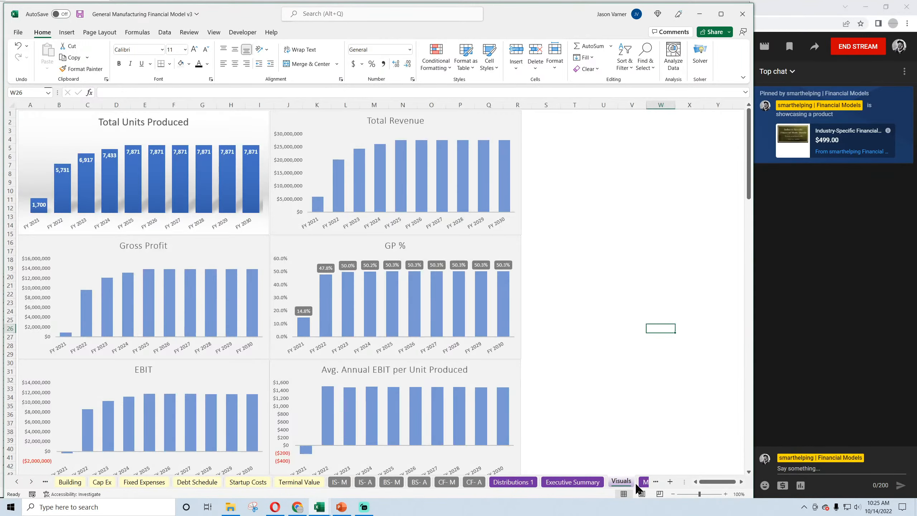
{"action": "left_click", "coordinate": [640, 483]}
{"action": "left_click_drag", "start_coordinate": [58, 123], "coordinate": [330, 169]}
{"action": "right_click", "coordinate": [310, 124]}
{"action": "left_click", "coordinate": [330, 160]}
Return to the Construction Business workbook and paste the copied block at A1 of Monthly Detail
{"action": "left_click", "coordinate": [699, 13]}
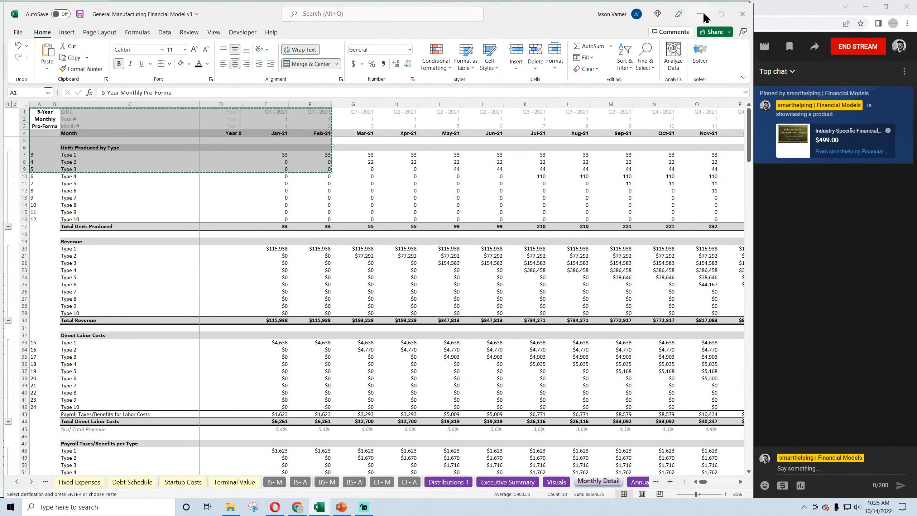
{"action": "right_click", "coordinate": [31, 119]}
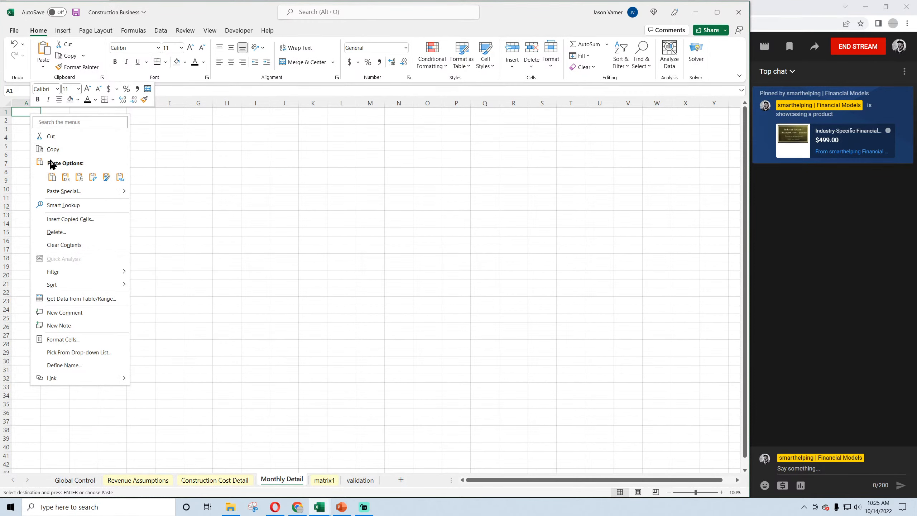
{"action": "left_click", "coordinate": [69, 169]}
Change the sheet title in A1 to 10-Year Monthly Pro-Forma
{"action": "left_click", "coordinate": [35, 118]}
{"action": "left_click_drag", "start_coordinate": [101, 90], "coordinate": [88, 90]}
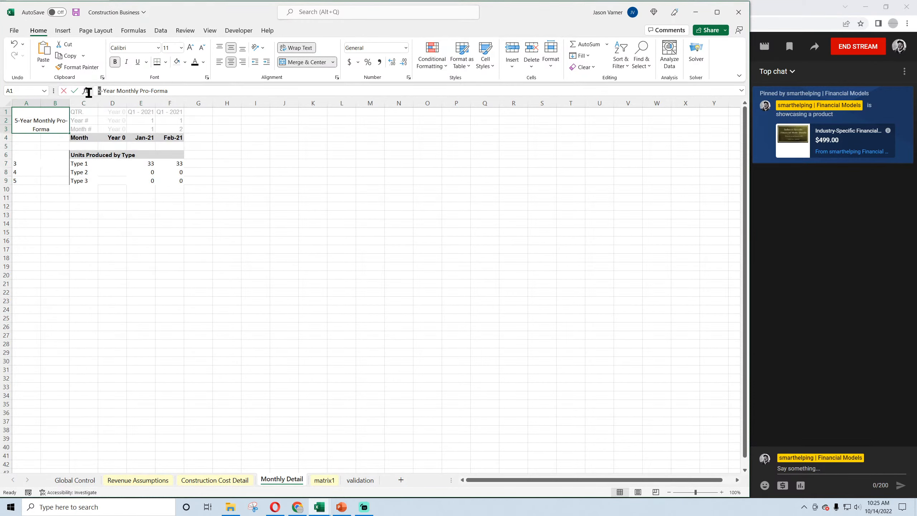
{"action": "type", "text": "10"}
{"action": "key", "text": "Return"}
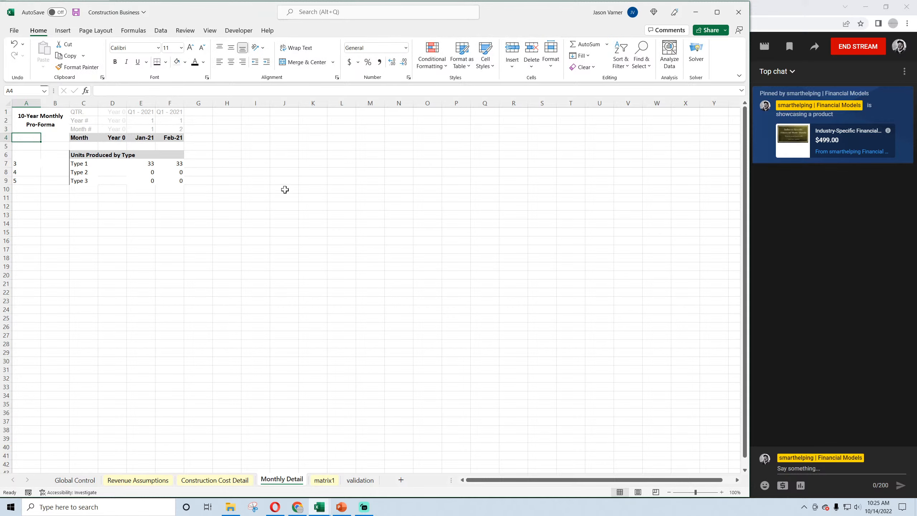
Link the first month heading in E4 to the starting month on the validation sheet
{"action": "left_click", "coordinate": [146, 137]}
{"action": "type", "text": "="}
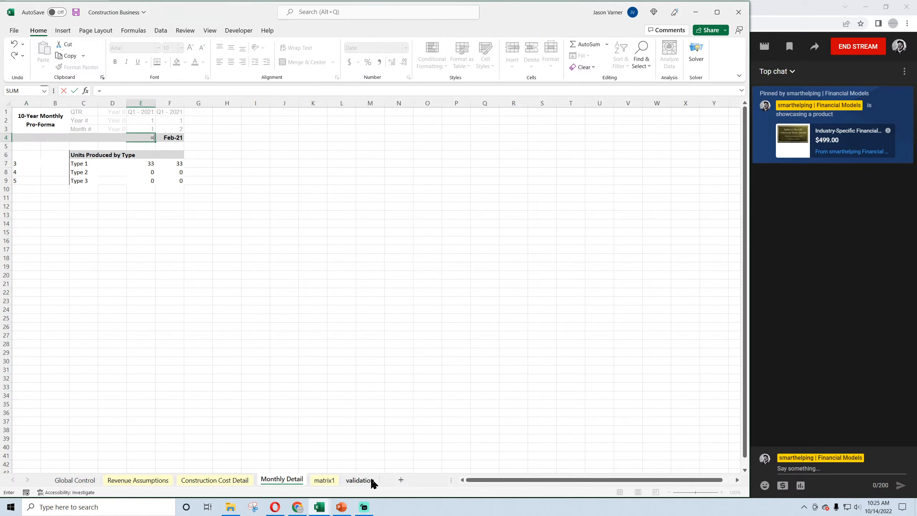
{"action": "left_click", "coordinate": [360, 479]}
{"action": "left_click", "coordinate": [45, 115]}
{"action": "key", "text": "Return"}
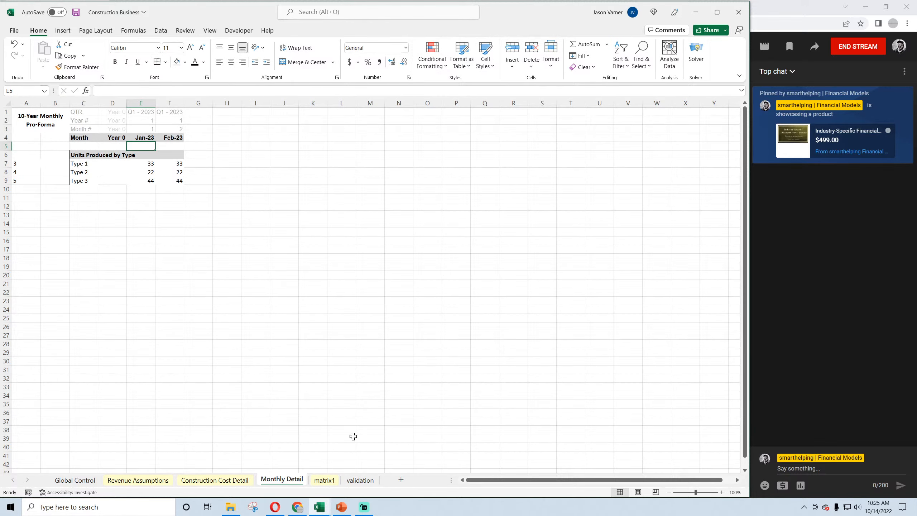
Clear the contents of B1:B4 on the validation sheet
{"action": "left_click", "coordinate": [360, 479]}
{"action": "right_click", "coordinate": [66, 112]}
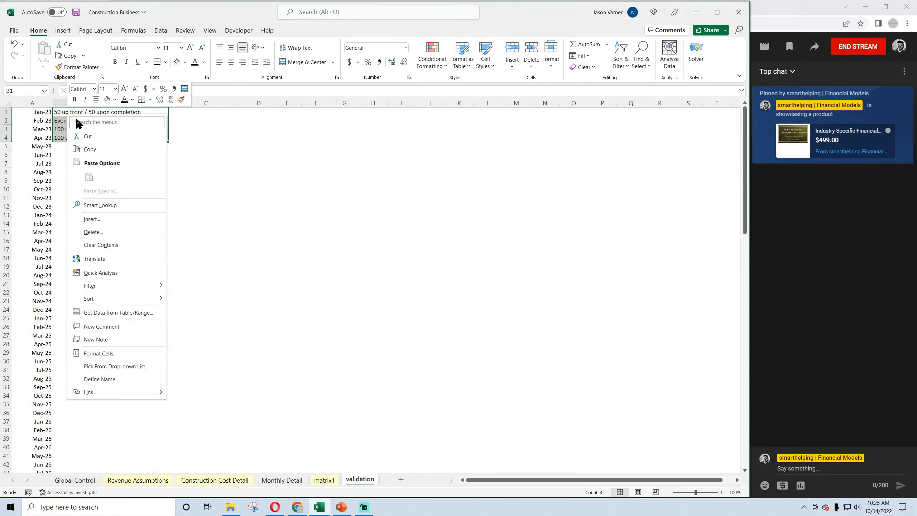
{"action": "left_click", "coordinate": [112, 246]}
{"action": "left_click", "coordinate": [345, 266]}
Change the matrix1 sheet's tab colour to white
{"action": "left_click", "coordinate": [329, 484]}
{"action": "right_click", "coordinate": [329, 484]}
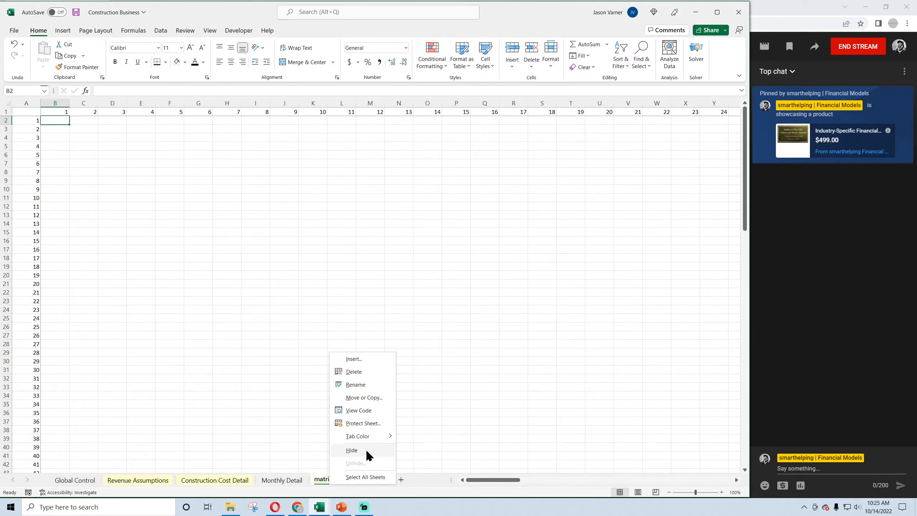
{"action": "mouse_move", "coordinate": [375, 436]}
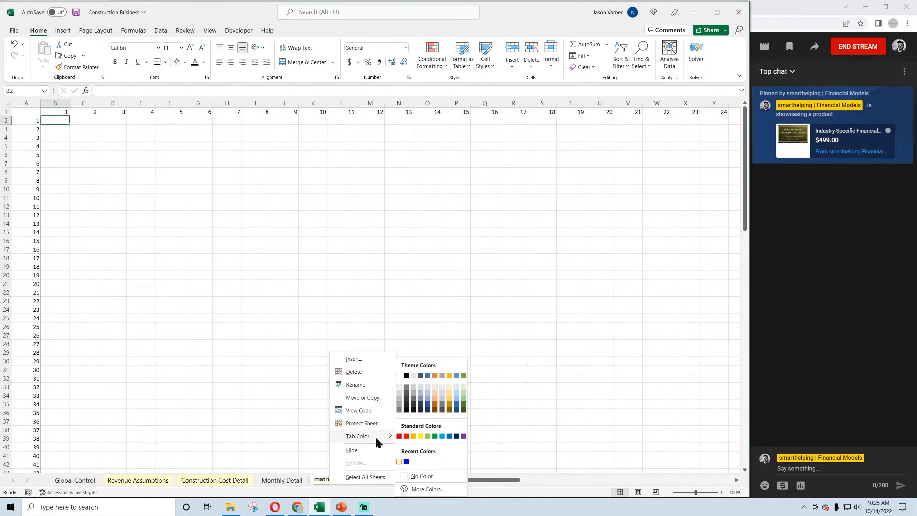
{"action": "left_click", "coordinate": [400, 376]}
Change the Monthly Detail sheet's tab colour to purple
{"action": "left_click", "coordinate": [284, 482]}
{"action": "right_click", "coordinate": [286, 483]}
{"action": "mouse_move", "coordinate": [317, 436]}
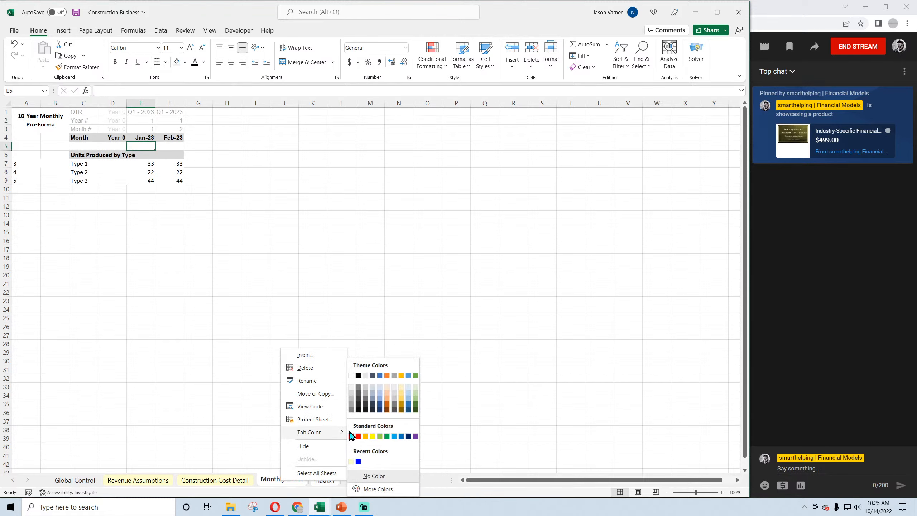
{"action": "left_click", "coordinate": [413, 436]}
{"action": "left_click", "coordinate": [227, 314]}
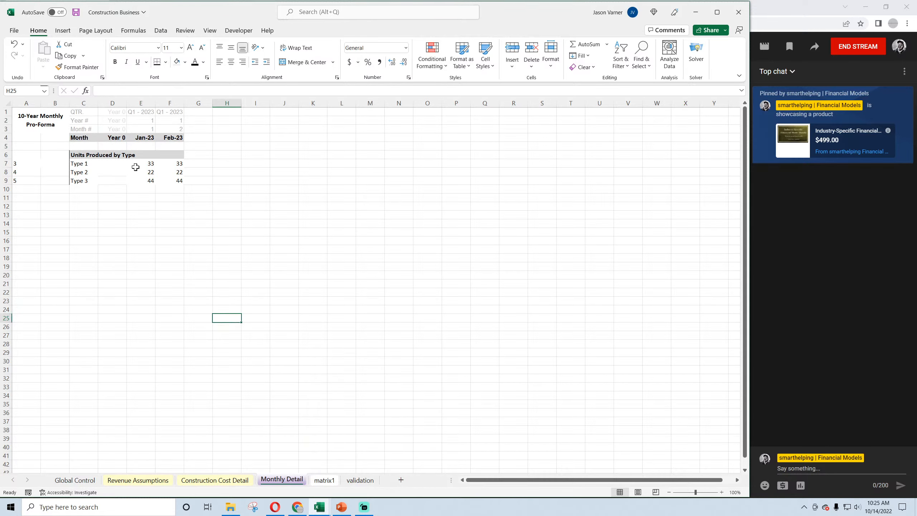
Hide the gridlines on Monthly Detail and freeze the panes at E5 to lock rows 1-4 and columns A-D
{"action": "left_click", "coordinate": [210, 31]}
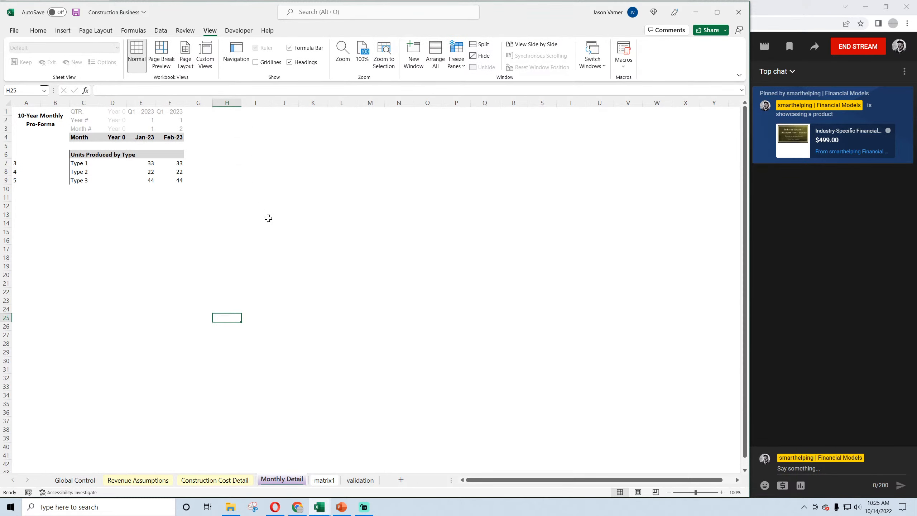
{"action": "left_click", "coordinate": [266, 216]}
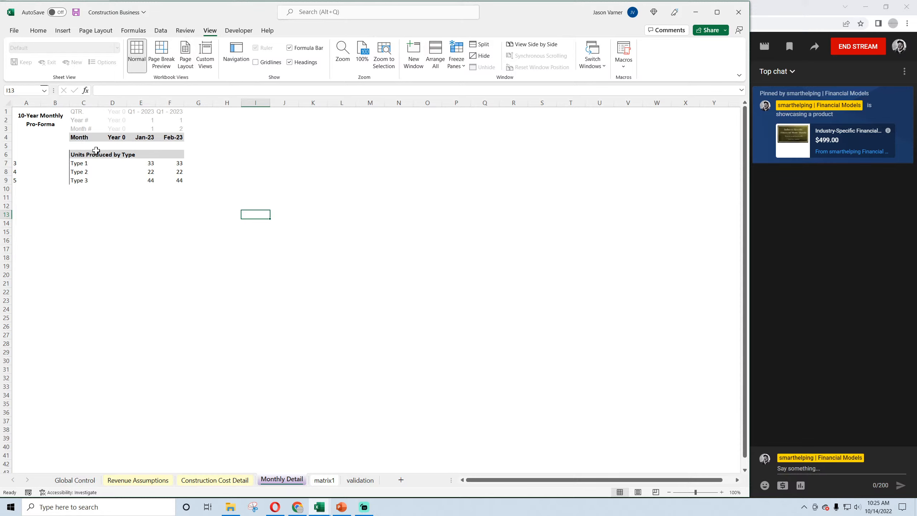
{"action": "left_click", "coordinate": [119, 145]}
{"action": "left_click", "coordinate": [141, 145]}
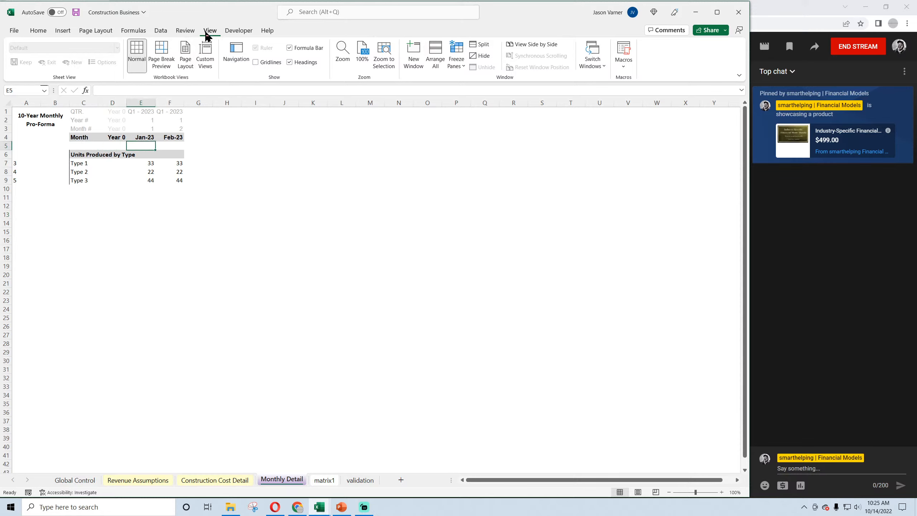
{"action": "left_click", "coordinate": [457, 58]}
{"action": "left_click", "coordinate": [470, 85]}
{"action": "left_click", "coordinate": [393, 196]}
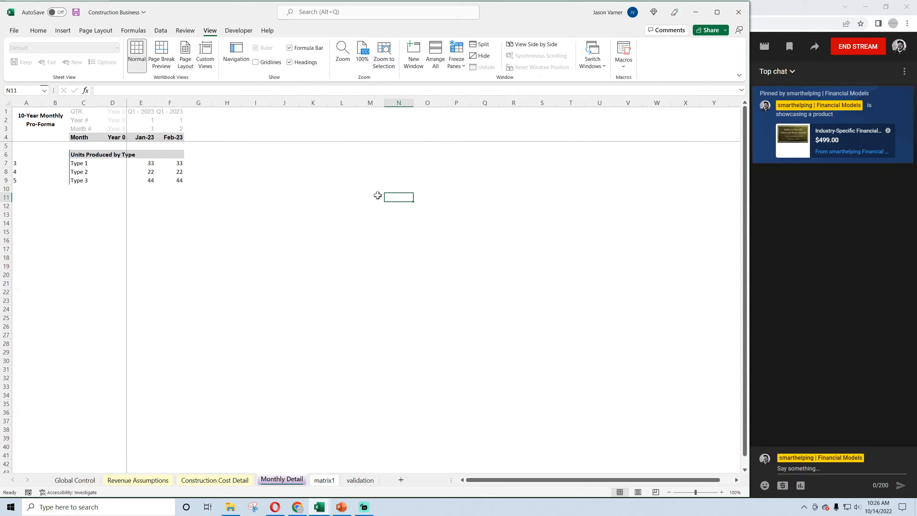
In B2 of matrix1, enter =IF(A2='Revenue Assumptions'!D5,'Revenue Assumptions'!D6,0)
{"action": "left_click", "coordinate": [325, 480]}
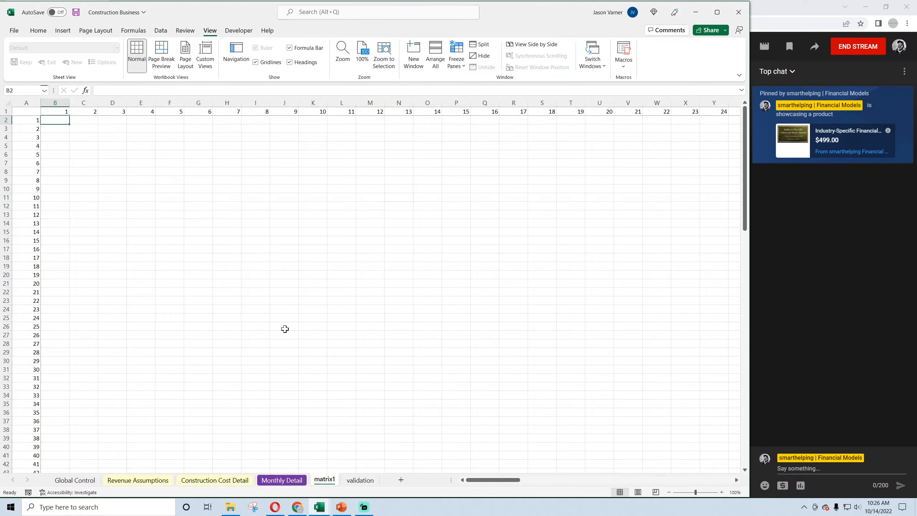
{"action": "type", "text": "=if("}
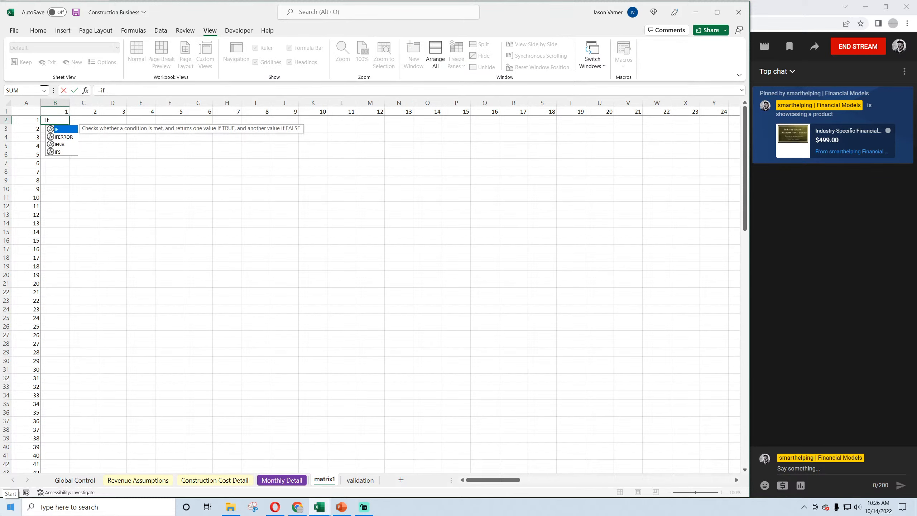
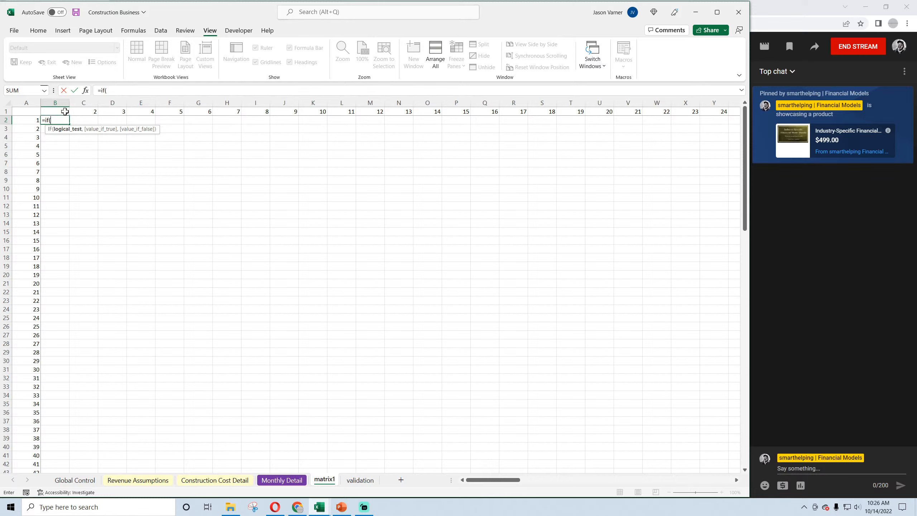
{"action": "left_click", "coordinate": [29, 120]}
{"action": "left_click", "coordinate": [215, 480]}
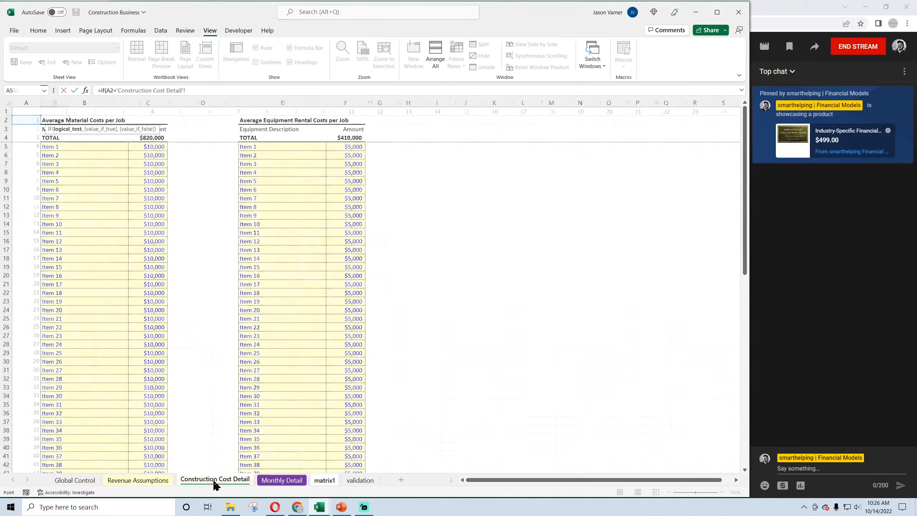
{"action": "left_click", "coordinate": [128, 480]}
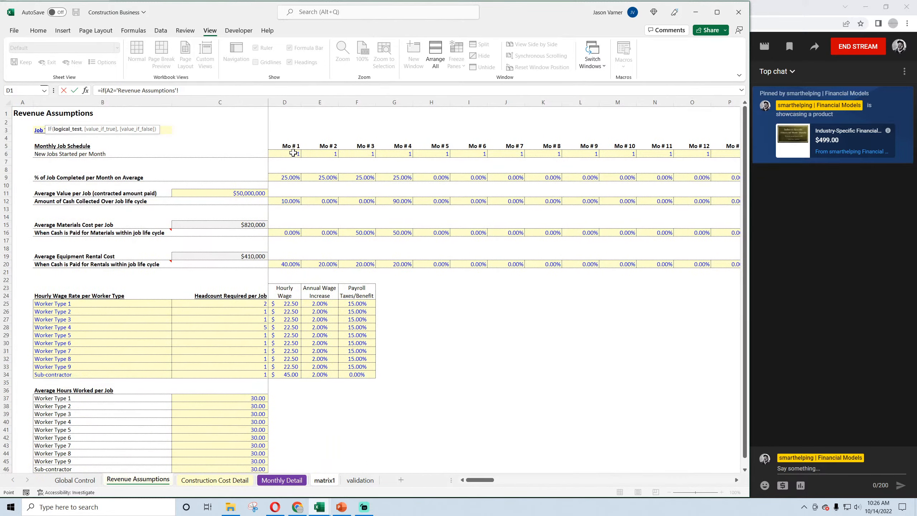
{"action": "left_click", "coordinate": [293, 146]}
{"action": "type", "text": ","}
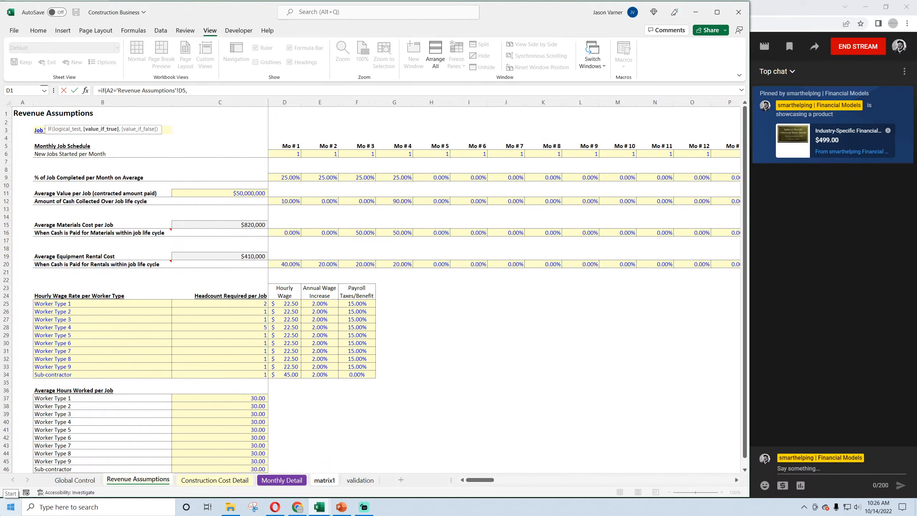
{"action": "left_click", "coordinate": [296, 152]}
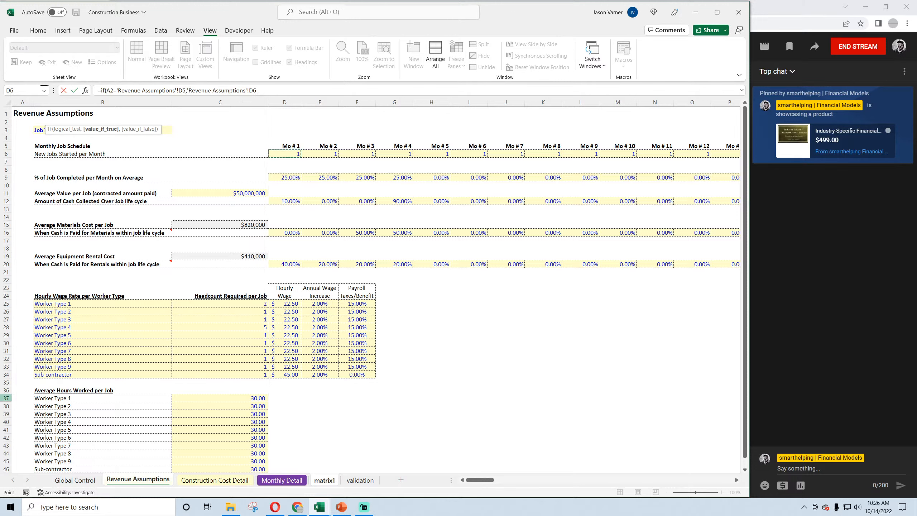
{"action": "type", "text": ",0"}
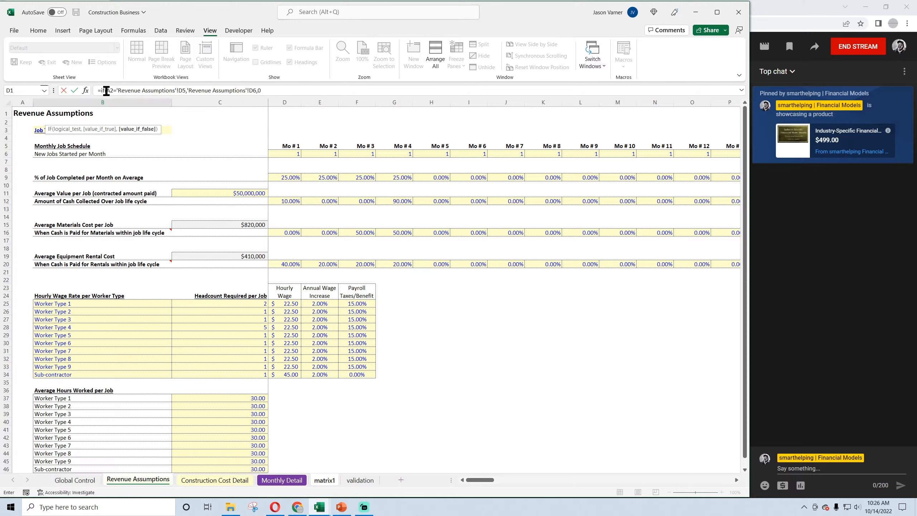
{"action": "key", "text": "Return"}
{"action": "key", "text": "Up"}
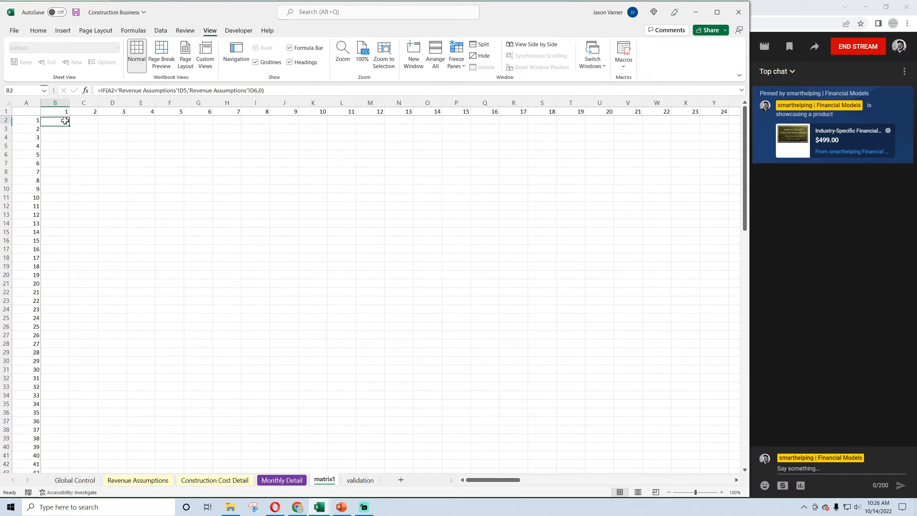
Anchor the B2 formula's references as $A2, 'Revenue Assumptions'!D$5 and 'Revenue Assumptions'!D$6
{"action": "left_click", "coordinate": [108, 91]}
{"action": "type", "text": "$"}
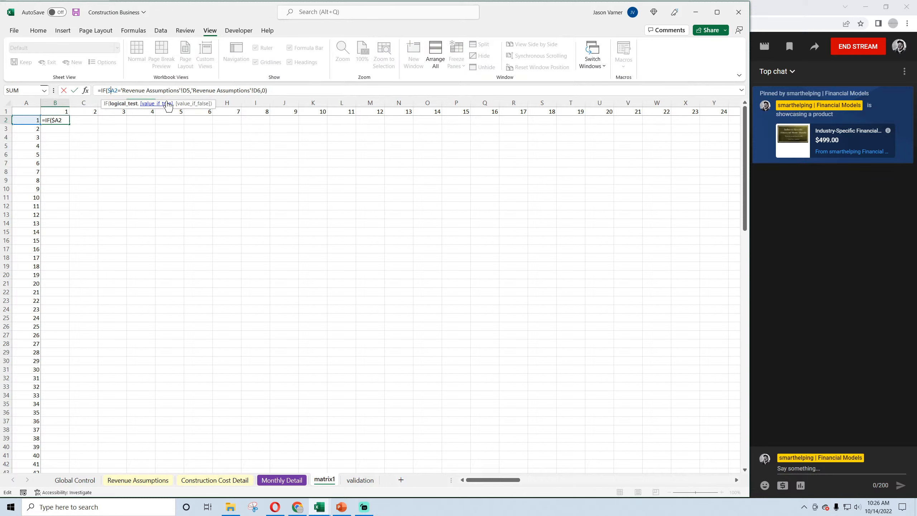
{"action": "left_click", "coordinate": [187, 90]}
{"action": "type", "text": "$"}
{"action": "left_click", "coordinate": [263, 90]}
{"action": "type", "text": "$"}
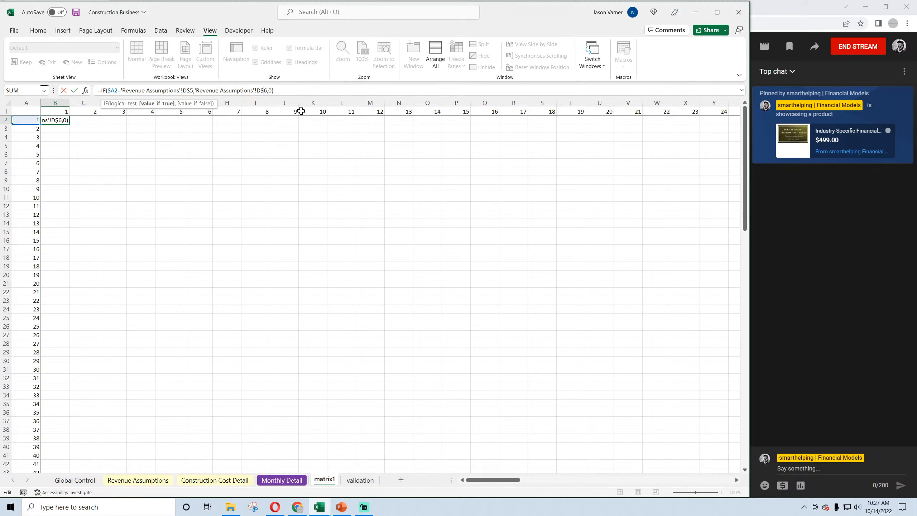
{"action": "key", "text": "Return"}
Fill the B2 formula across and down the matrix to cover B2:T19
{"action": "left_click", "coordinate": [57, 120]}
{"action": "left_click_drag", "start_coordinate": [70, 124], "coordinate": [530, 125]}
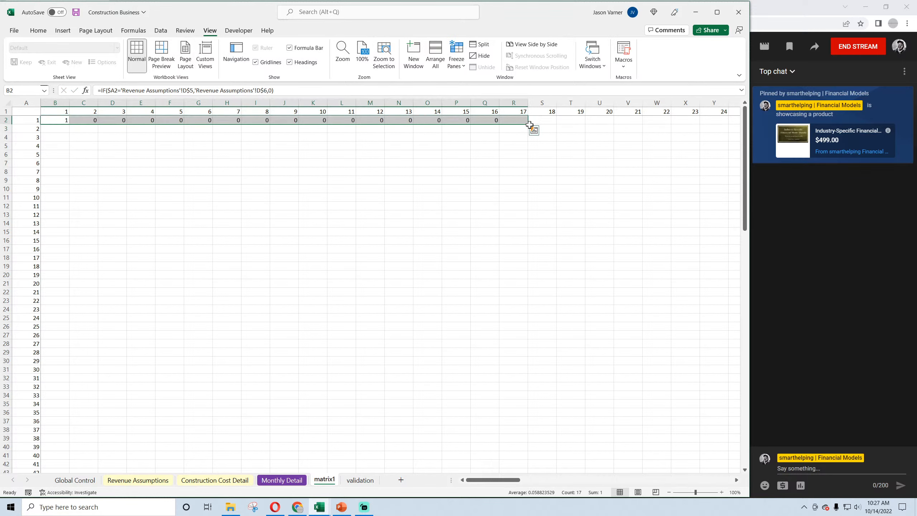
{"action": "left_click", "coordinate": [530, 126]}
{"action": "left_click_drag", "start_coordinate": [69, 125], "coordinate": [586, 270]}
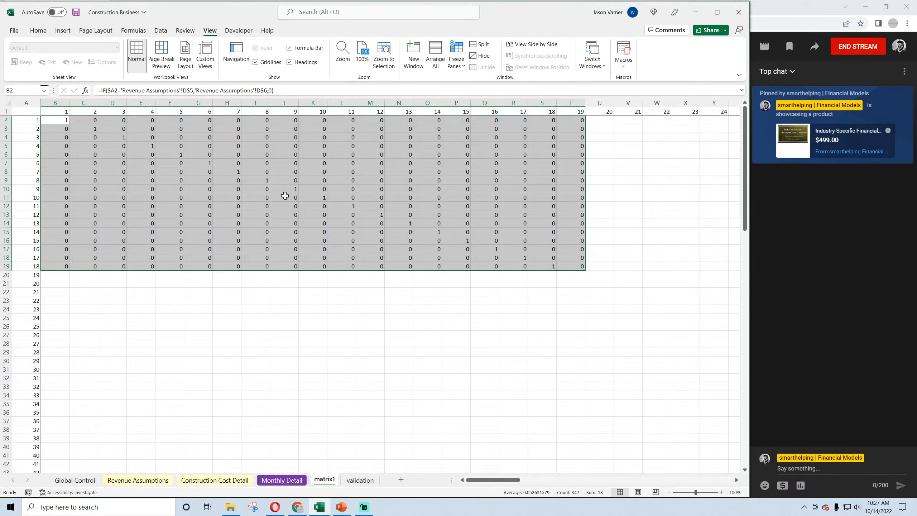
On Revenue Assumptions, set New Jobs Started per Month for months 1 to 7 to 0, 2, 0, 0, 3, 0 and 1
{"action": "left_click", "coordinate": [215, 479]}
{"action": "left_click", "coordinate": [138, 479]}
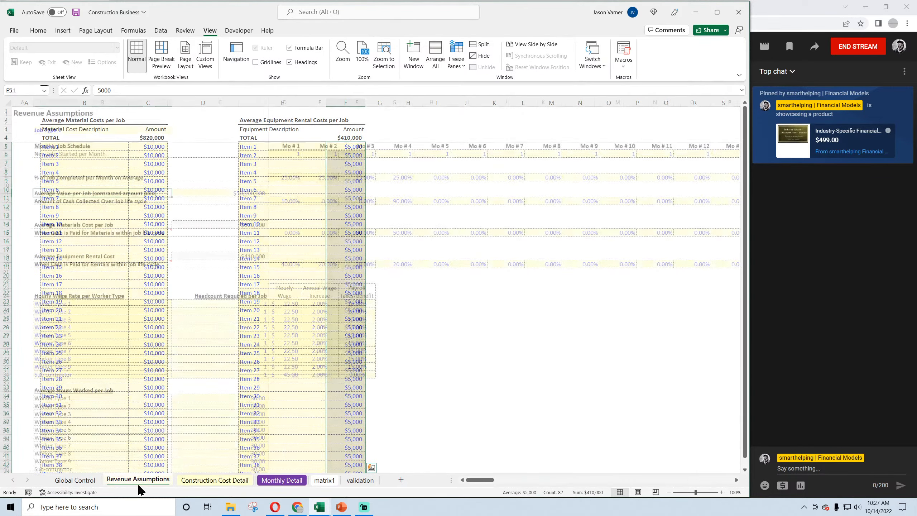
{"action": "left_click", "coordinate": [290, 153]}
{"action": "type", "text": "0"}
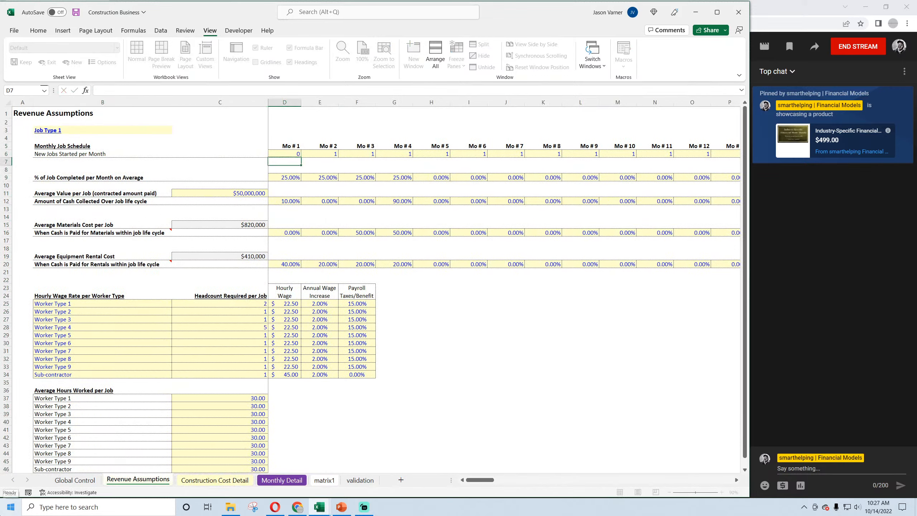
{"action": "key", "text": "Tab"}
{"action": "type", "text": "2"}
{"action": "key", "text": "Return"}
{"action": "key", "text": "Up"}
{"action": "key", "text": "Right"}
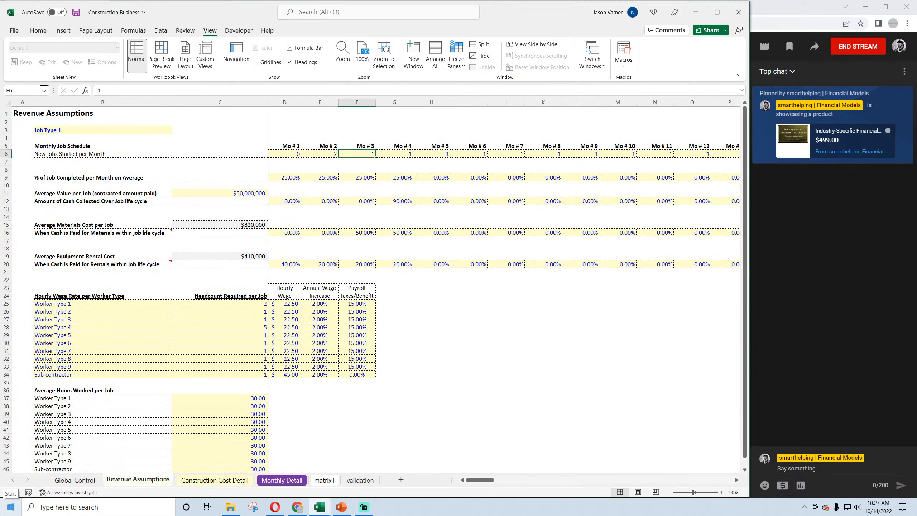
{"action": "type", "text": "0"}
{"action": "key", "text": "Return"}
{"action": "key", "text": "Up"}
{"action": "key", "text": "Right"}
{"action": "type", "text": "0"}
{"action": "key", "text": "Return"}
{"action": "key", "text": "Up"}
{"action": "key", "text": "Right"}
{"action": "type", "text": "3"}
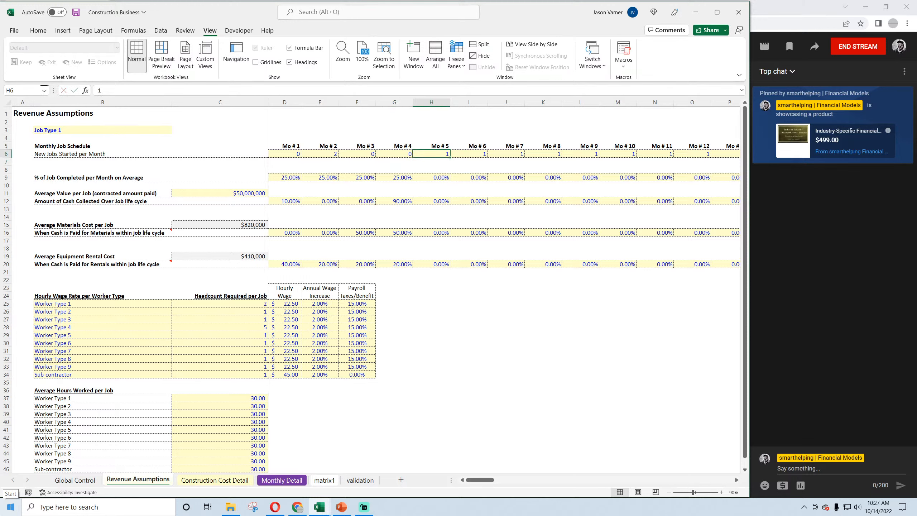
{"action": "key", "text": "Return"}
{"action": "key", "text": "Up"}
{"action": "key", "text": "Right"}
{"action": "type", "text": "0"}
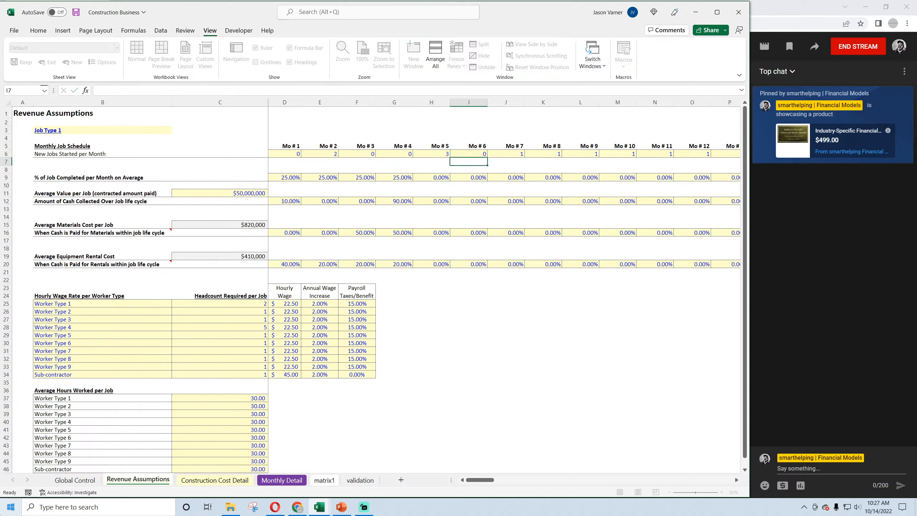
{"action": "key", "text": "Tab"}
{"action": "type", "text": "1"}
{"action": "key", "text": "Tab"}
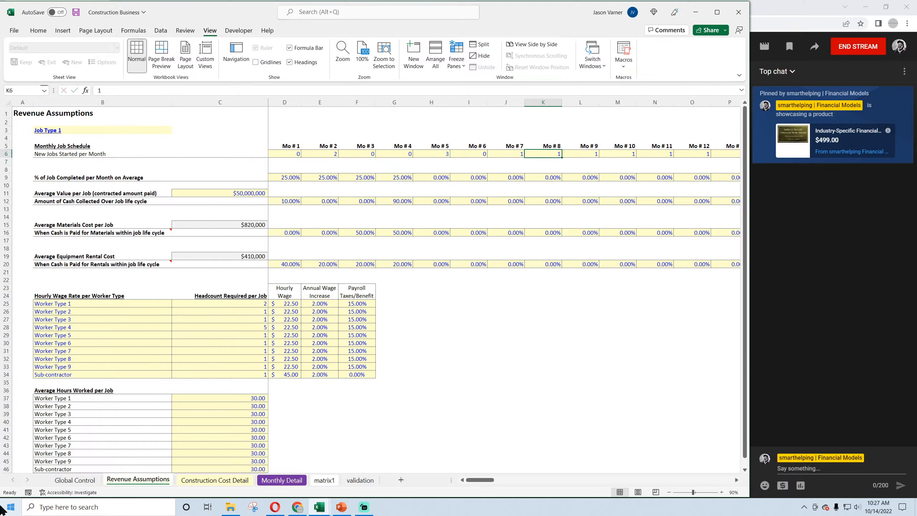
Save the Construction Business workbook
{"action": "left_click", "coordinate": [39, 31]}
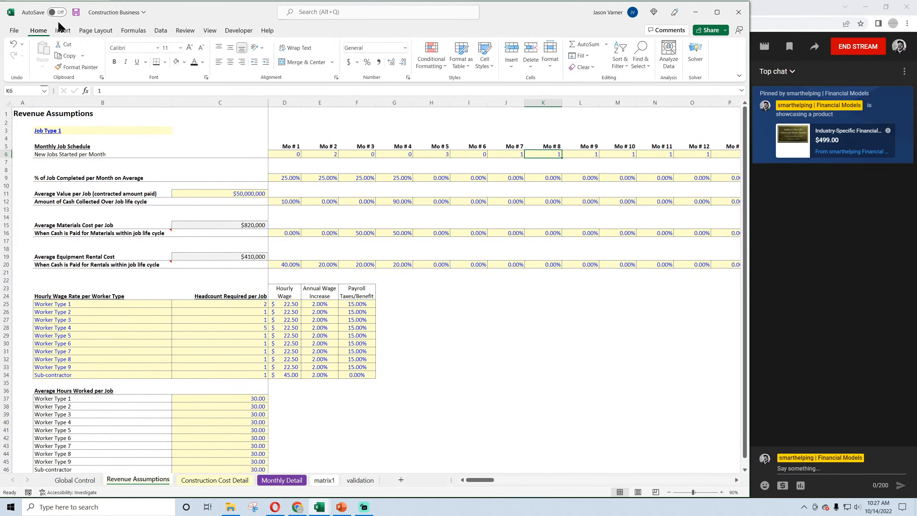
{"action": "left_click", "coordinate": [76, 13]}
{"action": "left_click", "coordinate": [329, 152]}
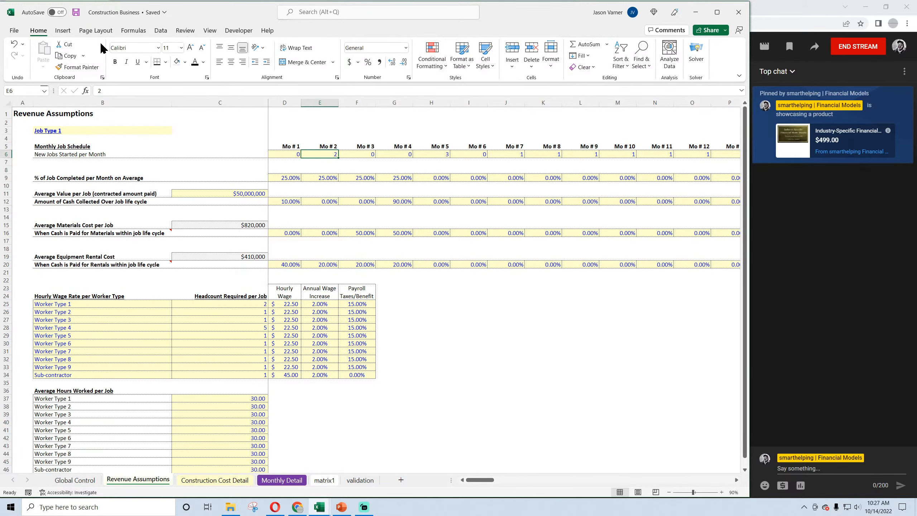
{"action": "left_click", "coordinate": [76, 14]}
Compare Job Type 1's new jobs per month on Revenue Assumptions with the values along the matrix1 diagonal
{"action": "left_click", "coordinate": [53, 131]}
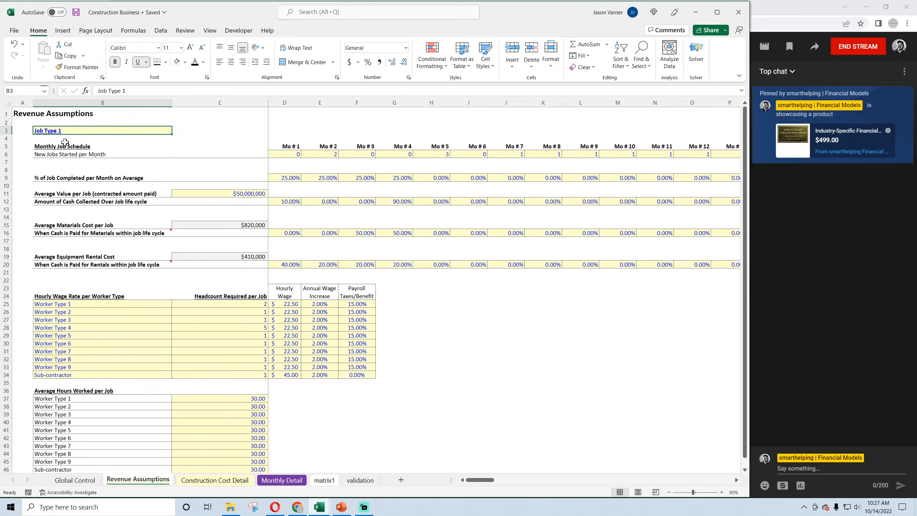
{"action": "left_click_drag", "start_coordinate": [59, 155], "coordinate": [431, 156]}
{"action": "left_click", "coordinate": [324, 480]}
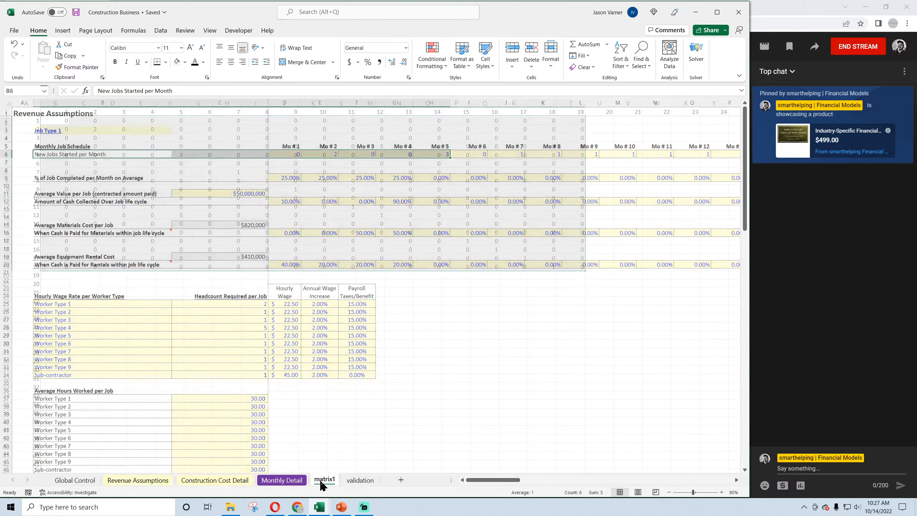
{"action": "left_click", "coordinate": [59, 121]}
{"action": "left_click", "coordinate": [89, 131]}
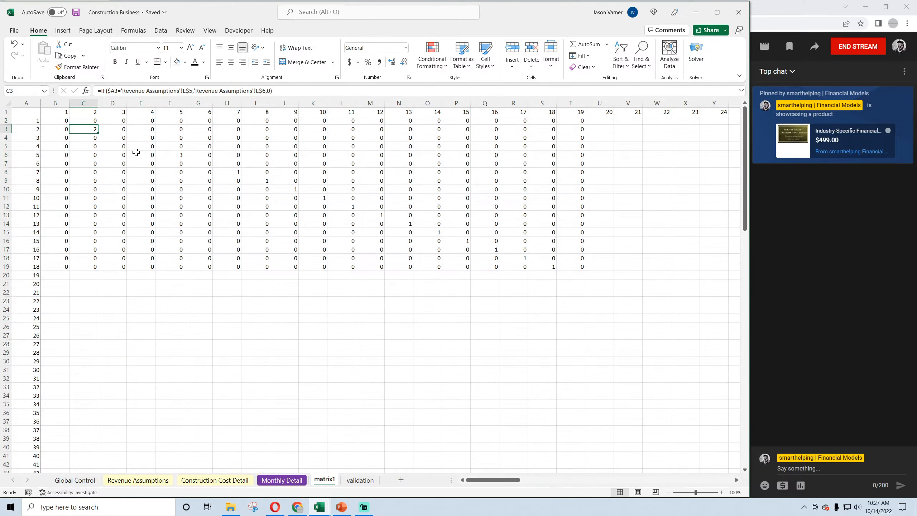
{"action": "left_click", "coordinate": [137, 152]}
{"action": "left_click_drag", "start_coordinate": [63, 111], "coordinate": [296, 112]}
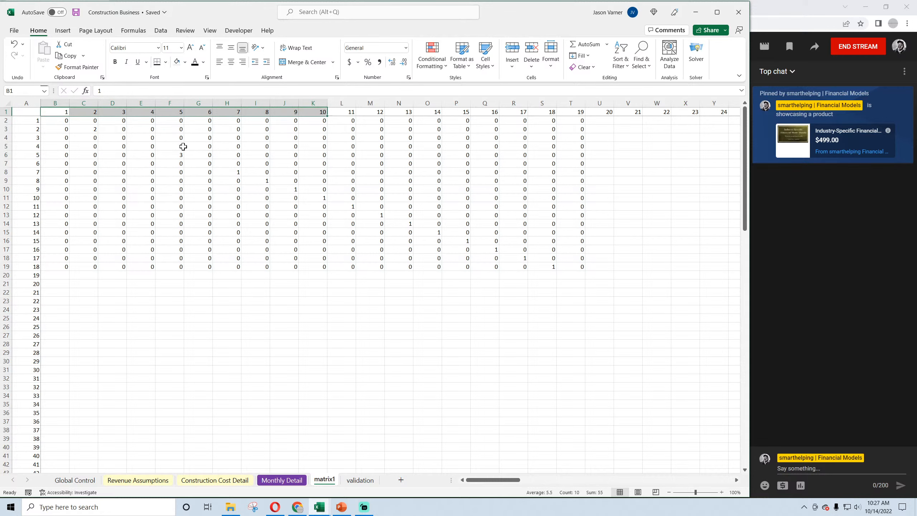
{"action": "left_click", "coordinate": [177, 155]}
{"action": "left_click", "coordinate": [222, 181]}
{"action": "left_click", "coordinate": [313, 224]}
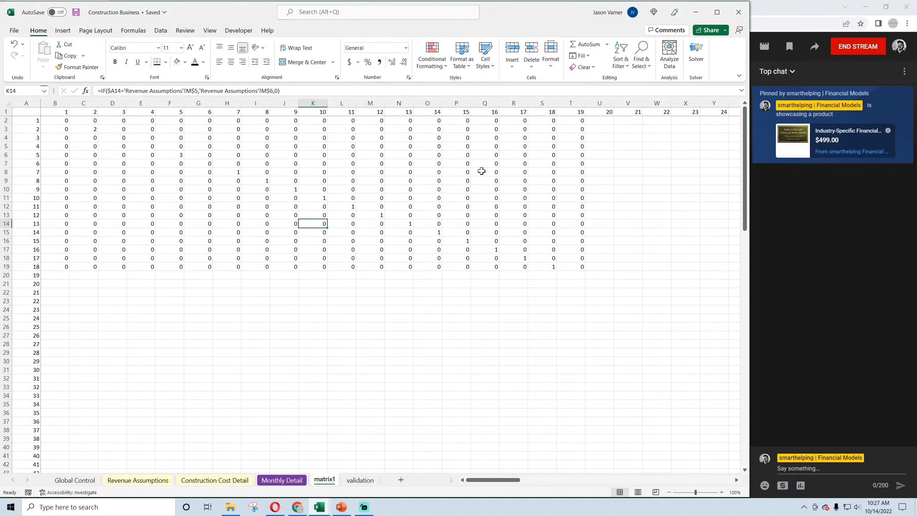
Fill the B2 formula across and down the matrix to cover all 120 months, B2:DQ121, and check the diagonal cells
{"action": "left_click", "coordinate": [65, 121]}
{"action": "left_click_drag", "start_coordinate": [69, 124], "coordinate": [437, 484]}
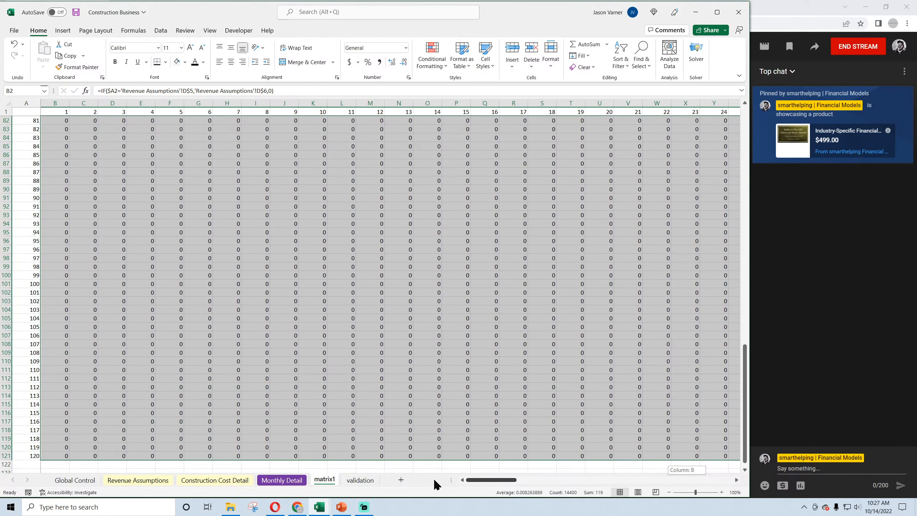
{"action": "scroll", "coordinate": [111, 311], "scroll_direction": "up", "scroll_amount": 20}
{"action": "left_click", "coordinate": [91, 129]}
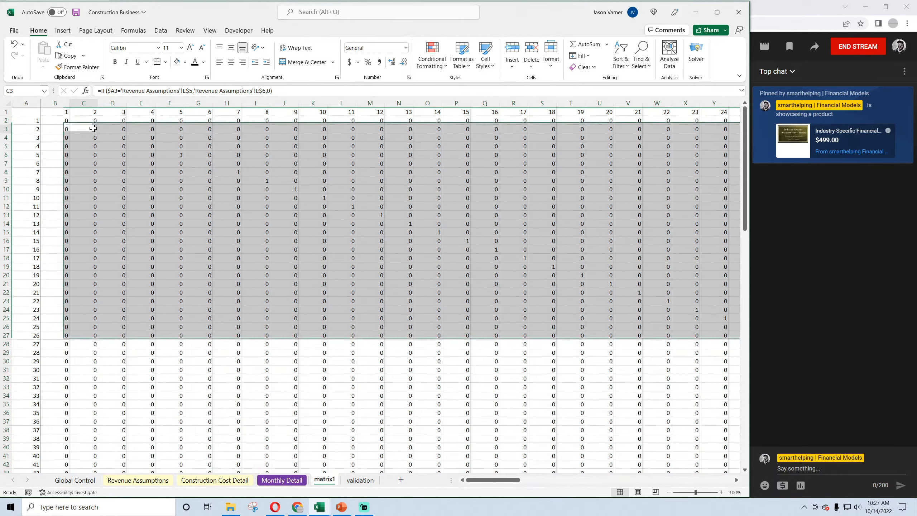
{"action": "left_click", "coordinate": [174, 156]}
{"action": "left_click", "coordinate": [232, 173]}
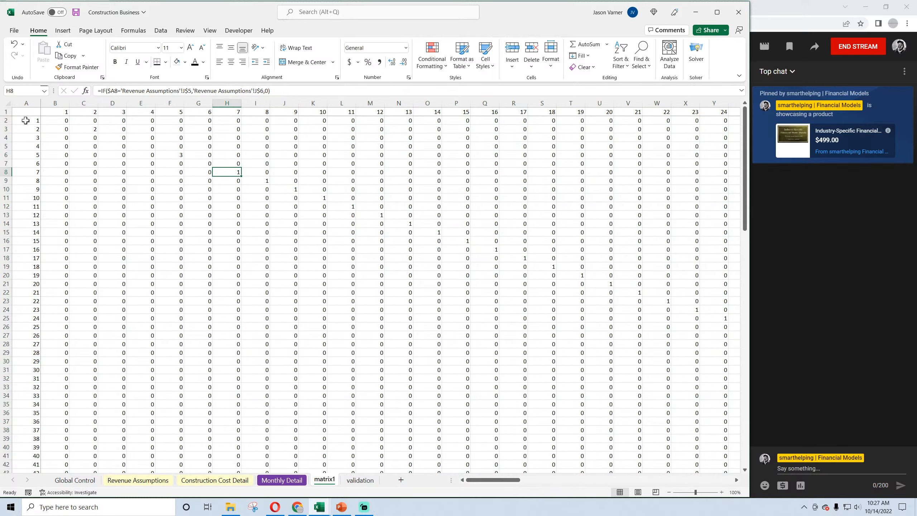
Copy the month numbers 1 to 120 from A2:A121 and paste them below the matrix starting at A124
{"action": "left_click_drag", "start_coordinate": [25, 120], "coordinate": [11, 459]}
{"action": "right_click", "coordinate": [29, 284]}
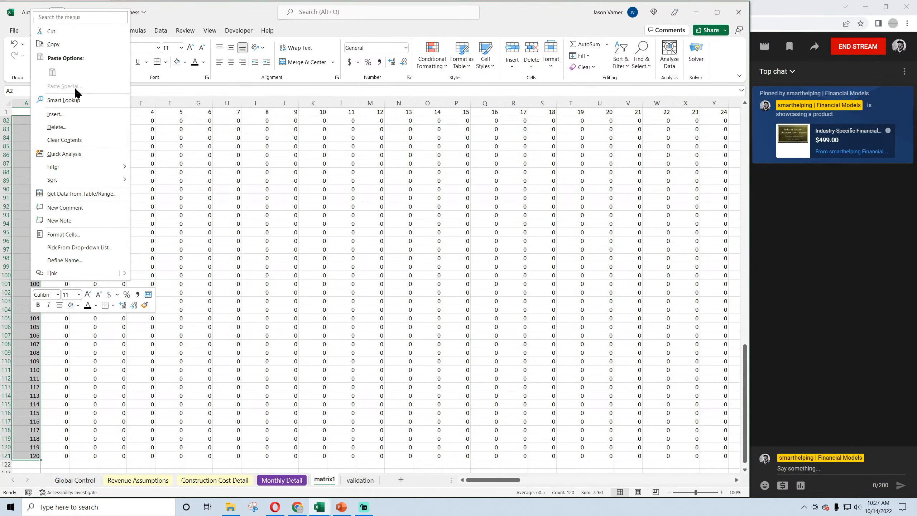
{"action": "left_click", "coordinate": [68, 39]}
{"action": "scroll", "coordinate": [63, 295], "scroll_direction": "down", "scroll_amount": 7}
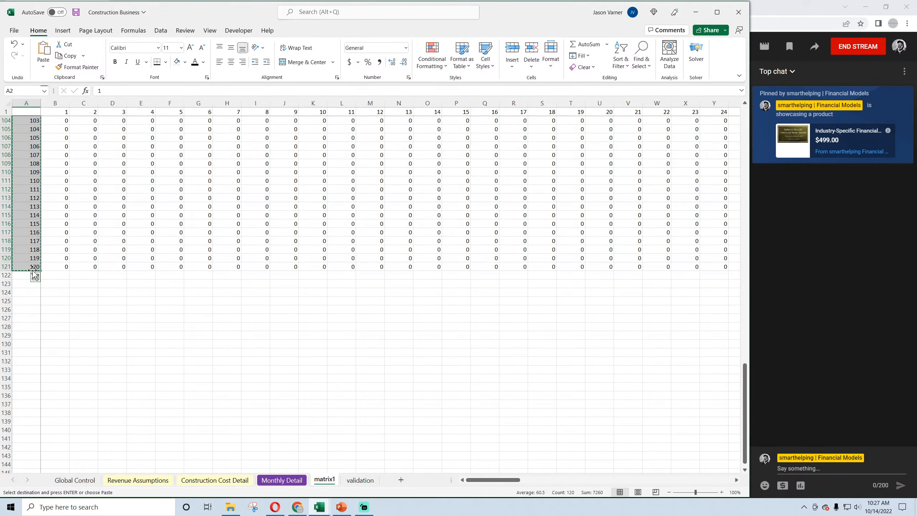
{"action": "left_click", "coordinate": [35, 276]}
{"action": "right_click", "coordinate": [22, 292]}
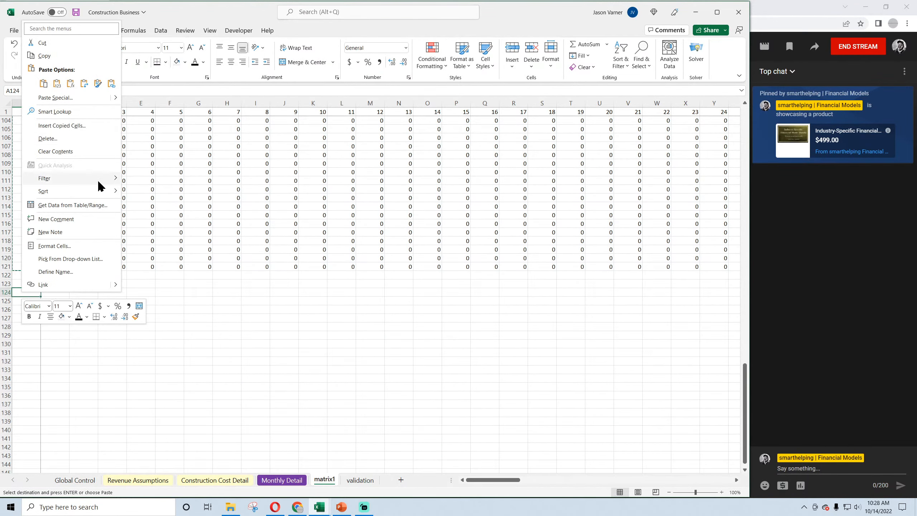
{"action": "left_click", "coordinate": [41, 86]}
Label cell A123 "Age of Job", then autofit column A's width and centre its contents
{"action": "left_click", "coordinate": [26, 284]}
{"action": "type", "text": "Age of Job"}
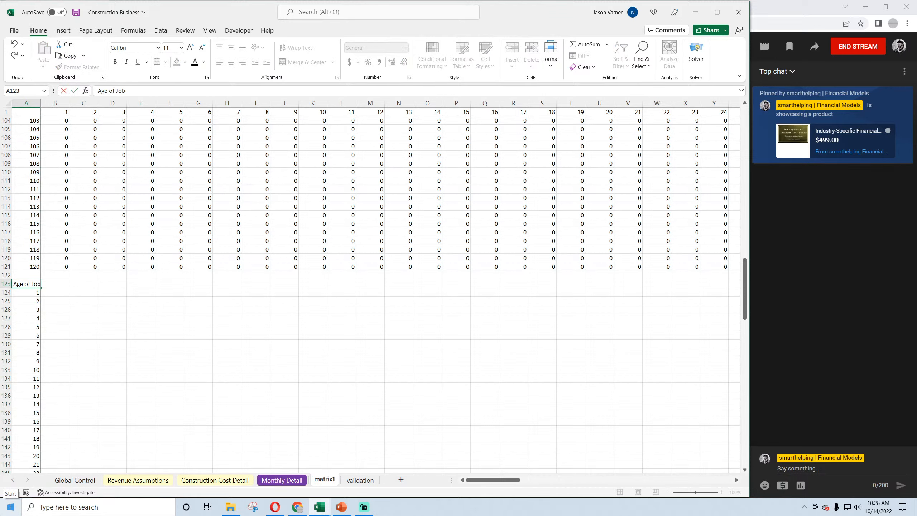
{"action": "key", "text": "Return"}
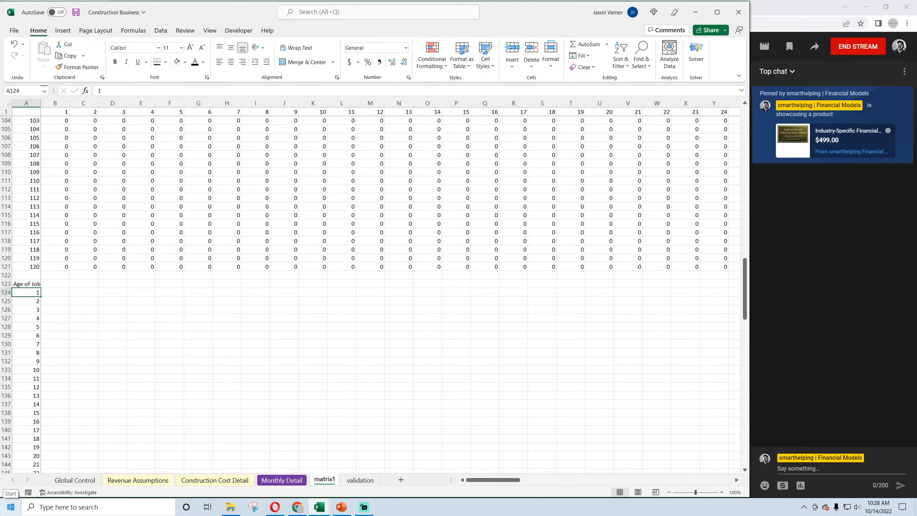
{"action": "double_click", "coordinate": [40, 101]}
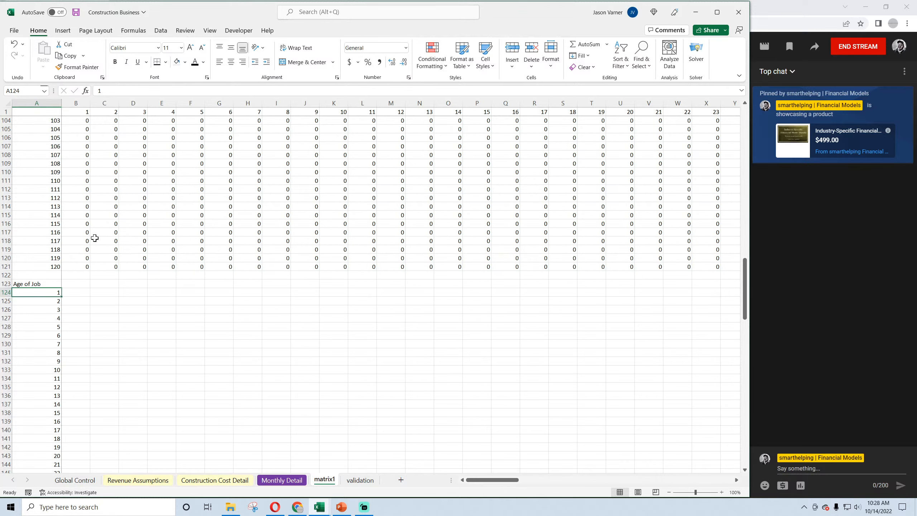
{"action": "left_click", "coordinate": [36, 103]}
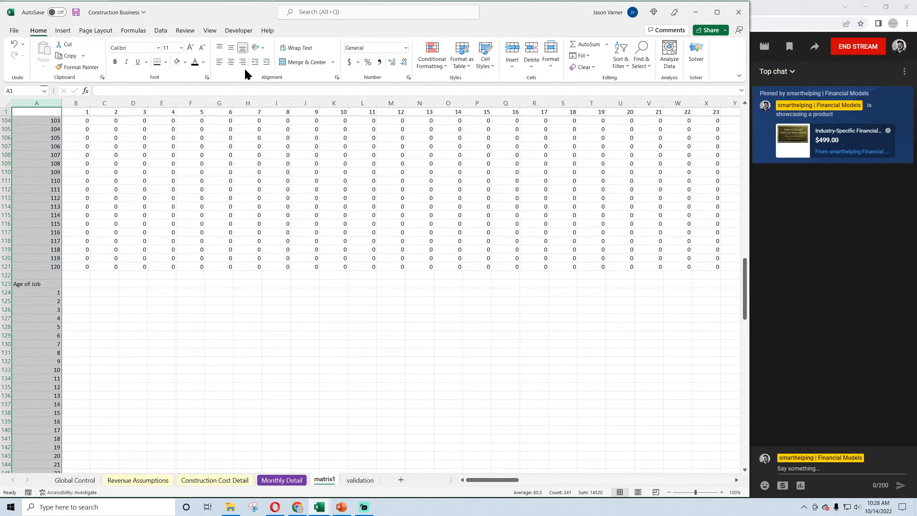
{"action": "left_click", "coordinate": [231, 62]}
Enter the formula =IF(B2>0,1,0) in B124 to start the Age of Job matrix
{"action": "left_click", "coordinate": [76, 293]}
{"action": "type", "text": "="}
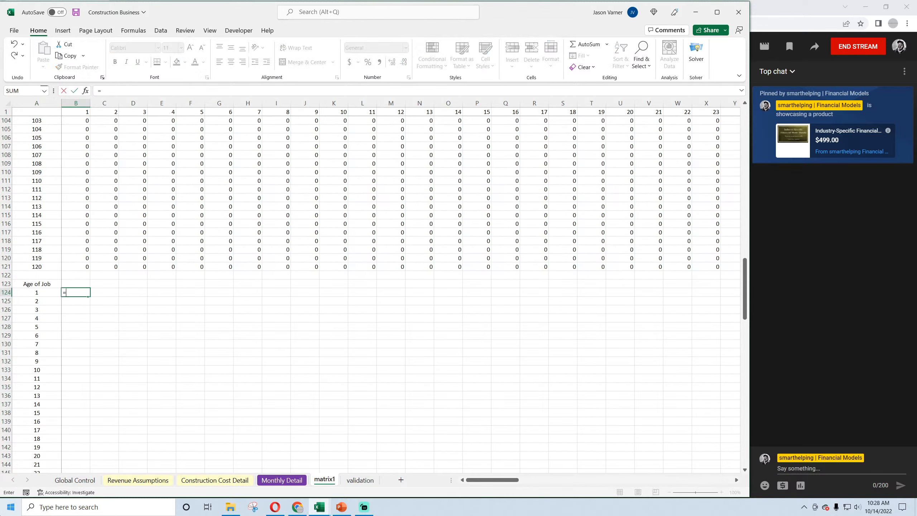
{"action": "type", "text": "if("}
{"action": "scroll", "coordinate": [201, 201], "scroll_direction": "up", "scroll_amount": 20}
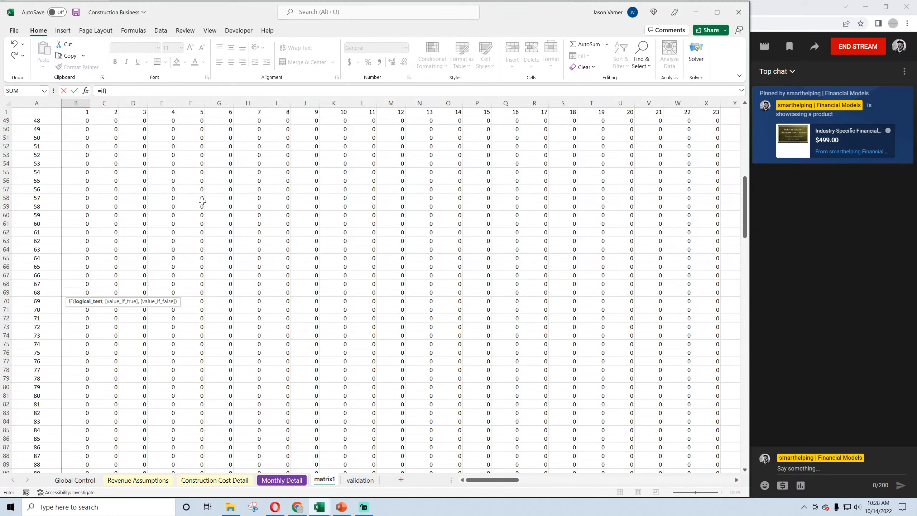
{"action": "left_click", "coordinate": [76, 120]}
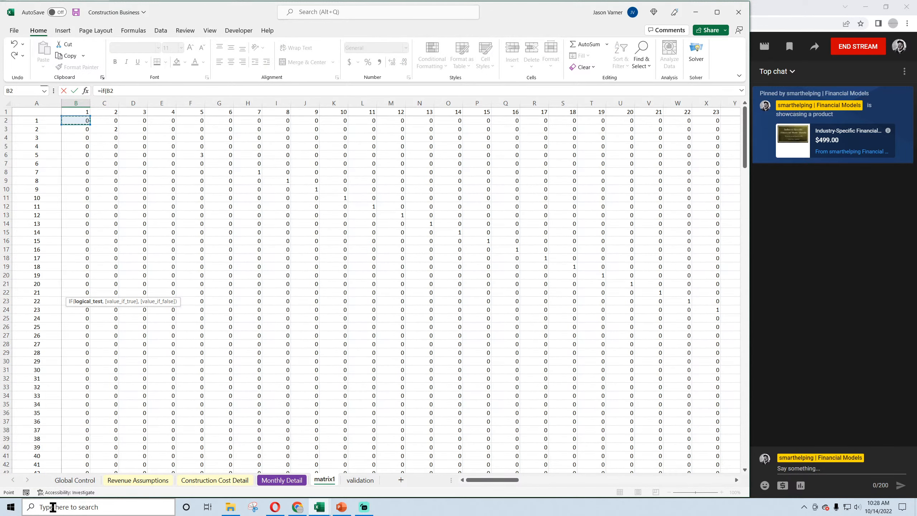
{"action": "type", "text": "?"}
{"action": "key", "text": "BackSpace"}
{"action": "type", "text": "0,1,0"}
{"action": "key", "text": "Return"}
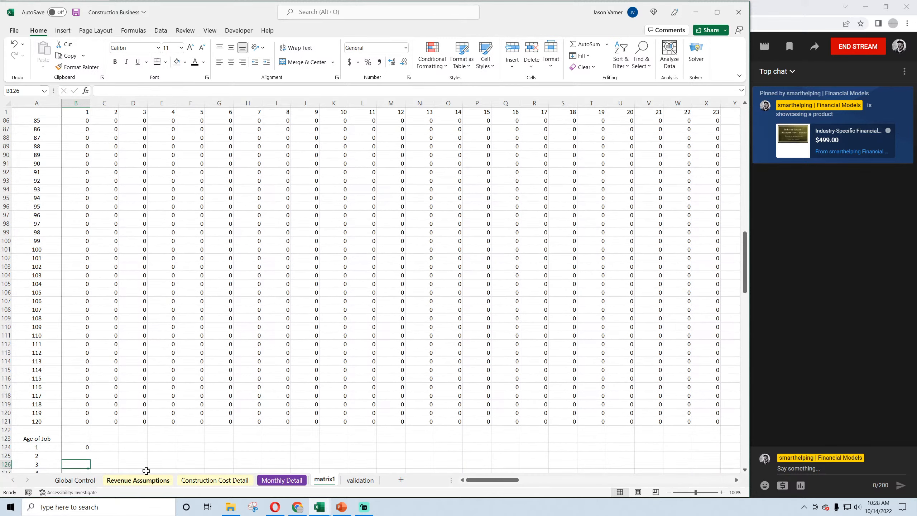
Fill the B124 formula down column B for all 120 rows of the Age of Job block
{"action": "scroll", "coordinate": [92, 344], "scroll_direction": "down", "scroll_amount": 4}
{"action": "left_click", "coordinate": [84, 352]}
{"action": "double_click", "coordinate": [89, 356]}
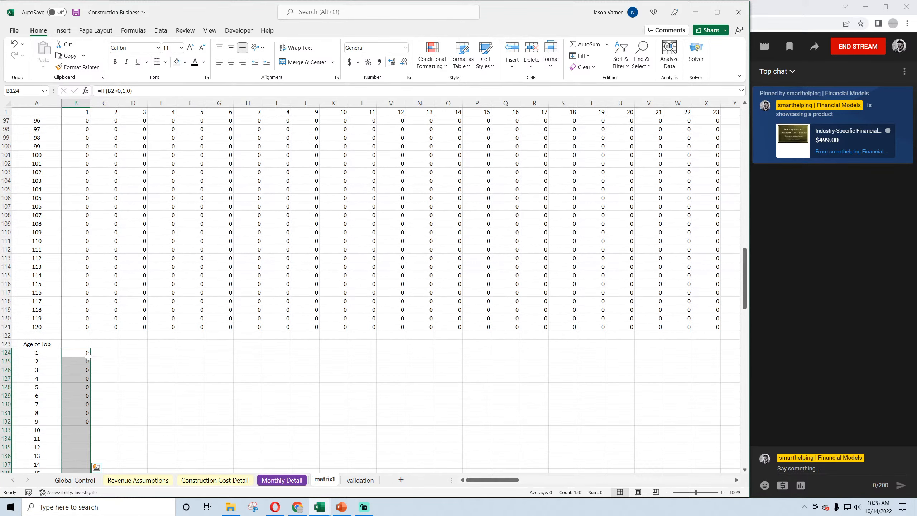
Copy B124 into C124 and extend the formula to =IF(B124>0,B124+1,IF(C2>0,1,0))
{"action": "left_click", "coordinate": [88, 353]}
{"action": "left_click_drag", "start_coordinate": [90, 357], "coordinate": [116, 361]}
{"action": "left_click", "coordinate": [110, 354]}
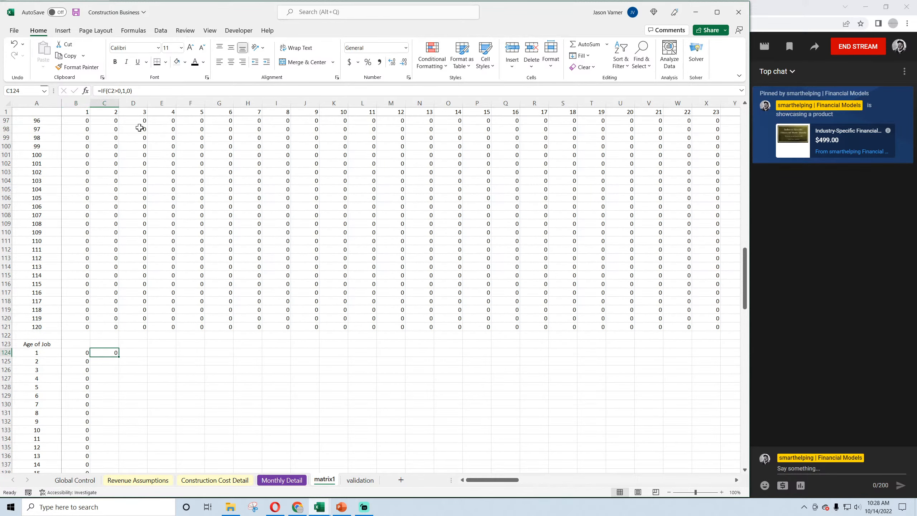
{"action": "left_click", "coordinate": [102, 91]}
{"action": "type", "text": "if("}
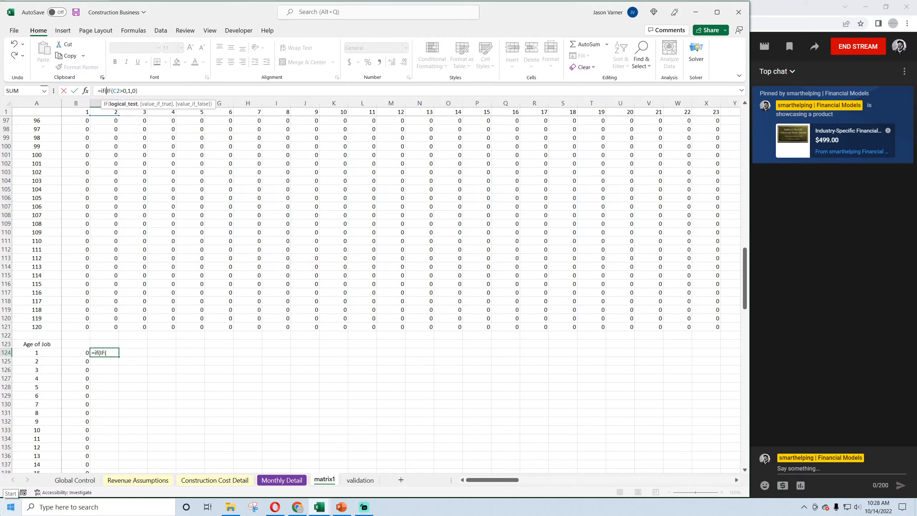
{"action": "type", "text": "b124?0,b"}
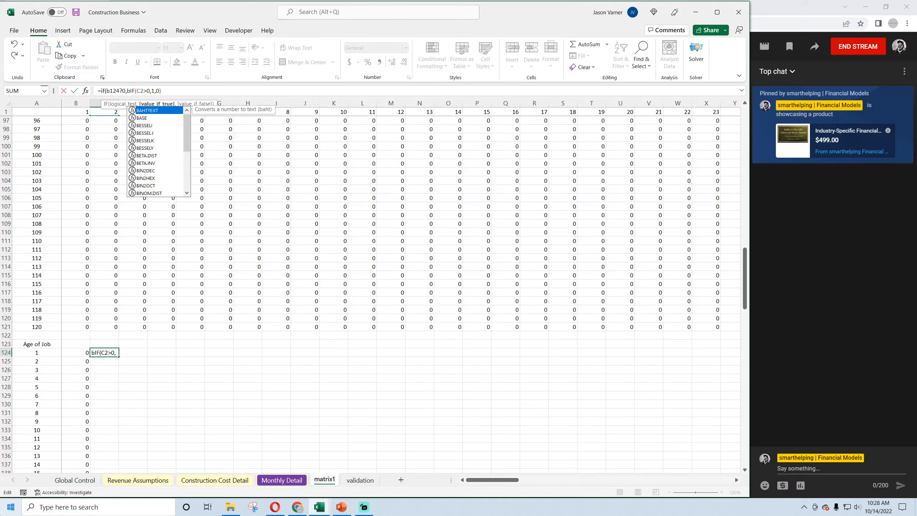
{"action": "type", "text": "124+1"}
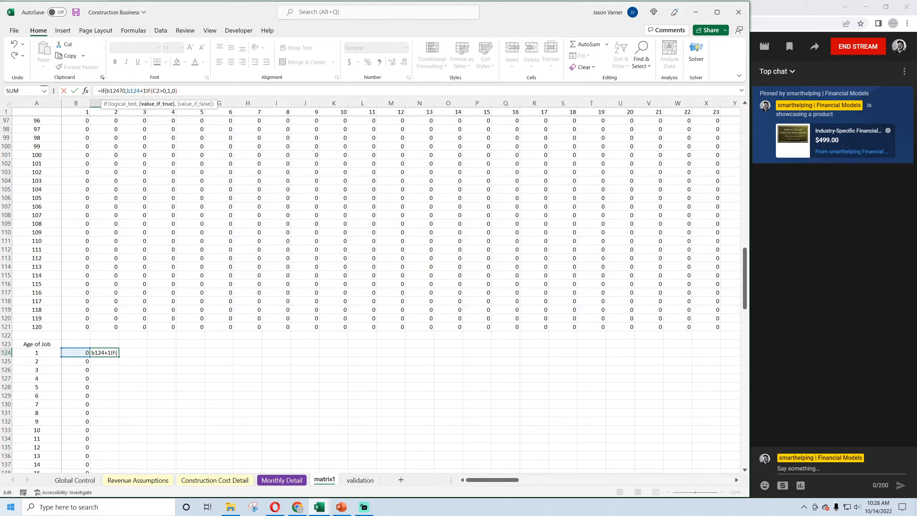
{"action": "type", "text": ","}
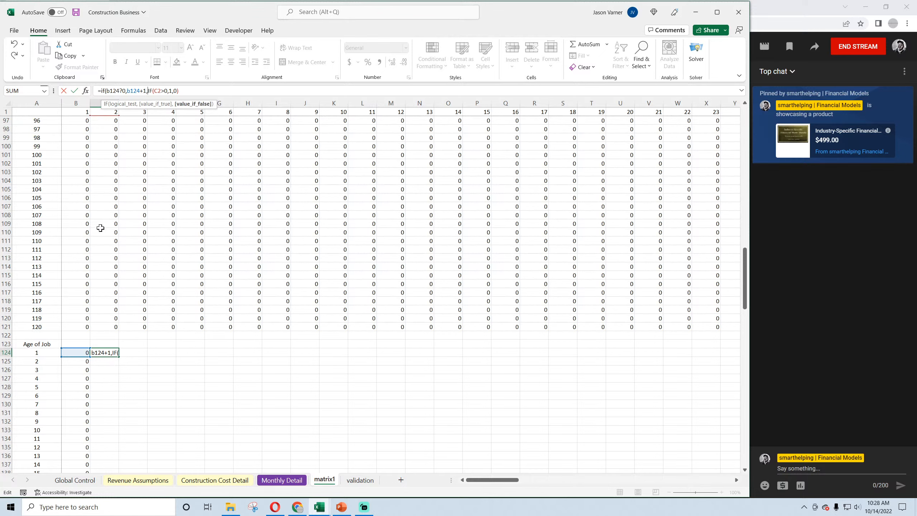
{"action": "left_click", "coordinate": [123, 93]}
{"action": "key", "text": "BackSpace"}
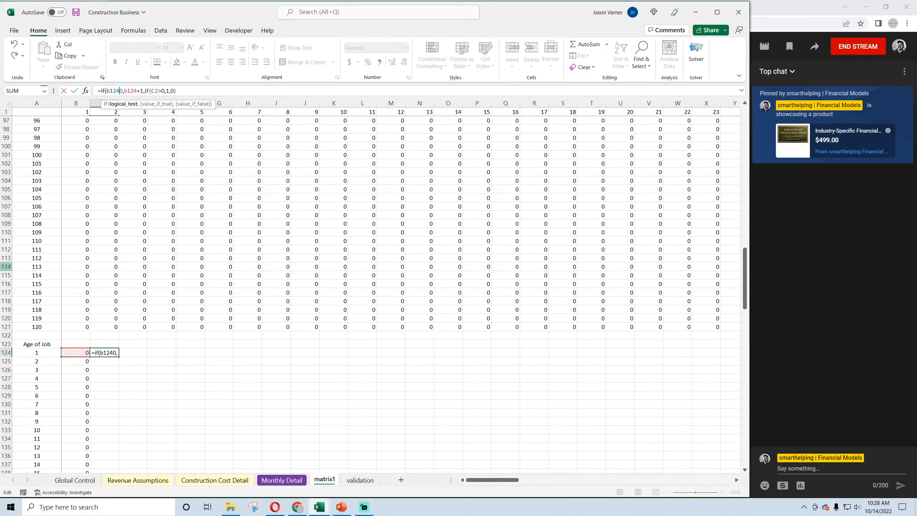
{"action": "type", "text": ">"}
{"action": "key", "text": "Return"}
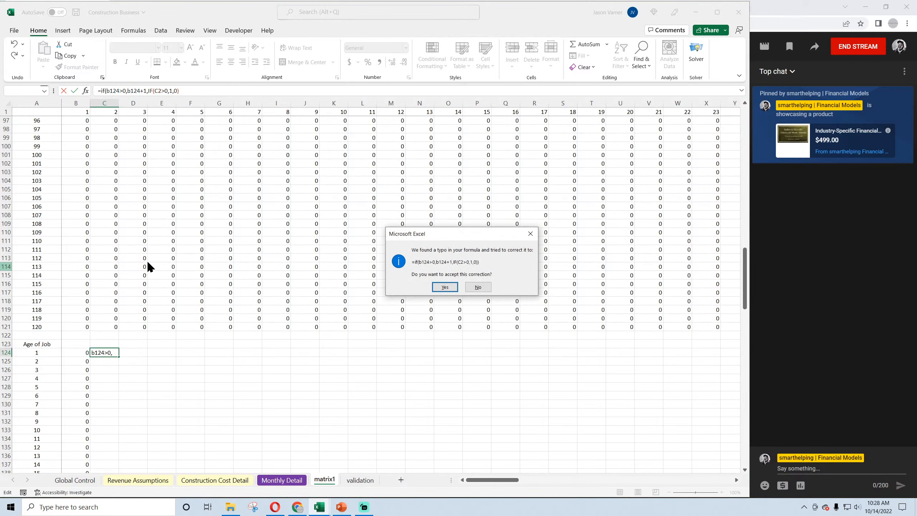
{"action": "left_click", "coordinate": [445, 287]}
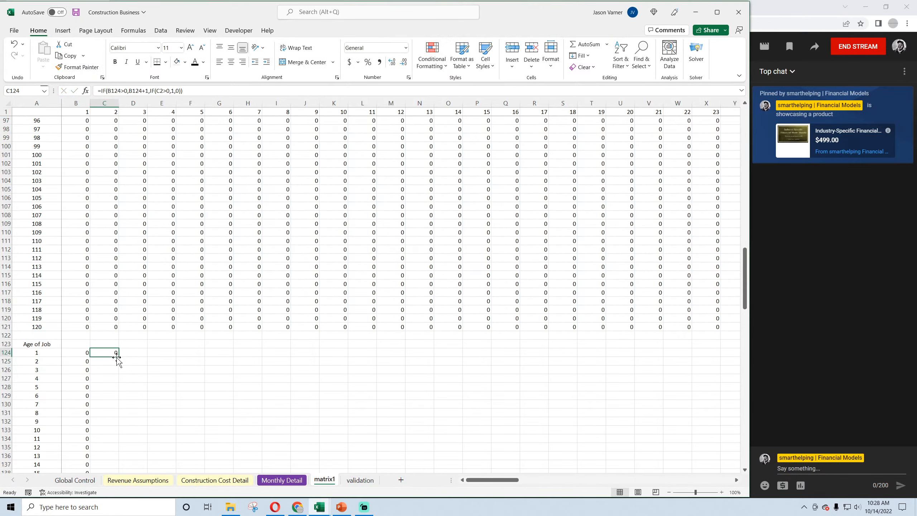
Try the C124 formula over C124:O133 and inspect the job ages counted in rows 125 and 128
{"action": "left_click_drag", "start_coordinate": [116, 357], "coordinate": [464, 433]}
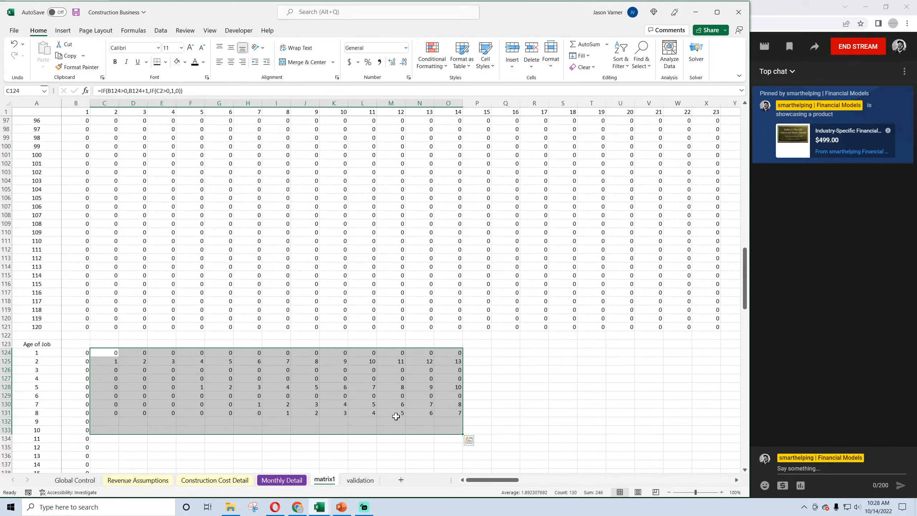
{"action": "left_click", "coordinate": [108, 363]}
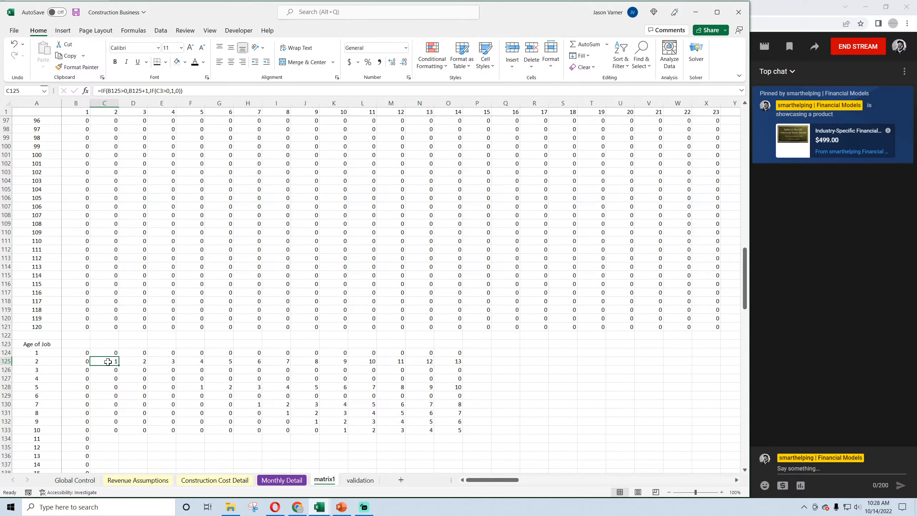
{"action": "left_click", "coordinate": [143, 363]}
{"action": "left_click", "coordinate": [190, 386]}
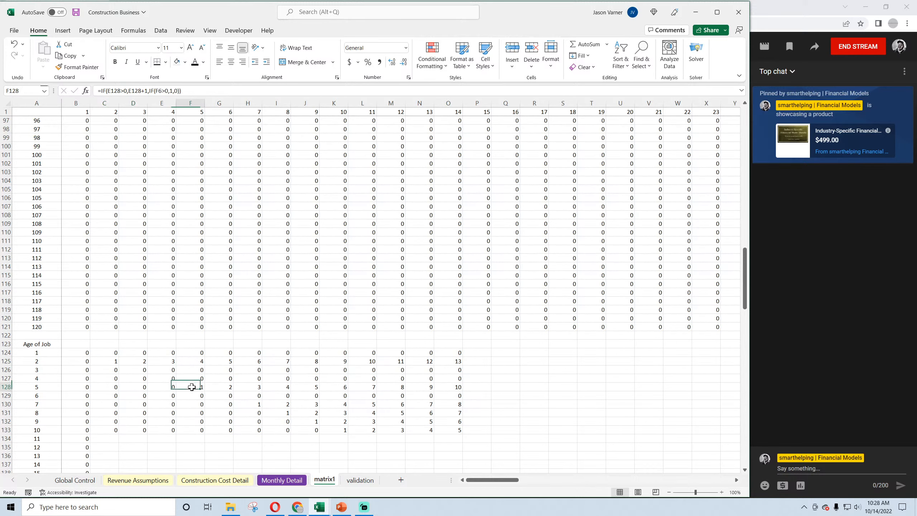
{"action": "left_click", "coordinate": [221, 386]}
{"action": "left_click", "coordinate": [254, 386]}
Fill the C124 formula across and down the whole Age of Job matrix, C124:DQ243
{"action": "left_click", "coordinate": [106, 349]}
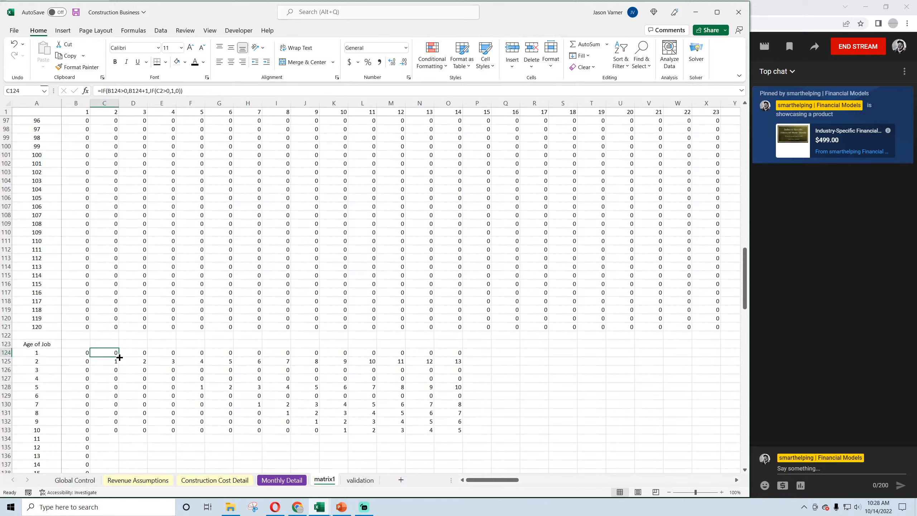
{"action": "left_click_drag", "start_coordinate": [119, 356], "coordinate": [694, 513]}
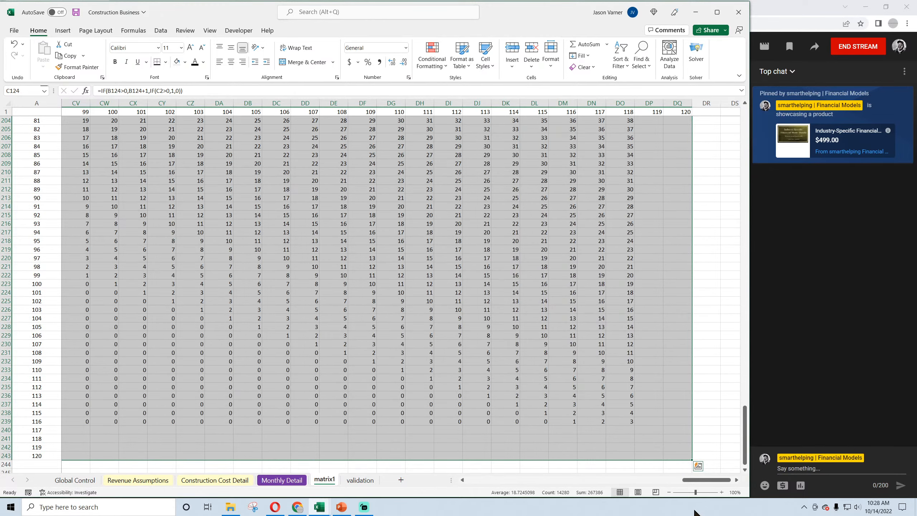
{"action": "left_click_drag", "start_coordinate": [711, 483], "coordinate": [494, 483]}
{"action": "scroll", "coordinate": [97, 352], "scroll_direction": "up", "scroll_amount": 15}
{"action": "scroll", "coordinate": [96, 352], "scroll_direction": "up", "scroll_amount": 18}
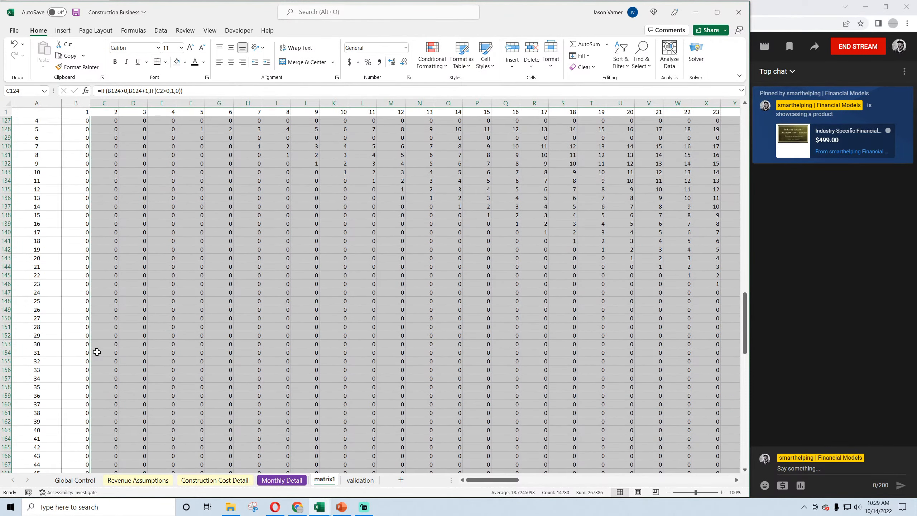
Save the workbook and insert a blank row above the month header row of matrix1
{"action": "left_click", "coordinate": [76, 12]}
{"action": "right_click", "coordinate": [6, 114]}
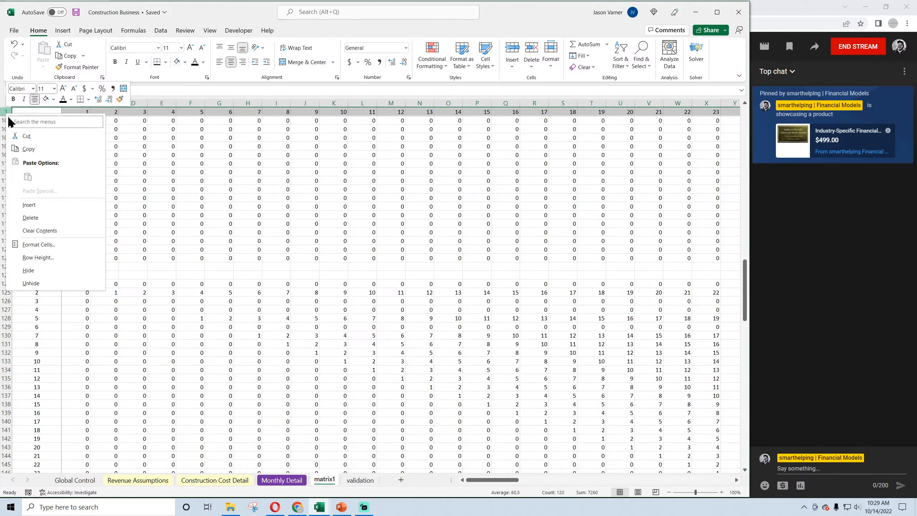
{"action": "left_click", "coordinate": [29, 204]}
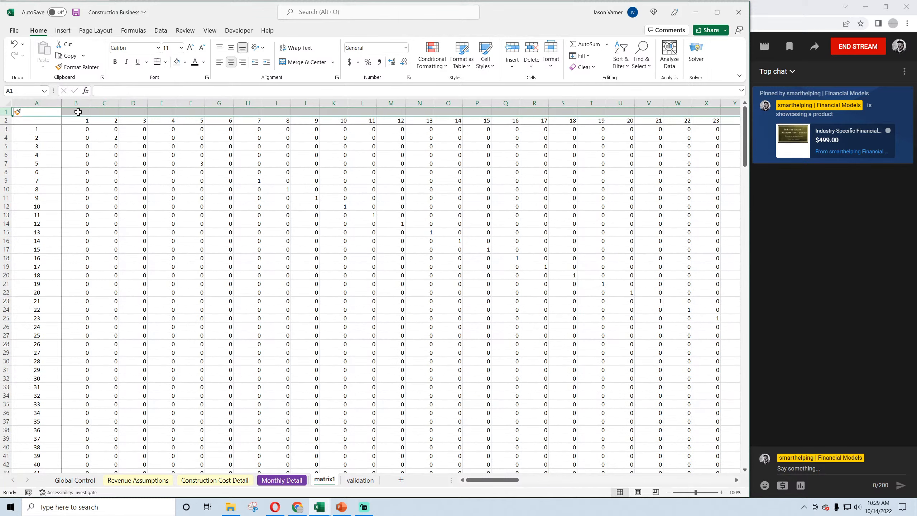
Enter =ROUNDUP(B2/12,0) in B1 and fill it across to DQ1 so every month has a year number
{"action": "left_click", "coordinate": [76, 112]}
{"action": "type", "text": "=roundu"}
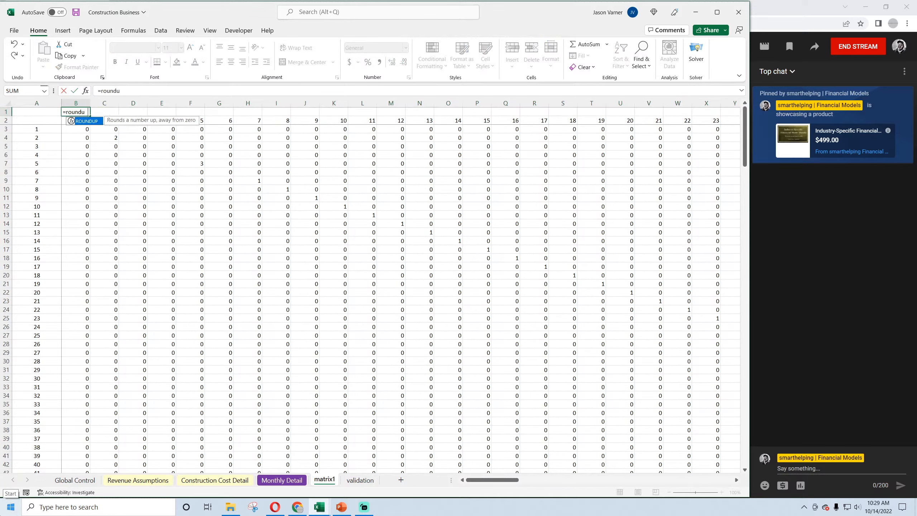
{"action": "type", "text": "p(b2/12,1"}
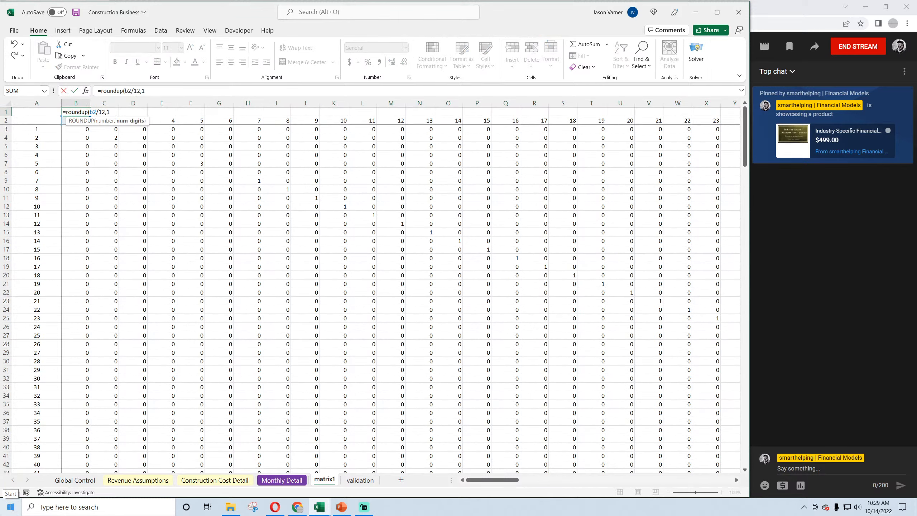
{"action": "type", "text": "0"}
{"action": "key", "text": "Return"}
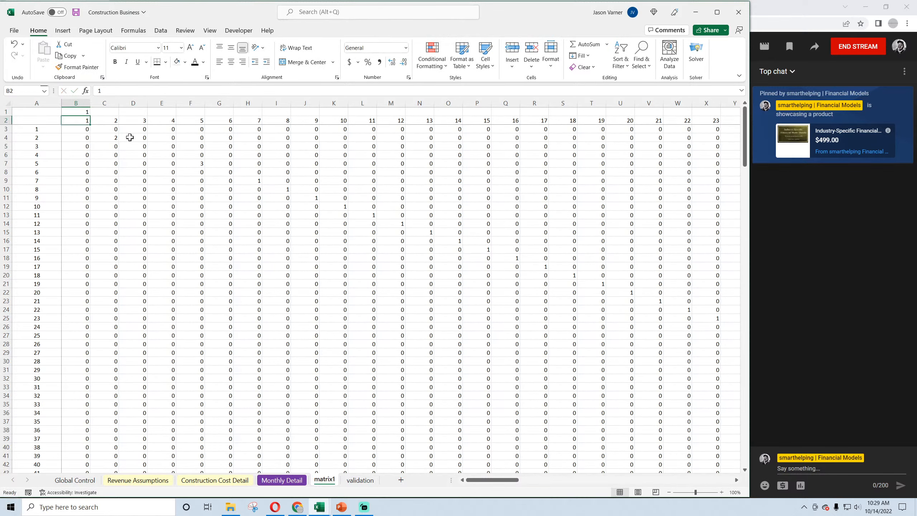
{"action": "left_click", "coordinate": [83, 112]}
{"action": "left_click_drag", "start_coordinate": [90, 116], "coordinate": [874, 239]}
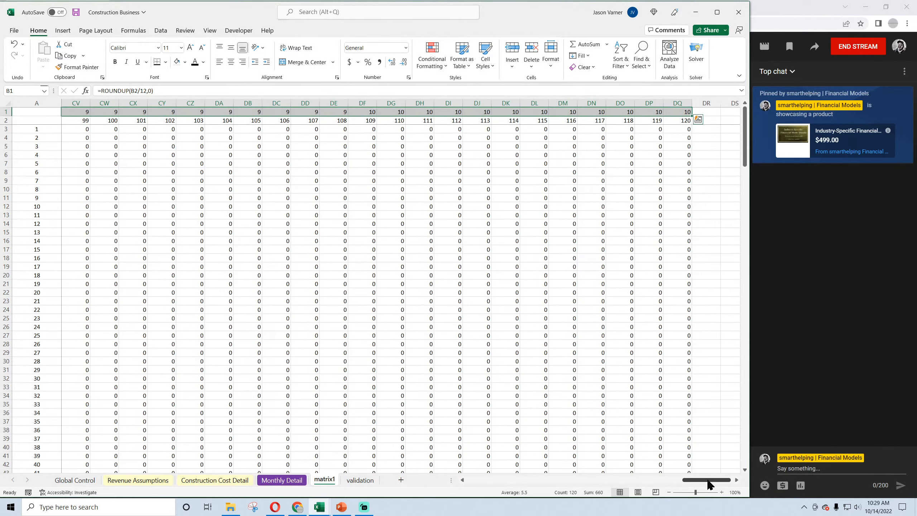
Save the workbook and review the new-jobs and Age of Job matrices on matrix1, from the first months onward
{"action": "left_click_drag", "start_coordinate": [709, 480], "coordinate": [484, 481]}
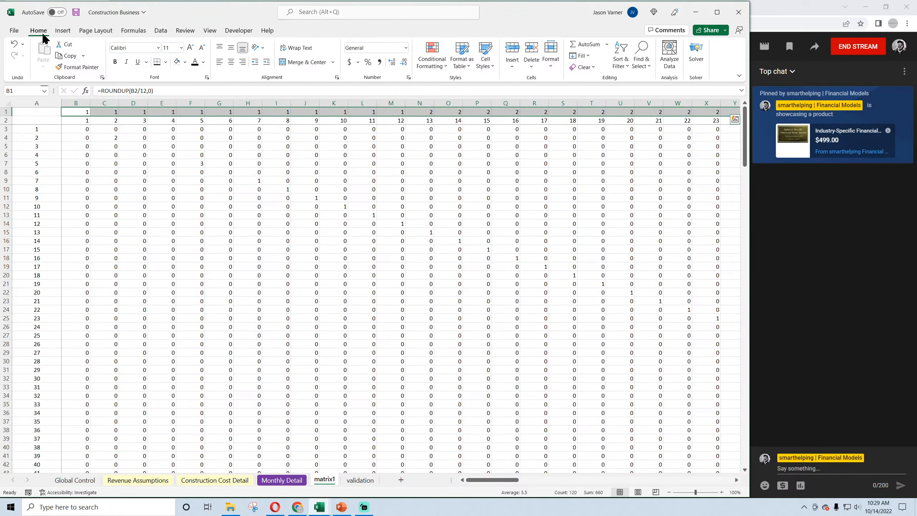
{"action": "left_click", "coordinate": [76, 13]}
{"action": "scroll", "coordinate": [79, 275], "scroll_direction": "down", "scroll_amount": 10}
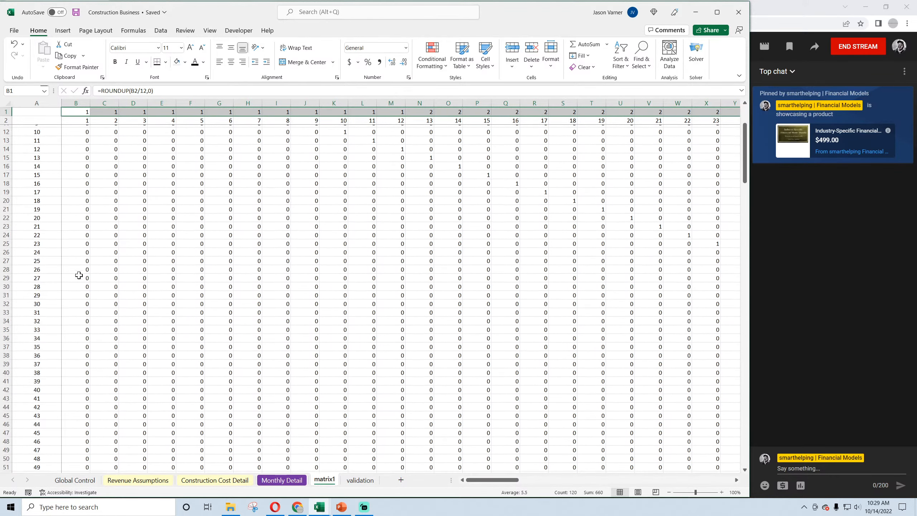
{"action": "scroll", "coordinate": [80, 274], "scroll_direction": "up", "scroll_amount": 10}
{"action": "left_click", "coordinate": [84, 129]}
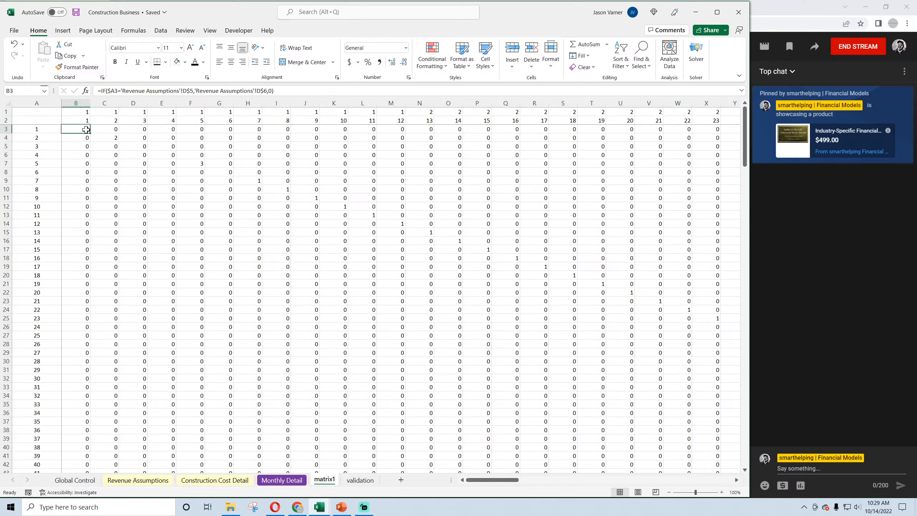
{"action": "left_click", "coordinate": [107, 138]}
{"action": "scroll", "coordinate": [161, 337], "scroll_direction": "down", "scroll_amount": 20}
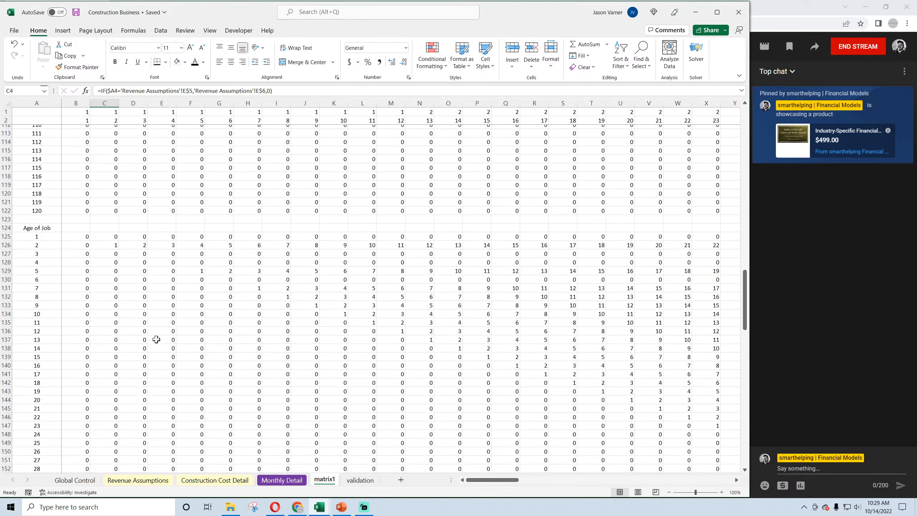
{"action": "scroll", "coordinate": [142, 292], "scroll_direction": "up", "scroll_amount": 4}
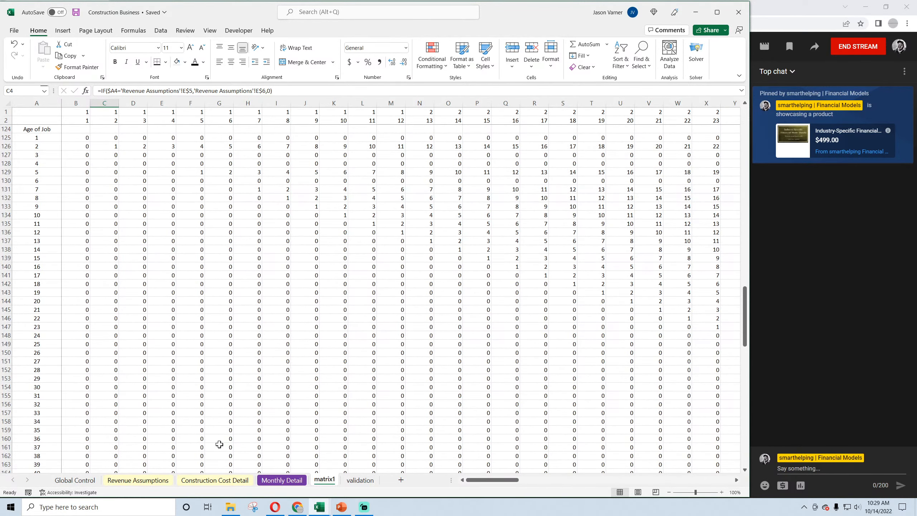
Go to the Revenue Assumptions sheet and save the workbook again
{"action": "left_click", "coordinate": [215, 483]}
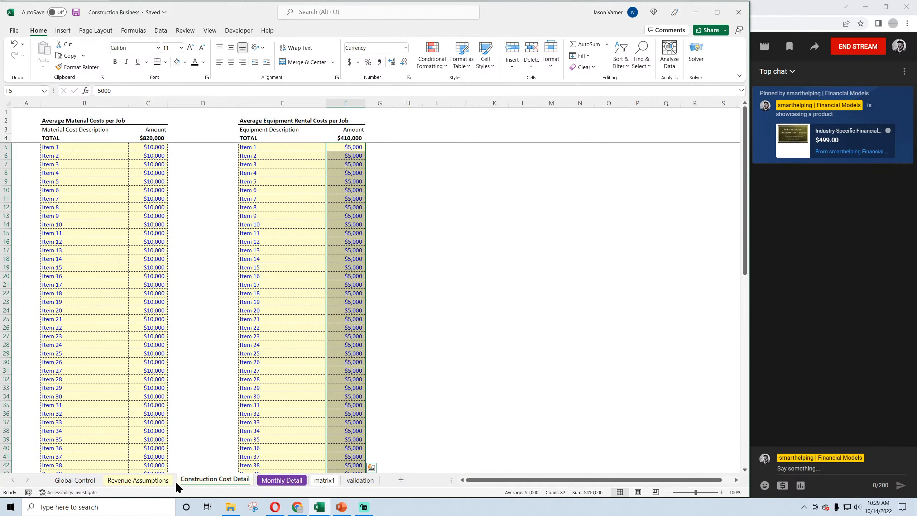
{"action": "left_click", "coordinate": [159, 482]}
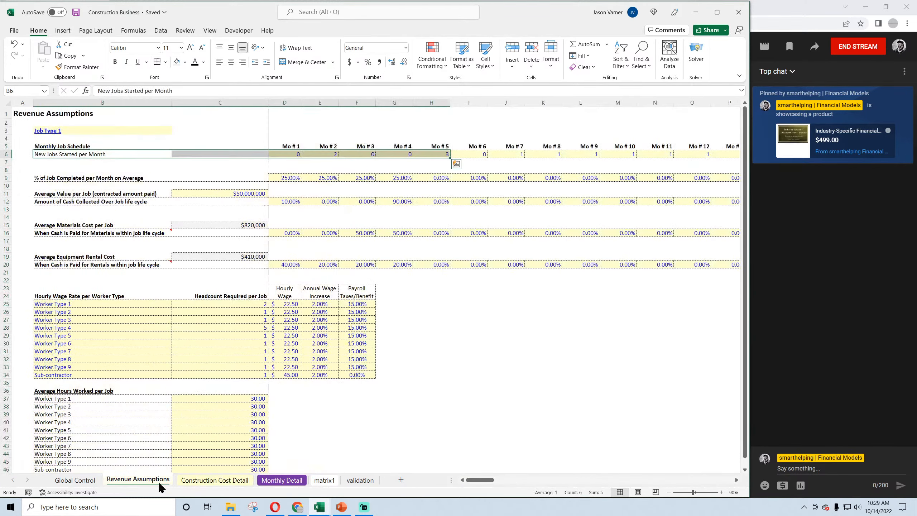
{"action": "left_click", "coordinate": [77, 12]}
{"action": "left_click", "coordinate": [76, 12]}
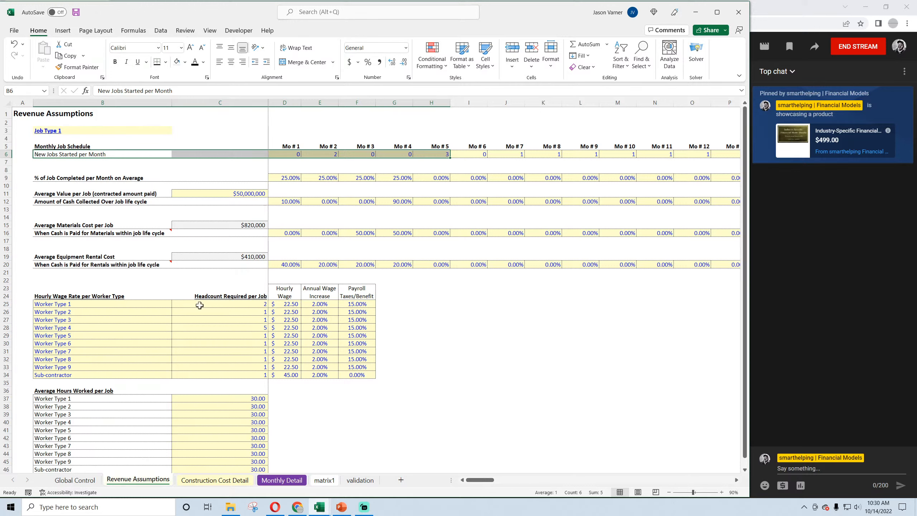
Copy the Age of Job heading and its month labels from A124:A244 on matrix1 and paste them starting at A247
{"action": "left_click", "coordinate": [325, 480]}
{"action": "scroll", "coordinate": [185, 419], "scroll_direction": "down", "scroll_amount": 20}
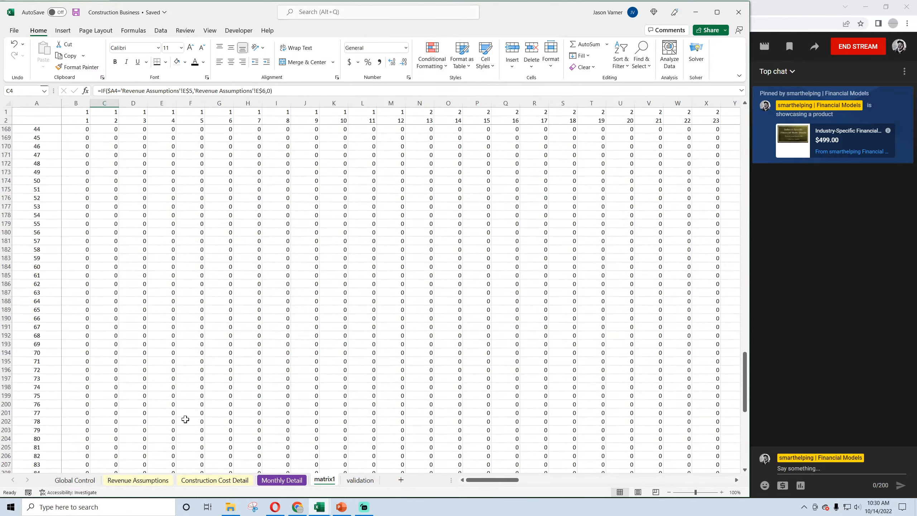
{"action": "scroll", "coordinate": [186, 419], "scroll_direction": "up", "scroll_amount": 11}
{"action": "left_click_drag", "start_coordinate": [40, 317], "coordinate": [51, 456]}
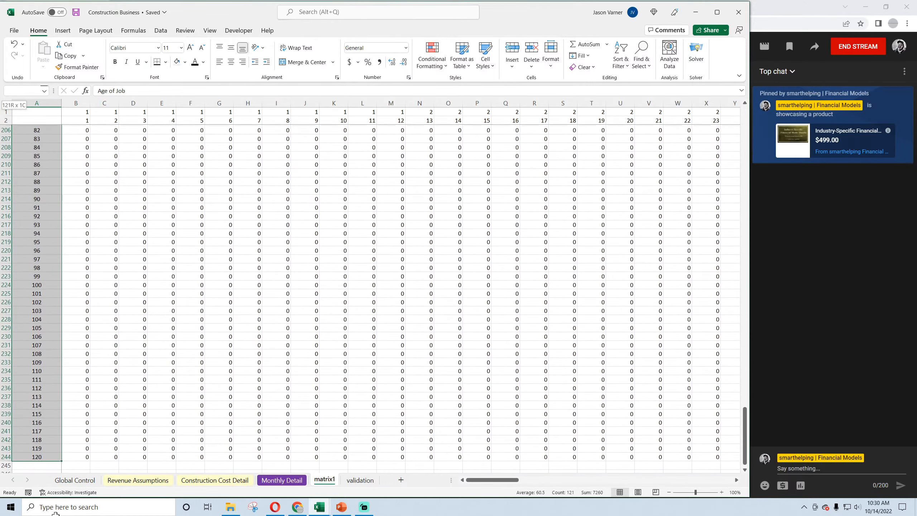
{"action": "right_click", "coordinate": [40, 307]}
{"action": "left_click", "coordinate": [71, 61]}
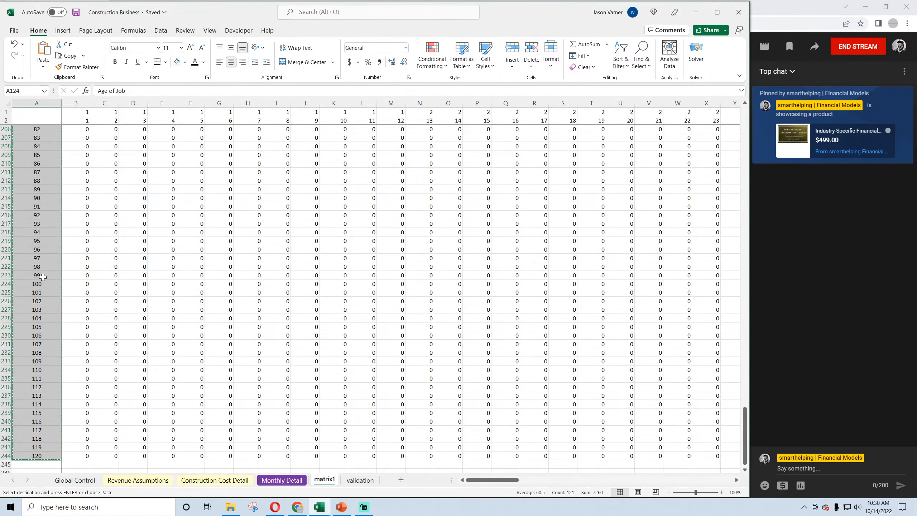
{"action": "scroll", "coordinate": [43, 281], "scroll_direction": "down", "scroll_amount": 7}
{"action": "left_click", "coordinate": [39, 278]}
{"action": "right_click", "coordinate": [36, 291]}
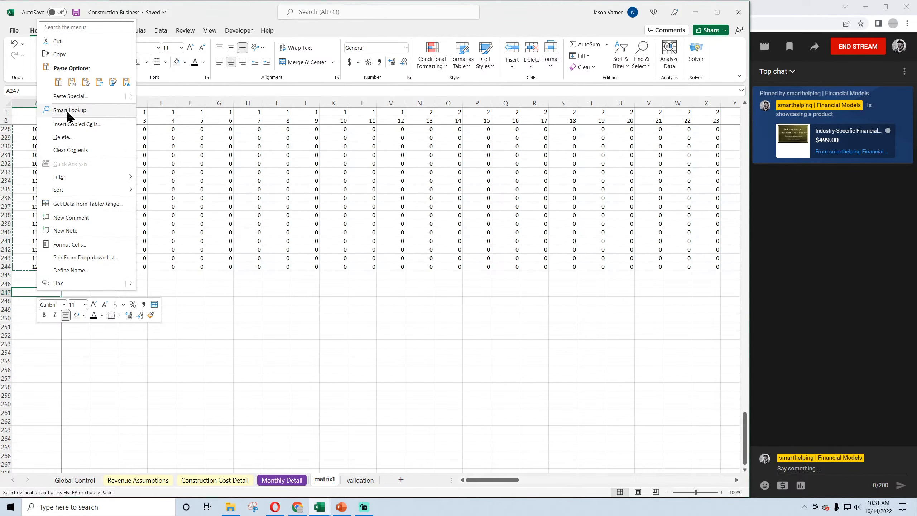
{"action": "left_click", "coordinate": [59, 84]}
Title the new block "Revenue Earned" in A246
{"action": "left_click", "coordinate": [39, 284]}
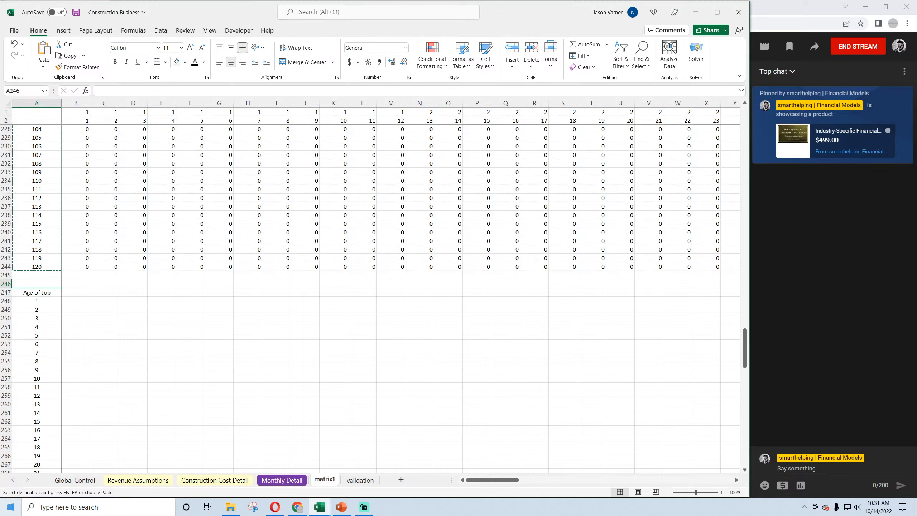
{"action": "type", "text": "R"}
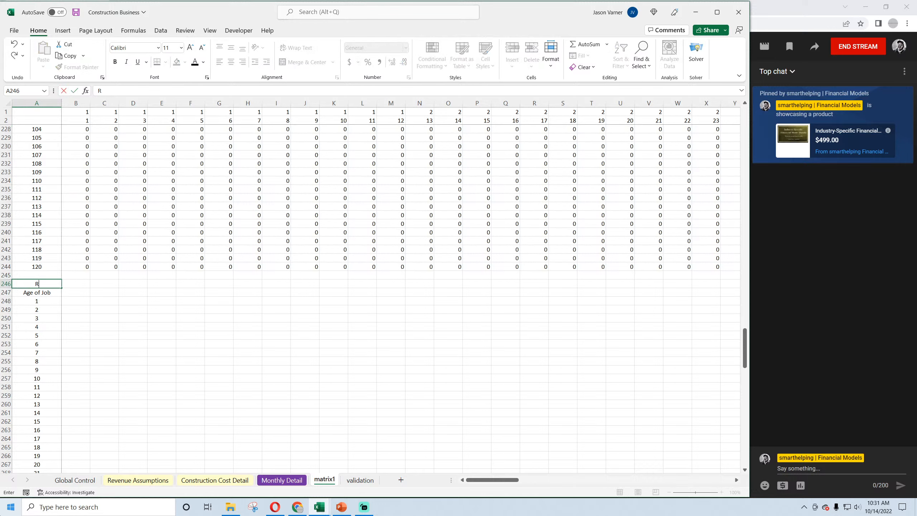
{"action": "type", "text": "evenue Earned"}
{"action": "key", "text": "Return"}
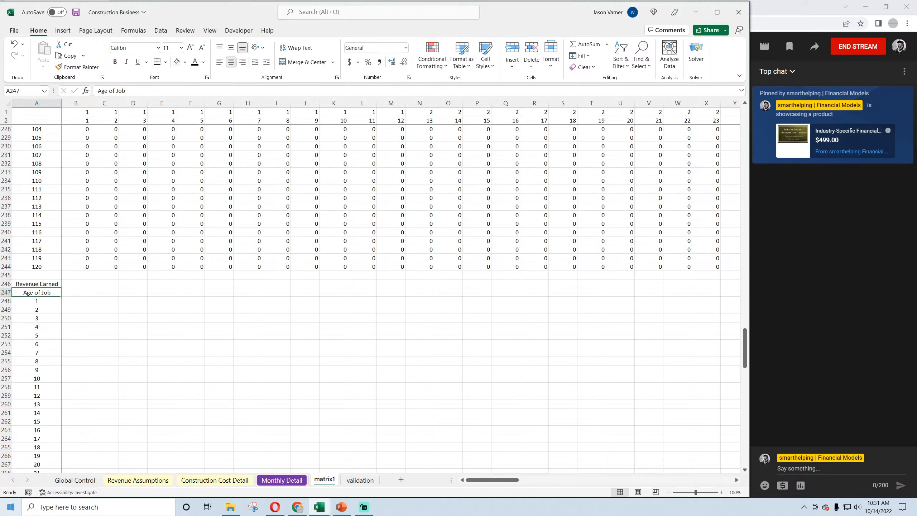
Start an INDEX formula in B248 over row 9 of Revenue Assumptions, with an empty row argument and a MATCH for the column
{"action": "key", "text": "Right"}
{"action": "key", "text": "Down"}
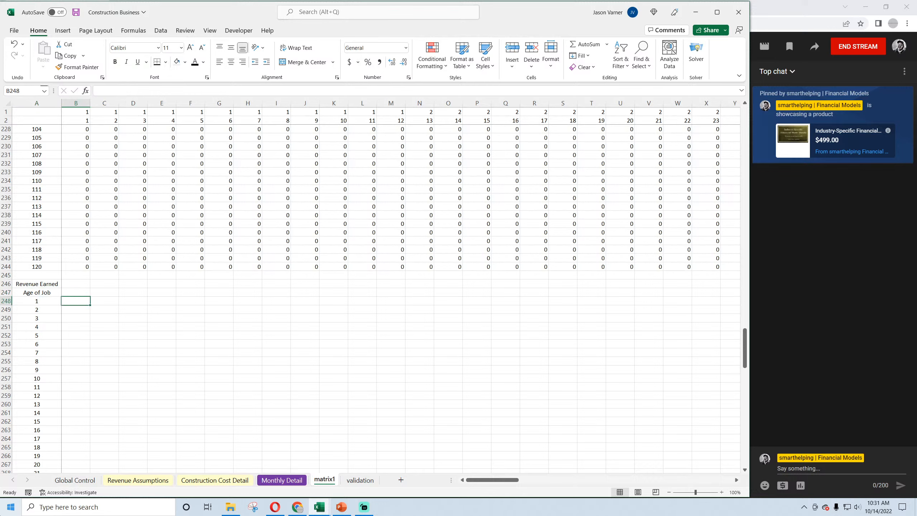
{"action": "type", "text": "="}
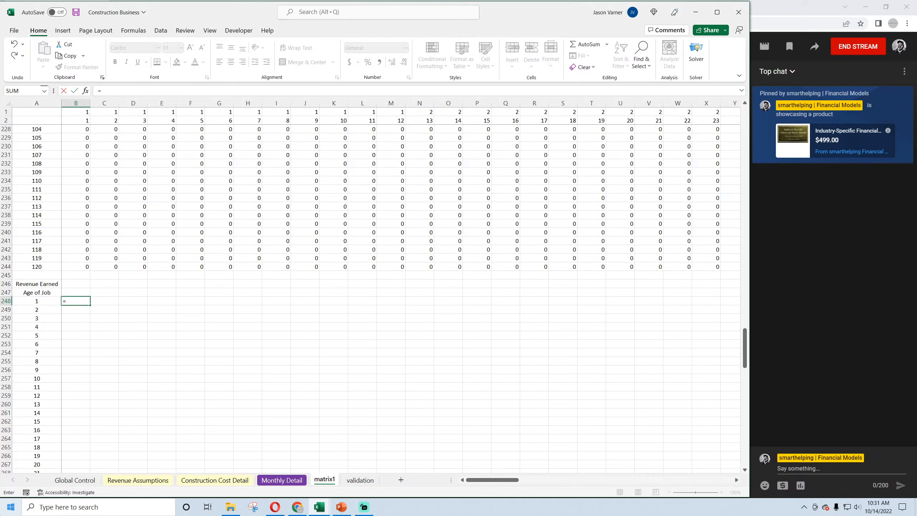
{"action": "type", "text": "index("}
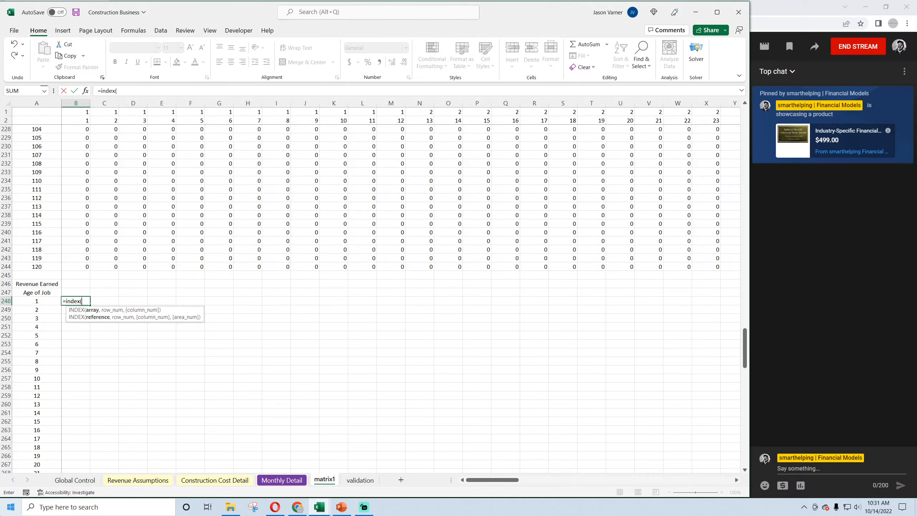
{"action": "left_click", "coordinate": [198, 484]}
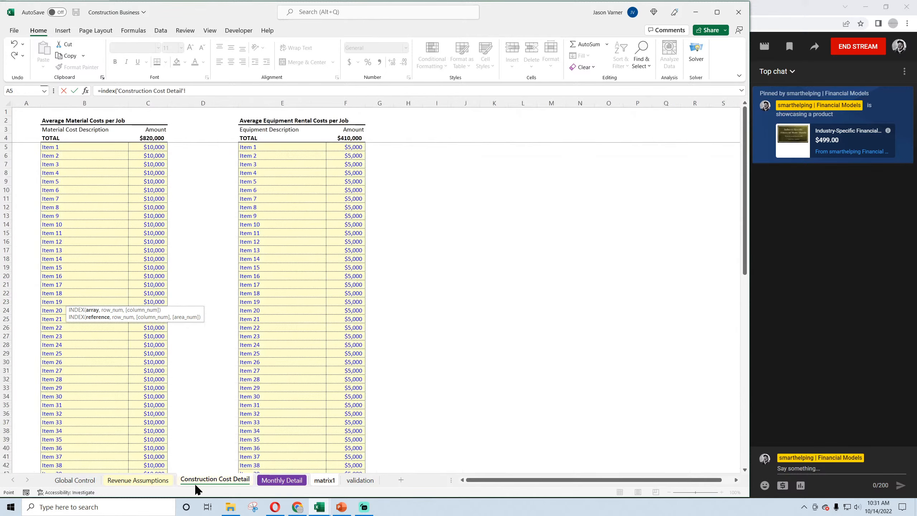
{"action": "left_click", "coordinate": [153, 481]}
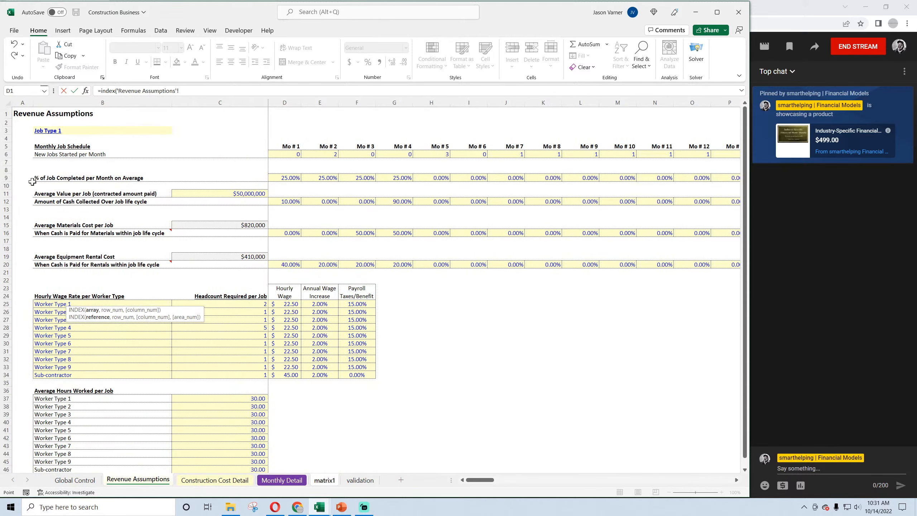
{"action": "left_click", "coordinate": [3, 177]}
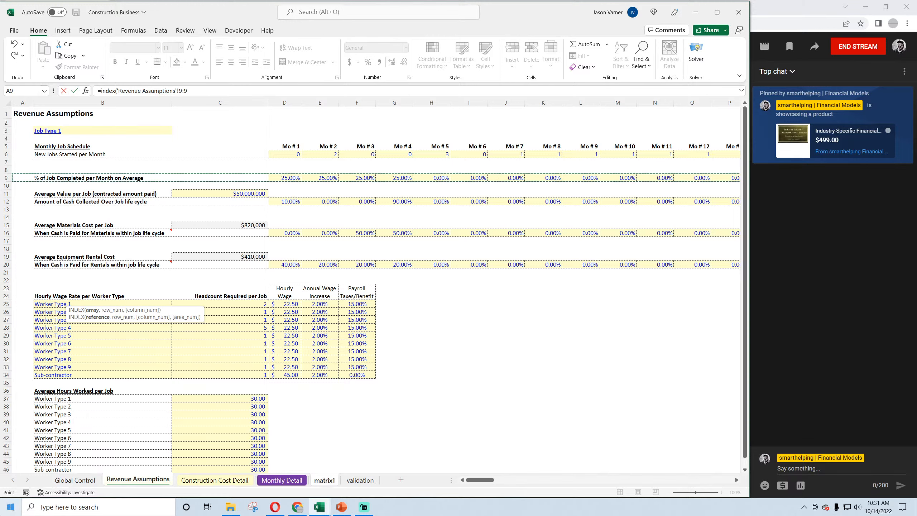
{"action": "type", "text": ",,match(*"}
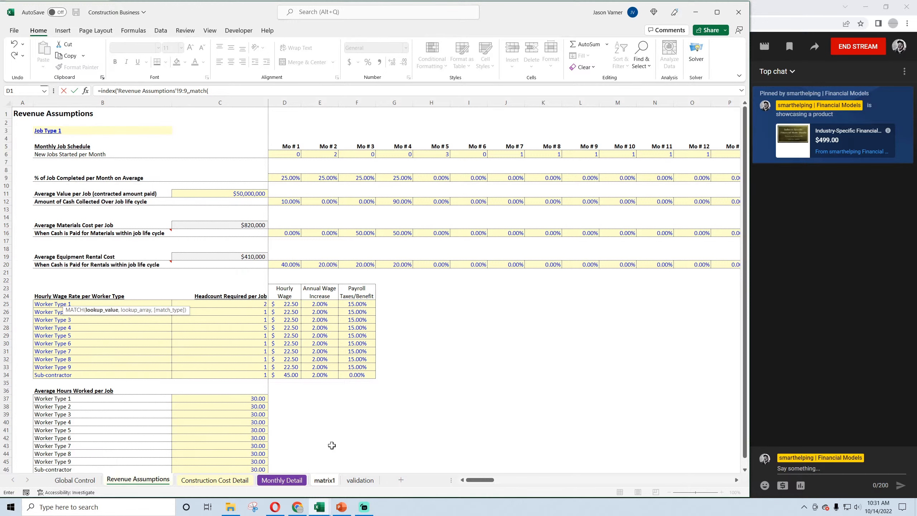
Complete the B248 formula by matching matrix1!B2 against row 5 of Revenue Assumptions with match type 0
{"action": "left_click", "coordinate": [324, 480]}
{"action": "left_click", "coordinate": [76, 121]}
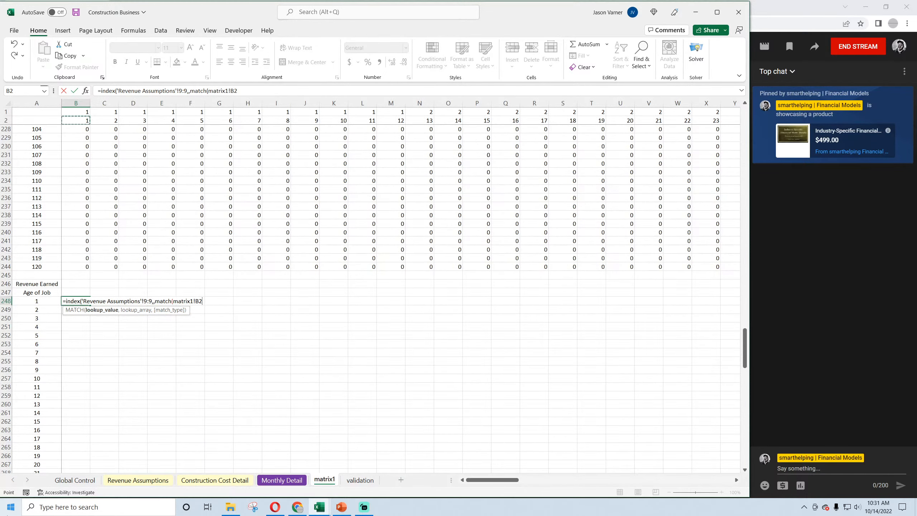
{"action": "type", "text": ","}
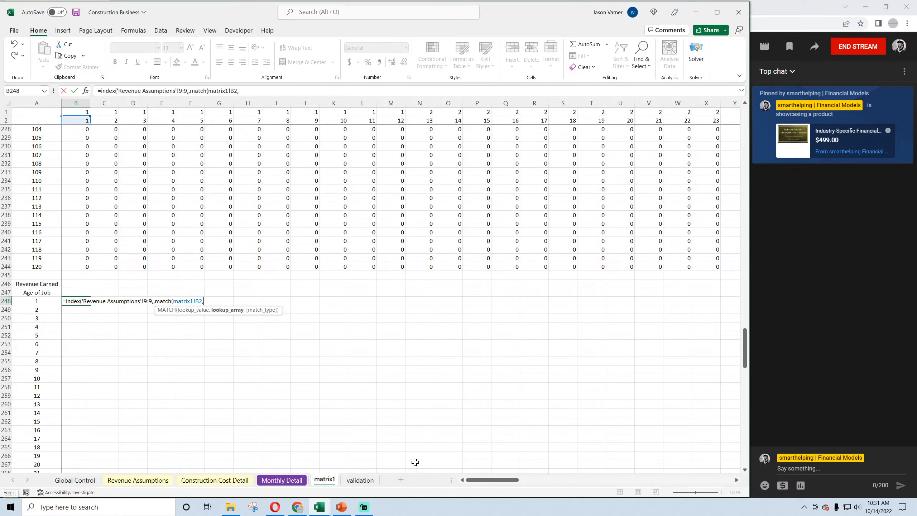
{"action": "left_click", "coordinate": [282, 480]}
{"action": "left_click", "coordinate": [227, 480]}
{"action": "left_click", "coordinate": [138, 480]}
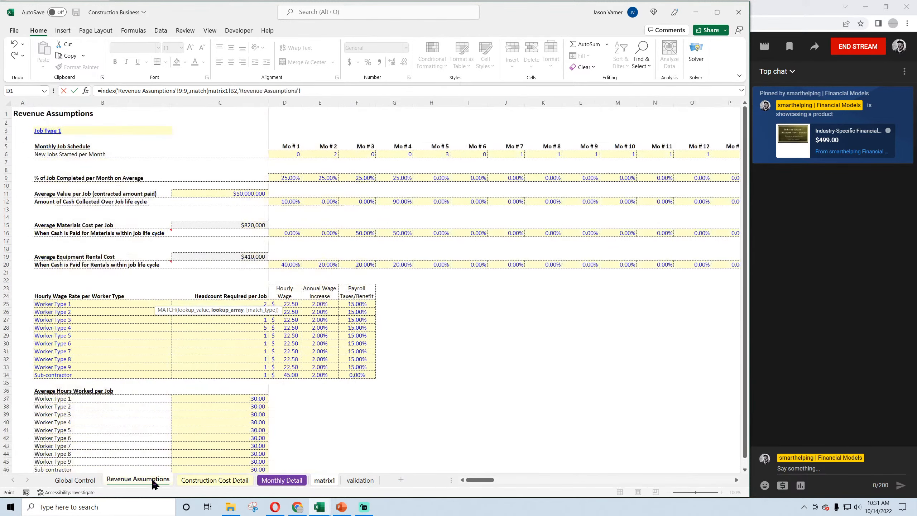
{"action": "left_click", "coordinate": [6, 146]}
{"action": "type", "text": ",0"}
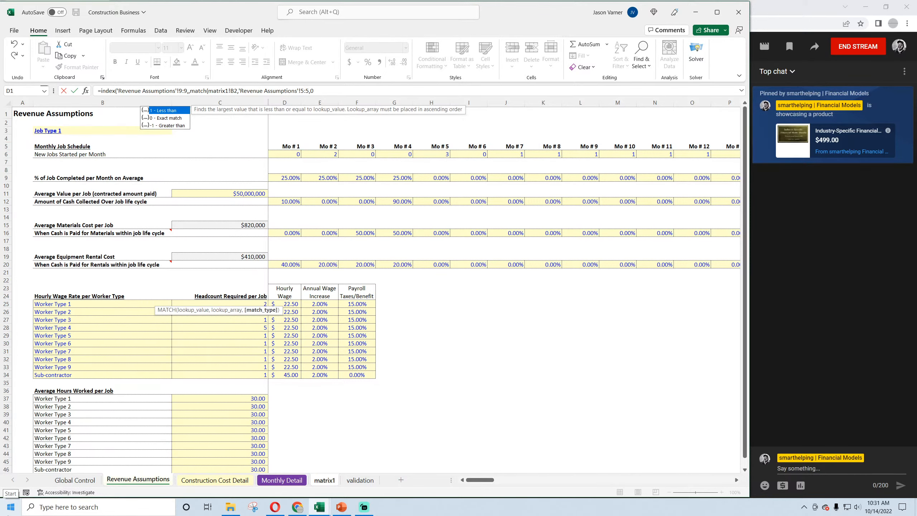
{"action": "key", "text": "Return"}
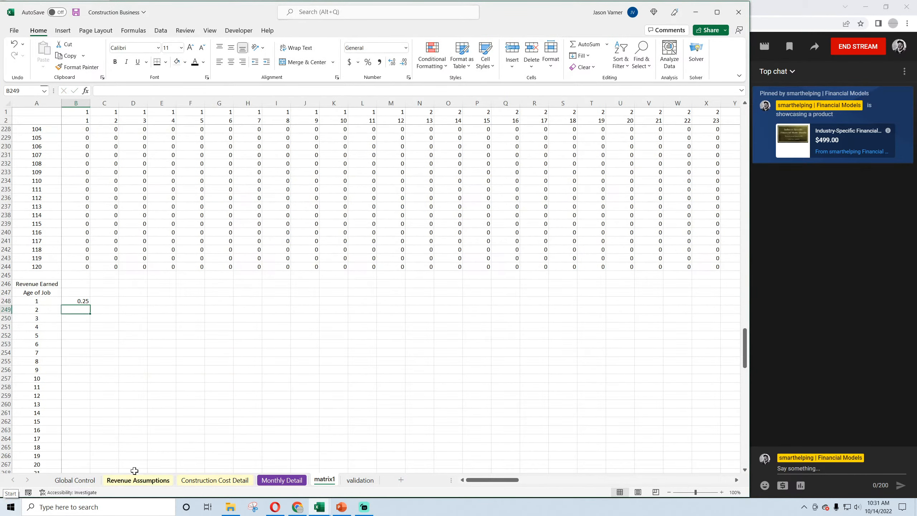
Change the MATCH lookup value in B248 to the job age in B125 and remove its matrix1! sheet prefix
{"action": "double_click", "coordinate": [79, 298]}
{"action": "scroll", "coordinate": [142, 369], "scroll_direction": "up", "scroll_amount": 20}
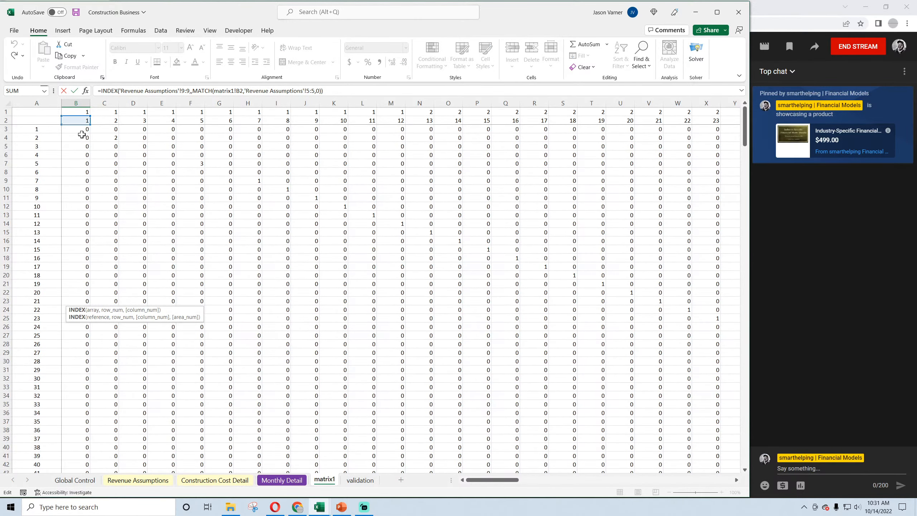
{"action": "left_click_drag", "start_coordinate": [80, 125], "coordinate": [86, 214]}
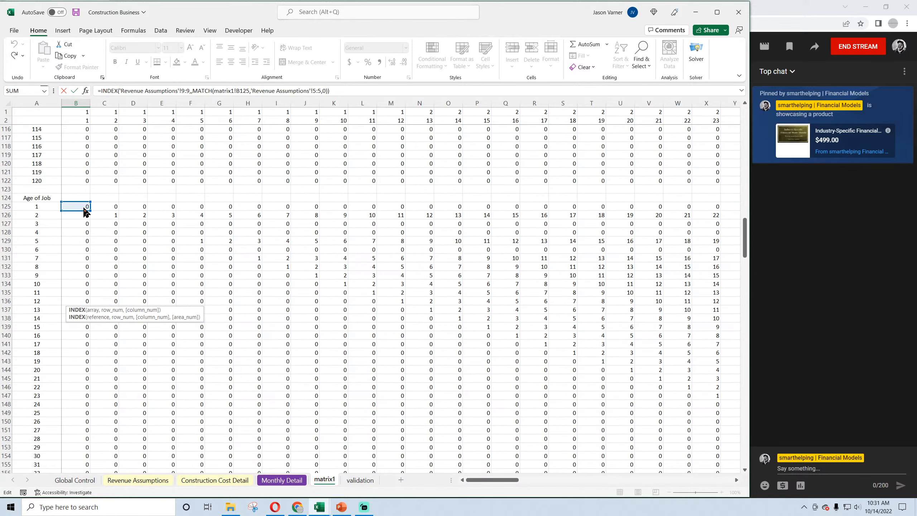
{"action": "left_click", "coordinate": [236, 90]}
{"action": "key", "text": "BackSpace"}
{"action": "key", "text": "BackSpace"}
{"action": "key", "text": "BackSpace"}
{"action": "key", "text": "BackSpace"}
{"action": "key", "text": "BackSpace"}
{"action": "key", "text": "BackSpace"}
{"action": "key", "text": "BackSpace"}
{"action": "key", "text": "BackSpace"}
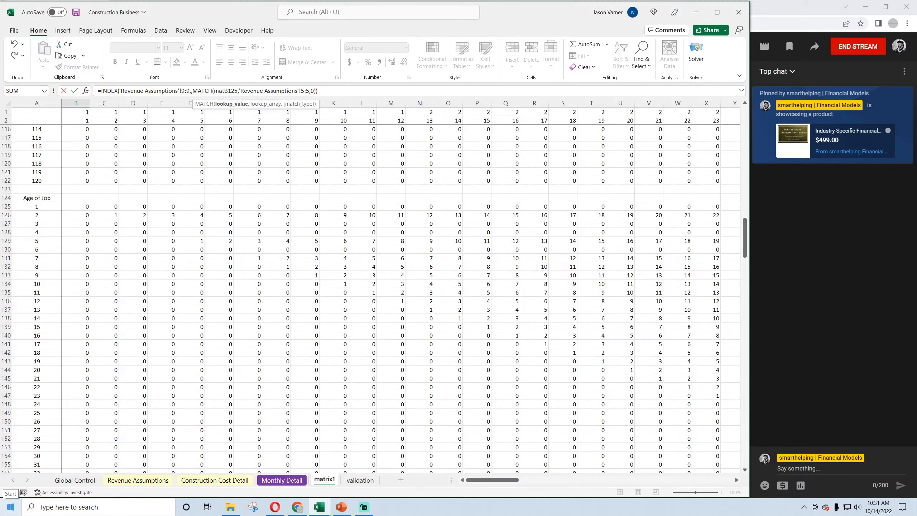
{"action": "type", "text": "m"}
{"action": "key", "text": "BackSpace"}
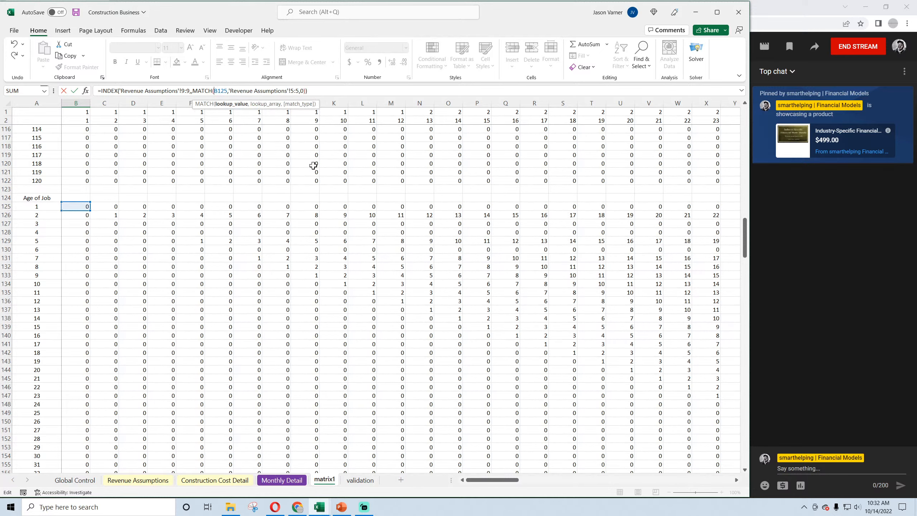
Make the row references in the B248 formula absolute, as $9:$9 and $5:$5
{"action": "left_click", "coordinate": [192, 91]}
{"action": "type", "text": ","}
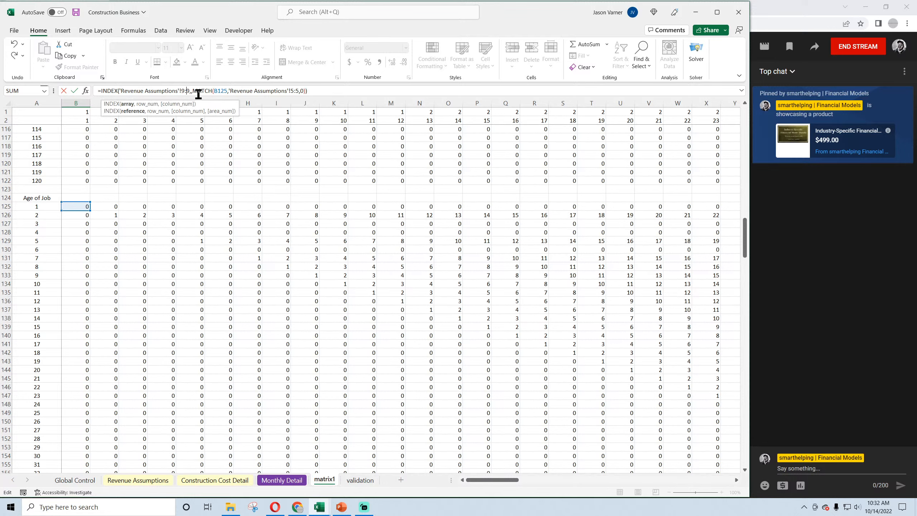
{"action": "key", "text": "F4"}
{"action": "left_click", "coordinate": [304, 90]}
{"action": "key", "text": "F4"}
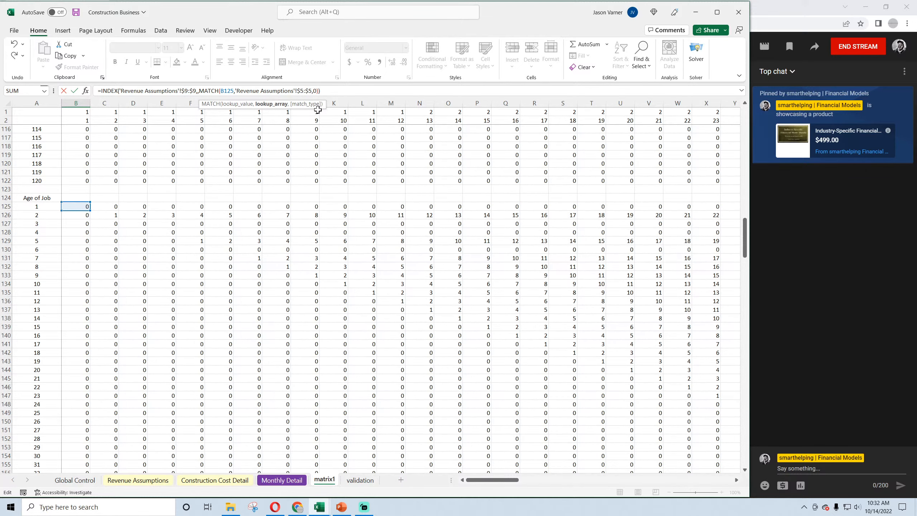
{"action": "key", "text": "Return"}
Wrap the INDEX/MATCH formula in B248 with IFERROR, returning 0 on an error
{"action": "left_click", "coordinate": [76, 360]}
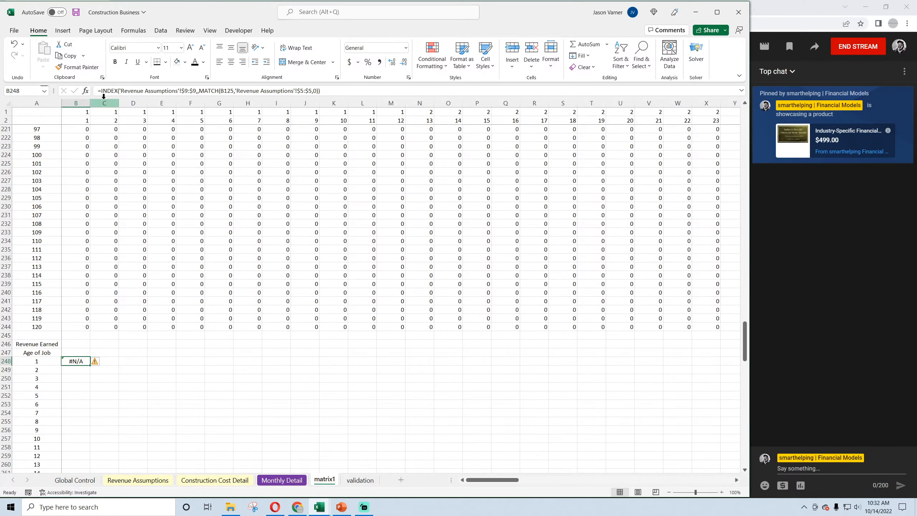
{"action": "left_click", "coordinate": [101, 90]}
{"action": "type", "text": "iferror("}
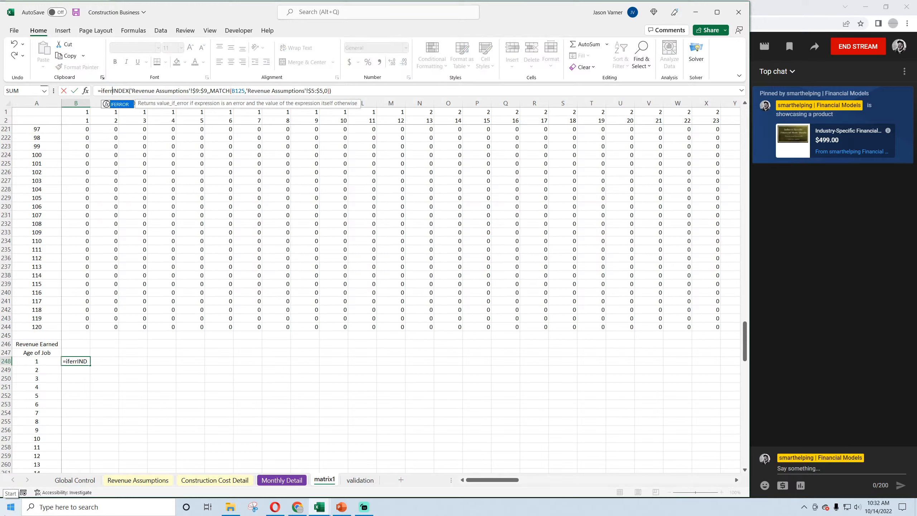
{"action": "left_click", "coordinate": [365, 93]}
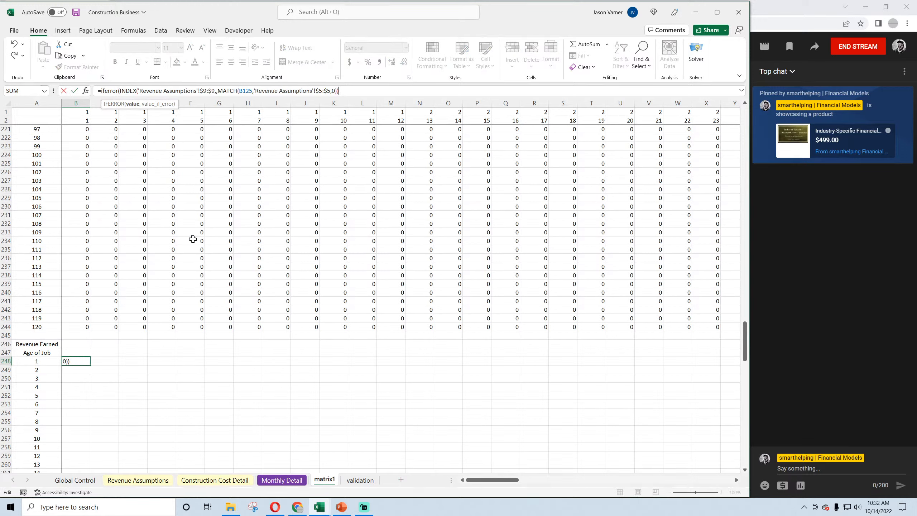
{"action": "key", "text": "Return"}
{"action": "key", "text": "Return"}
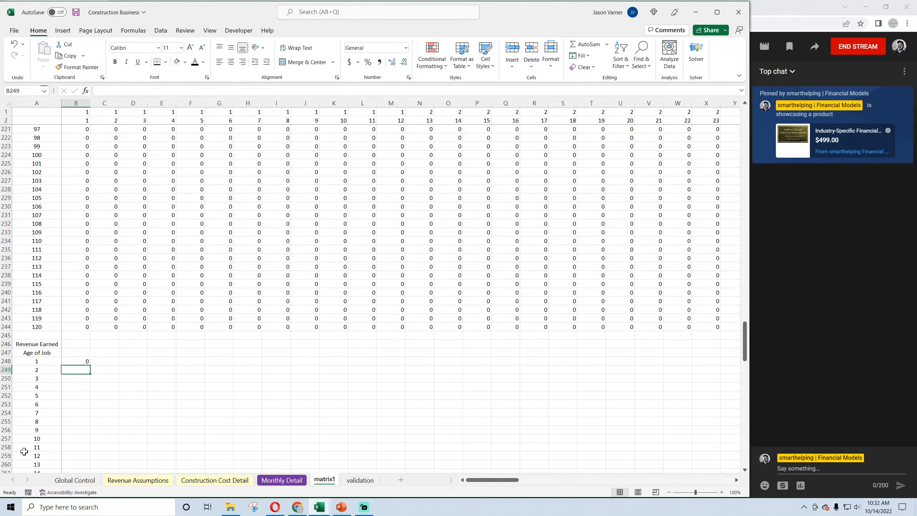
Format B248 as a percentage and fill its formula across and down through M259
{"action": "left_click", "coordinate": [70, 361]}
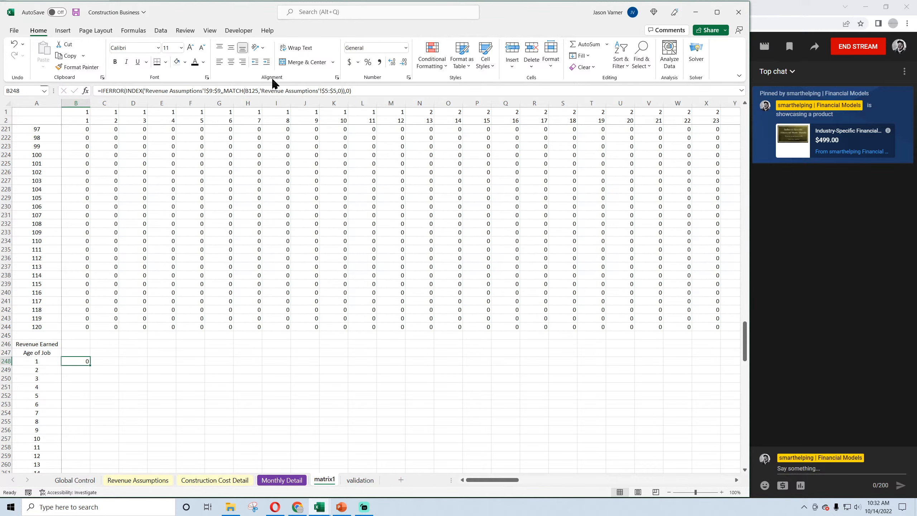
{"action": "left_click", "coordinate": [368, 62]}
{"action": "scroll", "coordinate": [131, 327], "scroll_direction": "down", "scroll_amount": 4}
{"action": "left_click_drag", "start_coordinate": [89, 272], "coordinate": [403, 379]}
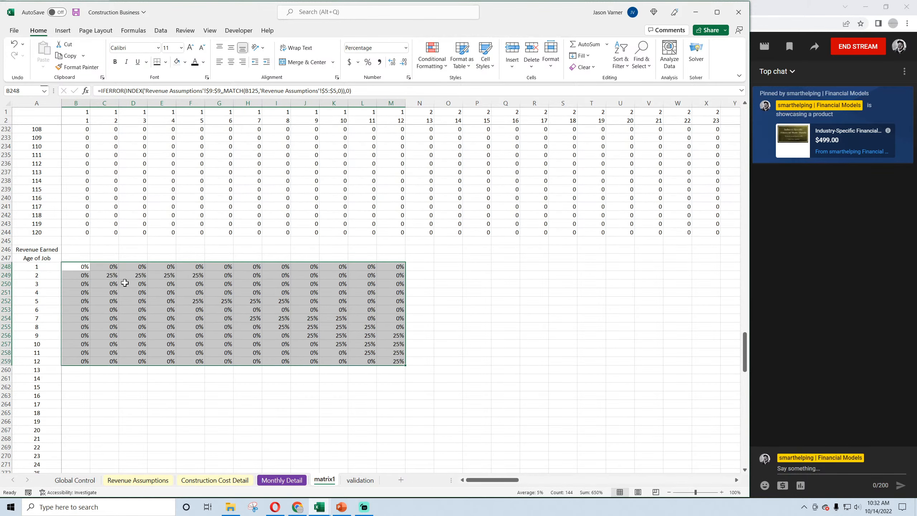
Check the four-month percentage runs for jobs 2, 5 and 7 in the Revenue Earned block and save the workbook
{"action": "left_click", "coordinate": [107, 276]}
{"action": "left_click", "coordinate": [134, 276]}
{"action": "left_click", "coordinate": [168, 274]}
{"action": "left_click", "coordinate": [193, 275]}
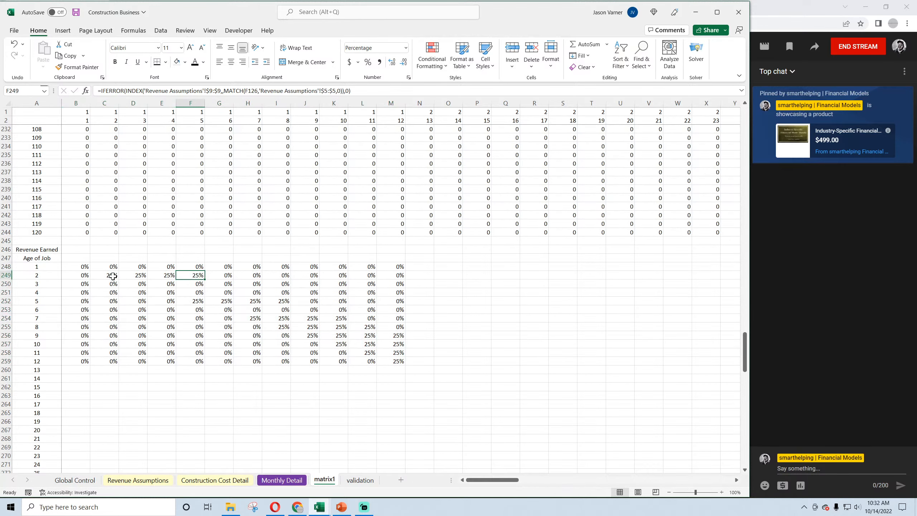
{"action": "left_click_drag", "start_coordinate": [112, 275], "coordinate": [194, 275]}
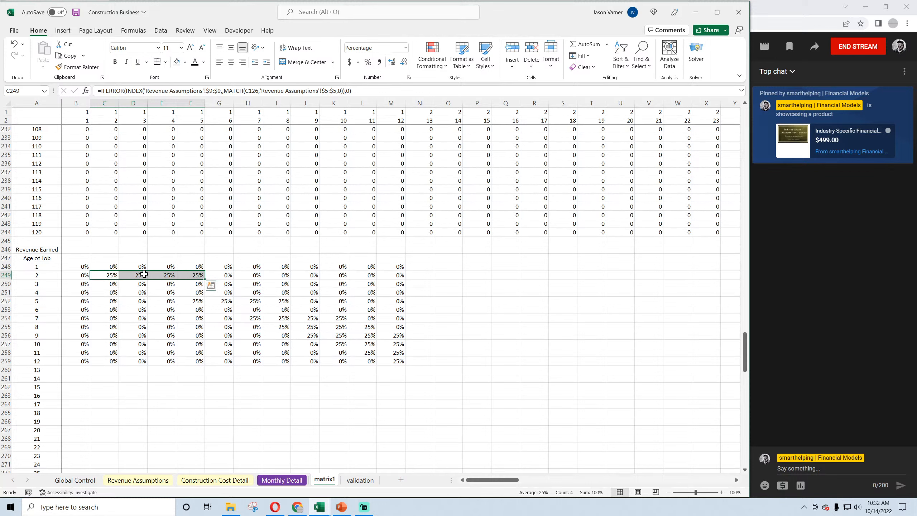
{"action": "left_click_drag", "start_coordinate": [194, 303], "coordinate": [311, 303]}
{"action": "left_click_drag", "start_coordinate": [249, 318], "coordinate": [335, 318]}
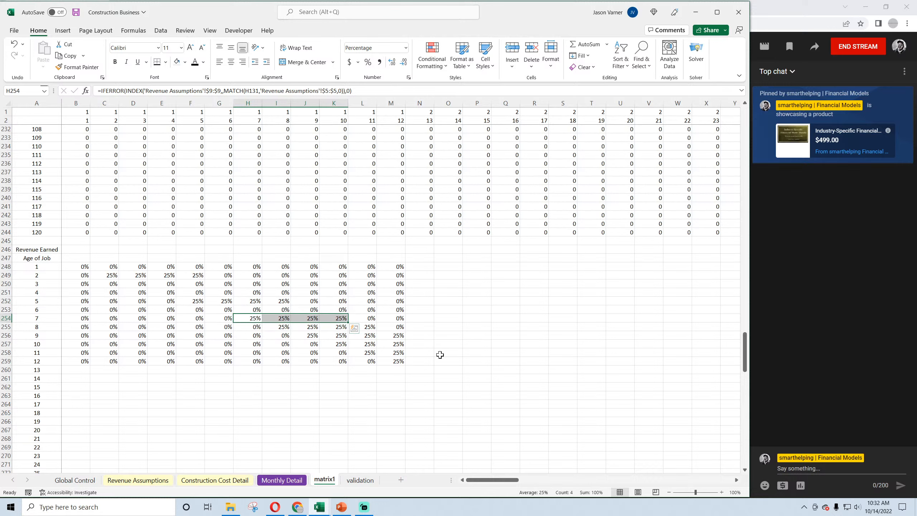
{"action": "left_click", "coordinate": [75, 13]}
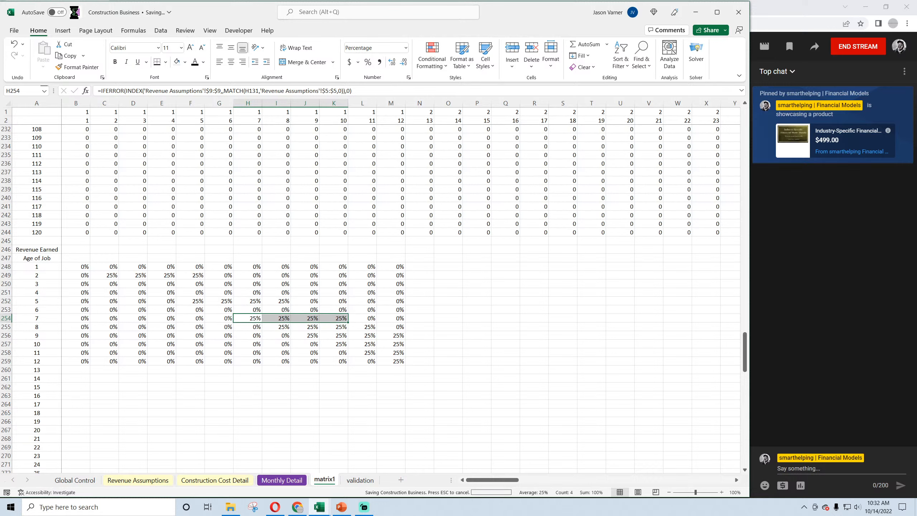
Clear the Age of Job label in A247 and move the Revenue Earned heading down from A246 into its place
{"action": "left_click", "coordinate": [47, 250]}
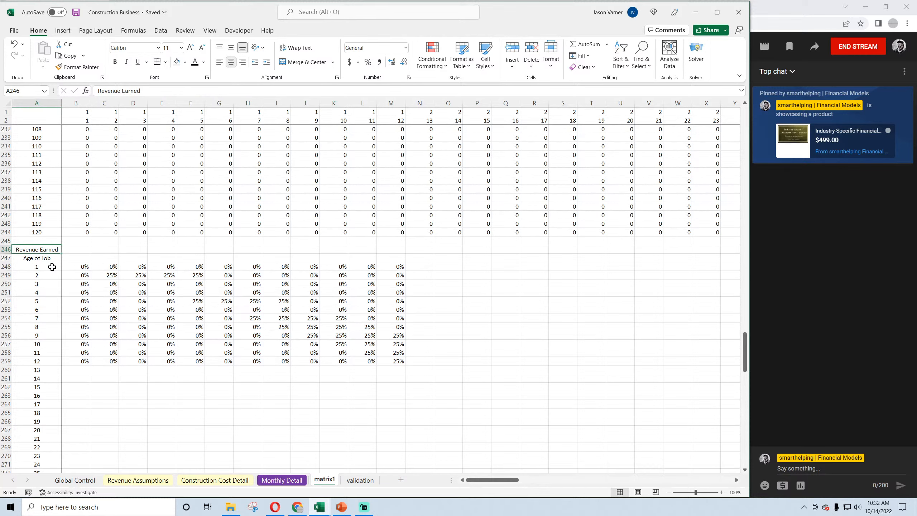
{"action": "left_click", "coordinate": [47, 258]}
{"action": "key", "text": "BackSpace"}
{"action": "key", "text": "Return"}
{"action": "left_click", "coordinate": [45, 250]}
{"action": "left_click", "coordinate": [45, 257]}
{"action": "left_click", "coordinate": [44, 247]}
{"action": "left_click_drag", "start_coordinate": [45, 253], "coordinate": [46, 261]}
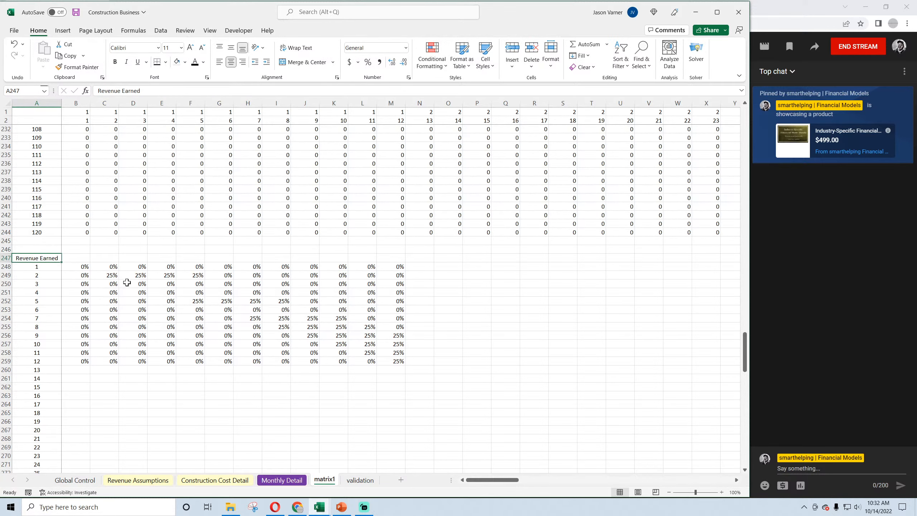
Delete the empty row 246 above the Revenue Earned heading
{"action": "scroll", "coordinate": [127, 283], "scroll_direction": "up", "scroll_amount": 20}
{"action": "scroll", "coordinate": [127, 283], "scroll_direction": "up", "scroll_amount": 20}
{"action": "scroll", "coordinate": [126, 283], "scroll_direction": "down", "scroll_amount": 20}
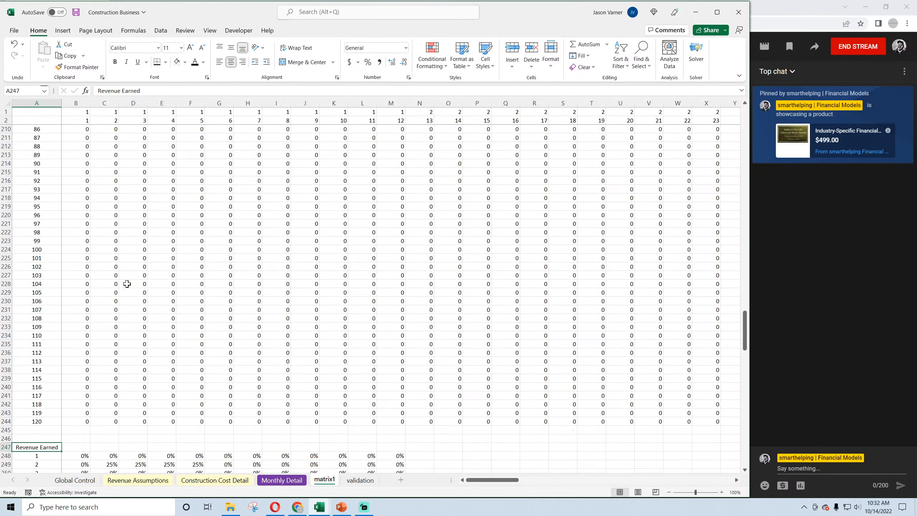
{"action": "scroll", "coordinate": [127, 284], "scroll_direction": "up", "scroll_amount": 20}
{"action": "scroll", "coordinate": [127, 284], "scroll_direction": "down", "scroll_amount": 20}
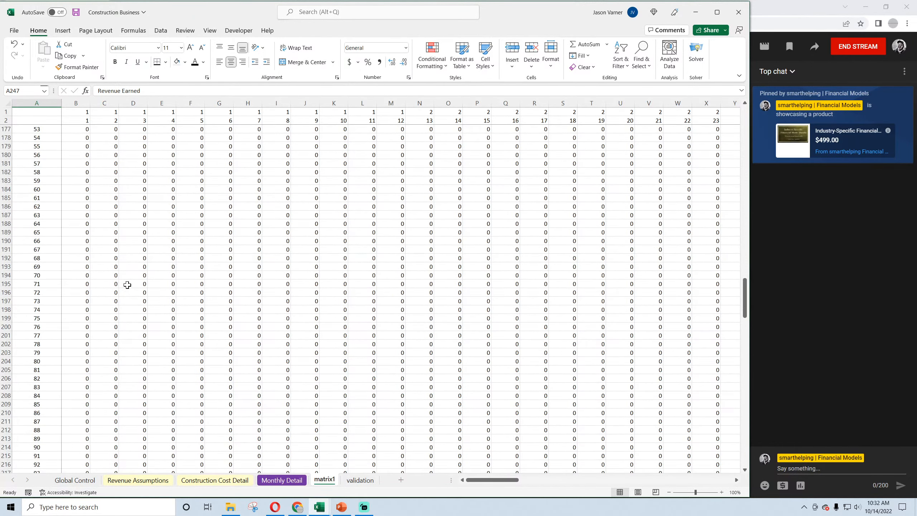
{"action": "right_click", "coordinate": [7, 345]}
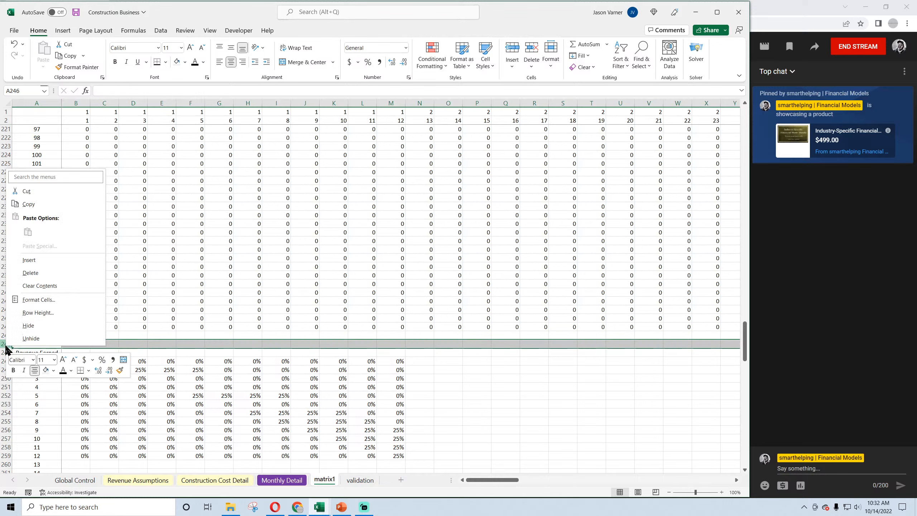
{"action": "left_click", "coordinate": [37, 272]}
Multiply the INDEX result in B247 by the Average Value per Job on Revenue Assumptions, referenced absolutely as $C$11
{"action": "left_click", "coordinate": [75, 352]}
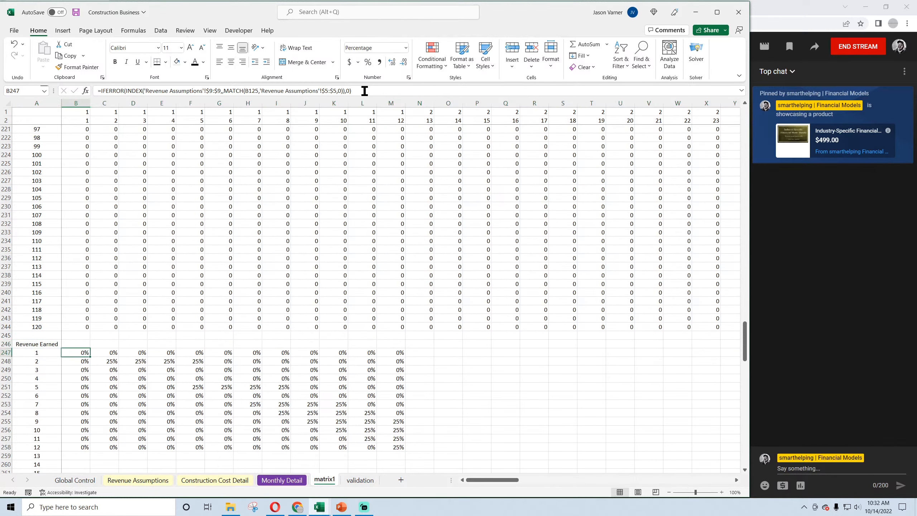
{"action": "left_click", "coordinate": [346, 90]}
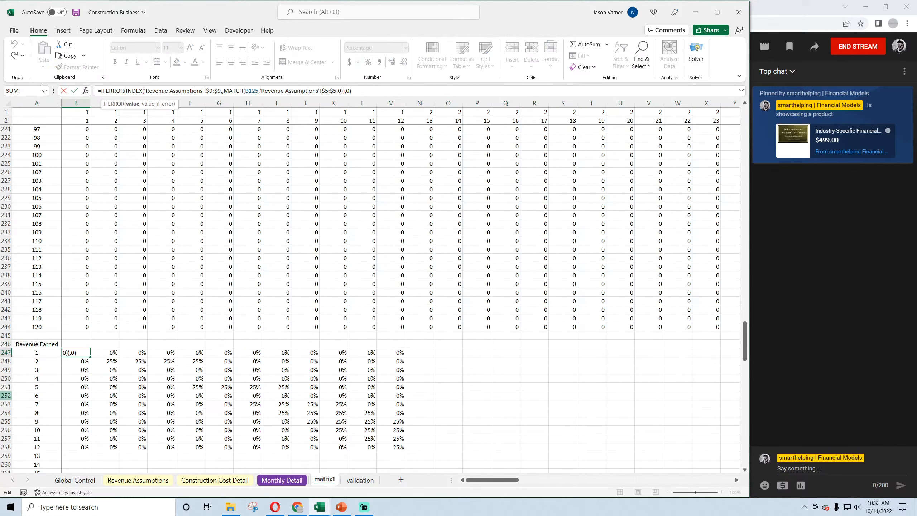
{"action": "type", "text": "*"}
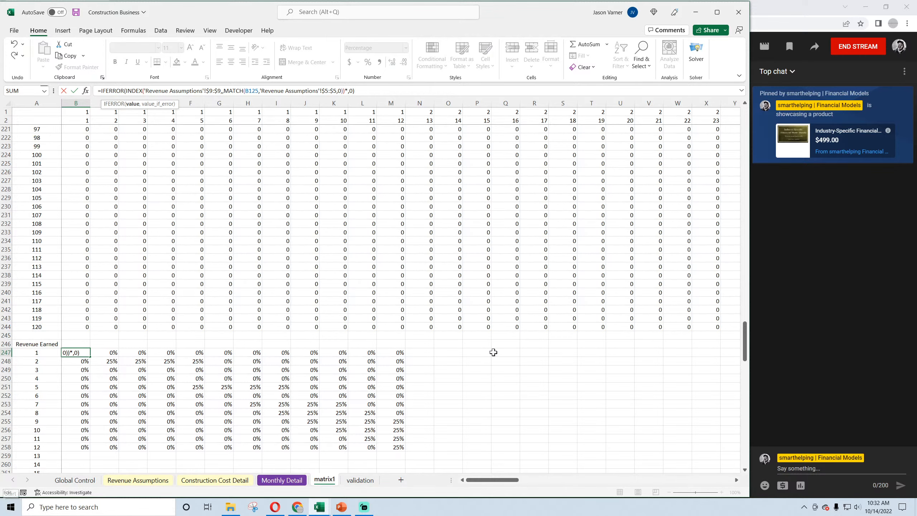
{"action": "left_click", "coordinate": [123, 480]}
{"action": "left_click", "coordinate": [238, 191]}
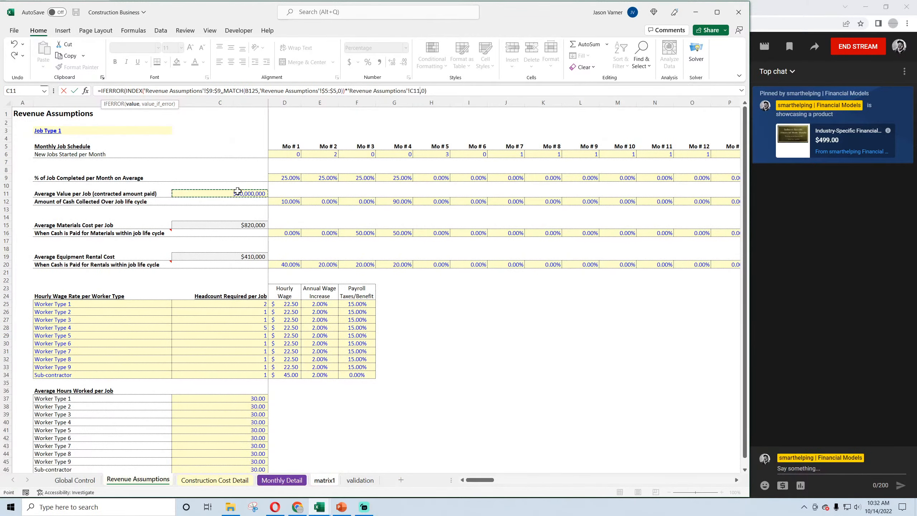
{"action": "left_click", "coordinate": [413, 91]}
{"action": "key", "text": "F4"}
{"action": "key", "text": "Return"}
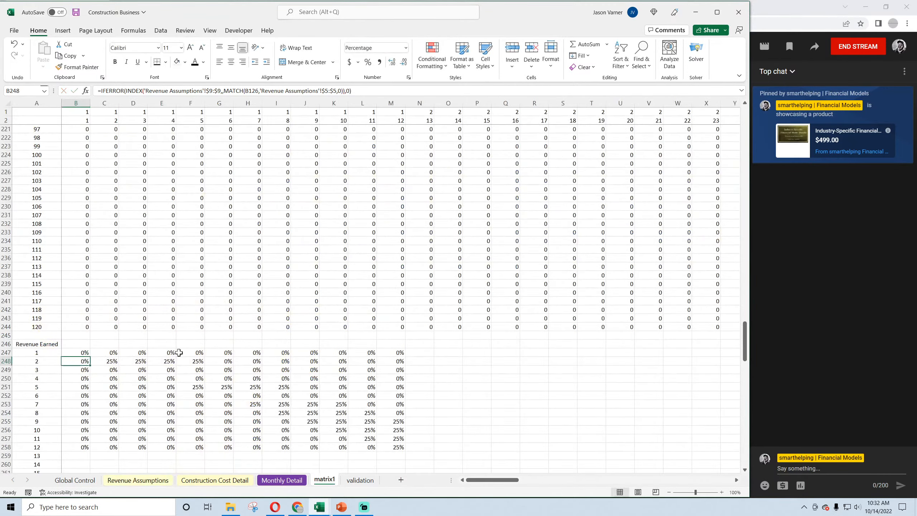
Format B247 as Currency with no decimals and fill its formula through O259
{"action": "left_click", "coordinate": [82, 353]}
{"action": "key", "text": "ctrl+1"}
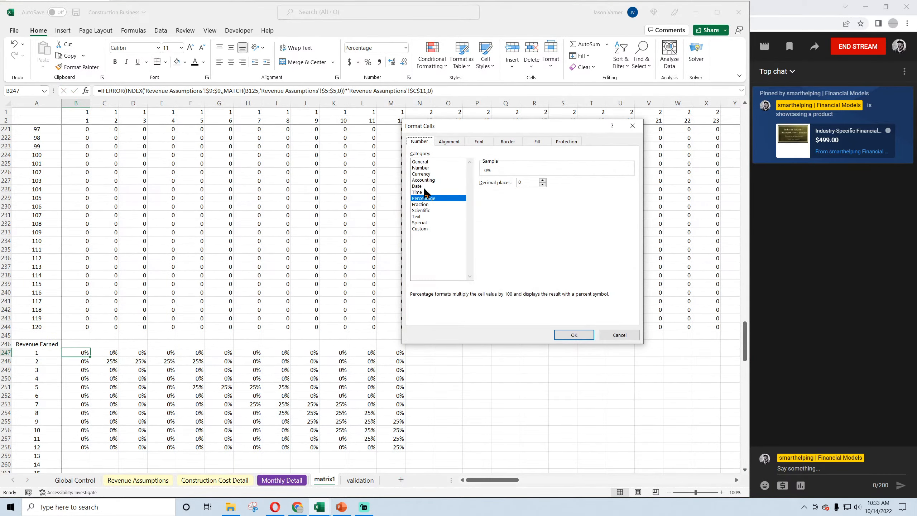
{"action": "left_click", "coordinate": [430, 174]}
{"action": "left_click", "coordinate": [575, 335]}
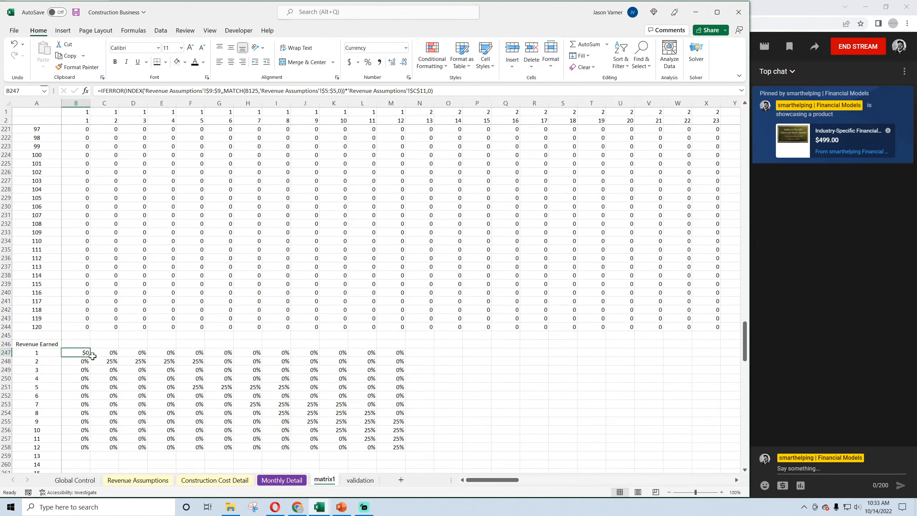
{"action": "left_click_drag", "start_coordinate": [92, 356], "coordinate": [478, 461]}
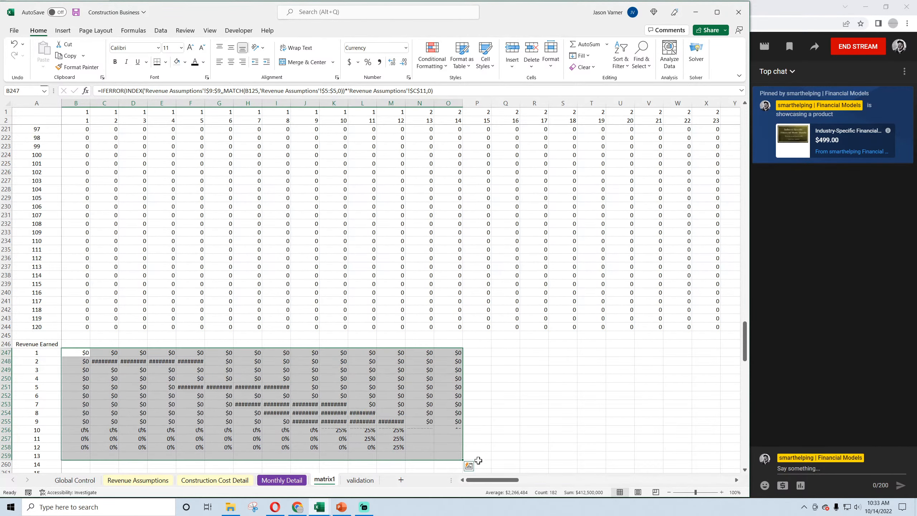
Set the width of columns B through DQ to 15
{"action": "left_click_drag", "start_coordinate": [86, 103], "coordinate": [678, 103]}
{"action": "right_click", "coordinate": [672, 103]}
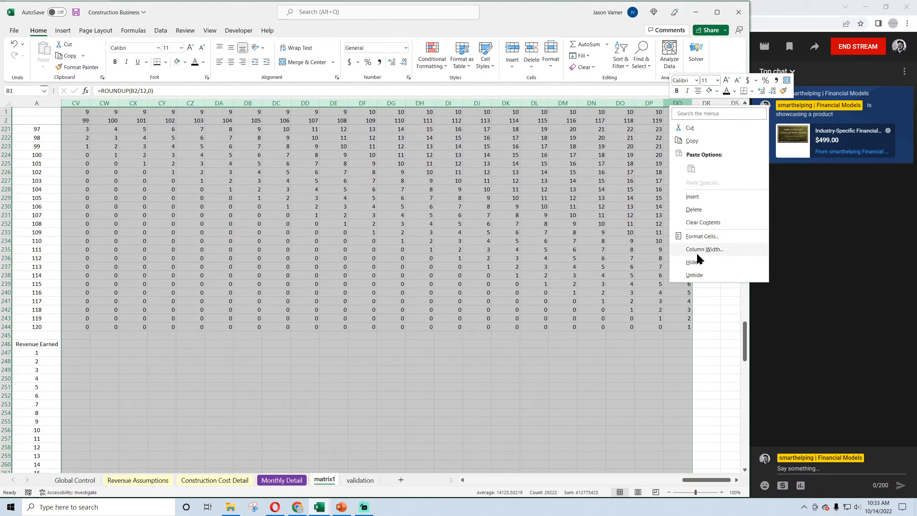
{"action": "left_click", "coordinate": [697, 250]}
{"action": "type", "text": "15"}
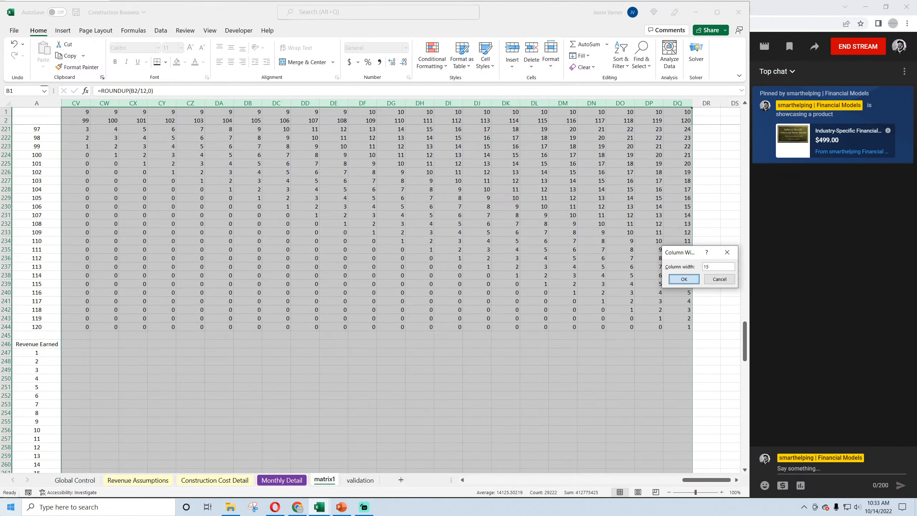
{"action": "key", "text": "Return"}
{"action": "left_click_drag", "start_coordinate": [596, 480], "coordinate": [473, 480]}
Set the sheet zoom to 90% and fill the B247 formula across all 120 months and down all 120 job rows
{"action": "left_click", "coordinate": [145, 361]}
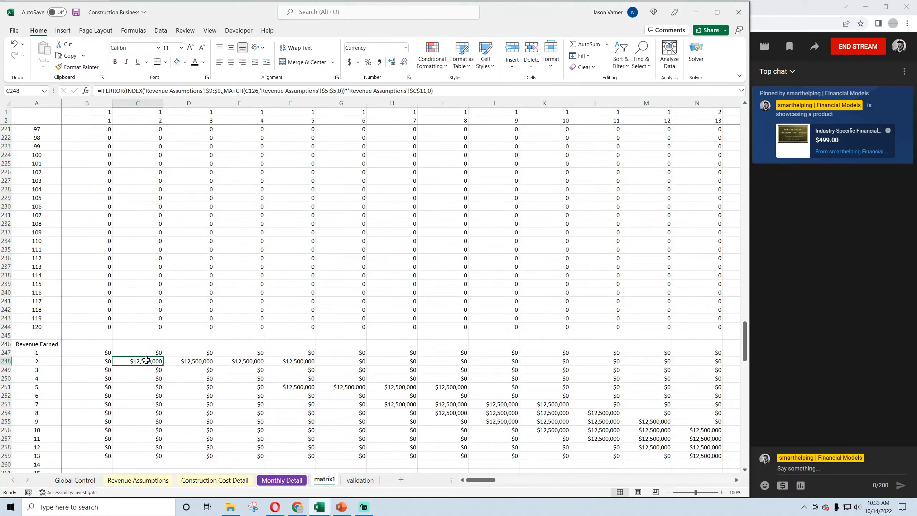
{"action": "left_click", "coordinate": [669, 491]}
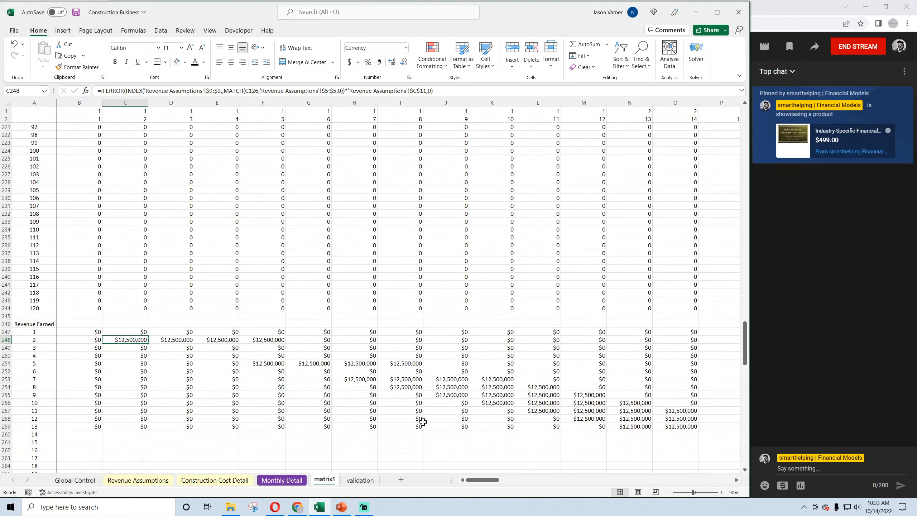
{"action": "left_click_drag", "start_coordinate": [124, 339], "coordinate": [271, 340]}
{"action": "left_click", "coordinate": [93, 333]}
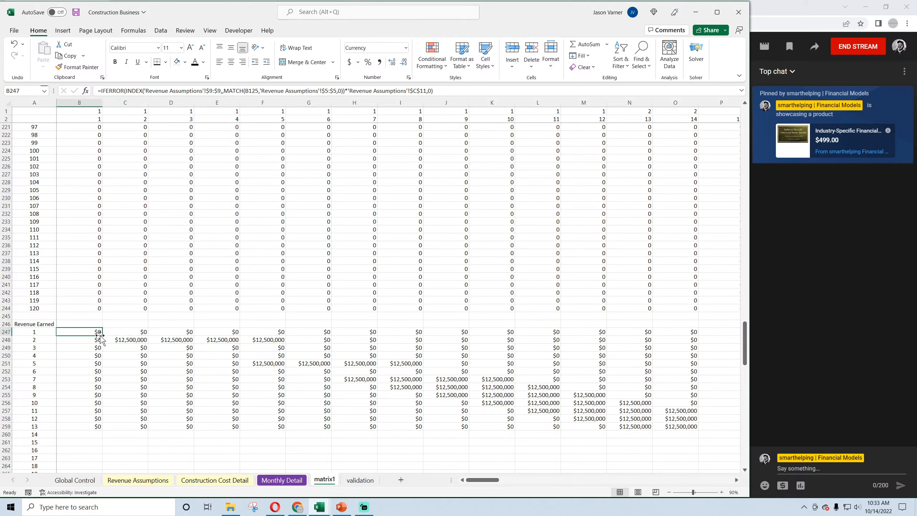
{"action": "left_click_drag", "start_coordinate": [101, 335], "coordinate": [441, 482]}
Multiply by MAX of the new jobs in B3:DQ3 inside the IFERROR of the B247 formula, after $C$11
{"action": "scroll", "coordinate": [161, 360], "scroll_direction": "up", "scroll_amount": 20}
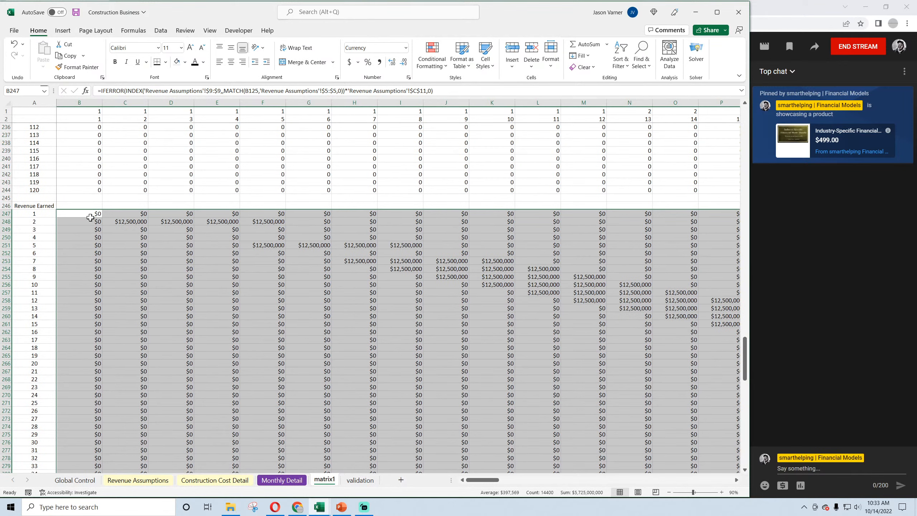
{"action": "left_click", "coordinate": [425, 90]}
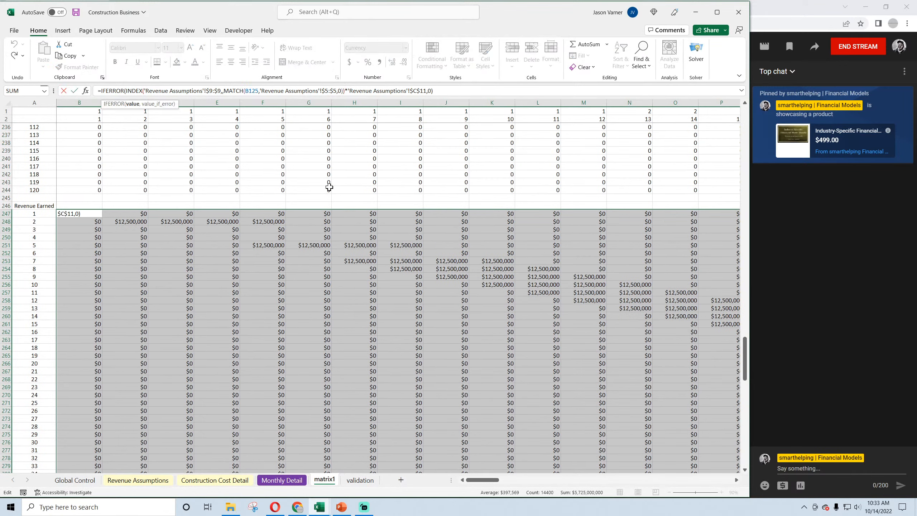
{"action": "type", "text": "*"}
{"action": "type", "text": "max(*"}
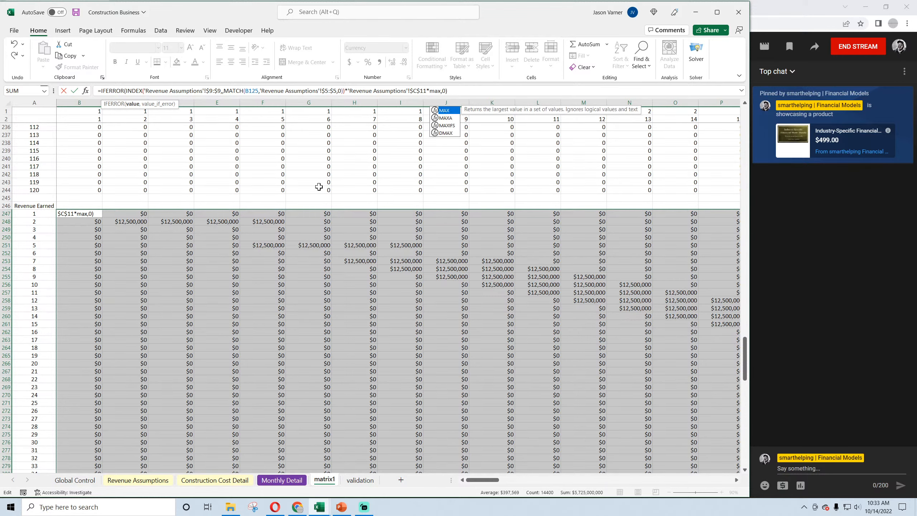
{"action": "key", "text": "BackSpace"}
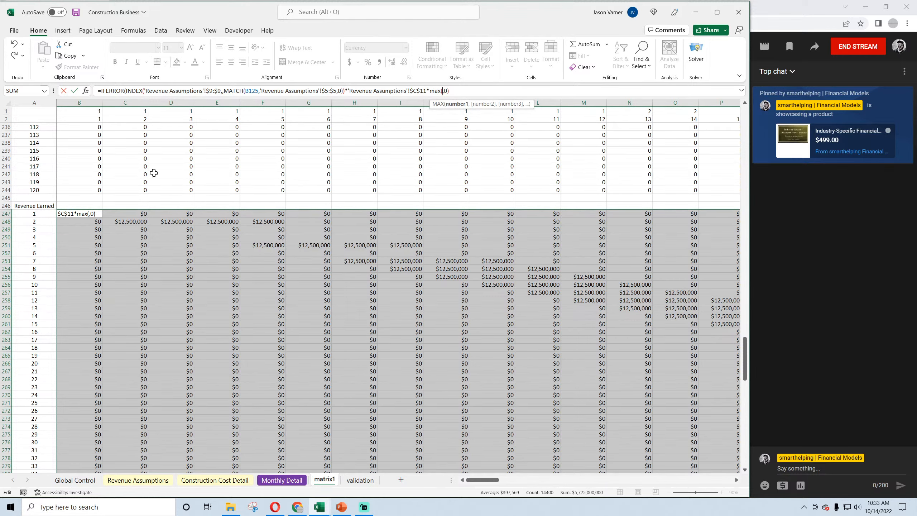
{"action": "scroll", "coordinate": [154, 173], "scroll_direction": "up", "scroll_amount": 20}
{"action": "scroll", "coordinate": [101, 242], "scroll_direction": "up", "scroll_amount": 1}
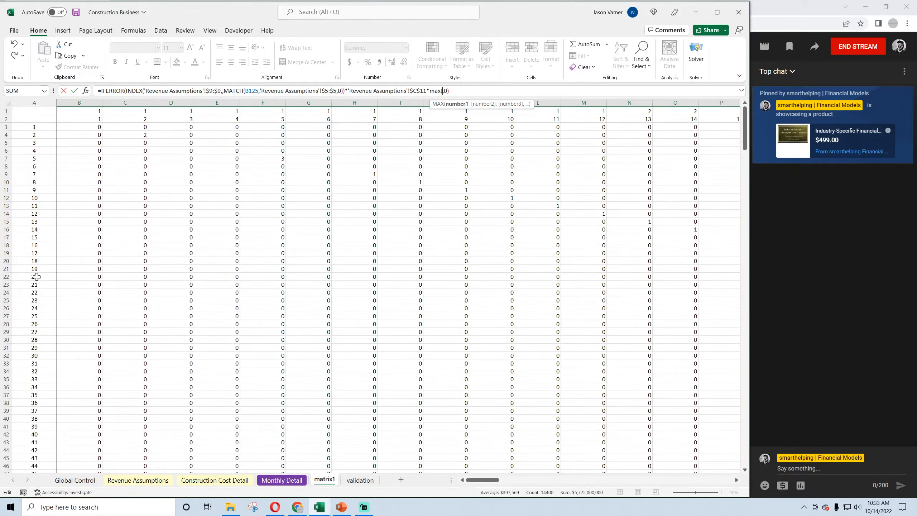
{"action": "left_click_drag", "start_coordinate": [74, 127], "coordinate": [647, 128]}
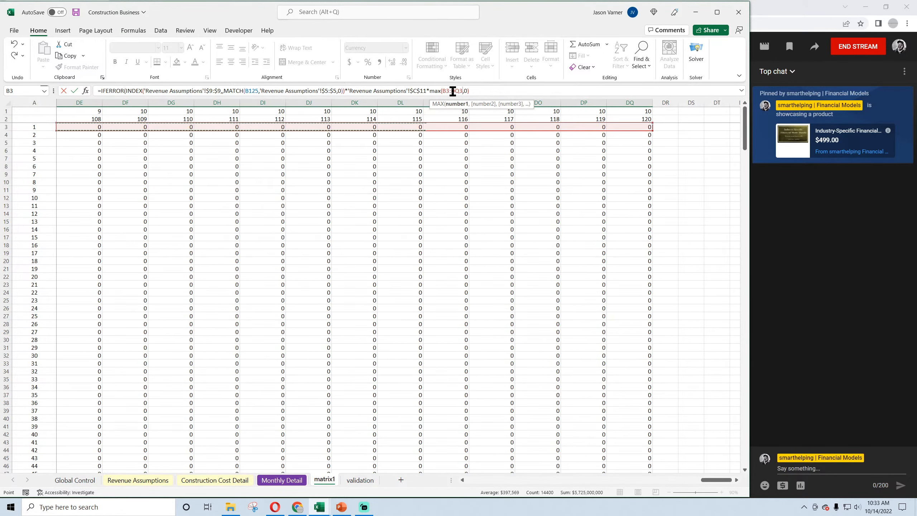
Lock the columns of the MAX range as $B3:$DQ3 in the B247 formula and close the MAX parenthesis
{"action": "left_click", "coordinate": [465, 91]}
{"action": "type", "text": "$"}
{"action": "left_click", "coordinate": [444, 91]}
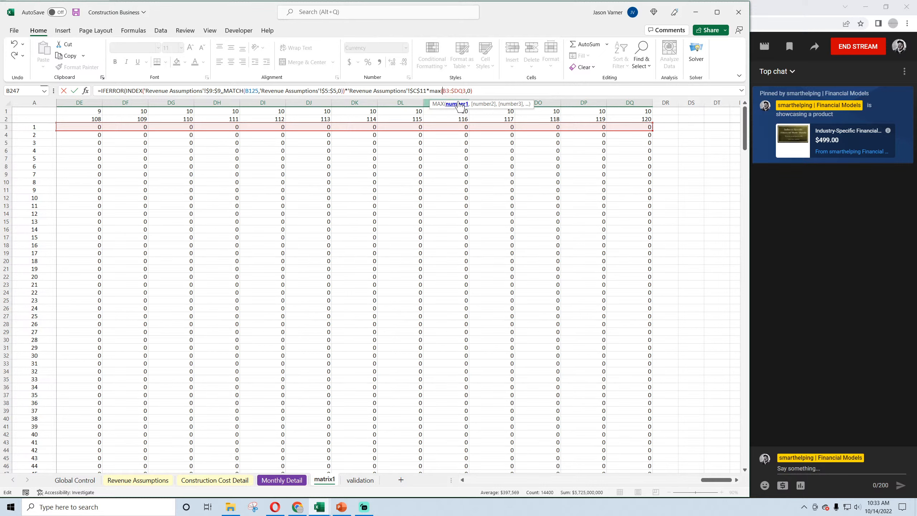
{"action": "key", "text": "Return"}
{"action": "key", "text": "Return"}
{"action": "left_click", "coordinate": [486, 90]}
{"action": "left_click", "coordinate": [471, 91]}
{"action": "type", "text": ")"}
{"action": "key", "text": "Return"}
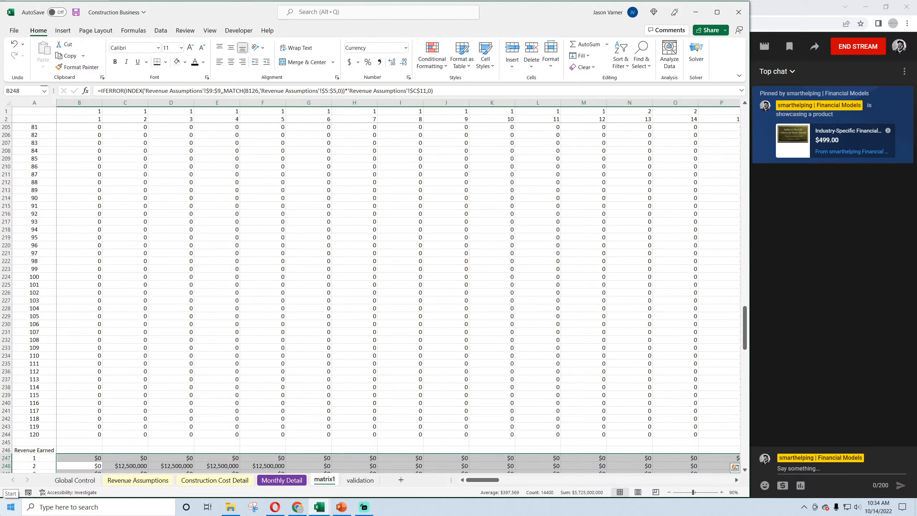
Fill the revised B247 formula through J255 as a trial and save the workbook
{"action": "left_click", "coordinate": [187, 340]}
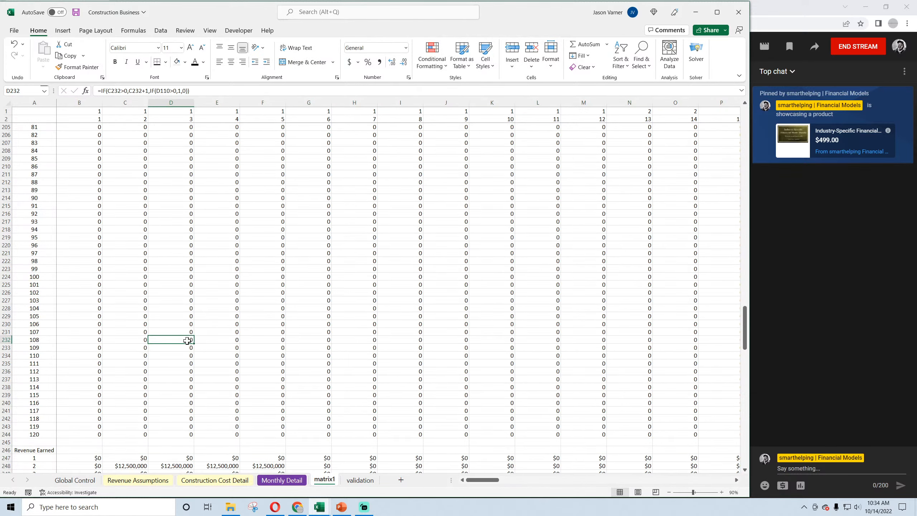
{"action": "scroll", "coordinate": [187, 341], "scroll_direction": "down", "scroll_amount": 4}
{"action": "left_click", "coordinate": [97, 372]}
{"action": "left_click_drag", "start_coordinate": [102, 375], "coordinate": [150, 382]}
{"action": "left_click", "coordinate": [134, 381]}
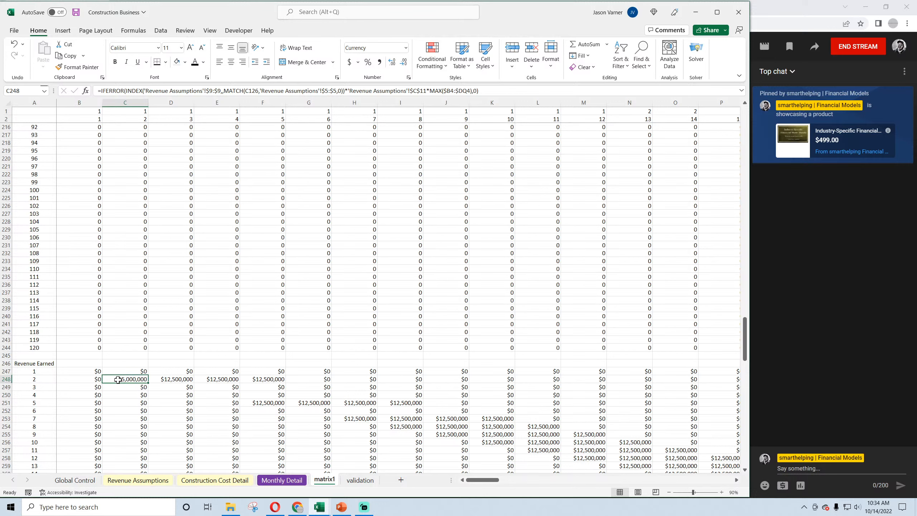
{"action": "left_click", "coordinate": [76, 14]}
{"action": "left_click", "coordinate": [87, 373]}
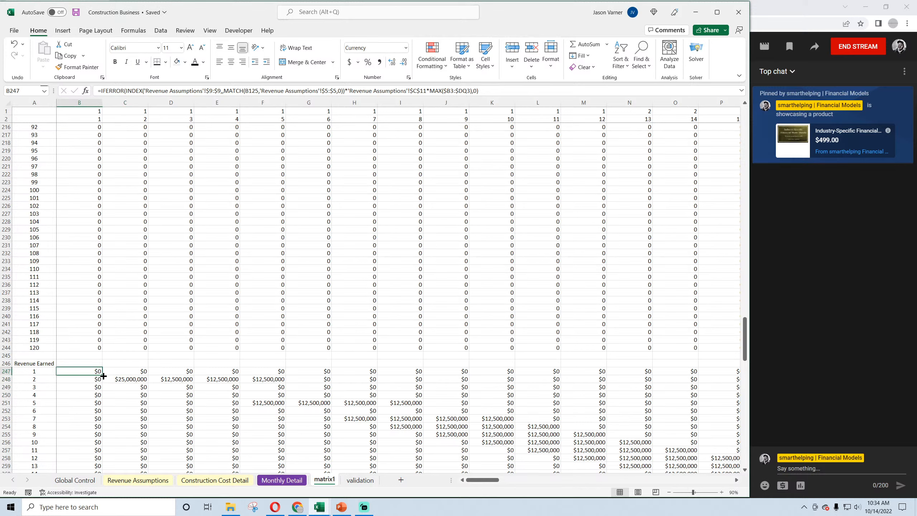
{"action": "left_click_drag", "start_coordinate": [103, 376], "coordinate": [470, 437]}
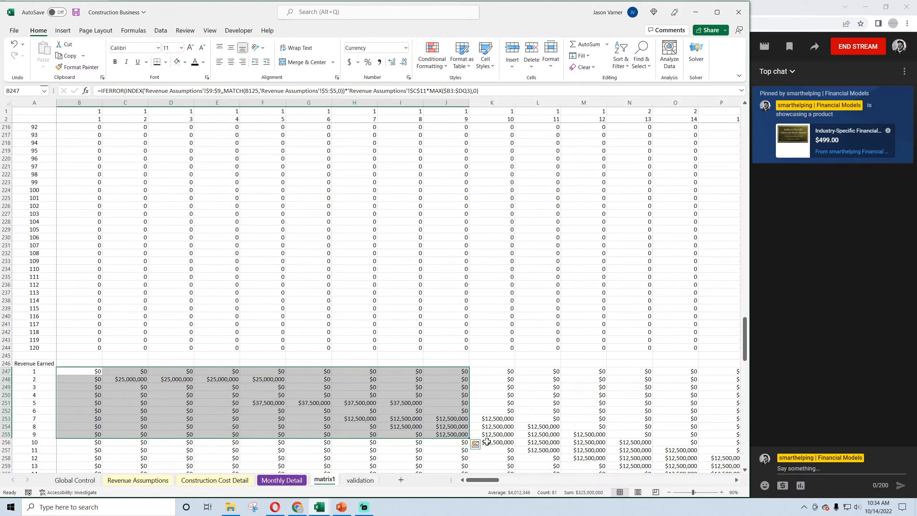
Examine the Revenue Earned formulas and amounts for jobs 2, 5 and 7 in their early months
{"action": "left_click", "coordinate": [131, 380]}
{"action": "left_click", "coordinate": [179, 379]}
{"action": "left_click", "coordinate": [267, 380]}
{"action": "left_click", "coordinate": [265, 402]}
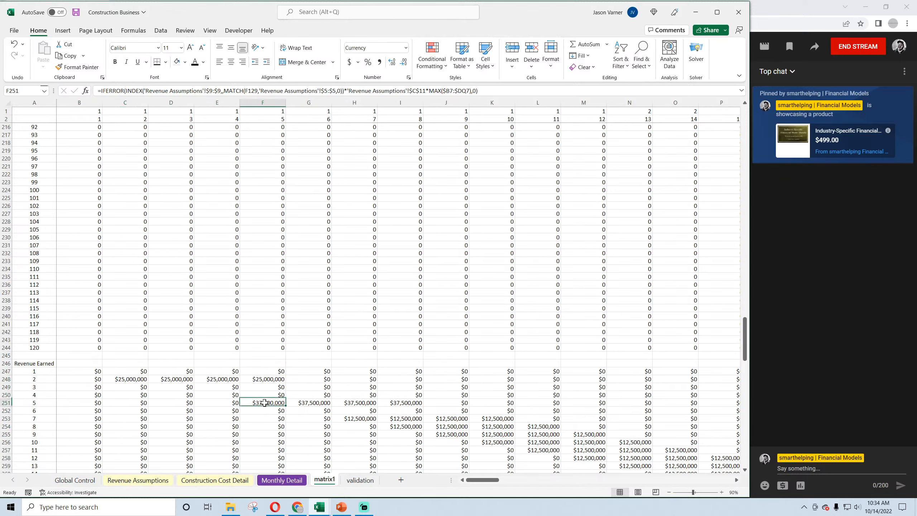
{"action": "key", "text": "Right"}
{"action": "key", "text": "Right"}
{"action": "key", "text": "Right"}
{"action": "key", "text": "Down"}
{"action": "key", "text": "Down"}
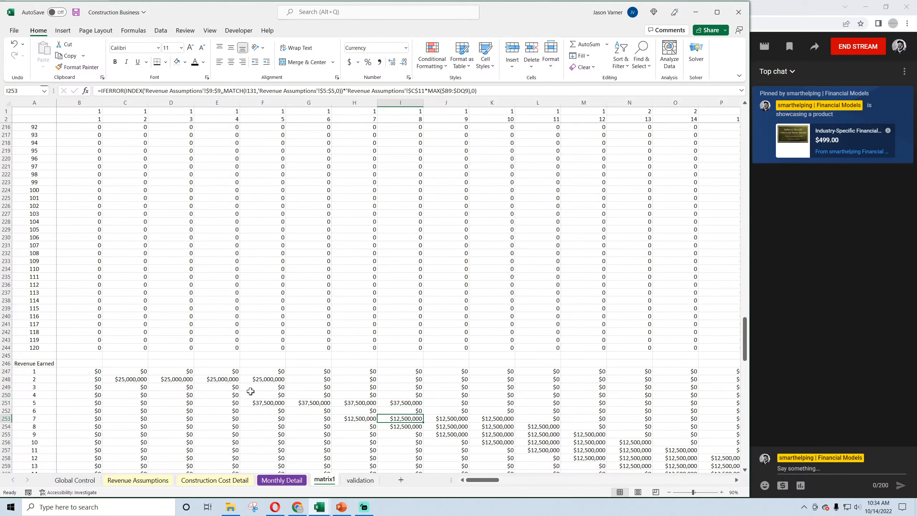
Fill the B247 formula across to column DQ and down to row 366, and save the workbook
{"action": "left_click", "coordinate": [81, 368]}
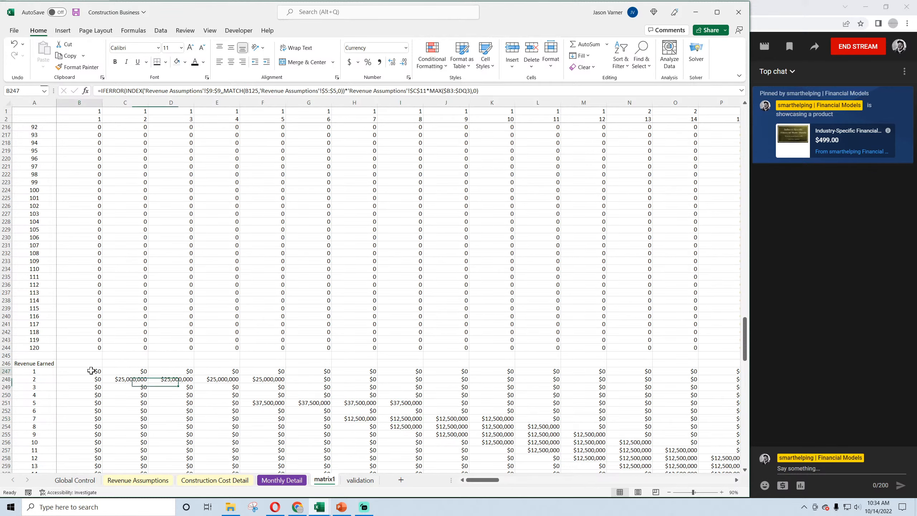
{"action": "left_click_drag", "start_coordinate": [102, 375], "coordinate": [673, 380]}
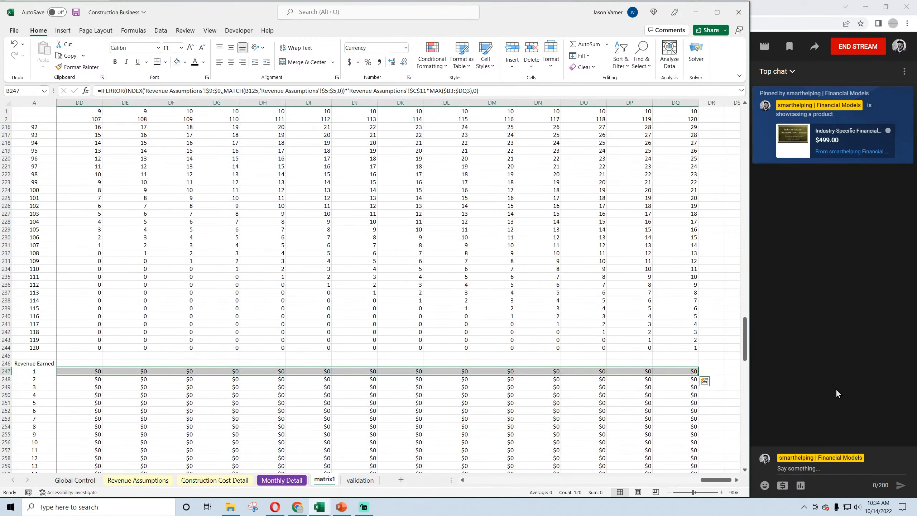
{"action": "double_click", "coordinate": [697, 376]}
{"action": "left_click_drag", "start_coordinate": [717, 479], "coordinate": [433, 479]}
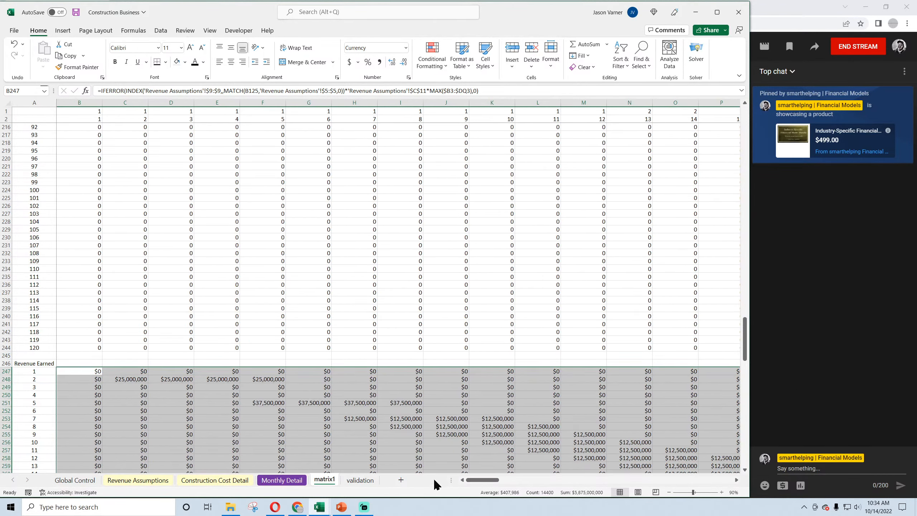
{"action": "scroll", "coordinate": [160, 411], "scroll_direction": "down", "scroll_amount": 11}
{"action": "scroll", "coordinate": [159, 411], "scroll_direction": "down", "scroll_amount": 20}
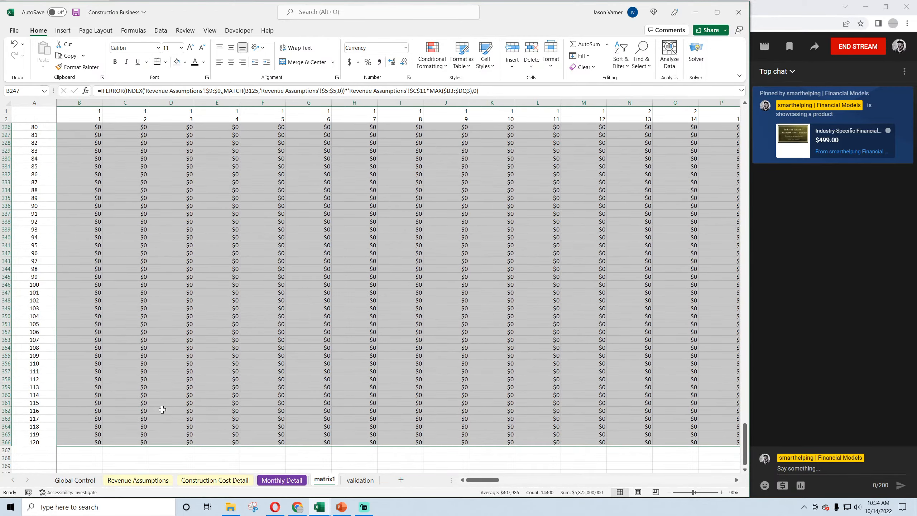
{"action": "scroll", "coordinate": [164, 410], "scroll_direction": "up", "scroll_amount": 20}
{"action": "scroll", "coordinate": [165, 410], "scroll_direction": "up", "scroll_amount": 4}
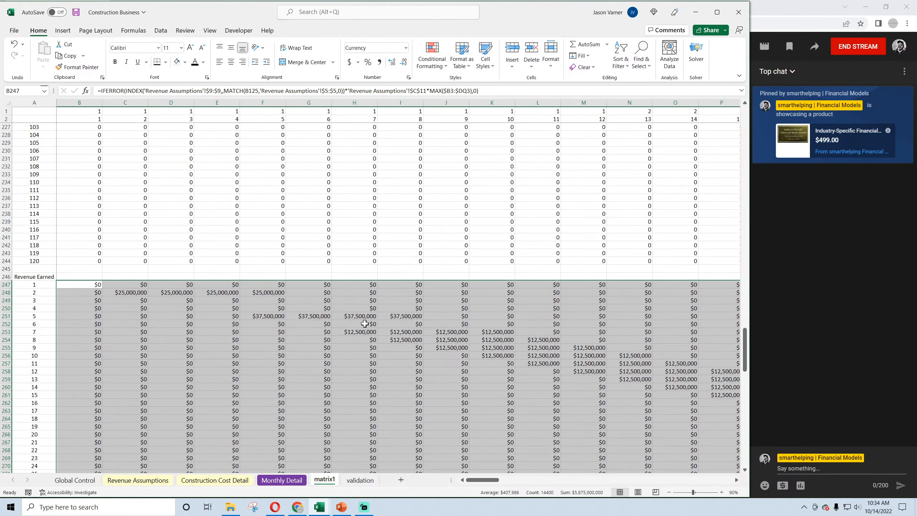
{"action": "left_click", "coordinate": [410, 333]}
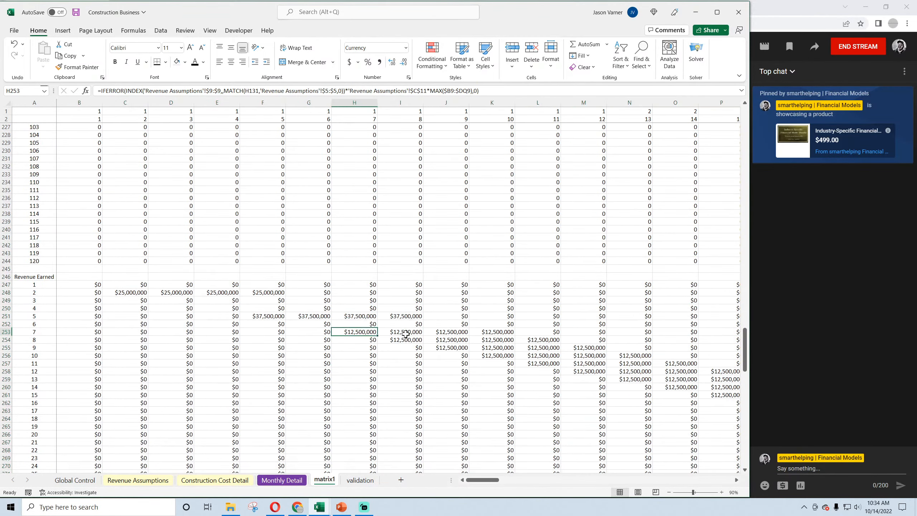
{"action": "left_click", "coordinate": [75, 12]}
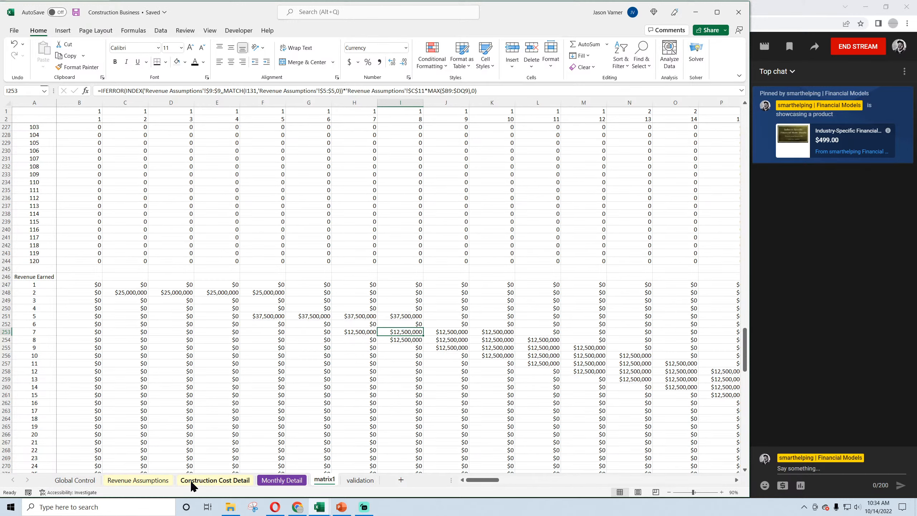
Copy A246:C366 of the Revenue Earned block on matrix1 and paste it at A368
{"action": "left_click", "coordinate": [158, 483]}
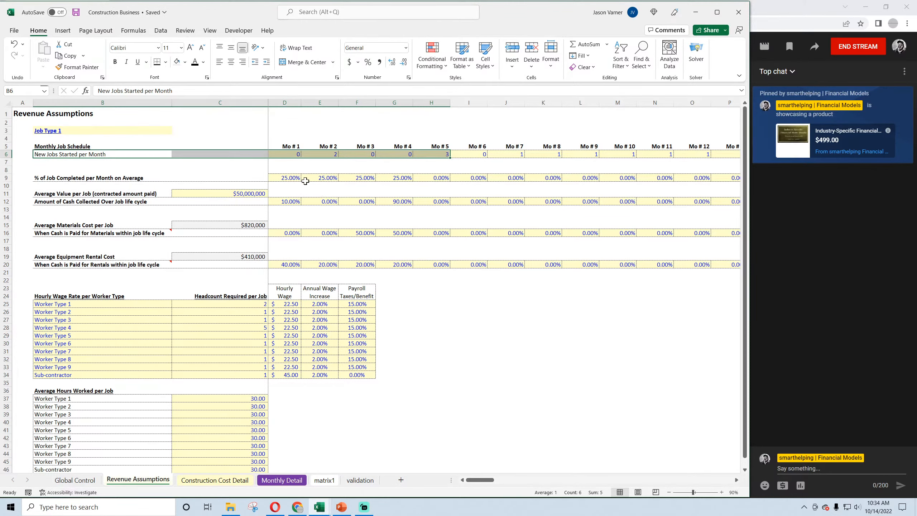
{"action": "left_click", "coordinate": [285, 480]}
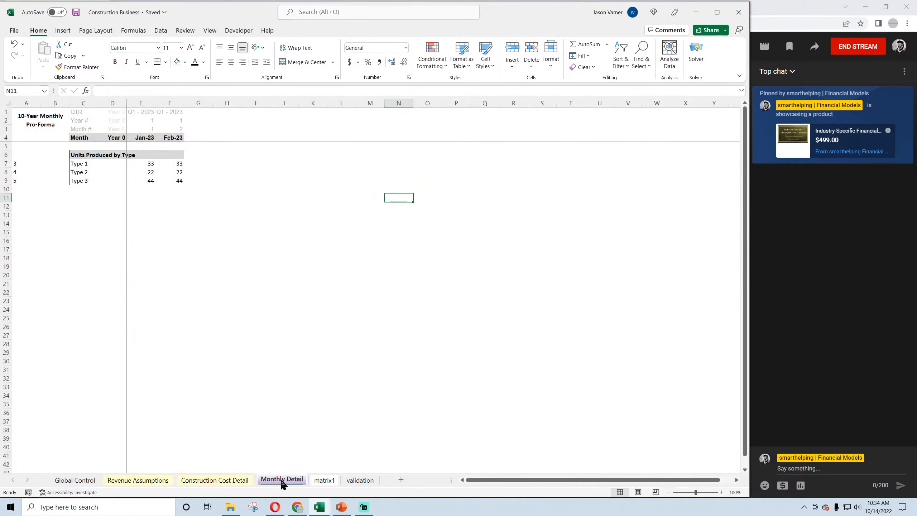
{"action": "left_click", "coordinate": [323, 481]}
{"action": "left_click_drag", "start_coordinate": [36, 279], "coordinate": [141, 510]}
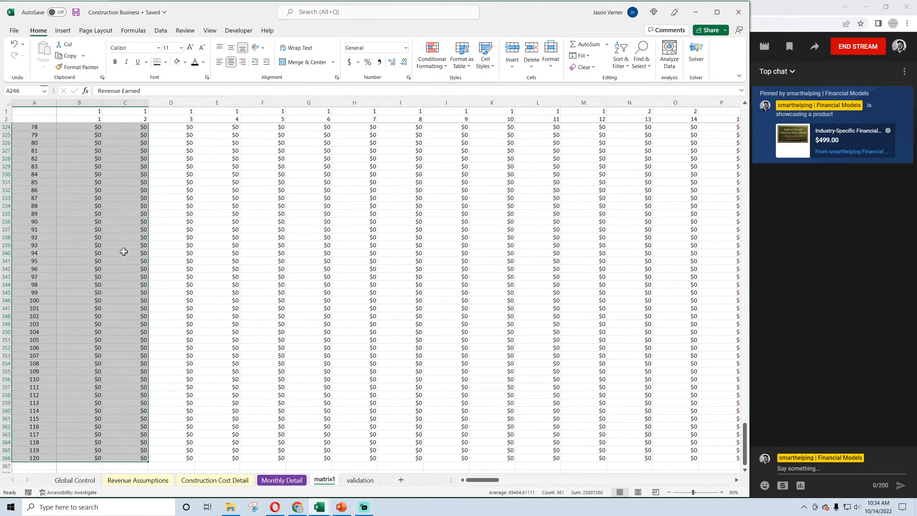
{"action": "right_click", "coordinate": [125, 252]}
{"action": "left_click", "coordinate": [145, 252]}
{"action": "scroll", "coordinate": [69, 316], "scroll_direction": "down", "scroll_amount": 7}
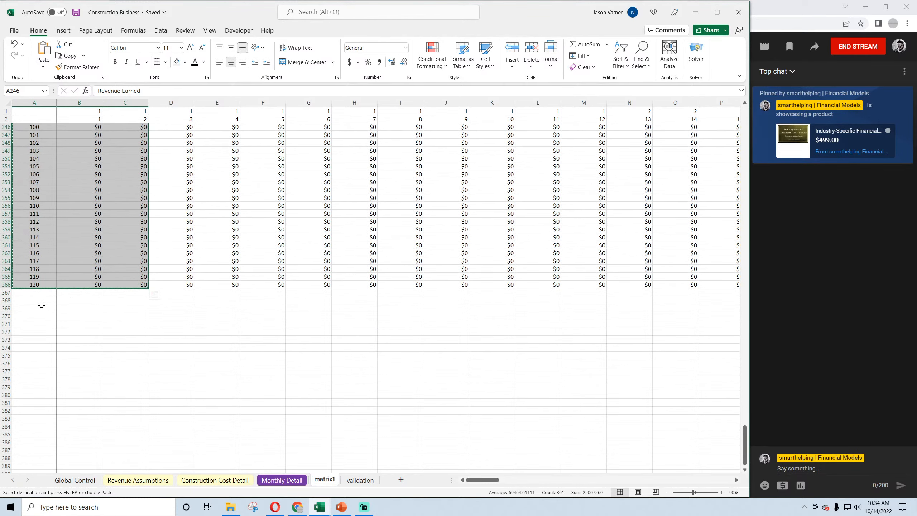
{"action": "left_click", "coordinate": [36, 303]}
{"action": "right_click", "coordinate": [36, 302]}
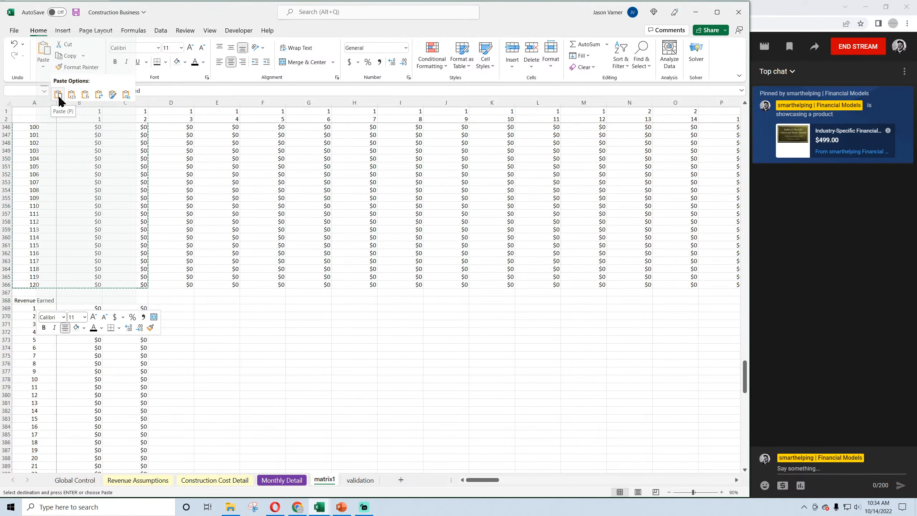
{"action": "left_click", "coordinate": [60, 96]}
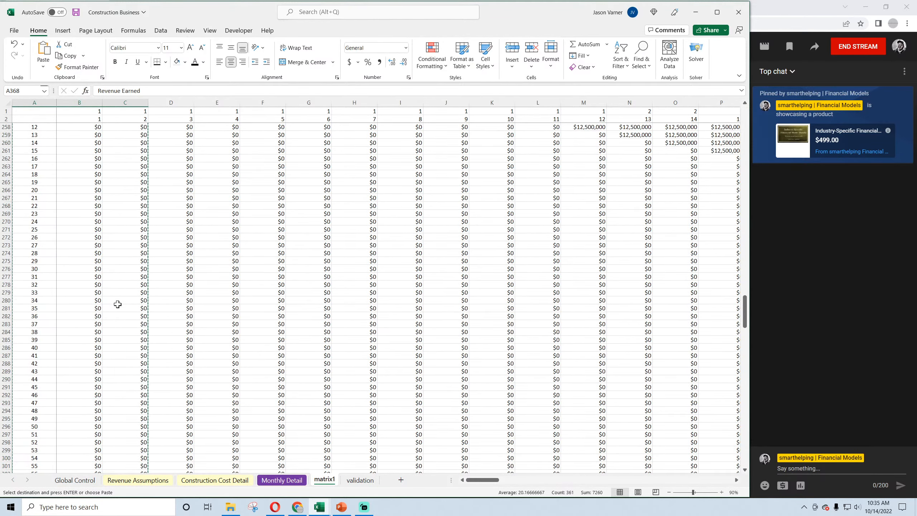
Retitle the pasted block's heading in A368 as Cash Collected
{"action": "scroll", "coordinate": [119, 305], "scroll_direction": "up", "scroll_amount": 15}
{"action": "scroll", "coordinate": [118, 305], "scroll_direction": "down", "scroll_amount": 15}
{"action": "left_click", "coordinate": [35, 300]}
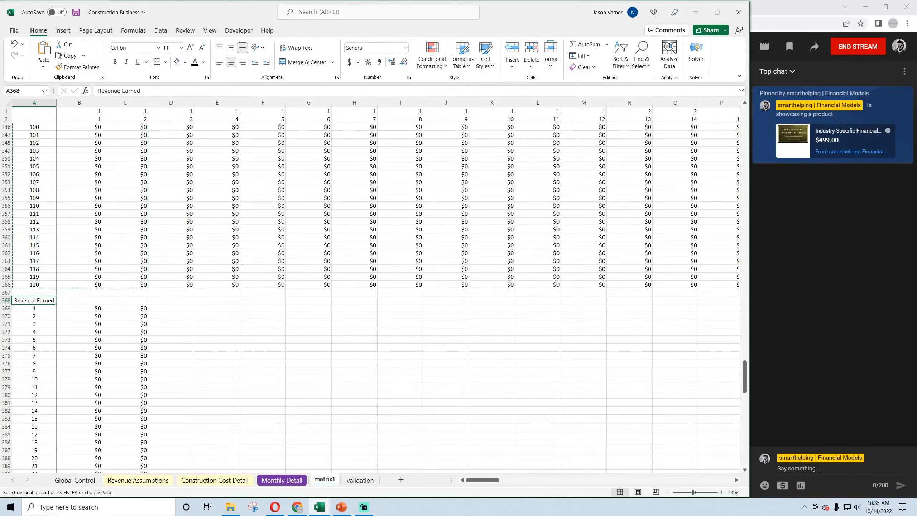
{"action": "type", "text": "Cash Collected"}
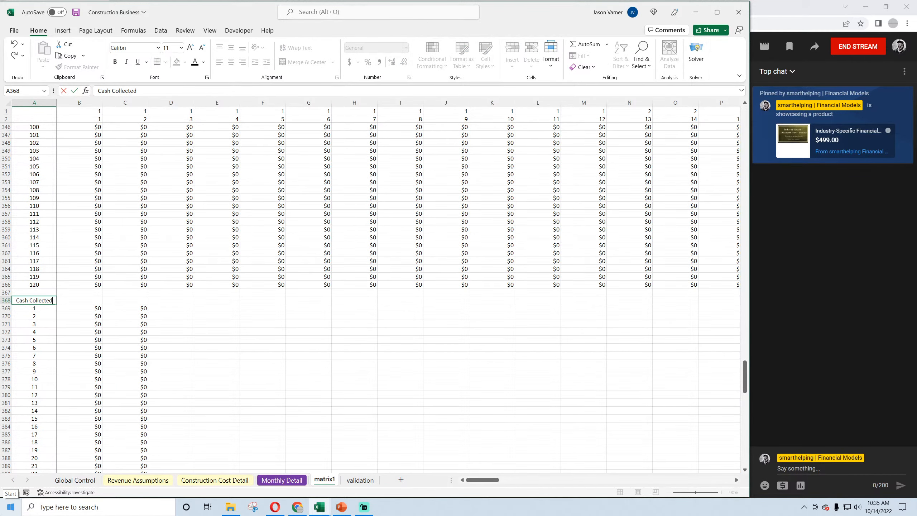
{"action": "key", "text": "Return"}
{"action": "key", "text": "Right"}
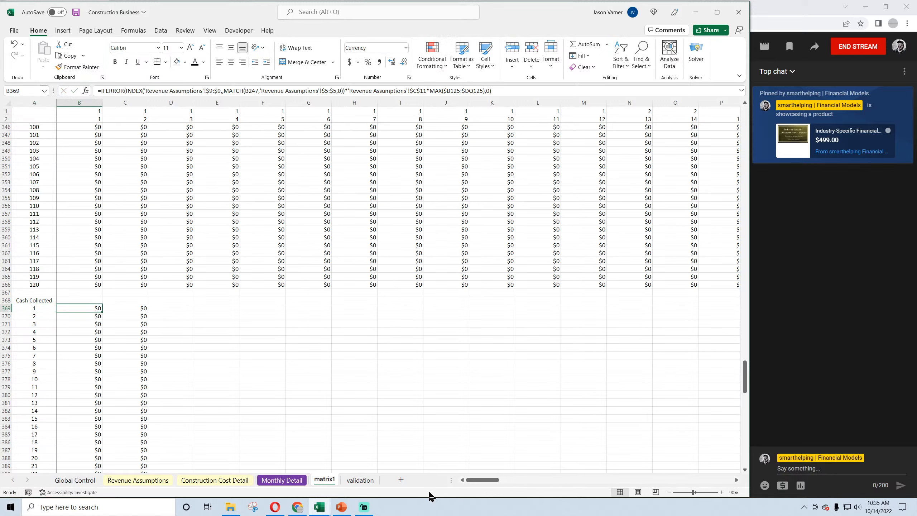
{"action": "double_click", "coordinate": [85, 308]}
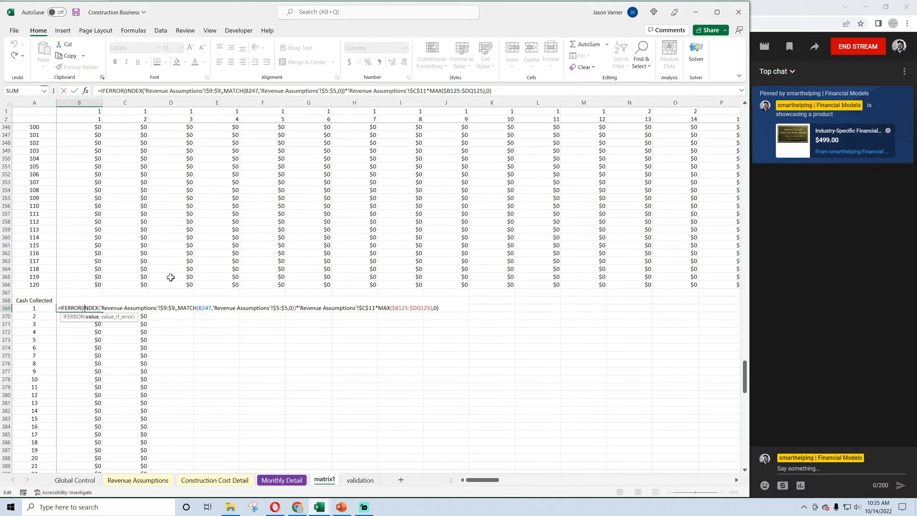
{"action": "scroll", "coordinate": [166, 277], "scroll_direction": "up", "scroll_amount": 20}
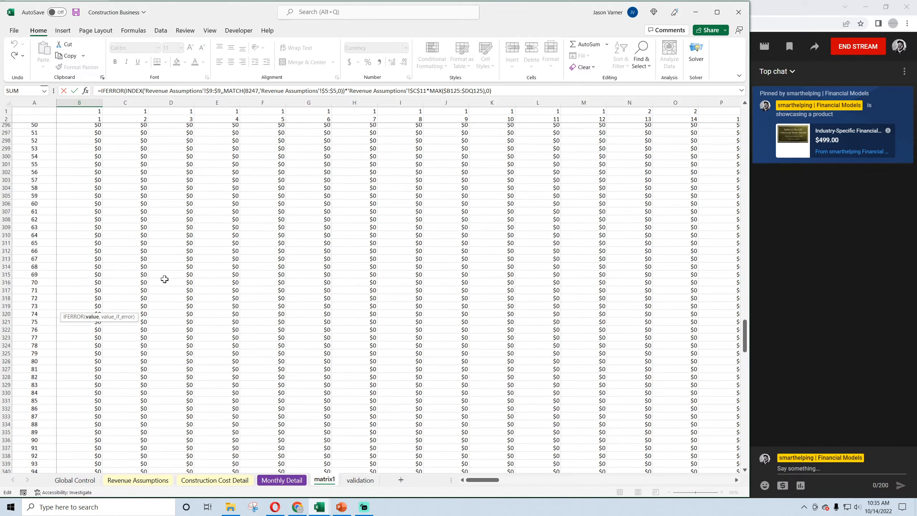
{"action": "left_click", "coordinate": [88, 382]}
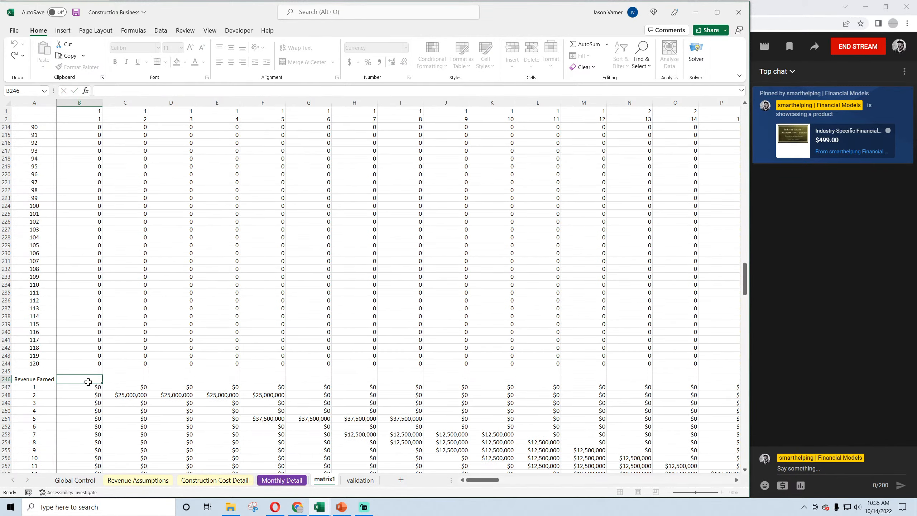
{"action": "scroll", "coordinate": [98, 397], "scroll_direction": "down", "scroll_amount": 20}
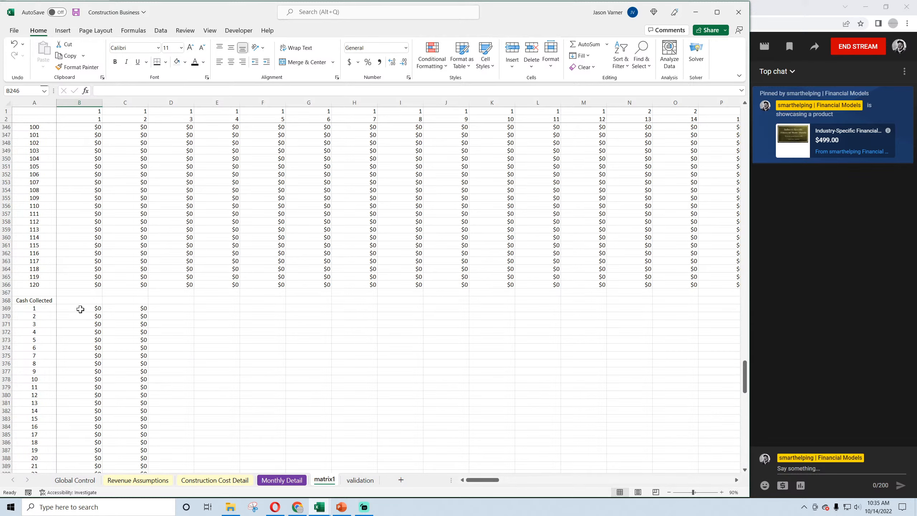
Repoint the B369 formula's MATCH lookup to B125 and its MAX range to $B3:$DQ3, and fill it through G376
{"action": "double_click", "coordinate": [80, 309]}
{"action": "scroll", "coordinate": [104, 292], "scroll_direction": "up", "scroll_amount": 20}
{"action": "left_click_drag", "start_coordinate": [102, 289], "coordinate": [139, 127]}
{"action": "scroll", "coordinate": [161, 239], "scroll_direction": "down", "scroll_amount": 11}
{"action": "scroll", "coordinate": [162, 239], "scroll_direction": "down", "scroll_amount": 20}
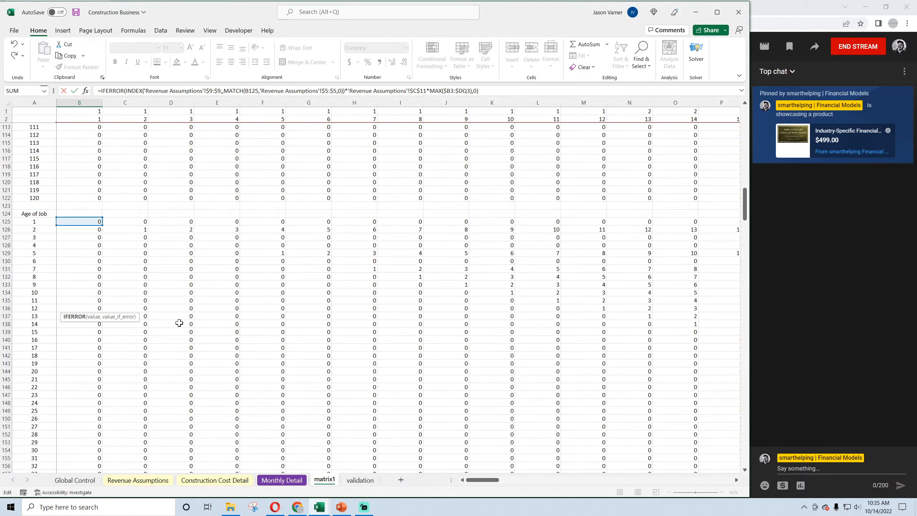
{"action": "key", "text": "Return"}
{"action": "scroll", "coordinate": [399, 303], "scroll_direction": "down", "scroll_amount": 5}
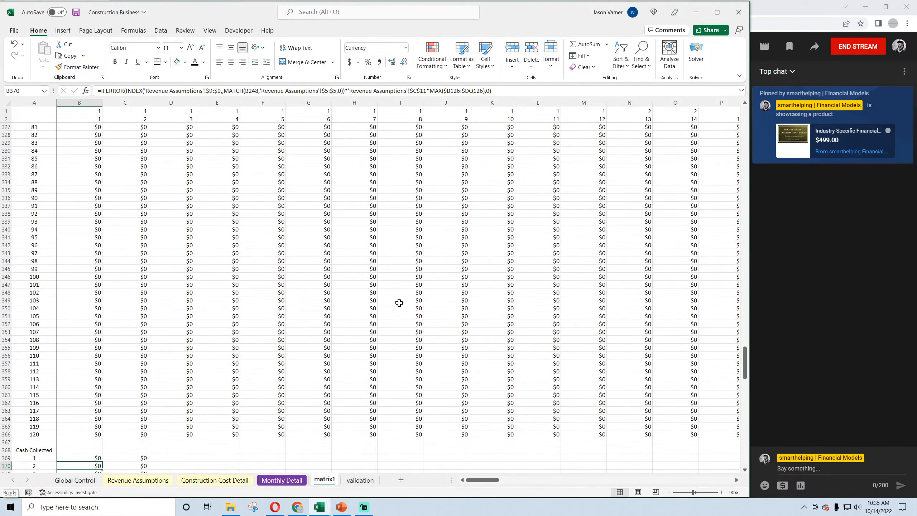
{"action": "left_click", "coordinate": [103, 369]}
{"action": "left_click_drag", "start_coordinate": [103, 375], "coordinate": [317, 417]}
Repoint the INDEX range in B369 to row $12:$12 of Revenue Assumptions and fill the formula through H378
{"action": "left_click", "coordinate": [115, 482]}
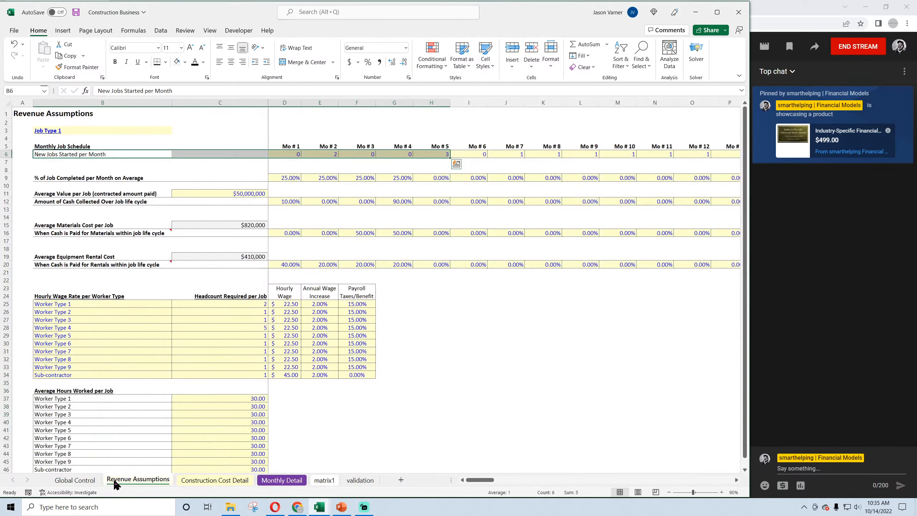
{"action": "left_click_drag", "start_coordinate": [290, 179], "coordinate": [414, 174]}
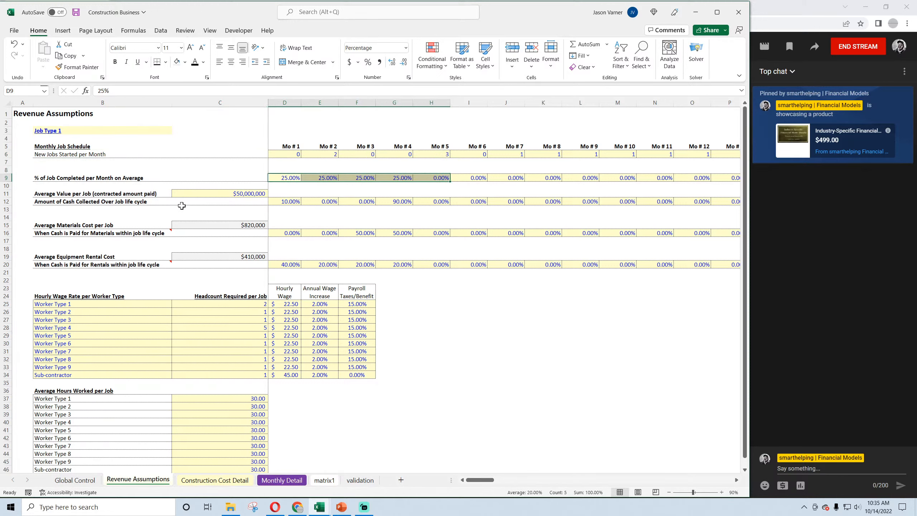
{"action": "left_click_drag", "start_coordinate": [94, 204], "coordinate": [362, 203]}
{"action": "left_click", "coordinate": [324, 480]}
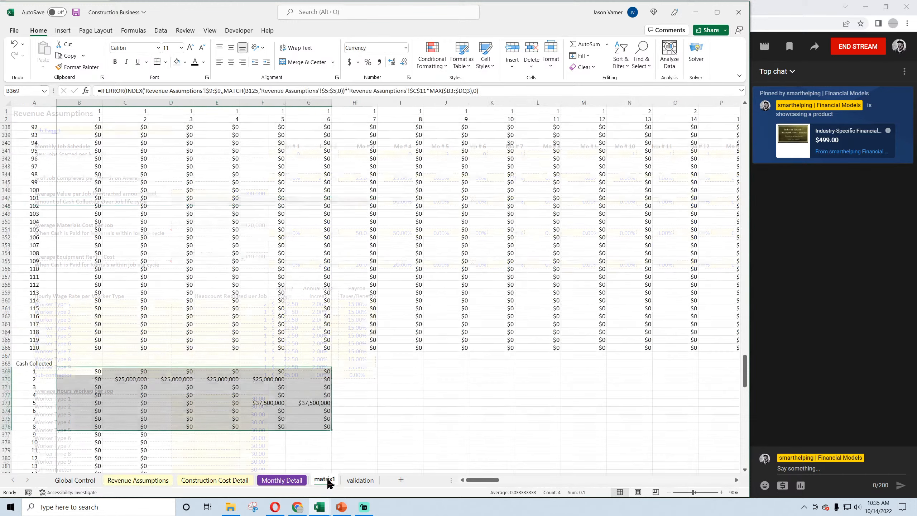
{"action": "left_click", "coordinate": [82, 372]}
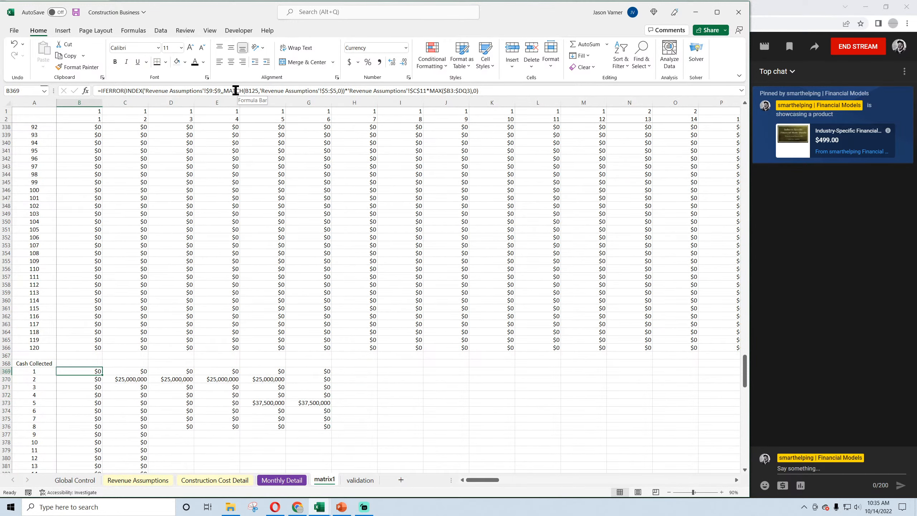
{"action": "double_click", "coordinate": [213, 91]}
{"action": "type", "text": "12:$"}
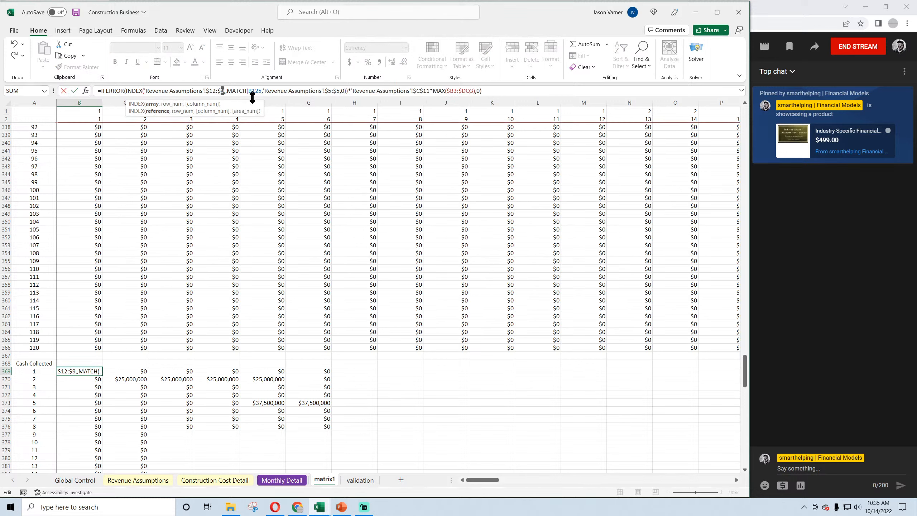
{"action": "type", "text": "12"}
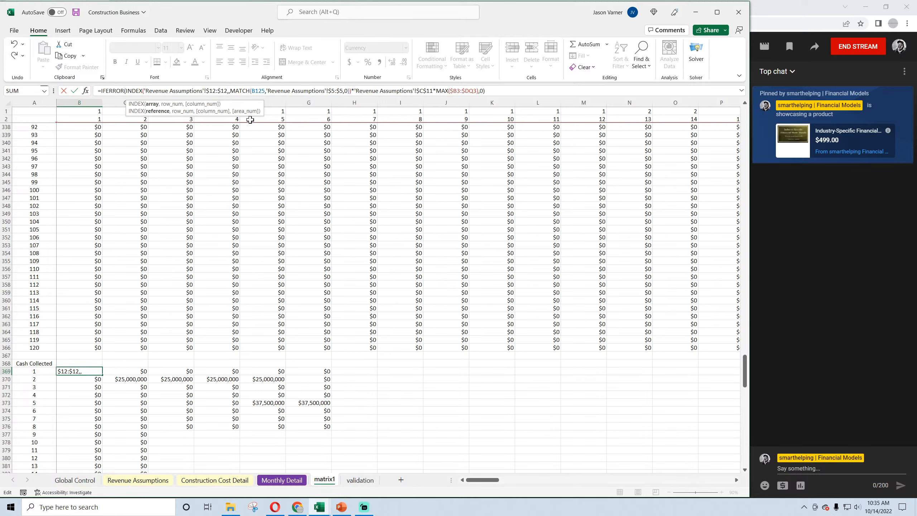
{"action": "key", "text": "ctrl+Return"}
{"action": "left_click_drag", "start_coordinate": [101, 377], "coordinate": [394, 442]}
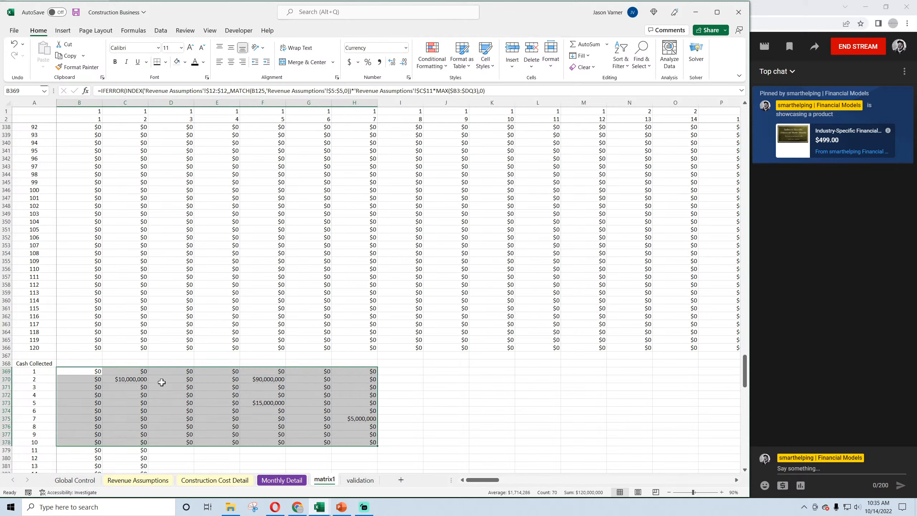
Check the cash collected amounts and formulas in C370 and F370 of the matrix1 block
{"action": "left_click", "coordinate": [131, 378]}
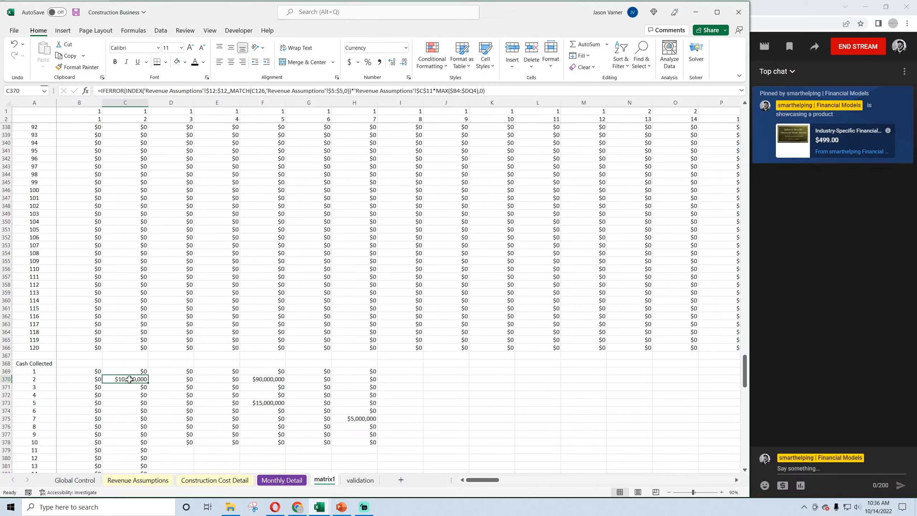
{"action": "left_click", "coordinate": [263, 379]}
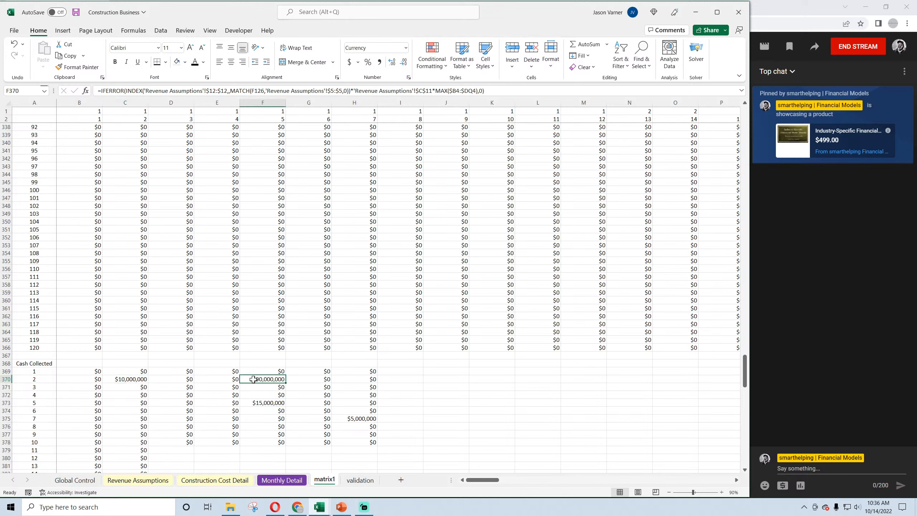
{"action": "left_click", "coordinate": [129, 378]}
{"action": "left_click", "coordinate": [265, 377]}
{"action": "left_click", "coordinate": [100, 372]}
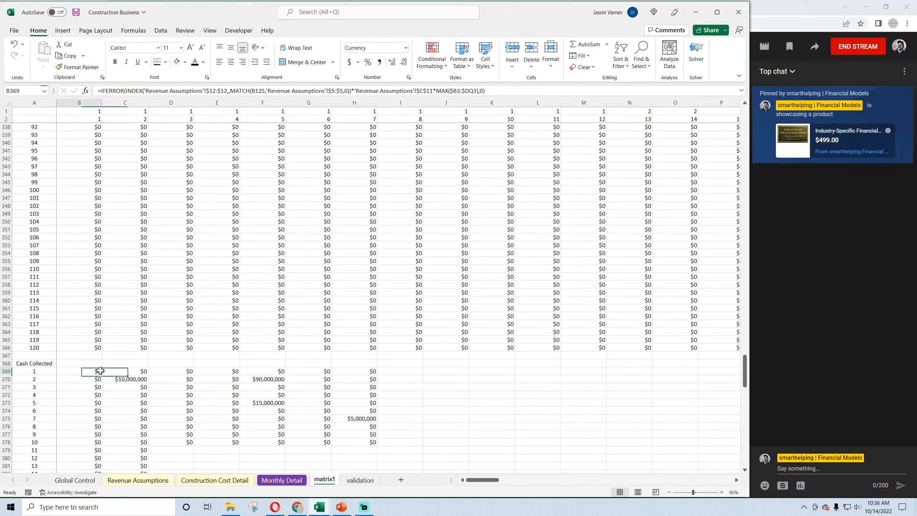
On Revenue Assumptions, set the cash collected percentages to 10% for months 2 and 3 and 60% for month 4
{"action": "left_click", "coordinate": [145, 479]}
{"action": "left_click", "coordinate": [294, 203]}
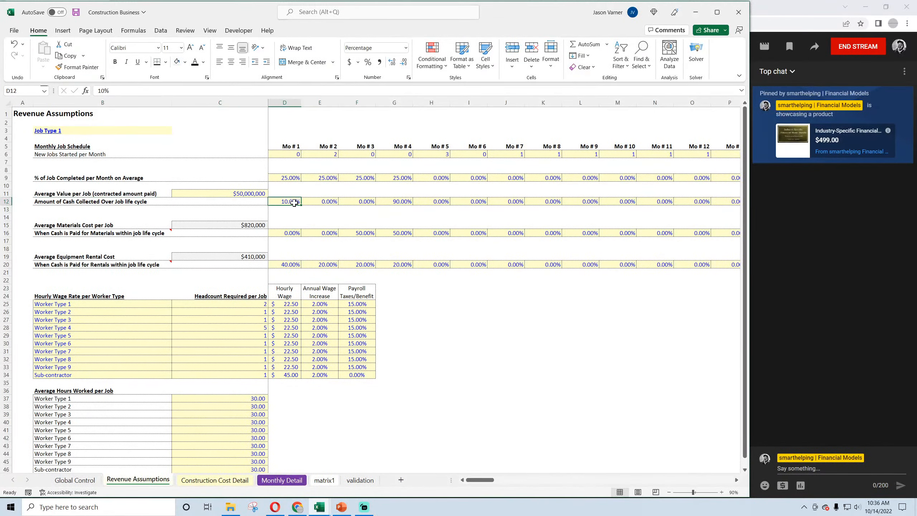
{"action": "left_click", "coordinate": [319, 202]}
{"action": "type", "text": "10"}
{"action": "key", "text": "Return"}
{"action": "key", "text": "Up"}
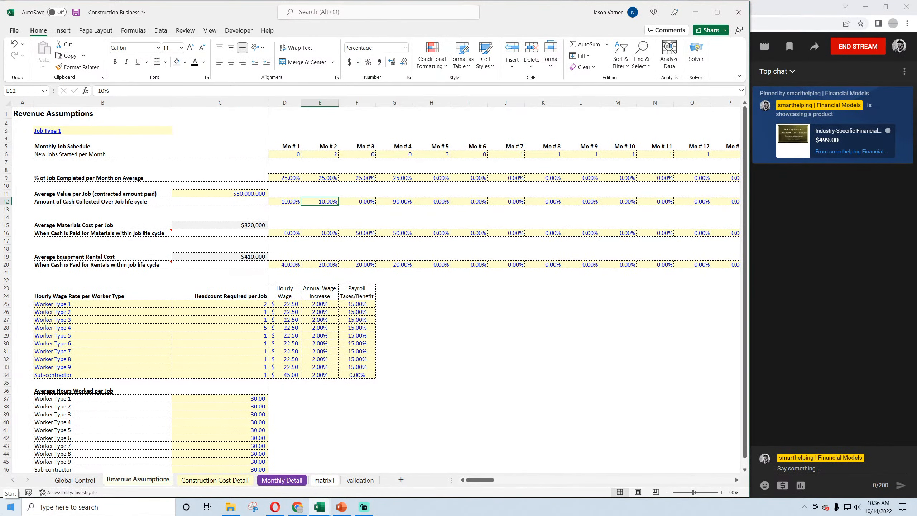
{"action": "key", "text": "Right"}
{"action": "type", "text": "10"}
{"action": "key", "text": "Right"}
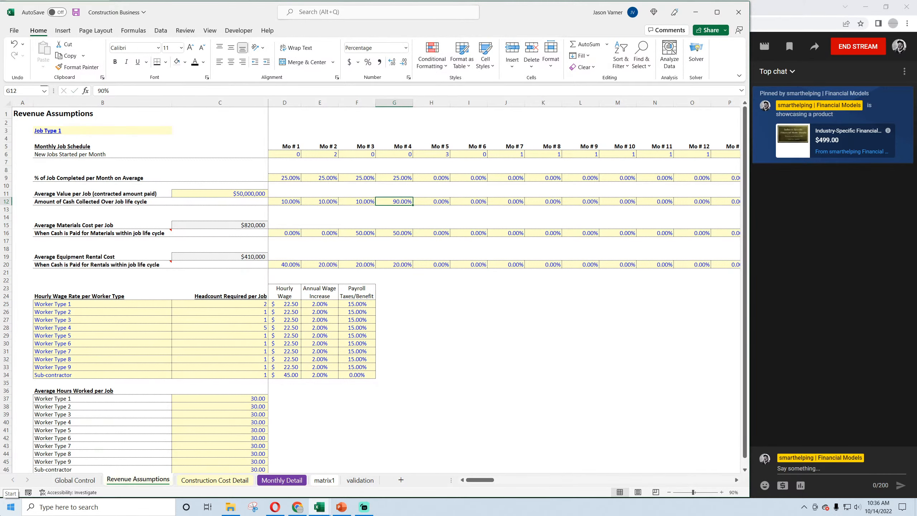
{"action": "type", "text": "60"}
{"action": "key", "text": "Return"}
Check the cash collected amounts across C370:F370 on matrix1 and save the workbook
{"action": "left_click", "coordinate": [317, 481]}
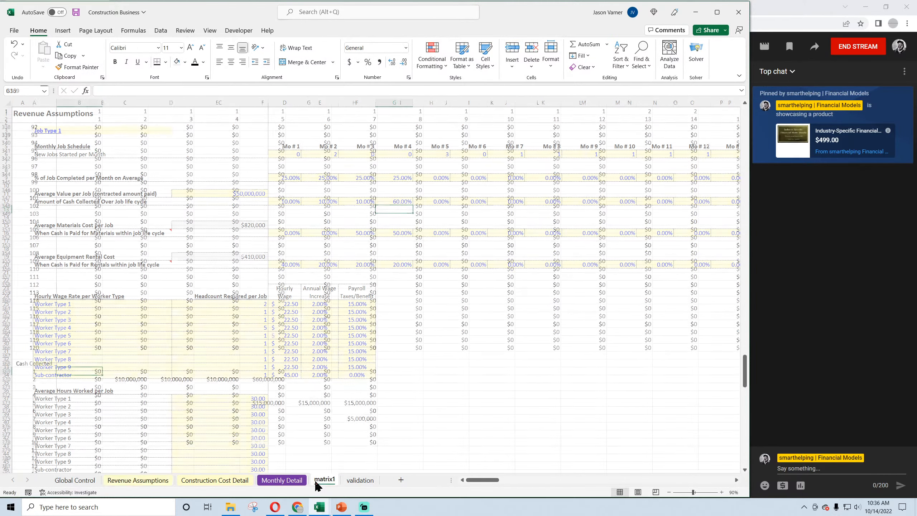
{"action": "left_click", "coordinate": [134, 377]}
{"action": "left_click", "coordinate": [176, 380]}
{"action": "left_click", "coordinate": [216, 380]}
{"action": "left_click", "coordinate": [257, 379]}
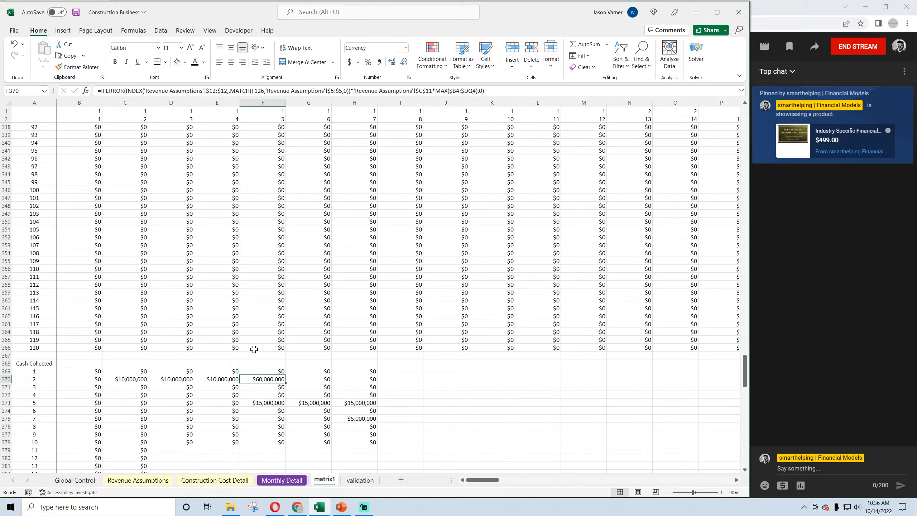
{"action": "left_click", "coordinate": [76, 12]}
{"action": "left_click", "coordinate": [147, 379]}
{"action": "left_click", "coordinate": [182, 379]}
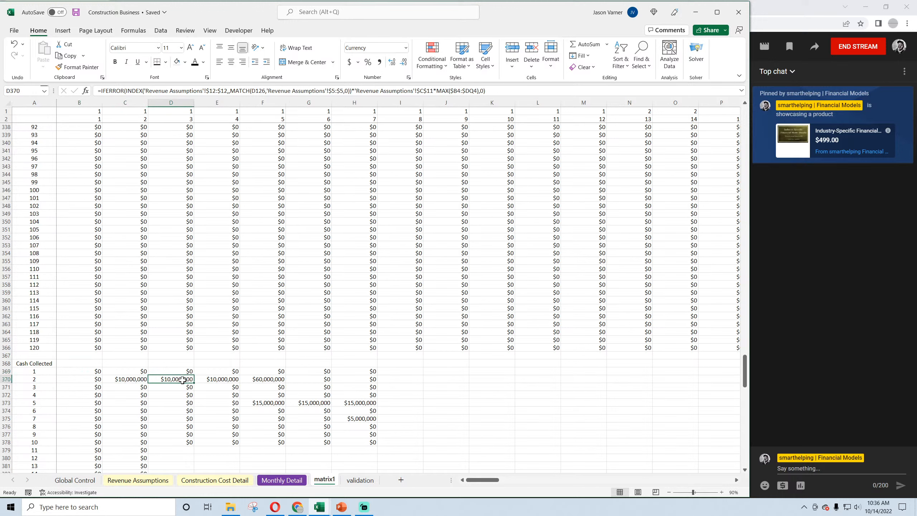
Fill the B369 formula across to column DQ and down to row 488, save the workbook, and check D370:F370
{"action": "left_click", "coordinate": [97, 372]}
{"action": "left_click_drag", "start_coordinate": [103, 376], "coordinate": [488, 465]}
{"action": "left_click", "coordinate": [91, 371]}
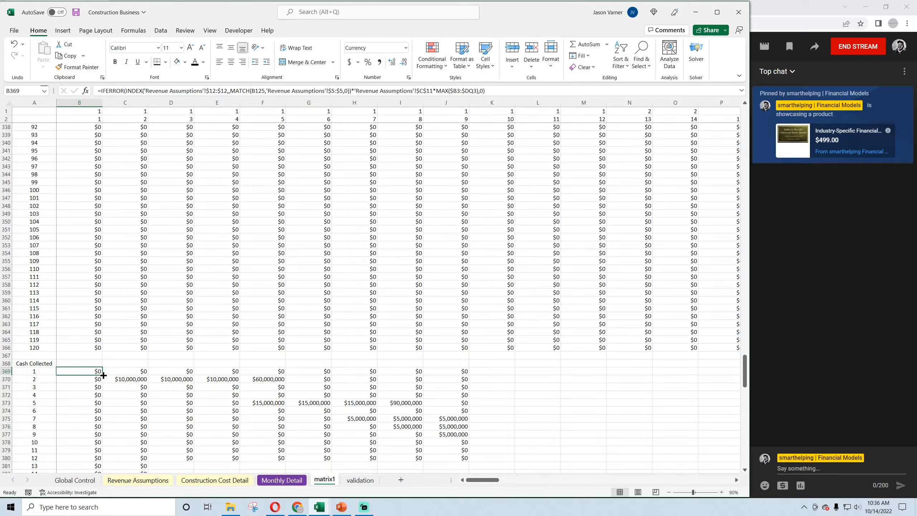
{"action": "left_click_drag", "start_coordinate": [103, 375], "coordinate": [916, 408]}
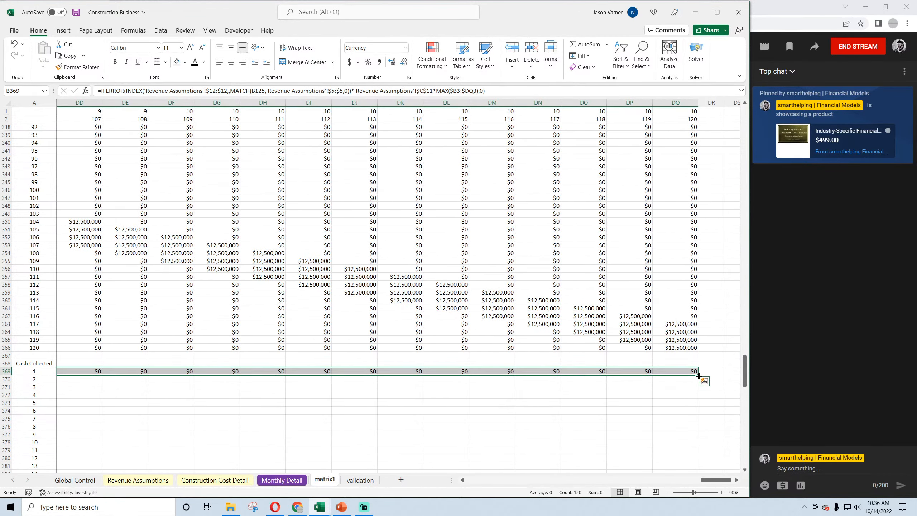
{"action": "left_click_drag", "start_coordinate": [699, 375], "coordinate": [684, 514]}
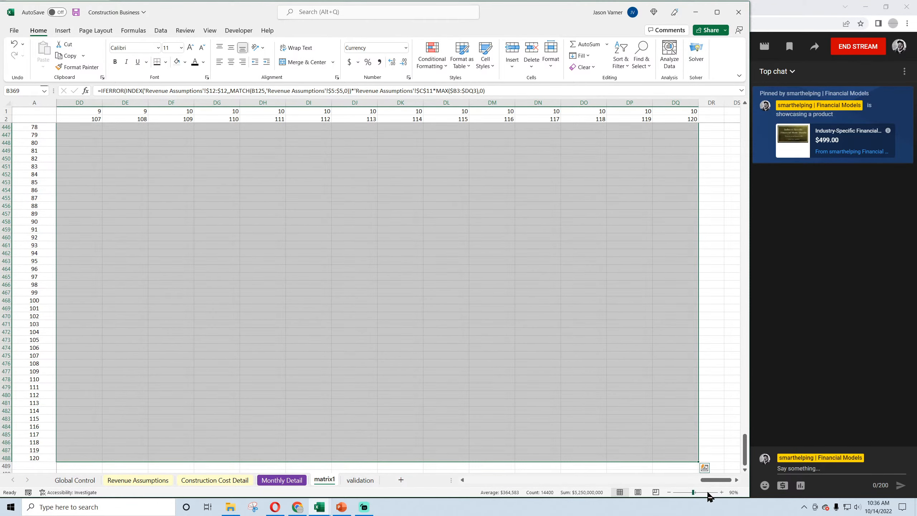
{"action": "left_click_drag", "start_coordinate": [718, 480], "coordinate": [482, 483]}
{"action": "scroll", "coordinate": [166, 369], "scroll_direction": "up", "scroll_amount": 20}
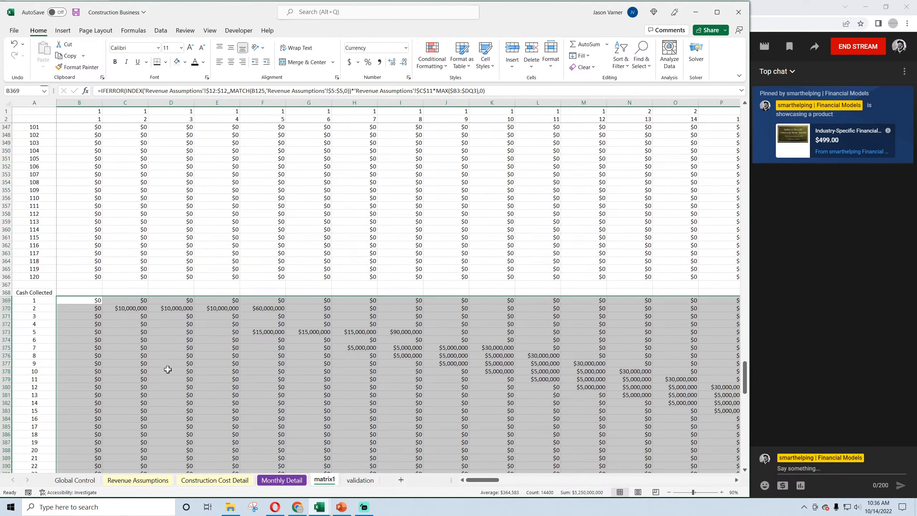
{"action": "left_click", "coordinate": [76, 12]}
{"action": "left_click", "coordinate": [175, 308]}
{"action": "left_click", "coordinate": [218, 308]}
{"action": "left_click", "coordinate": [264, 307]}
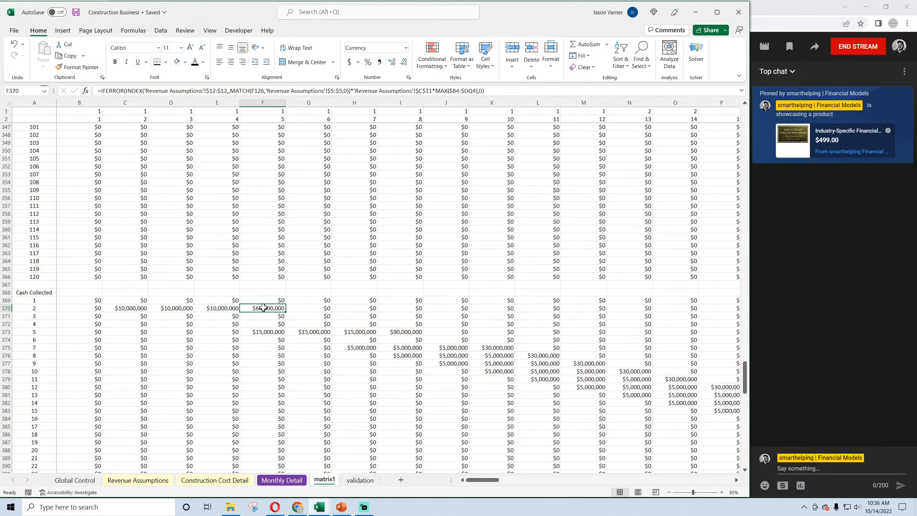
Review the Revenue Assumptions rows from new jobs started to materials cost and its payment timing, saving the workbook
{"action": "left_click", "coordinate": [146, 483]}
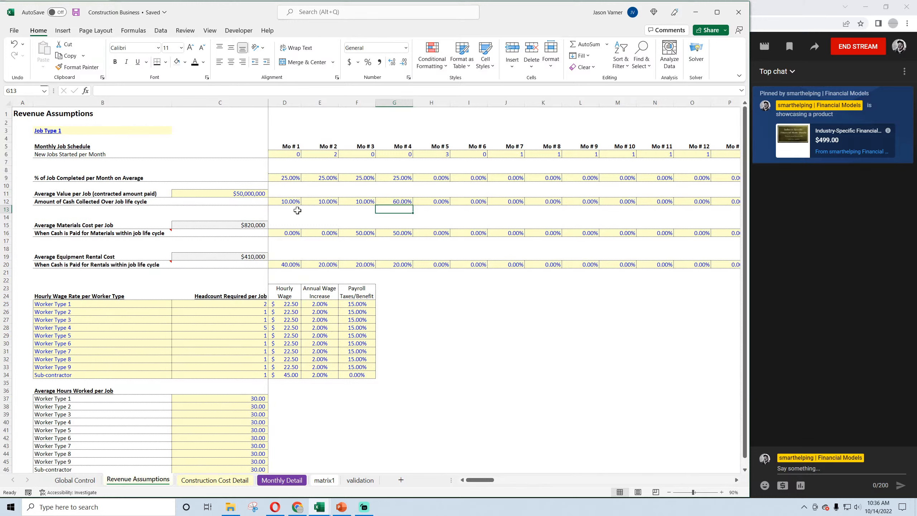
{"action": "left_click", "coordinate": [84, 156]}
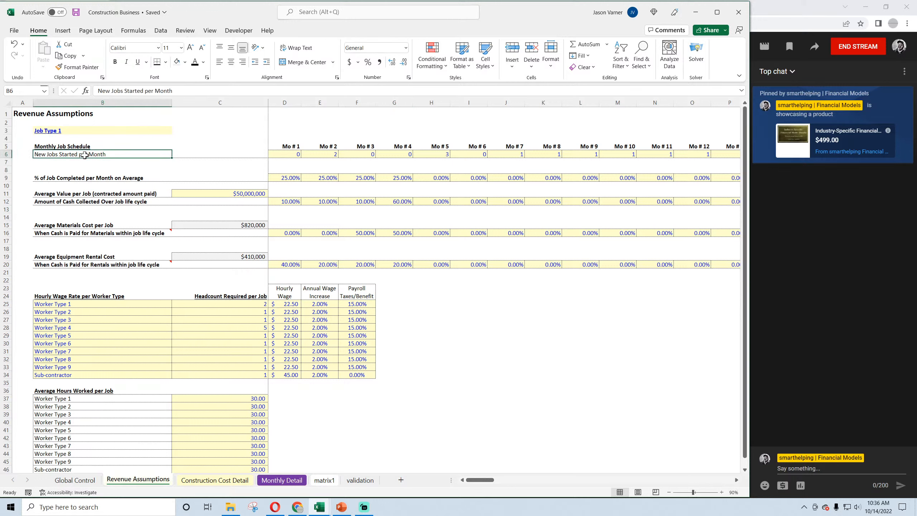
{"action": "left_click", "coordinate": [81, 178]}
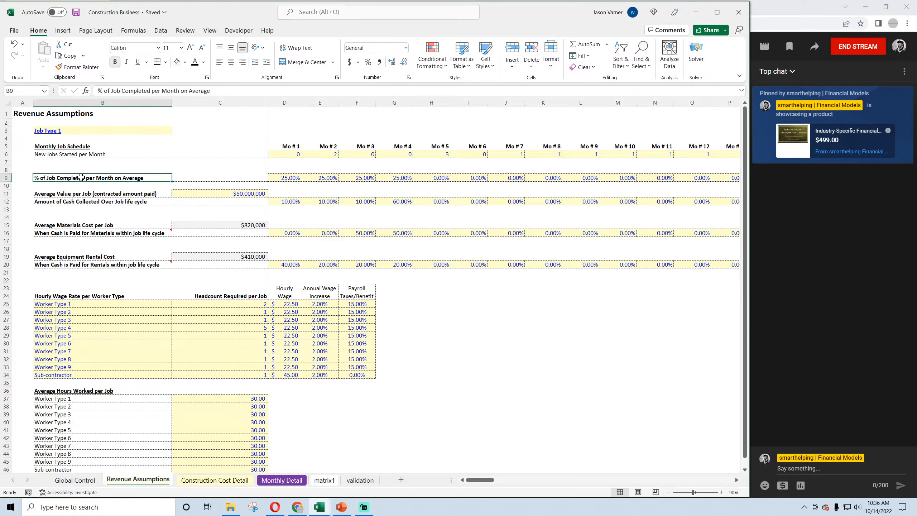
{"action": "left_click", "coordinate": [102, 223]}
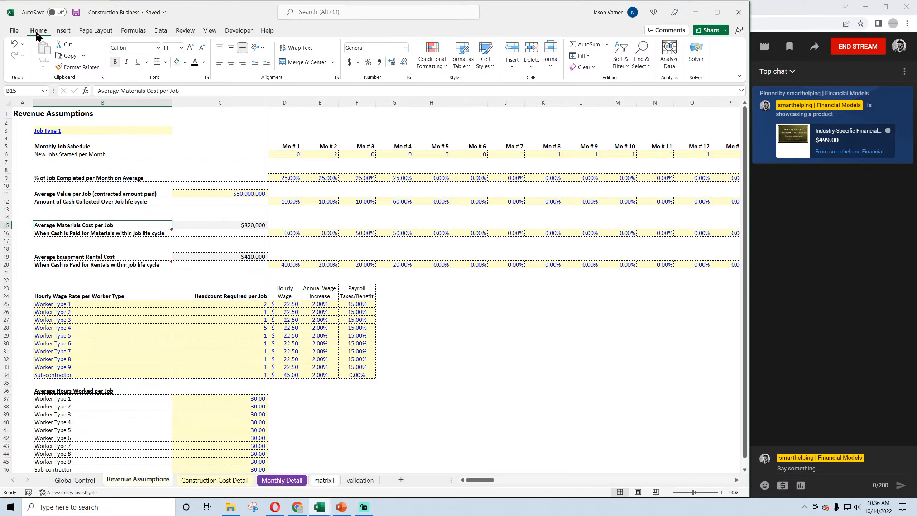
{"action": "left_click", "coordinate": [76, 12]}
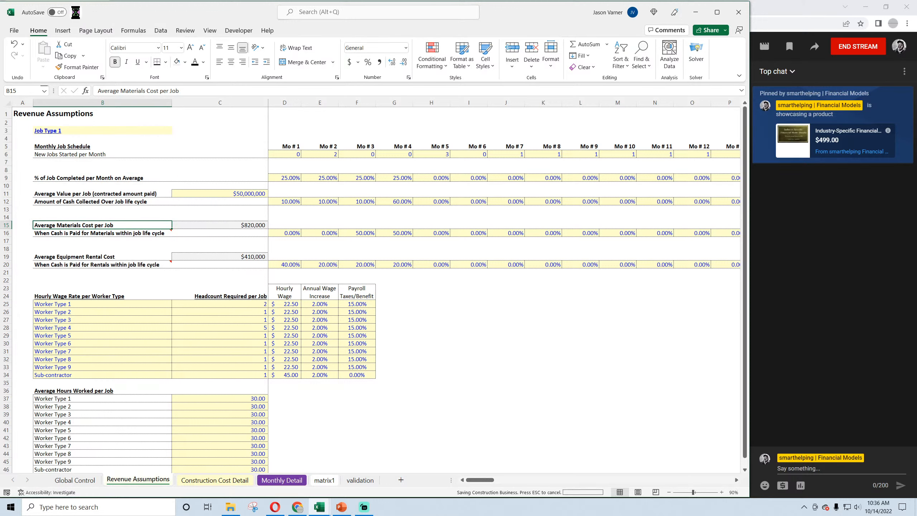
{"action": "left_click", "coordinate": [254, 224]}
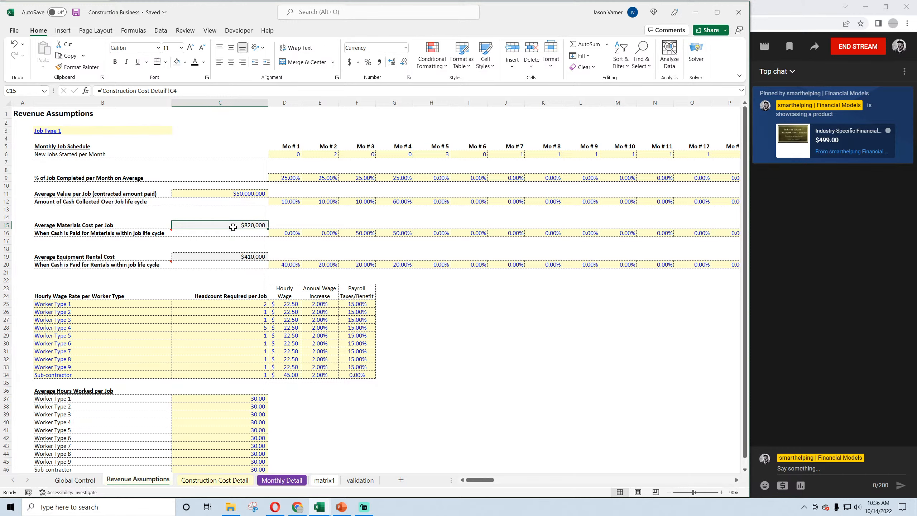
{"action": "left_click", "coordinate": [287, 232]}
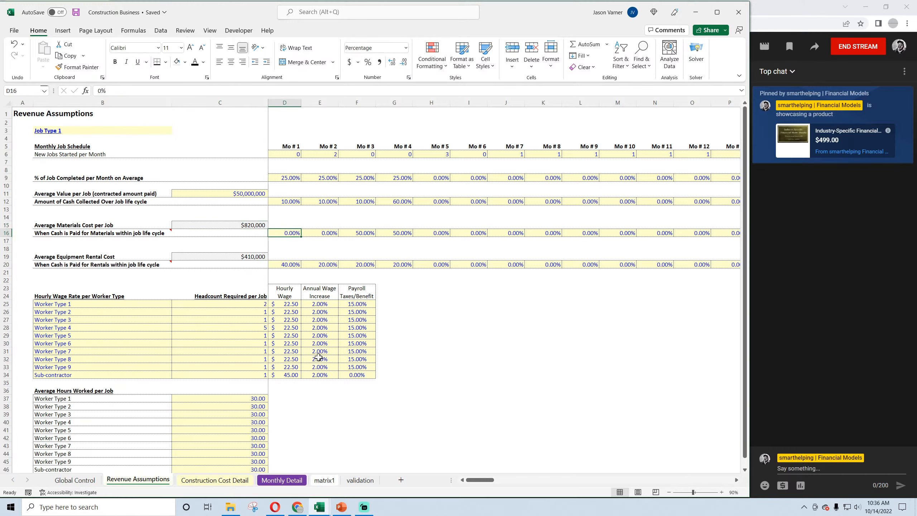
Copy A368:C488 of the Cash Collected block on matrix1 and paste it at A490
{"action": "left_click", "coordinate": [325, 481]}
{"action": "left_click_drag", "start_coordinate": [44, 293], "coordinate": [115, 514]}
{"action": "right_click", "coordinate": [93, 345]}
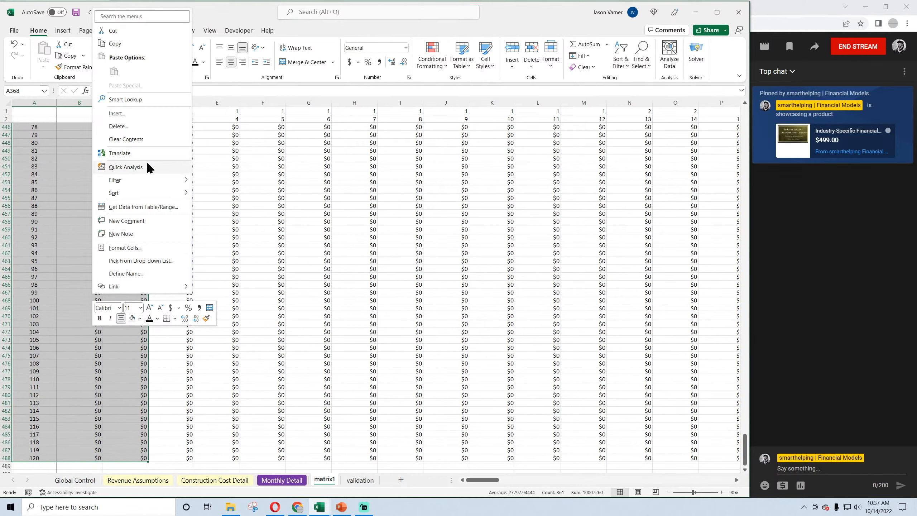
{"action": "left_click", "coordinate": [115, 43]}
{"action": "scroll", "coordinate": [86, 333], "scroll_direction": "down", "scroll_amount": 7}
{"action": "right_click", "coordinate": [37, 304]}
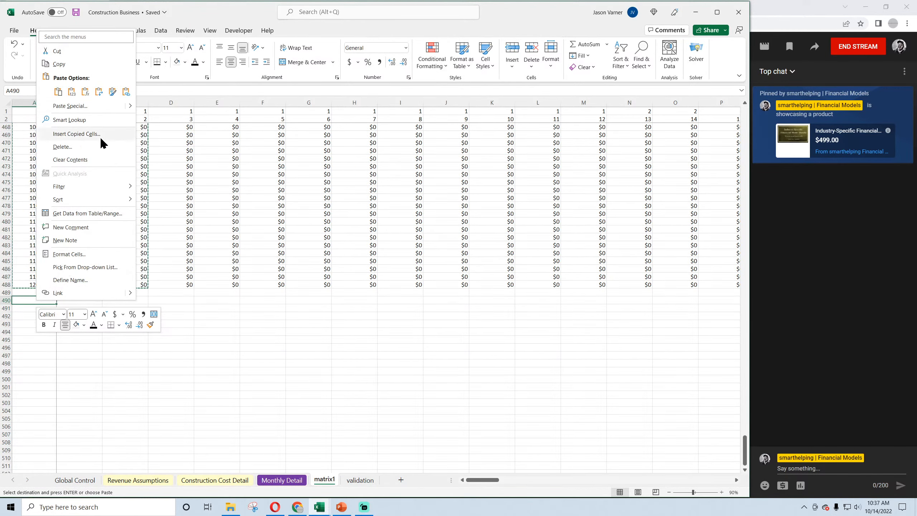
{"action": "left_click", "coordinate": [102, 141]}
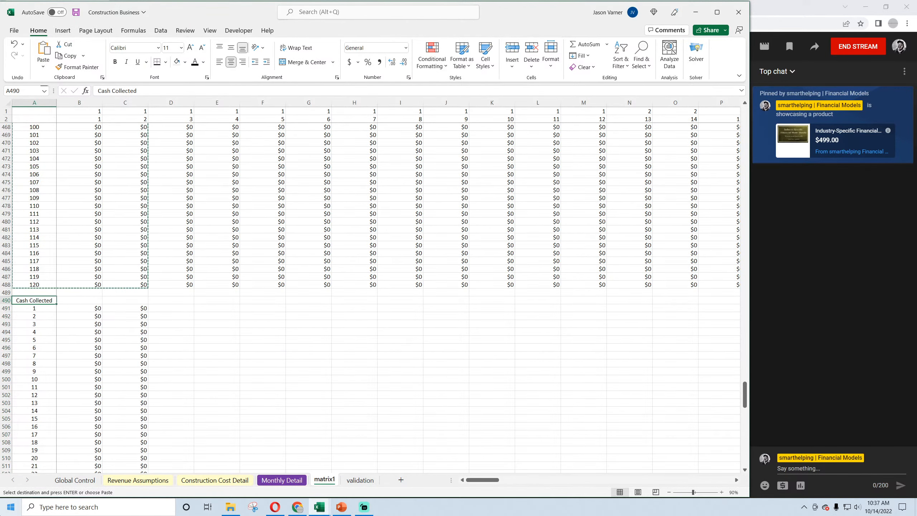
Retitle the pasted block's heading in A490 as Materials Paid For and widen column A to fit it
{"action": "type", "text": "mate"}
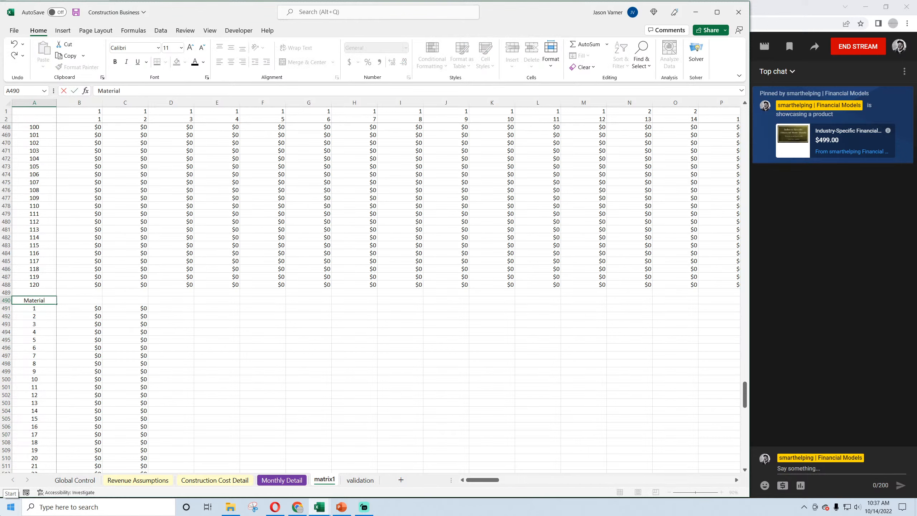
{"action": "type", "text": "rials Paid For"}
{"action": "key", "text": "Return"}
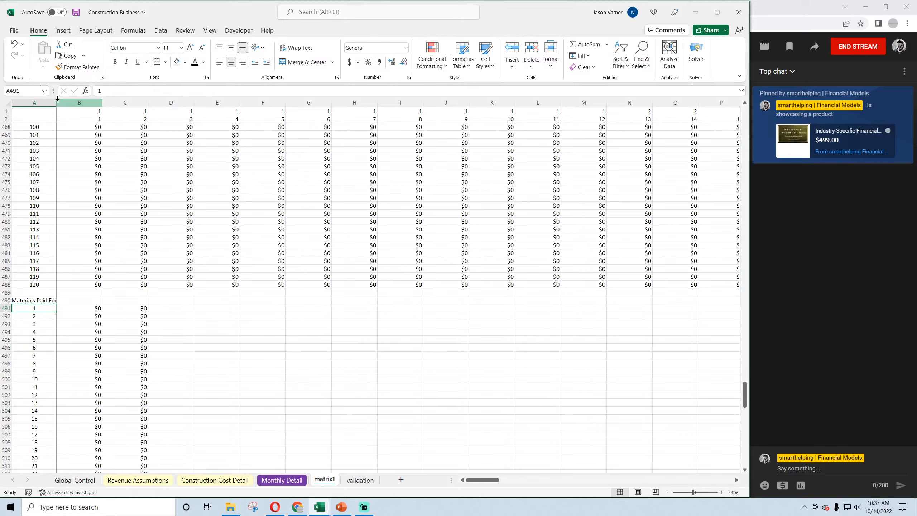
{"action": "left_click_drag", "start_coordinate": [56, 103], "coordinate": [80, 103]}
Total the Cash Collected matrix's first month in B368 with =SUM(B369:B488)
{"action": "scroll", "coordinate": [125, 277], "scroll_direction": "up", "scroll_amount": 2}
{"action": "scroll", "coordinate": [125, 277], "scroll_direction": "up", "scroll_amount": 20}
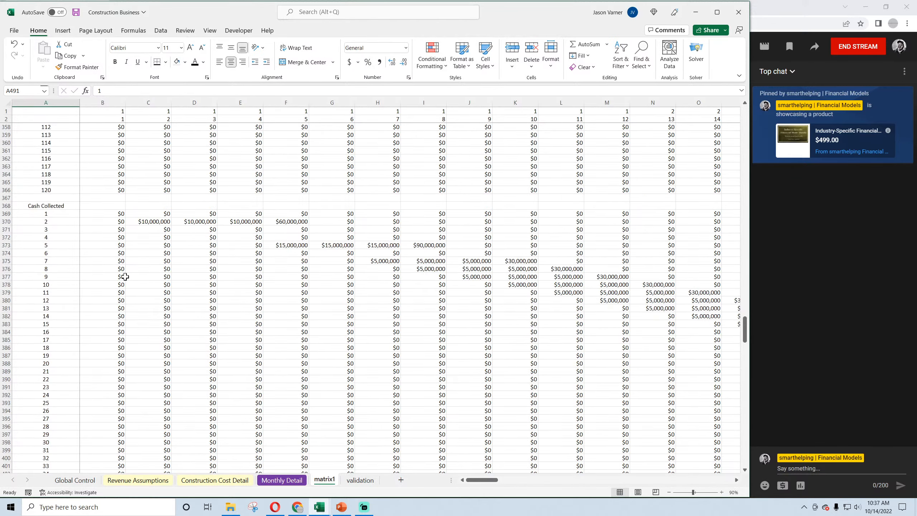
{"action": "left_click", "coordinate": [104, 292]}
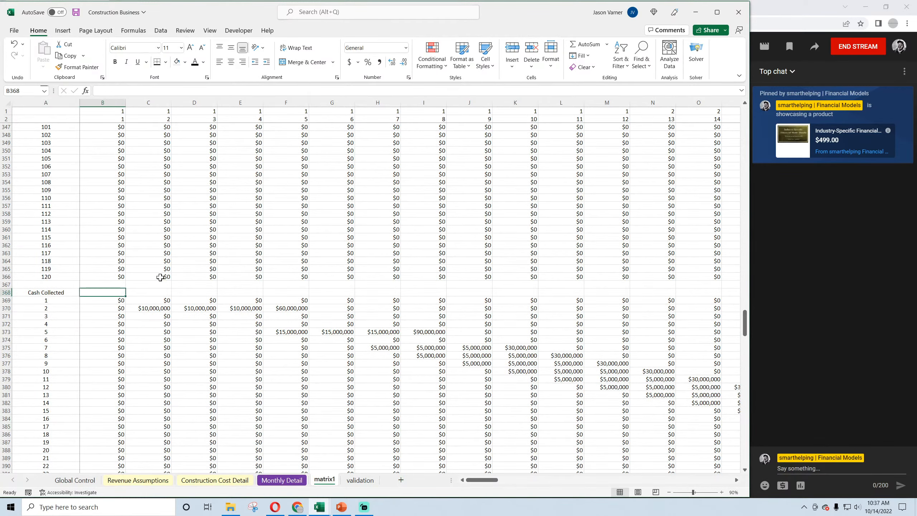
{"action": "left_click", "coordinate": [589, 43]}
{"action": "scroll", "coordinate": [122, 390], "scroll_direction": "down", "scroll_amount": 20}
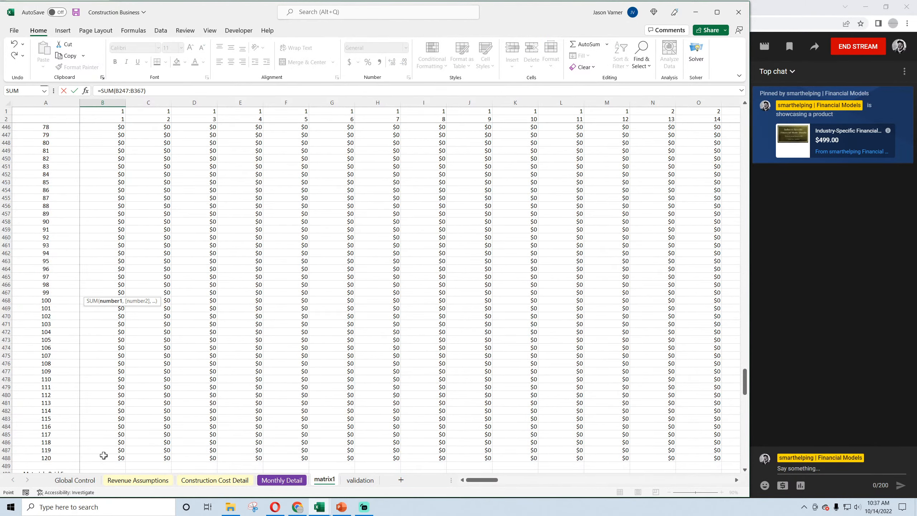
{"action": "left_click_drag", "start_coordinate": [104, 456], "coordinate": [94, 140]}
{"action": "key", "text": "Return"}
{"action": "left_click", "coordinate": [114, 134]}
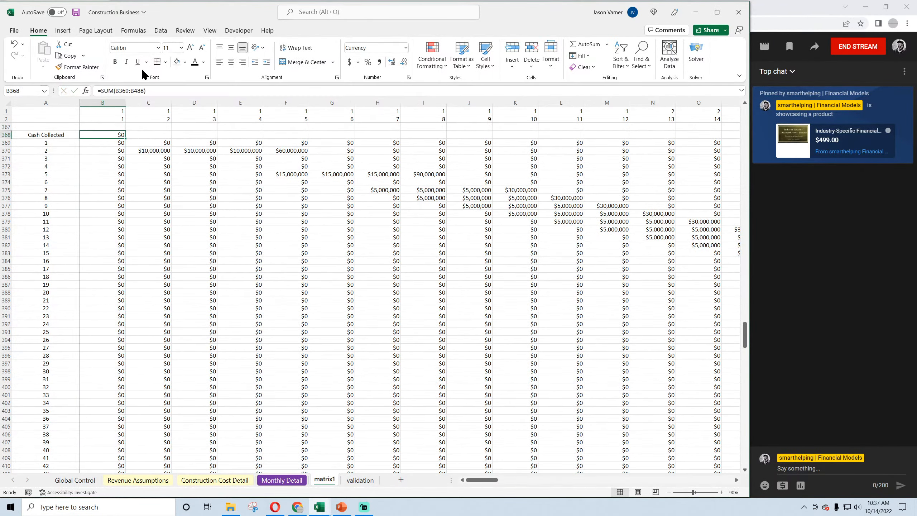
Make B368 bold with a bottom border and fill its total across the row to DQ368
{"action": "left_click", "coordinate": [113, 61]}
{"action": "left_click_drag", "start_coordinate": [125, 138], "coordinate": [427, 152]}
{"action": "left_click", "coordinate": [119, 135]}
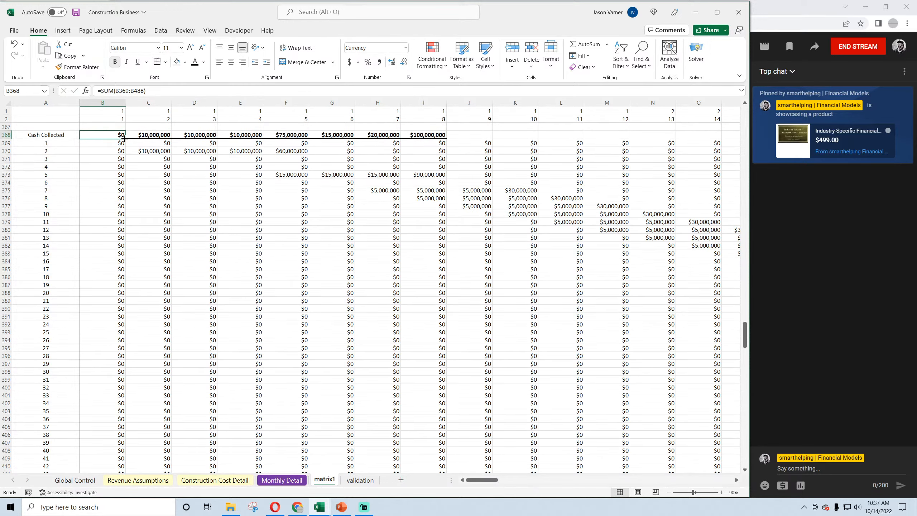
{"action": "left_click_drag", "start_coordinate": [124, 138], "coordinate": [914, 184]}
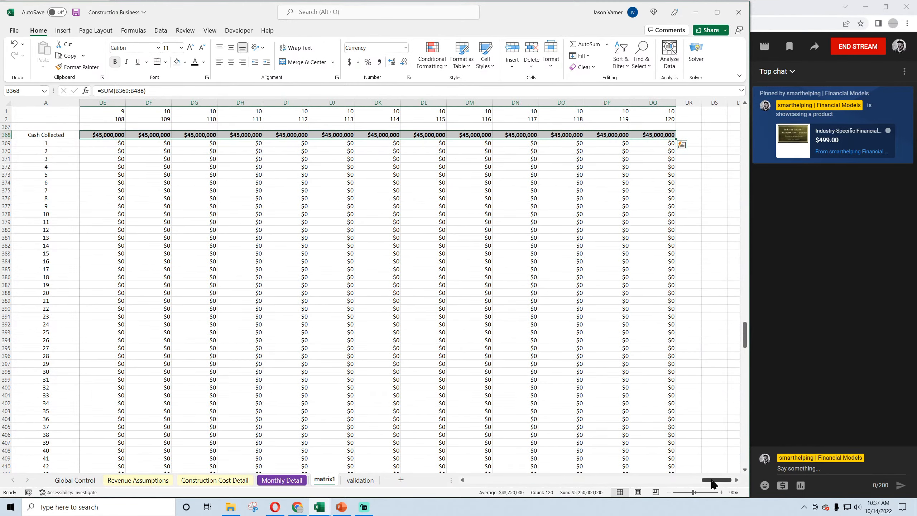
{"action": "left_click_drag", "start_coordinate": [715, 483], "coordinate": [480, 481]}
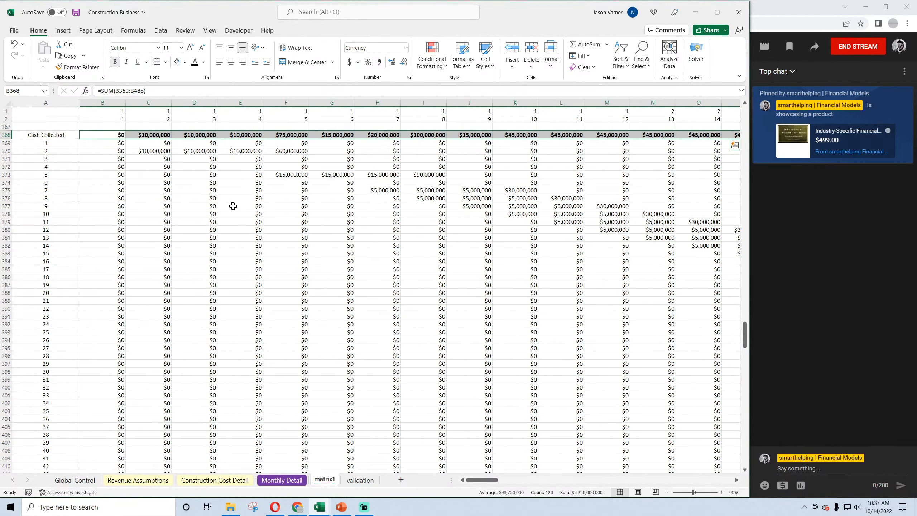
Check the range summed by the Cash Collected total in C368
{"action": "left_click", "coordinate": [135, 165]}
{"action": "double_click", "coordinate": [152, 136]}
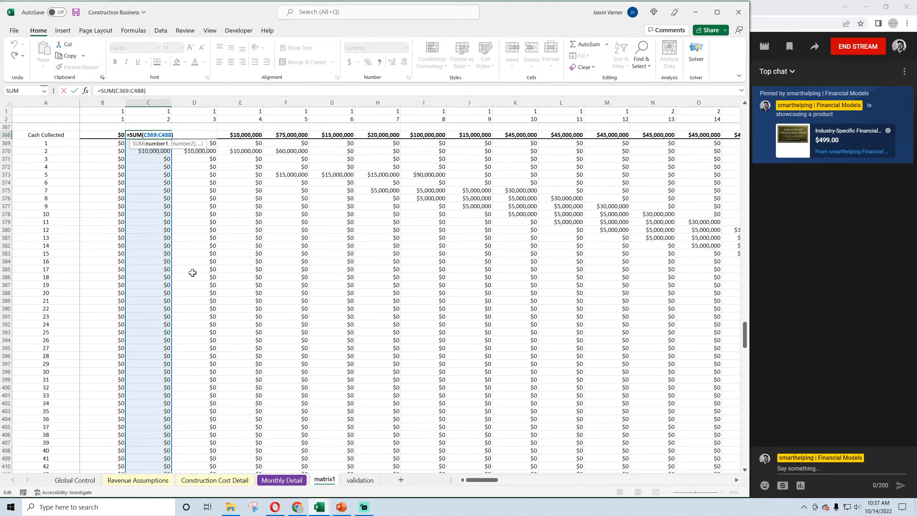
{"action": "scroll", "coordinate": [195, 273], "scroll_direction": "down", "scroll_amount": 18}
{"action": "scroll", "coordinate": [195, 273], "scroll_direction": "down", "scroll_amount": 10}
{"action": "key", "text": "Return"}
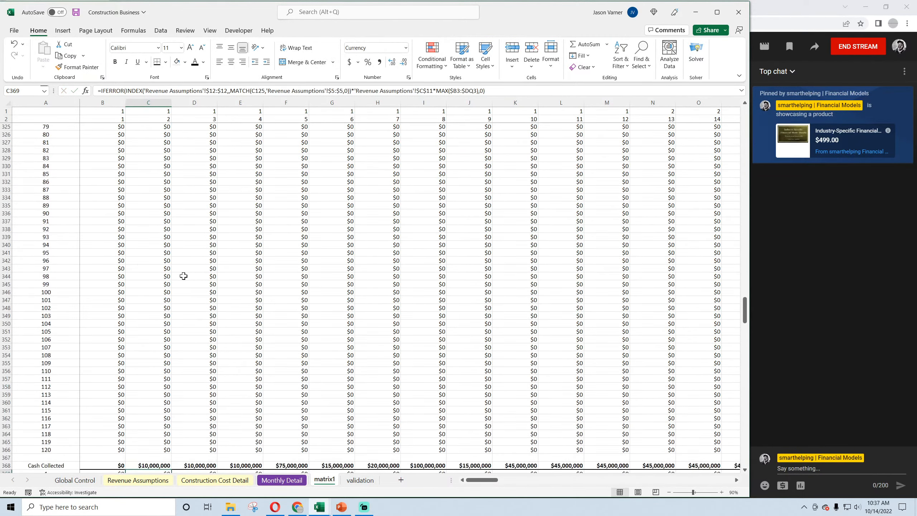
Copy the totals row B368:DQ368 and paste it at B246 in the Revenue Earned heading row
{"action": "scroll", "coordinate": [140, 292], "scroll_direction": "up", "scroll_amount": 8}
{"action": "left_click_drag", "start_coordinate": [101, 205], "coordinate": [653, 205]}
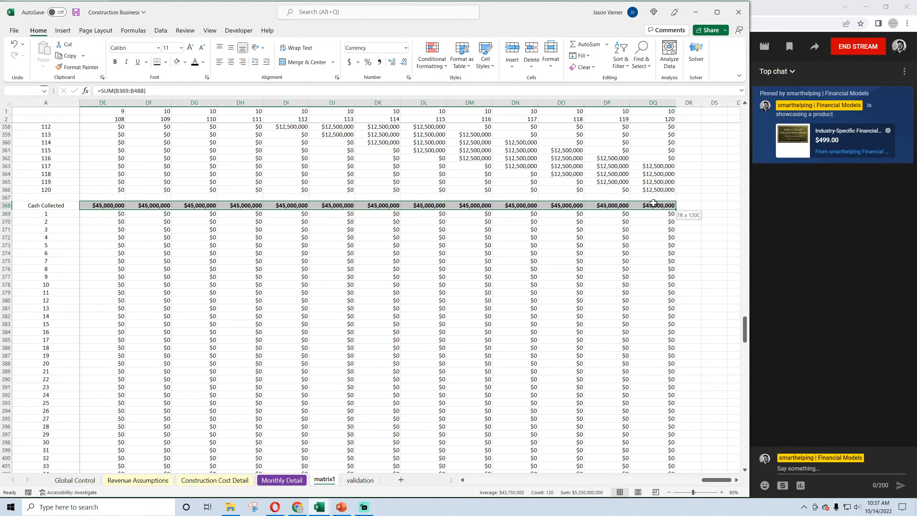
{"action": "right_click", "coordinate": [653, 206]}
{"action": "left_click", "coordinate": [676, 241]}
{"action": "left_click_drag", "start_coordinate": [714, 479], "coordinate": [466, 469]}
{"action": "scroll", "coordinate": [249, 346], "scroll_direction": "up", "scroll_amount": 15}
{"action": "scroll", "coordinate": [227, 331], "scroll_direction": "up", "scroll_amount": 20}
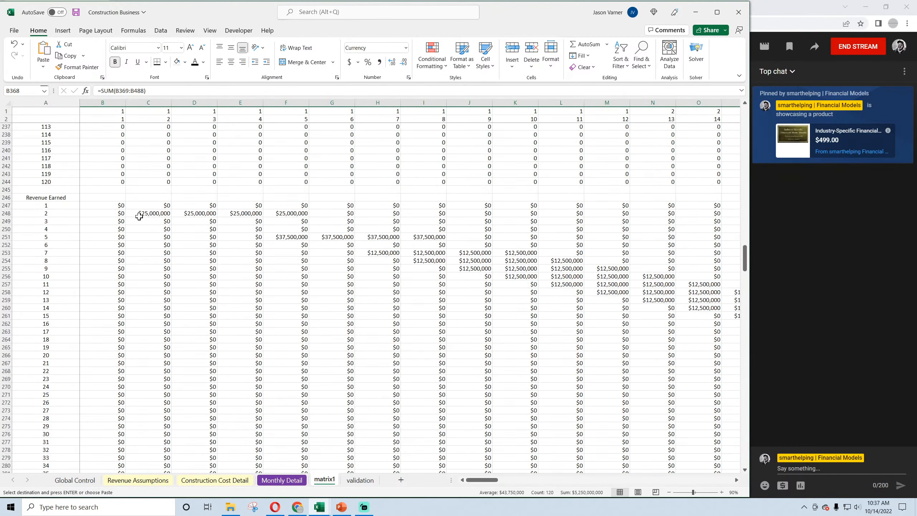
{"action": "right_click", "coordinate": [117, 199]}
{"action": "left_click", "coordinate": [129, 261]}
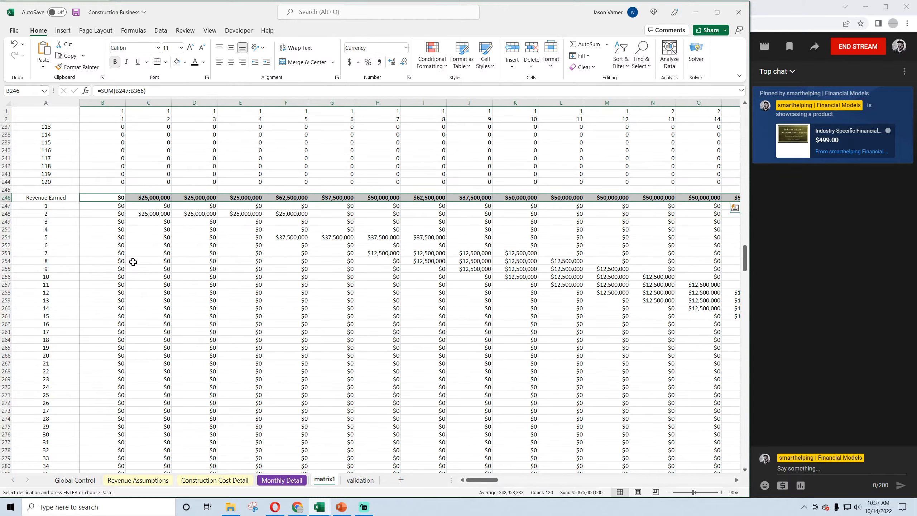
Paste the copied totals row at B490 in the Materials Paid For heading row
{"action": "scroll", "coordinate": [225, 288], "scroll_direction": "up", "scroll_amount": 20}
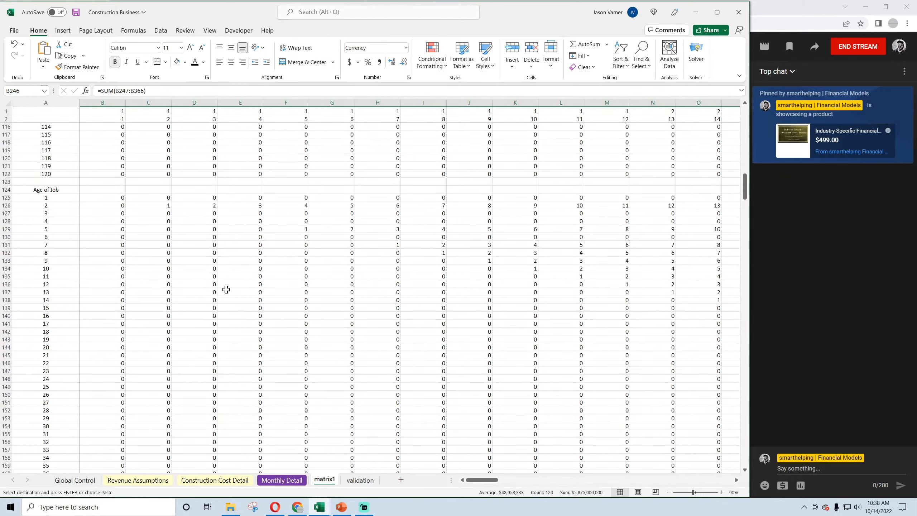
{"action": "scroll", "coordinate": [227, 289], "scroll_direction": "down", "scroll_amount": 20}
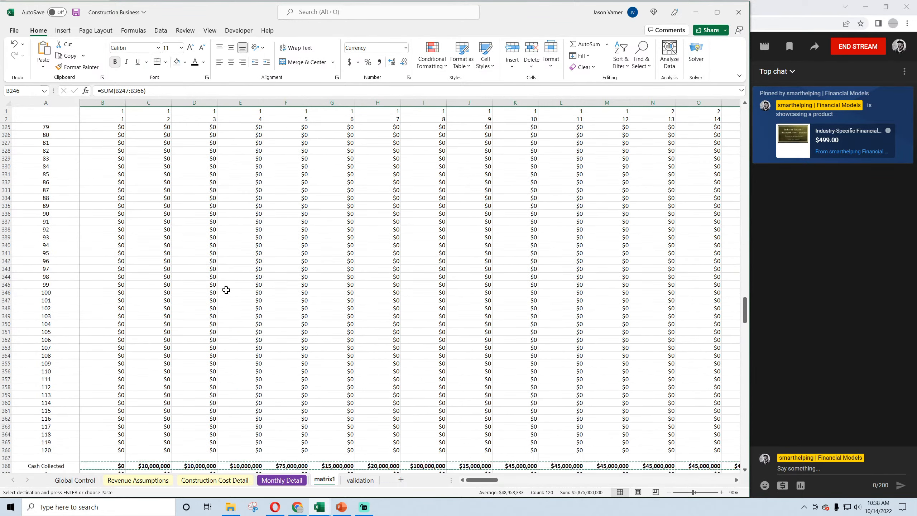
{"action": "scroll", "coordinate": [226, 290], "scroll_direction": "down", "scroll_amount": 20}
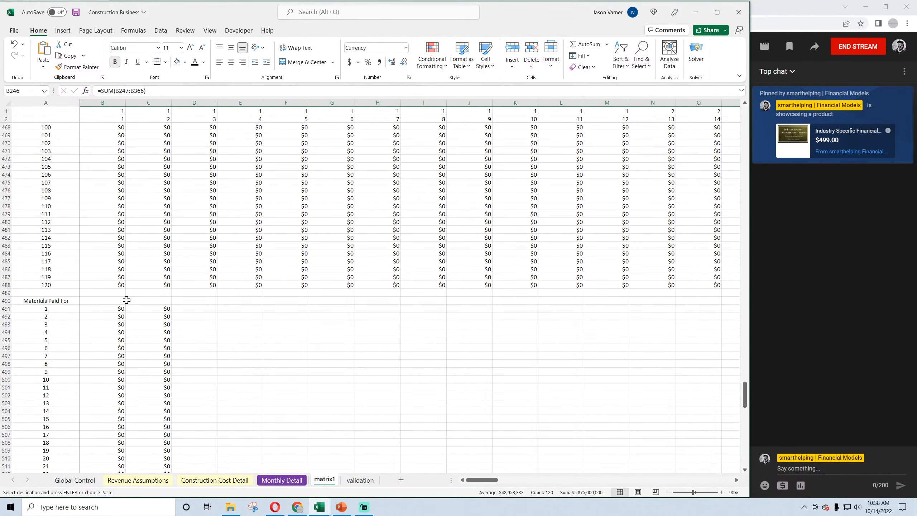
{"action": "right_click", "coordinate": [126, 300]}
{"action": "left_click", "coordinate": [140, 93]}
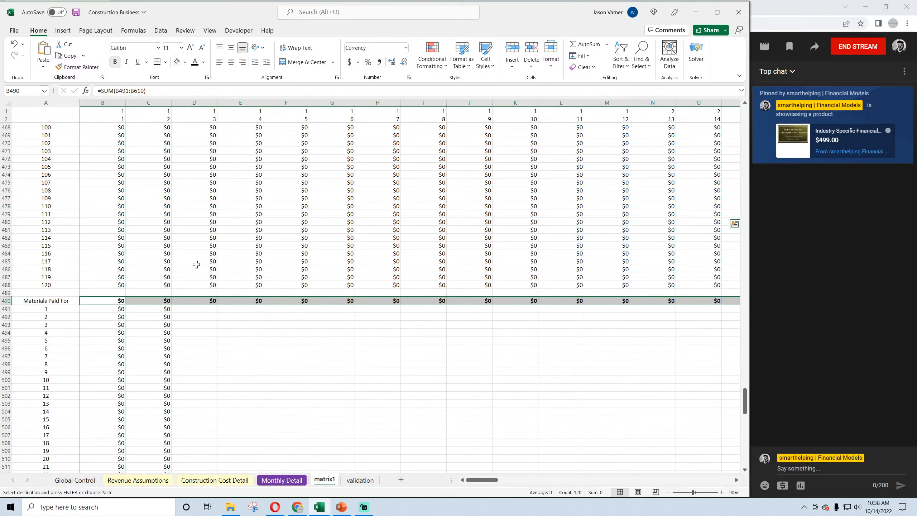
Compare the B491 formula with the average materials cost in C15 and materials payment timing in row 16 of Revenue Assumptions
{"action": "scroll", "coordinate": [118, 230], "scroll_direction": "down", "scroll_amount": 4}
{"action": "left_click", "coordinate": [112, 224]}
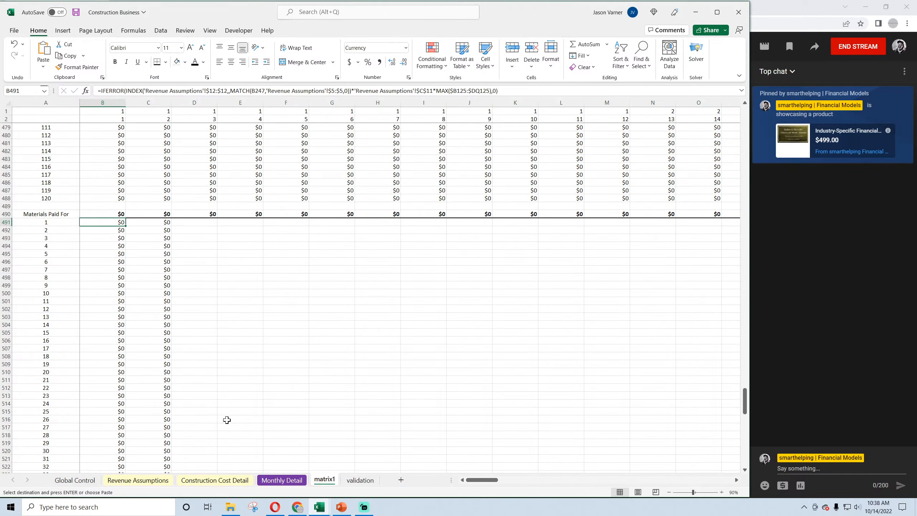
{"action": "left_click", "coordinate": [217, 481]}
{"action": "left_click", "coordinate": [164, 480]}
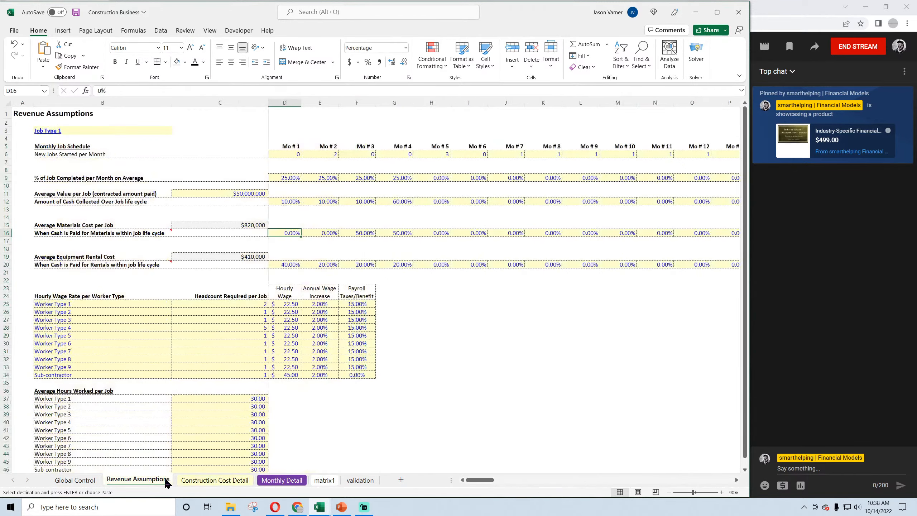
{"action": "left_click", "coordinate": [240, 224]}
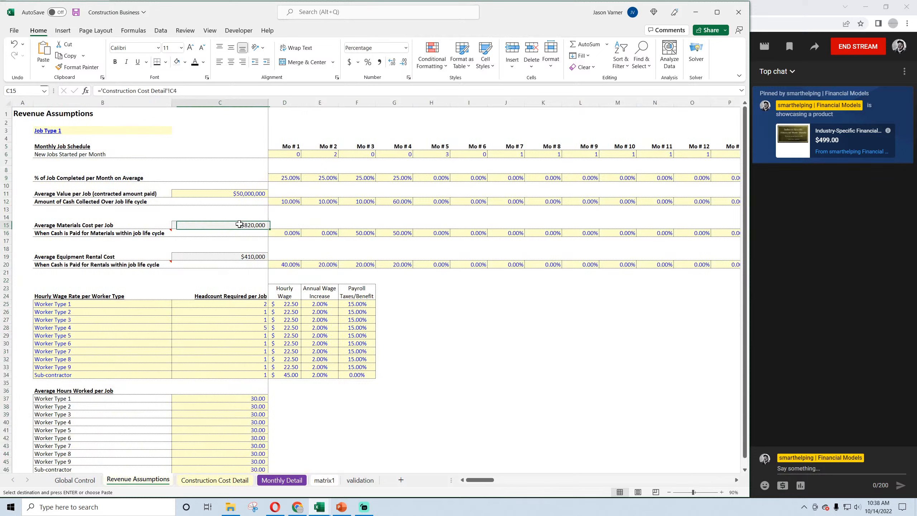
{"action": "left_click", "coordinate": [291, 233]}
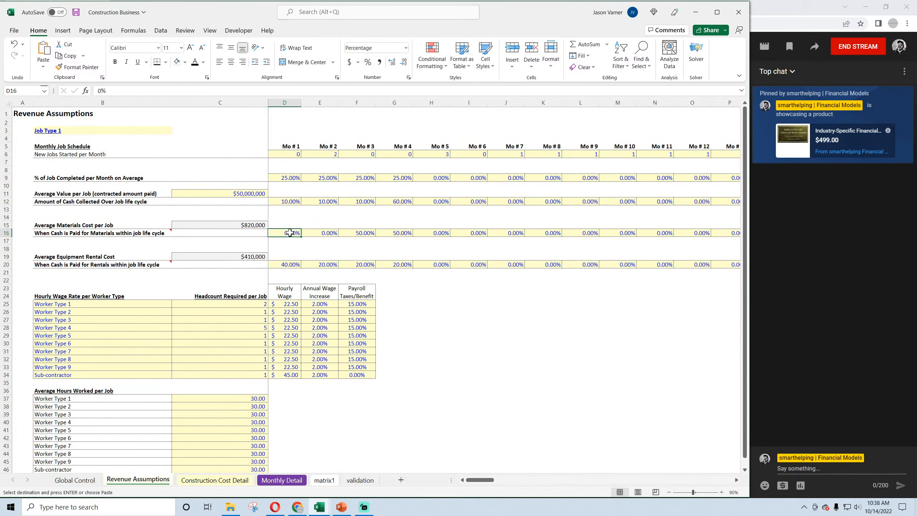
{"action": "left_click", "coordinate": [325, 480]}
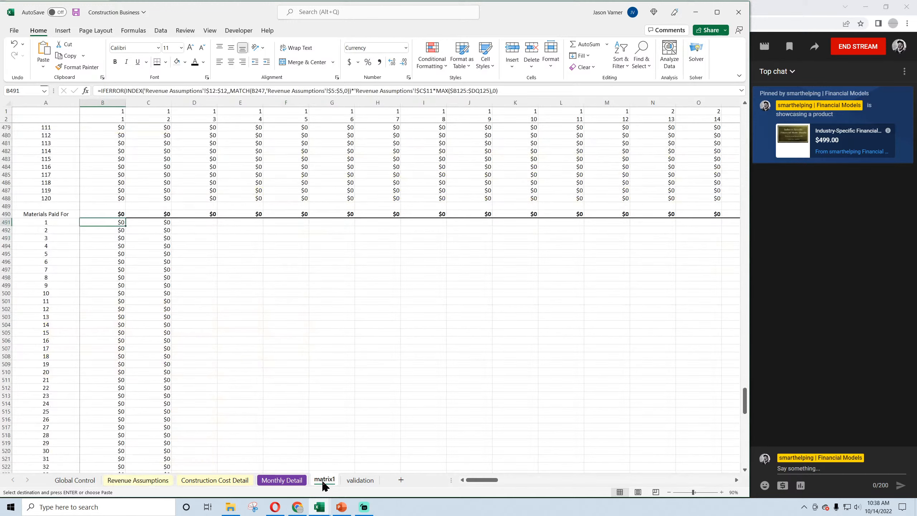
Point the B491 formula at Revenue Assumptions row $16:$16 for payment timing and $C$15 for materials cost per job
{"action": "left_click", "coordinate": [215, 91]}
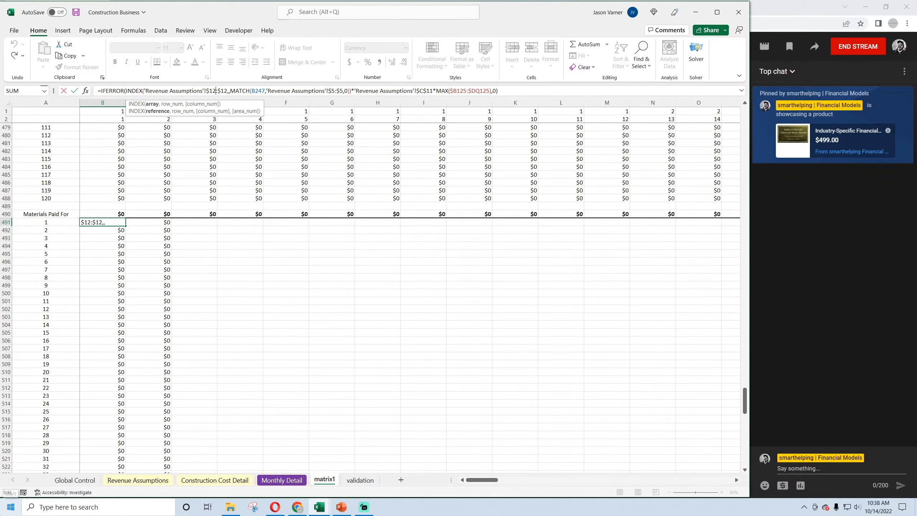
{"action": "key", "text": "BackSpace"}
{"action": "type", "text": "6"}
{"action": "key", "text": "BackSpace"}
{"action": "type", "text": "6"}
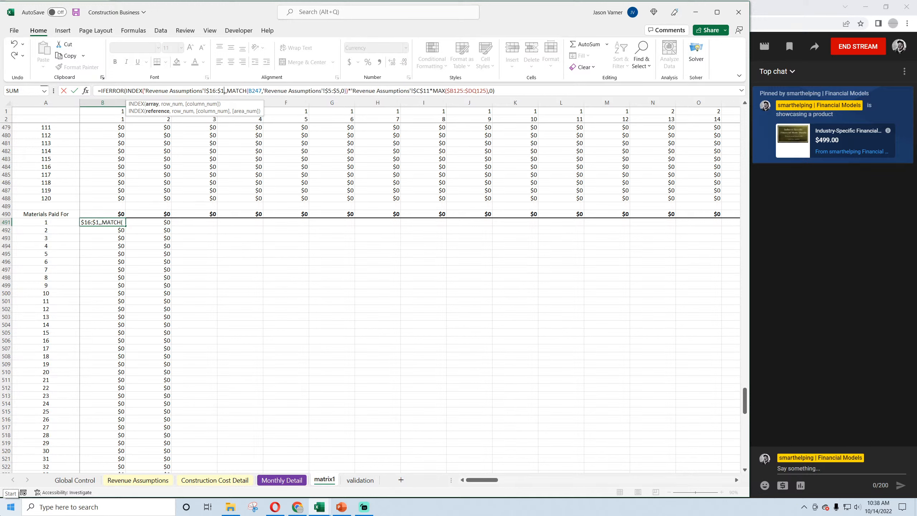
{"action": "key", "text": "Right"}
{"action": "key", "text": "Right"}
{"action": "key", "text": "Right"}
{"action": "key", "text": "Right"}
{"action": "key", "text": "Right"}
{"action": "key", "text": "Right"}
{"action": "key", "text": "Right"}
{"action": "key", "text": "Right"}
{"action": "key", "text": "Right"}
{"action": "key", "text": "Right"}
{"action": "key", "text": "Right"}
{"action": "key", "text": "Right"}
{"action": "key", "text": "Right"}
{"action": "key", "text": "Right"}
{"action": "key", "text": "Right"}
{"action": "key", "text": "Right"}
{"action": "key", "text": "Right"}
{"action": "key", "text": "Right"}
{"action": "key", "text": "Right"}
{"action": "key", "text": "Right"}
{"action": "key", "text": "Right"}
{"action": "key", "text": "Right"}
{"action": "key", "text": "Right"}
{"action": "key", "text": "Right"}
{"action": "key", "text": "Right"}
{"action": "key", "text": "Right"}
{"action": "key", "text": "Right"}
{"action": "key", "text": "Right"}
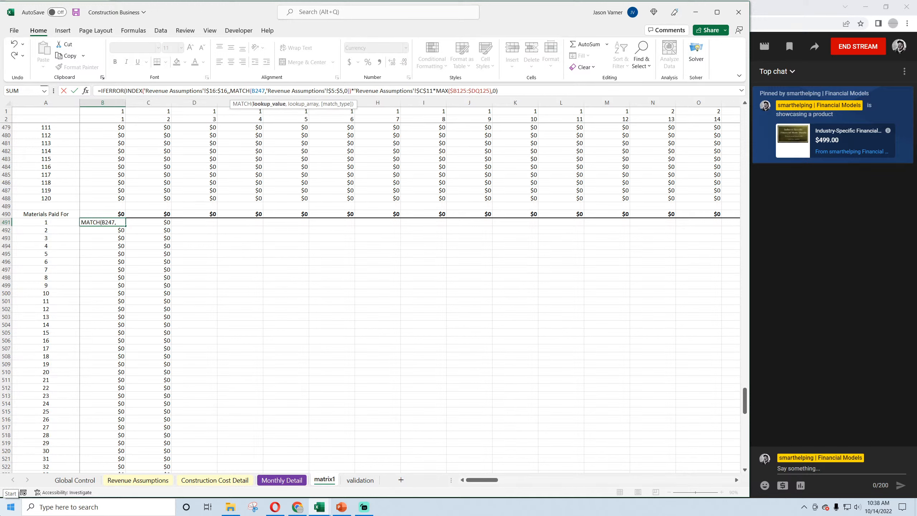
{"action": "key", "text": "Right"}
{"action": "key", "text": "Right"}
{"action": "key", "text": "Right"}
{"action": "key", "text": "Right"}
{"action": "key", "text": "Right"}
{"action": "key", "text": "Right"}
{"action": "key", "text": "Right"}
{"action": "key", "text": "Right"}
{"action": "key", "text": "Right"}
{"action": "key", "text": "Right"}
{"action": "key", "text": "Right"}
{"action": "key", "text": "Right"}
{"action": "key", "text": "Right"}
{"action": "key", "text": "Right"}
{"action": "key", "text": "Right"}
{"action": "key", "text": "Right"}
{"action": "key", "text": "Right"}
{"action": "key", "text": "Right"}
{"action": "key", "text": "Right"}
{"action": "key", "text": "Right"}
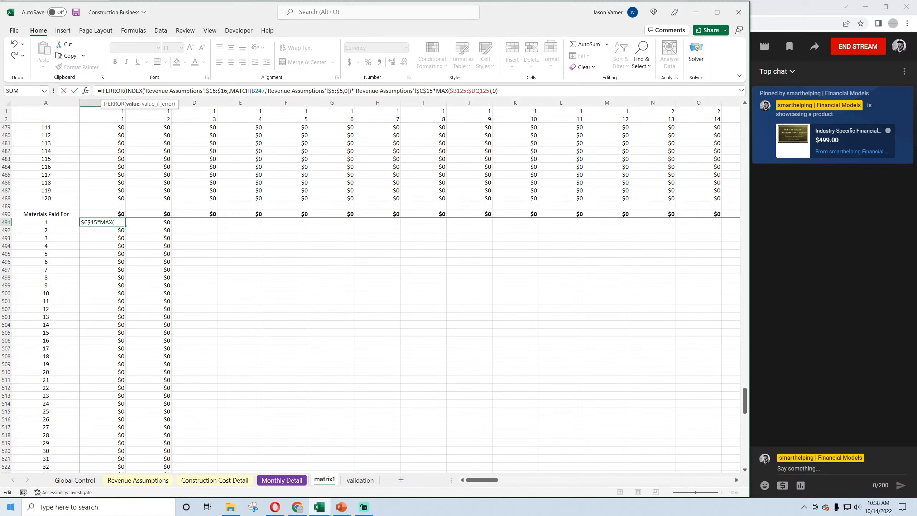
Move the B491 formula's lookup reference to B125 and its MAX range to $B3:$DQ3, and enter it
{"action": "scroll", "coordinate": [285, 347], "scroll_direction": "up", "scroll_amount": 20}
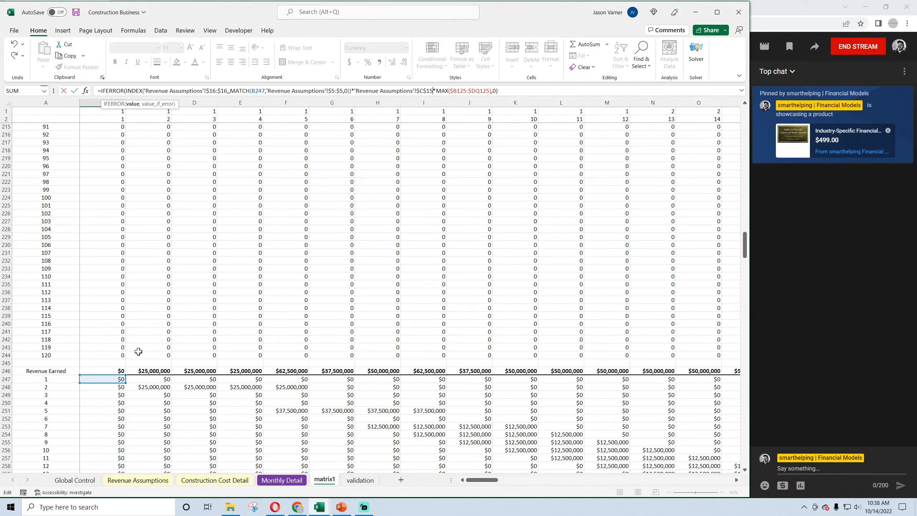
{"action": "left_click_drag", "start_coordinate": [114, 388], "coordinate": [91, 253]}
{"action": "left_click_drag", "start_coordinate": [147, 254], "coordinate": [157, 133]}
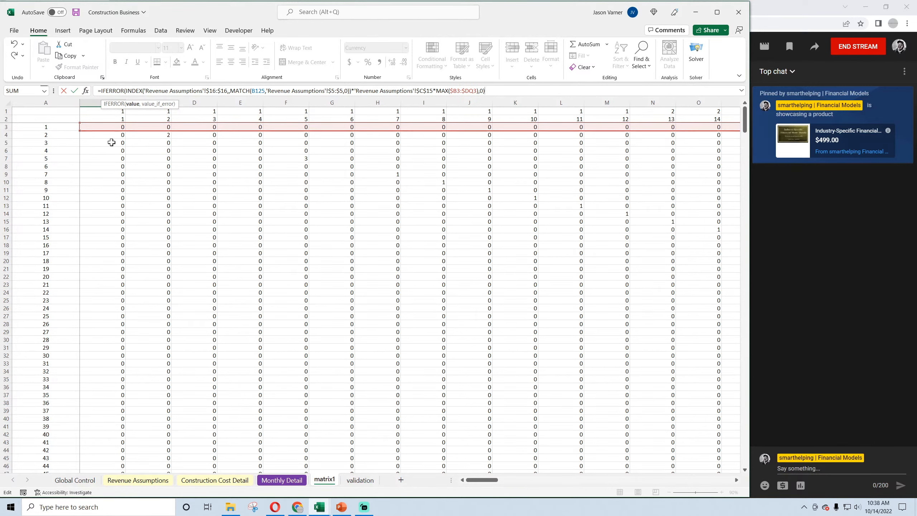
{"action": "key", "text": "Return"}
Fill the B491 formula across to column H and down to row 511
{"action": "scroll", "coordinate": [436, 293], "scroll_direction": "down", "scroll_amount": 7}
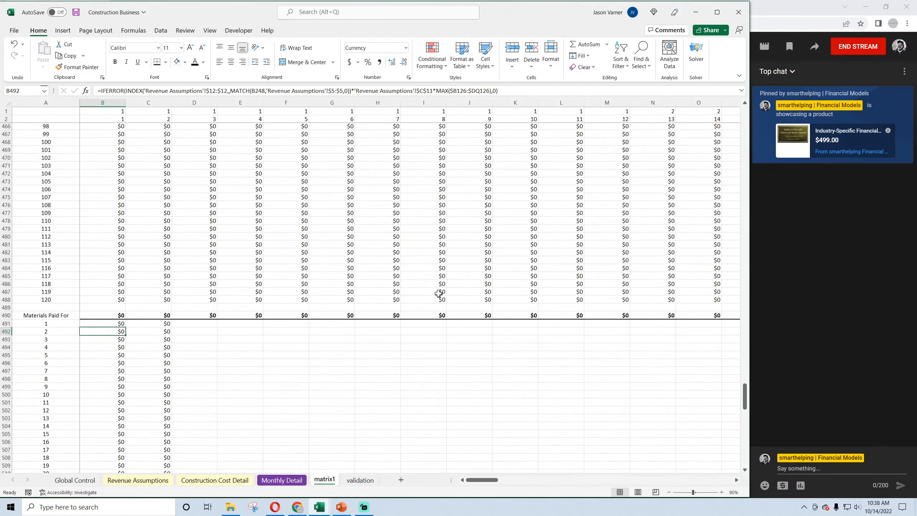
{"action": "left_click", "coordinate": [115, 283]}
{"action": "left_click_drag", "start_coordinate": [126, 289], "coordinate": [449, 448]}
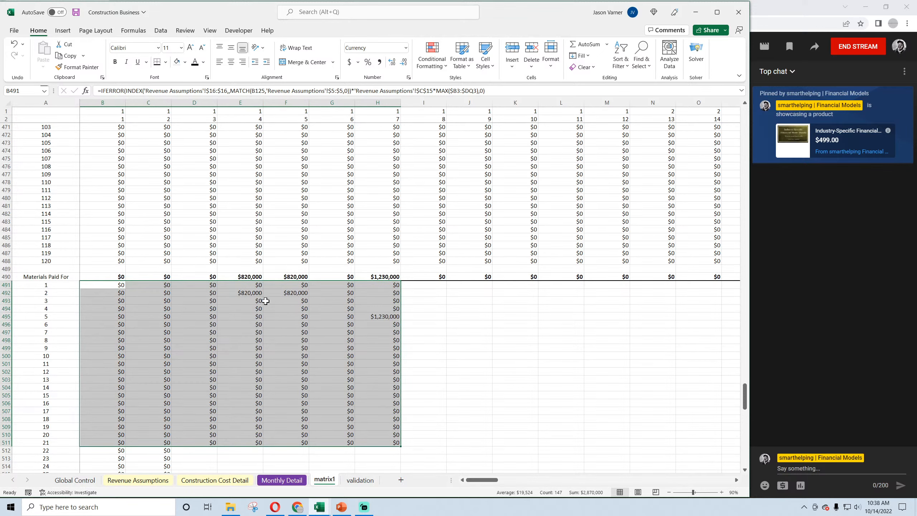
Check E492:F492 against the Revenue Assumptions' month 2 job starts, materials payment percentages and month headings
{"action": "left_click_drag", "start_coordinate": [252, 292], "coordinate": [281, 292]}
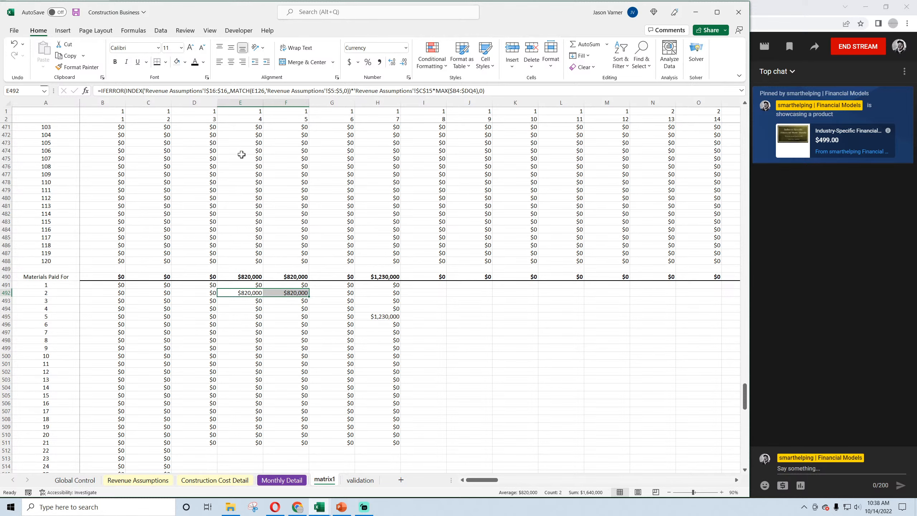
{"action": "left_click", "coordinate": [157, 480]}
{"action": "left_click", "coordinate": [329, 155]}
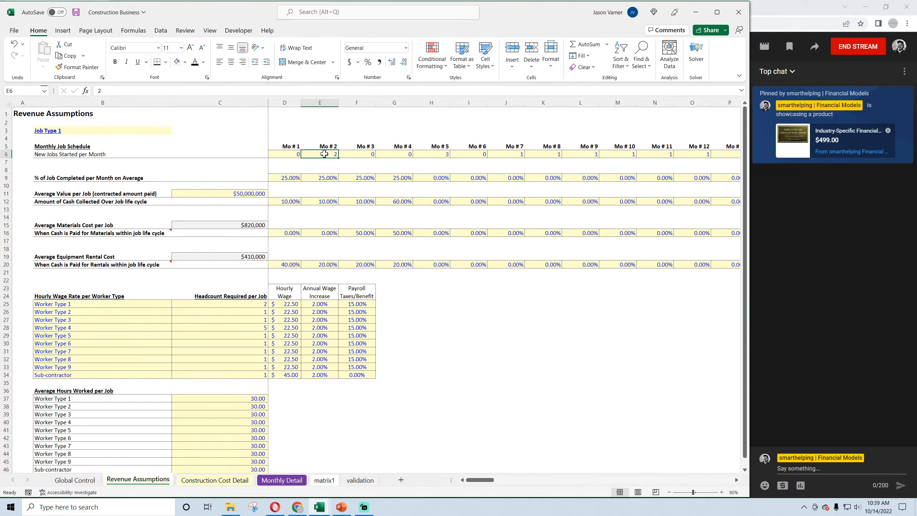
{"action": "left_click", "coordinate": [370, 236]}
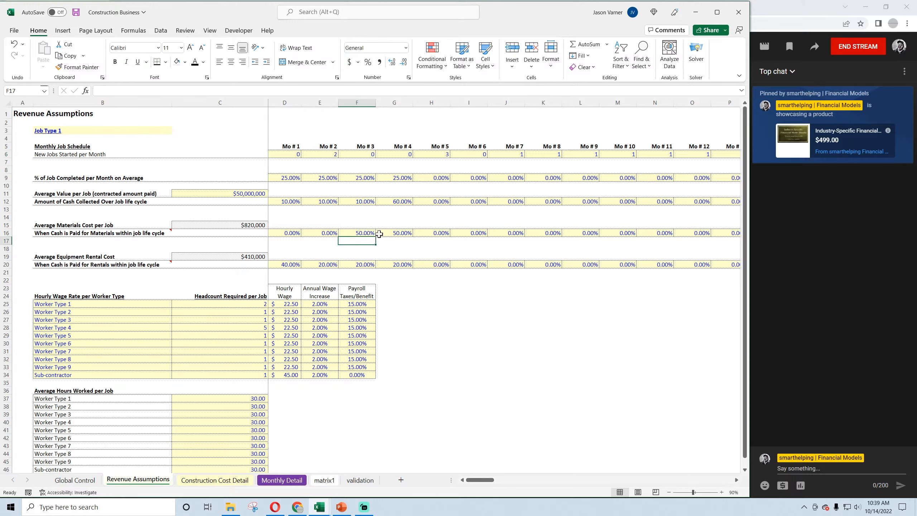
{"action": "left_click", "coordinate": [403, 233]}
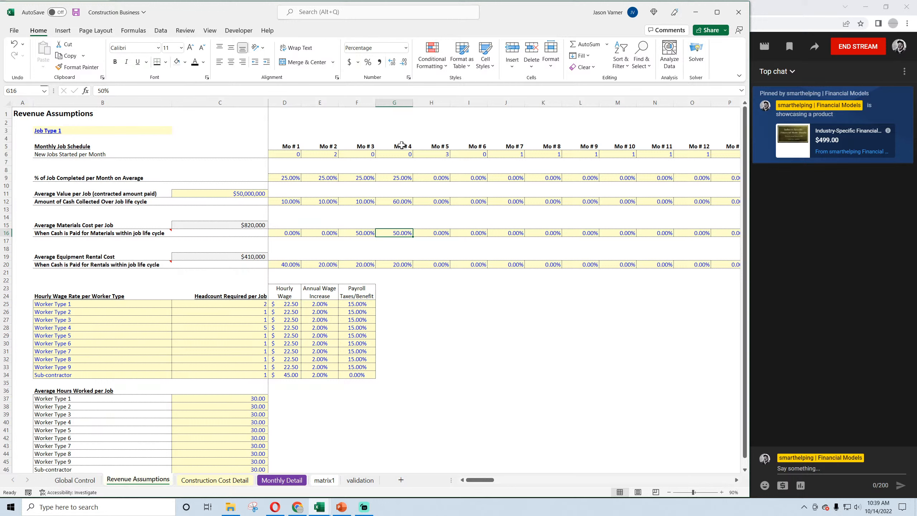
{"action": "left_click", "coordinate": [332, 149]}
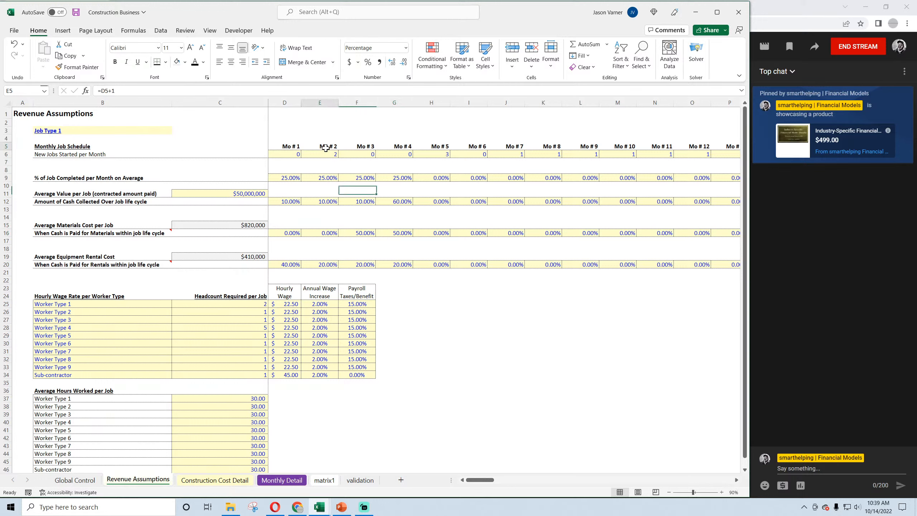
{"action": "left_click", "coordinate": [360, 145]}
{"action": "left_click", "coordinate": [398, 147]}
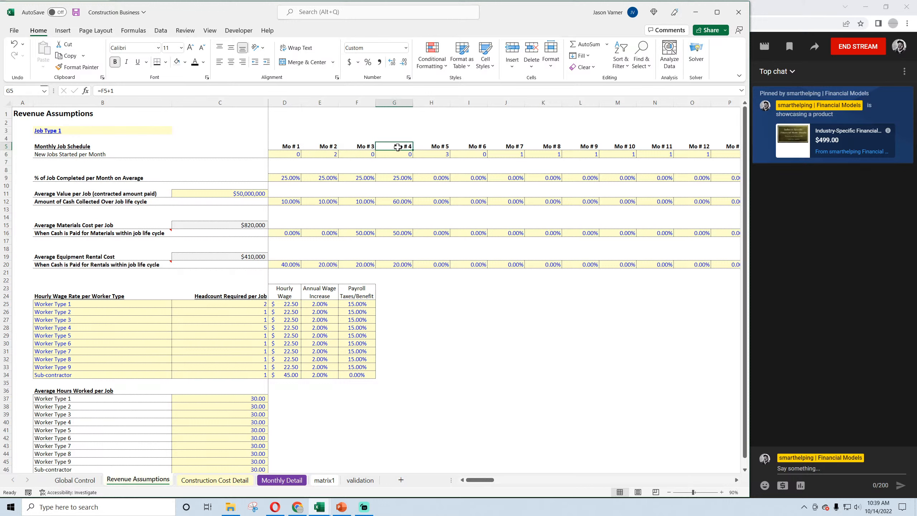
Check the month 4 and 5 materials payments in matrix1 against the Revenue Assumptions month headings and materials payment percentages
{"action": "left_click", "coordinate": [432, 145]}
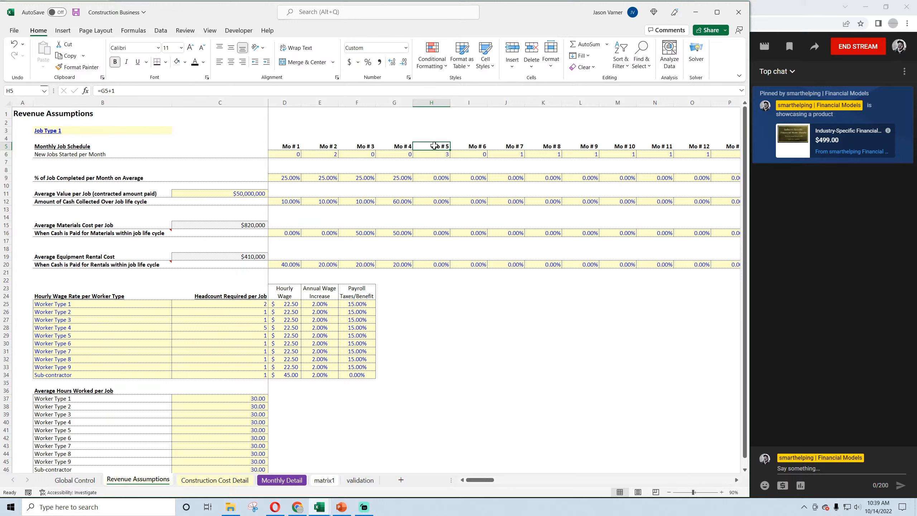
{"action": "left_click", "coordinate": [403, 146]}
{"action": "left_click", "coordinate": [437, 146]}
{"action": "left_click", "coordinate": [368, 235]}
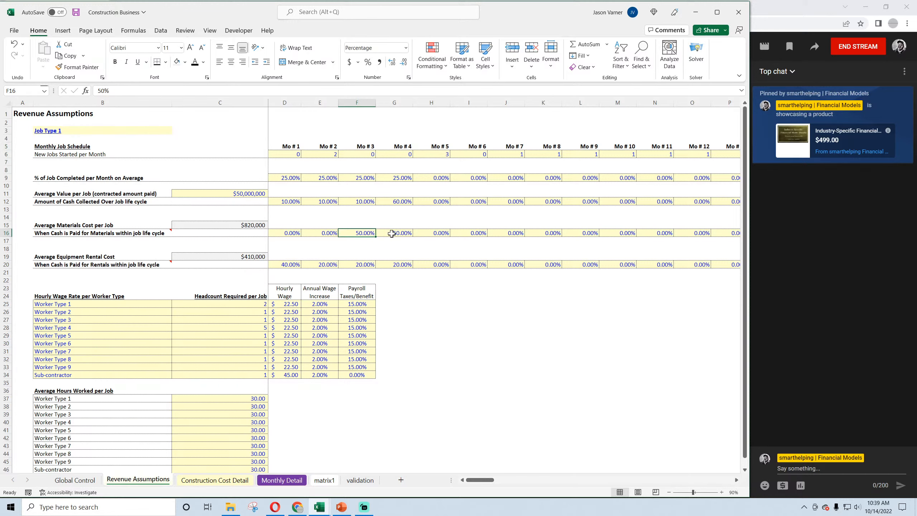
{"action": "left_click", "coordinate": [396, 233]}
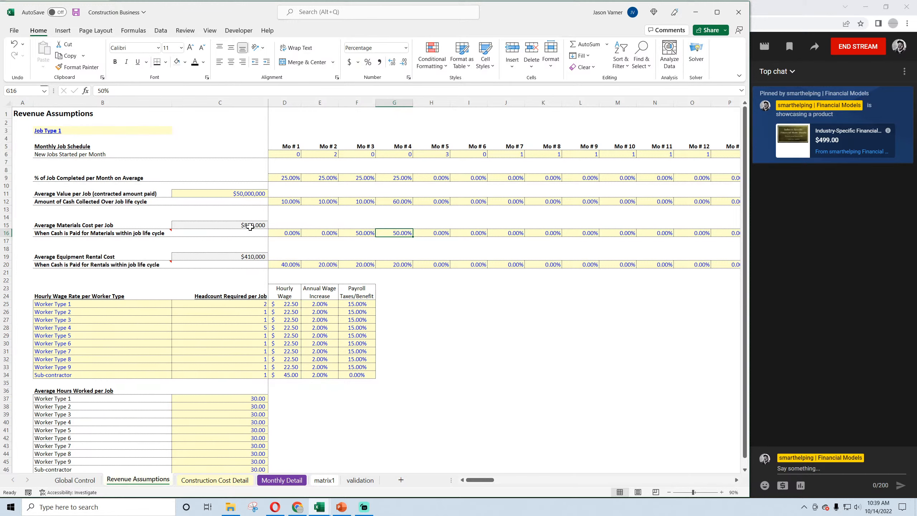
{"action": "left_click", "coordinate": [334, 482]}
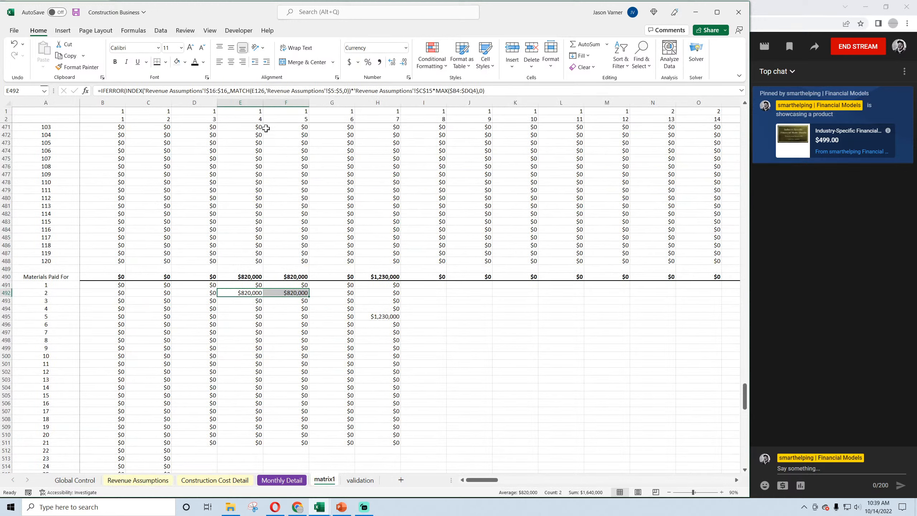
{"action": "left_click", "coordinate": [256, 118]}
{"action": "left_click", "coordinate": [289, 120]}
Fill the H495 materials formula across to column M for the month 5 jobs
{"action": "left_click", "coordinate": [382, 315]}
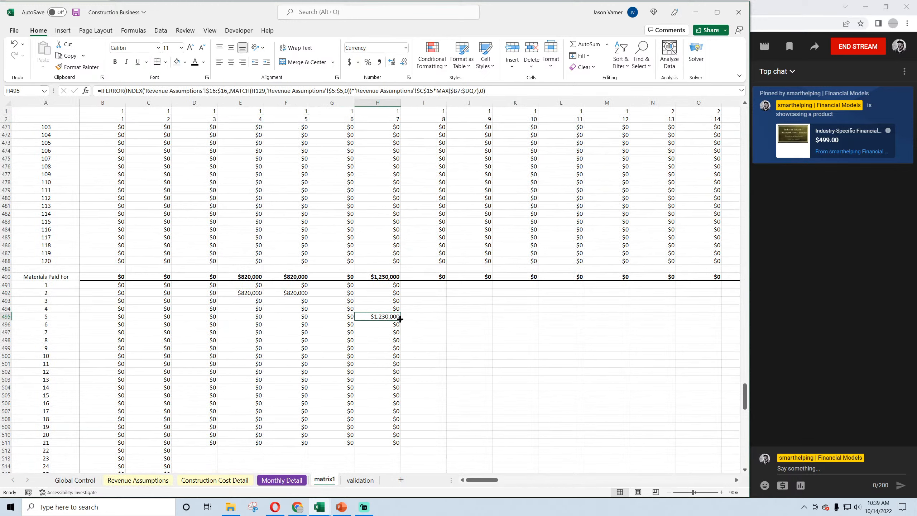
{"action": "left_click_drag", "start_coordinate": [400, 319], "coordinate": [618, 324]}
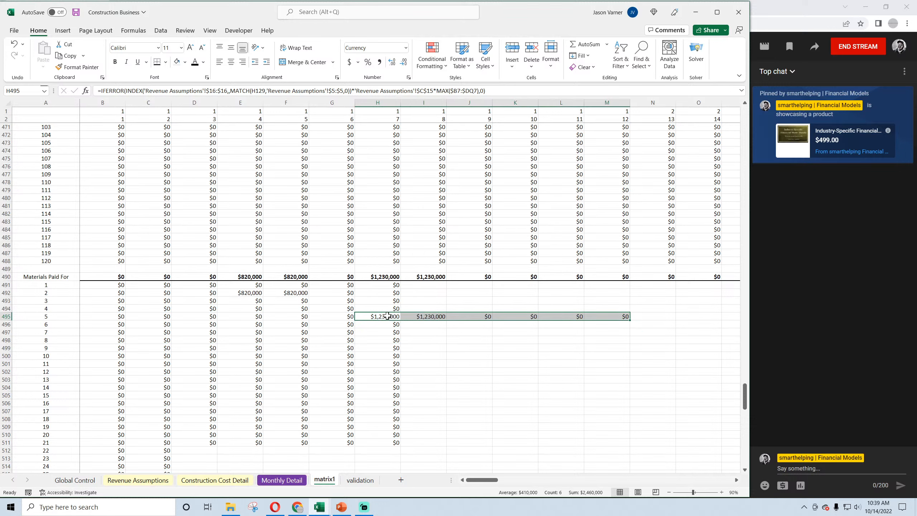
{"action": "left_click_drag", "start_coordinate": [397, 316], "coordinate": [405, 315]}
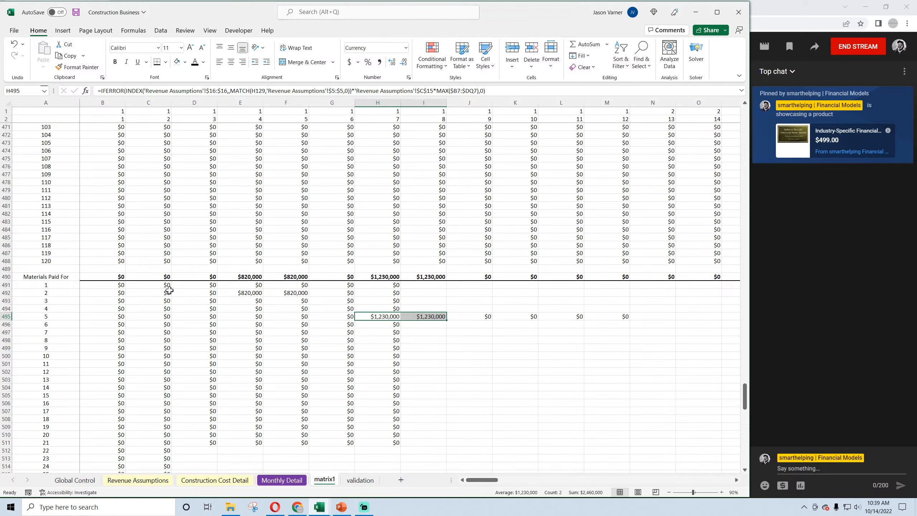
Fill the B491 formula through the entire 120-month Materials Paid For matrix, down to row 610
{"action": "left_click_drag", "start_coordinate": [125, 286], "coordinate": [319, 371]}
{"action": "left_click_drag", "start_coordinate": [523, 480], "coordinate": [476, 481]}
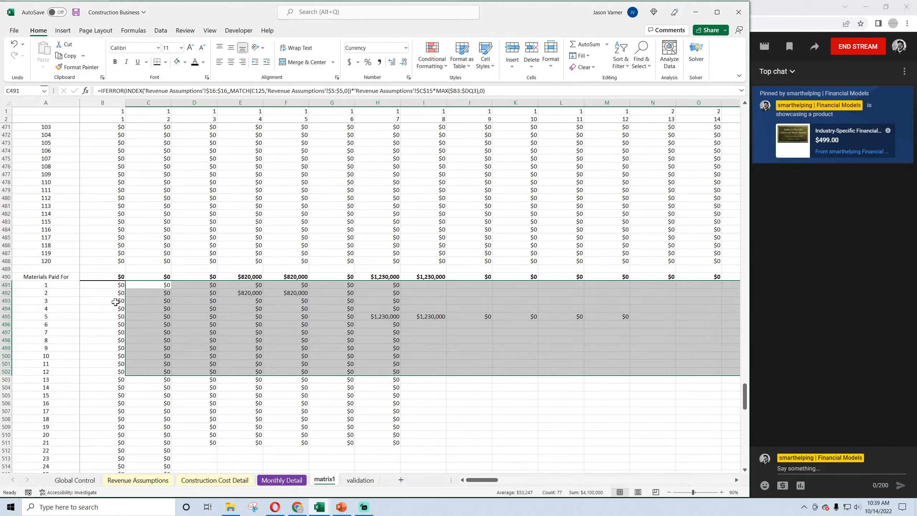
{"action": "left_click", "coordinate": [121, 285]}
{"action": "left_click_drag", "start_coordinate": [125, 288], "coordinate": [446, 482]}
{"action": "scroll", "coordinate": [340, 407], "scroll_direction": "up", "scroll_amount": 20}
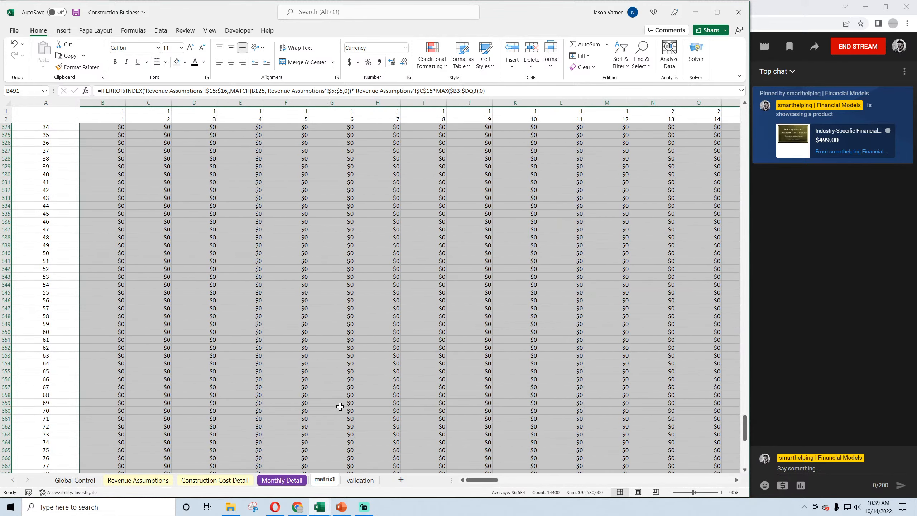
{"action": "scroll", "coordinate": [341, 407], "scroll_direction": "up", "scroll_amount": 4}
Check the Materials Paid For totals in H490 and I490 and the E492 formula, and save the workbook
{"action": "left_click", "coordinate": [389, 292]}
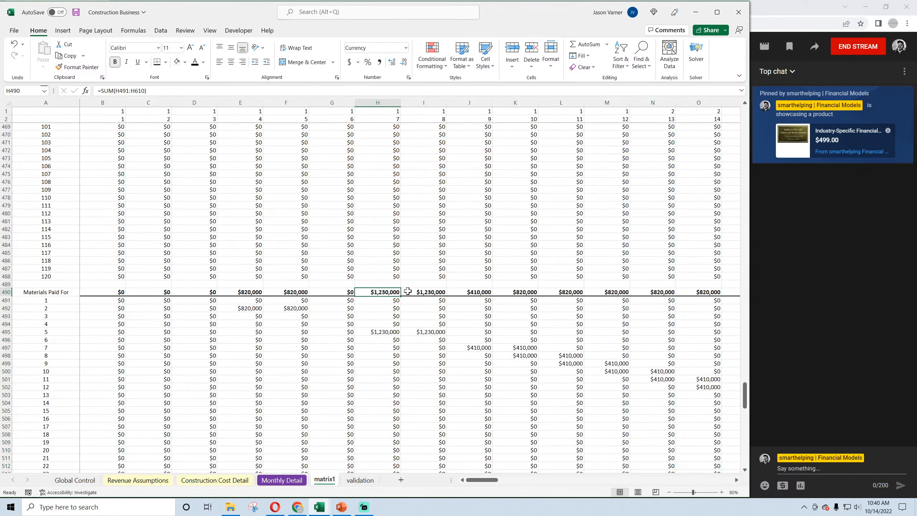
{"action": "left_click", "coordinate": [428, 293]}
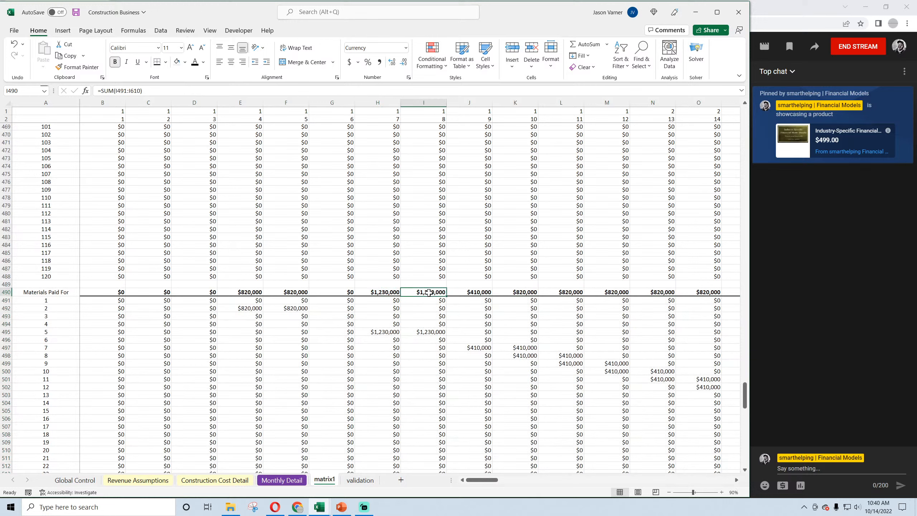
{"action": "left_click", "coordinate": [76, 12]}
{"action": "left_click", "coordinate": [245, 308]}
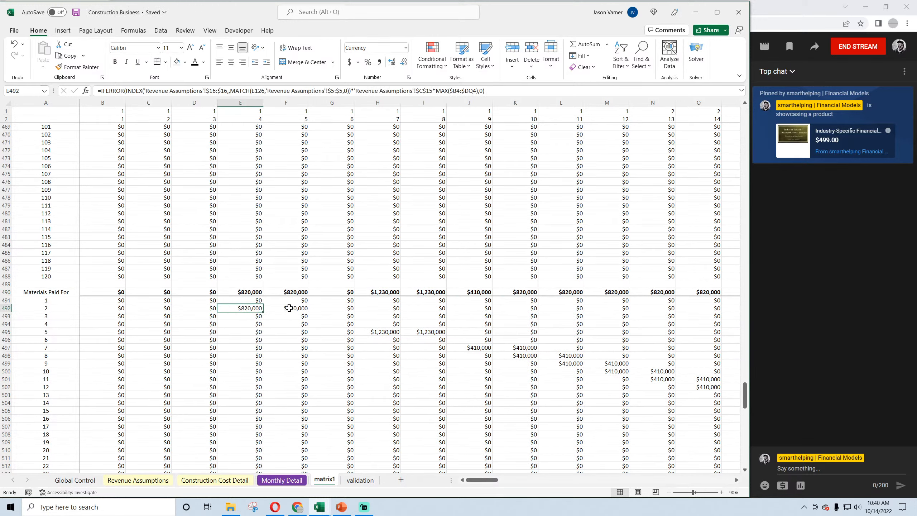
{"action": "left_click", "coordinate": [76, 12]}
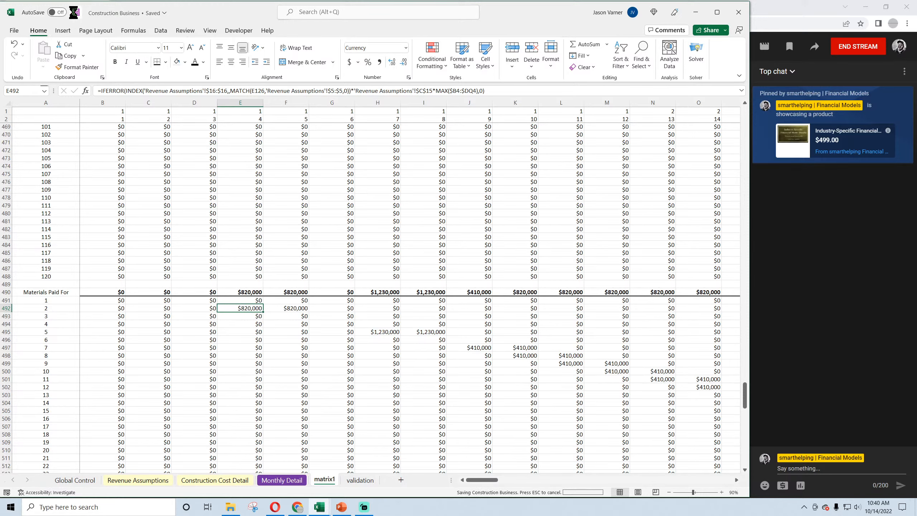
Review the equipment rental payment percentages in D20:F20 of Revenue Assumptions against the row 5 month headings
{"action": "left_click", "coordinate": [208, 480]}
{"action": "left_click", "coordinate": [157, 478]}
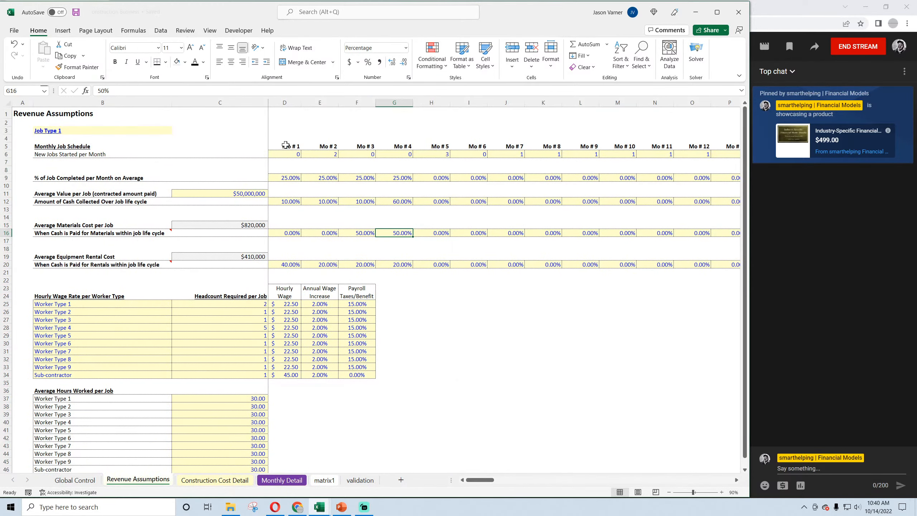
{"action": "left_click_drag", "start_coordinate": [285, 146], "coordinate": [559, 147]}
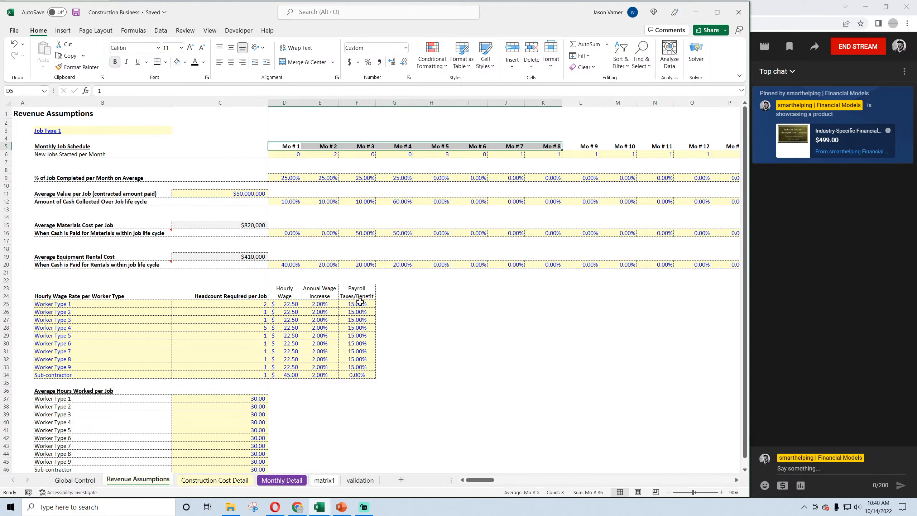
{"action": "left_click", "coordinate": [287, 267]}
{"action": "left_click", "coordinate": [327, 267]}
{"action": "left_click", "coordinate": [364, 267]}
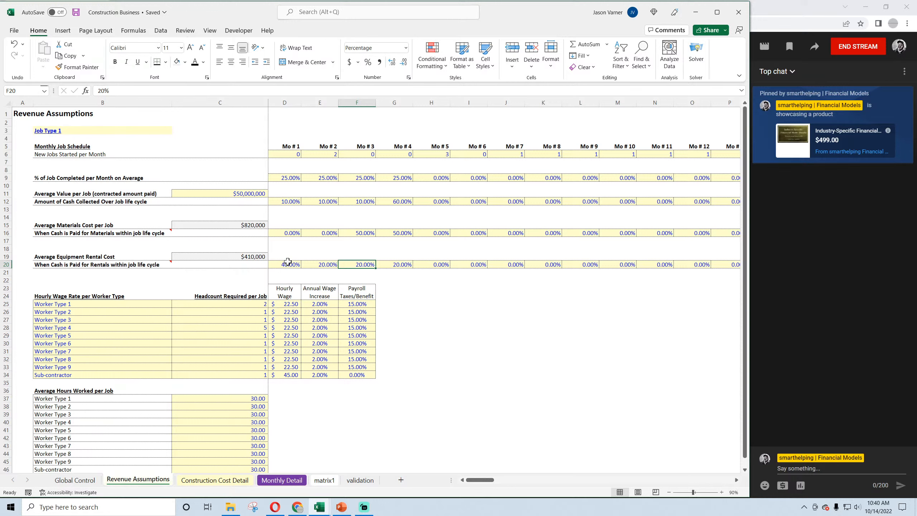
{"action": "left_click_drag", "start_coordinate": [286, 148], "coordinate": [630, 147]}
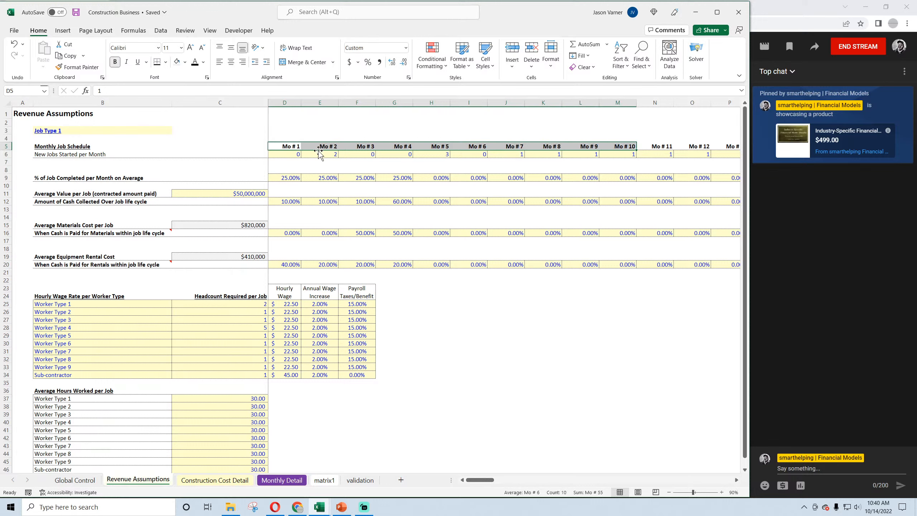
Review the monthly job starts and the month 1 cash collection, materials and rental percentages, and save the workbook
{"action": "left_click", "coordinate": [294, 156]}
{"action": "key", "text": "Right"}
{"action": "key", "text": "Right"}
{"action": "key", "text": "Right"}
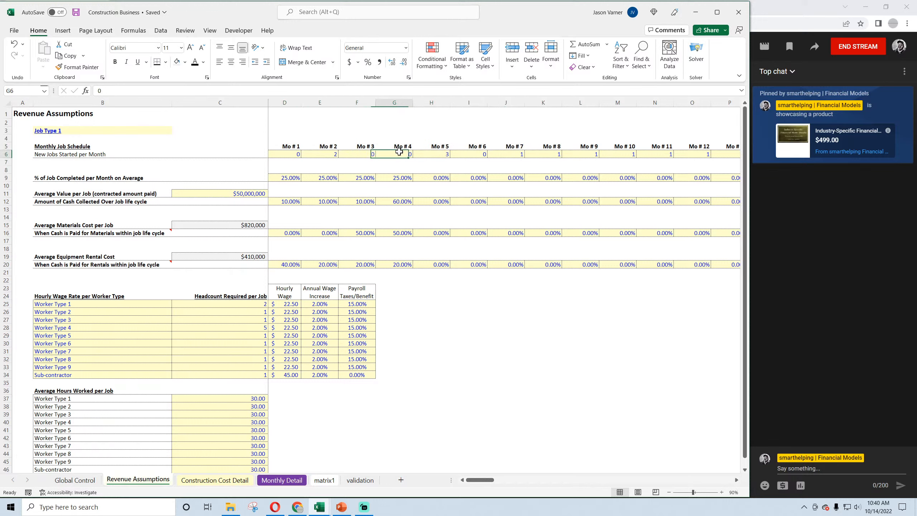
{"action": "left_click", "coordinate": [292, 202]}
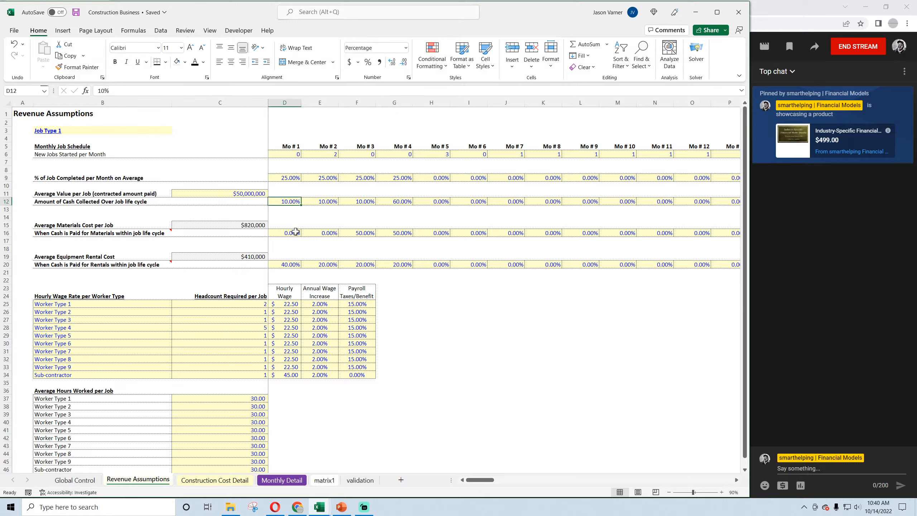
{"action": "left_click", "coordinate": [295, 234]}
{"action": "left_click", "coordinate": [291, 265]}
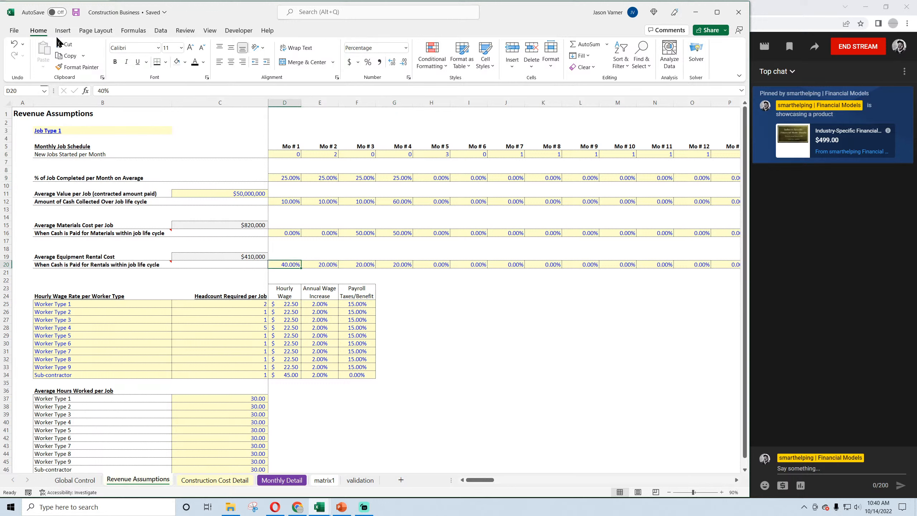
{"action": "left_click", "coordinate": [76, 12]}
Delete the spare blank row 14 above Average Materials Cost per Job and save the workbook
{"action": "left_click", "coordinate": [291, 178]}
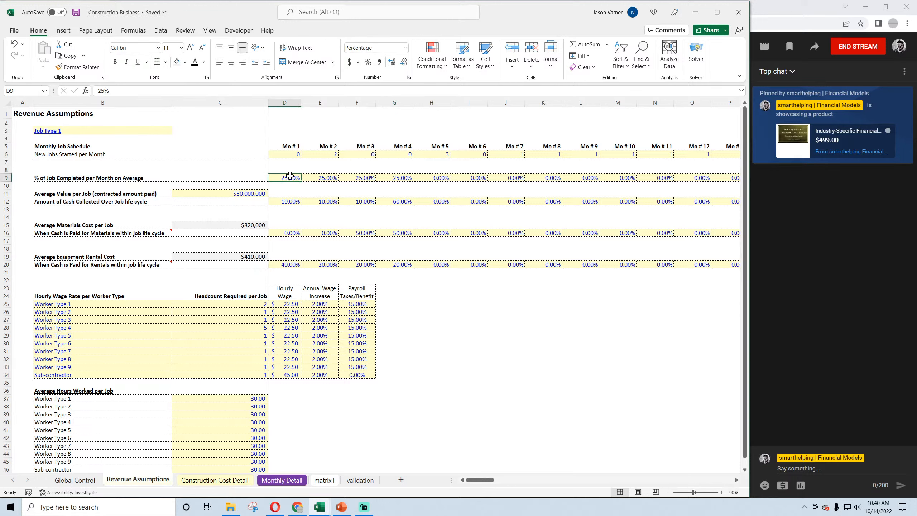
{"action": "left_click", "coordinate": [291, 201]}
{"action": "left_click", "coordinate": [286, 235]}
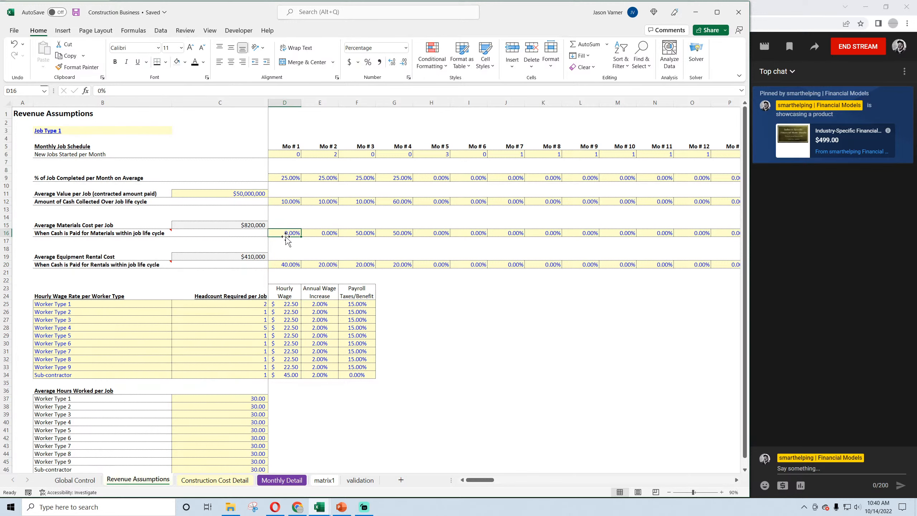
{"action": "right_click", "coordinate": [6, 217]}
{"action": "left_click", "coordinate": [39, 322]}
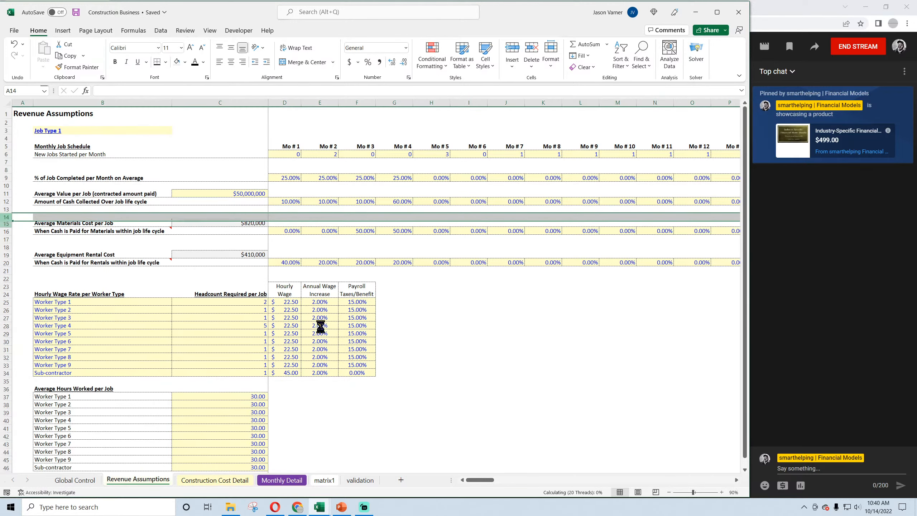
{"action": "left_click", "coordinate": [76, 12]}
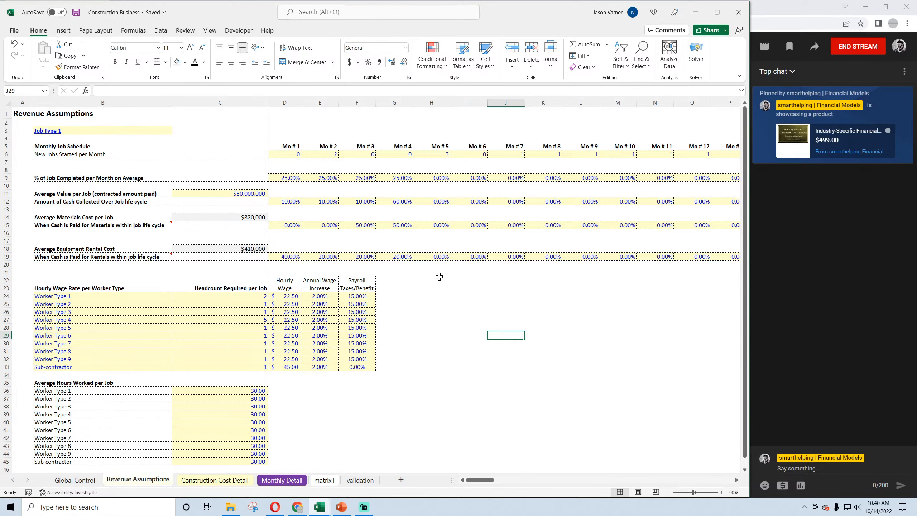
Delete blank row 17 above Average Equipment Rental Cost and blank row 8 above the job completion percentages, and save the workbook
{"action": "right_click", "coordinate": [7, 242]}
{"action": "left_click", "coordinate": [54, 345]}
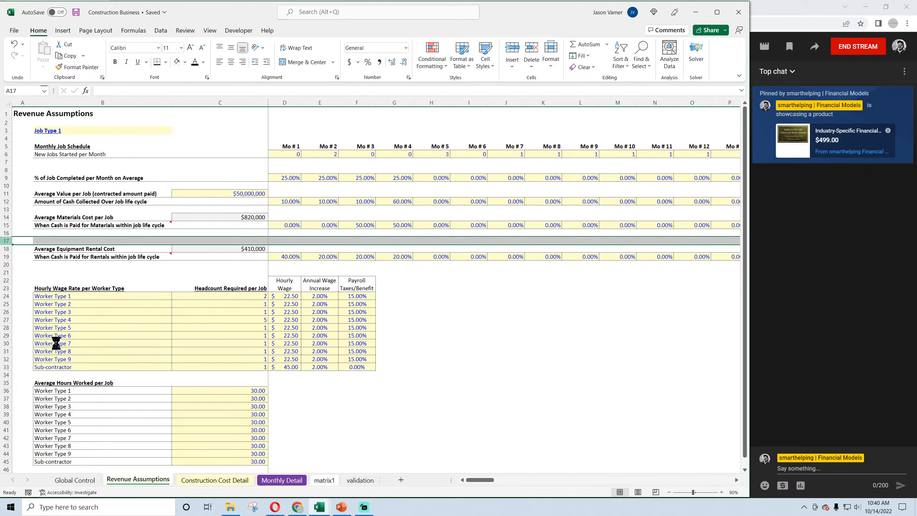
{"action": "left_click", "coordinate": [516, 327]}
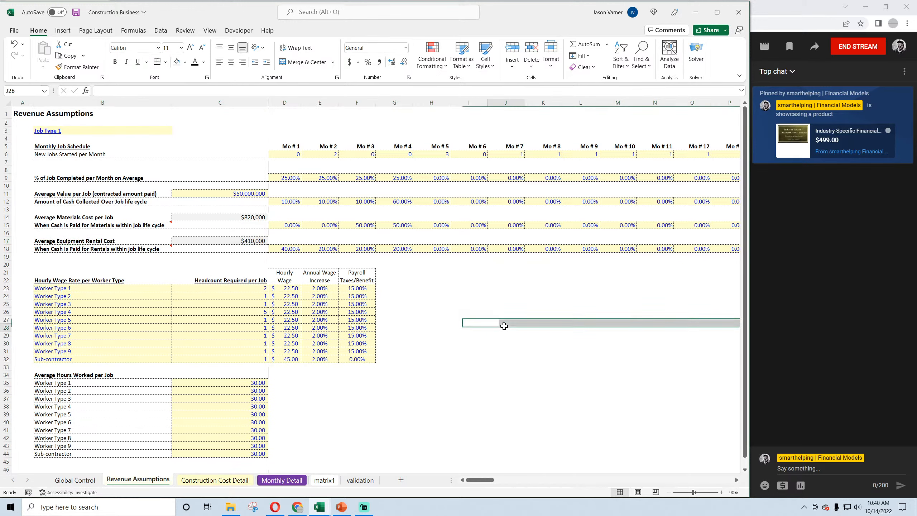
{"action": "right_click", "coordinate": [6, 170]}
{"action": "left_click", "coordinate": [30, 275]}
{"action": "left_click", "coordinate": [558, 322]}
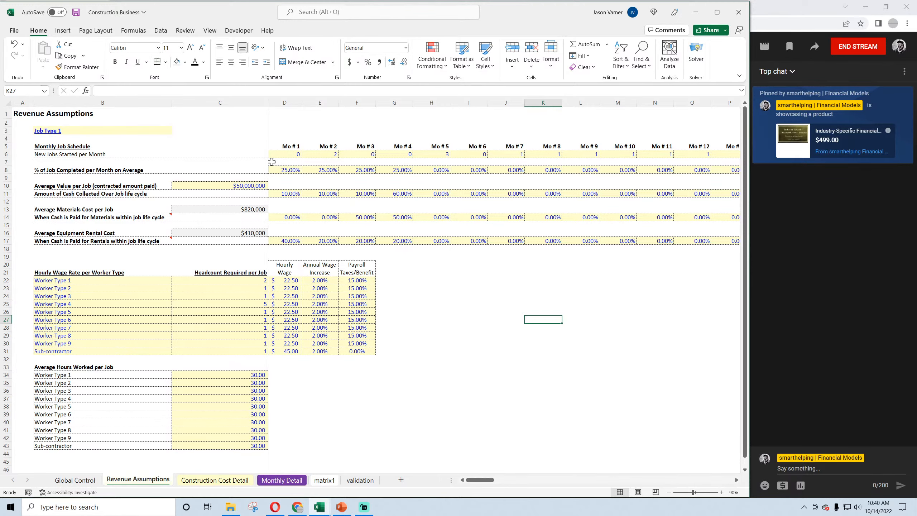
{"action": "left_click", "coordinate": [76, 12]}
Copy the Materials Paid For heading, month numbers and first two month columns, A490:C610, on matrix1
{"action": "left_click", "coordinate": [289, 481]}
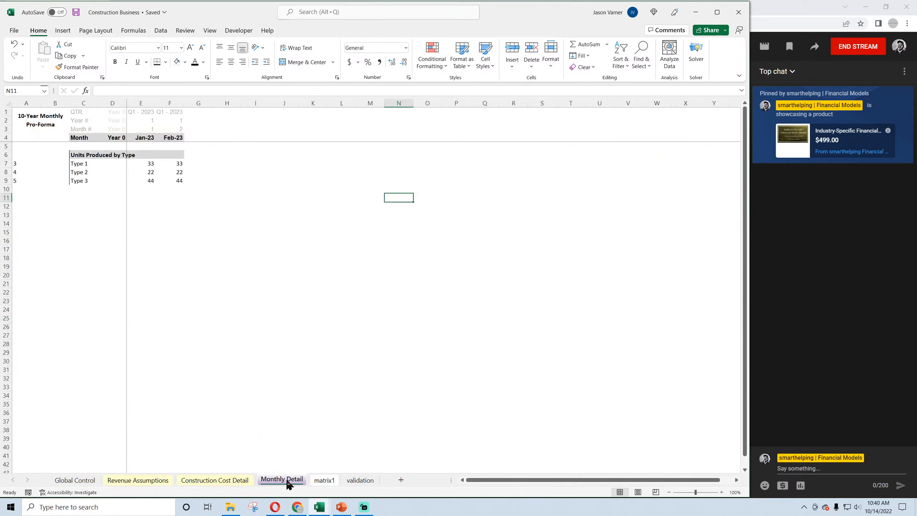
{"action": "left_click", "coordinate": [324, 480]}
{"action": "left_click", "coordinate": [38, 292]}
{"action": "left_click_drag", "start_coordinate": [38, 292], "coordinate": [149, 502]}
{"action": "scroll", "coordinate": [78, 369], "scroll_direction": "up", "scroll_amount": 20}
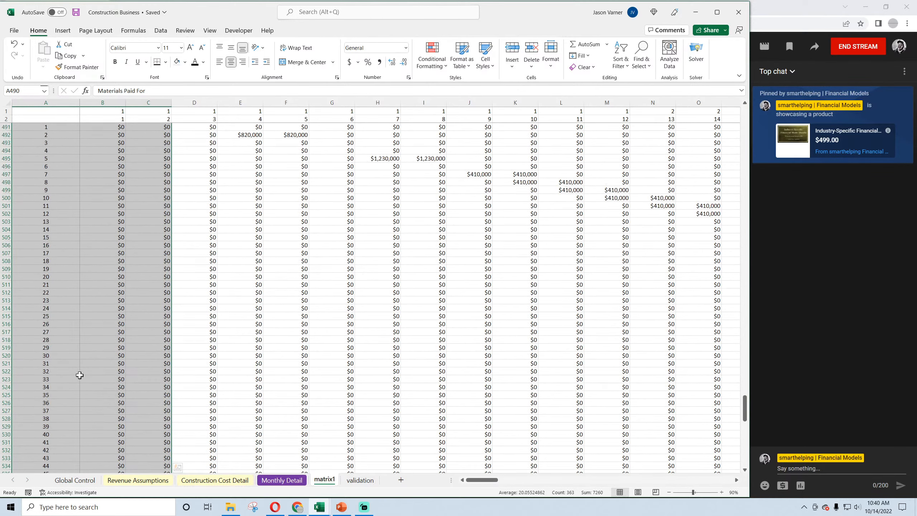
{"action": "right_click", "coordinate": [78, 354]}
{"action": "left_click", "coordinate": [108, 106]}
Paste the copied block at A612, below the Materials Paid For matrix
{"action": "scroll", "coordinate": [142, 276], "scroll_direction": "up", "scroll_amount": 20}
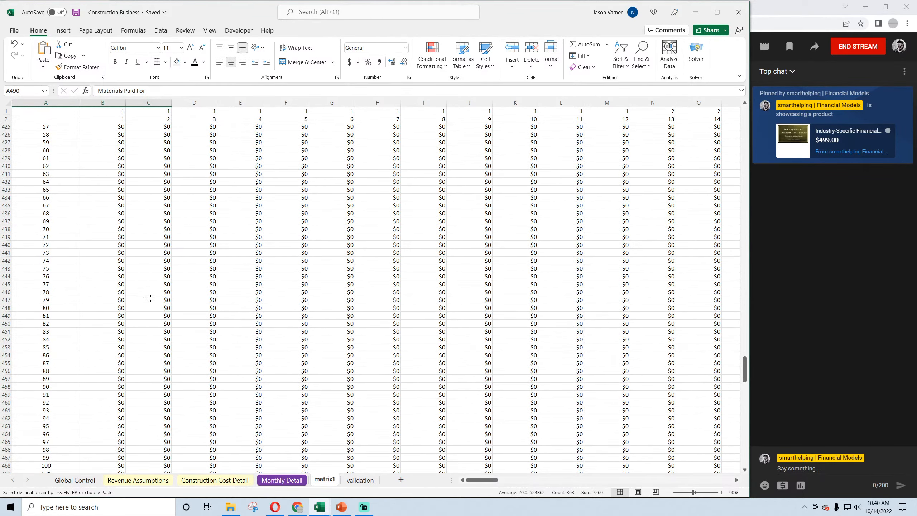
{"action": "scroll", "coordinate": [153, 299], "scroll_direction": "up", "scroll_amount": 20}
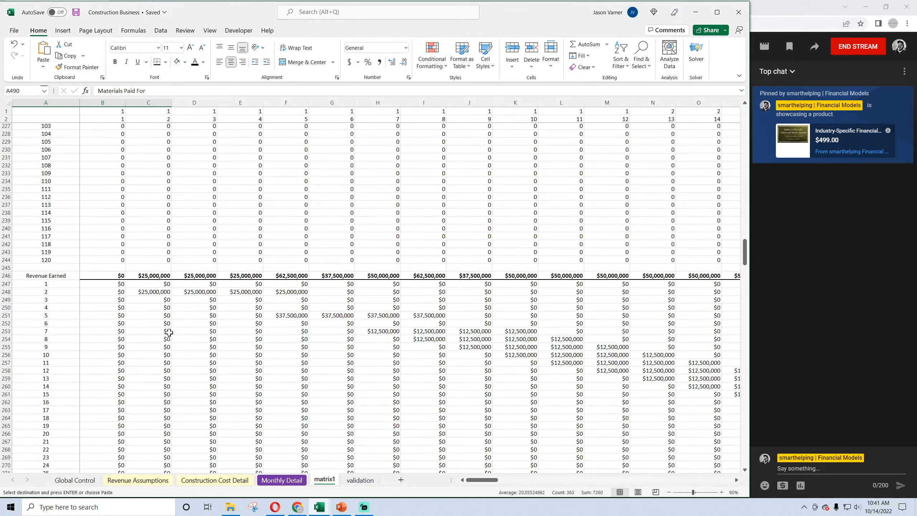
{"action": "scroll", "coordinate": [169, 333], "scroll_direction": "down", "scroll_amount": 20}
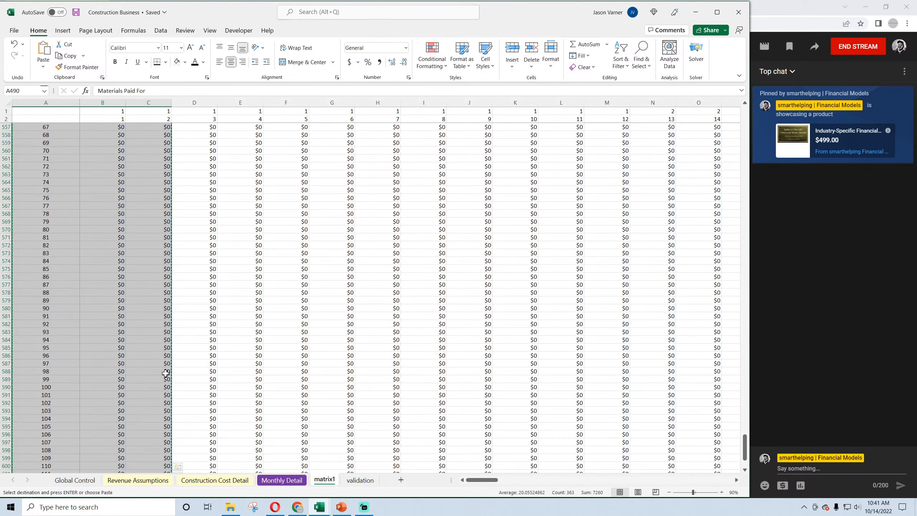
{"action": "scroll", "coordinate": [166, 374], "scroll_direction": "down", "scroll_amount": 11}
{"action": "right_click", "coordinate": [46, 300]}
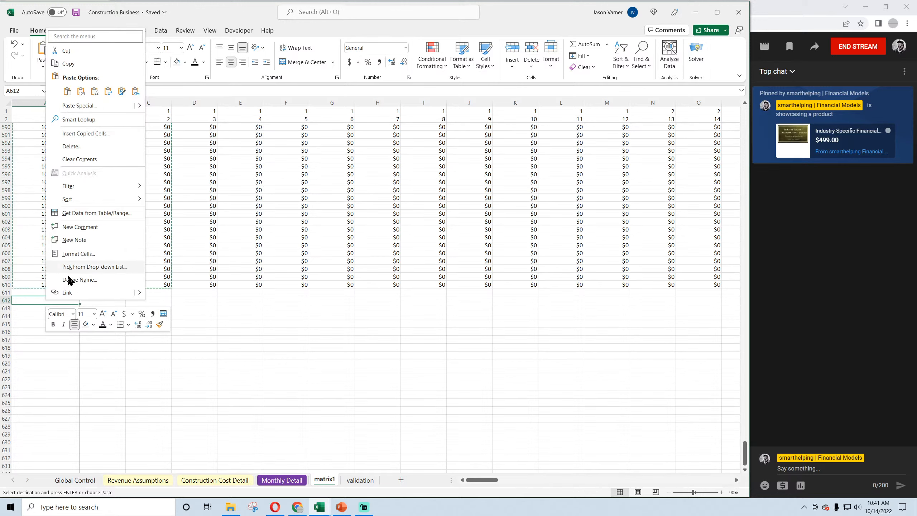
{"action": "left_click", "coordinate": [67, 91]}
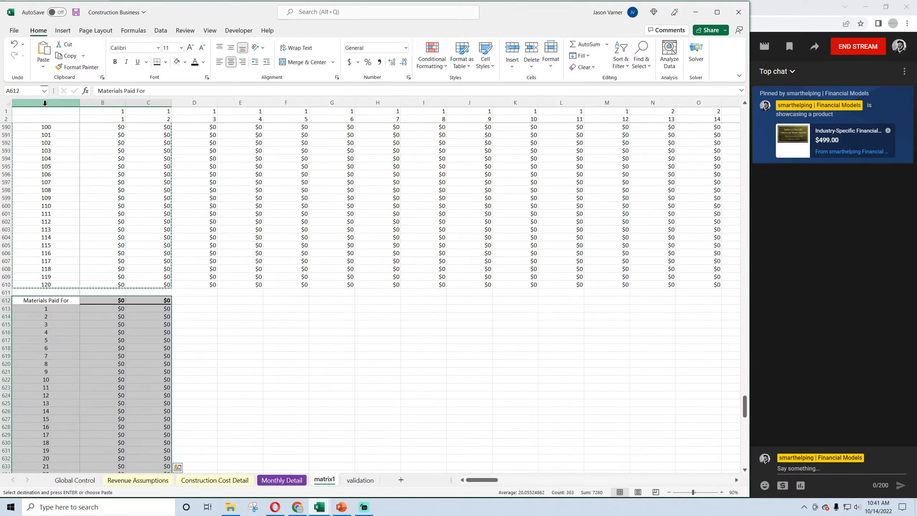
Rename the heading of the pasted matrix in A612 to Equip. Rental Payments
{"action": "left_click", "coordinate": [47, 297]}
{"action": "type", "text": "Equip."}
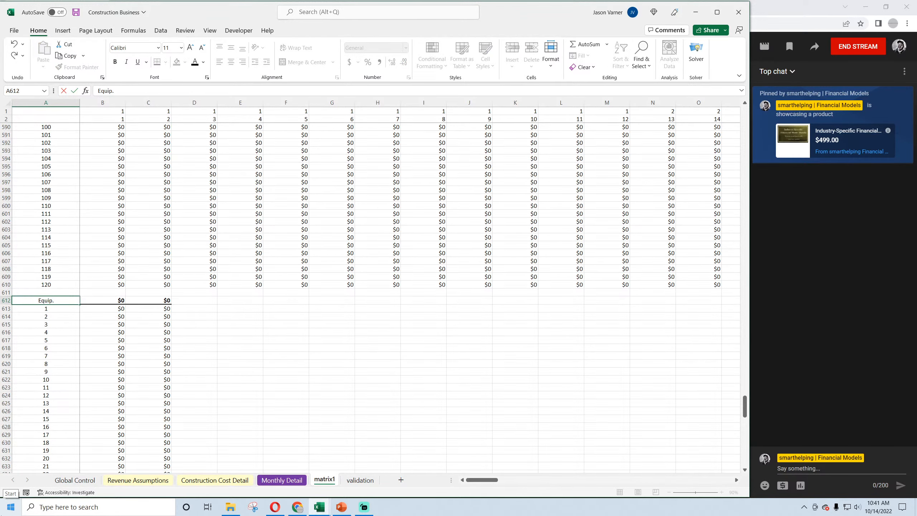
{"action": "type", "text": " Rental Payments"}
{"action": "key", "text": "Return"}
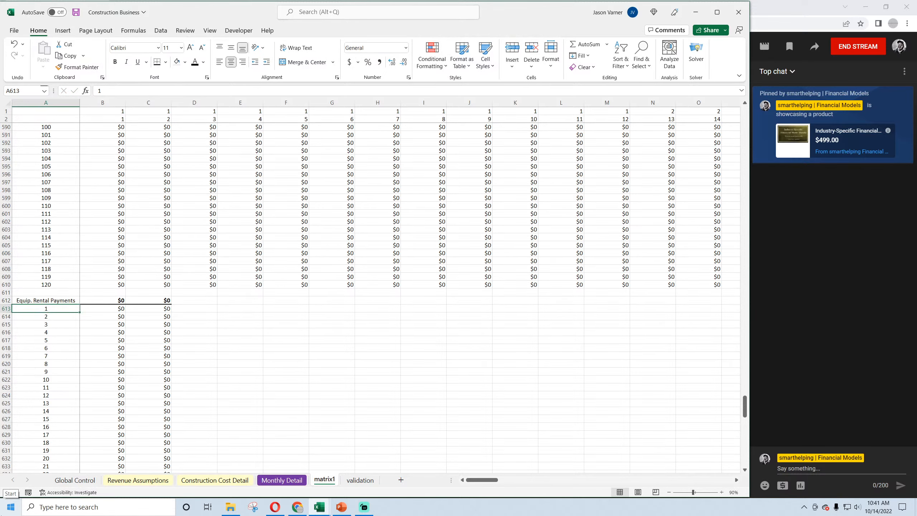
Check the Average Equipment Rental Cost on Revenue Assumptions and point the cost reference in matrix1 B613's formula to its cell $C$16
{"action": "left_click", "coordinate": [200, 482]}
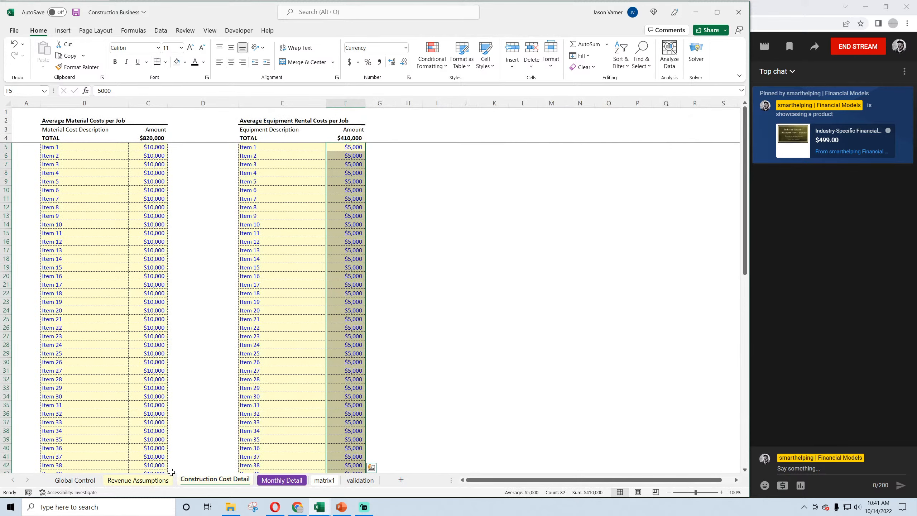
{"action": "left_click", "coordinate": [156, 480]}
{"action": "left_click", "coordinate": [244, 234]}
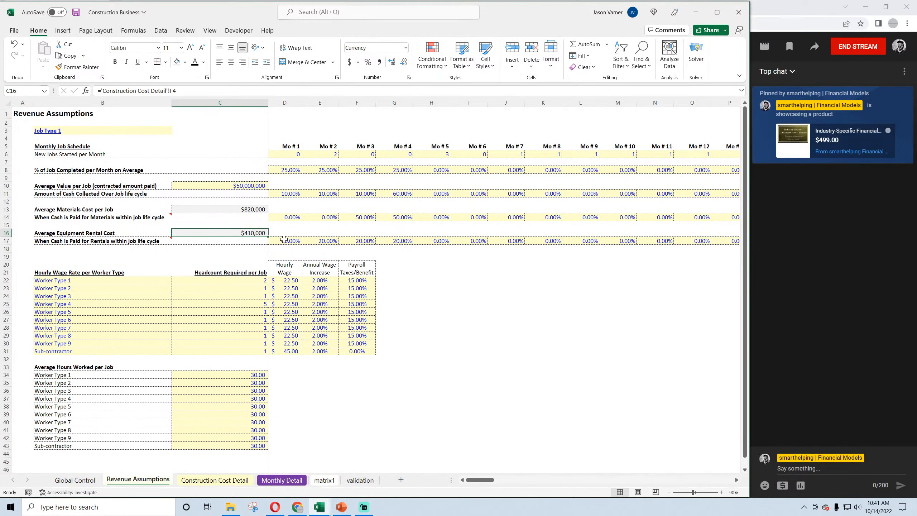
{"action": "left_click", "coordinate": [317, 481]}
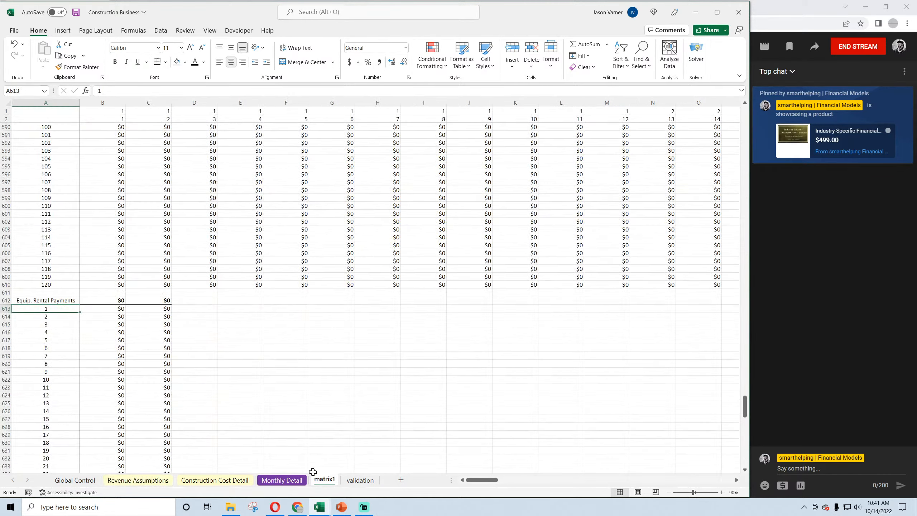
{"action": "left_click", "coordinate": [118, 312]}
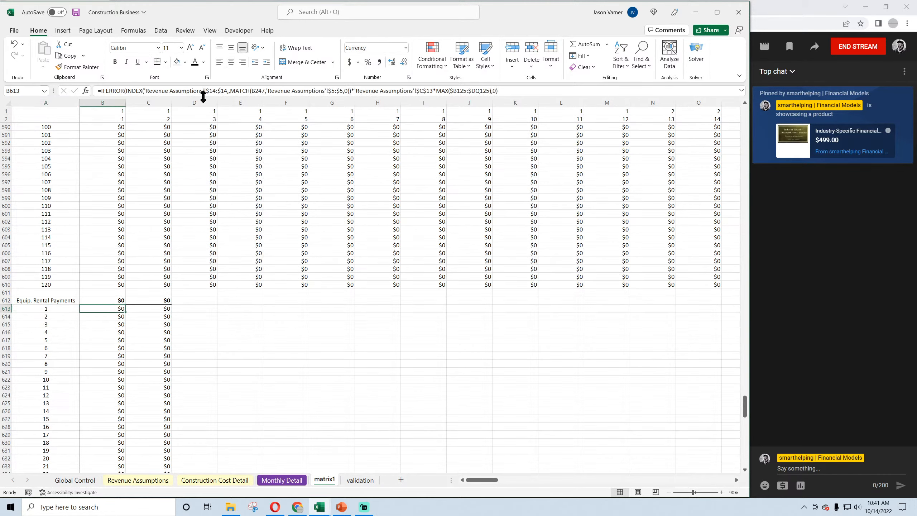
{"action": "left_click", "coordinate": [432, 91]}
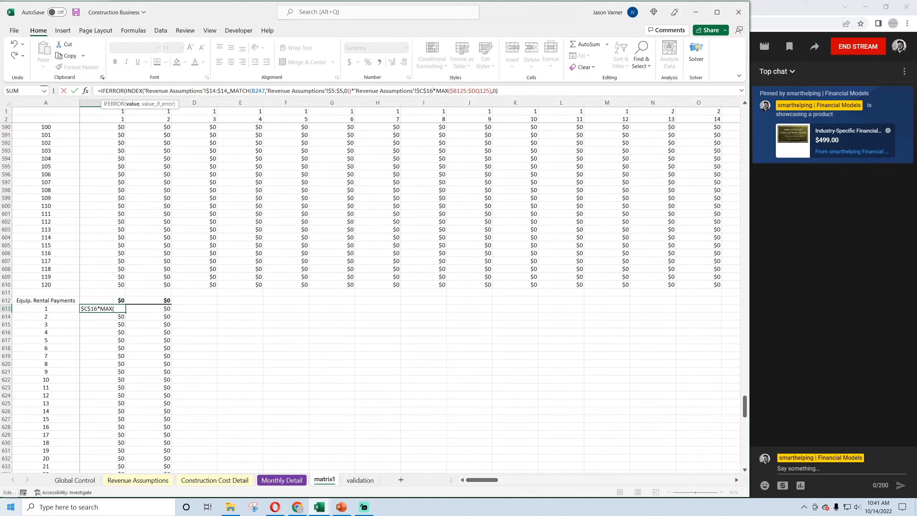
Change the INDEX range in B613's formula to the rental payment timing row, 'Revenue Assumptions'!$17:$17
{"action": "key", "text": "Left"}
{"action": "key", "text": "Left"}
{"action": "key", "text": "Left"}
{"action": "key", "text": "Left"}
{"action": "key", "text": "Left"}
{"action": "key", "text": "Left"}
{"action": "key", "text": "Left"}
{"action": "key", "text": "Left"}
{"action": "key", "text": "Left"}
{"action": "key", "text": "Left"}
{"action": "key", "text": "Left"}
{"action": "key", "text": "Left"}
{"action": "key", "text": "Left"}
{"action": "key", "text": "Left"}
{"action": "key", "text": "Left"}
{"action": "key", "text": "Left"}
{"action": "key", "text": "Left"}
{"action": "key", "text": "Left"}
{"action": "key", "text": "Left"}
{"action": "key", "text": "Left"}
{"action": "key", "text": "Left"}
{"action": "key", "text": "Left"}
{"action": "key", "text": "Left"}
{"action": "key", "text": "Left"}
{"action": "key", "text": "Left"}
{"action": "key", "text": "Left"}
{"action": "key", "text": "Left"}
{"action": "key", "text": "Left"}
{"action": "key", "text": "Left"}
{"action": "key", "text": "Left"}
{"action": "key", "text": "Left"}
{"action": "key", "text": "Left"}
{"action": "key", "text": "Left"}
{"action": "key", "text": "Left"}
{"action": "key", "text": "Left"}
{"action": "key", "text": "Left"}
{"action": "key", "text": "Left"}
{"action": "key", "text": "Left"}
{"action": "key", "text": "Left"}
{"action": "key", "text": "Left"}
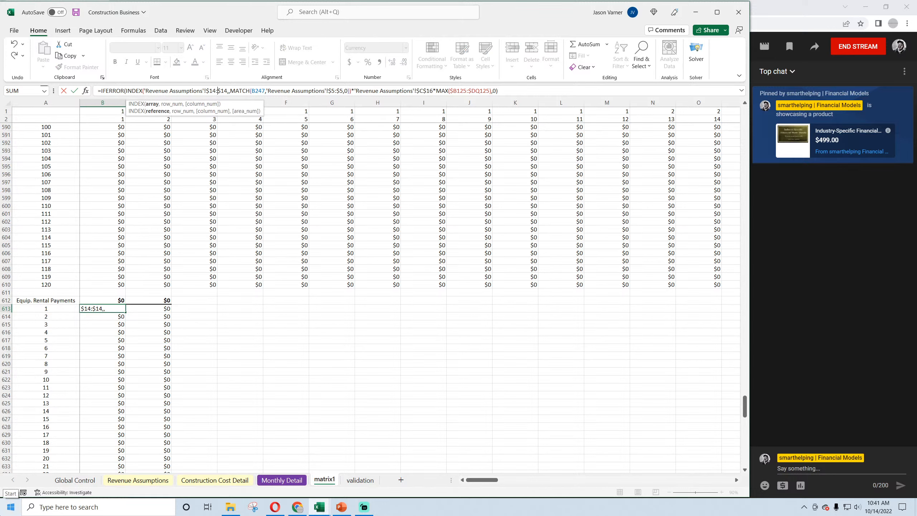
{"action": "key", "text": "BackSpace"}
{"action": "type", "text": "7"}
{"action": "key", "text": "BackSpace"}
{"action": "type", "text": "7"}
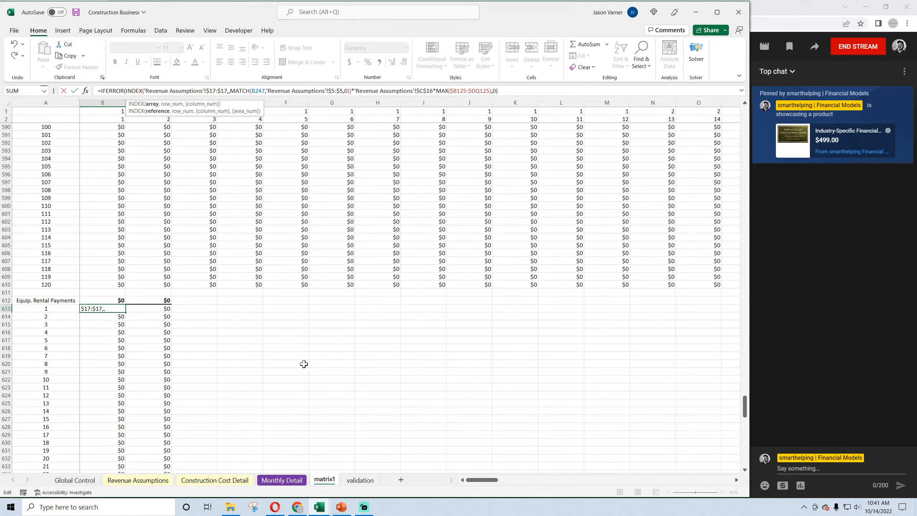
Re-point B613's MATCH reference to Age of Job cell B125 and its MAX range to $B3:$DQ3, and commit the formula
{"action": "scroll", "coordinate": [213, 305], "scroll_direction": "up", "scroll_amount": 20}
{"action": "scroll", "coordinate": [206, 312], "scroll_direction": "up", "scroll_amount": 20}
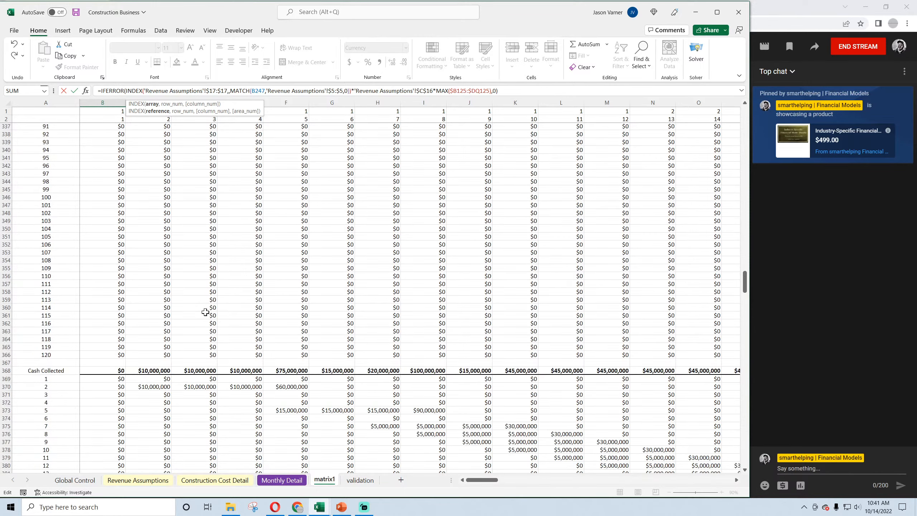
{"action": "scroll", "coordinate": [199, 324], "scroll_direction": "down", "scroll_amount": 20}
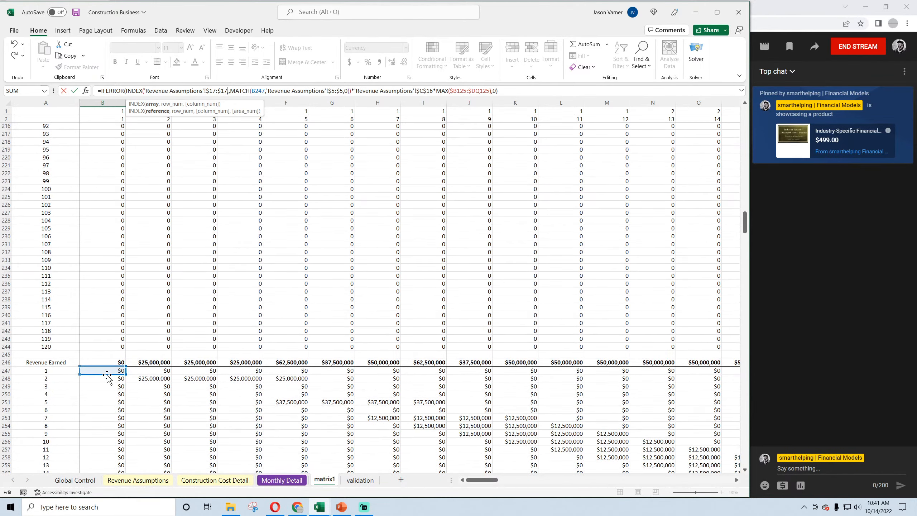
{"action": "left_click_drag", "start_coordinate": [107, 374], "coordinate": [107, 151]}
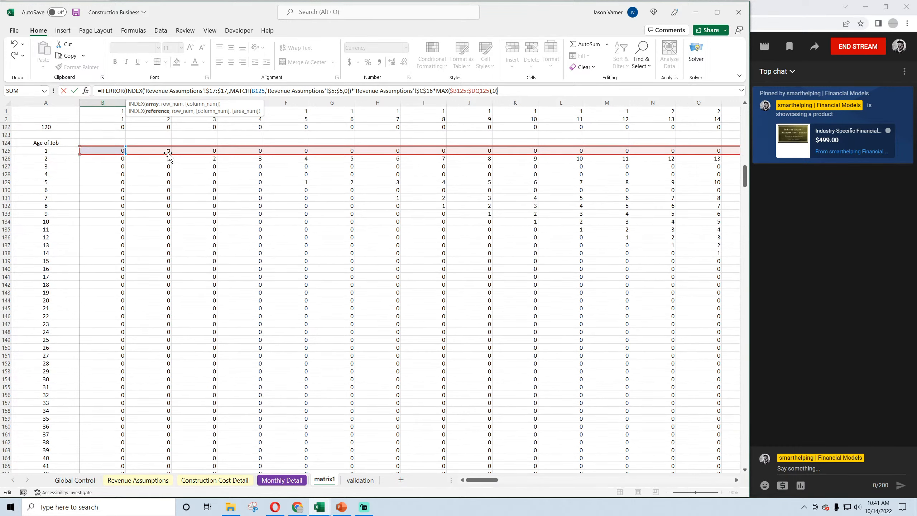
{"action": "left_click_drag", "start_coordinate": [168, 154], "coordinate": [139, 129]}
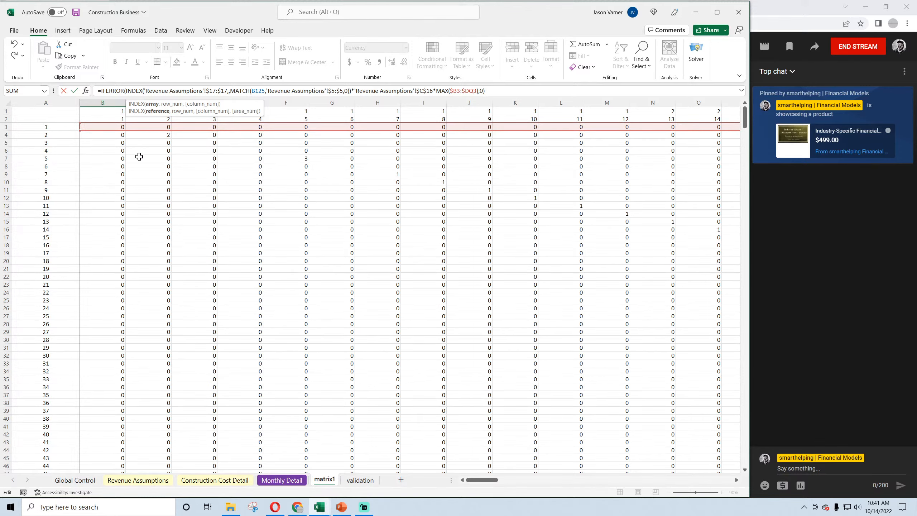
{"action": "key", "text": "Return"}
Fill the rental payment formula over the block B613:J625 and extend the row 612 totals across to column O
{"action": "scroll", "coordinate": [186, 436], "scroll_direction": "down", "scroll_amount": 10}
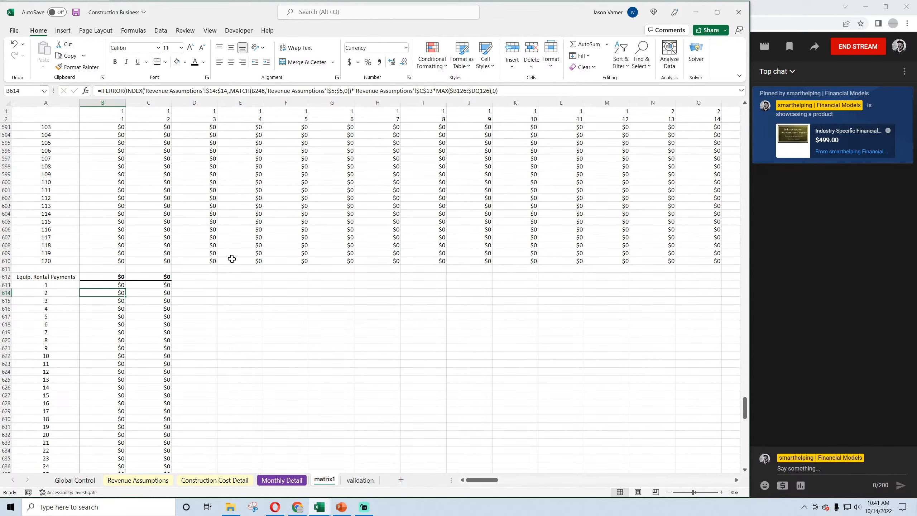
{"action": "left_click", "coordinate": [120, 285]}
{"action": "left_click_drag", "start_coordinate": [123, 289], "coordinate": [495, 381]}
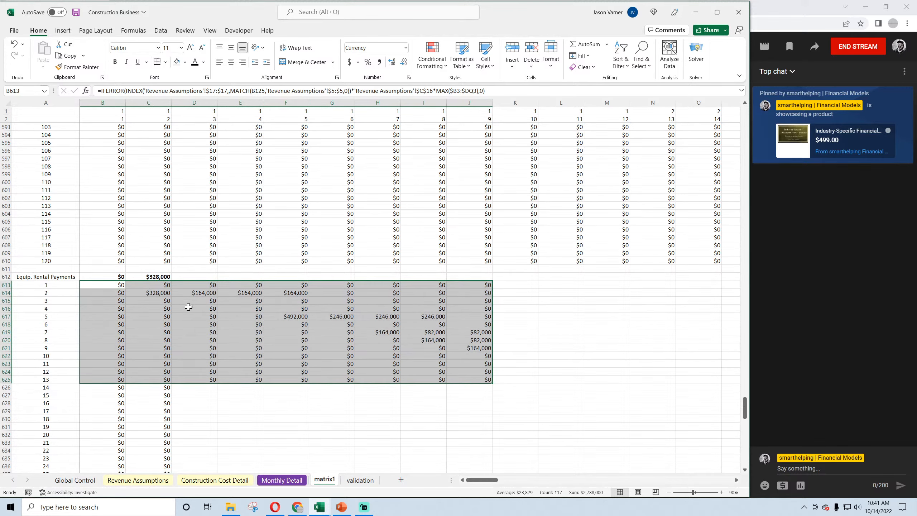
{"action": "left_click", "coordinate": [153, 275]}
{"action": "left_click_drag", "start_coordinate": [170, 281], "coordinate": [720, 282]}
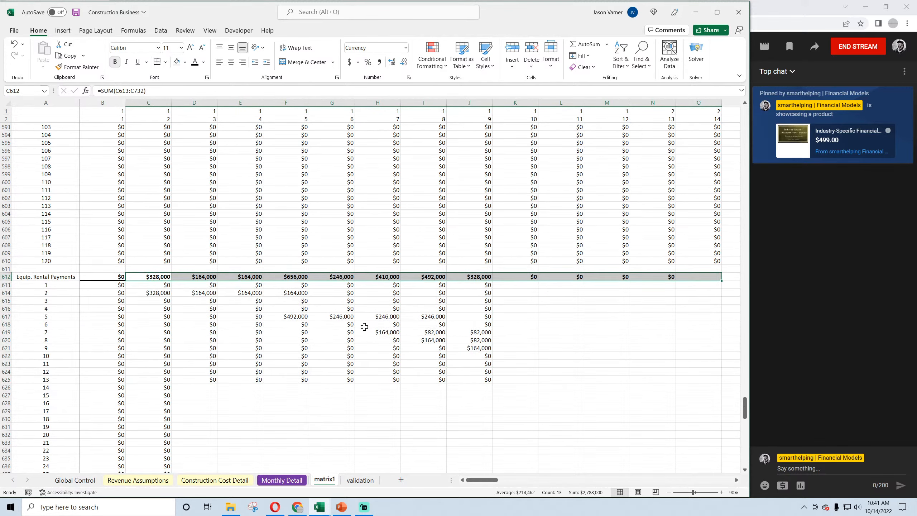
Check the first two rental payment timing percentages, D17 and E17, on Revenue Assumptions and look at the Monthly Detail sheet
{"action": "left_click", "coordinate": [227, 479]}
{"action": "left_click", "coordinate": [159, 479]}
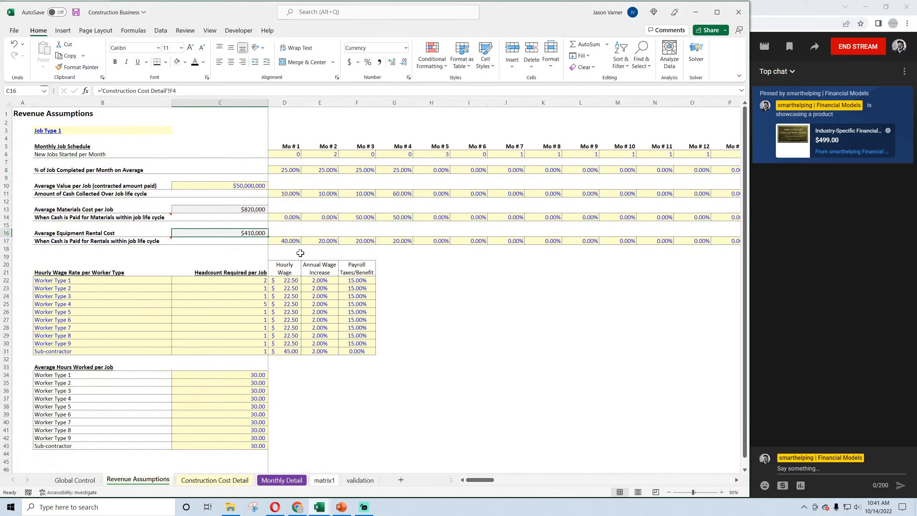
{"action": "left_click", "coordinate": [288, 242]}
{"action": "left_click", "coordinate": [327, 242]}
{"action": "left_click", "coordinate": [281, 480]}
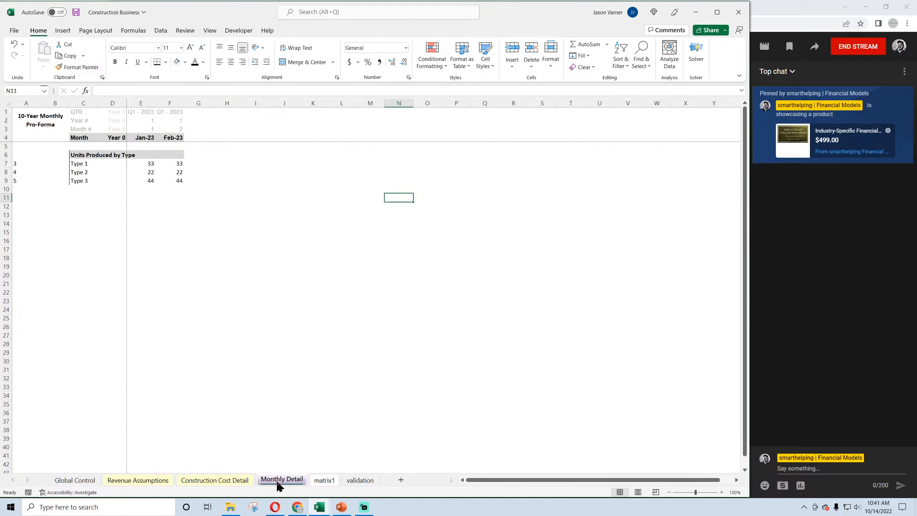
Fill the Equip. Rental Payments totals in row 612 and the month 1 formula in row 613 across to column DQ on matrix1
{"action": "left_click", "coordinate": [325, 480]}
{"action": "left_click", "coordinate": [122, 285]}
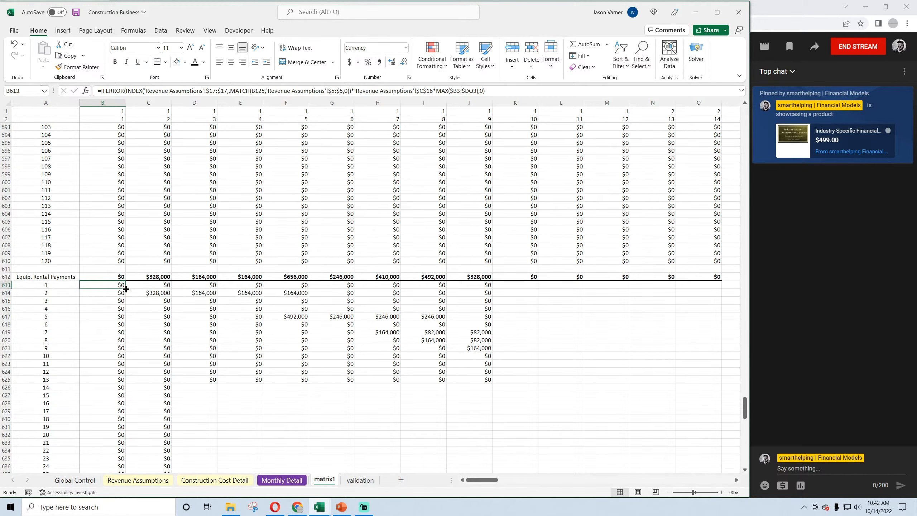
{"action": "left_click_drag", "start_coordinate": [108, 277], "coordinate": [915, 332]}
{"action": "left_click_drag", "start_coordinate": [651, 285], "coordinate": [112, 285]}
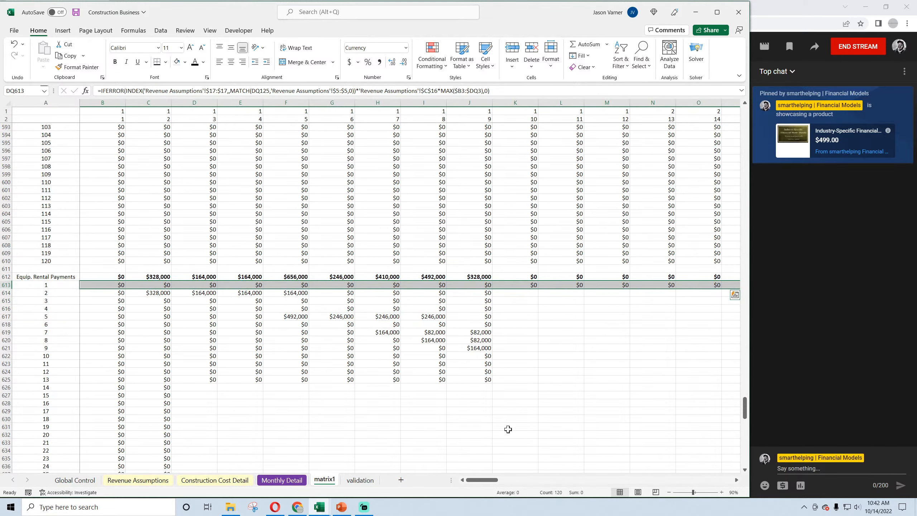
Fill the row 613 rental formulas down through all 120 months, check cell F617's formula, and save the workbook
{"action": "left_click_drag", "start_coordinate": [486, 481], "coordinate": [720, 480]}
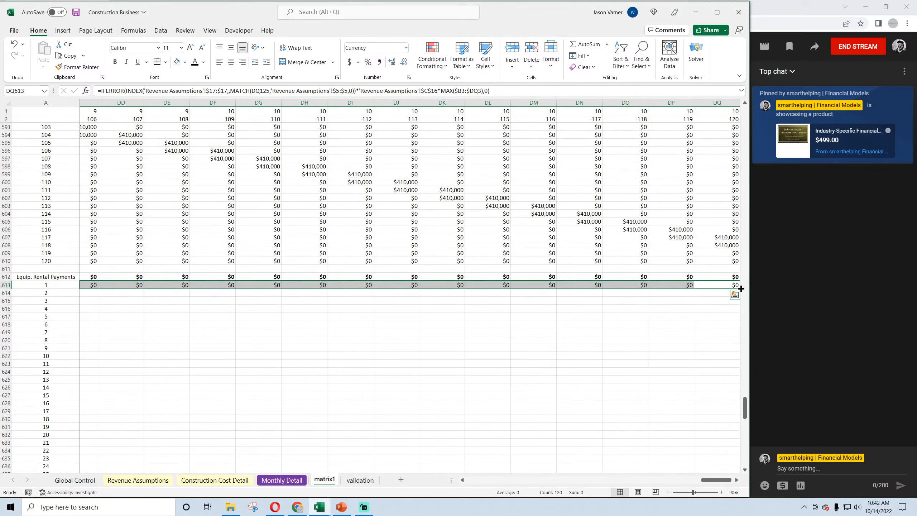
{"action": "left_click_drag", "start_coordinate": [739, 289], "coordinate": [470, 488]}
{"action": "scroll", "coordinate": [266, 385], "scroll_direction": "up", "scroll_amount": 20}
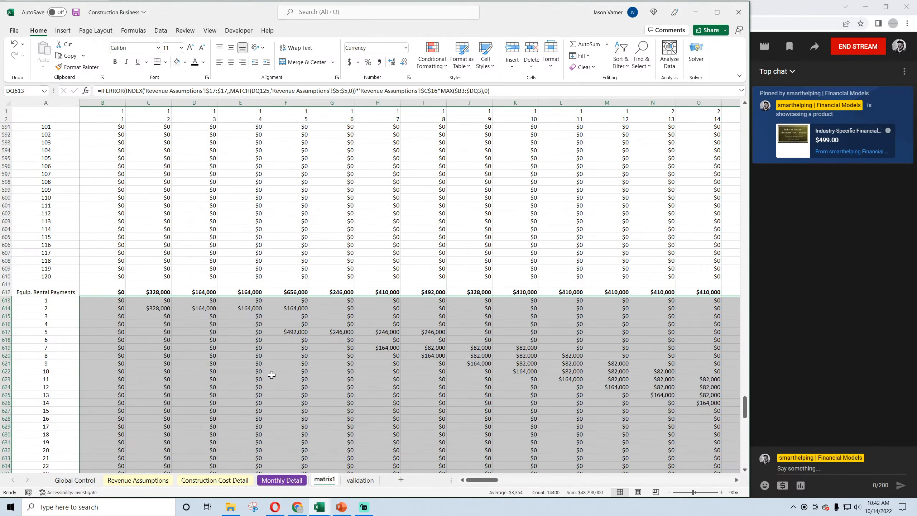
{"action": "left_click", "coordinate": [288, 331]}
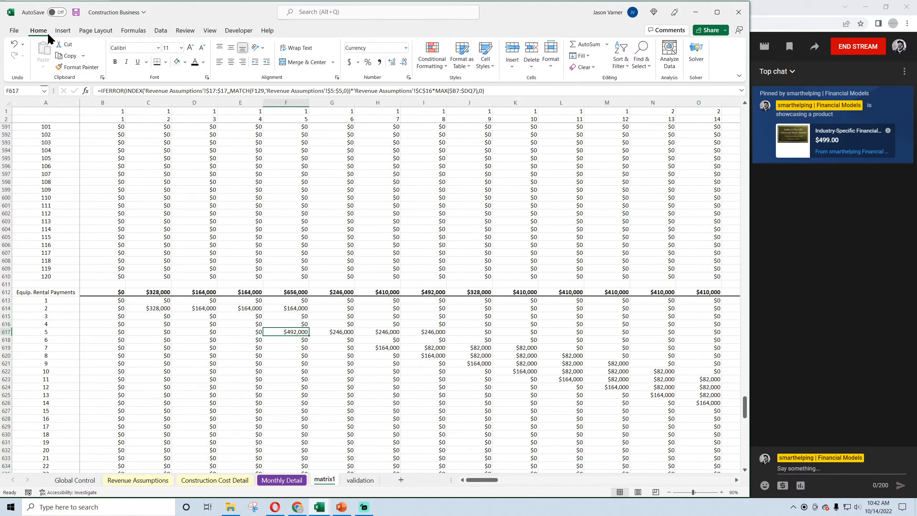
{"action": "left_click", "coordinate": [76, 12]}
Save the workbook and review the Average Hours Worked per Job inputs, C34:C43, on the Revenue Assumptions sheet
{"action": "left_click", "coordinate": [211, 480]}
{"action": "left_click", "coordinate": [151, 480]}
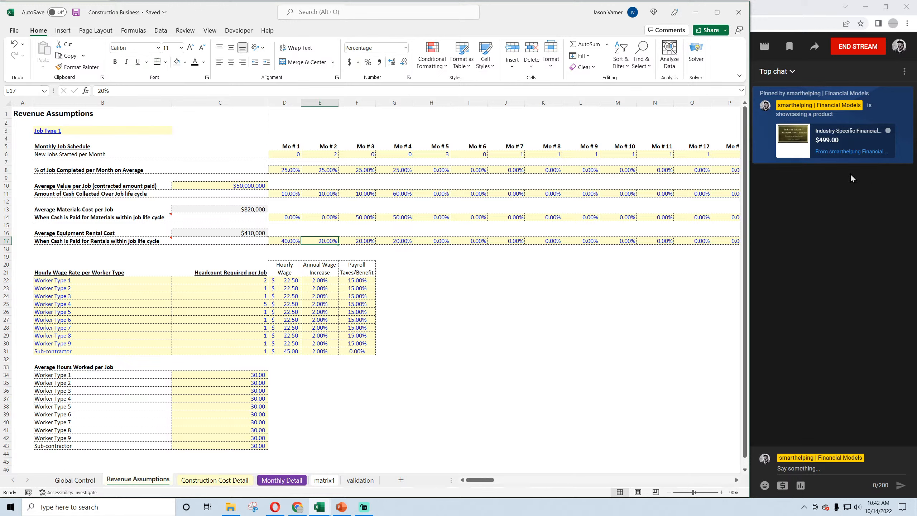
{"action": "left_click", "coordinate": [75, 12]}
{"action": "left_click_drag", "start_coordinate": [237, 375], "coordinate": [236, 445]}
{"action": "left_click", "coordinate": [295, 360]}
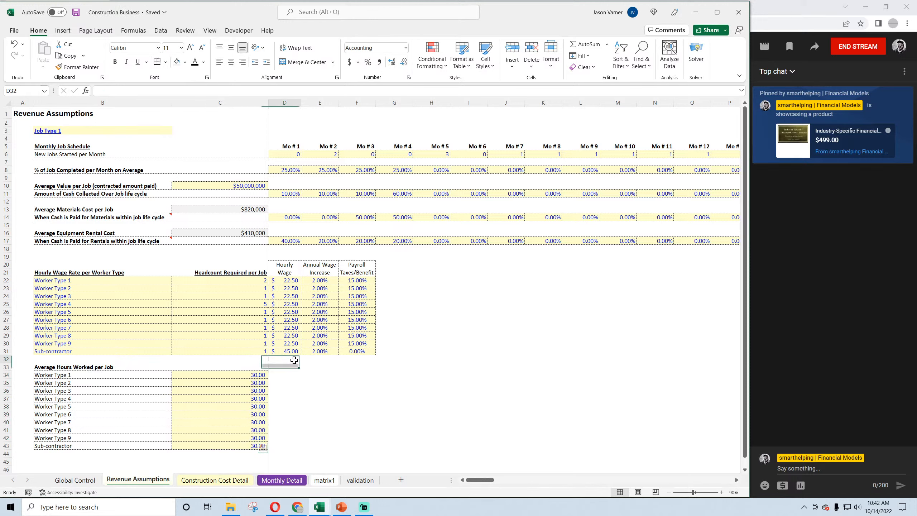
{"action": "type", "text": "="}
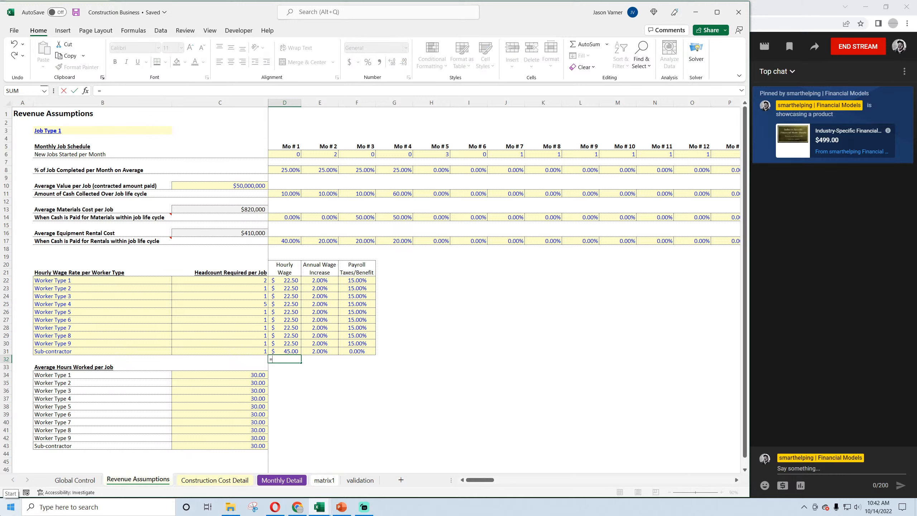
{"action": "type", "text": "sumproduct"}
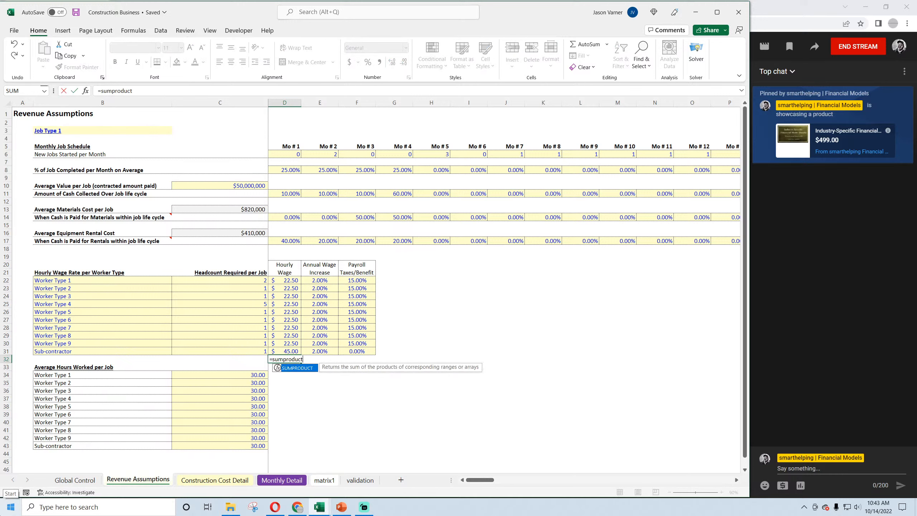
{"action": "type", "text": "("}
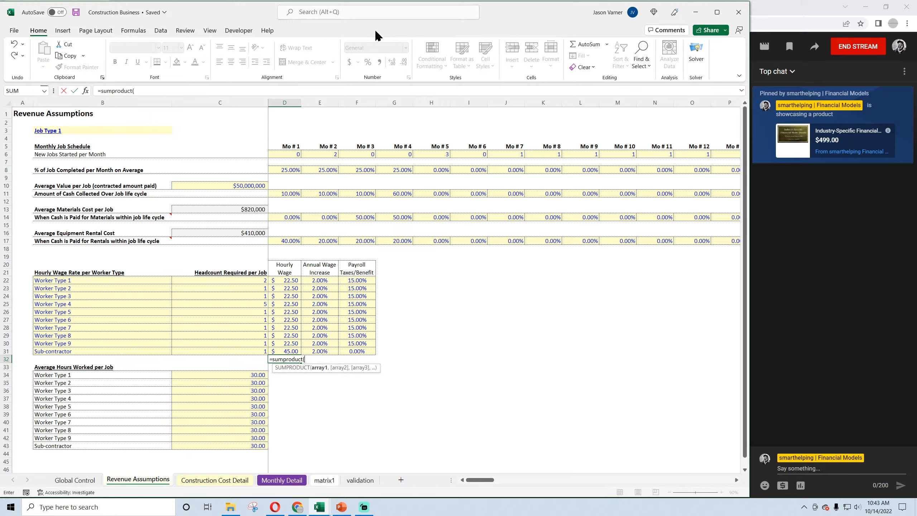
{"action": "left_click_drag", "start_coordinate": [289, 281], "coordinate": [292, 349]}
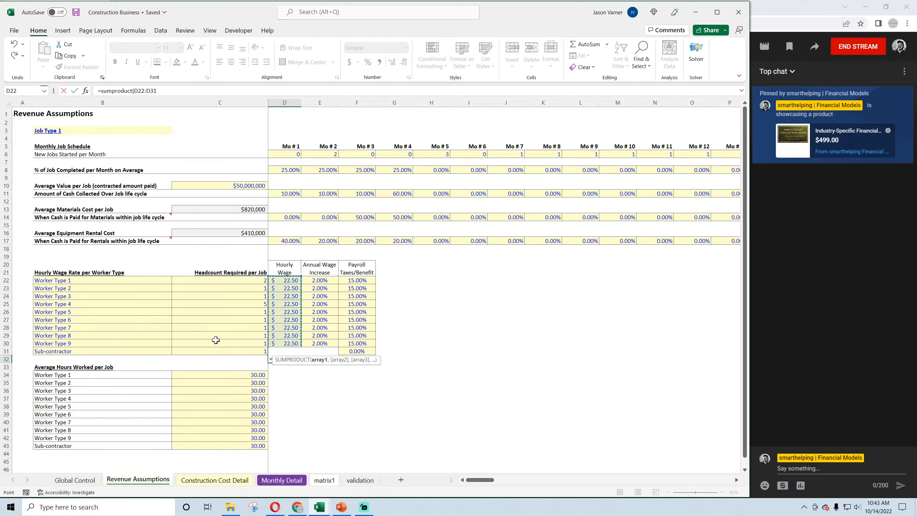
{"action": "type", "text": ","}
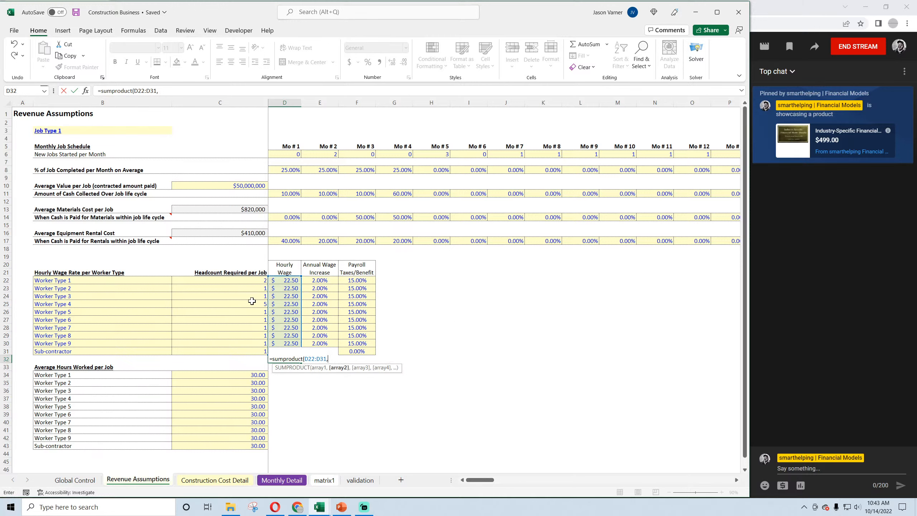
{"action": "left_click_drag", "start_coordinate": [176, 94], "coordinate": [36, 101]}
{"action": "key", "text": "BackSpace"}
{"action": "key", "text": "Return"}
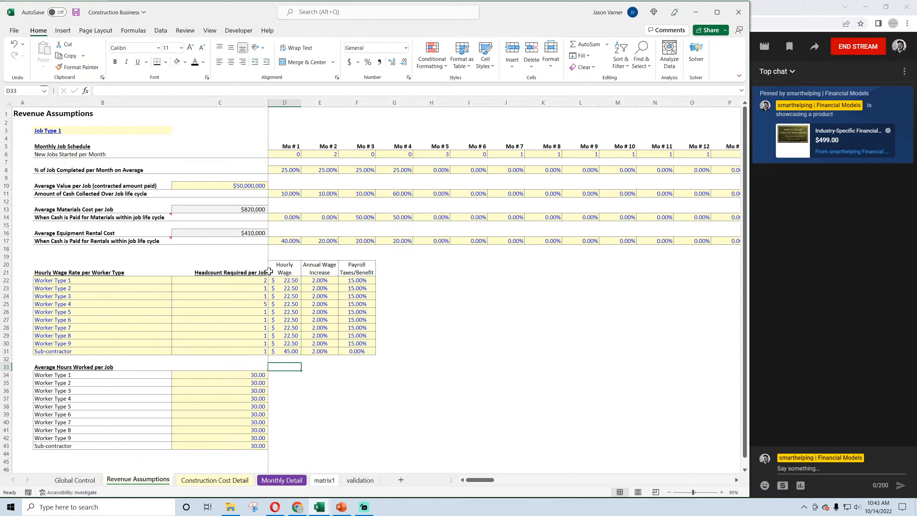
Examine the headcount required per job in C22:C31 and the average hours per job in C34:C43, and save the workbook
{"action": "left_click", "coordinate": [245, 282]}
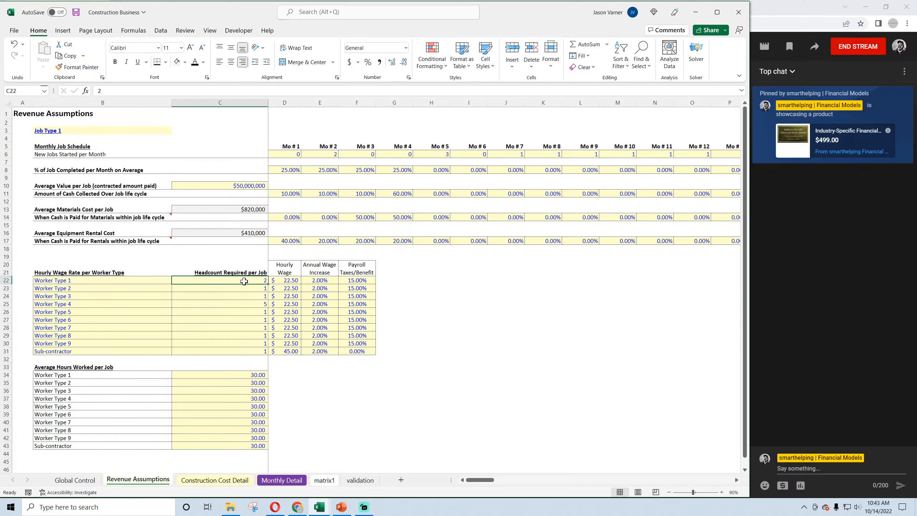
{"action": "left_click", "coordinate": [231, 376]}
{"action": "left_click", "coordinate": [228, 398]}
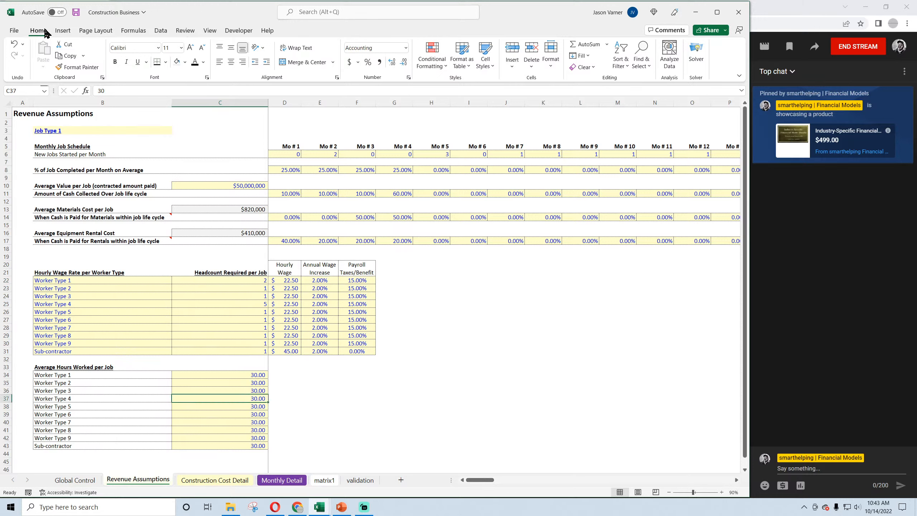
{"action": "left_click", "coordinate": [75, 12]}
{"action": "scroll", "coordinate": [235, 343], "scroll_direction": "down", "scroll_amount": 4}
{"action": "left_click_drag", "start_coordinate": [243, 289], "coordinate": [249, 361]}
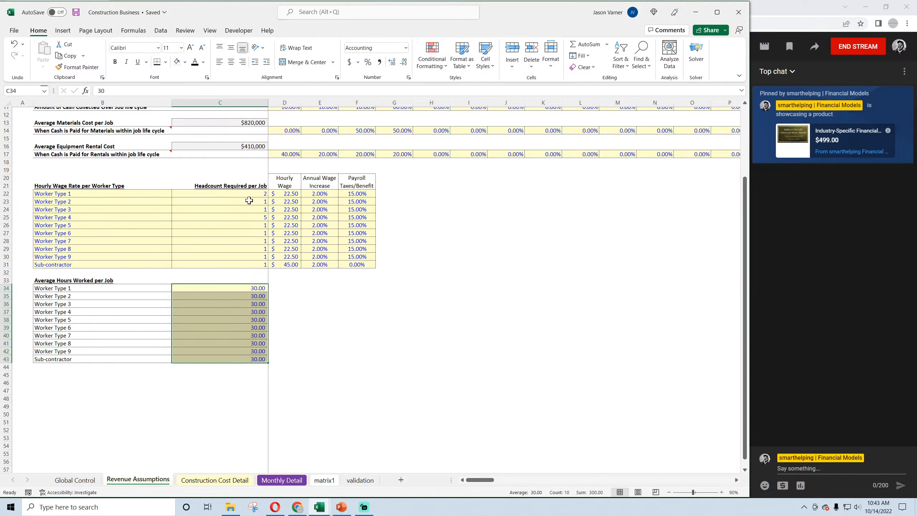
{"action": "left_click_drag", "start_coordinate": [250, 192], "coordinate": [251, 265]}
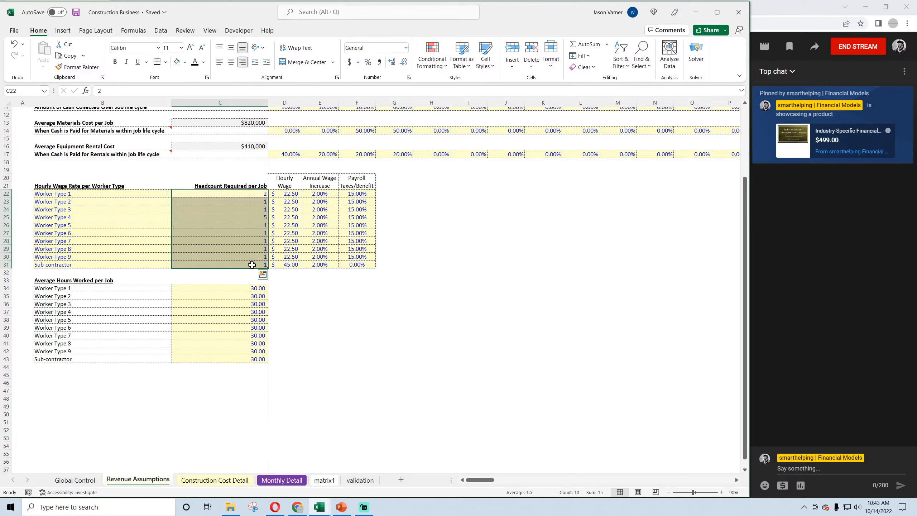
Compare the headcount, average hours and hourly wage inputs for the worker types, and save the workbook
{"action": "left_click", "coordinate": [245, 195]}
{"action": "left_click", "coordinate": [244, 203]}
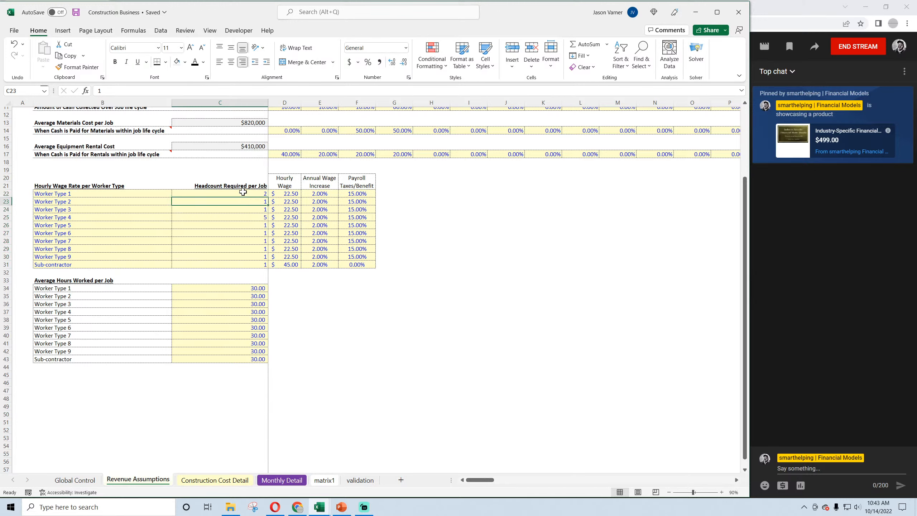
{"action": "left_click", "coordinate": [240, 288]}
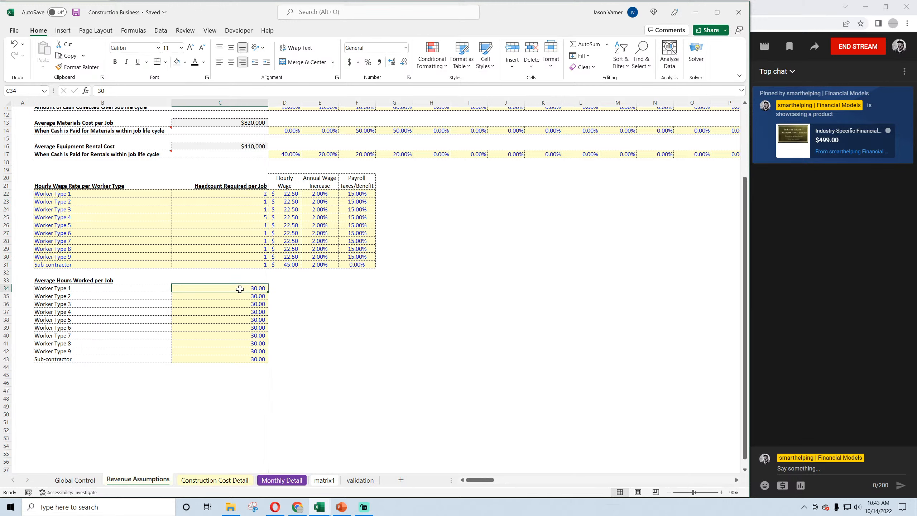
{"action": "left_click", "coordinate": [284, 207]}
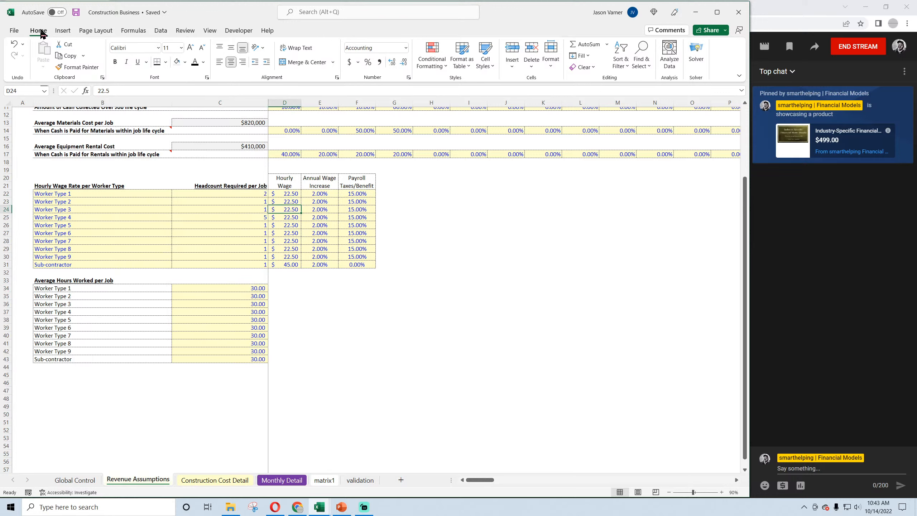
{"action": "left_click", "coordinate": [75, 12]}
Review the Payroll Taxes/Benefits percentages for the worker types in column F, and save the workbook
{"action": "left_click", "coordinate": [362, 192]}
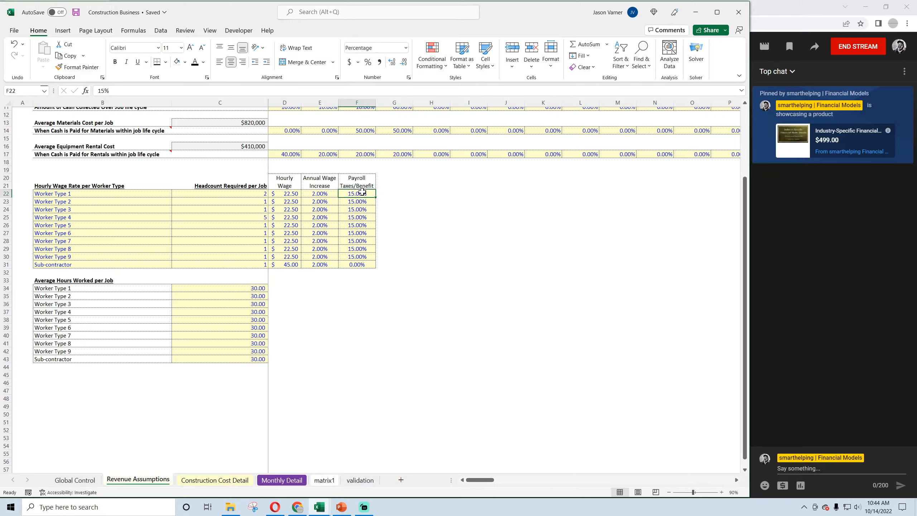
{"action": "left_click", "coordinate": [75, 12]}
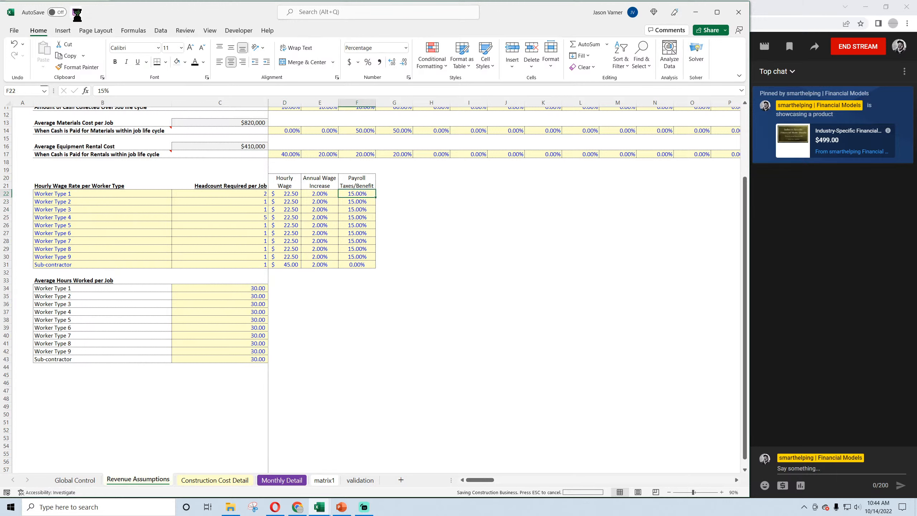
{"action": "left_click", "coordinate": [350, 181]}
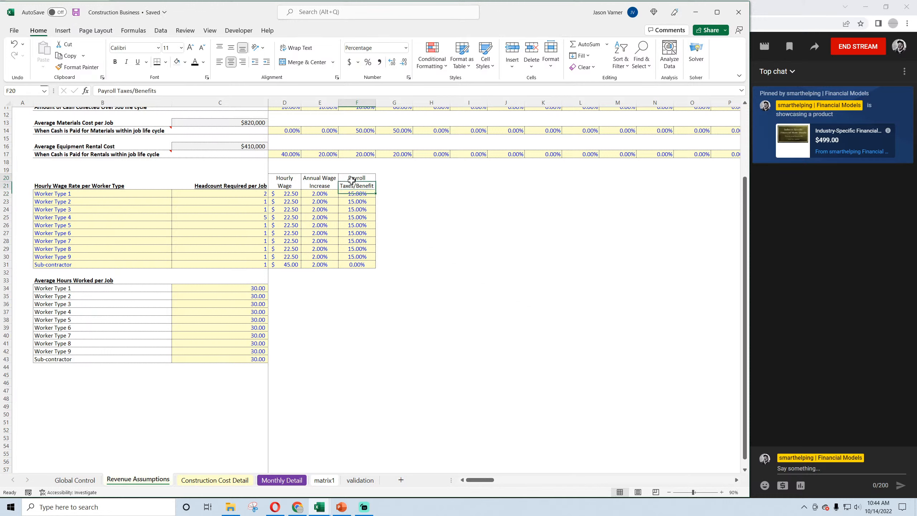
{"action": "left_click", "coordinate": [357, 194]}
{"action": "left_click", "coordinate": [358, 203]}
{"action": "left_click", "coordinate": [363, 225]}
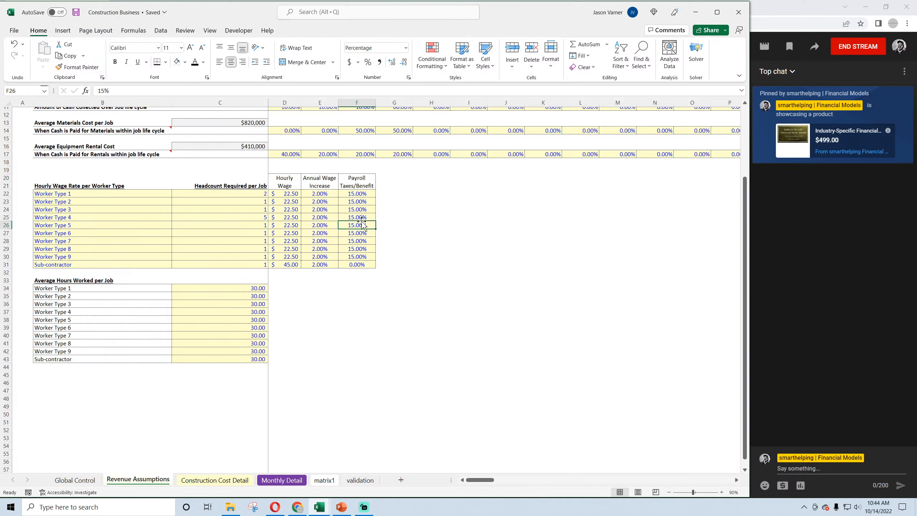
{"action": "left_click", "coordinate": [77, 14]}
Check the payroll tax rates in F22:F23 and the annual wage increases in E22:E25, and save the workbook
{"action": "left_click", "coordinate": [359, 194]}
{"action": "left_click", "coordinate": [354, 203]}
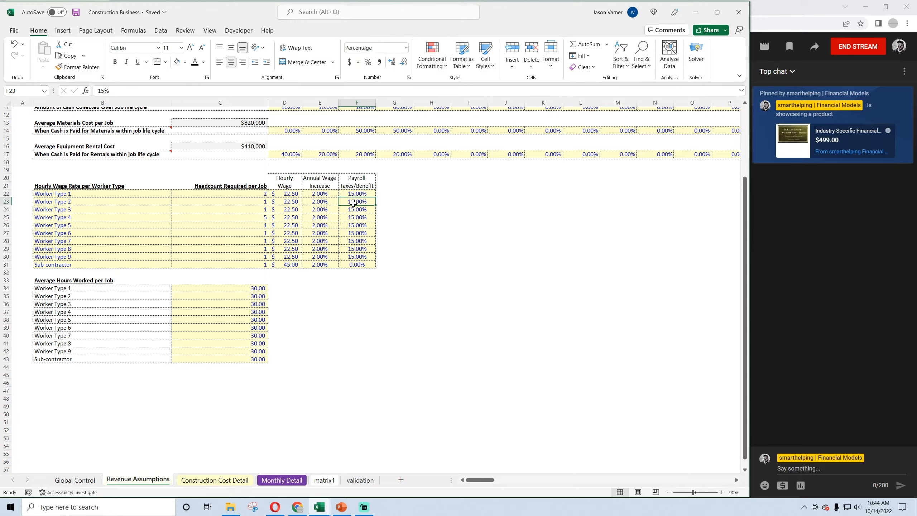
{"action": "left_click", "coordinate": [315, 193]}
{"action": "left_click", "coordinate": [316, 201]}
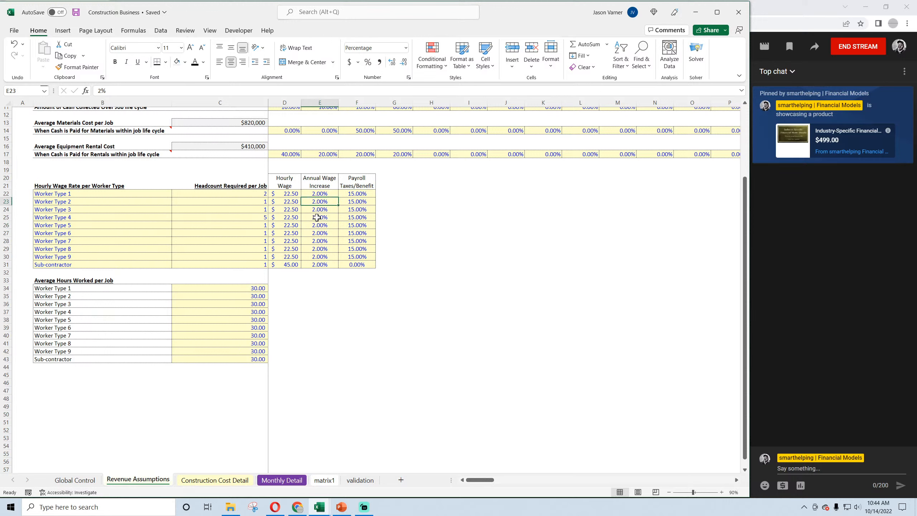
{"action": "left_click", "coordinate": [317, 218]}
{"action": "left_click", "coordinate": [76, 12]}
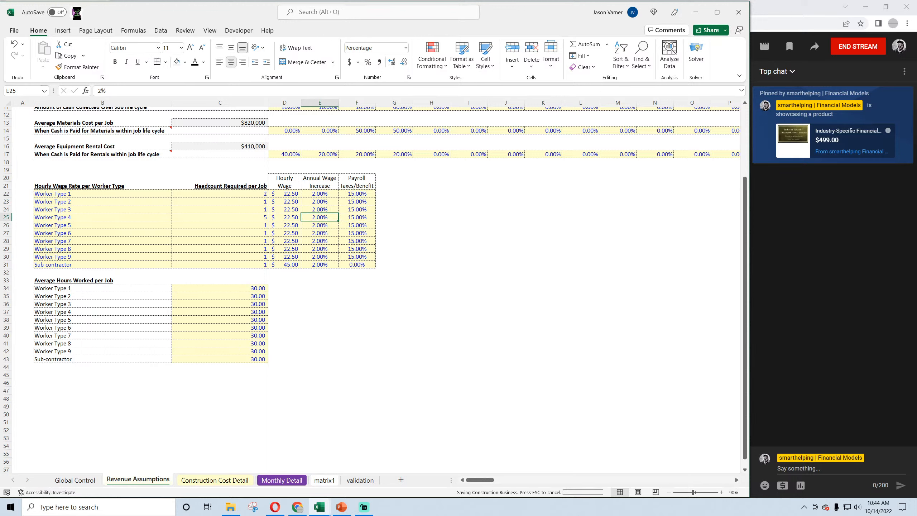
Center the headcount values in C22:C31 and the Headcount Required per Job heading in C21, and save the workbook
{"action": "left_click_drag", "start_coordinate": [242, 195], "coordinate": [241, 265]}
{"action": "left_click", "coordinate": [231, 63]}
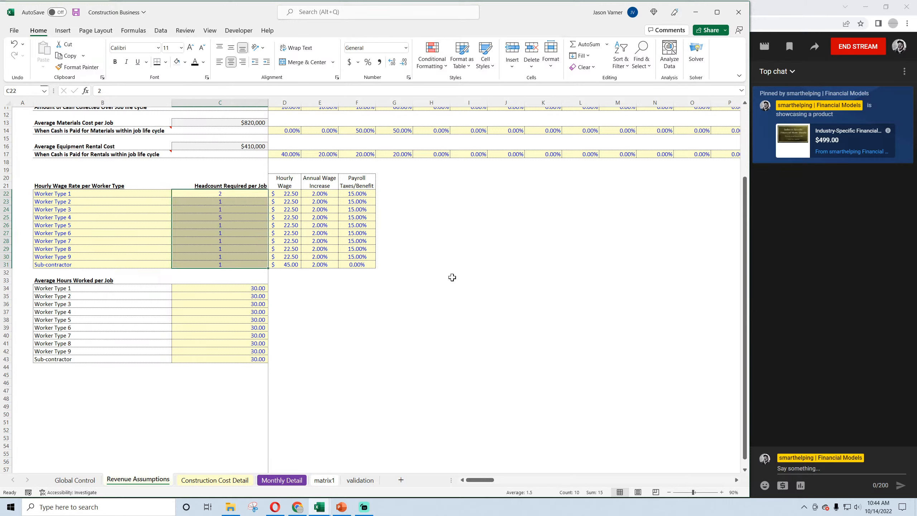
{"action": "left_click", "coordinate": [450, 276]}
{"action": "left_click", "coordinate": [253, 185]}
{"action": "left_click", "coordinate": [230, 61]}
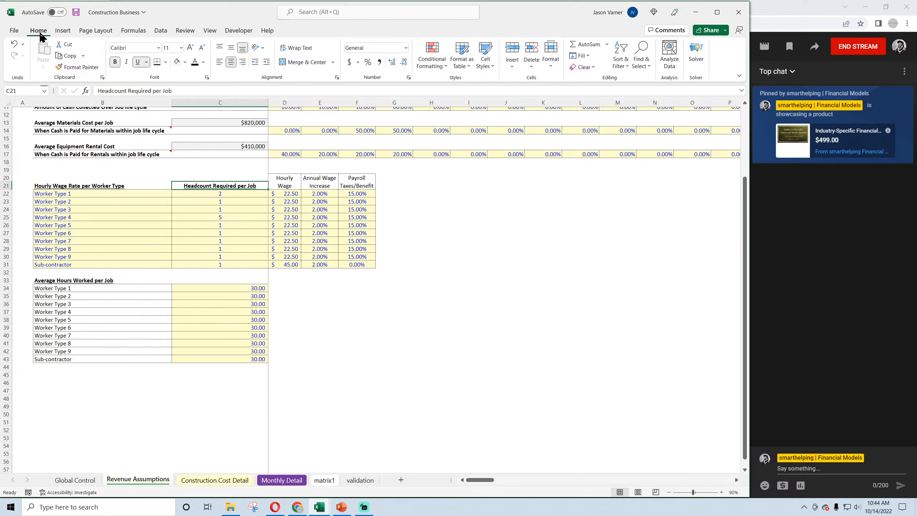
{"action": "left_click", "coordinate": [76, 12]}
Review the worker types, headcount required per job and hourly wages in B22:D31
{"action": "scroll", "coordinate": [204, 297], "scroll_direction": "up", "scroll_amount": 3}
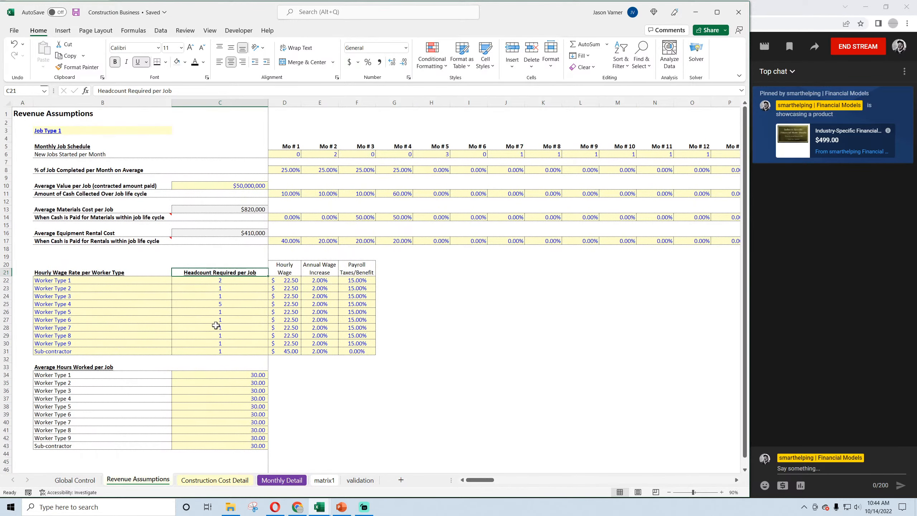
{"action": "scroll", "coordinate": [215, 325], "scroll_direction": "down", "scroll_amount": 3}
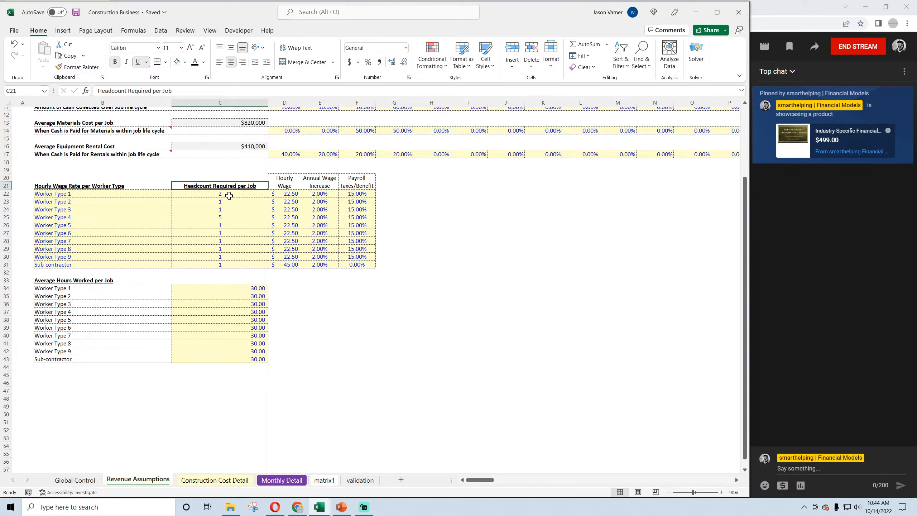
{"action": "left_click_drag", "start_coordinate": [229, 196], "coordinate": [117, 264]}
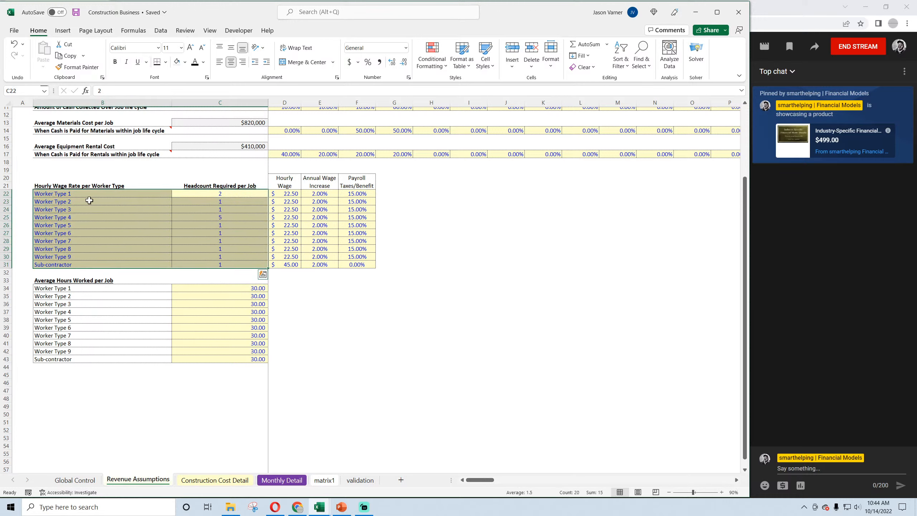
{"action": "left_click_drag", "start_coordinate": [89, 194], "coordinate": [90, 265]}
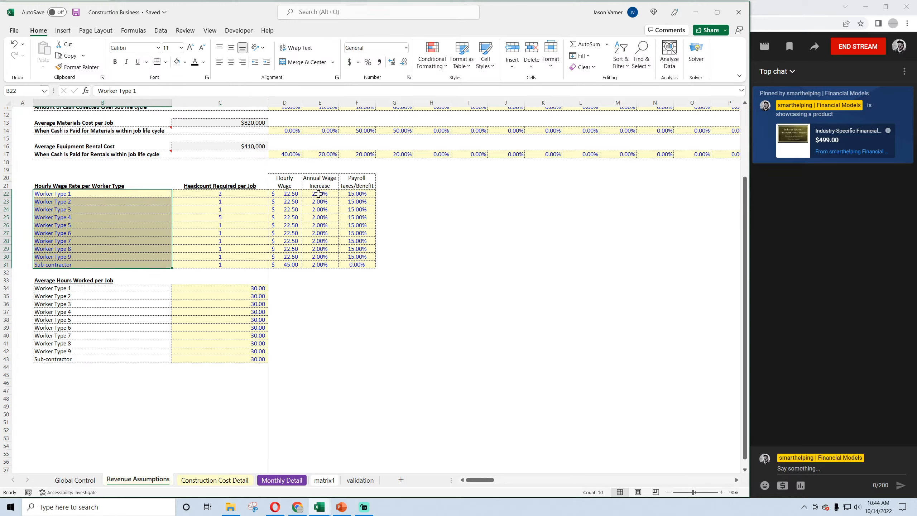
{"action": "left_click_drag", "start_coordinate": [285, 193], "coordinate": [156, 264]}
Review the new jobs started in D6:E6 and the monthly job completion percentages in D8:G8, and save the workbook
{"action": "scroll", "coordinate": [202, 276], "scroll_direction": "up", "scroll_amount": 4}
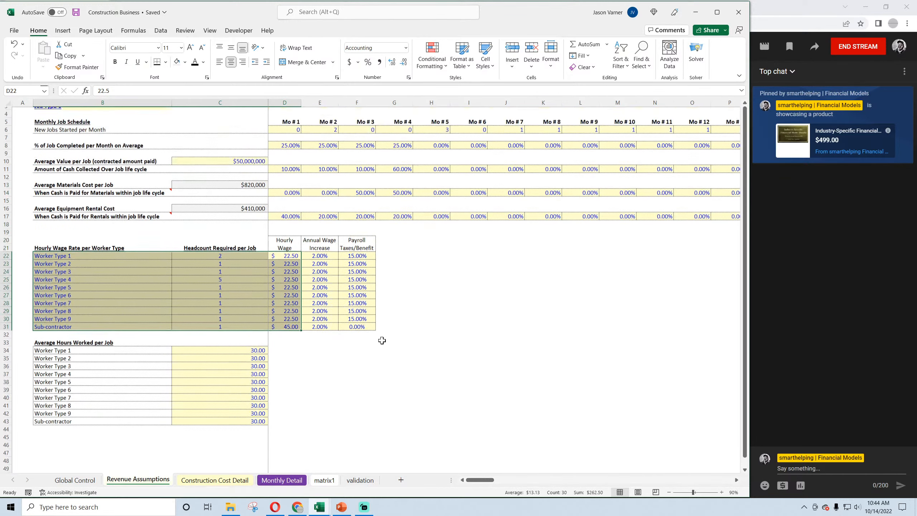
{"action": "left_click", "coordinate": [291, 153]}
{"action": "left_click", "coordinate": [320, 154]}
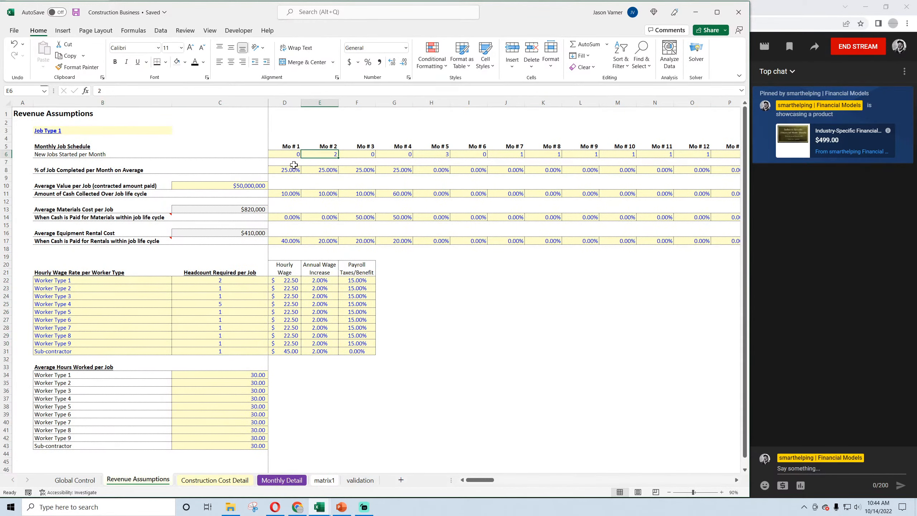
{"action": "left_click_drag", "start_coordinate": [288, 168], "coordinate": [391, 167]}
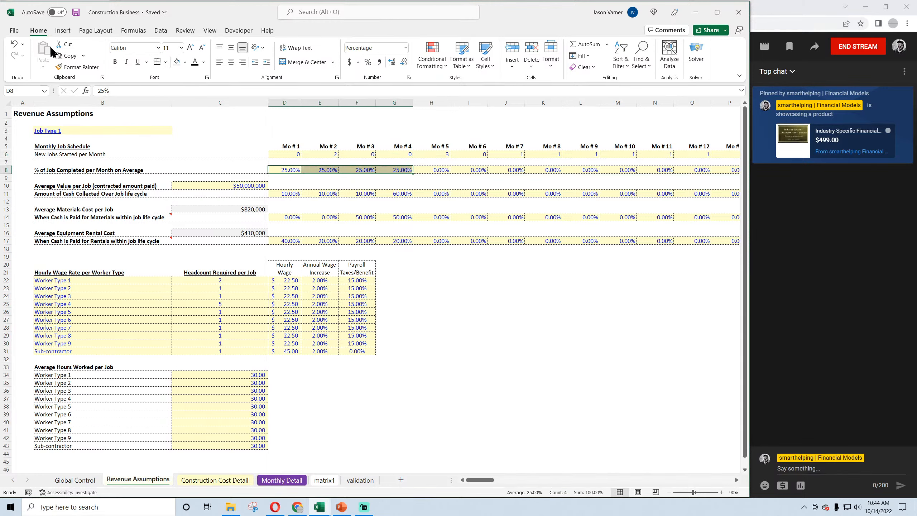
{"action": "left_click", "coordinate": [76, 12]}
{"action": "scroll", "coordinate": [343, 358], "scroll_direction": "down", "scroll_amount": 3}
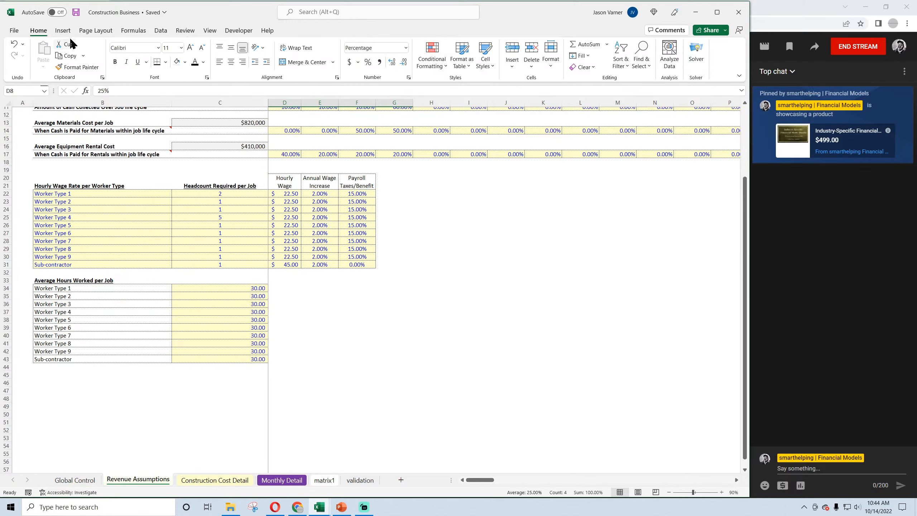
{"action": "left_click", "coordinate": [76, 12]}
Examine the headcount required per job for the individual worker types in column C
{"action": "left_click", "coordinate": [354, 320]}
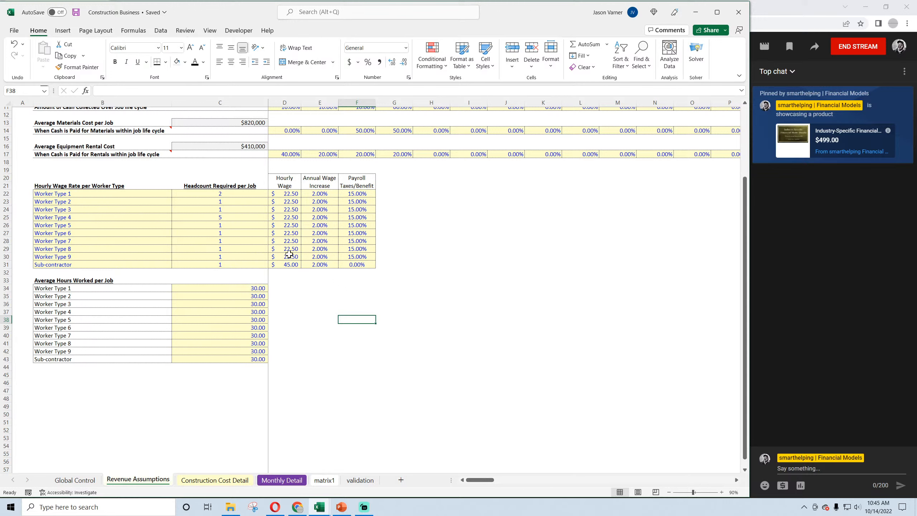
{"action": "left_click", "coordinate": [228, 195]}
{"action": "left_click", "coordinate": [227, 208]}
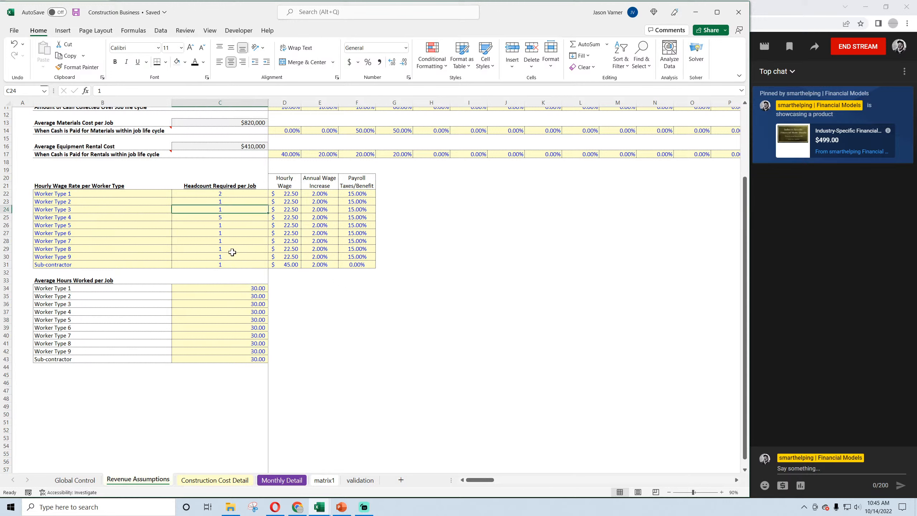
{"action": "left_click", "coordinate": [232, 252]}
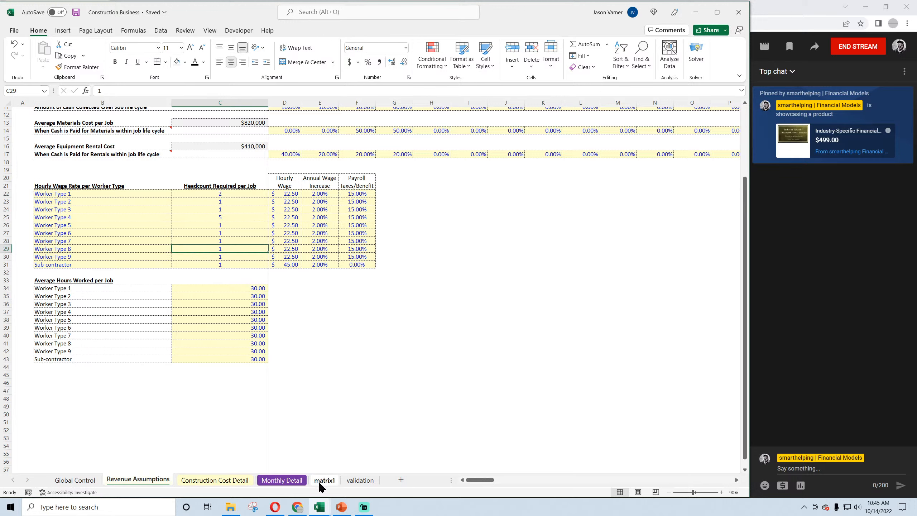
{"action": "left_click", "coordinate": [236, 201]}
{"action": "left_click", "coordinate": [234, 237]}
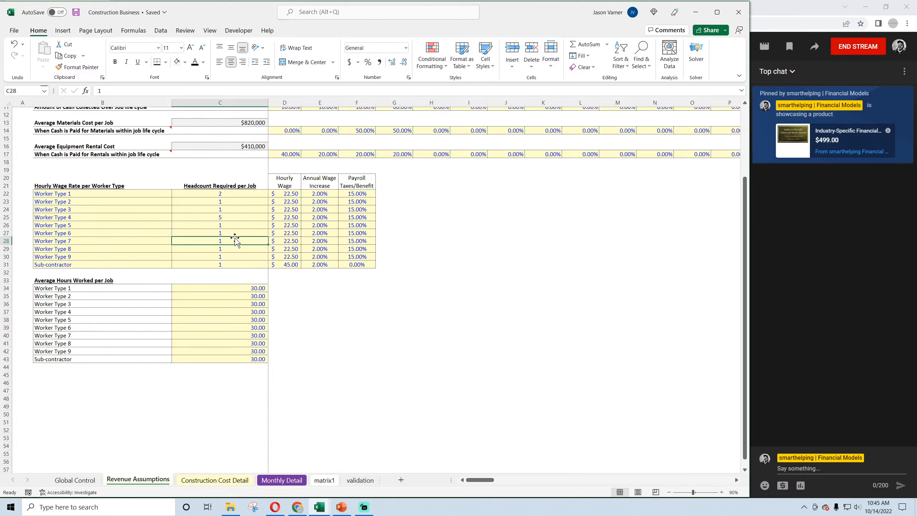
Examine the hourly wages of the worker types and the sub-contractor in D22:D31
{"action": "left_click", "coordinate": [289, 195]}
{"action": "left_click", "coordinate": [289, 210]}
{"action": "left_click", "coordinate": [291, 240]}
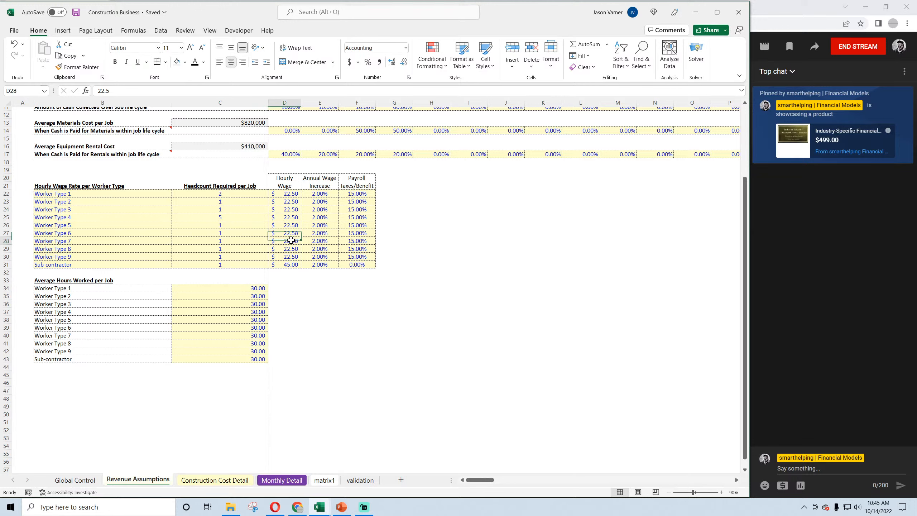
{"action": "left_click", "coordinate": [294, 263]}
{"action": "left_click", "coordinate": [291, 257]}
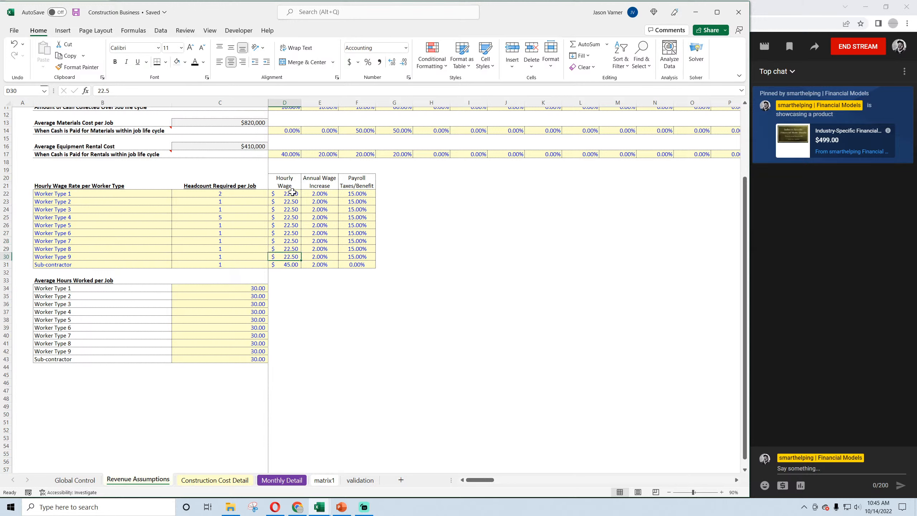
{"action": "left_click_drag", "start_coordinate": [292, 193], "coordinate": [289, 257]}
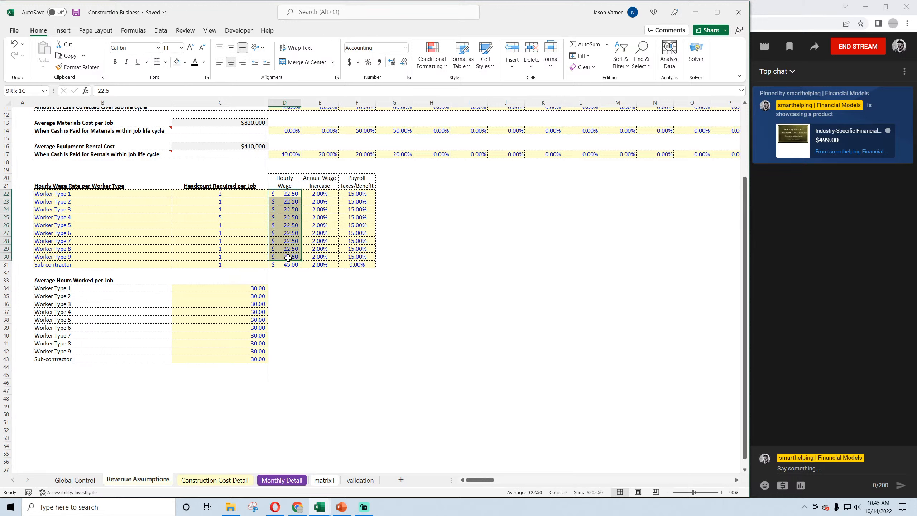
{"action": "left_click", "coordinate": [287, 195]}
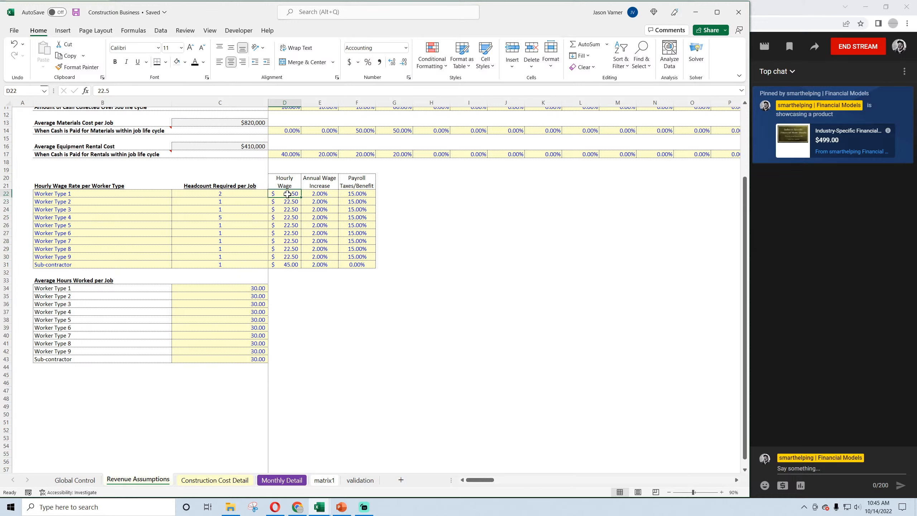
{"action": "left_click_drag", "start_coordinate": [450, 194], "coordinate": [464, 242]}
{"action": "left_click_drag", "start_coordinate": [447, 194], "coordinate": [448, 234]}
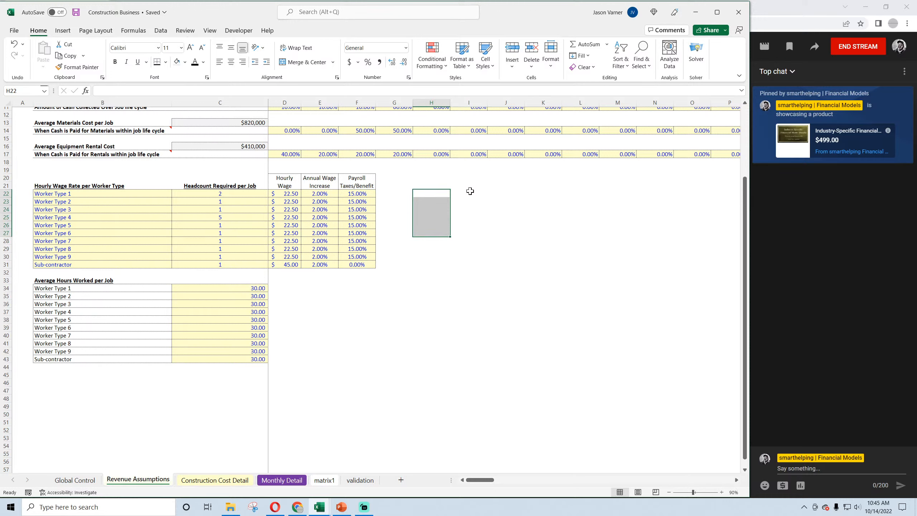
{"action": "left_click_drag", "start_coordinate": [515, 194], "coordinate": [519, 226]}
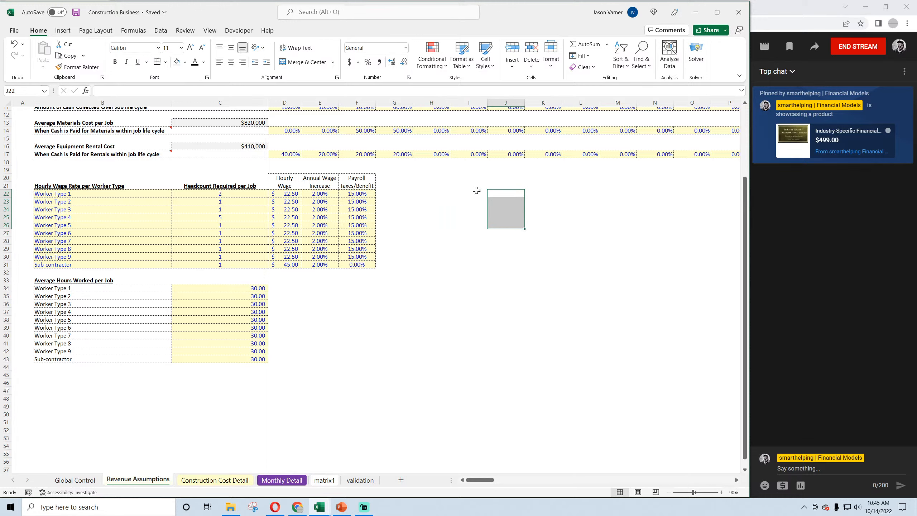
{"action": "left_click_drag", "start_coordinate": [476, 190], "coordinate": [487, 224]}
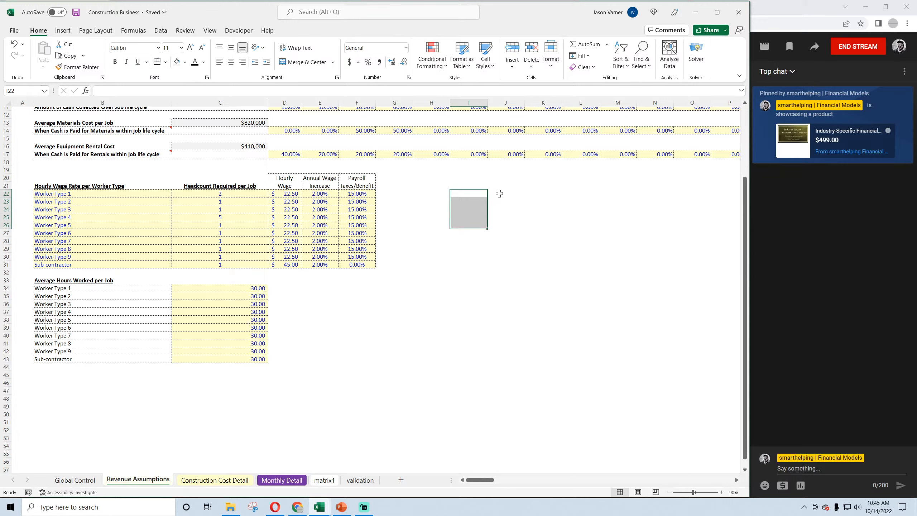
{"action": "left_click_drag", "start_coordinate": [497, 192], "coordinate": [505, 208]}
{"action": "left_click", "coordinate": [467, 197]}
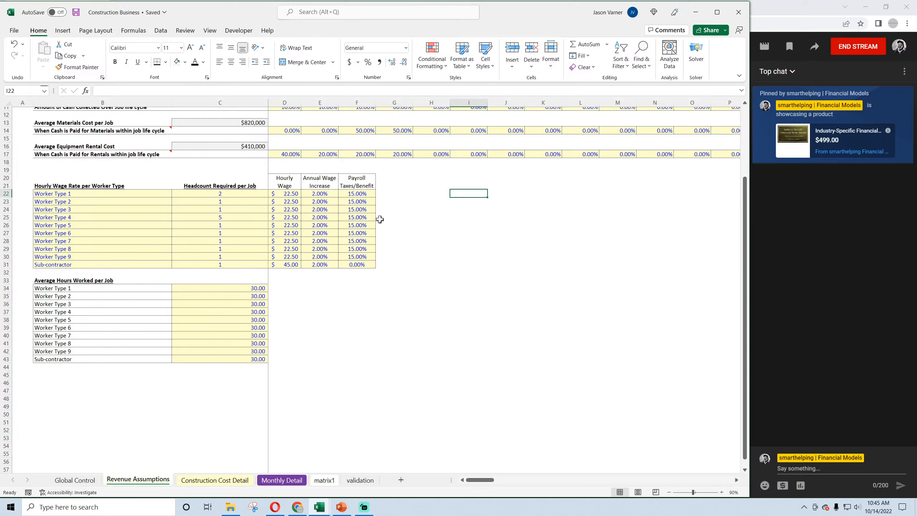
Save the workbook and select the empty cell H22 beside the wage table
{"action": "left_click", "coordinate": [76, 12]}
{"action": "left_click", "coordinate": [76, 12]}
{"action": "left_click", "coordinate": [453, 230]}
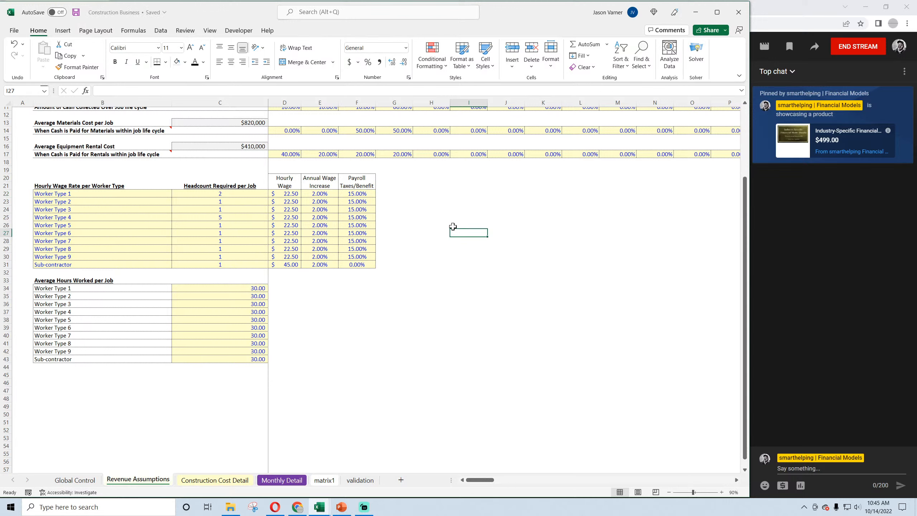
{"action": "left_click", "coordinate": [435, 193]}
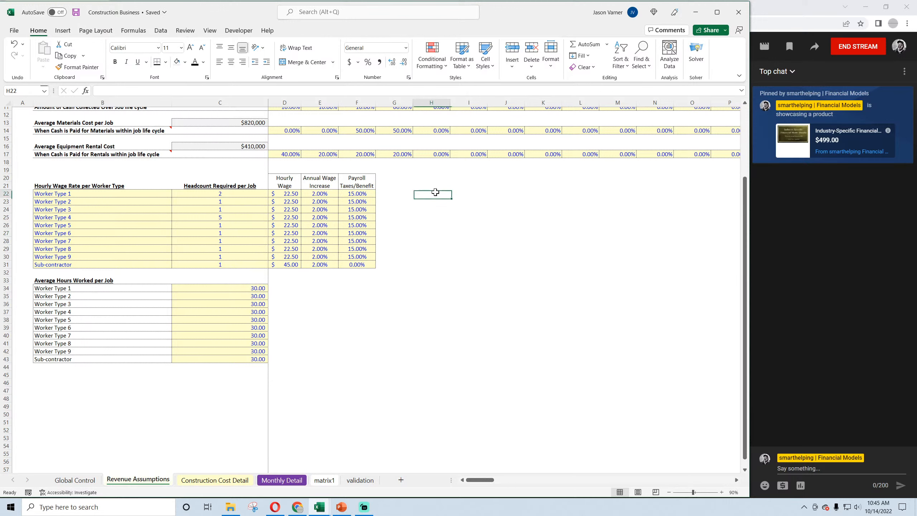
Enter the labels "Average Overtime Hours per Year" in H22 and "Average Regular Hours per Year" in H23
{"action": "type", "text": "A "}
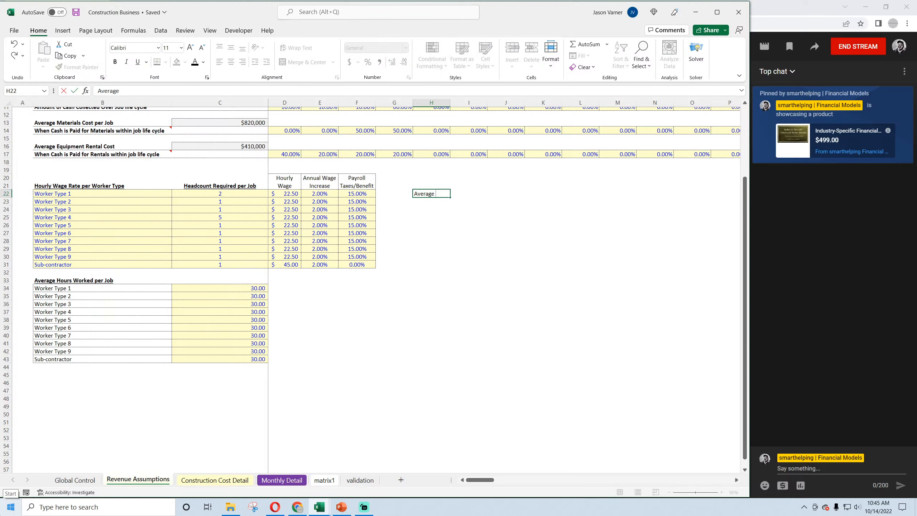
{"action": "type", "text": "verage Overtime Hours per Y"}
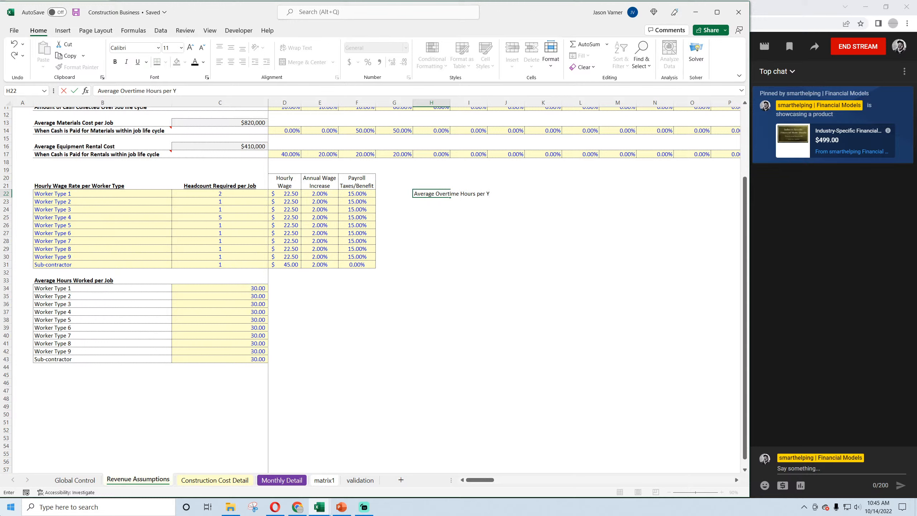
{"action": "type", "text": "ear"}
{"action": "key", "text": "Return"}
{"action": "type", "text": "Average"}
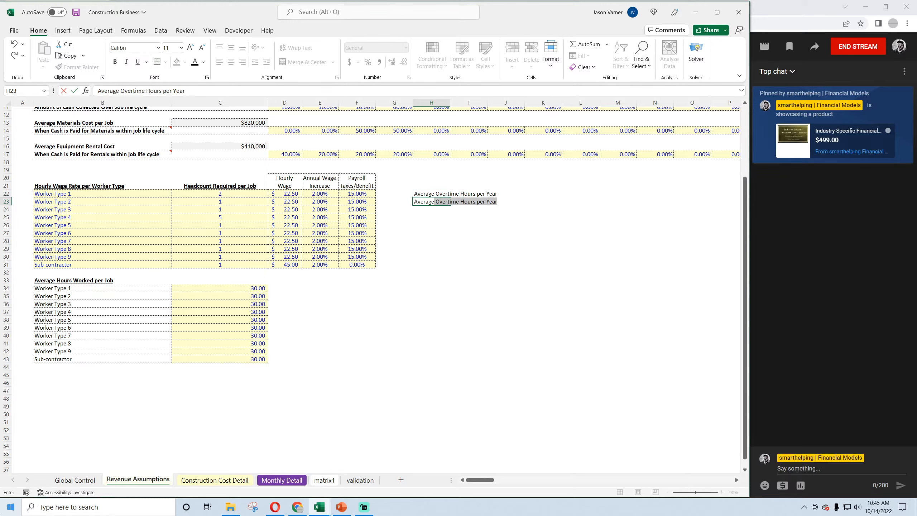
{"action": "type", "text": " Regular Ho"}
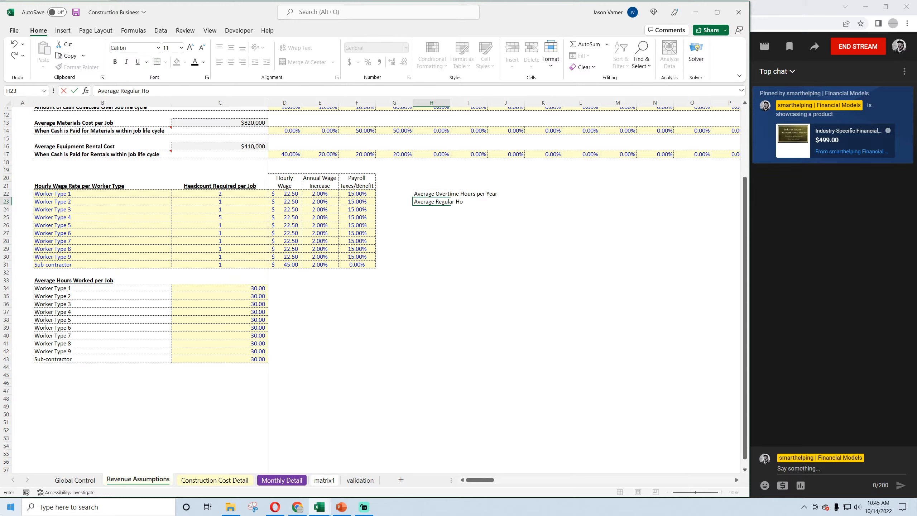
{"action": "type", "text": "urs per Year"}
{"action": "key", "text": "Return"}
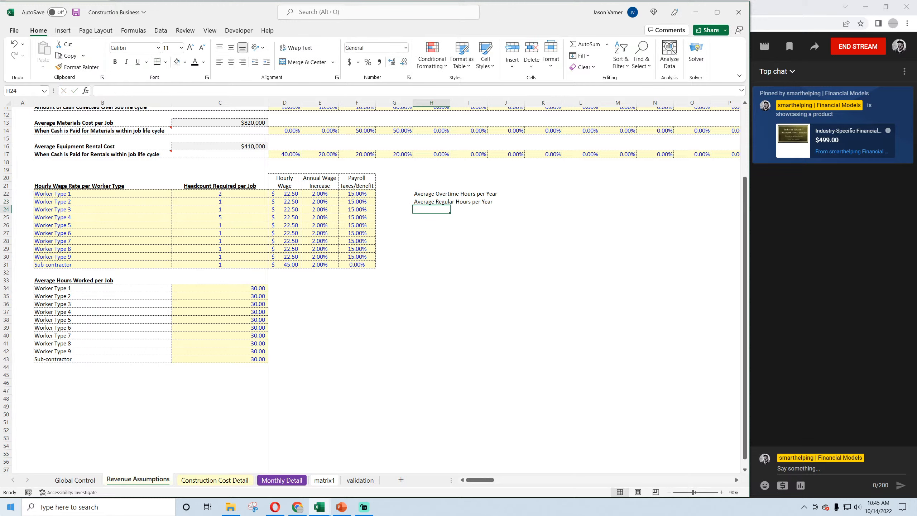
Move the two hours labels from H22:H23 to I22:I23 and right-align them
{"action": "key", "text": "Up"}
{"action": "key", "text": "Up"}
{"action": "key", "text": "Right"}
{"action": "key", "text": "Right"}
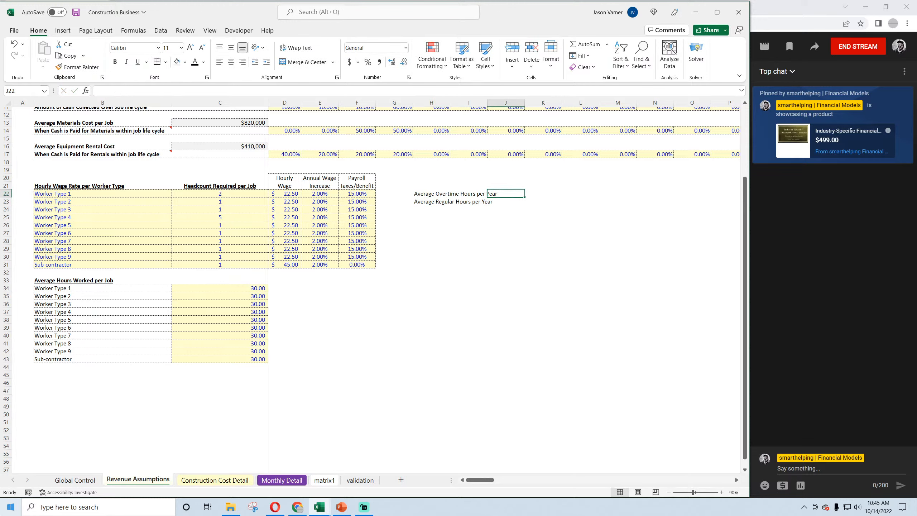
{"action": "left_click_drag", "start_coordinate": [433, 195], "coordinate": [488, 201]}
{"action": "left_click", "coordinate": [242, 61]}
Add a "Rate" header in J21 and copy Worker Type 1's hourly wage into J22:J23
{"action": "left_click", "coordinate": [507, 185]}
{"action": "type", "text": "R"}
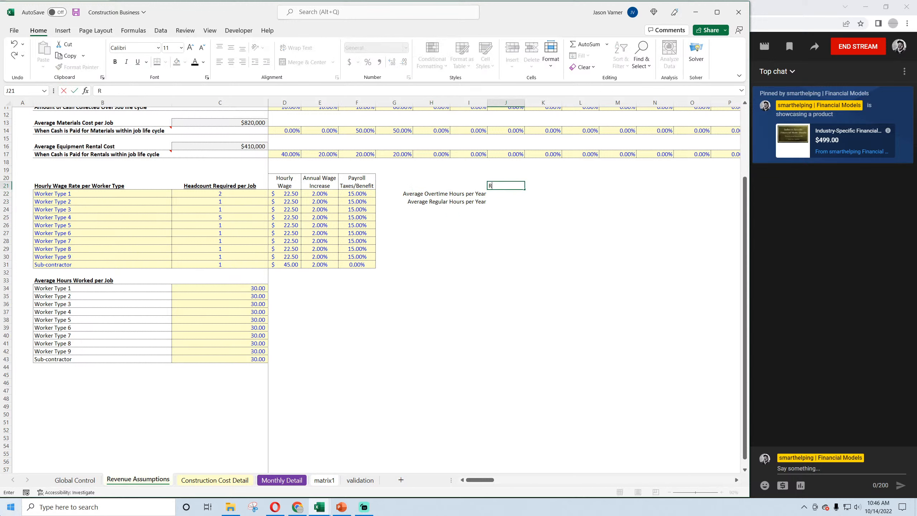
{"action": "type", "text": "ate"}
{"action": "key", "text": "Return"}
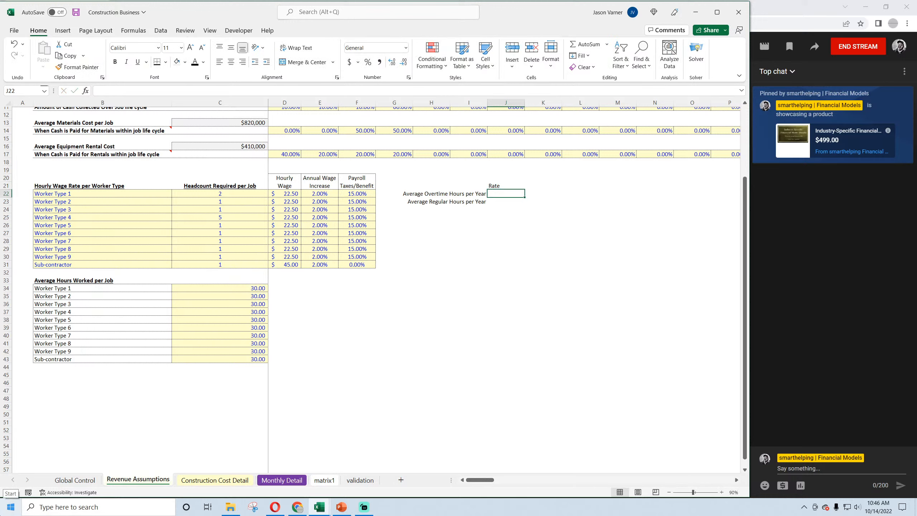
{"action": "left_click", "coordinate": [279, 194]}
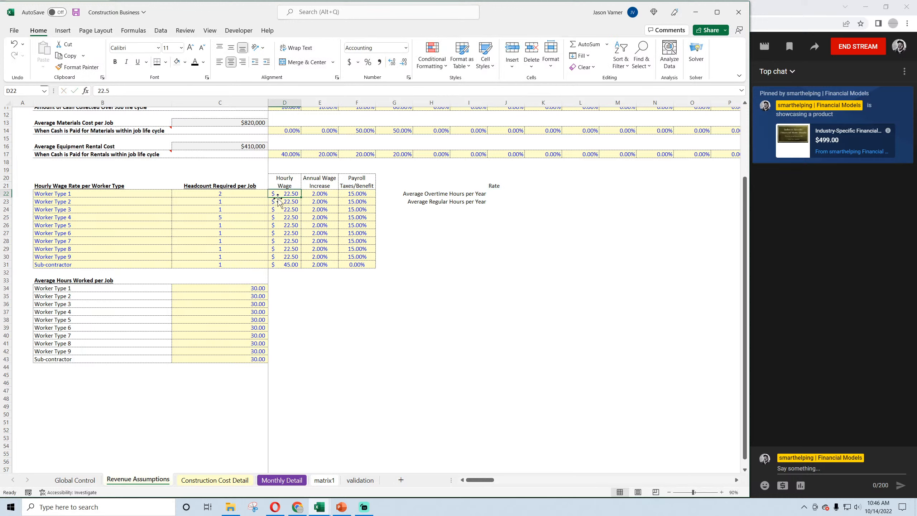
{"action": "key", "text": "ctrl+c"}
{"action": "left_click", "coordinate": [504, 195]}
{"action": "key", "text": "ctrl+v"}
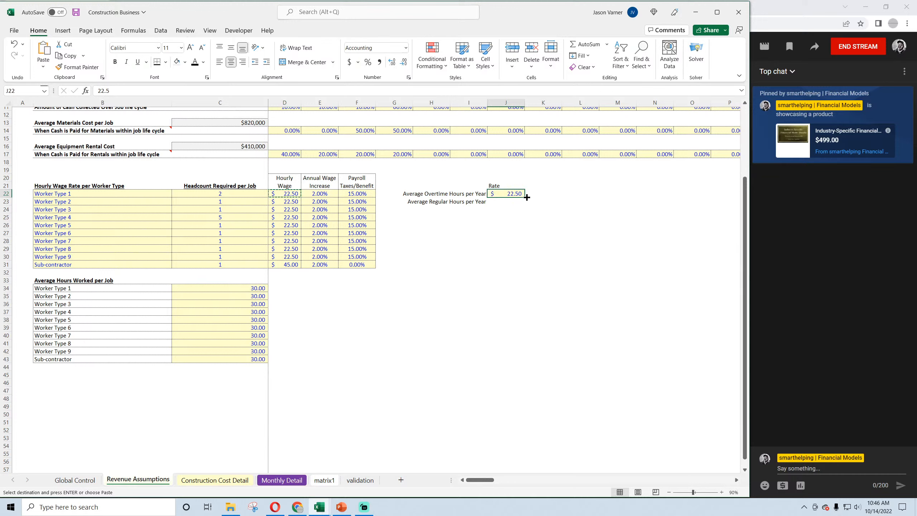
{"action": "left_click_drag", "start_coordinate": [524, 198], "coordinate": [524, 210]}
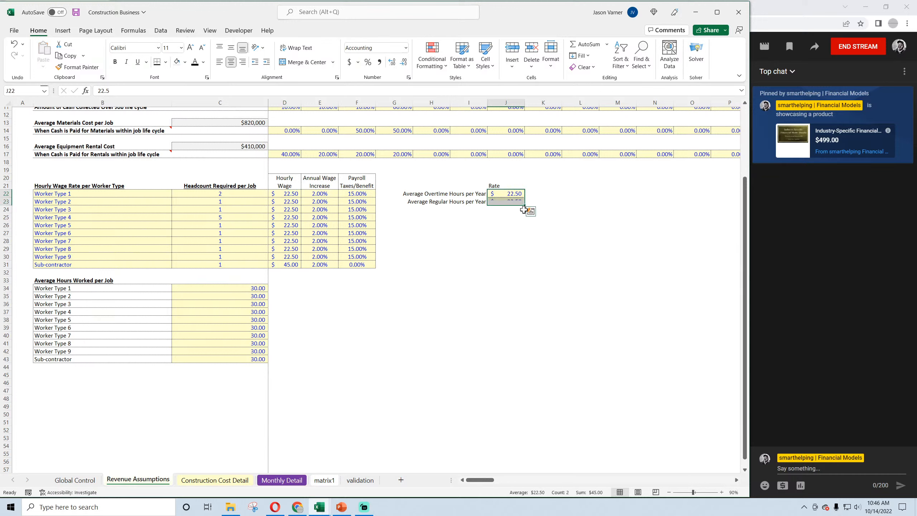
Move the overtime and regular hours labels to H21 and I21 as headers, formatted at size 8, wrapped and centred
{"action": "left_click", "coordinate": [448, 202]}
{"action": "left_click", "coordinate": [485, 195]}
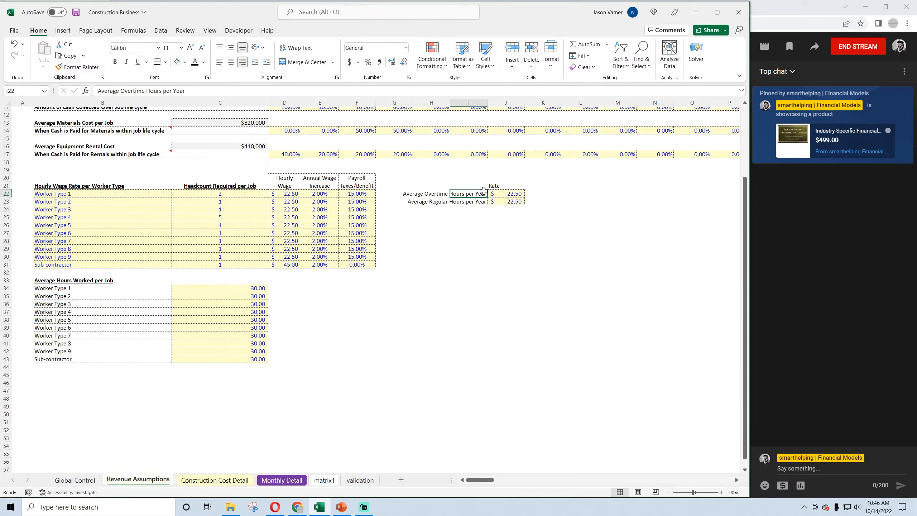
{"action": "left_click_drag", "start_coordinate": [484, 189], "coordinate": [427, 186]}
{"action": "left_click", "coordinate": [465, 200]}
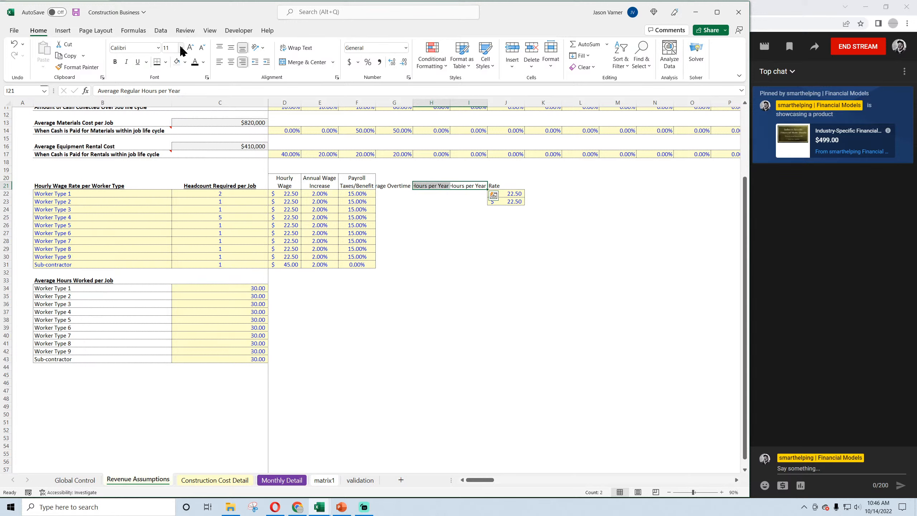
{"action": "left_click", "coordinate": [181, 48]}
{"action": "left_click", "coordinate": [172, 58]}
{"action": "left_click", "coordinate": [291, 50]}
{"action": "left_click", "coordinate": [231, 61]}
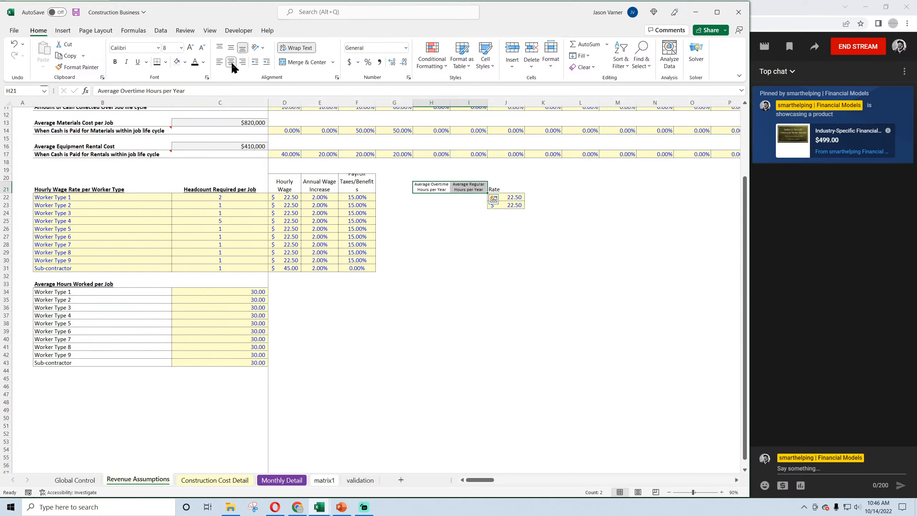
Rename the header in J21 to "Reg. Rate"
{"action": "left_click", "coordinate": [519, 290]}
{"action": "left_click", "coordinate": [509, 197]}
{"action": "mouse_move", "coordinate": [505, 201]}
{"action": "left_mouse_down"}
{"action": "mouse_move", "coordinate": [444, 201]}
{"action": "mouse_move", "coordinate": [500, 201]}
{"action": "left_mouse_up"}
{"action": "left_click", "coordinate": [506, 189]}
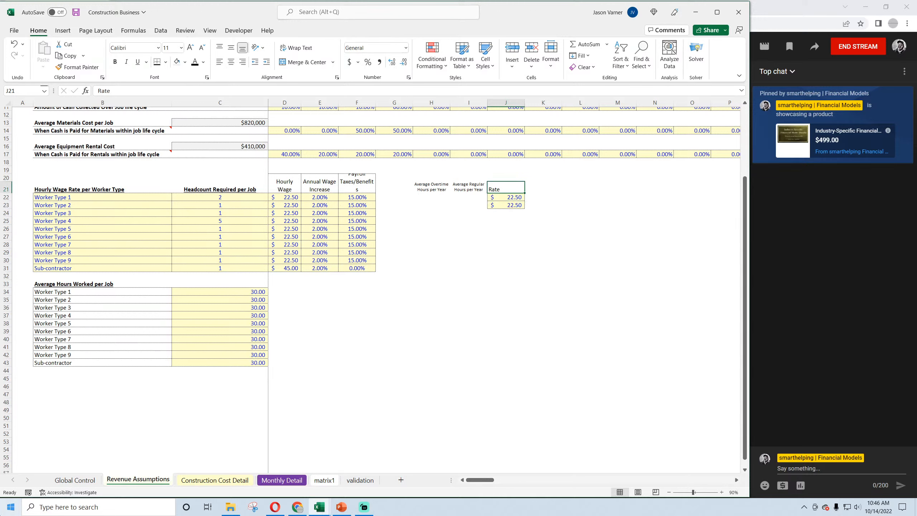
{"action": "type", "text": "Reg."}
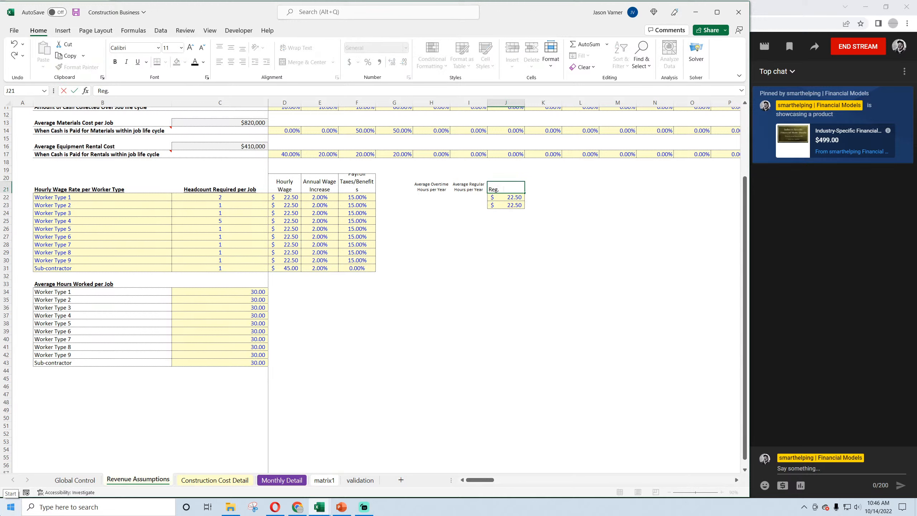
{"action": "type", "text": " Rate"}
{"action": "key", "text": "Return"}
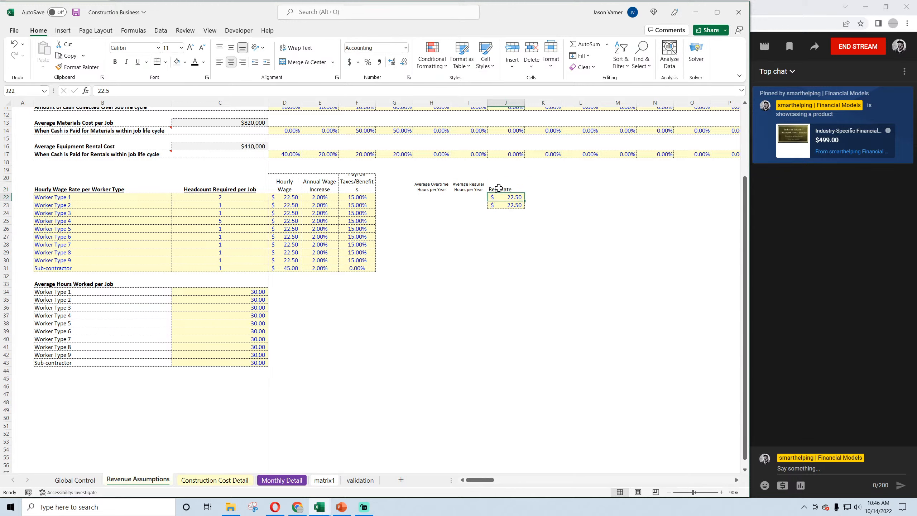
Copy the Reg. Rate column with its values into column K and rename the new header "Overtime Rate"
{"action": "left_click_drag", "start_coordinate": [499, 187], "coordinate": [553, 208]}
{"action": "left_click", "coordinate": [543, 189]}
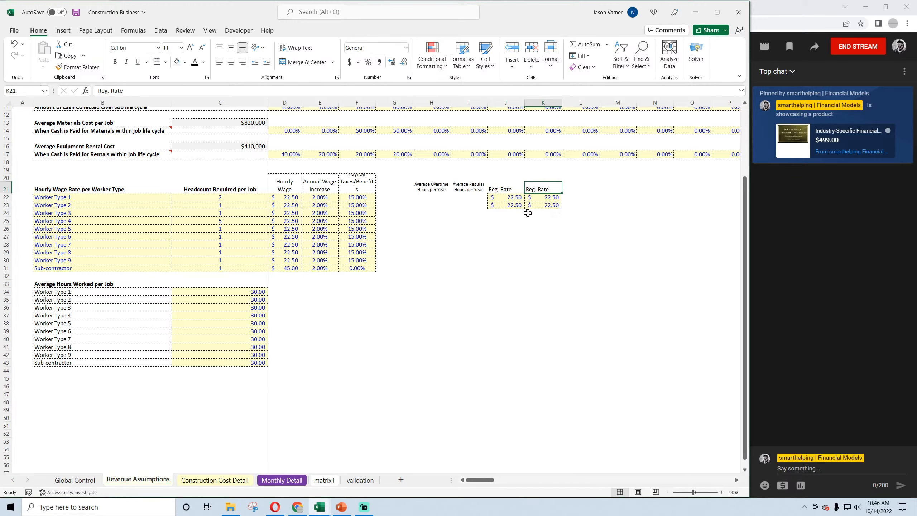
{"action": "type", "text": "Overti"}
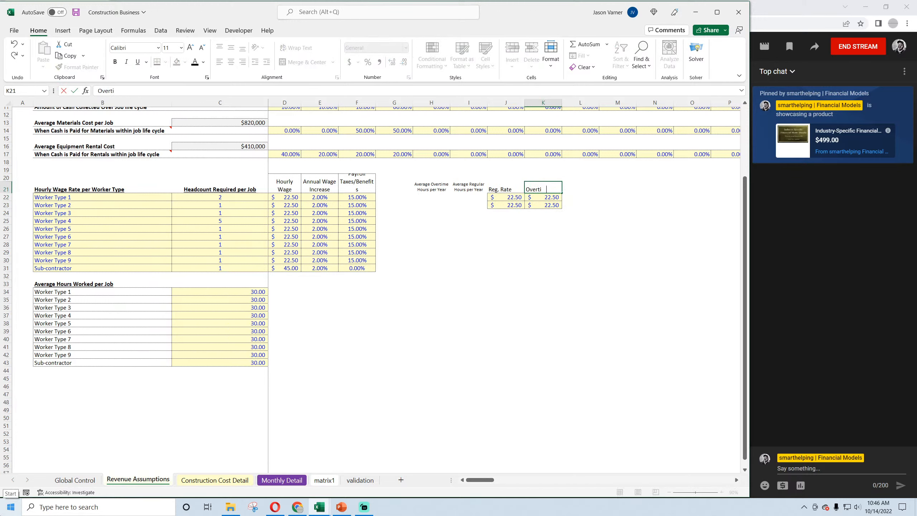
{"action": "type", "text": "me Rate"}
{"action": "key", "text": "Return"}
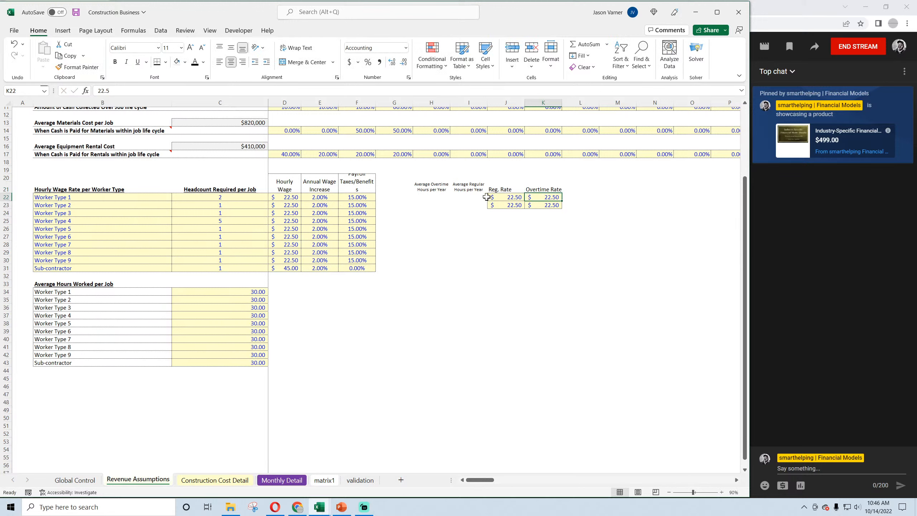
Centre the regular and overtime rate headers and values in J21:K23
{"action": "mouse_move", "coordinate": [507, 189]}
{"action": "left_mouse_down"}
{"action": "mouse_move", "coordinate": [533, 199]}
{"action": "mouse_move", "coordinate": [510, 189]}
{"action": "left_mouse_up"}
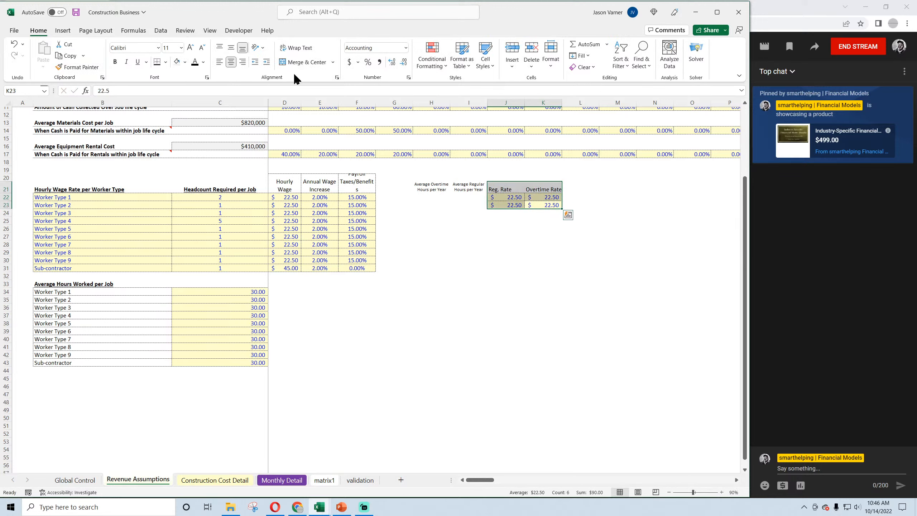
{"action": "left_click", "coordinate": [231, 62]}
{"action": "left_click", "coordinate": [523, 276]}
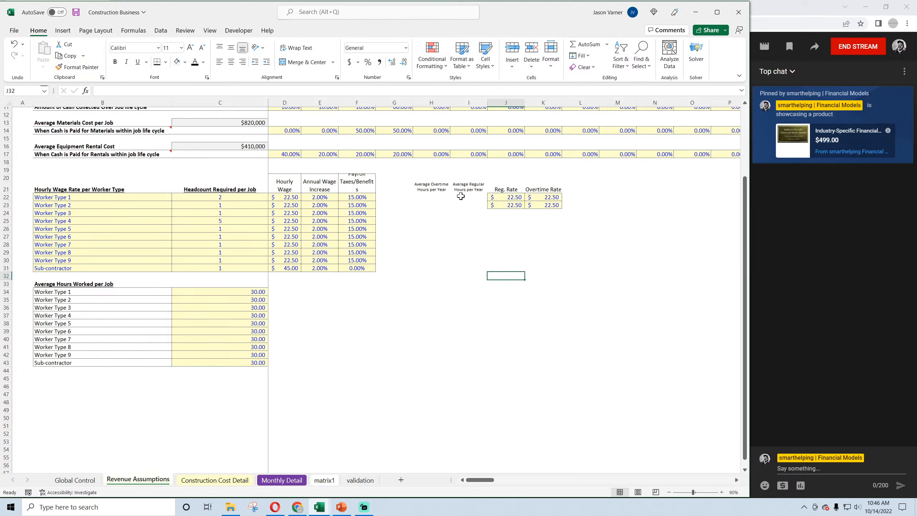
Apply all borders to the empty hours cells H22:I23
{"action": "left_click_drag", "start_coordinate": [429, 197], "coordinate": [470, 206]}
{"action": "left_click", "coordinate": [166, 62]}
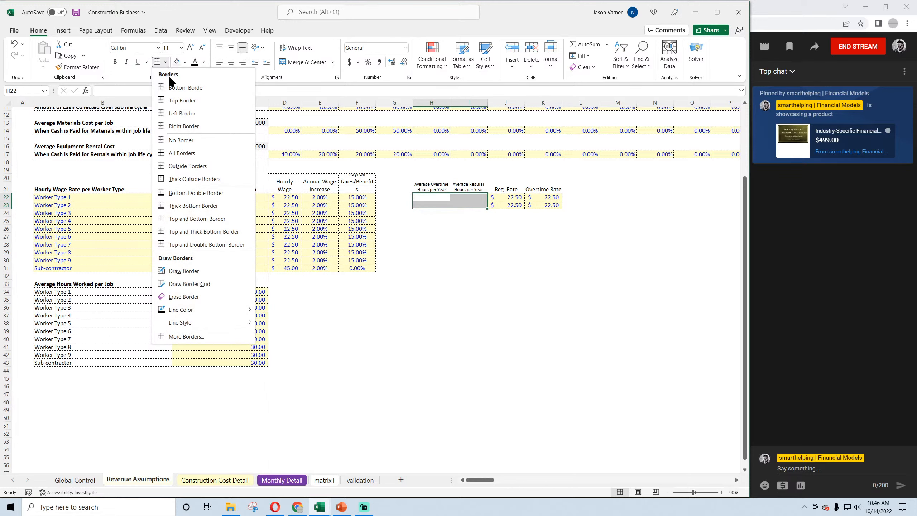
{"action": "left_click", "coordinate": [182, 153]}
{"action": "left_click", "coordinate": [166, 62]}
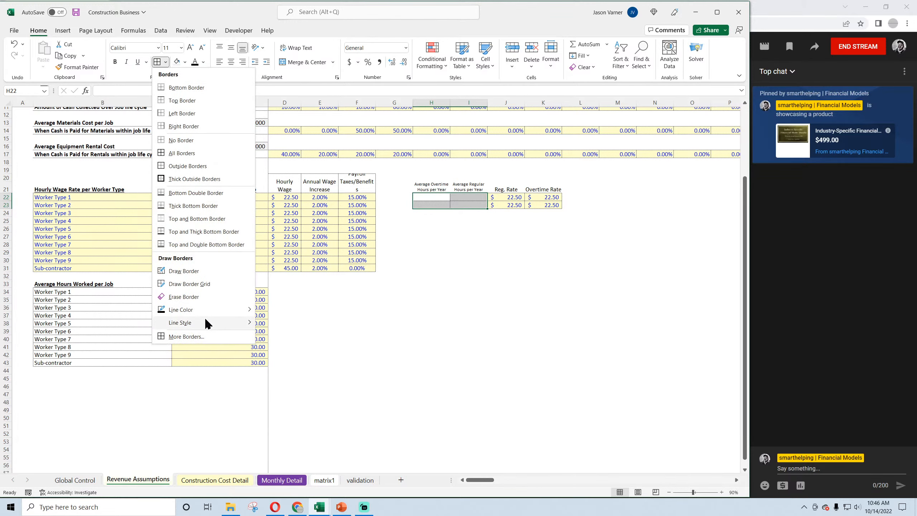
{"action": "mouse_move", "coordinate": [206, 322]}
{"action": "left_click", "coordinate": [504, 244]}
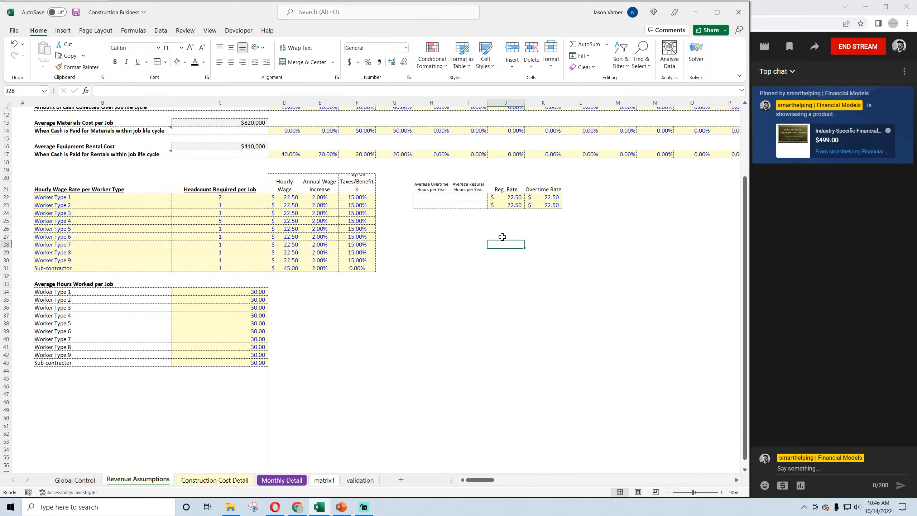
Format H22 as a number with 0 decimal places and a 1000 separator
{"action": "left_click", "coordinate": [430, 197]}
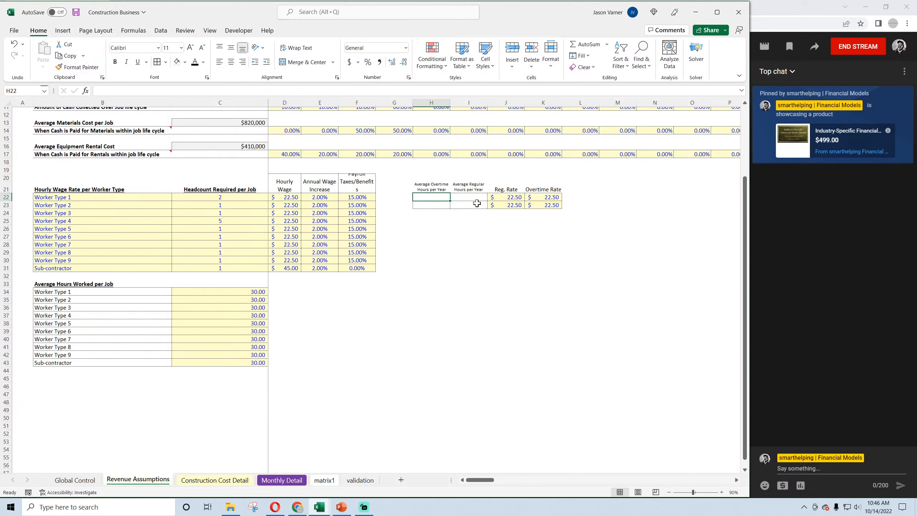
{"action": "left_click", "coordinate": [408, 77]}
{"action": "left_click", "coordinate": [431, 168]}
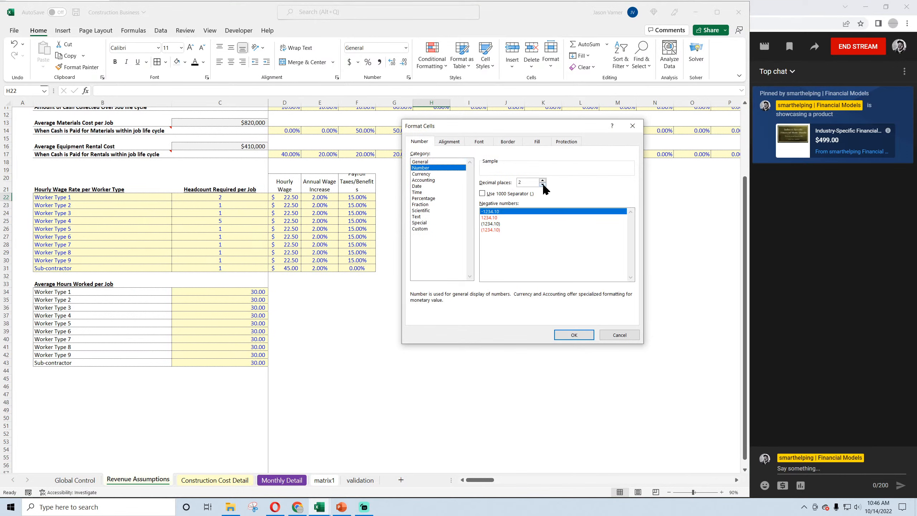
{"action": "left_click", "coordinate": [482, 193]}
{"action": "left_click", "coordinate": [542, 184]}
{"action": "left_click", "coordinate": [542, 184]}
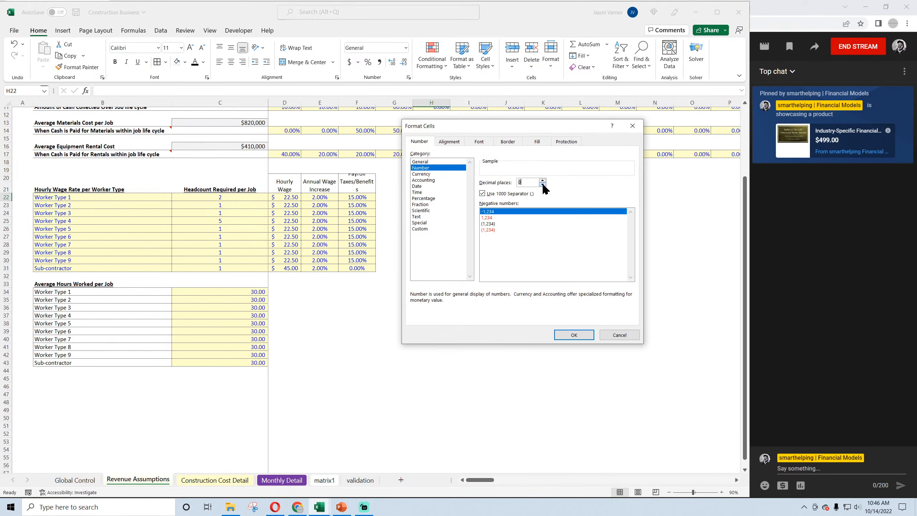
{"action": "left_click", "coordinate": [574, 335]}
Give H22 the light yellow input-cell fill and extend its formatting to I22
{"action": "left_click", "coordinate": [185, 62]}
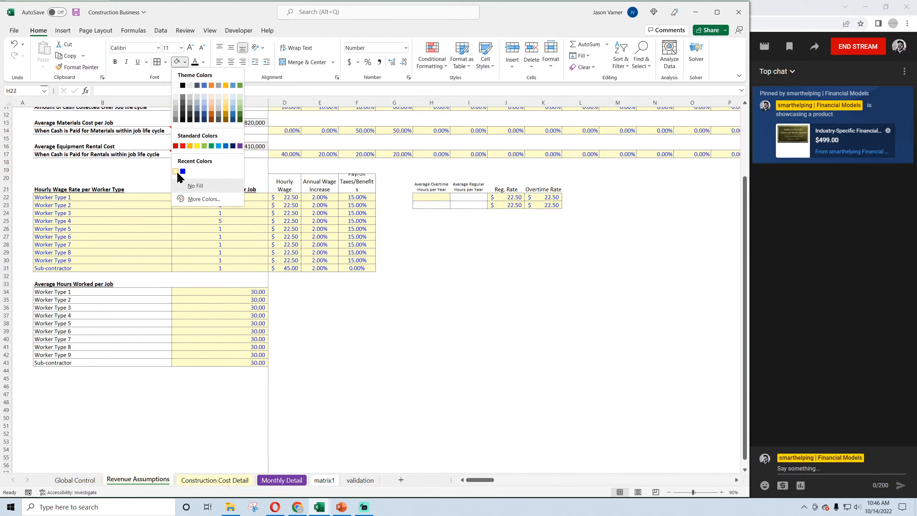
{"action": "left_click", "coordinate": [175, 171]}
{"action": "left_click", "coordinate": [185, 62]}
{"action": "left_click", "coordinate": [196, 185]}
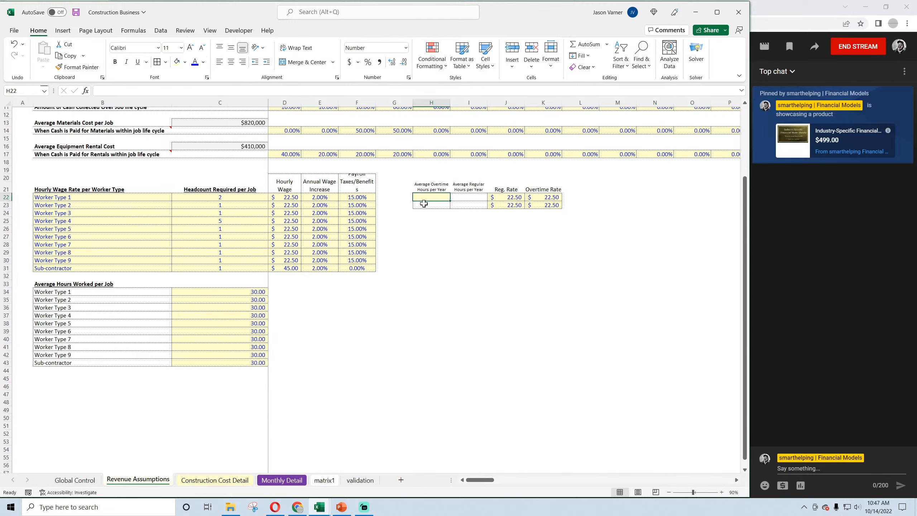
{"action": "left_click_drag", "start_coordinate": [450, 201], "coordinate": [485, 200]}
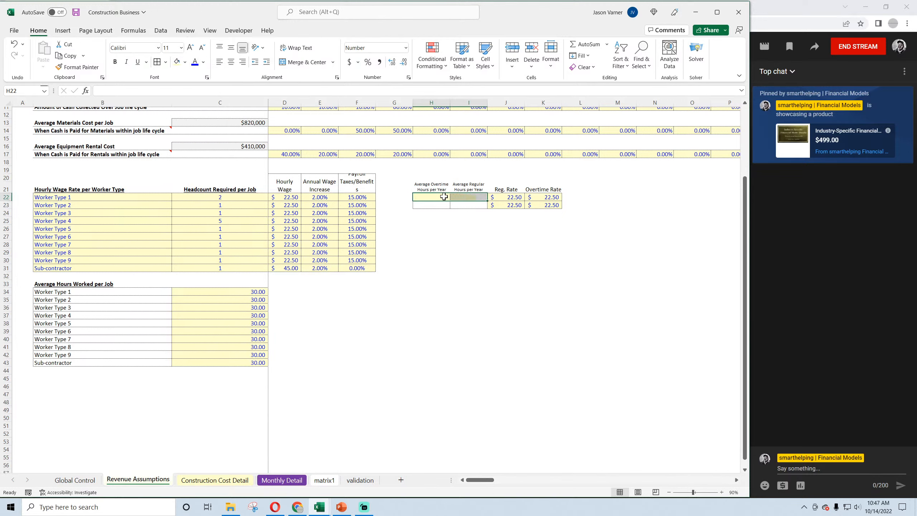
Enter 1600 in H22 and 300 in I22, and fill both down through row 32 with centred alignment
{"action": "left_click", "coordinate": [440, 199]}
{"action": "type", "text": "1600"}
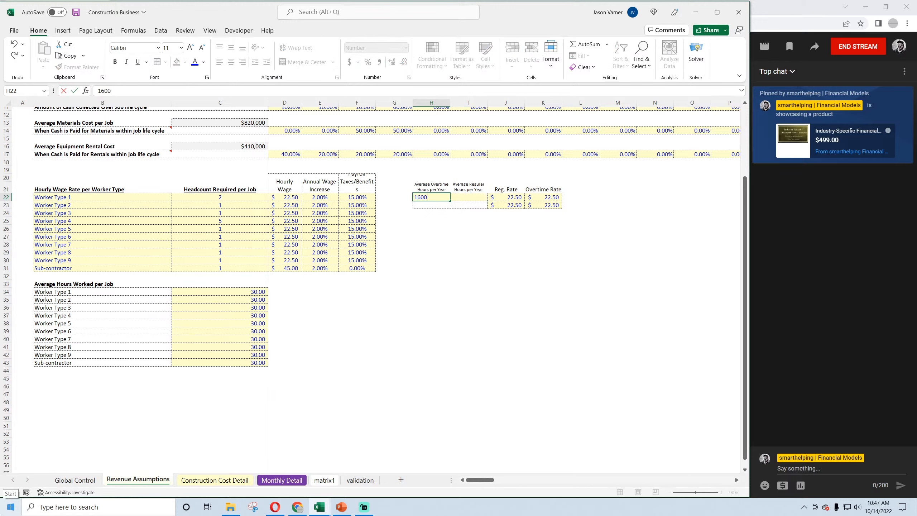
{"action": "key", "text": "Tab"}
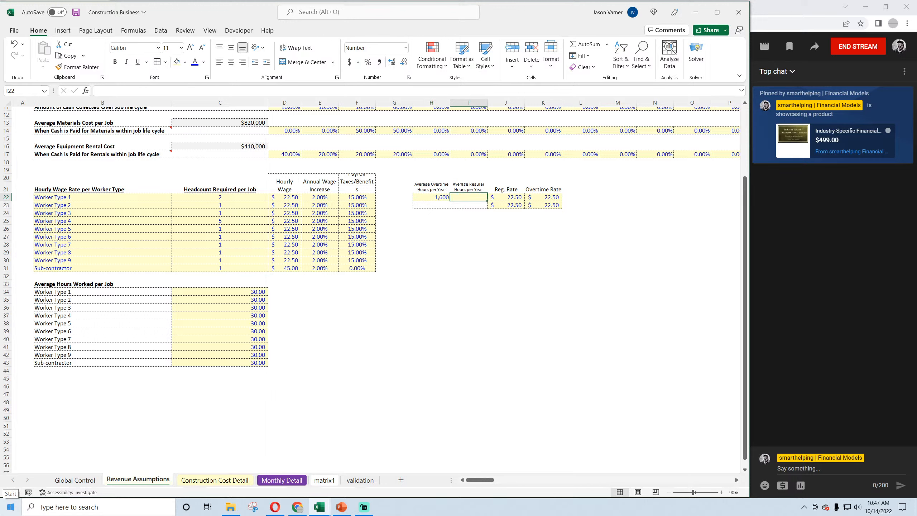
{"action": "type", "text": "300"}
{"action": "key", "text": "Return"}
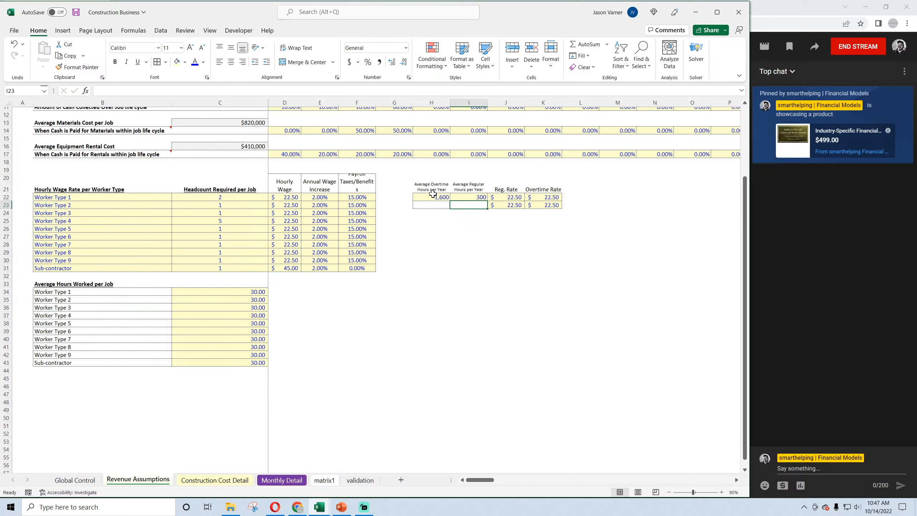
{"action": "left_click_drag", "start_coordinate": [432, 194], "coordinate": [490, 276]}
{"action": "left_click", "coordinate": [231, 62]}
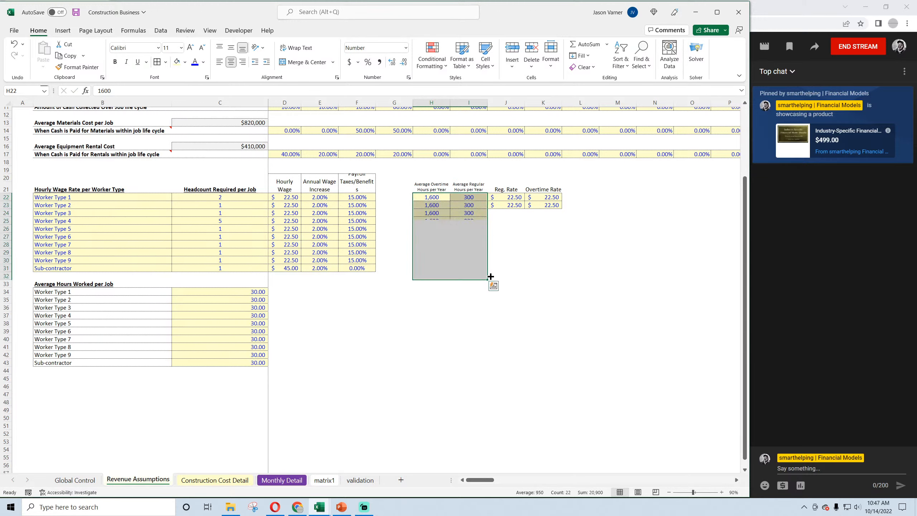
Set the overtime rate in K22 to 32 and fill the regular and overtime rates in J22:K22 down through row 32
{"action": "left_click_drag", "start_coordinate": [510, 200], "coordinate": [551, 205]}
{"action": "left_click", "coordinate": [517, 199]}
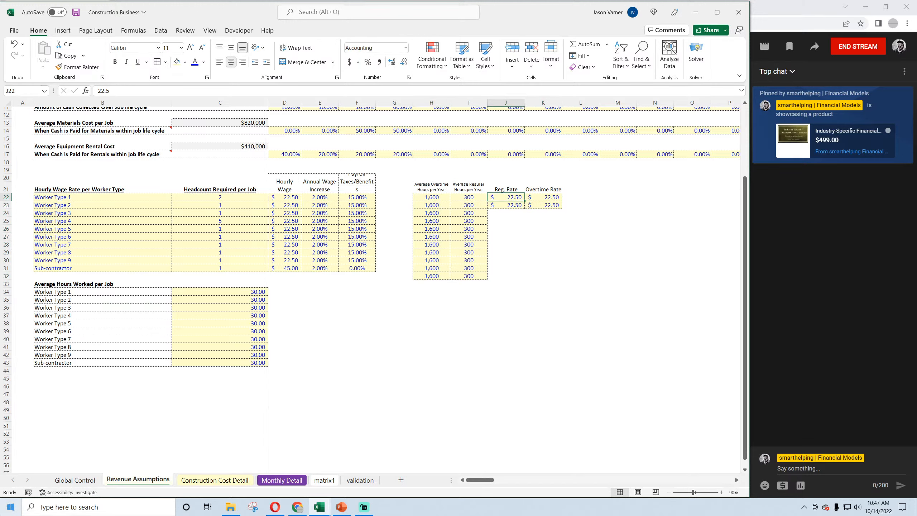
{"action": "key", "text": "Right"}
{"action": "type", "text": "32"}
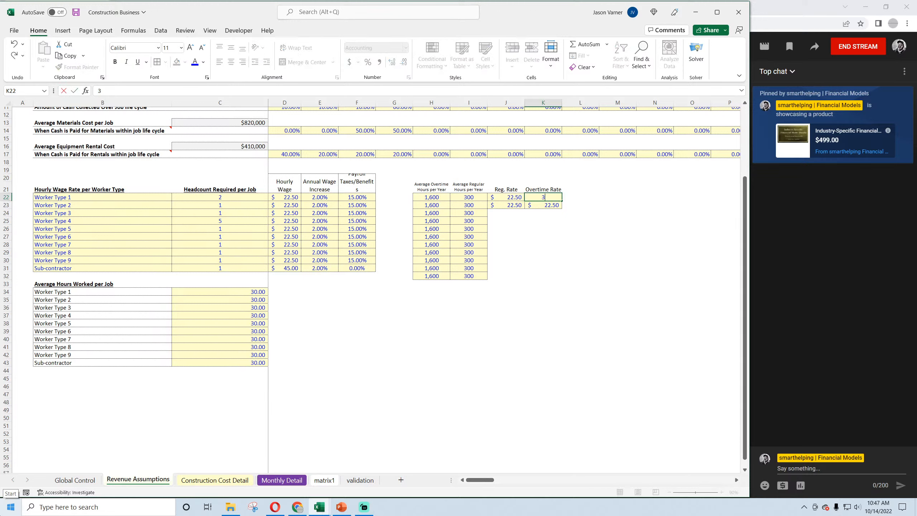
{"action": "key", "text": "Return"}
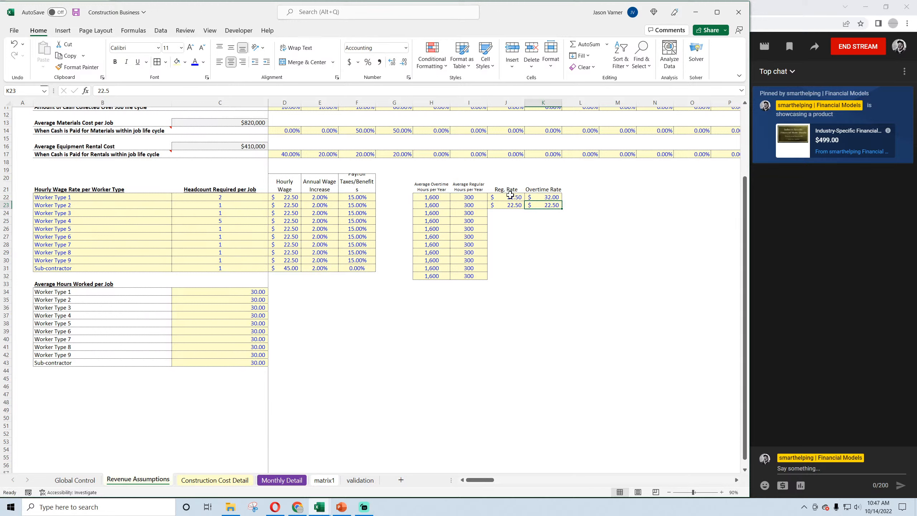
{"action": "left_click_drag", "start_coordinate": [510, 195], "coordinate": [550, 281]}
Retitle the hourly wage column Avg. Rate and enter =SUMPRODUCT(H22:I22,J22:K22)/SUM(H22:I22) in D22
{"action": "left_click", "coordinate": [285, 179]}
{"action": "type", "text": "Avg. Rate"}
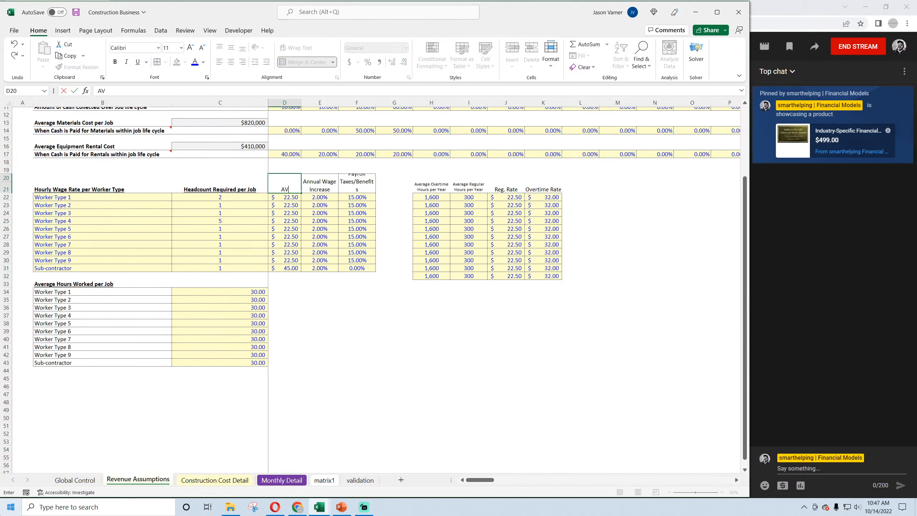
{"action": "type", "text": "="}
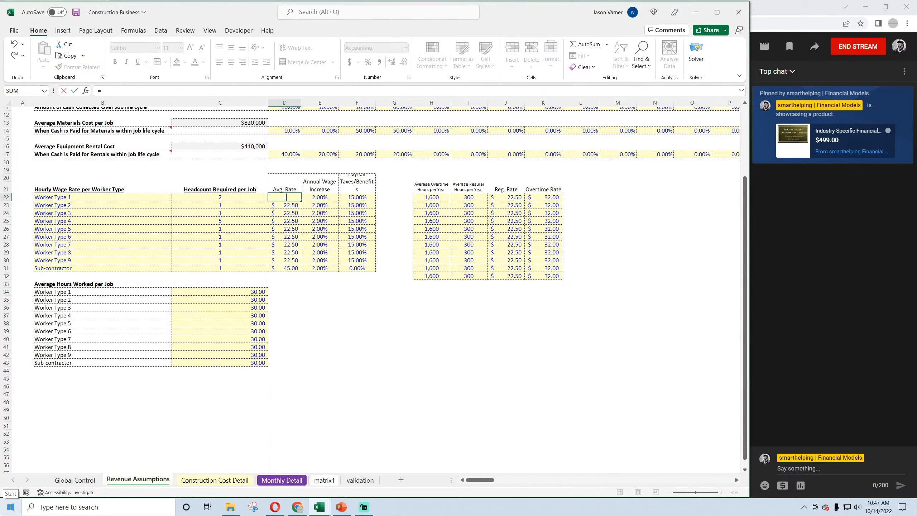
{"action": "type", "text": "sumpr"}
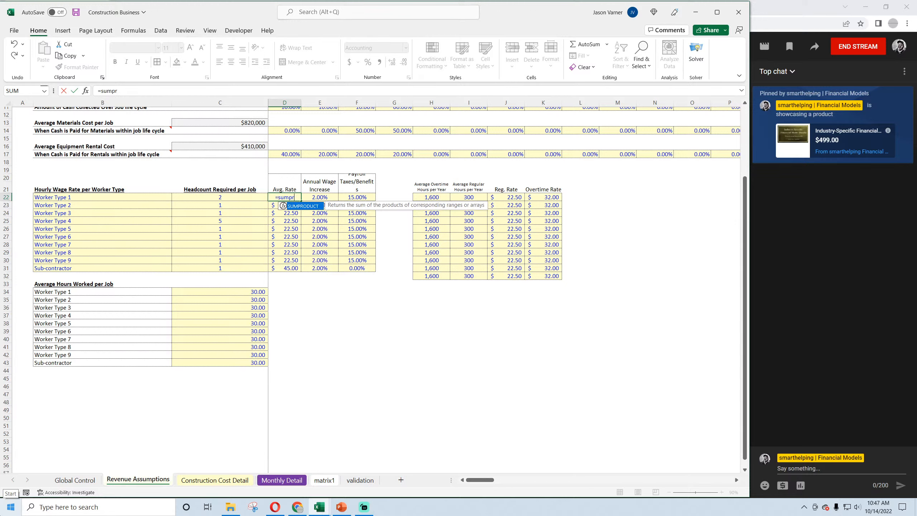
{"action": "type", "text": "d"}
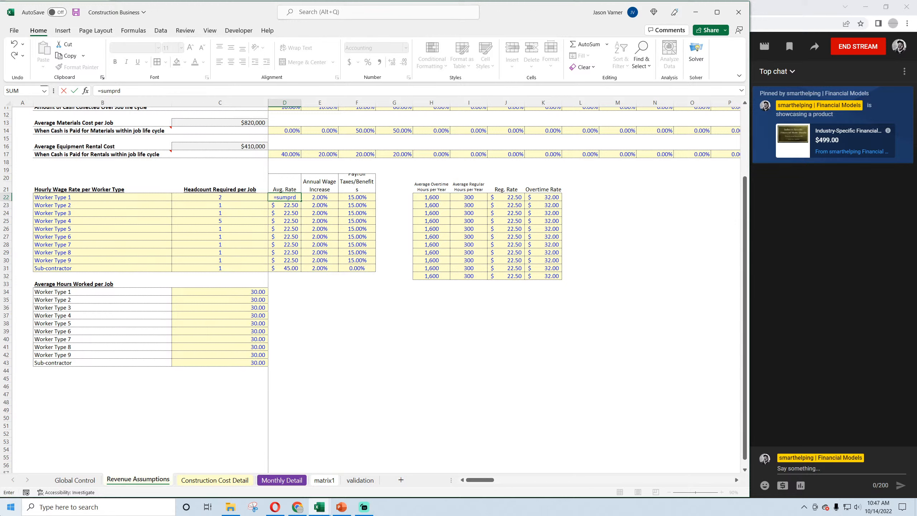
{"action": "key", "text": "BackSpace"}
{"action": "type", "text": "oduct("}
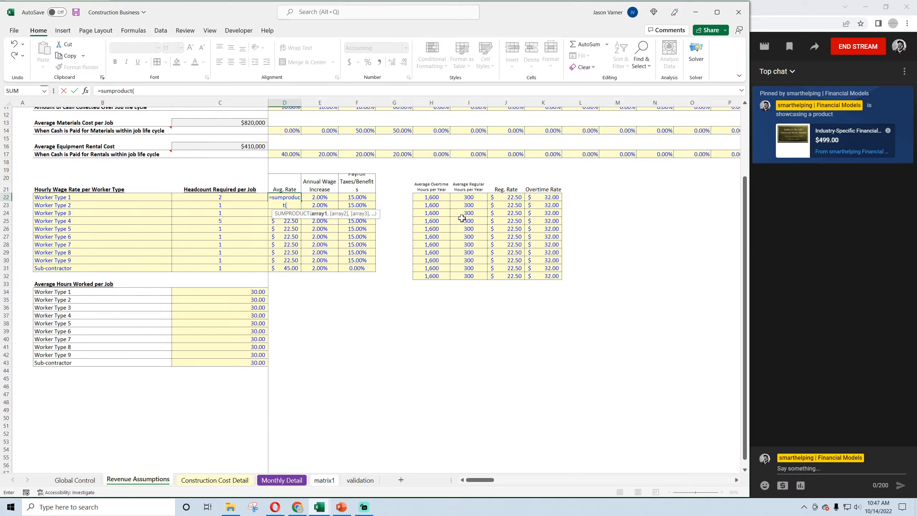
{"action": "left_click_drag", "start_coordinate": [435, 198], "coordinate": [542, 198]}
{"action": "type", "text": ",J22:K22"}
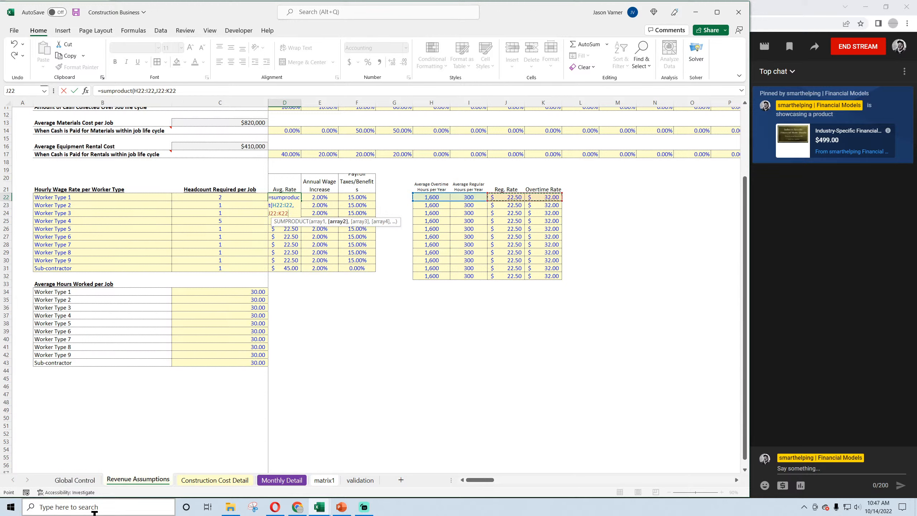
{"action": "type", "text": ")/sum("}
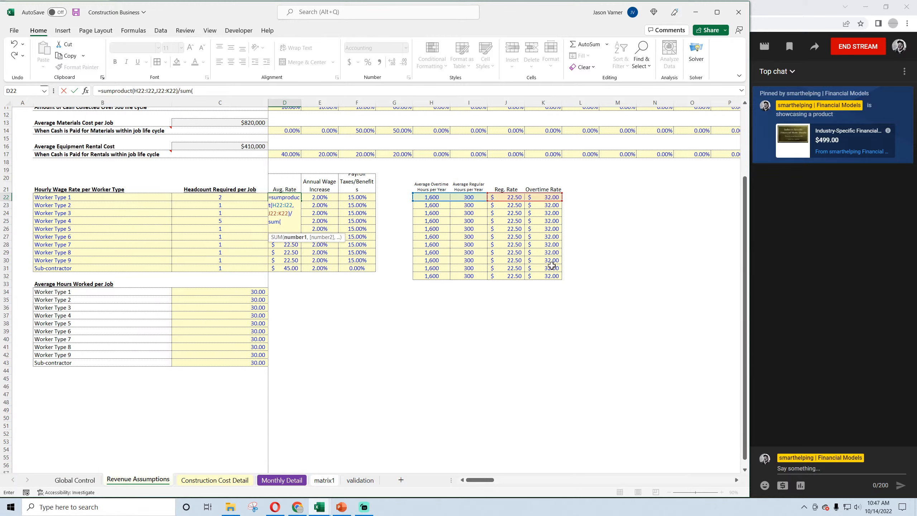
{"action": "left_click_drag", "start_coordinate": [433, 198], "coordinate": [469, 197]}
{"action": "key", "text": "Return"}
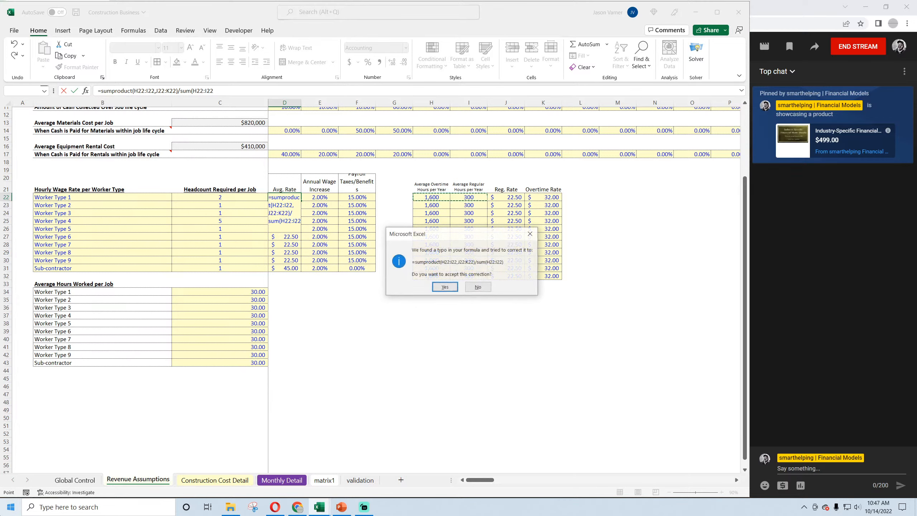
{"action": "key", "text": "Return"}
Fill the average rate formula down through D31 with light grey fill and black font, and save the workbook
{"action": "left_click", "coordinate": [294, 197]}
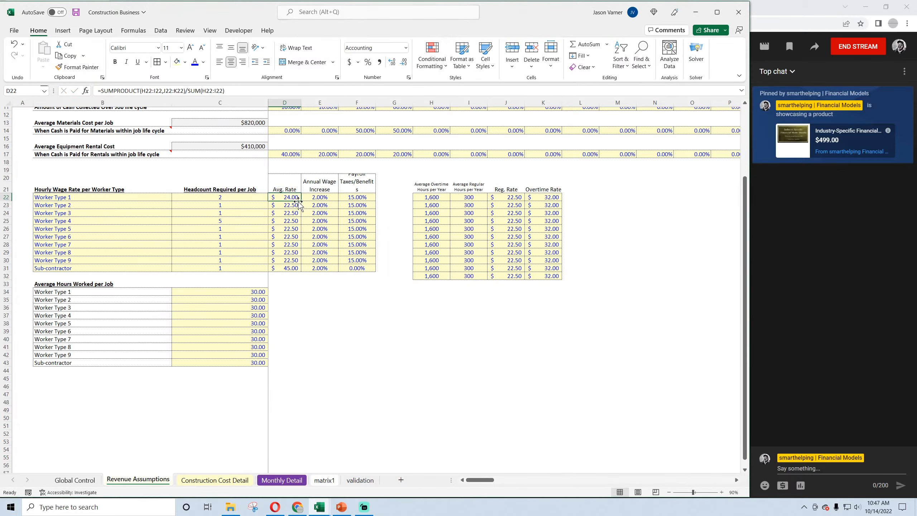
{"action": "double_click", "coordinate": [301, 202]}
{"action": "left_click", "coordinate": [185, 62]}
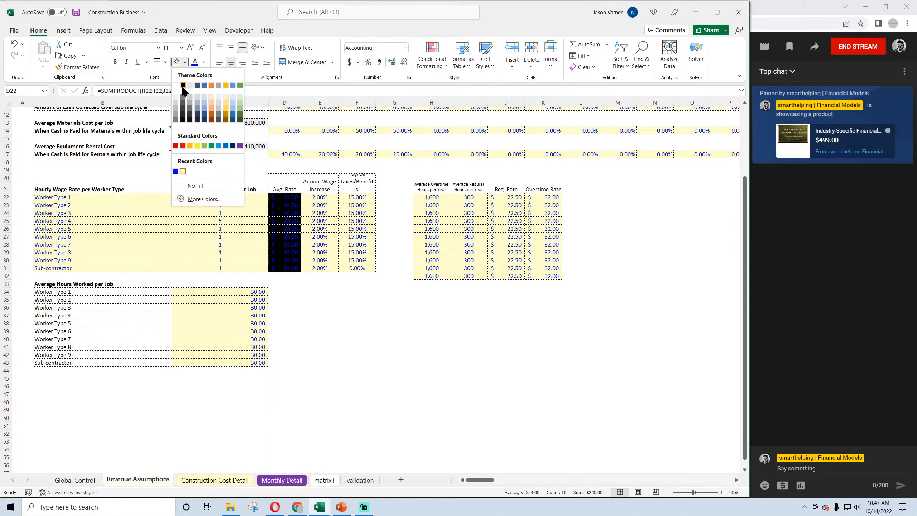
{"action": "left_click", "coordinate": [203, 62]}
{"action": "left_click", "coordinate": [203, 62]}
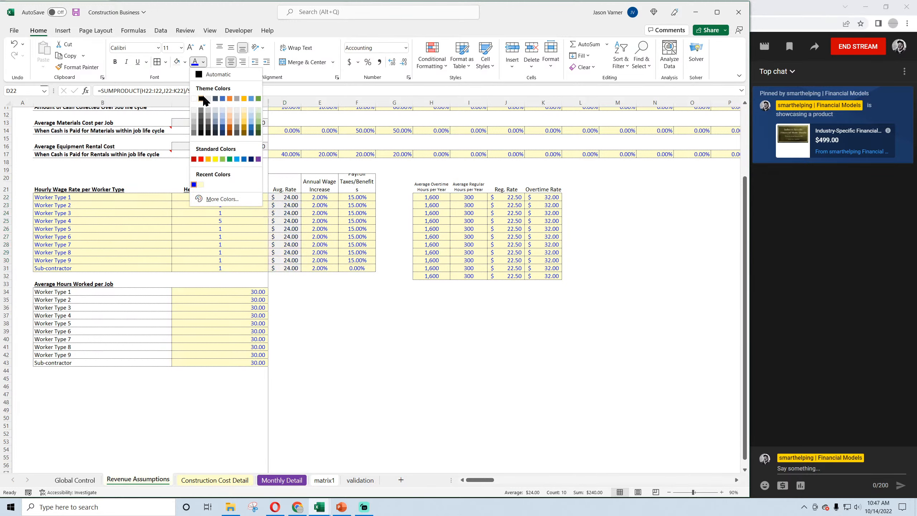
{"action": "left_click", "coordinate": [210, 70]}
{"action": "left_click", "coordinate": [76, 12]}
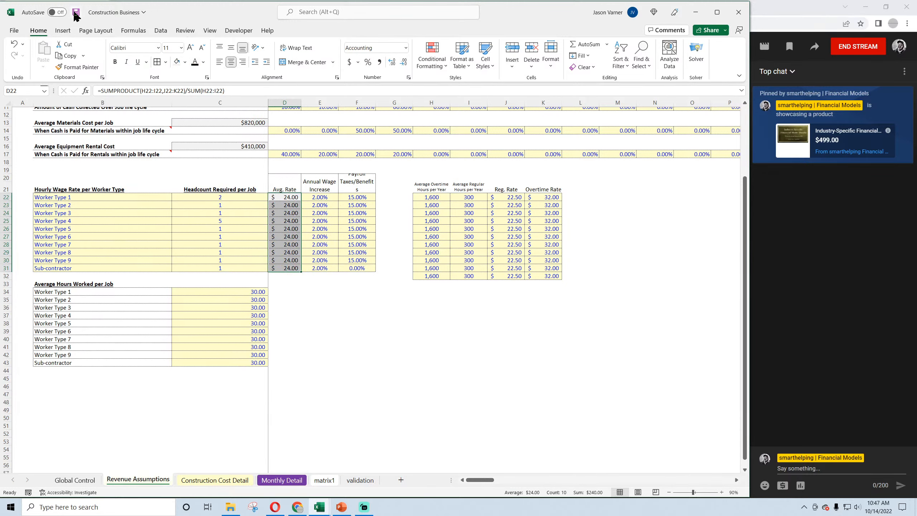
{"action": "left_click", "coordinate": [391, 340]}
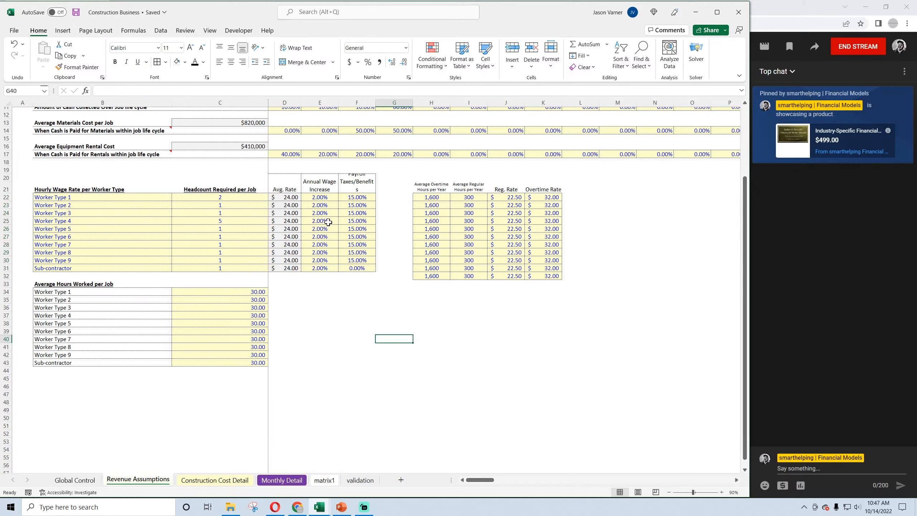
{"action": "left_click", "coordinate": [285, 198]}
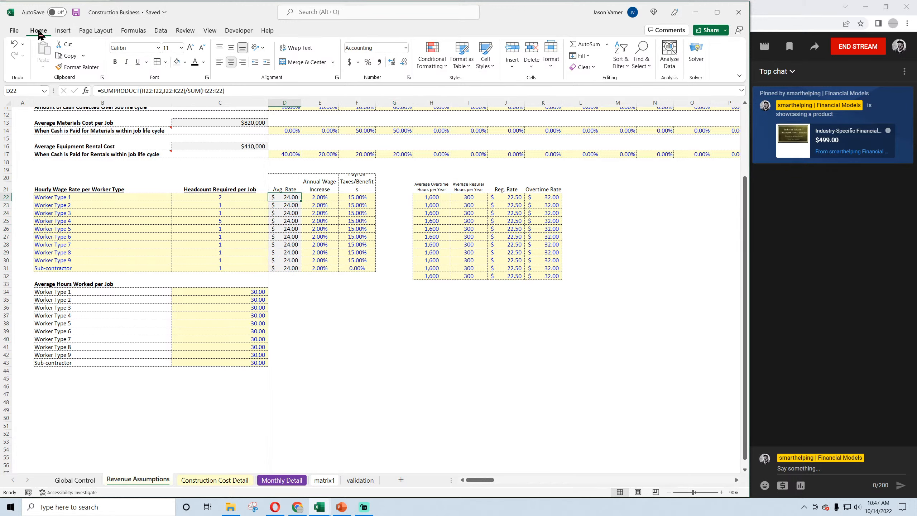
{"action": "left_click", "coordinate": [392, 339]}
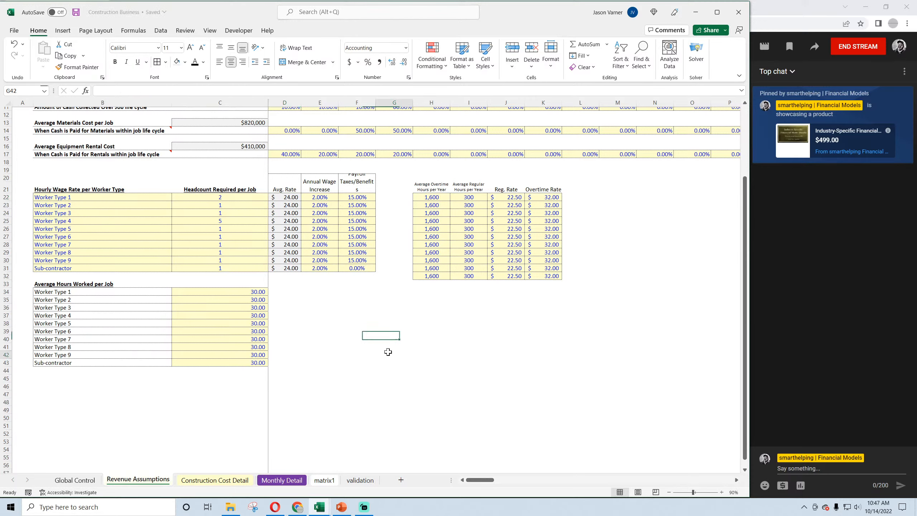
{"action": "left_click", "coordinate": [390, 354]}
{"action": "scroll", "coordinate": [365, 416], "scroll_direction": "up", "scroll_amount": 4}
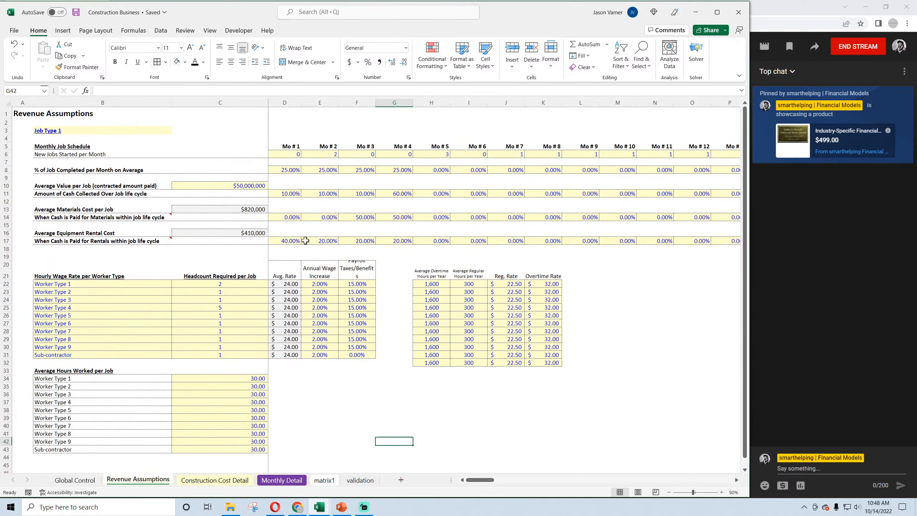
{"action": "left_click", "coordinate": [329, 152]}
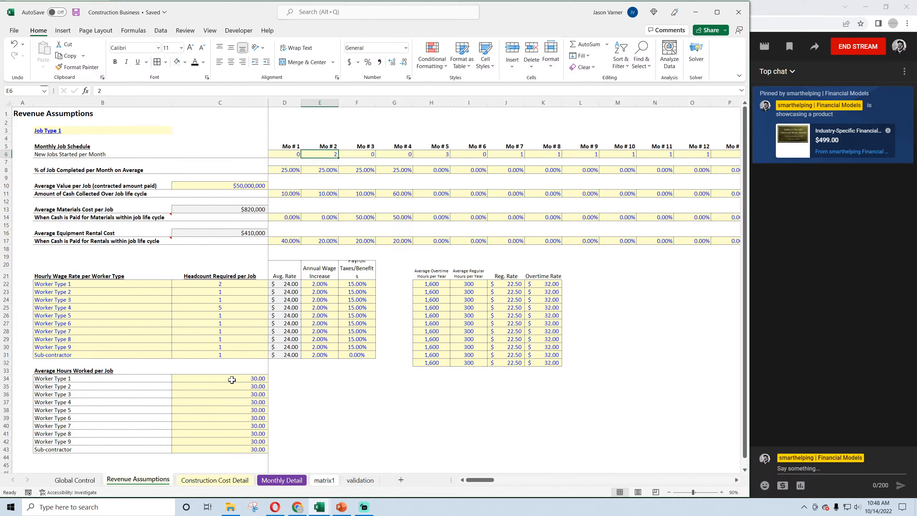
{"action": "left_click", "coordinate": [77, 373]}
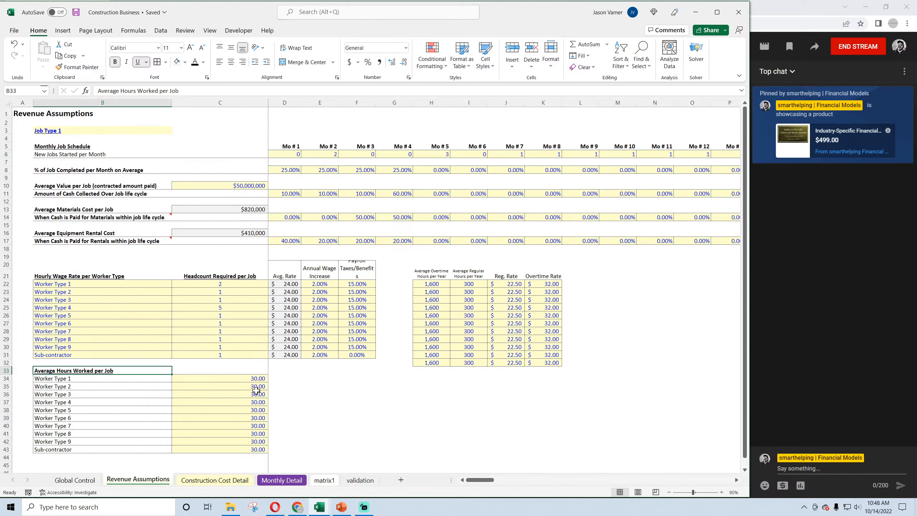
Try to centre-align the average hours worked per job in C34:C43
{"action": "left_click_drag", "start_coordinate": [246, 378], "coordinate": [238, 449]}
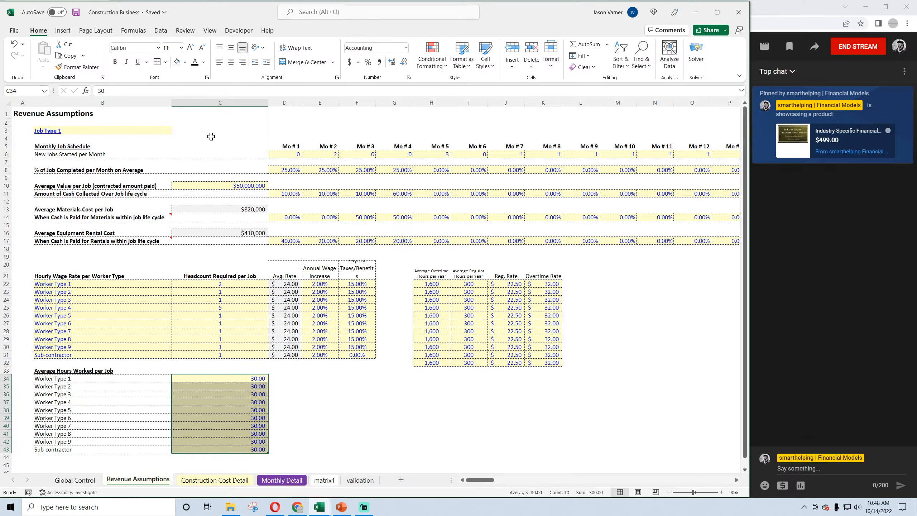
{"action": "left_click", "coordinate": [233, 68]}
{"action": "left_click", "coordinate": [231, 62]}
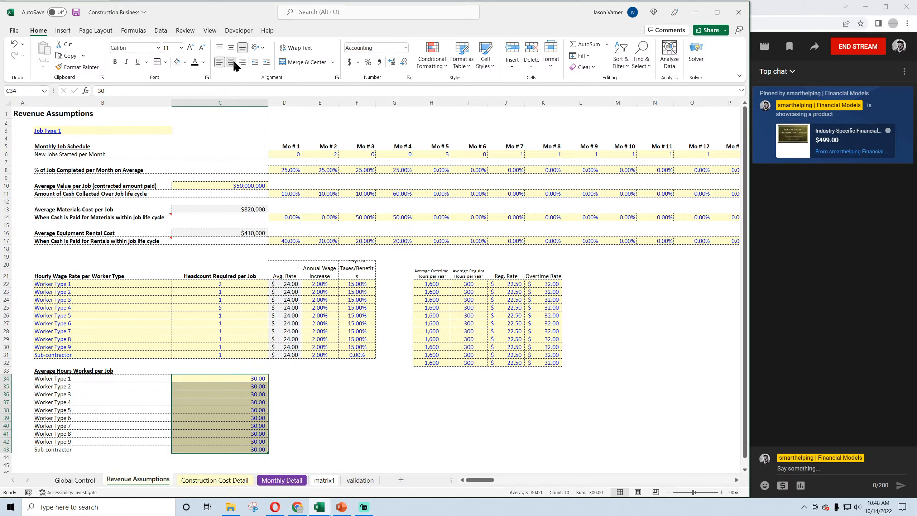
{"action": "left_click", "coordinate": [377, 399]}
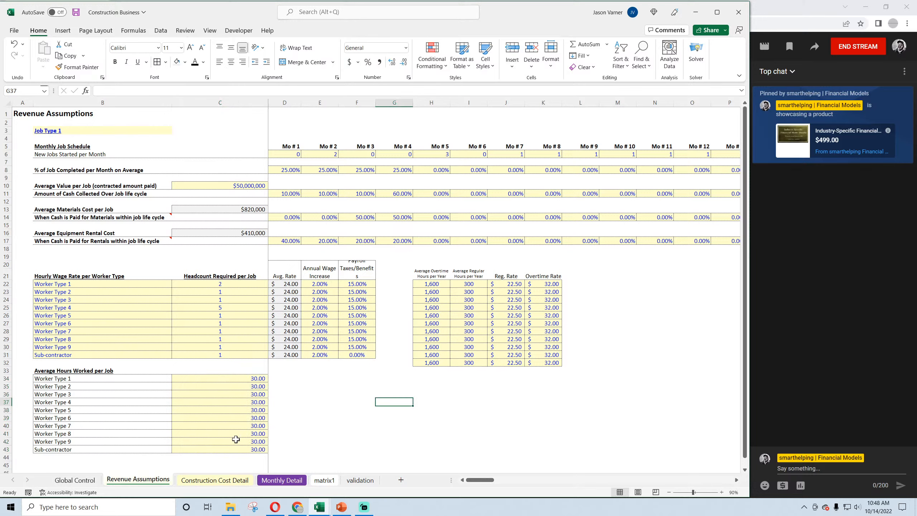
Save the construction workbook, and switch to the General Manufacturing Financial Model v3 workbook and close it
{"action": "left_click", "coordinate": [75, 13]}
{"action": "mouse_move", "coordinate": [324, 507]}
{"action": "left_click", "coordinate": [419, 466]}
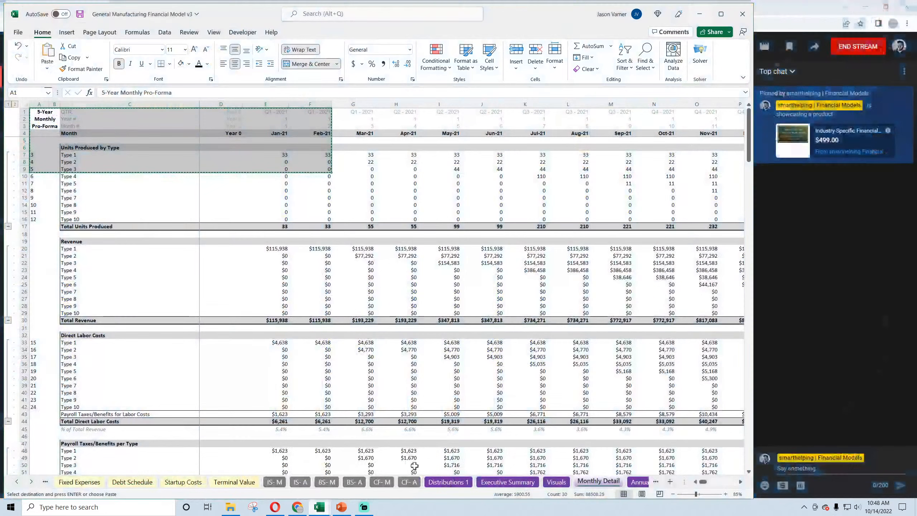
{"action": "left_click", "coordinate": [740, 15]}
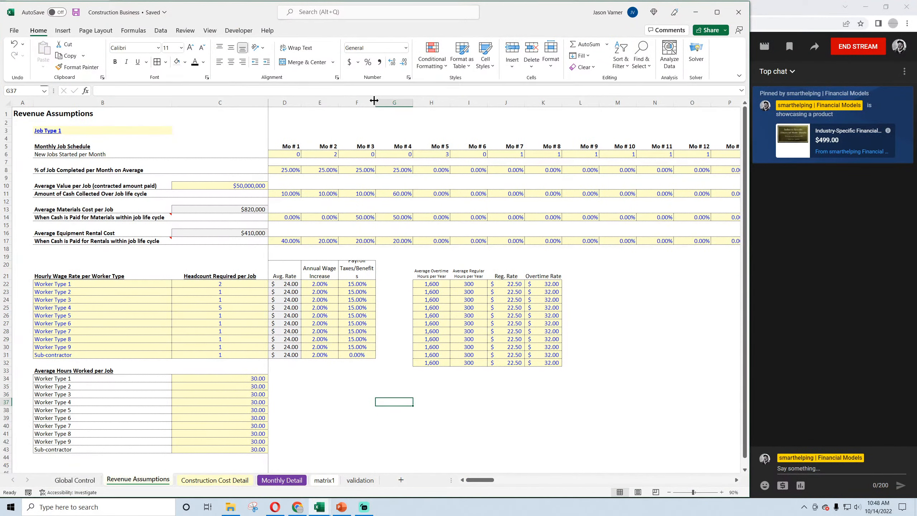
Widen column F to fit the Payroll Taxes/Benefits heading and middle-align the headings in D20:F20 vertically
{"action": "left_click_drag", "start_coordinate": [374, 101], "coordinate": [381, 102]}
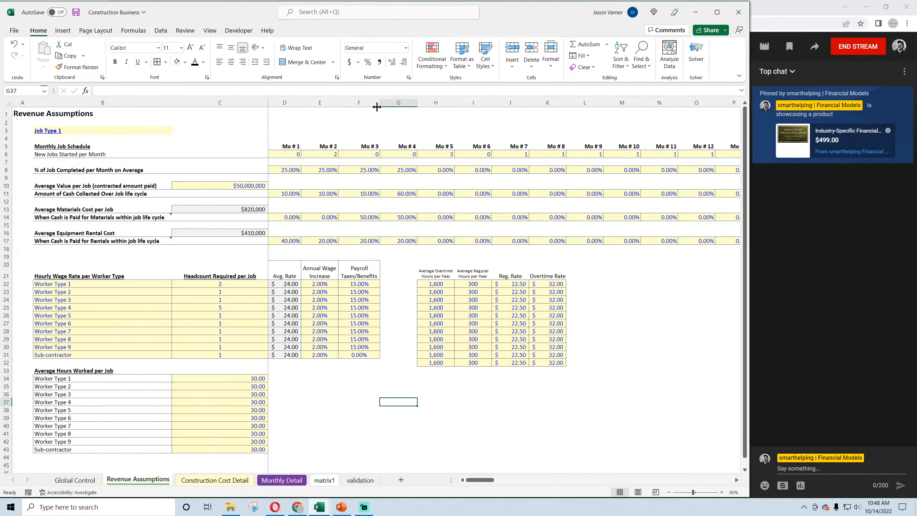
{"action": "left_click_drag", "start_coordinate": [289, 270], "coordinate": [361, 276]}
{"action": "left_click", "coordinate": [231, 48]}
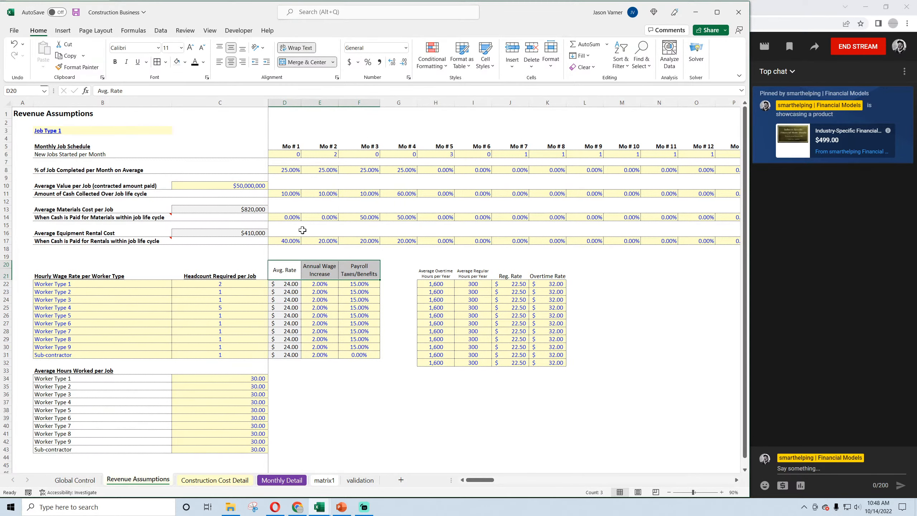
{"action": "left_click", "coordinate": [419, 412]}
{"action": "left_click_drag", "start_coordinate": [230, 378], "coordinate": [229, 449]}
{"action": "left_click", "coordinate": [325, 155]}
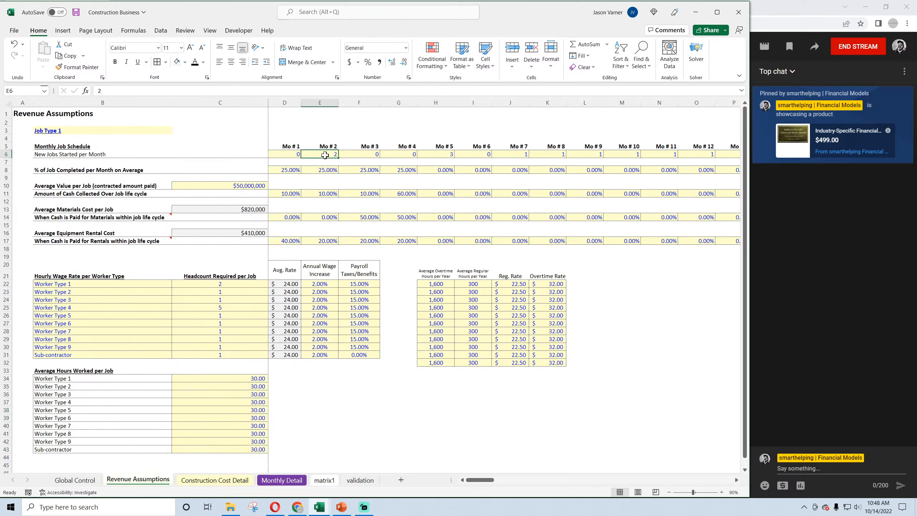
{"action": "left_click", "coordinate": [361, 152]}
Save the workbook and try to left-align the average hours worked in C34:C43
{"action": "left_click_drag", "start_coordinate": [253, 378], "coordinate": [254, 449]}
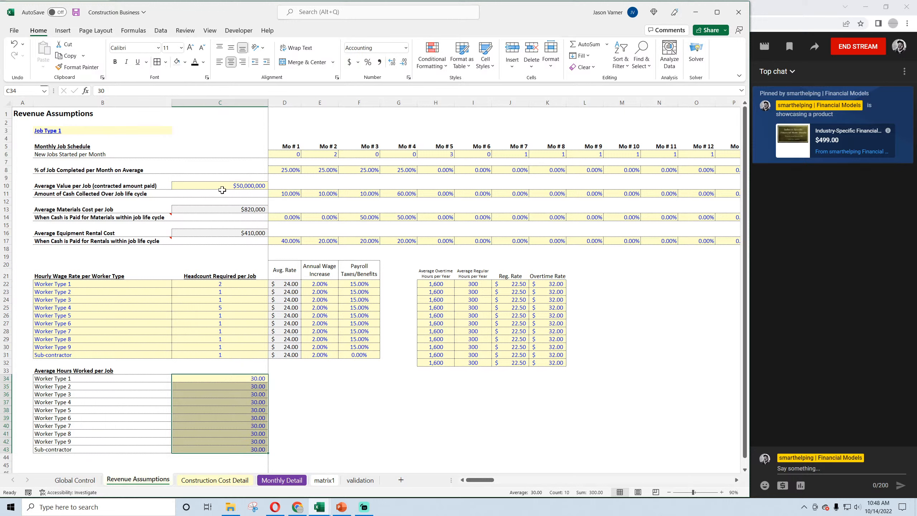
{"action": "left_click", "coordinate": [76, 12]}
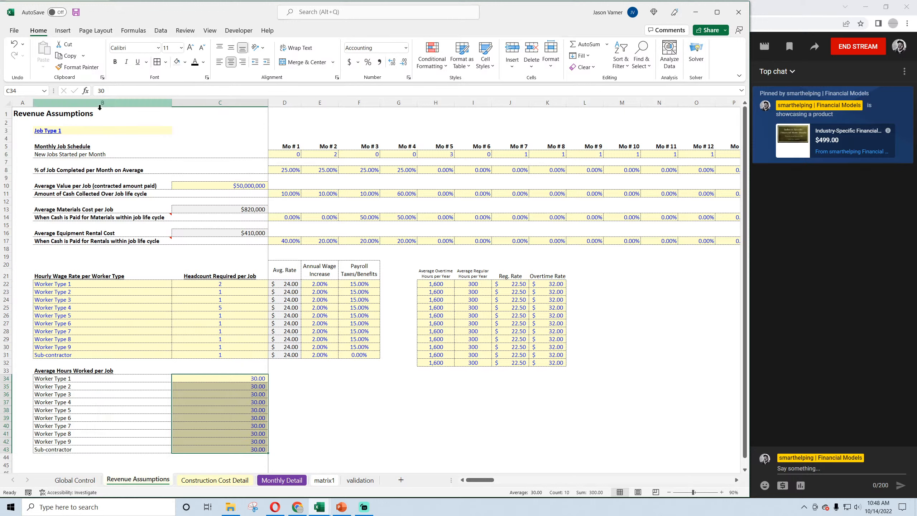
{"action": "left_click", "coordinate": [220, 63]}
{"action": "left_click", "coordinate": [368, 417]}
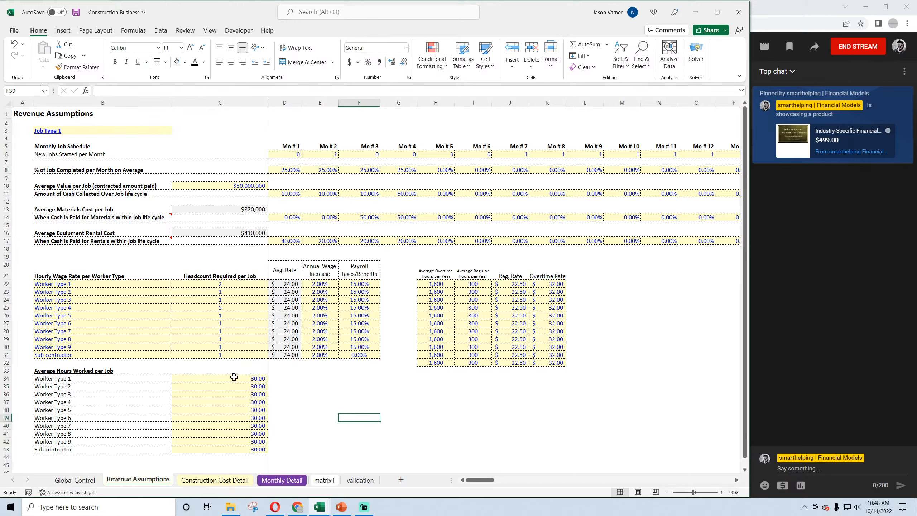
Apply the Number format to the average hours worked cells C34:C44 and centre-align them
{"action": "left_click_drag", "start_coordinate": [234, 376], "coordinate": [225, 457]}
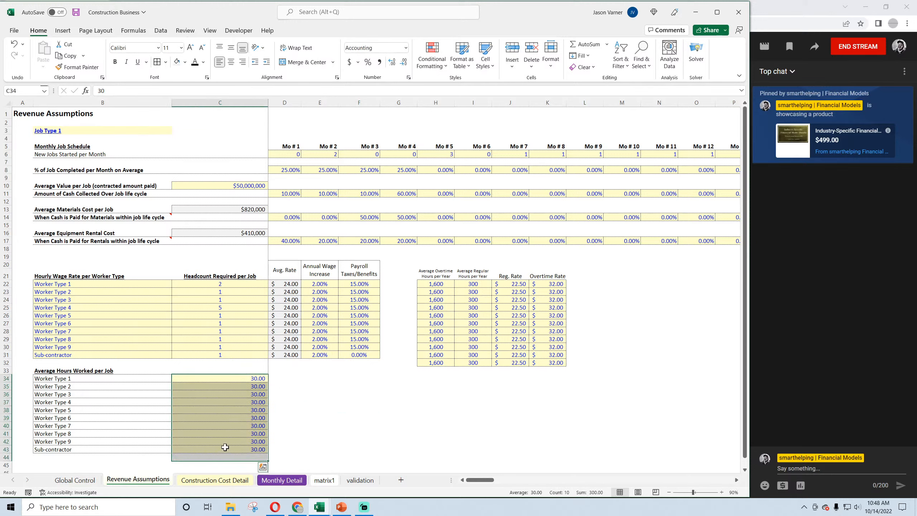
{"action": "left_click", "coordinate": [409, 77]}
{"action": "left_click", "coordinate": [422, 171]}
{"action": "left_click", "coordinate": [569, 337]}
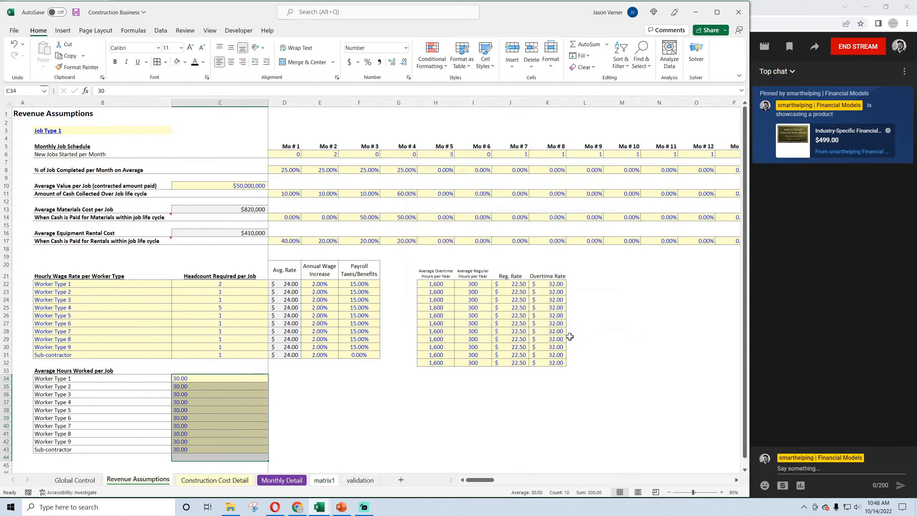
{"action": "left_click", "coordinate": [231, 62]}
{"action": "left_click", "coordinate": [377, 402]}
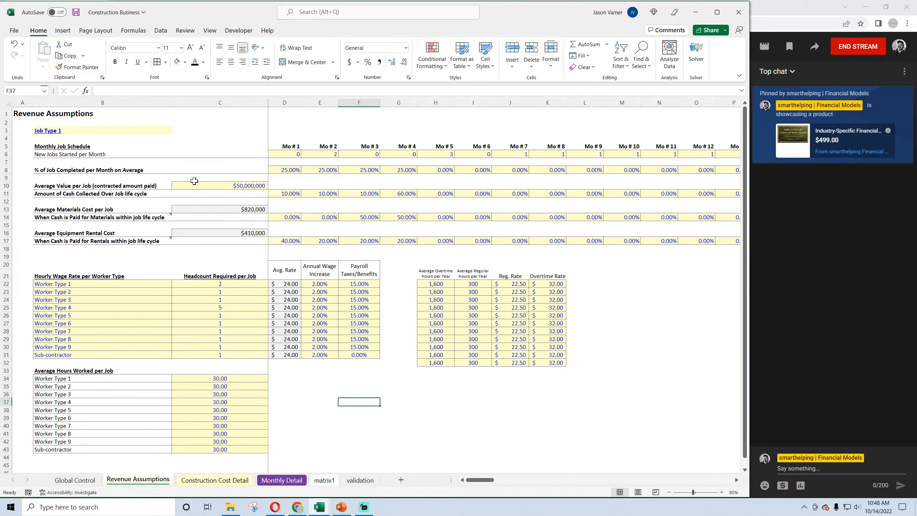
Save the construction workbook
{"action": "left_click", "coordinate": [76, 12]}
{"action": "left_click", "coordinate": [76, 12]}
{"action": "left_click", "coordinate": [76, 13]}
Examine the monthly new jobs started in row 6 against the completion percentages in D8:G8, and save the workbook
{"action": "left_click", "coordinate": [319, 154]}
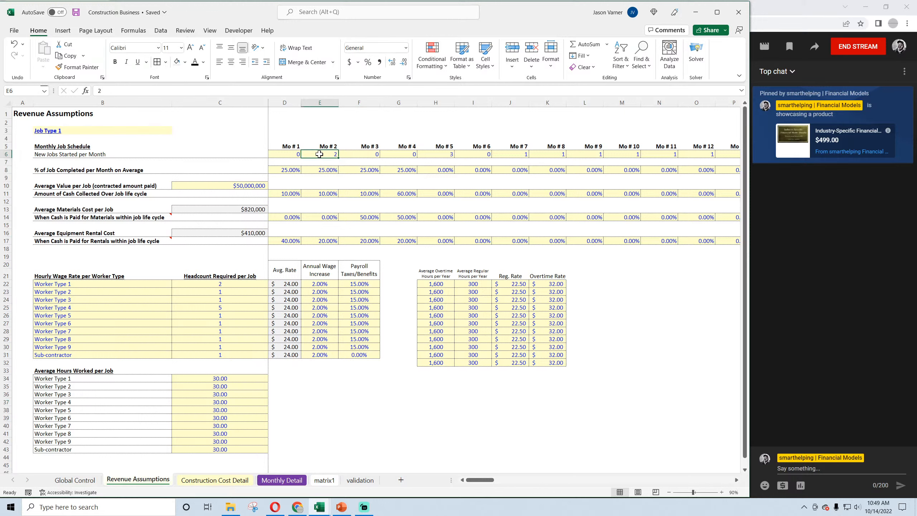
{"action": "left_click", "coordinate": [440, 155]}
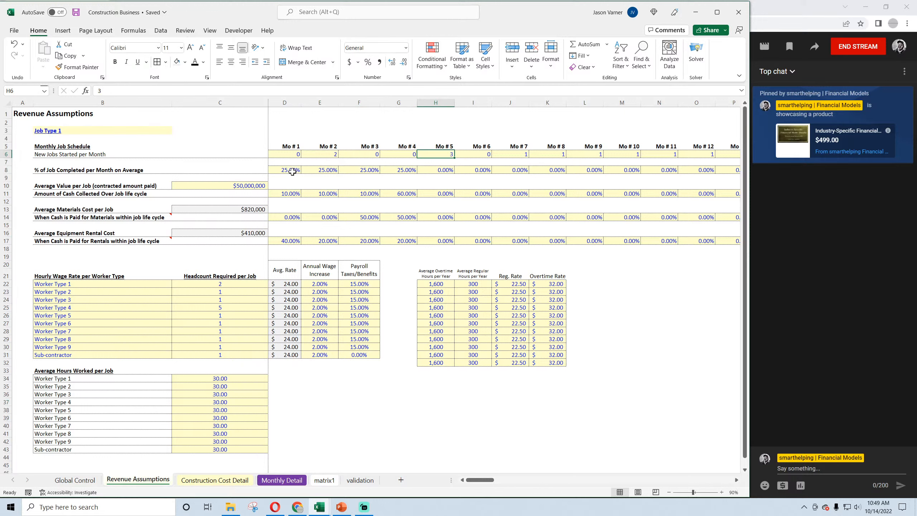
{"action": "left_click_drag", "start_coordinate": [292, 172], "coordinate": [354, 172]}
{"action": "left_click_drag", "start_coordinate": [291, 173], "coordinate": [389, 169]}
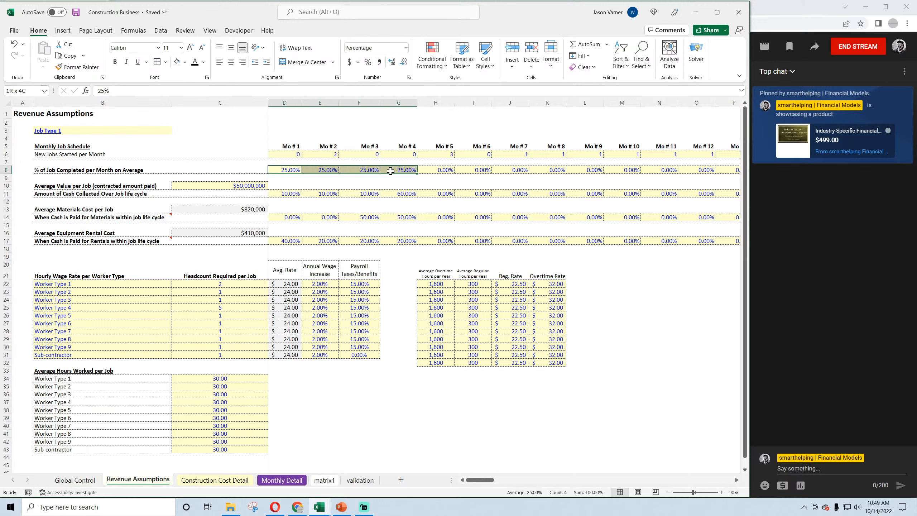
{"action": "left_click", "coordinate": [329, 154]}
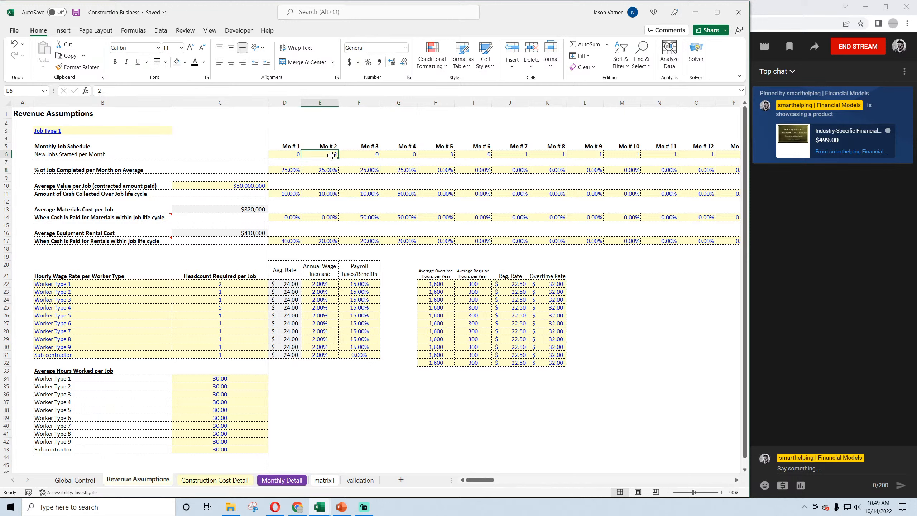
{"action": "left_click", "coordinate": [364, 156]}
{"action": "left_click", "coordinate": [407, 155]}
{"action": "left_click", "coordinate": [442, 155]}
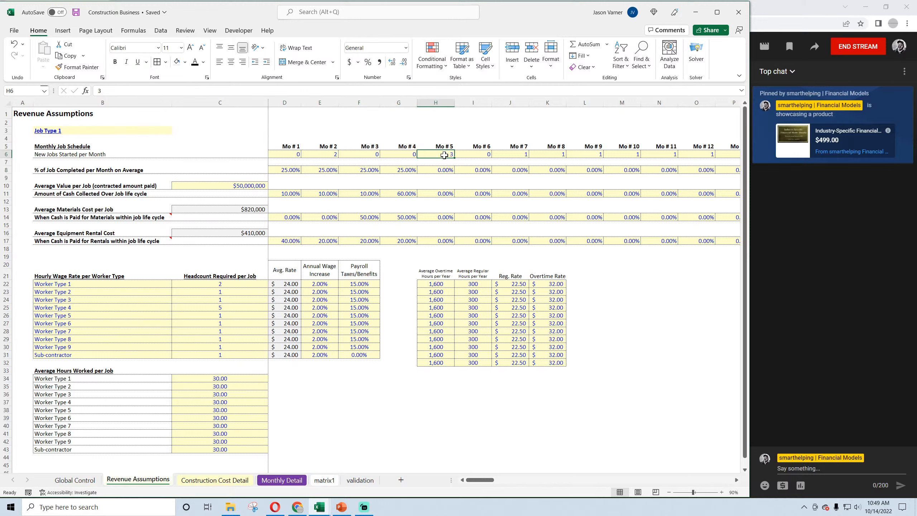
{"action": "left_click", "coordinate": [333, 154]}
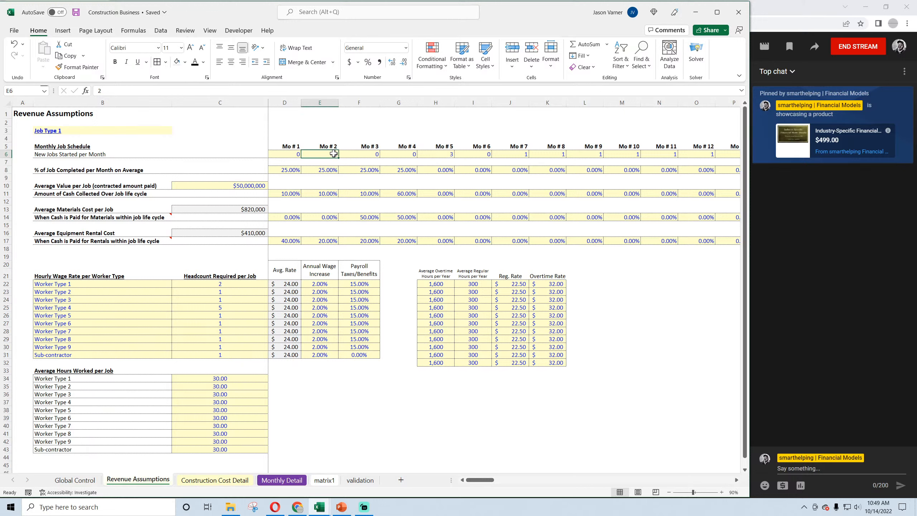
{"action": "left_click", "coordinate": [448, 155]}
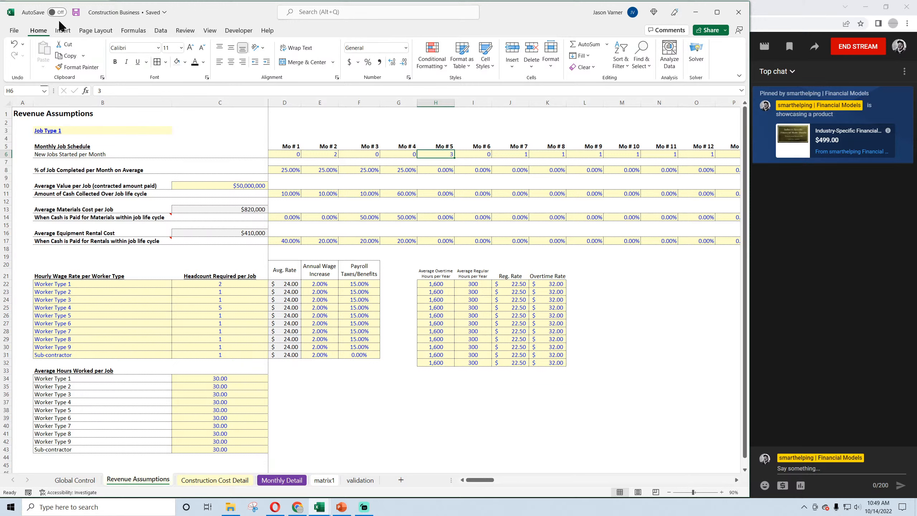
{"action": "left_click", "coordinate": [76, 12]}
Multiply average hours worked by headcount per worker type with =C34*C22 in D34, and fill the formula down to D43
{"action": "left_click", "coordinate": [277, 379]}
{"action": "type", "text": "="}
{"action": "left_click", "coordinate": [230, 377]}
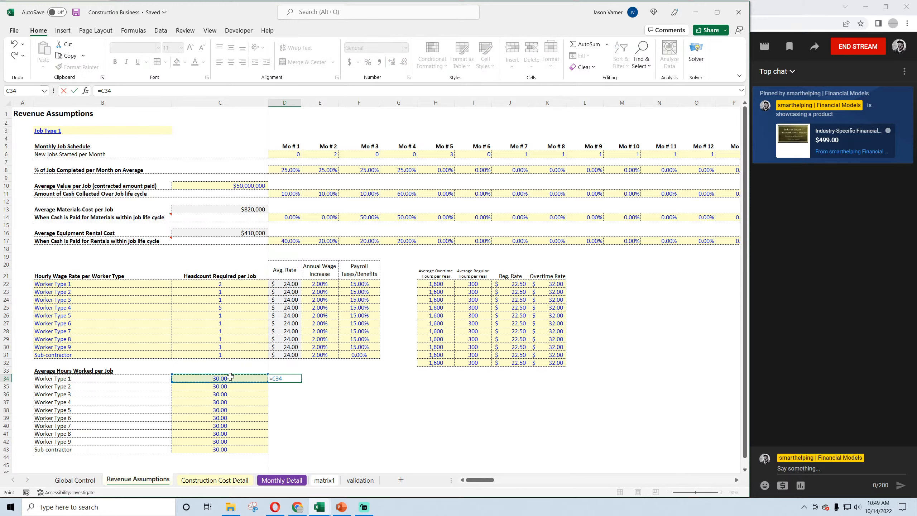
{"action": "type", "text": "*"}
{"action": "left_click", "coordinate": [220, 285]}
{"action": "key", "text": "Return"}
{"action": "left_click", "coordinate": [288, 378]}
{"action": "left_click_drag", "start_coordinate": [301, 383], "coordinate": [300, 452]}
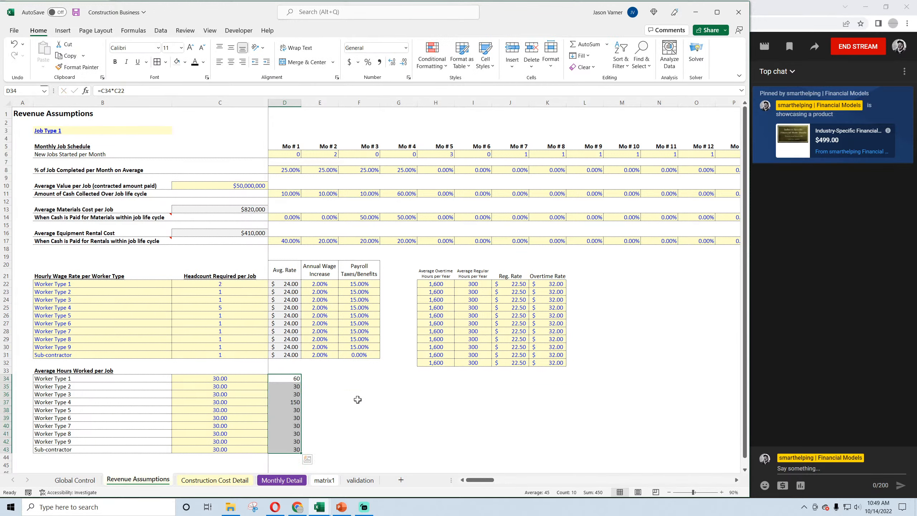
Total the headcount-weighted hours in F40 with =SUM(D34:D43)
{"action": "left_click", "coordinate": [359, 426]}
{"action": "left_click", "coordinate": [584, 44]}
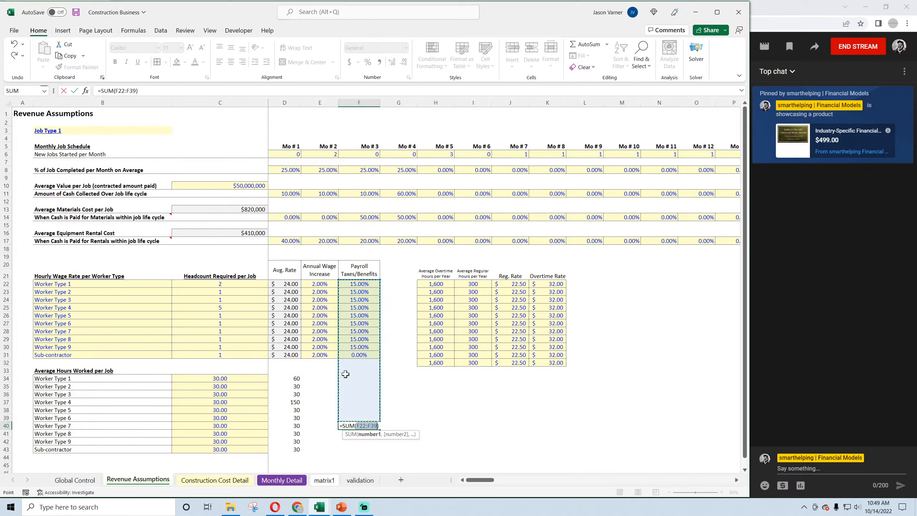
{"action": "left_click_drag", "start_coordinate": [295, 379], "coordinate": [291, 450]}
{"action": "key", "text": "ctrl+Return"}
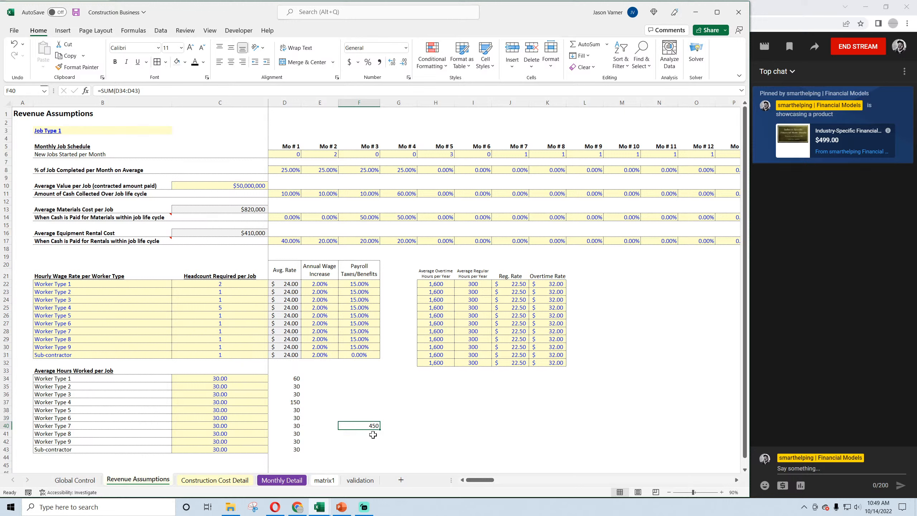
Total the required headcount in G40 with =SUM(C22:C31), and multiply it by 5 in G41
{"action": "left_click", "coordinate": [397, 426]}
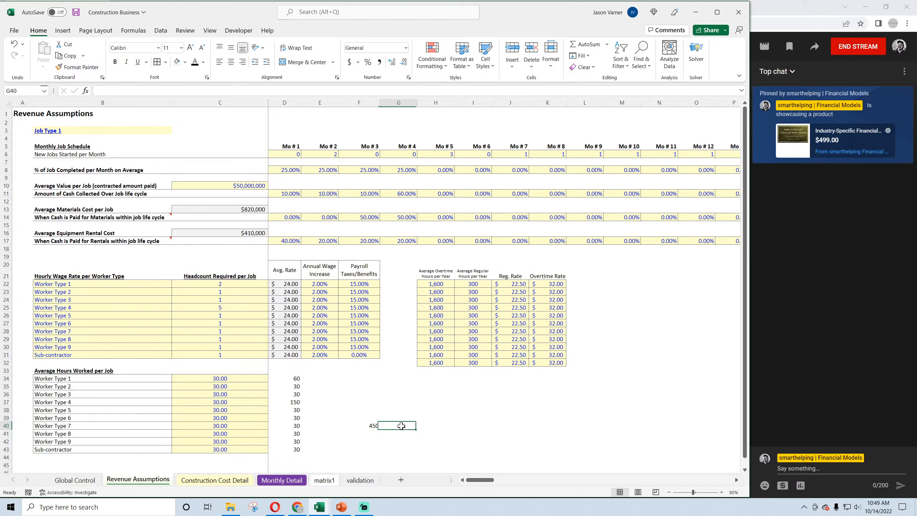
{"action": "left_click", "coordinate": [584, 44]}
{"action": "left_click_drag", "start_coordinate": [230, 284], "coordinate": [229, 354]}
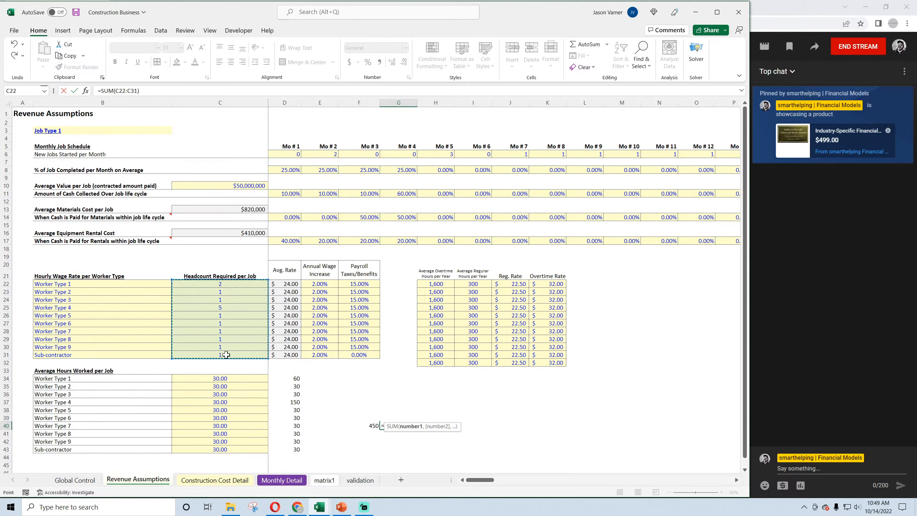
{"action": "key", "text": "Return"}
{"action": "type", "text": "="}
{"action": "left_click", "coordinate": [407, 427]}
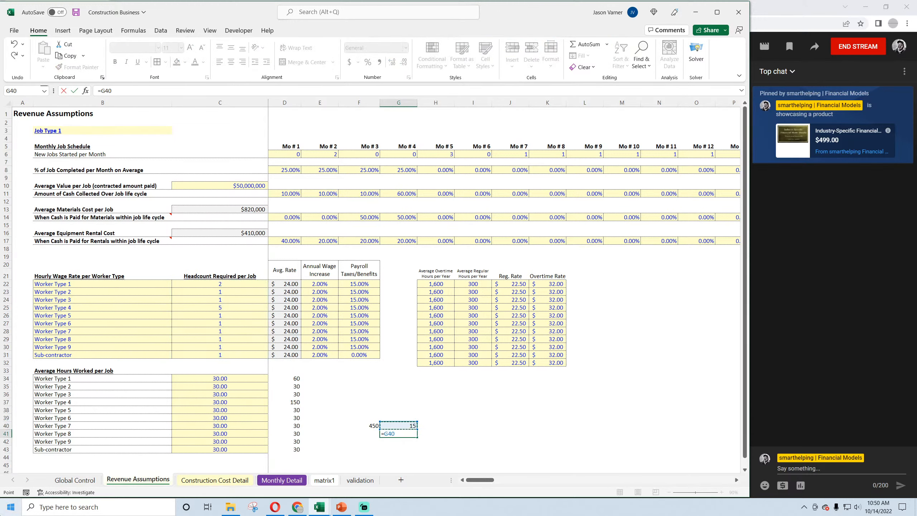
{"action": "type", "text": "*5"}
{"action": "key", "text": "Return"}
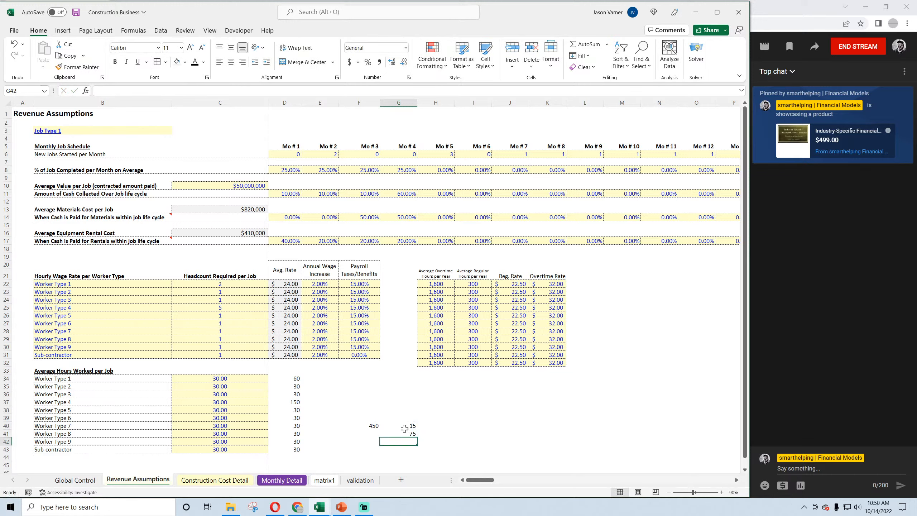
Divide the total hours in F40 by the value in G41, entering =F40/G41 in G42
{"action": "type", "text": "="}
{"action": "left_click", "coordinate": [372, 427]}
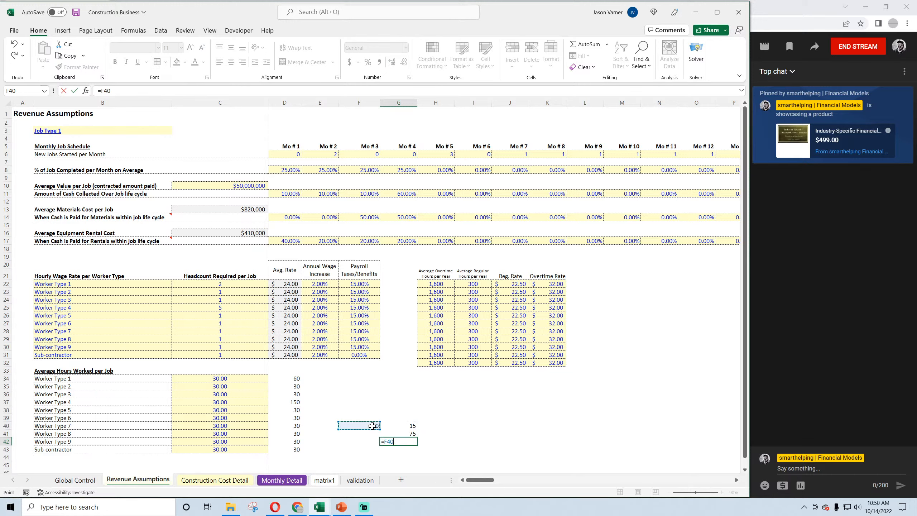
{"action": "type", "text": "/"}
{"action": "left_click", "coordinate": [443, 434]}
{"action": "key", "text": "Return"}
{"action": "double_click", "coordinate": [401, 443]}
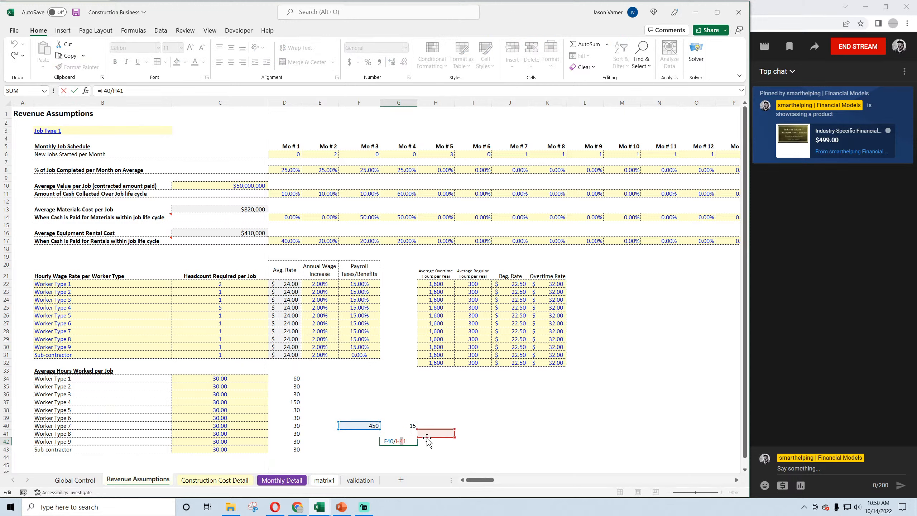
{"action": "left_click_drag", "start_coordinate": [428, 438], "coordinate": [409, 439]}
{"action": "key", "text": "Return"}
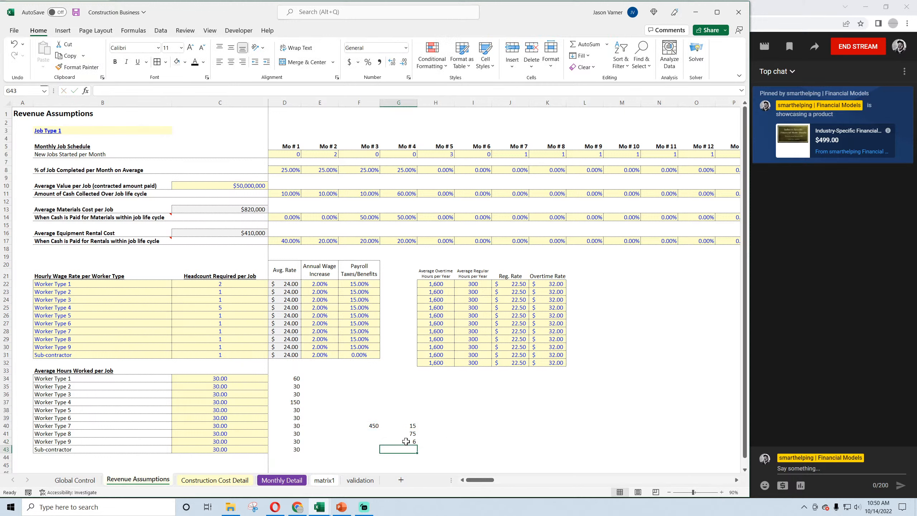
{"action": "left_click", "coordinate": [407, 443]}
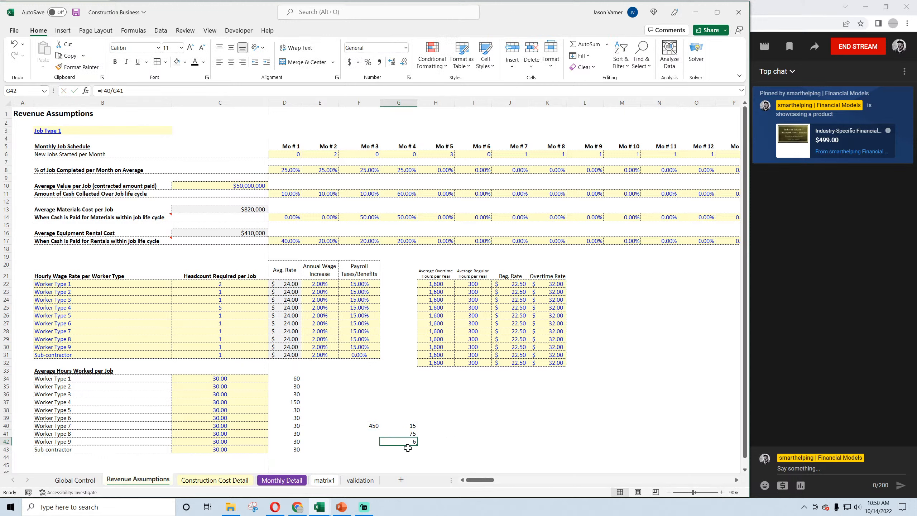
Delete the scratch calculations in D34:D43 and F40:G42, and save the workbook
{"action": "left_click_drag", "start_coordinate": [362, 419], "coordinate": [414, 449]}
{"action": "left_click_drag", "start_coordinate": [296, 372], "coordinate": [296, 449]}
{"action": "key", "text": "Delete"}
{"action": "left_click", "coordinate": [384, 435]}
{"action": "left_click", "coordinate": [76, 12]}
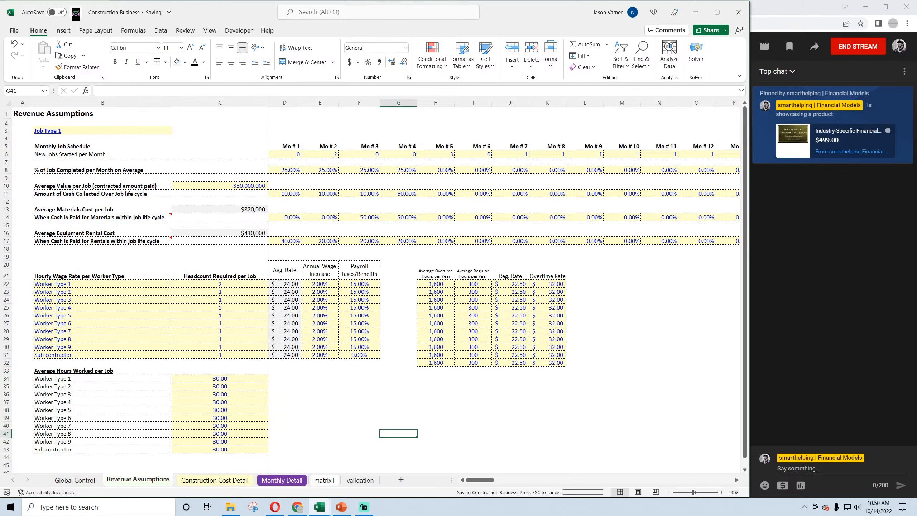
Middle-align the hours and rate headings in H21:K21 vertically, set their font size to 8, and save the workbook
{"action": "left_click_drag", "start_coordinate": [218, 286], "coordinate": [221, 354]}
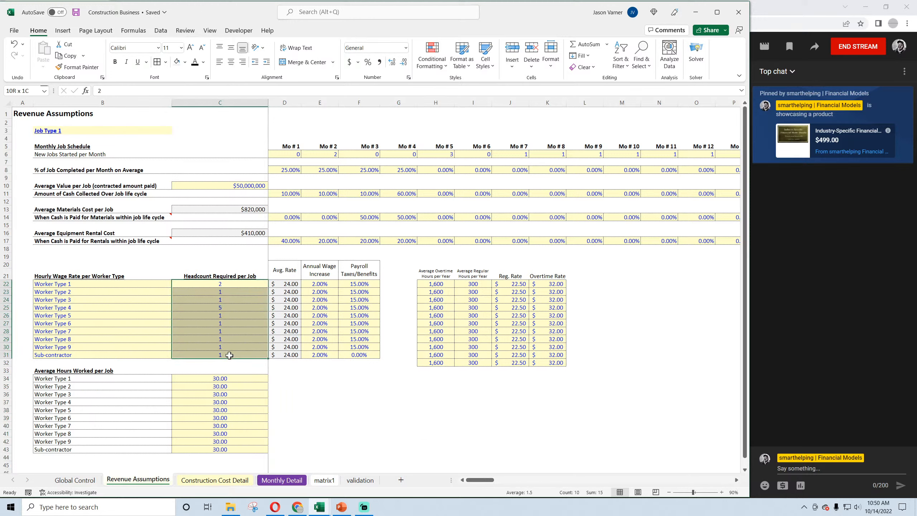
{"action": "left_click", "coordinate": [75, 13]}
{"action": "left_click_drag", "start_coordinate": [436, 274], "coordinate": [547, 274]}
{"action": "left_click", "coordinate": [231, 48]}
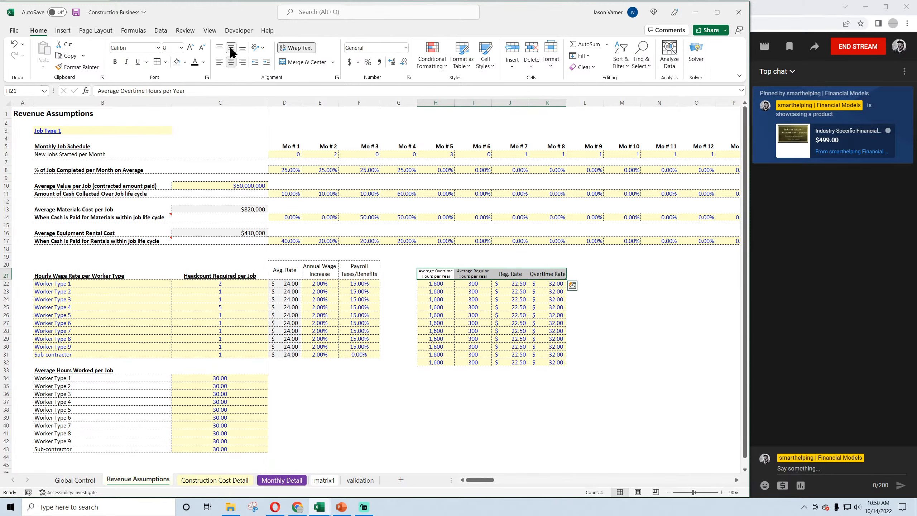
{"action": "left_click", "coordinate": [181, 48]}
{"action": "left_click", "coordinate": [169, 60]}
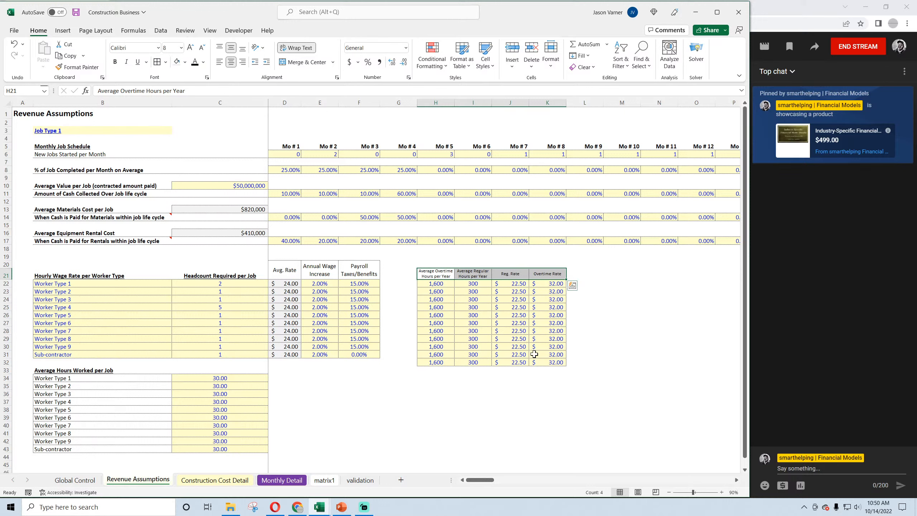
{"action": "left_click", "coordinate": [76, 12]}
Narrow column C to just fit the Headcount Required per Job heading, and save the workbook
{"action": "left_click", "coordinate": [317, 156]}
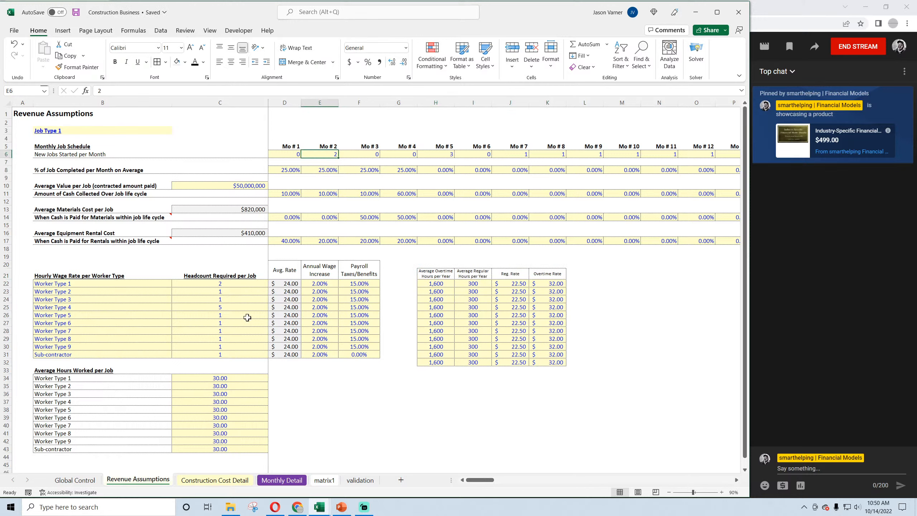
{"action": "left_click", "coordinate": [441, 153]}
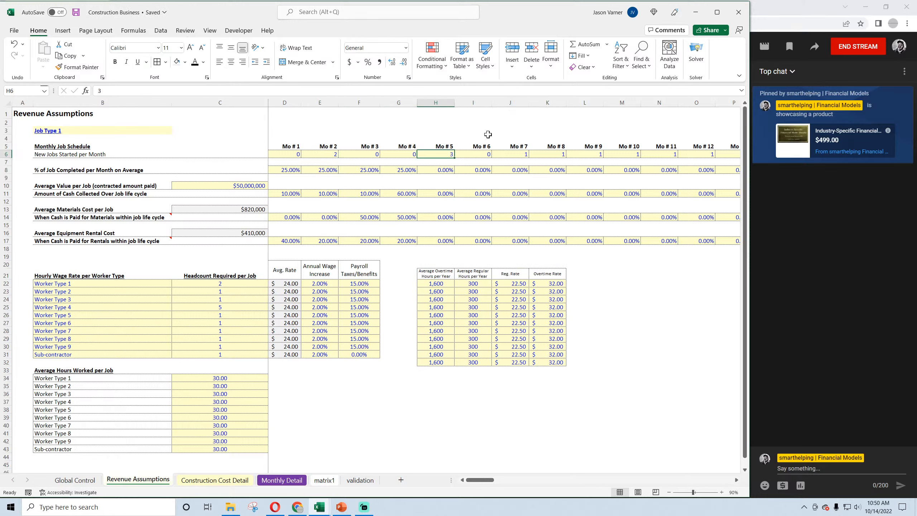
{"action": "left_click", "coordinate": [76, 12]}
{"action": "left_click", "coordinate": [76, 12]}
{"action": "left_click_drag", "start_coordinate": [268, 102], "coordinate": [223, 101]}
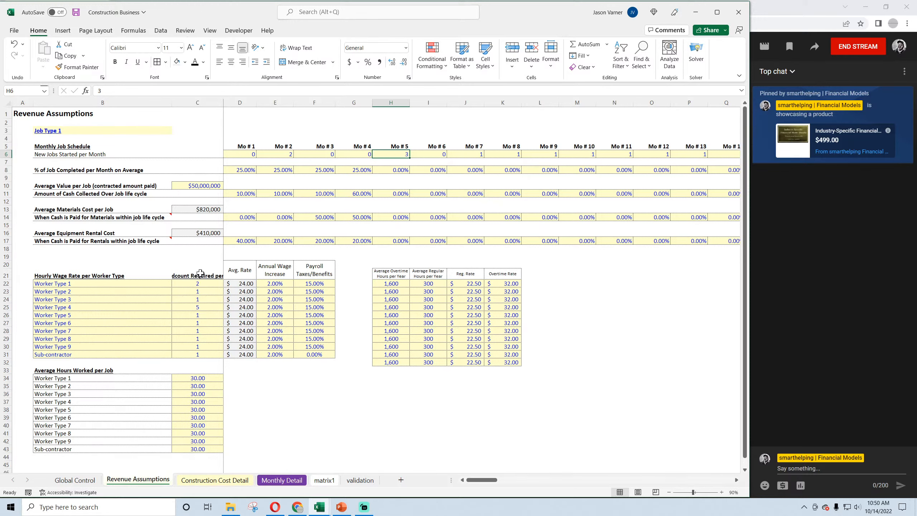
{"action": "left_click", "coordinate": [199, 274]}
{"action": "left_click_drag", "start_coordinate": [223, 101], "coordinate": [249, 101]}
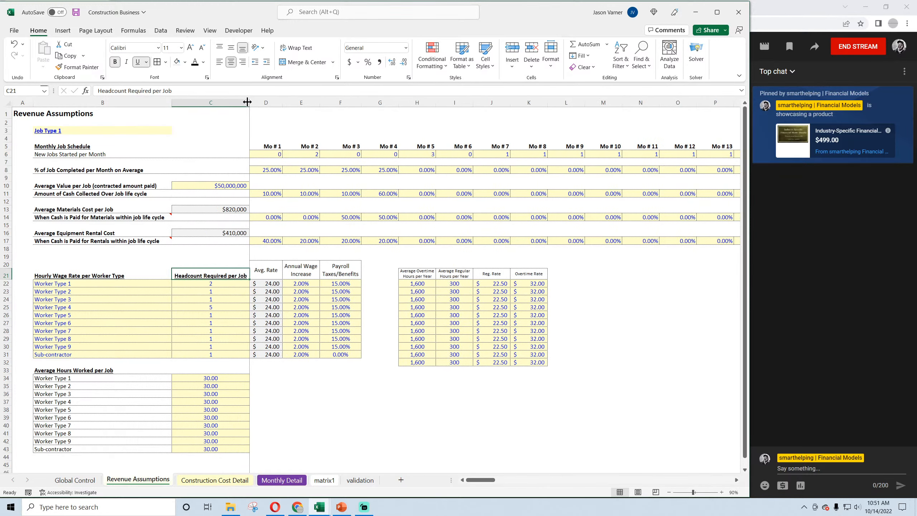
{"action": "left_click", "coordinate": [75, 12]}
Examine the wage and headcount assumptions per worker type, including the average rate formula in D22 and the hours in H22:I22
{"action": "left_click_drag", "start_coordinate": [78, 278], "coordinate": [522, 446]}
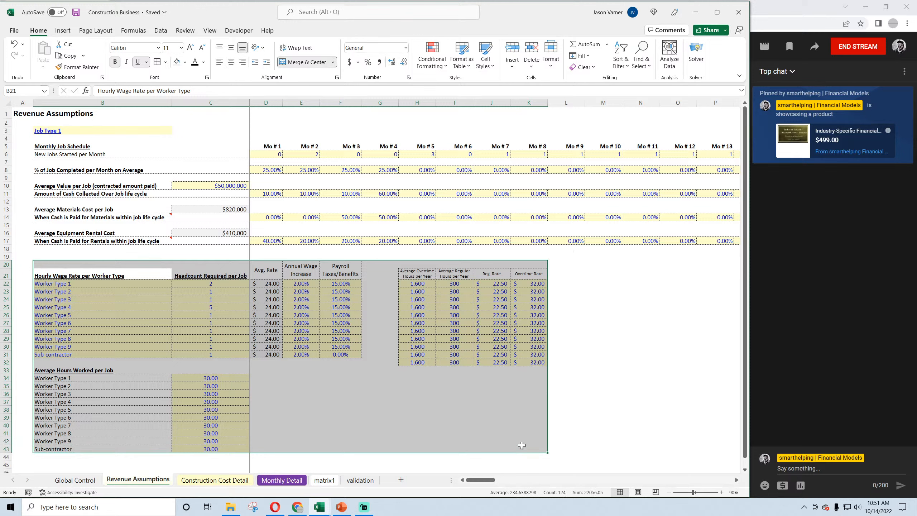
{"action": "left_click", "coordinate": [489, 419]}
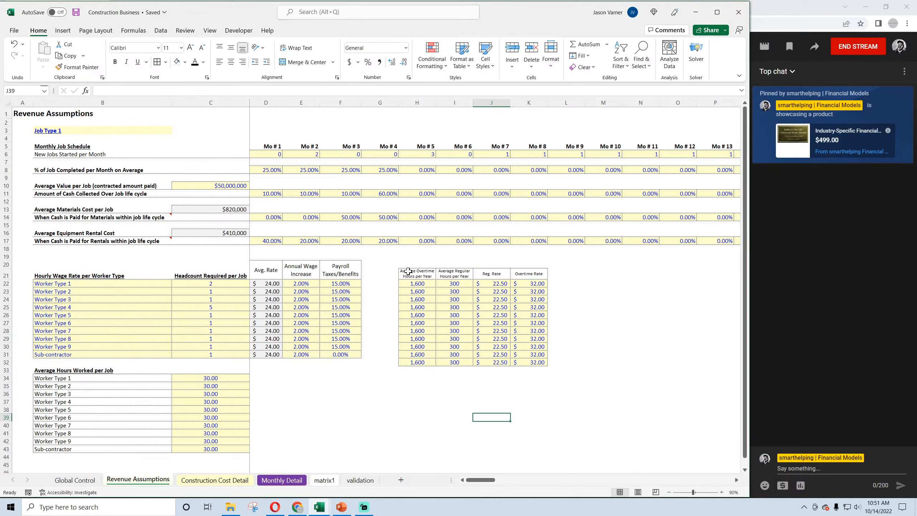
{"action": "left_click_drag", "start_coordinate": [408, 271], "coordinate": [520, 362]}
{"action": "left_click", "coordinate": [266, 282]}
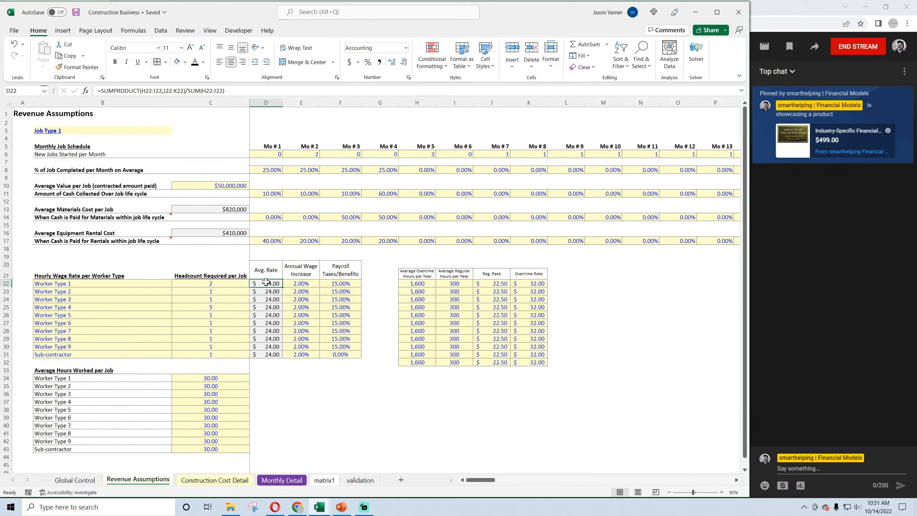
{"action": "left_click", "coordinate": [428, 283]}
{"action": "left_click", "coordinate": [452, 284]}
{"action": "left_click", "coordinate": [421, 284]}
{"action": "left_click", "coordinate": [450, 285]}
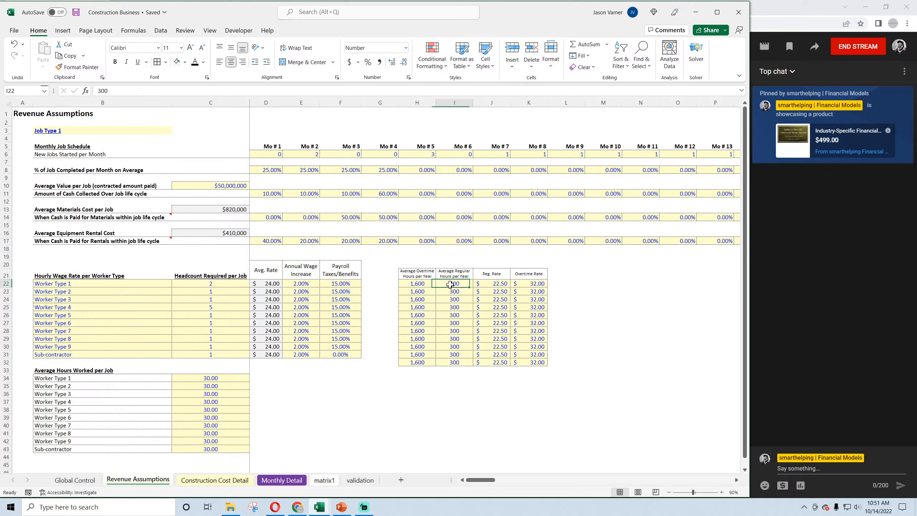
{"action": "left_click", "coordinate": [422, 284]}
{"action": "left_click", "coordinate": [448, 285]}
{"action": "left_click", "coordinate": [423, 283]}
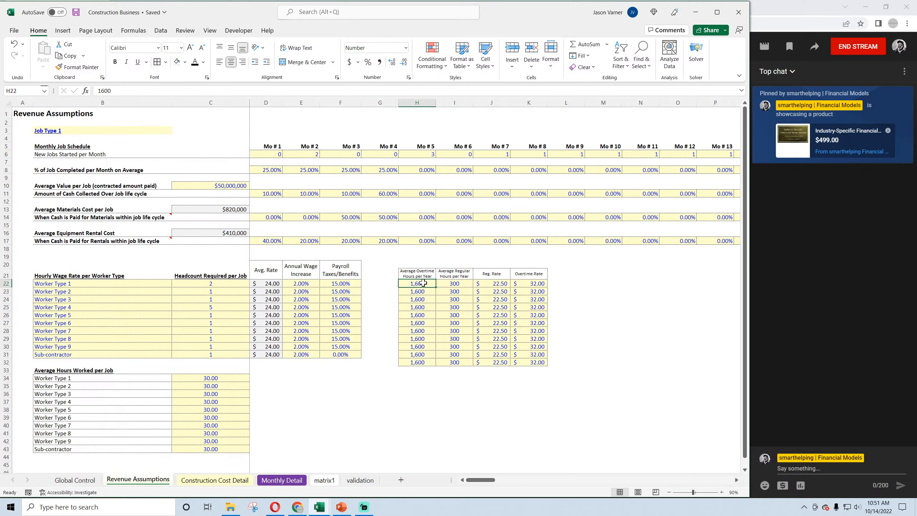
{"action": "left_click", "coordinate": [274, 285]}
{"action": "left_click", "coordinate": [219, 284]}
{"action": "left_click", "coordinate": [211, 307]}
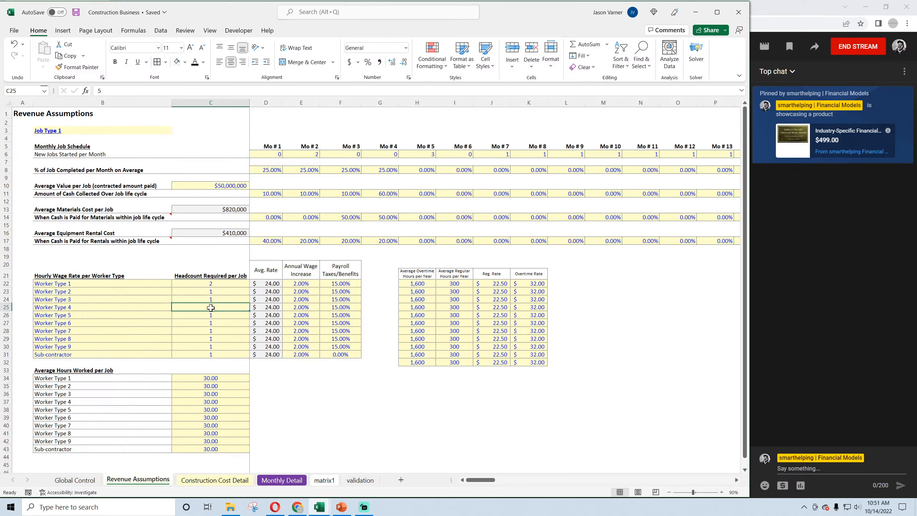
{"action": "left_click_drag", "start_coordinate": [223, 284], "coordinate": [216, 353]}
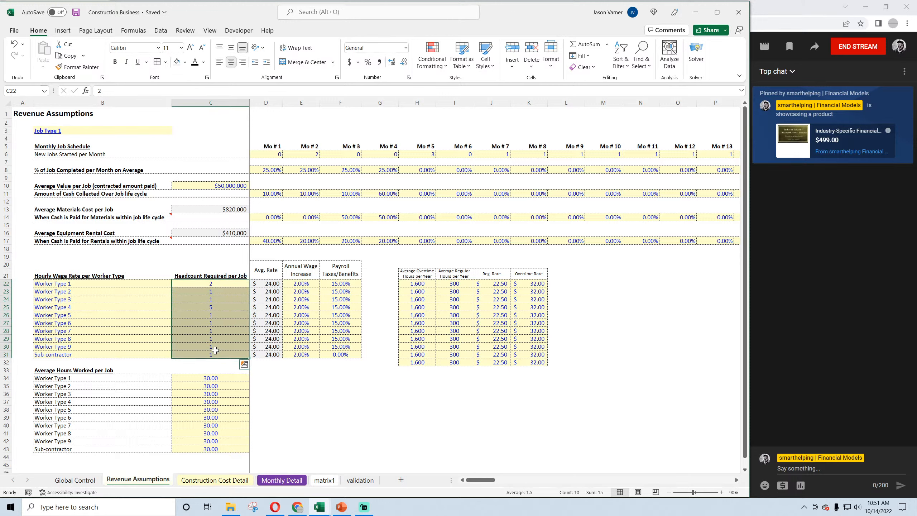
{"action": "left_click", "coordinate": [221, 282]}
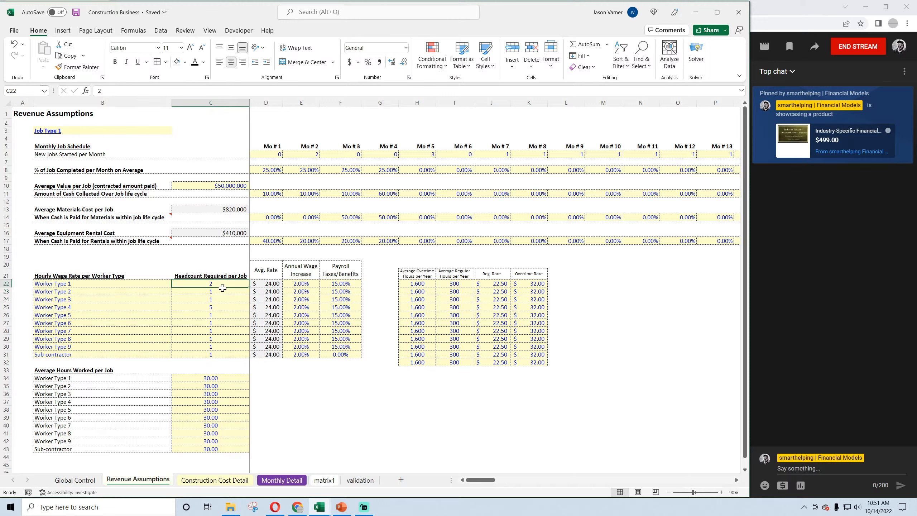
Examine the headcount required and average hours worked per job alongside the new jobs started in Mo # 2
{"action": "left_click", "coordinate": [219, 291]}
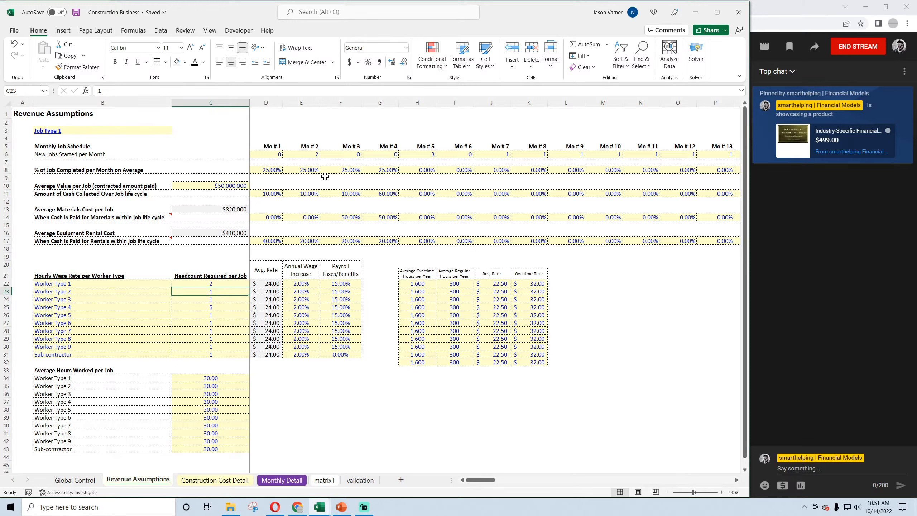
{"action": "left_click", "coordinate": [212, 380]}
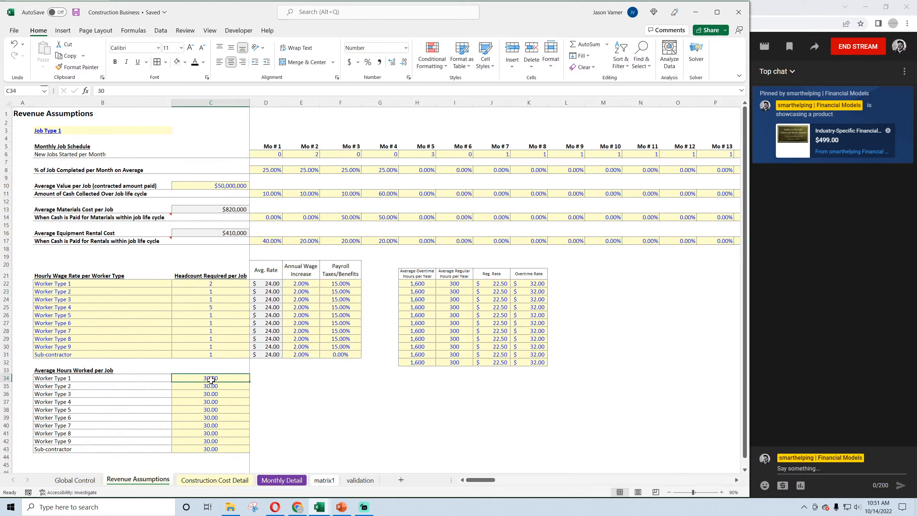
{"action": "left_click", "coordinate": [86, 371]}
{"action": "left_click", "coordinate": [223, 381]}
{"action": "left_click", "coordinate": [296, 154]}
Set the new jobs started in Mo # 5 to 0
{"action": "left_click", "coordinate": [425, 152]}
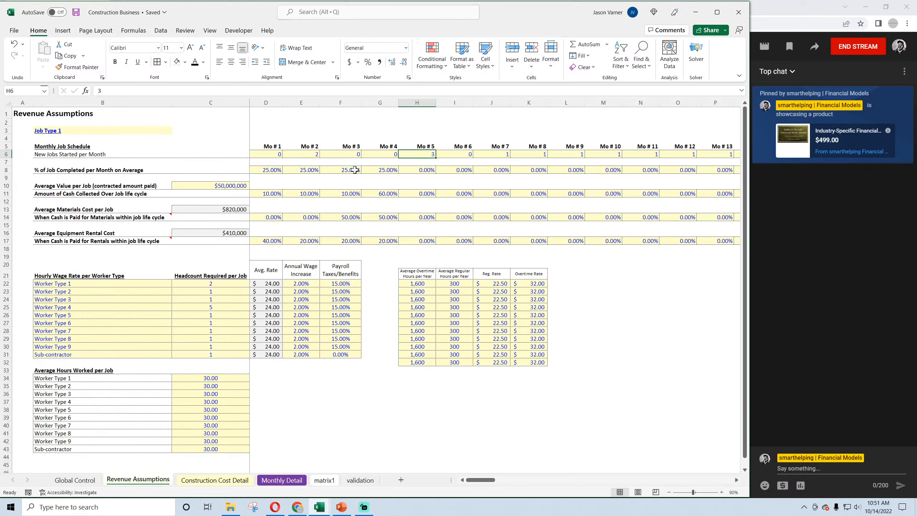
{"action": "type", "text": "21"}
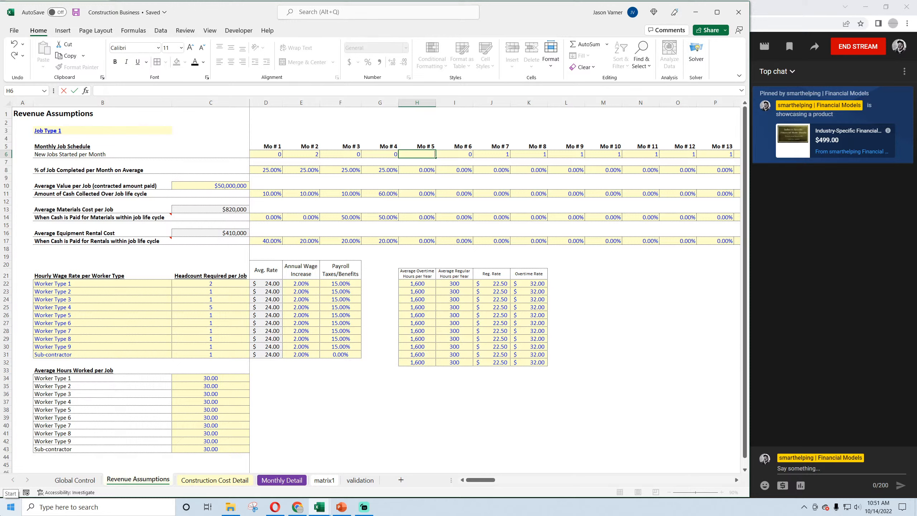
{"action": "key", "text": "Return"}
{"action": "key", "text": "Up"}
{"action": "key", "text": "Left"}
{"action": "key", "text": "Left"}
{"action": "key", "text": "Left"}
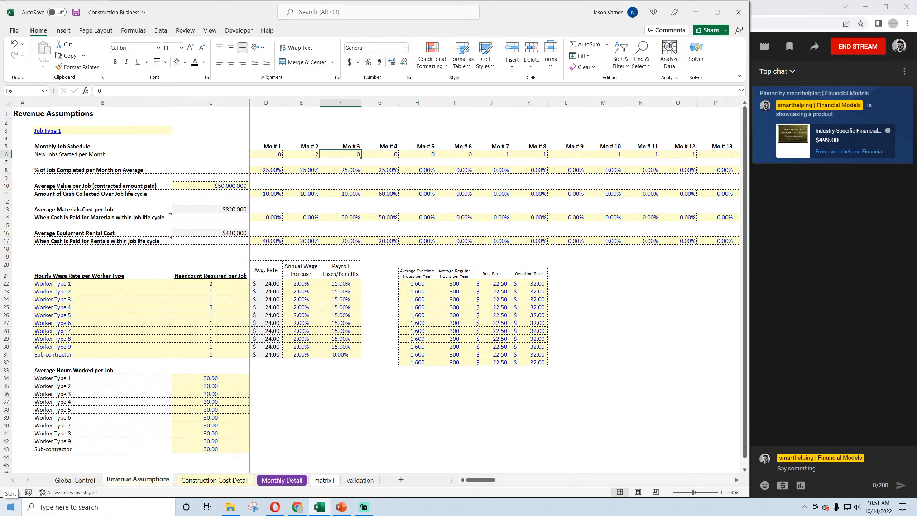
Set the new jobs started in Mo # 7 and Mo # 8 to 0
{"action": "key", "text": "Right"}
{"action": "key", "text": "Right"}
{"action": "key", "text": "Right"}
{"action": "key", "text": "Right"}
{"action": "key", "text": "Right"}
{"action": "type", "text": "0"}
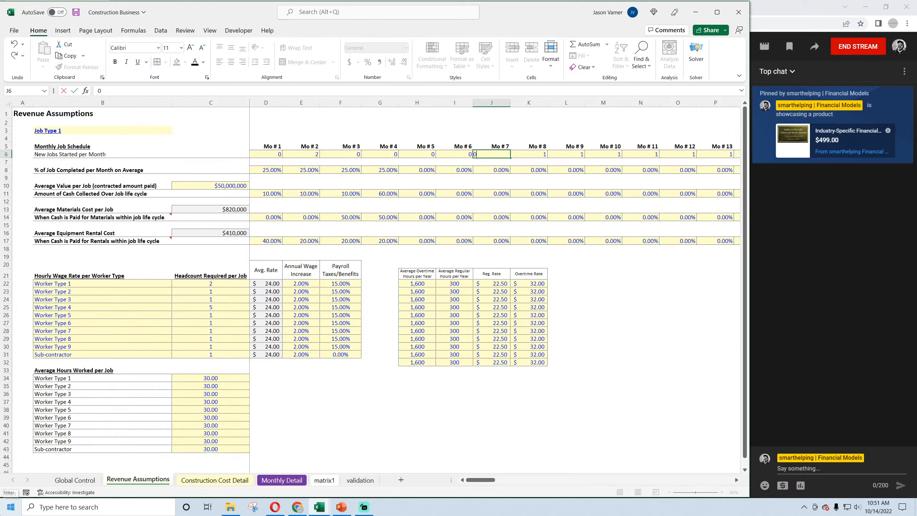
{"action": "key", "text": "Return"}
{"action": "left_click", "coordinate": [529, 154]}
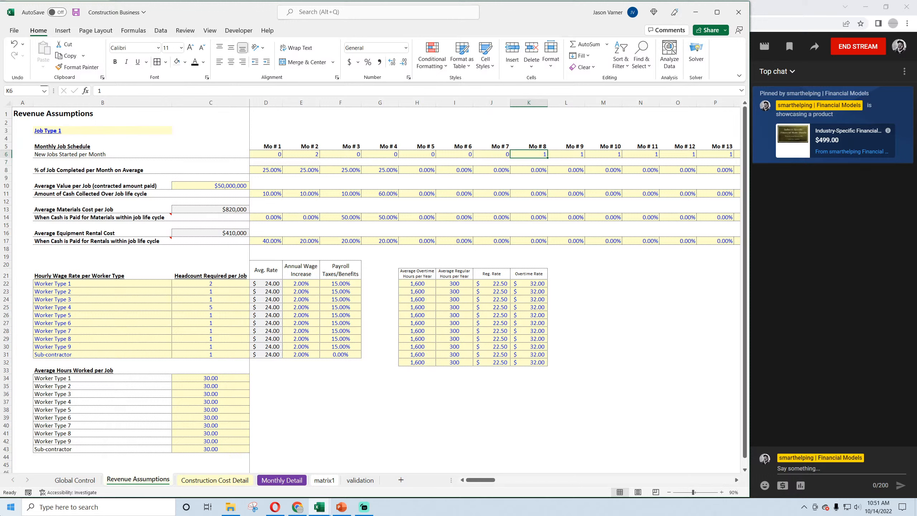
{"action": "type", "text": "0"}
{"action": "key", "text": "Return"}
{"action": "left_click", "coordinate": [566, 154]}
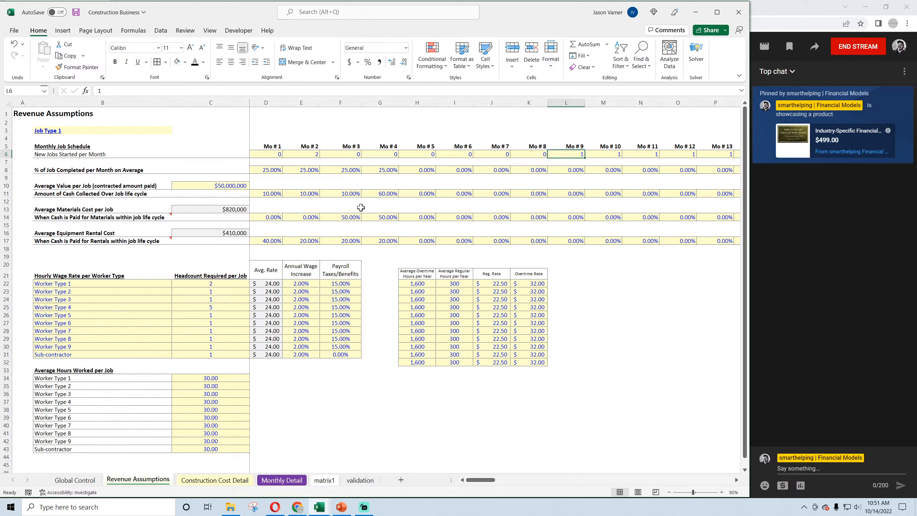
Review the job starts from Mo # 2 to Mo # 8, the headcounts per worker type, and the average hours per job in C34:C43
{"action": "left_click_drag", "start_coordinate": [309, 152], "coordinate": [526, 154]}
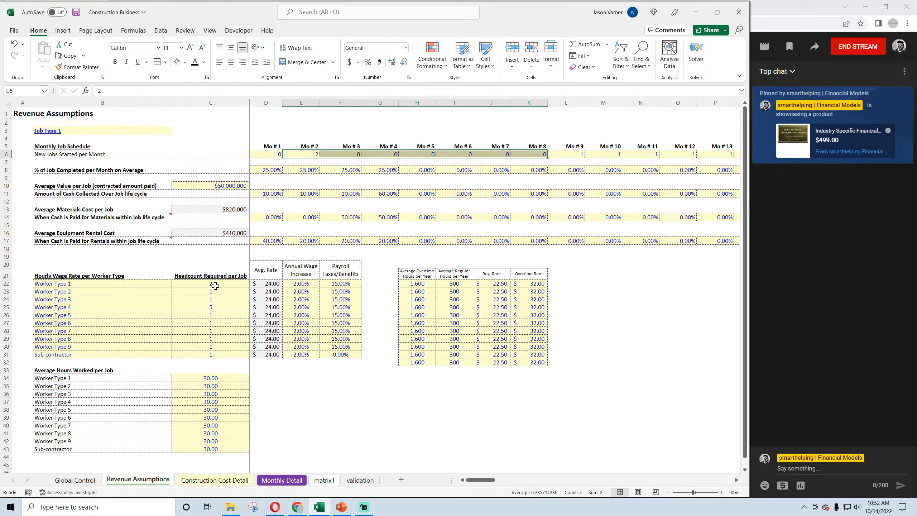
{"action": "left_click_drag", "start_coordinate": [216, 284], "coordinate": [116, 353]}
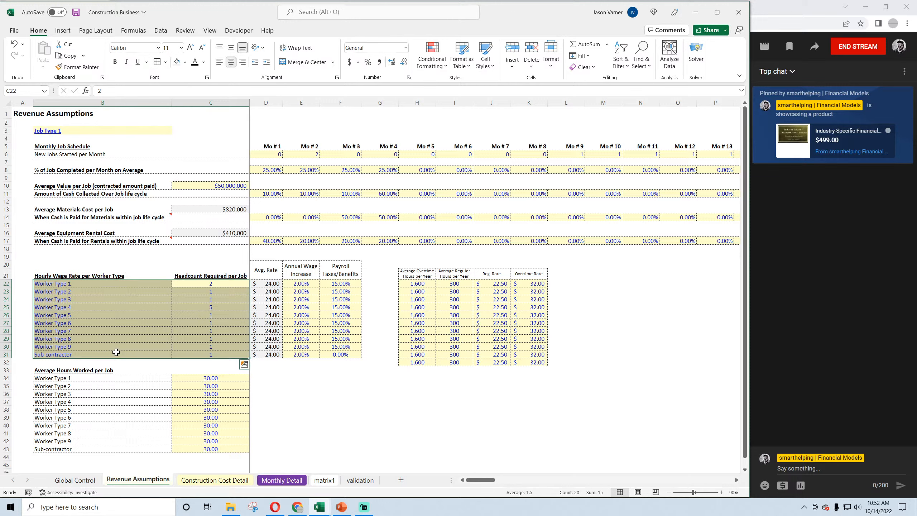
{"action": "left_click", "coordinate": [211, 377]}
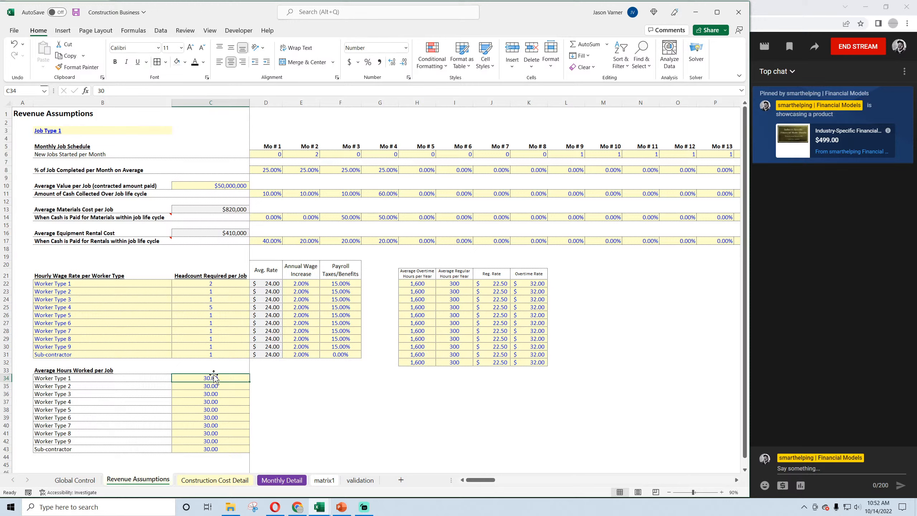
{"action": "left_click_drag", "start_coordinate": [215, 377], "coordinate": [213, 447]}
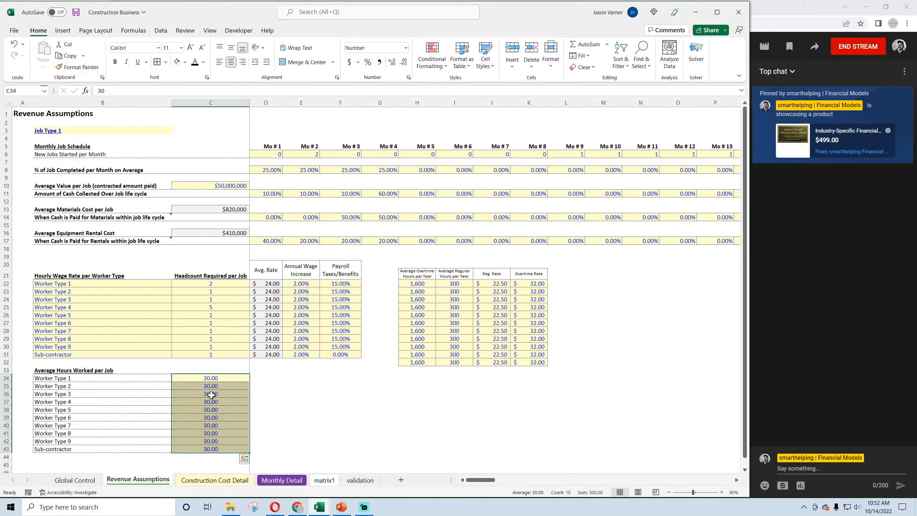
{"action": "left_click", "coordinate": [209, 380]}
{"action": "left_click_drag", "start_coordinate": [210, 381], "coordinate": [212, 448]}
Review the average overtime and regular hours per year in H22:I32, and save the workbook
{"action": "left_click", "coordinate": [425, 286]}
{"action": "left_click", "coordinate": [450, 283]}
{"action": "left_click", "coordinate": [419, 284]}
{"action": "left_click", "coordinate": [453, 284]}
{"action": "left_click", "coordinate": [420, 299]}
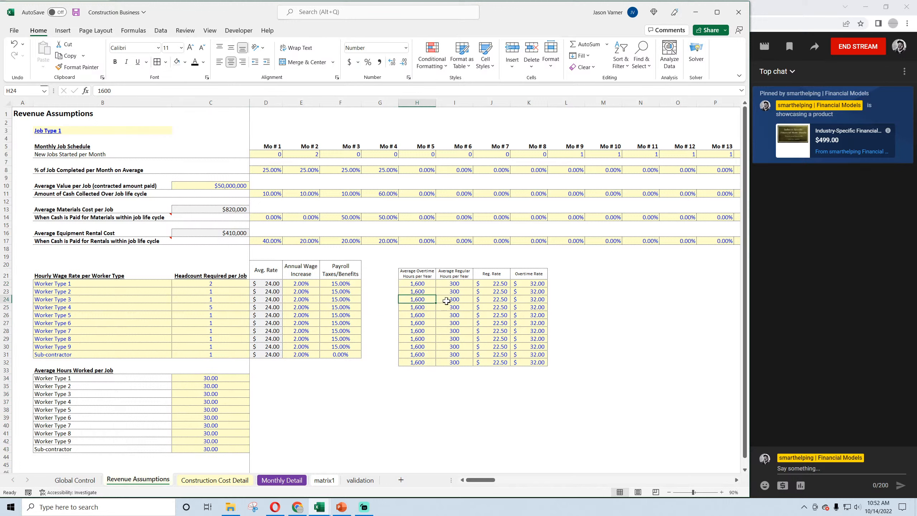
{"action": "left_click", "coordinate": [449, 300]}
{"action": "left_click_drag", "start_coordinate": [417, 283], "coordinate": [454, 362]}
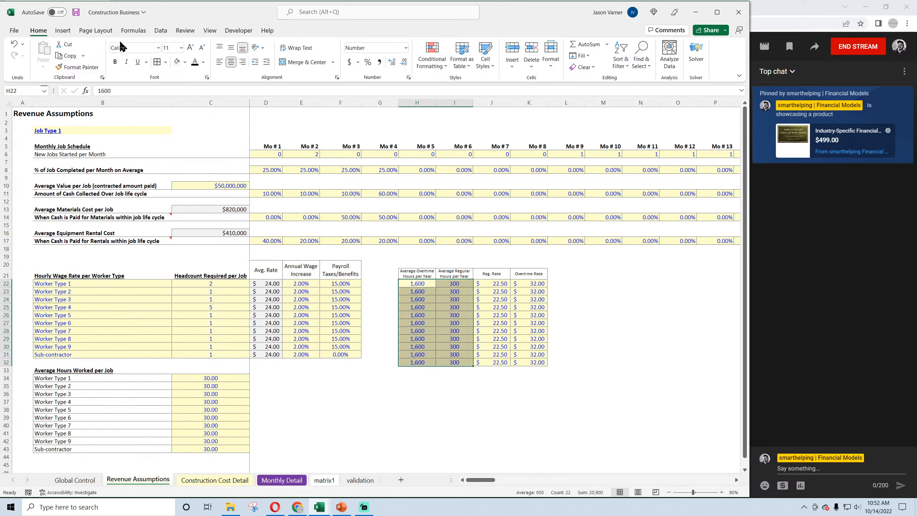
{"action": "left_click", "coordinate": [76, 12]}
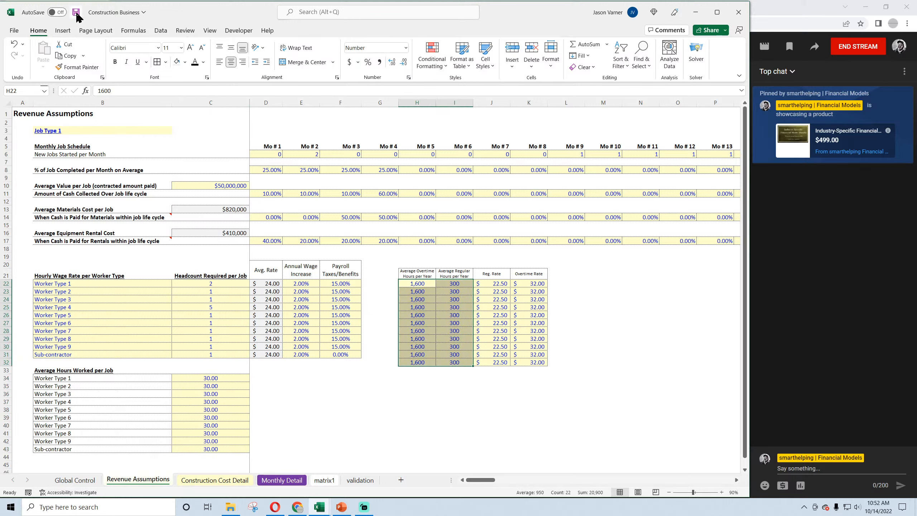
Compare the average hours worked per job in C34:C43 with the overtime and regular hours per year, saving the workbook
{"action": "left_click", "coordinate": [214, 378]}
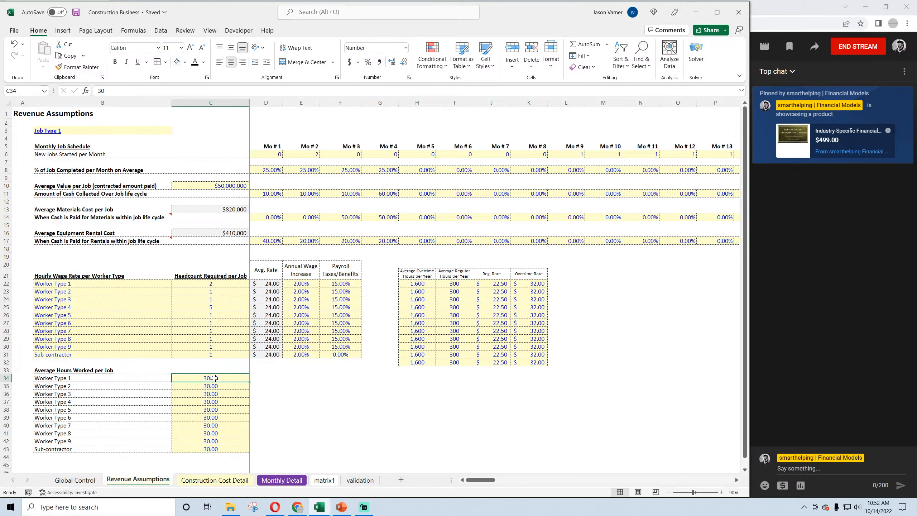
{"action": "left_click_drag", "start_coordinate": [215, 379], "coordinate": [216, 448]}
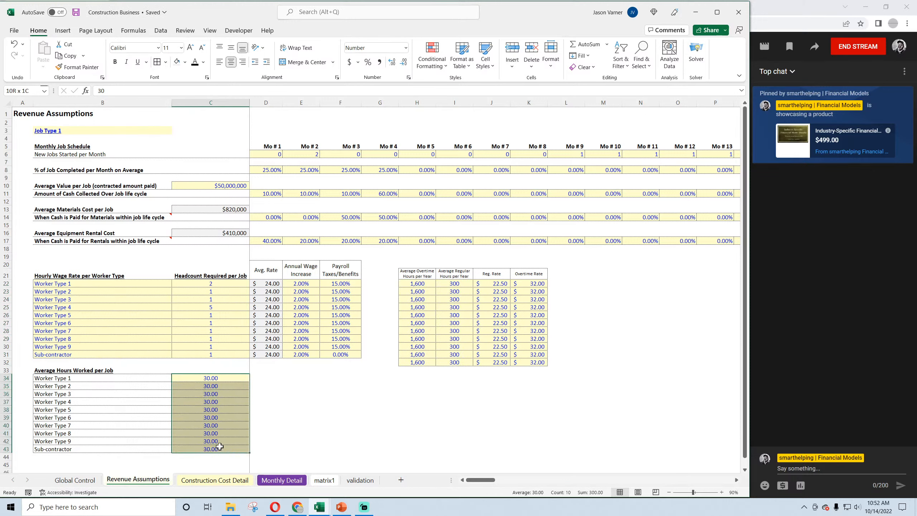
{"action": "left_click", "coordinate": [76, 12]}
{"action": "left_click", "coordinate": [421, 286]}
{"action": "left_click", "coordinate": [447, 291]}
{"action": "left_click", "coordinate": [427, 307]}
{"action": "left_click", "coordinate": [450, 309]}
{"action": "left_click", "coordinate": [419, 306]}
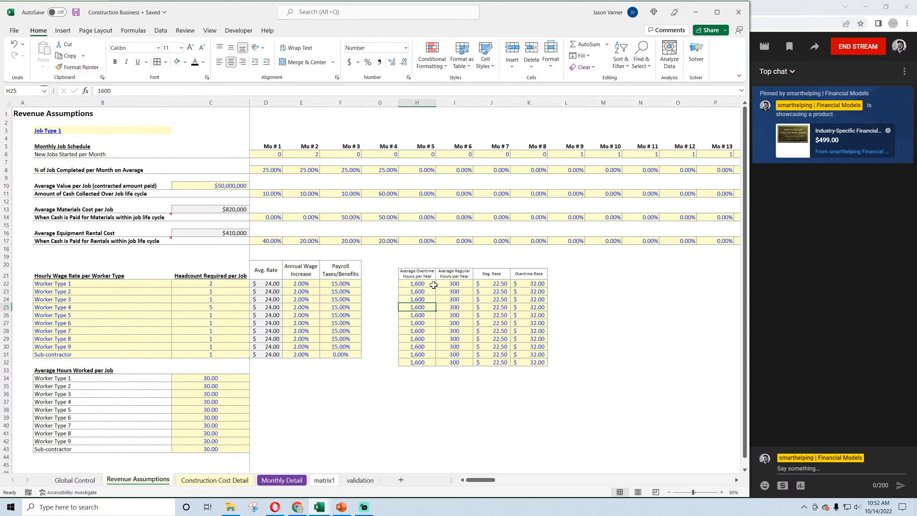
{"action": "left_click", "coordinate": [431, 284]}
{"action": "left_click", "coordinate": [453, 283]}
{"action": "left_click", "coordinate": [229, 378]}
{"action": "left_click", "coordinate": [220, 393]}
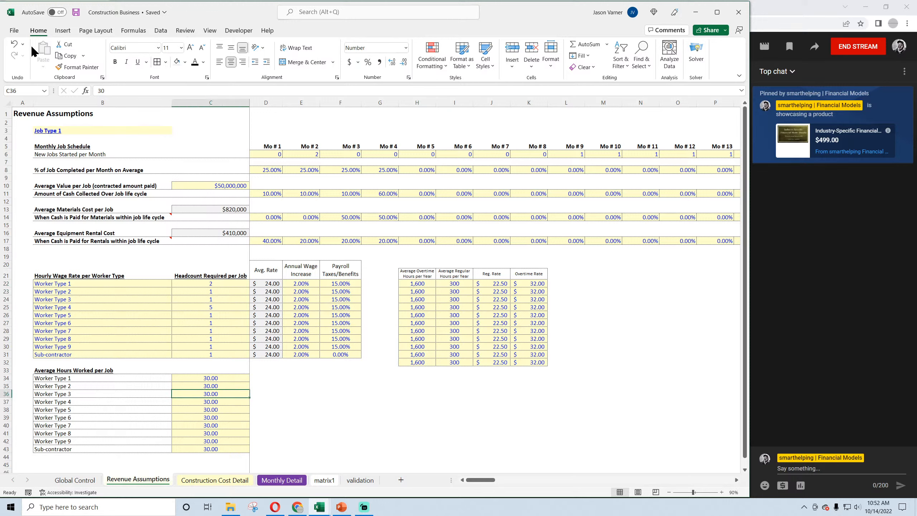
{"action": "left_click", "coordinate": [76, 12]}
{"action": "left_click", "coordinate": [76, 12]}
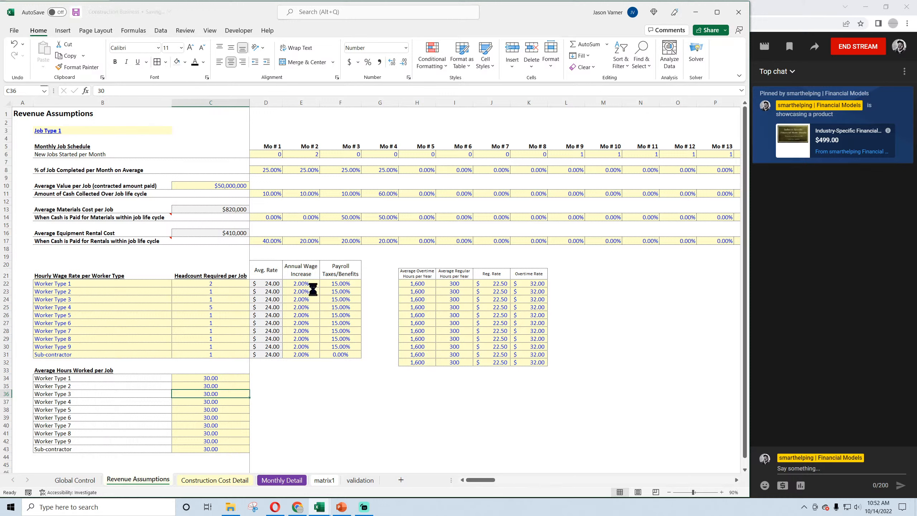
Check the Mo # 2 to Mo # 8 span and divide Worker Type 1's average hours per job by 7 in E36 with =C34/7
{"action": "left_click", "coordinate": [311, 155]}
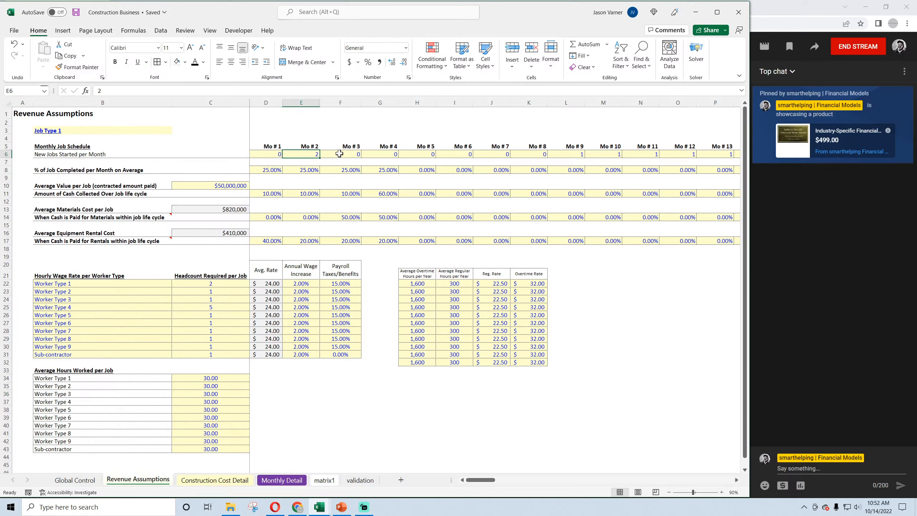
{"action": "left_click", "coordinate": [339, 154]}
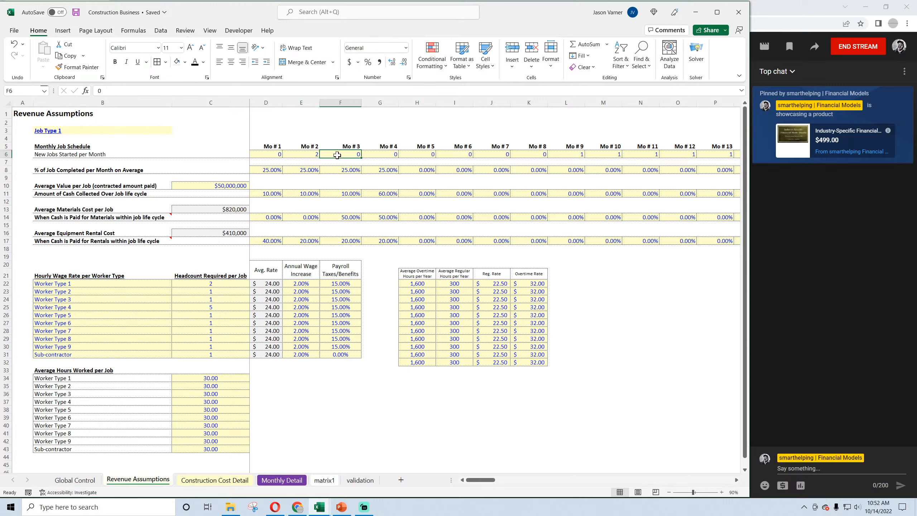
{"action": "left_click", "coordinate": [213, 379]}
{"action": "mouse_move", "coordinate": [308, 154]}
{"action": "left_mouse_down"}
{"action": "mouse_move", "coordinate": [527, 152]}
{"action": "mouse_move", "coordinate": [303, 147]}
{"action": "left_mouse_up"}
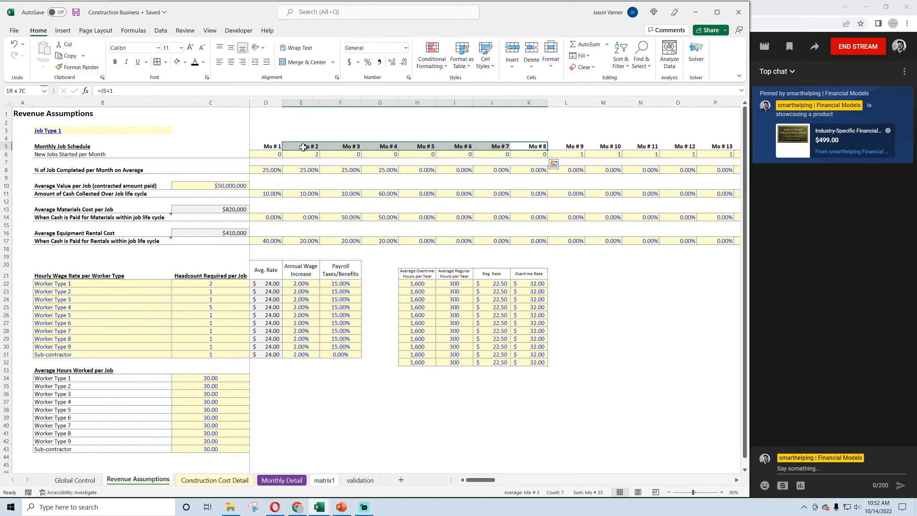
{"action": "left_click", "coordinate": [317, 392]}
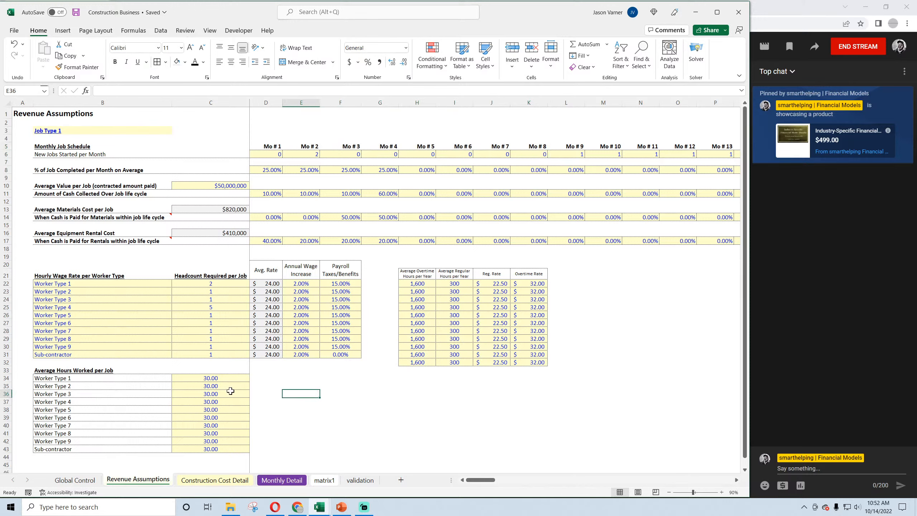
{"action": "type", "text": "="}
{"action": "left_click", "coordinate": [231, 375]}
{"action": "type", "text": "/7"}
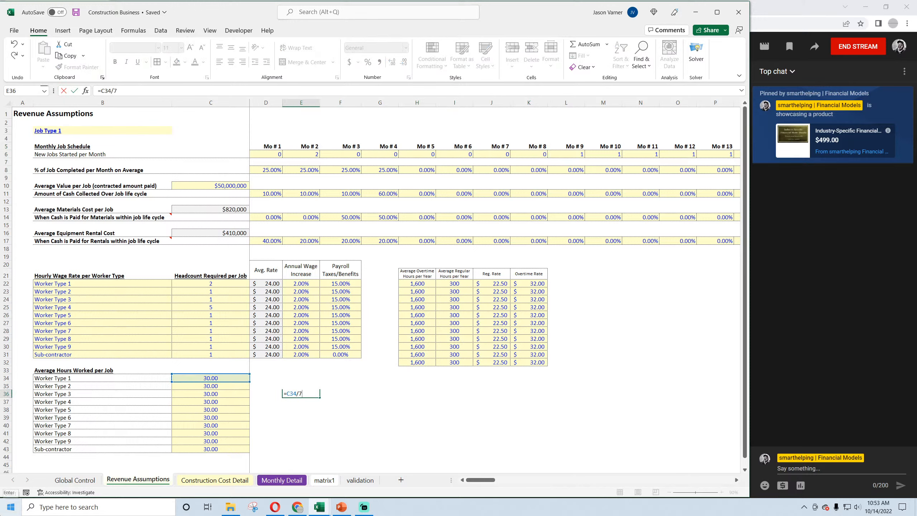
{"action": "key", "text": "ctrl+Return"}
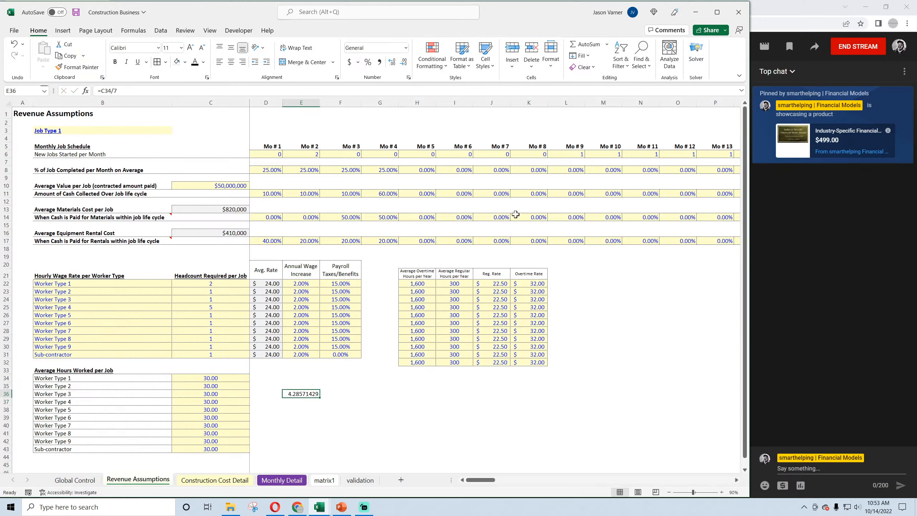
Try 120 and 240 average hours per job for Worker Type 1 in C34, and settle on 350
{"action": "left_click", "coordinate": [224, 375]}
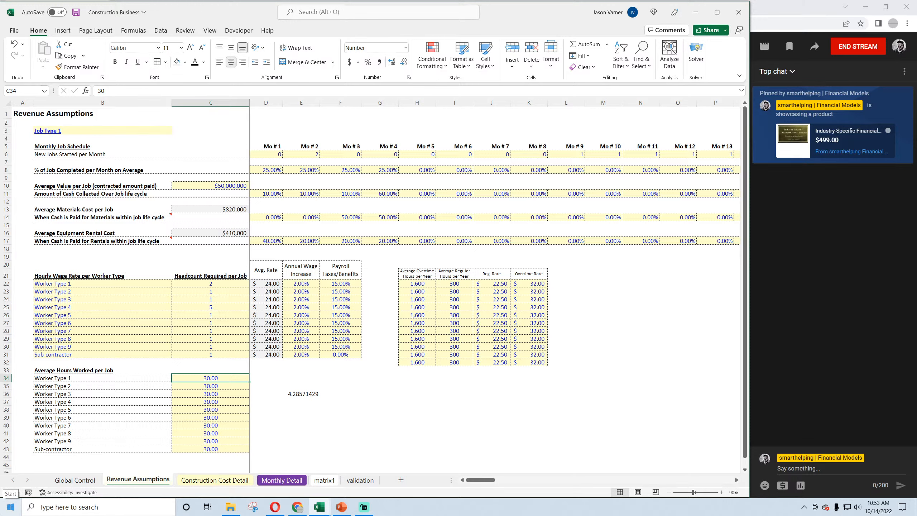
{"action": "type", "text": "120"}
{"action": "key", "text": "Return"}
{"action": "key", "text": "Up"}
{"action": "type", "text": "240"}
{"action": "key", "text": "Return"}
{"action": "key", "text": "Up"}
{"action": "type", "text": "350"}
{"action": "key", "text": "Return"}
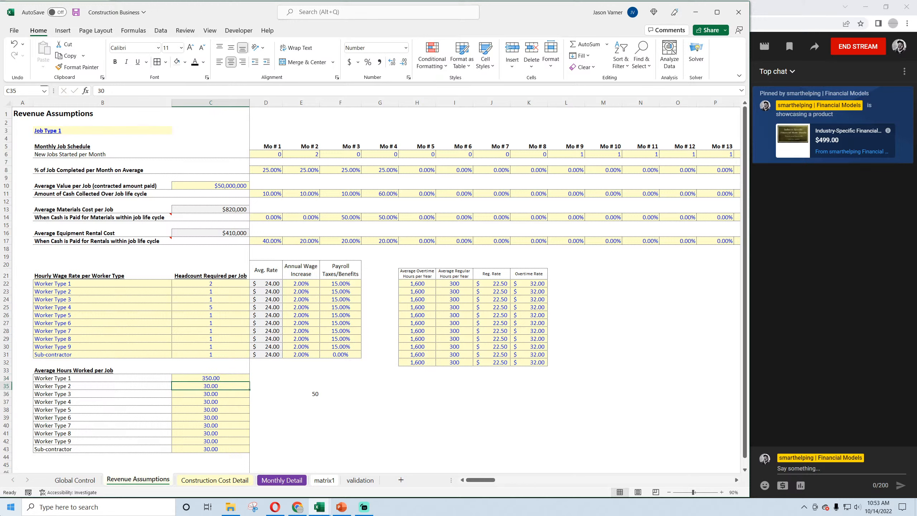
Fill Worker Type 1's 350 hours per job down through the Sub-contractor row, and save the workbook
{"action": "left_click", "coordinate": [237, 378]}
{"action": "left_click_drag", "start_coordinate": [249, 382], "coordinate": [252, 442]}
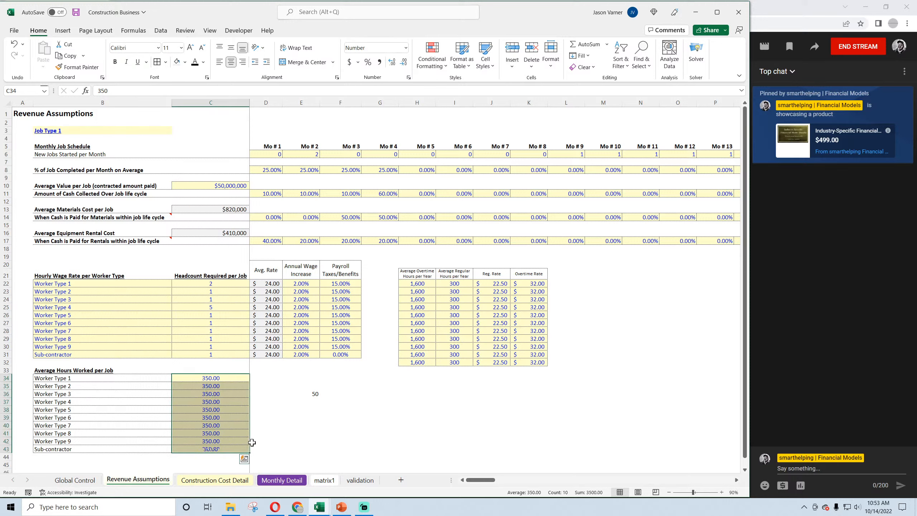
{"action": "left_click", "coordinate": [76, 12]}
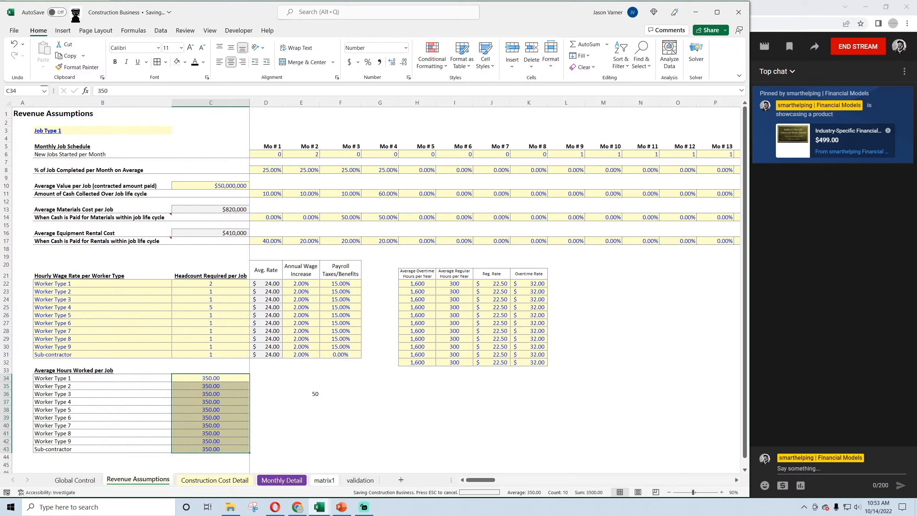
Examine Worker Type 1's hours per job, the Mo # 2 to Mo # 8 span and the E36 calculation against the yearly hours in H22:I22
{"action": "left_click", "coordinate": [130, 377]}
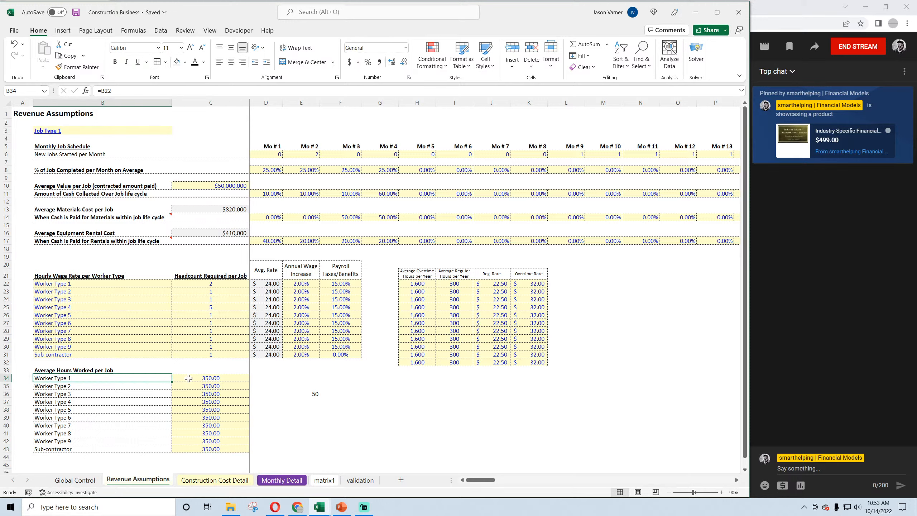
{"action": "left_click", "coordinate": [219, 378]}
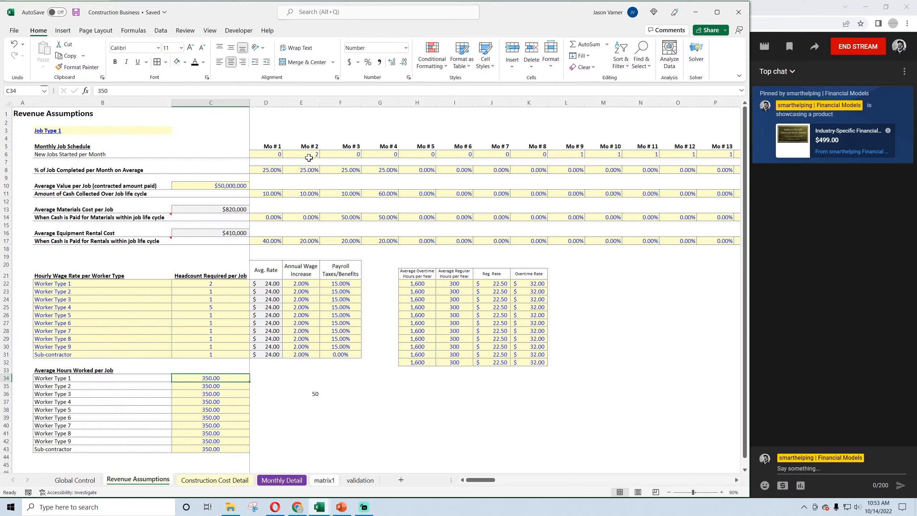
{"action": "left_click_drag", "start_coordinate": [310, 154], "coordinate": [530, 148]}
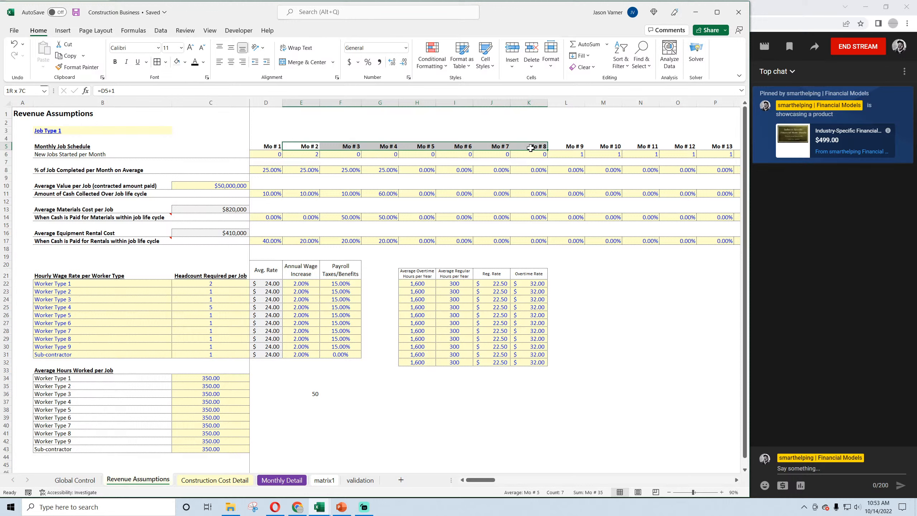
{"action": "left_click_drag", "start_coordinate": [530, 148], "coordinate": [531, 149]}
{"action": "left_click", "coordinate": [315, 392]}
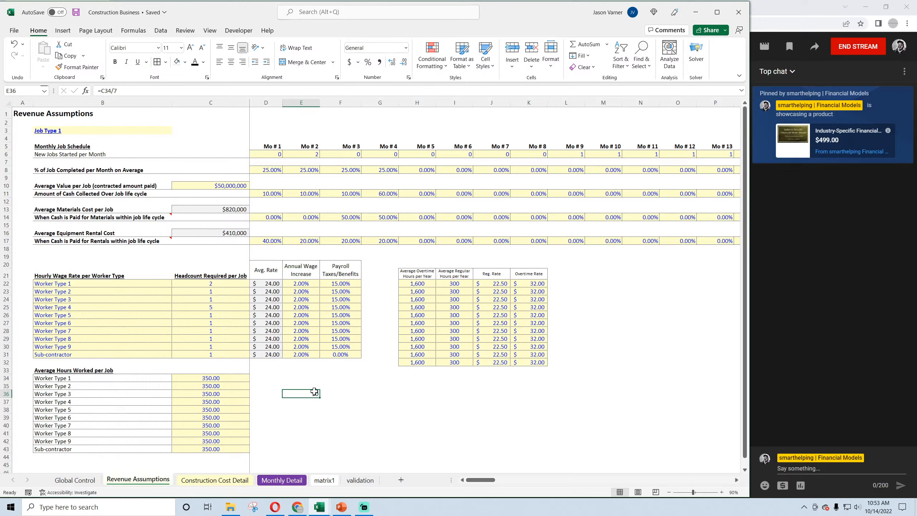
{"action": "left_click", "coordinate": [420, 285]}
{"action": "left_click", "coordinate": [457, 282]}
{"action": "left_click", "coordinate": [422, 284]}
{"action": "left_click", "coordinate": [422, 291]}
{"action": "left_click", "coordinate": [422, 285]}
{"action": "left_click", "coordinate": [455, 281]}
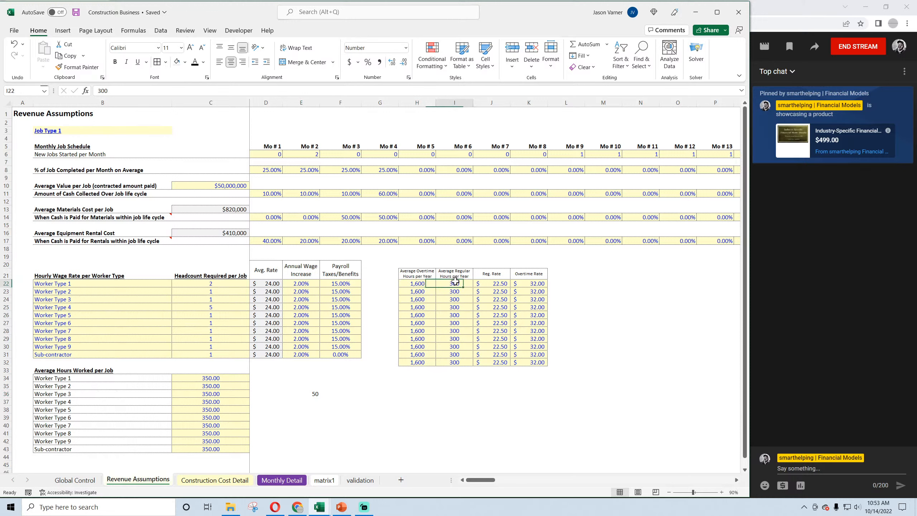
Clear the divide-by-7 calculation in E36 and save the workbook
{"action": "left_click", "coordinate": [417, 291]}
{"action": "left_click", "coordinate": [310, 391]}
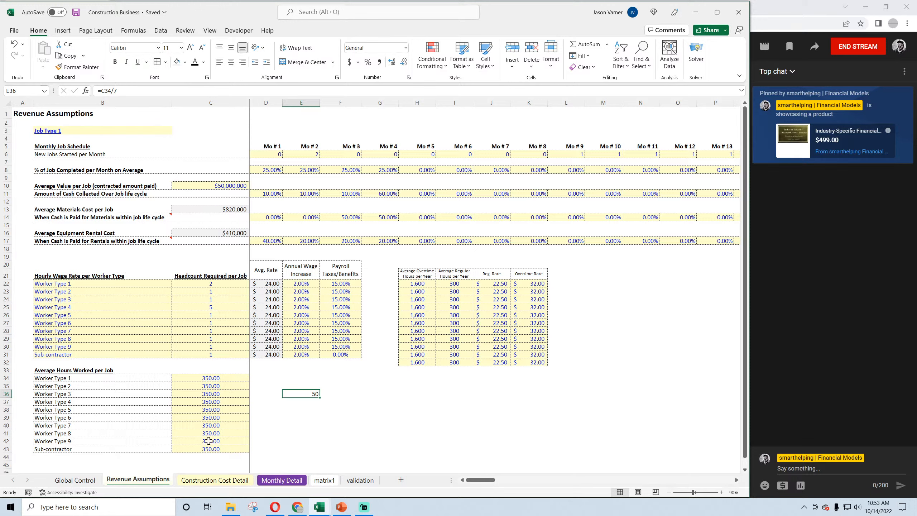
{"action": "key", "text": "BackSpace"}
{"action": "key", "text": "Return"}
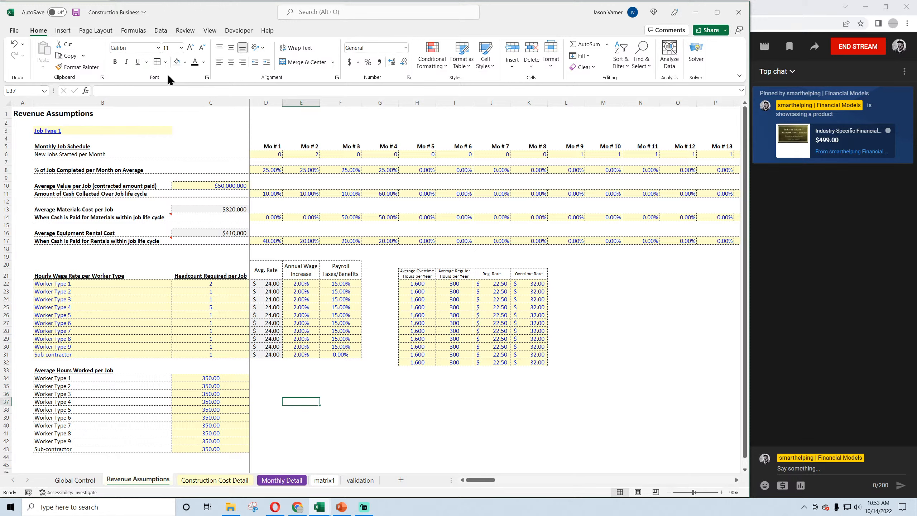
{"action": "left_click", "coordinate": [78, 12]}
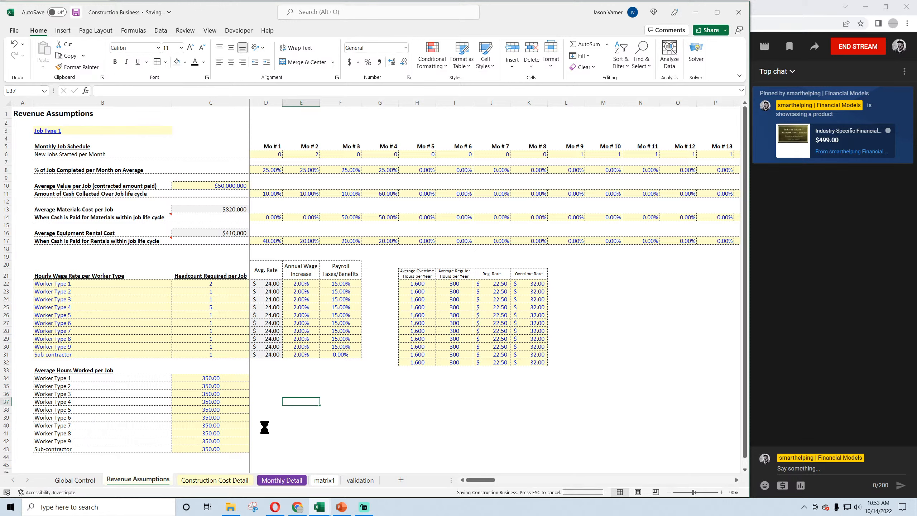
Examine the average hours and headcount per job, then compare the Mo # 2 job starts with the monthly completion percentages
{"action": "left_click", "coordinate": [227, 378]}
{"action": "left_click", "coordinate": [228, 386]}
{"action": "left_click", "coordinate": [229, 425]}
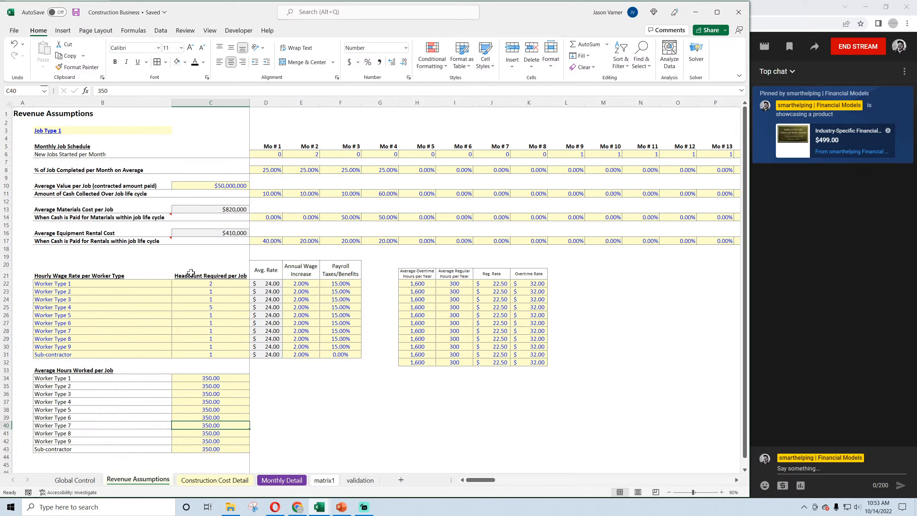
{"action": "left_click", "coordinate": [205, 301]}
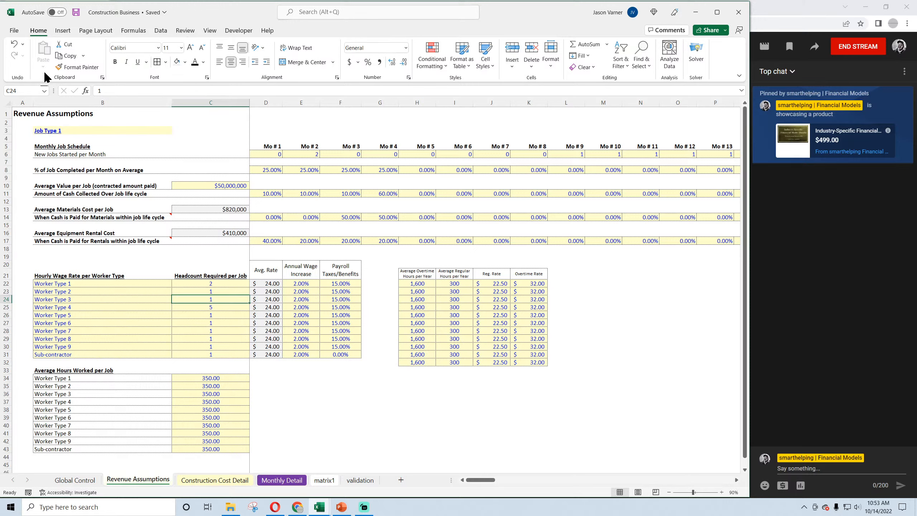
{"action": "left_click", "coordinate": [77, 14]}
{"action": "left_click", "coordinate": [314, 153]}
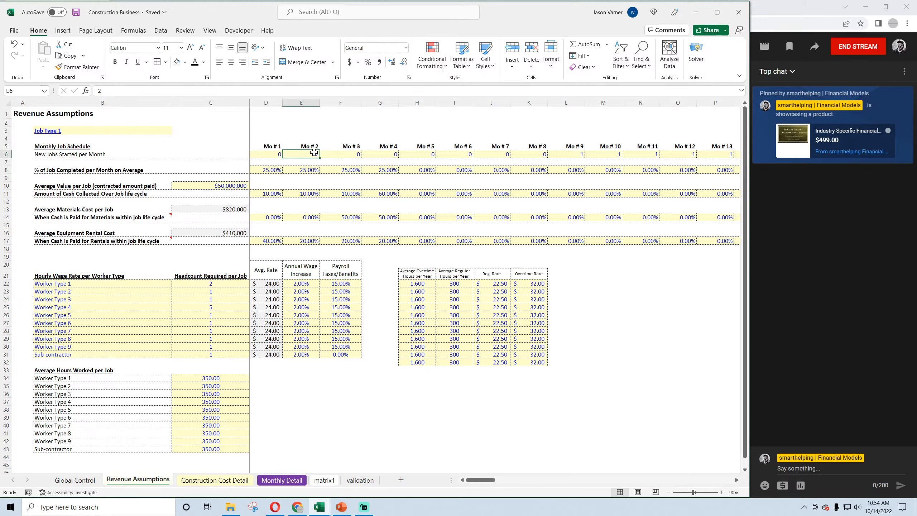
{"action": "left_click", "coordinate": [273, 170]}
{"action": "left_click", "coordinate": [293, 171]}
{"action": "left_click", "coordinate": [343, 168]}
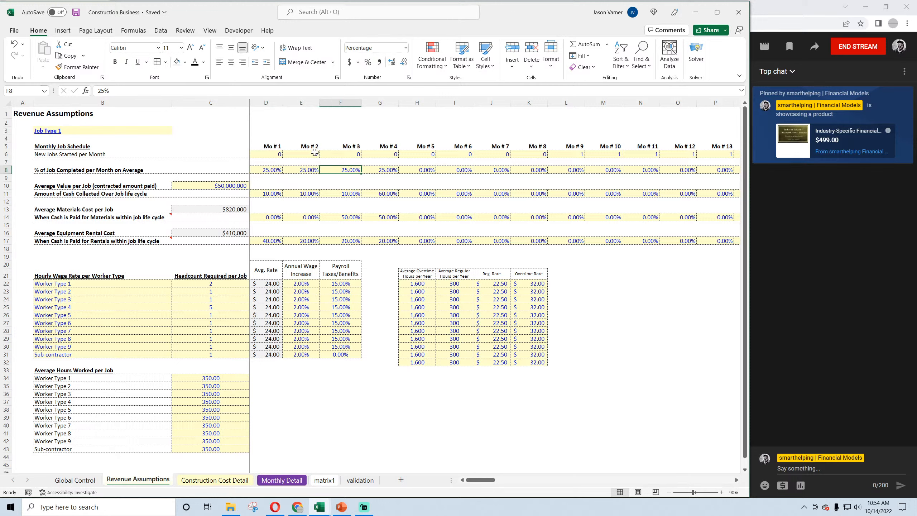
{"action": "left_click", "coordinate": [315, 153]}
{"action": "left_click", "coordinate": [311, 171]}
{"action": "left_click", "coordinate": [311, 154]}
{"action": "left_click", "coordinate": [280, 171]}
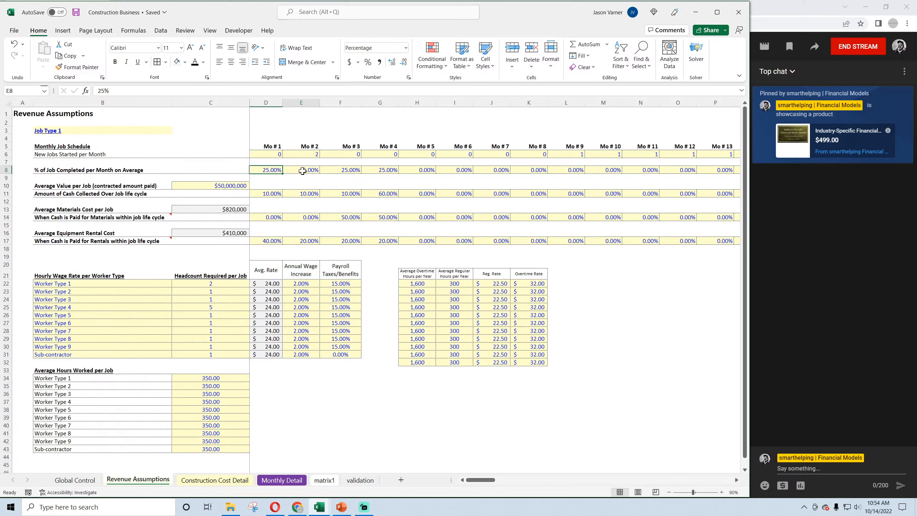
{"action": "left_click", "coordinate": [303, 170]}
{"action": "left_click", "coordinate": [336, 172]}
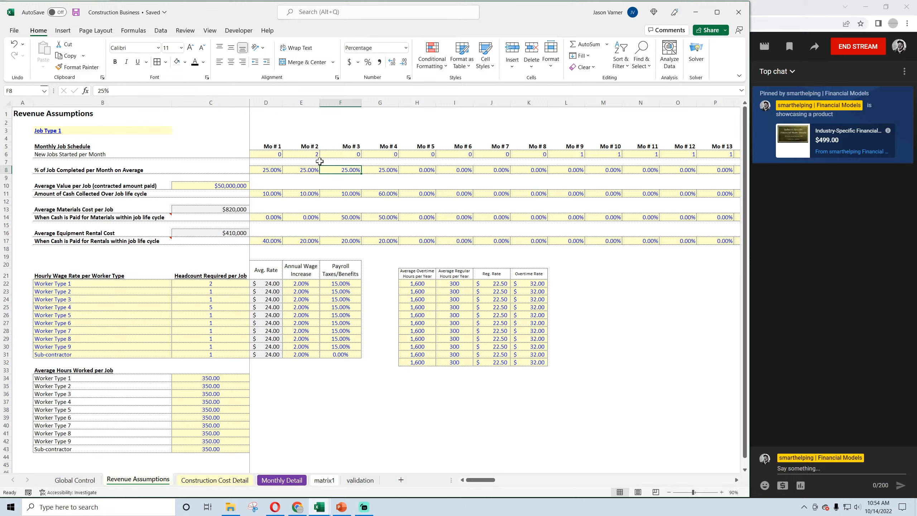
{"action": "left_click", "coordinate": [304, 154]}
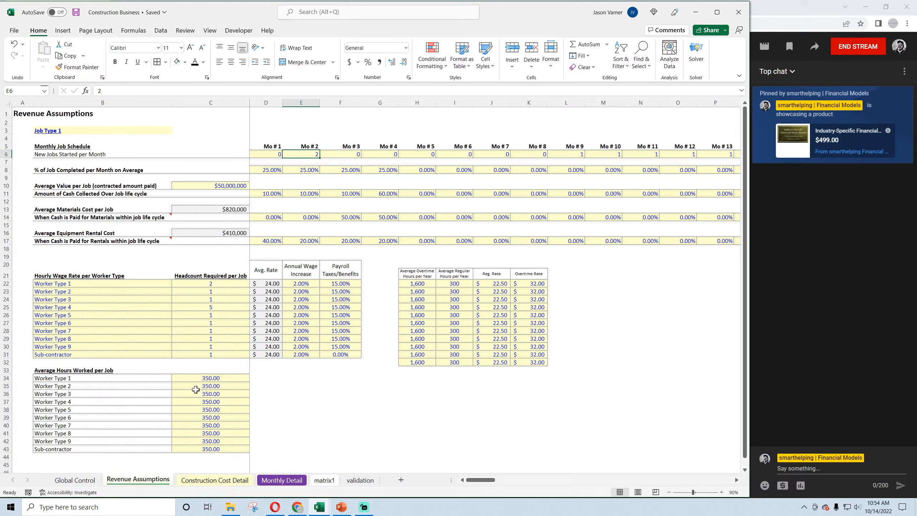
{"action": "left_click", "coordinate": [211, 378]}
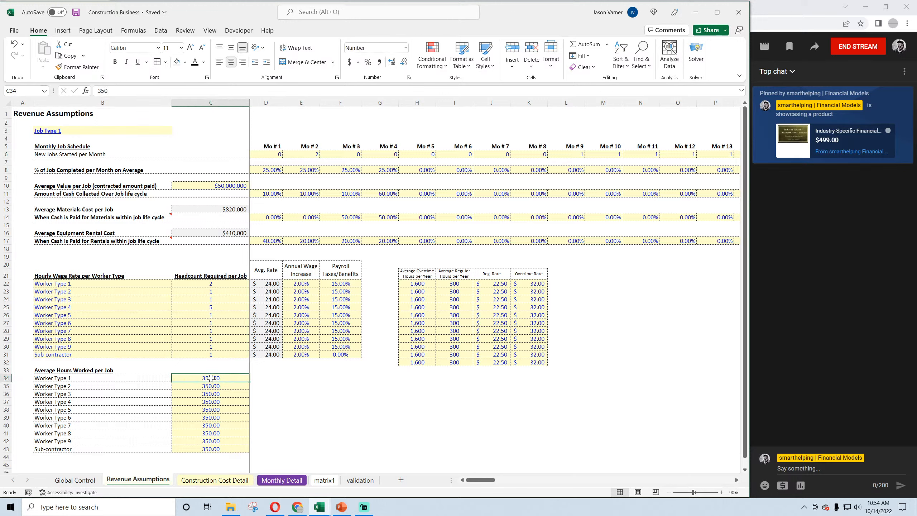
Review the % of Job Completed per Month row from Mo # 1 through Mo # 9 to see how the work is spread
{"action": "left_click", "coordinate": [272, 169]}
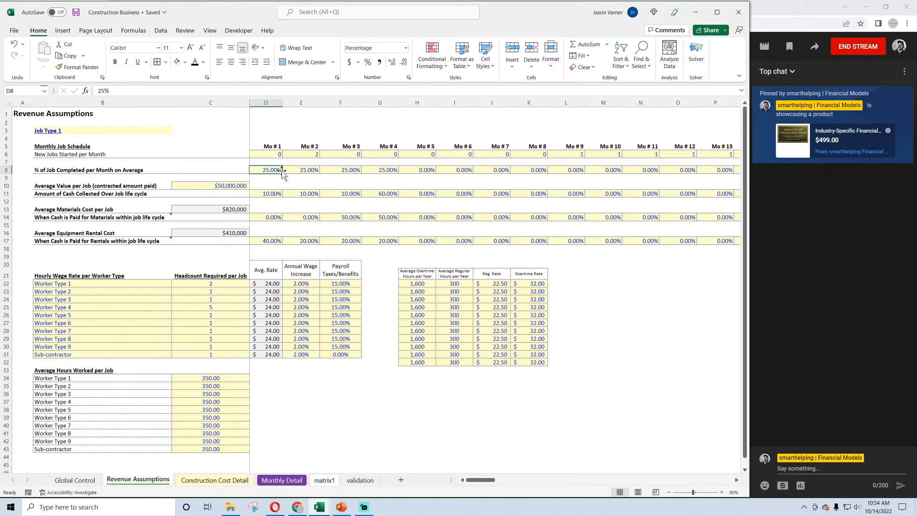
{"action": "left_click", "coordinate": [312, 169]}
{"action": "left_click", "coordinate": [348, 169]}
{"action": "left_click", "coordinate": [382, 170]}
{"action": "left_click", "coordinate": [302, 169]}
{"action": "left_click", "coordinate": [350, 169]}
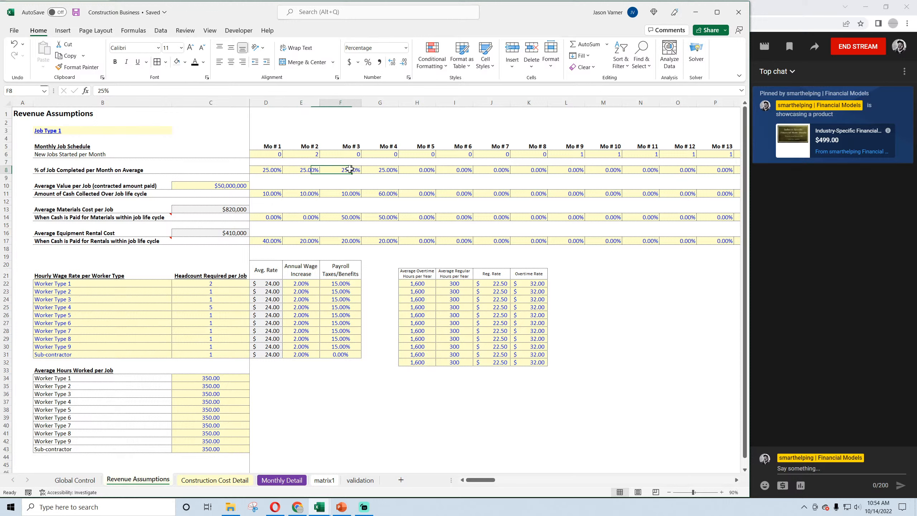
{"action": "left_click", "coordinate": [382, 170]}
{"action": "left_click_drag", "start_coordinate": [269, 169], "coordinate": [523, 169]}
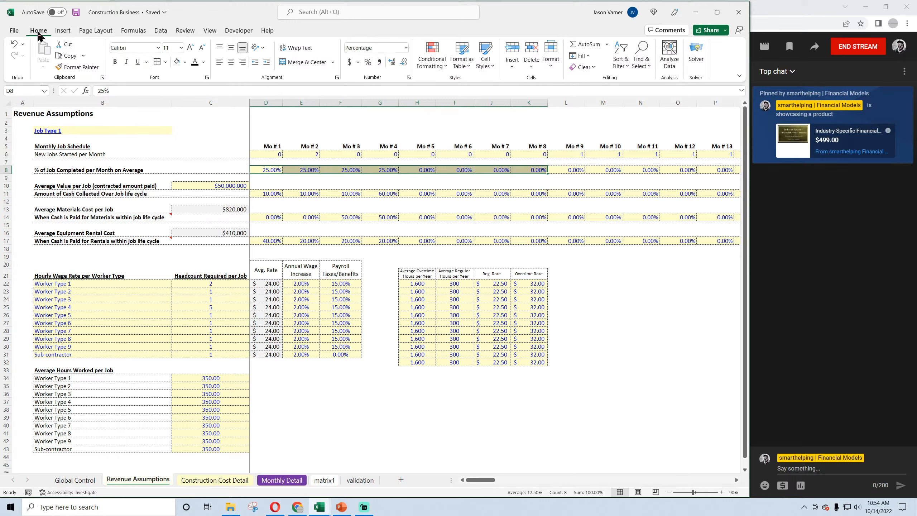
{"action": "left_click", "coordinate": [76, 12]}
{"action": "left_click", "coordinate": [308, 170]}
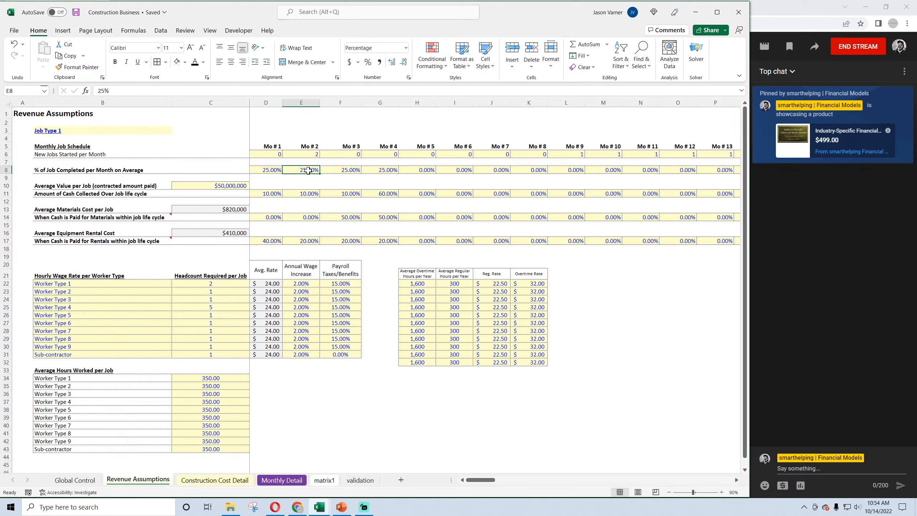
{"action": "left_click", "coordinate": [273, 172]}
{"action": "left_click", "coordinate": [307, 170]}
{"action": "left_click", "coordinate": [348, 170]}
{"action": "left_click", "coordinate": [387, 170]}
{"action": "left_click", "coordinate": [428, 171]}
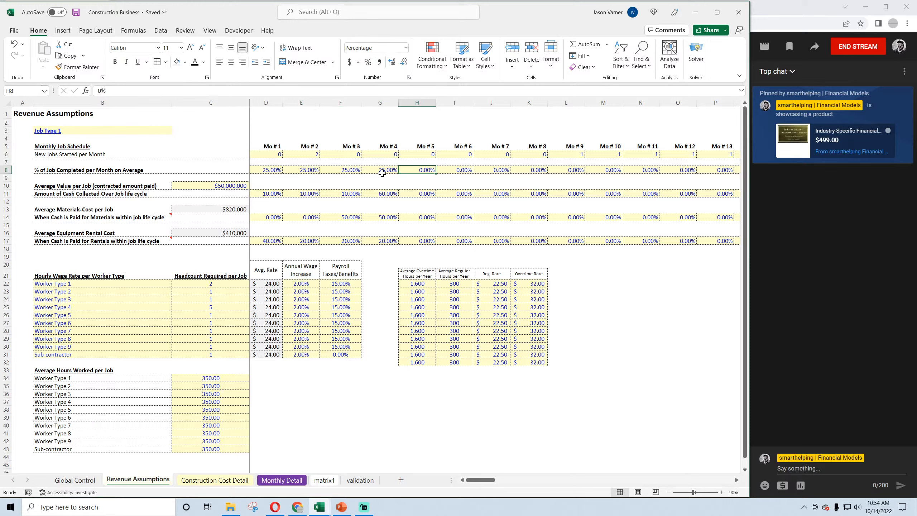
{"action": "left_click_drag", "start_coordinate": [268, 171], "coordinate": [565, 172]}
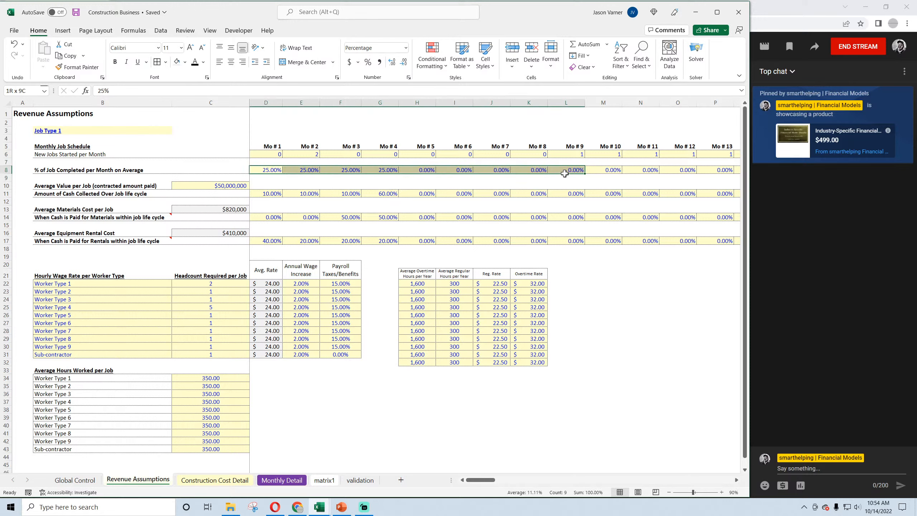
{"action": "left_click_drag", "start_coordinate": [116, 172], "coordinate": [535, 171]}
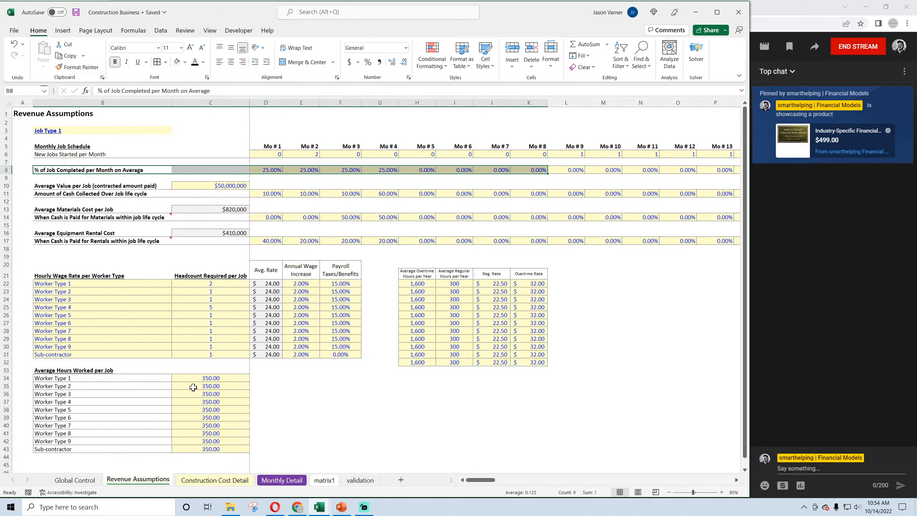
Review the headcount in C22:C31, the average hours per job from C34 down, and the average rates in D22:D31
{"action": "left_click", "coordinate": [76, 12]}
{"action": "left_click", "coordinate": [220, 284]}
{"action": "left_click_drag", "start_coordinate": [220, 284], "coordinate": [214, 354]}
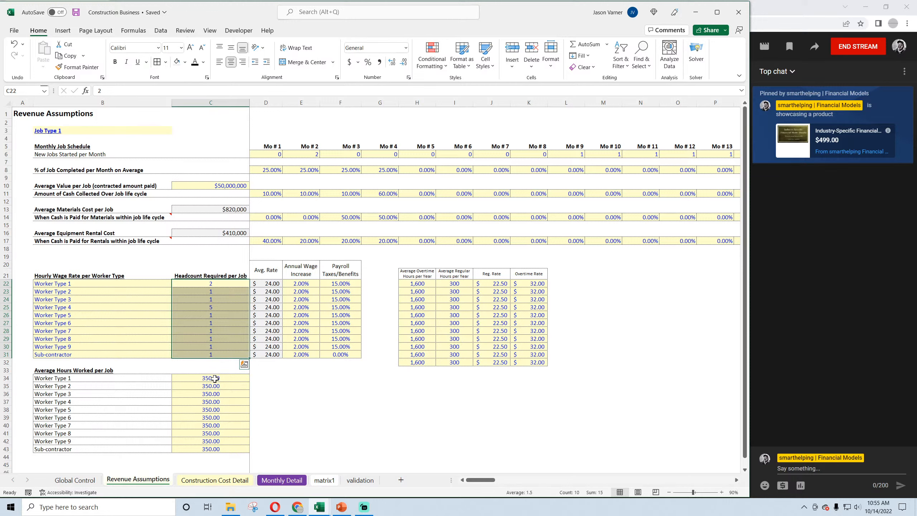
{"action": "left_click_drag", "start_coordinate": [215, 378], "coordinate": [213, 419]}
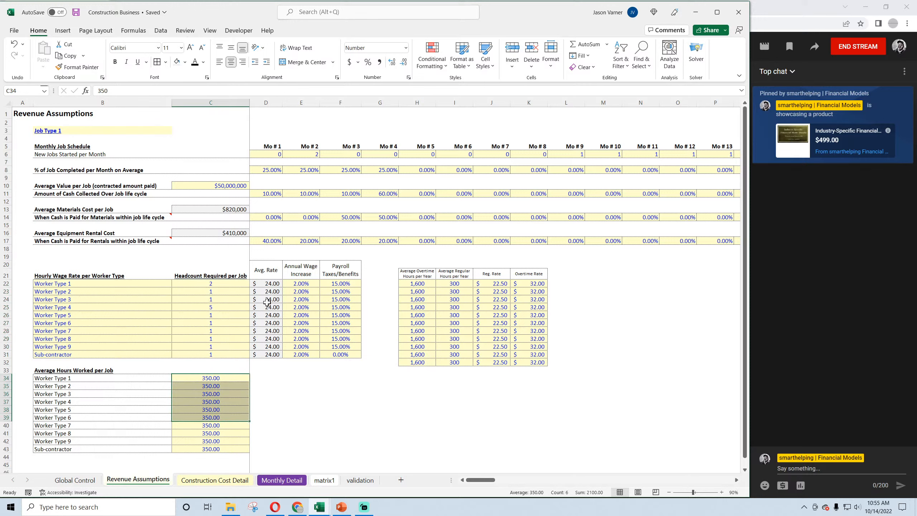
{"action": "left_click_drag", "start_coordinate": [268, 284], "coordinate": [266, 355]}
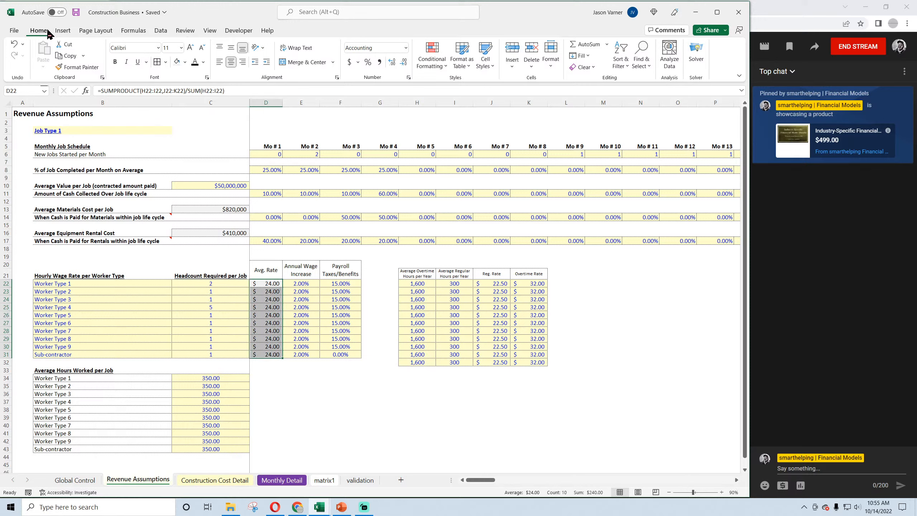
{"action": "left_click", "coordinate": [76, 11]}
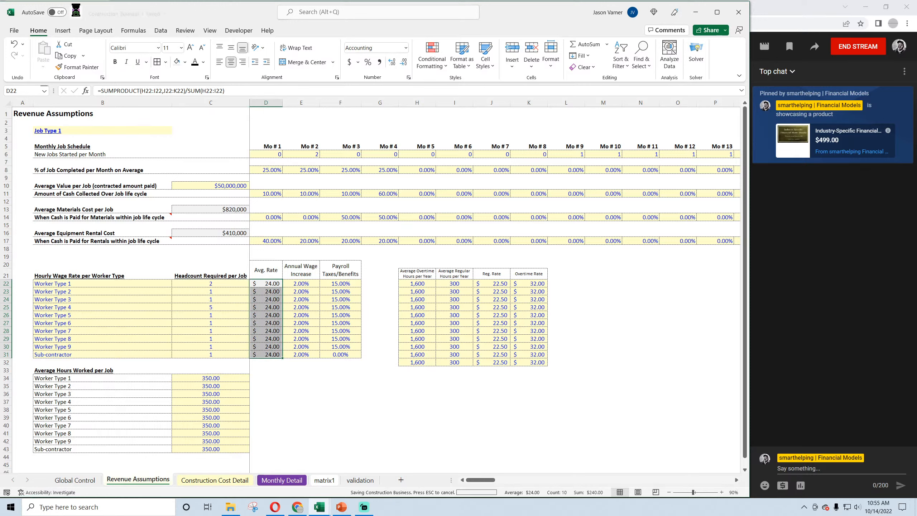
{"action": "left_click", "coordinate": [298, 386]}
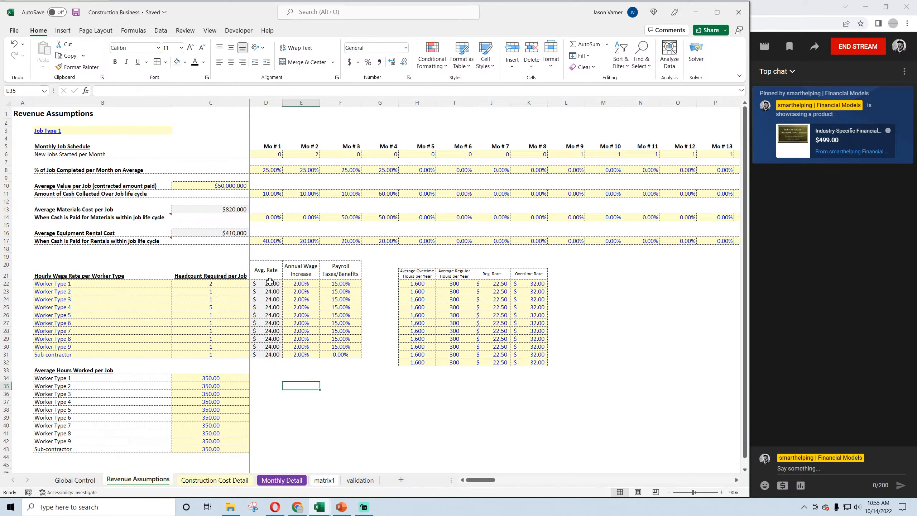
{"action": "left_click_drag", "start_coordinate": [270, 281], "coordinate": [268, 355]}
{"action": "left_click", "coordinate": [291, 378]}
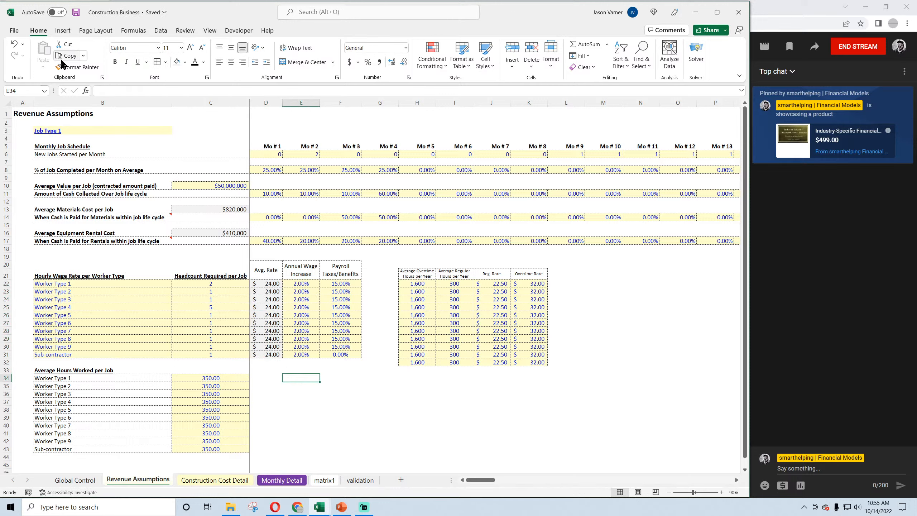
{"action": "left_click", "coordinate": [76, 12]}
Calculate total hours per job in D34 with =C34*C22 and fill the formula down through the Sub-contractor row
{"action": "left_click", "coordinate": [262, 379]}
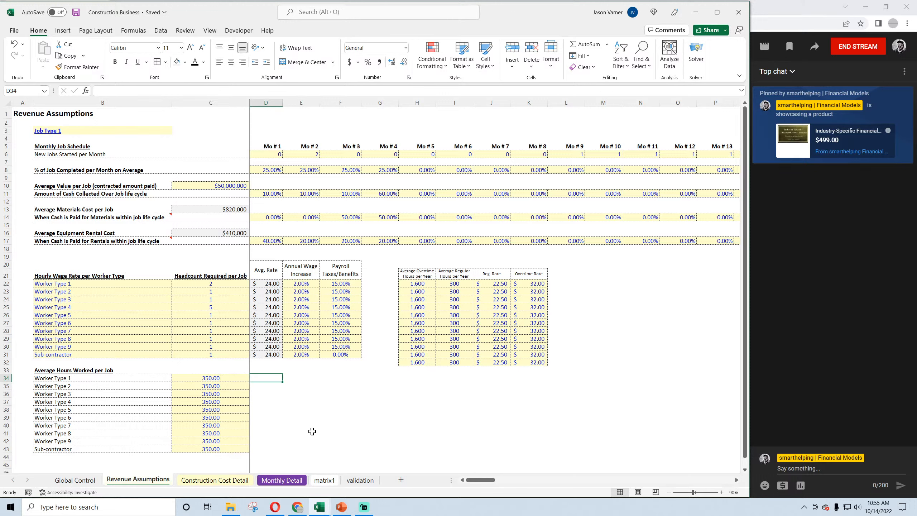
{"action": "type", "text": "="}
{"action": "left_click", "coordinate": [231, 379]}
{"action": "type", "text": "*"}
{"action": "left_click", "coordinate": [215, 283]}
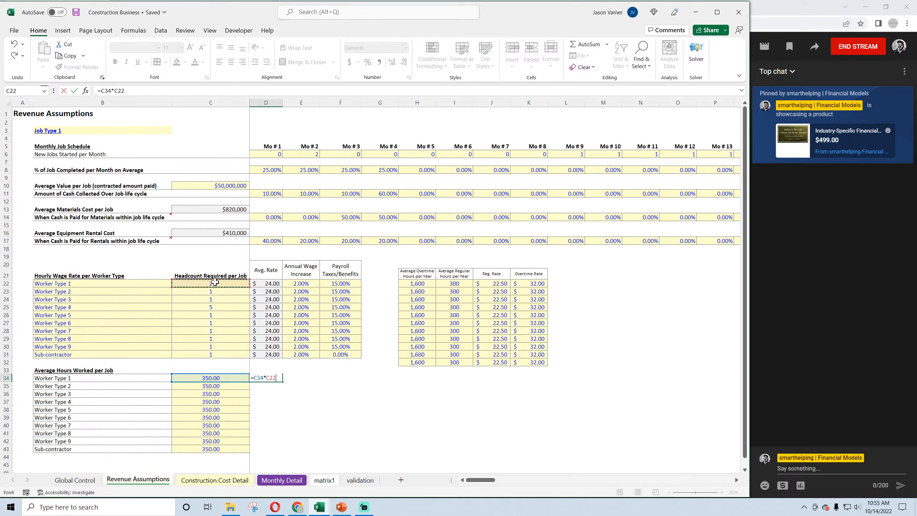
{"action": "key", "text": "ctrl+Return"}
{"action": "left_click_drag", "start_coordinate": [282, 382], "coordinate": [284, 460]}
{"action": "left_click", "coordinate": [403, 433]}
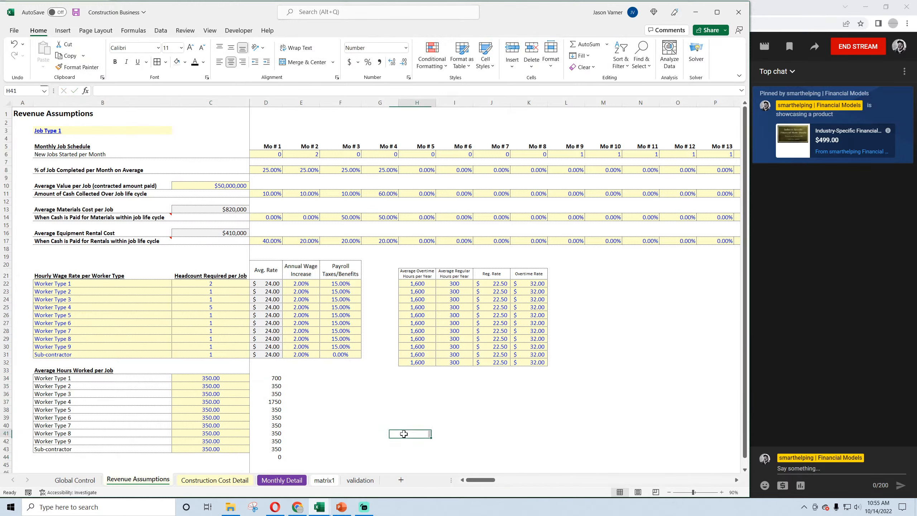
Add cell borders to the total hours column in D34:D43
{"action": "left_click_drag", "start_coordinate": [266, 378], "coordinate": [269, 448]}
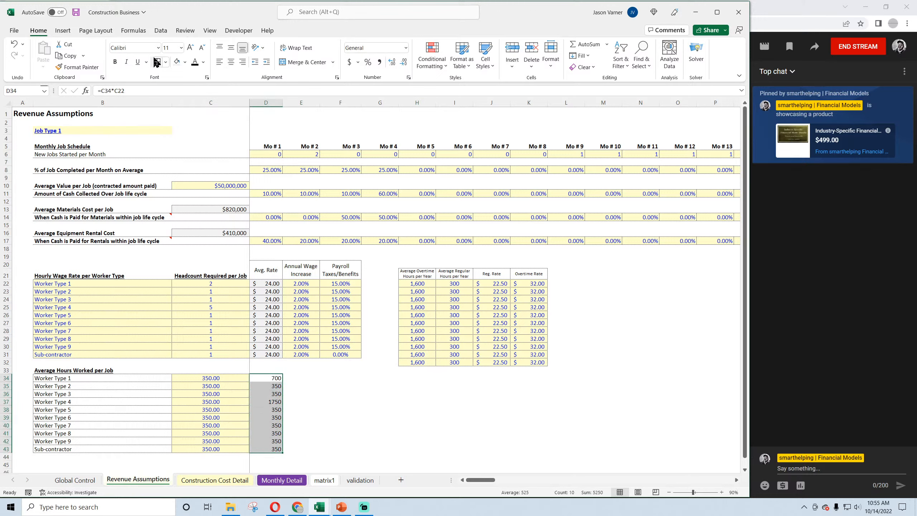
{"action": "left_click", "coordinate": [156, 63]}
{"action": "left_click", "coordinate": [379, 402]}
Check Worker Type 1's total hours in D34 against its headcount in C22, and save the workbook
{"action": "left_click", "coordinate": [84, 380]}
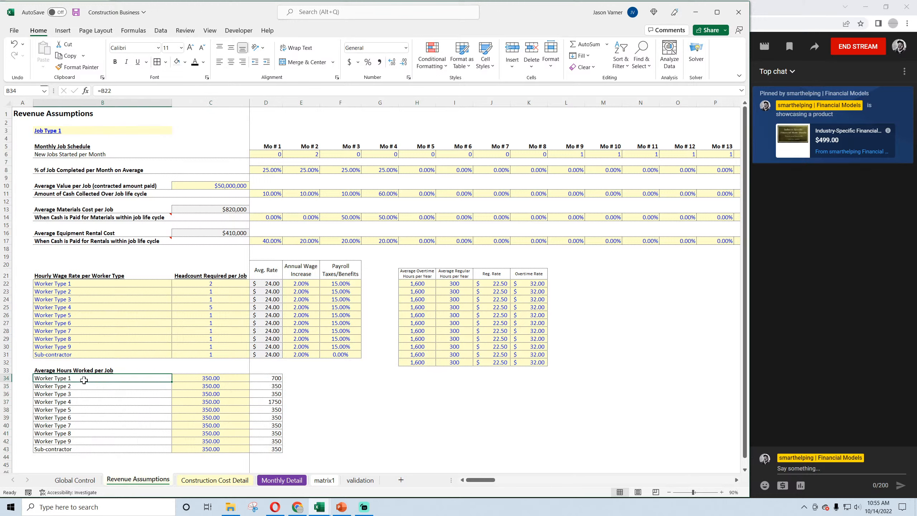
{"action": "left_click", "coordinate": [213, 283]}
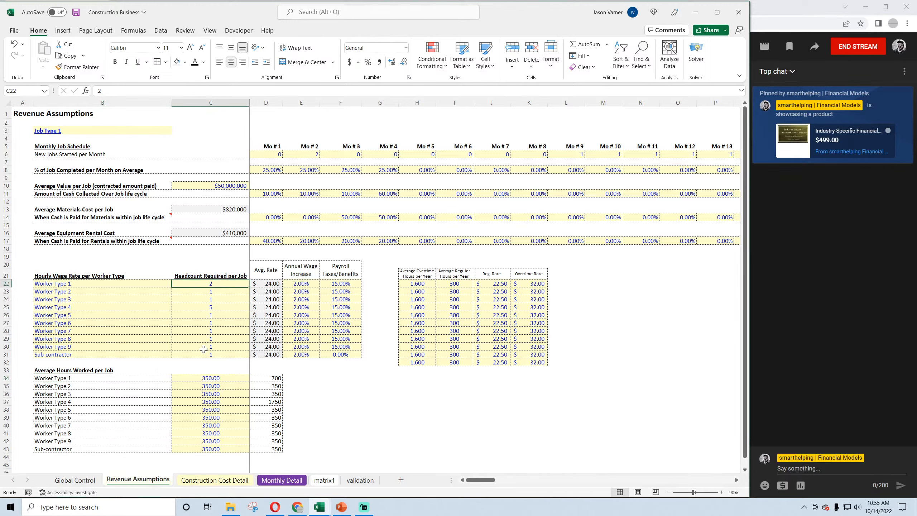
{"action": "left_click", "coordinate": [78, 380]}
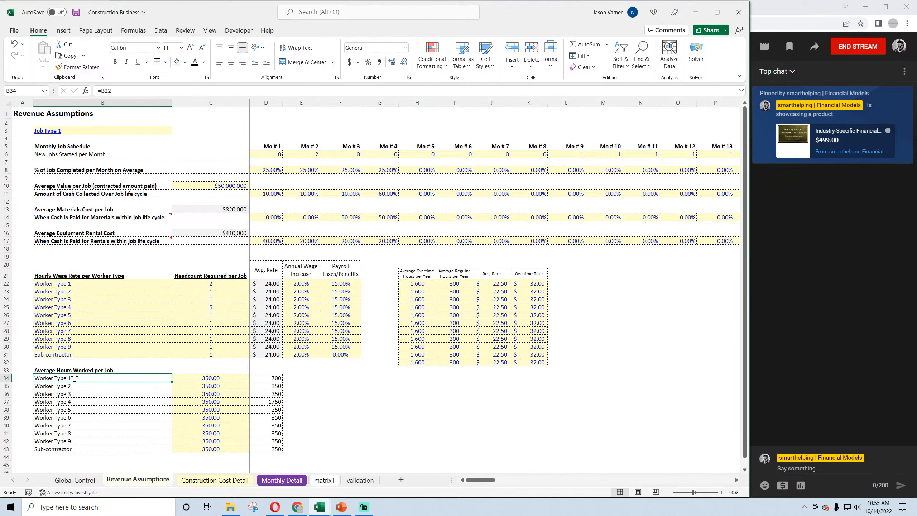
{"action": "left_click", "coordinate": [273, 377]}
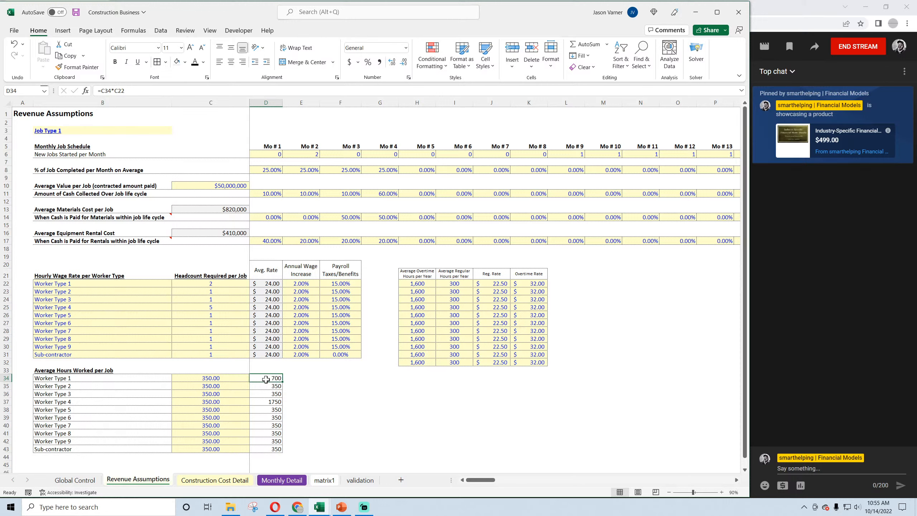
{"action": "left_click", "coordinate": [76, 12]}
Calculate the wage cost per job in E34 with =D34*D22 and fill the formula down to the Sub-contractor row in E43
{"action": "left_click", "coordinate": [269, 283]}
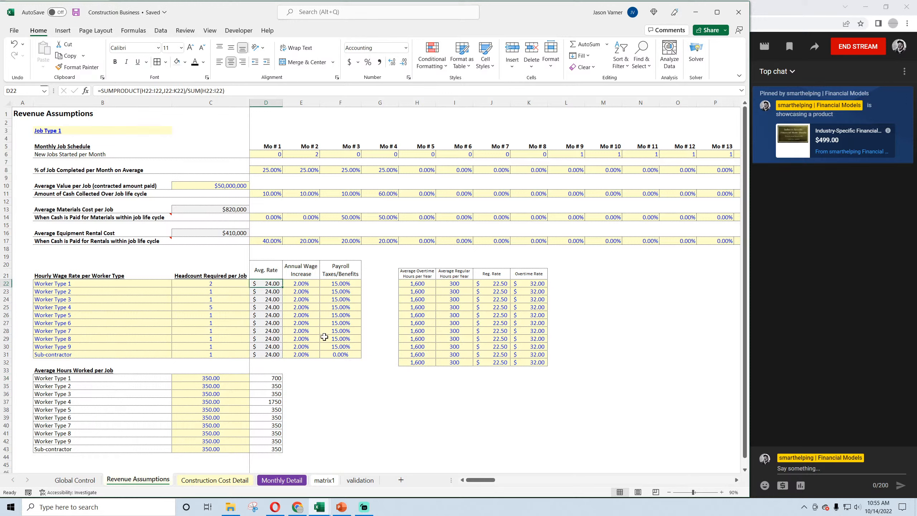
{"action": "left_click", "coordinate": [293, 377]}
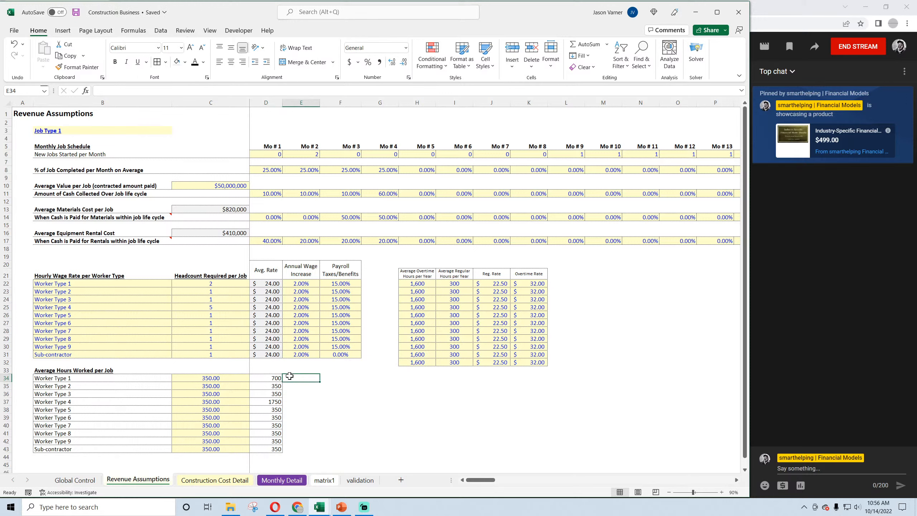
{"action": "type", "text": "="}
{"action": "left_click", "coordinate": [269, 378]}
{"action": "type", "text": "*"}
{"action": "left_click", "coordinate": [269, 284]}
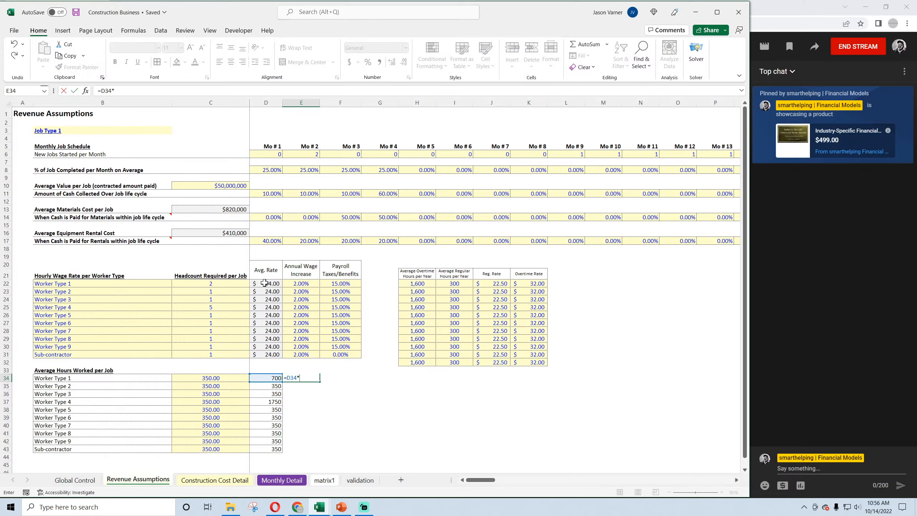
{"action": "key", "text": "ctrl+Return"}
{"action": "left_click_drag", "start_coordinate": [320, 382], "coordinate": [321, 453]}
Set the wage costs in E34:E43 to 0 decimal places and center the values in D34:E43
{"action": "left_click", "coordinate": [409, 77]}
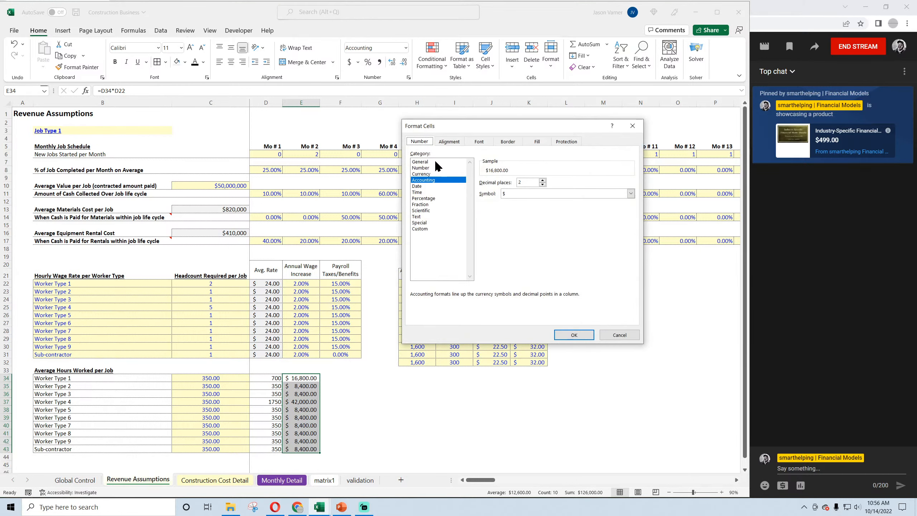
{"action": "left_click", "coordinate": [543, 184]}
{"action": "left_click", "coordinate": [543, 185]}
{"action": "left_click", "coordinate": [574, 335]}
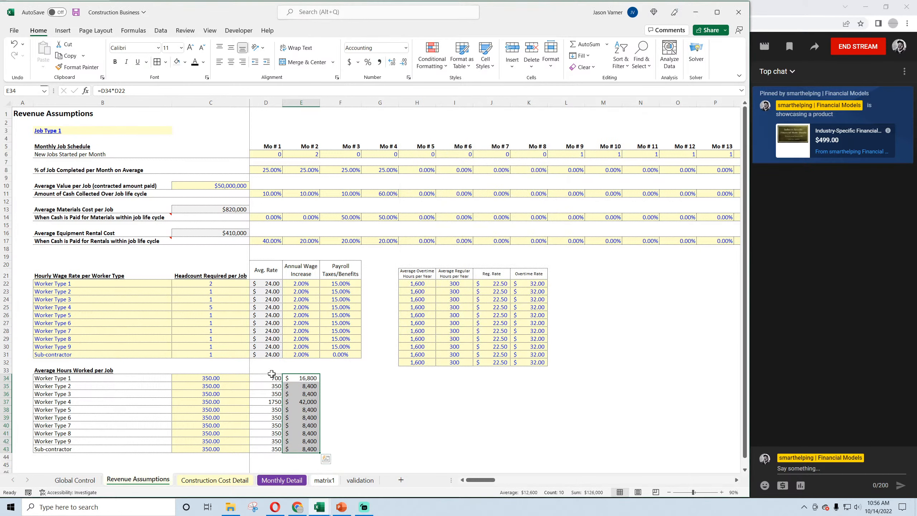
{"action": "left_click_drag", "start_coordinate": [273, 375], "coordinate": [303, 449]}
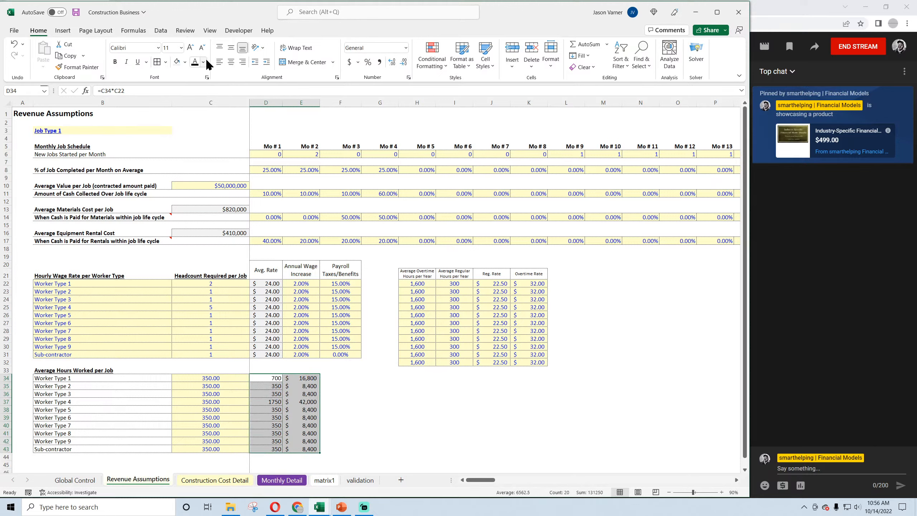
{"action": "left_click", "coordinate": [376, 416]}
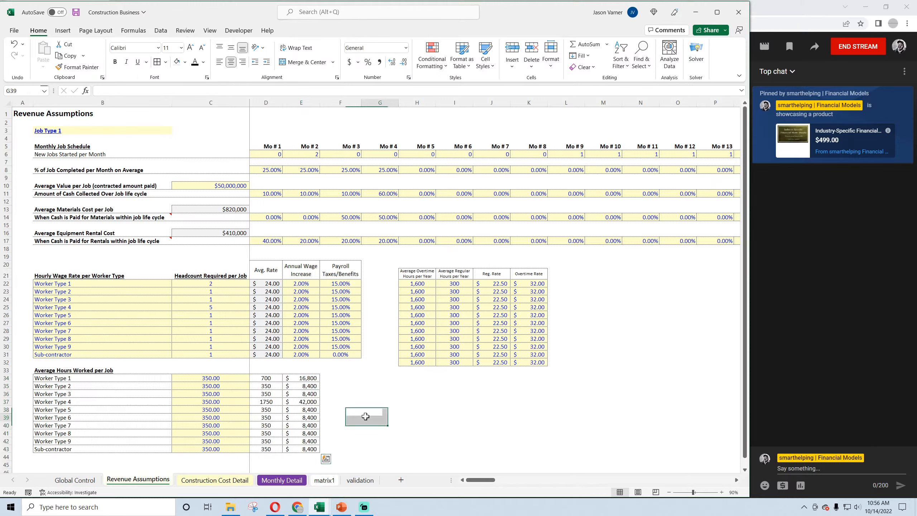
Format the wage costs in E34:E43 as Currency
{"action": "left_click_drag", "start_coordinate": [307, 378], "coordinate": [307, 449]}
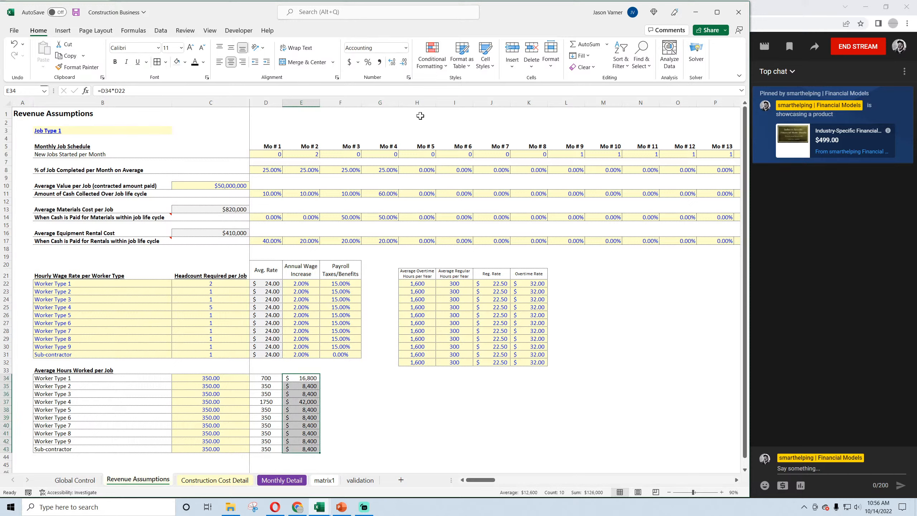
{"action": "left_click", "coordinate": [409, 77]}
{"action": "left_click", "coordinate": [426, 174]}
{"action": "left_click", "coordinate": [574, 335]}
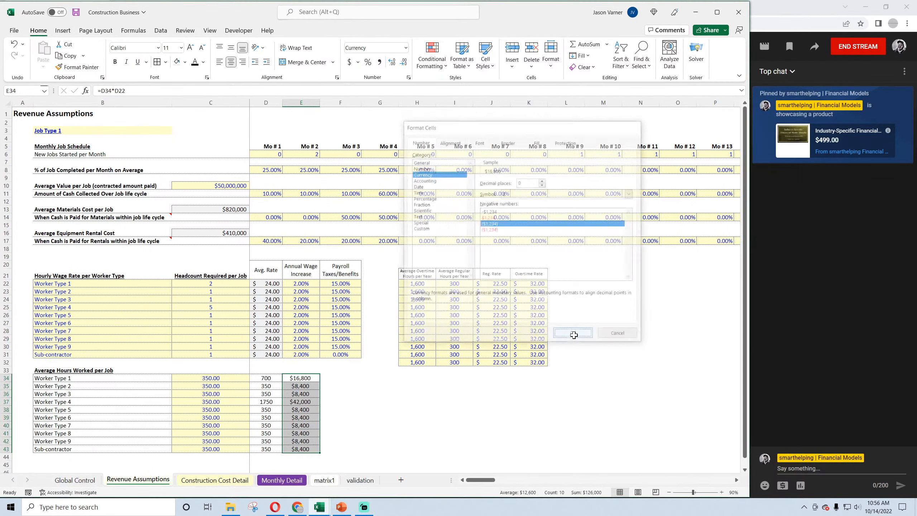
{"action": "left_click", "coordinate": [349, 409]}
Review the worker types, total hours and wage costs in rows 34 to 43, check the formula in E34, and save the workbook
{"action": "scroll", "coordinate": [272, 391], "scroll_direction": "down", "scroll_amount": 4}
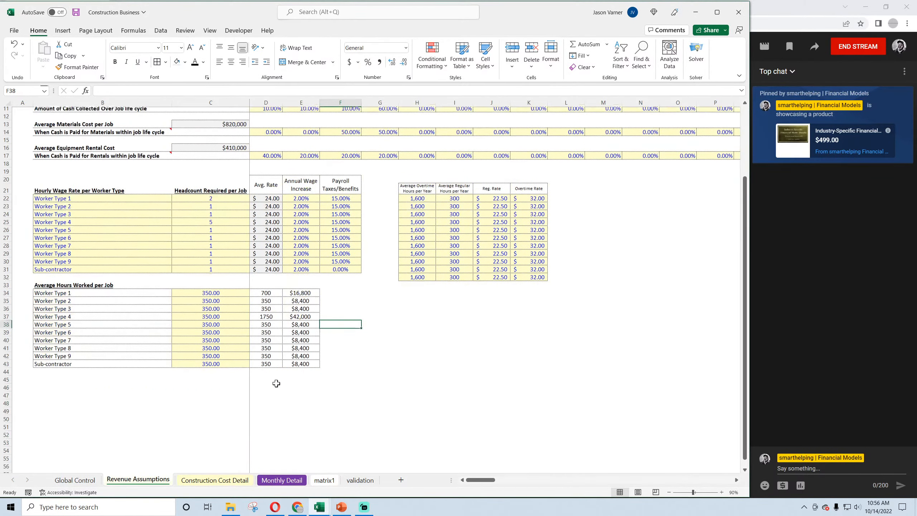
{"action": "left_click_drag", "start_coordinate": [65, 291], "coordinate": [78, 360]}
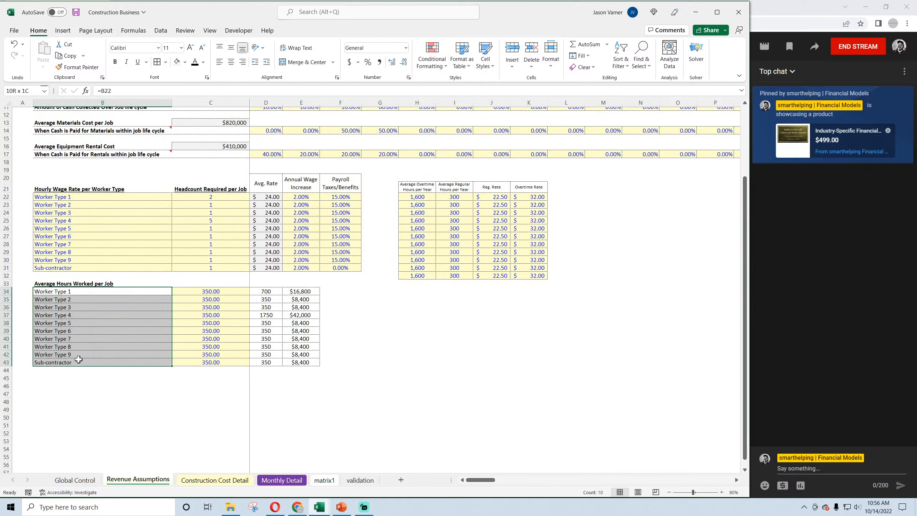
{"action": "left_click_drag", "start_coordinate": [268, 292], "coordinate": [267, 362]}
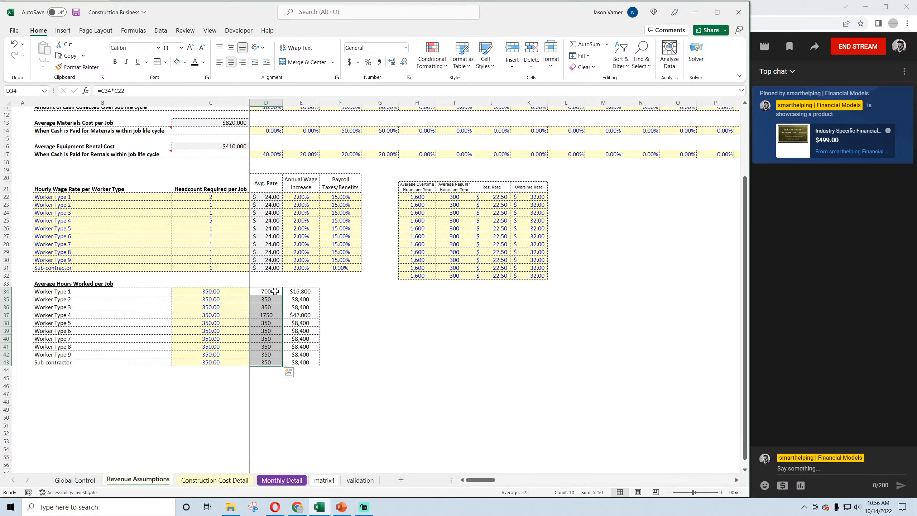
{"action": "left_click_drag", "start_coordinate": [274, 292], "coordinate": [268, 362]}
{"action": "left_click_drag", "start_coordinate": [304, 292], "coordinate": [308, 363]}
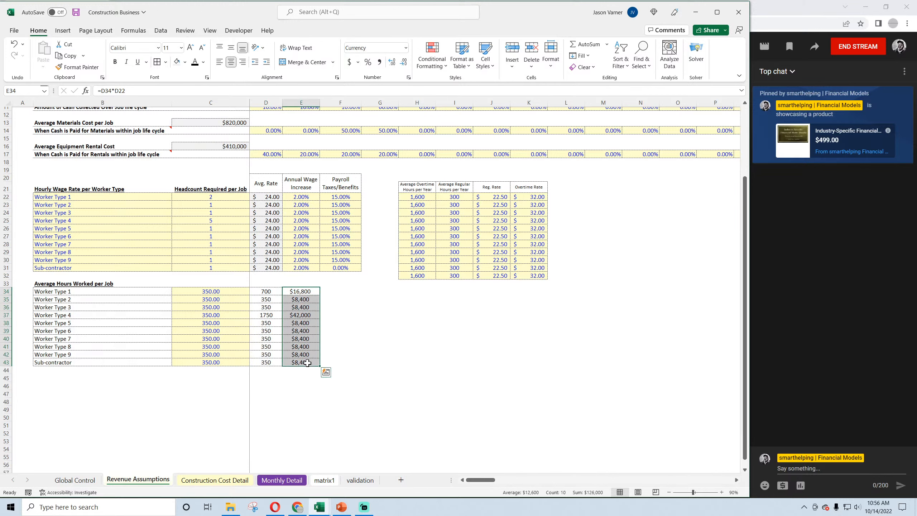
{"action": "double_click", "coordinate": [302, 292]}
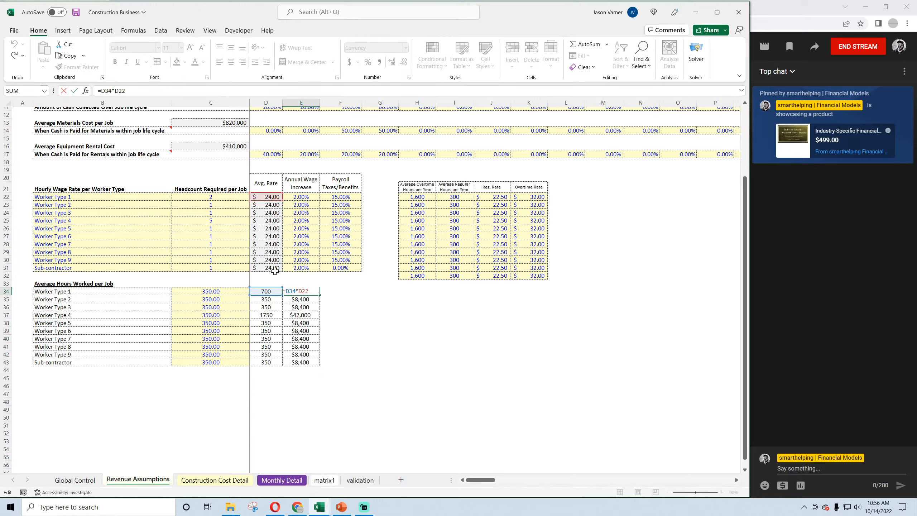
{"action": "key", "text": "Return"}
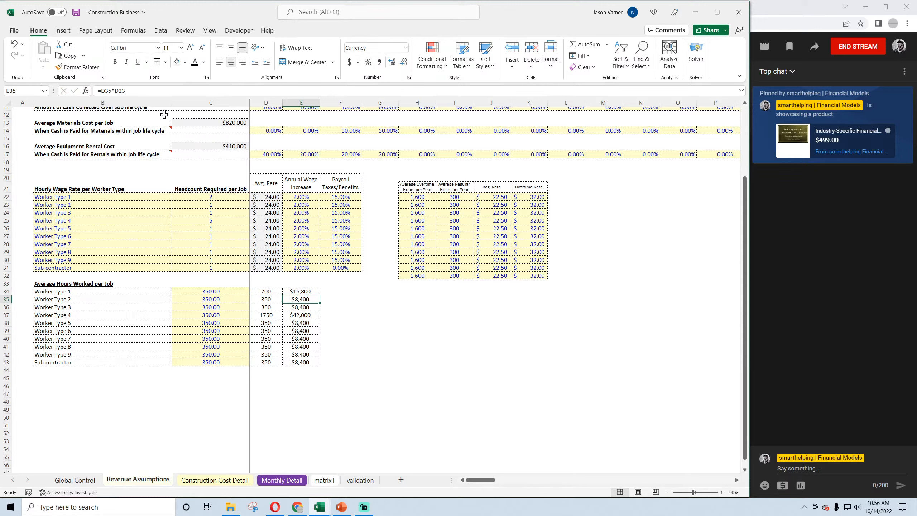
{"action": "left_click", "coordinate": [76, 12]}
Review the per-job results in D34:E43 and the rate, wage increase and payroll tax inputs in D22:F31, and save the workbook
{"action": "left_click_drag", "start_coordinate": [270, 291], "coordinate": [300, 363]}
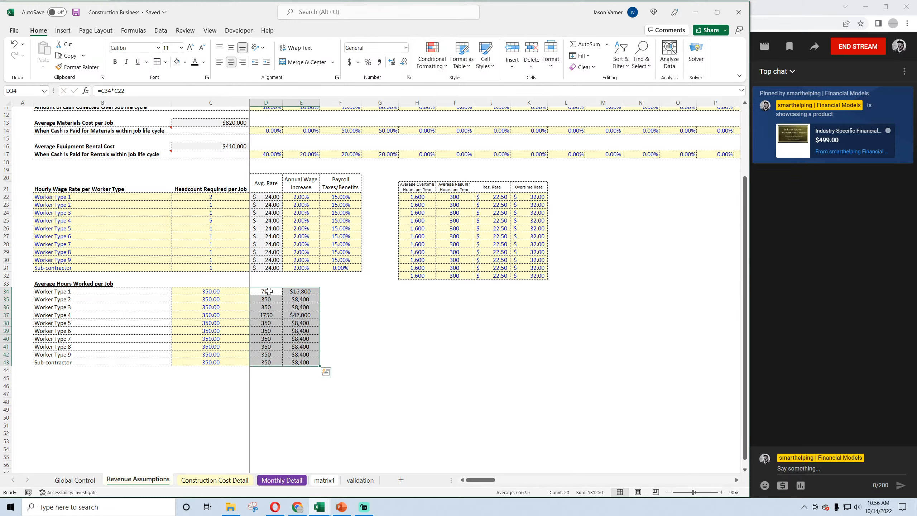
{"action": "left_click", "coordinate": [272, 196]}
{"action": "left_click", "coordinate": [272, 212]}
{"action": "left_click", "coordinate": [273, 237]}
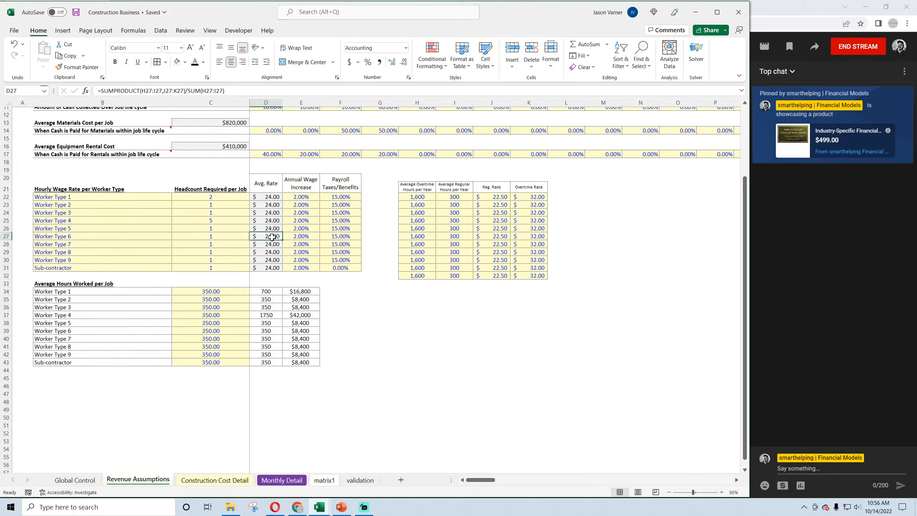
{"action": "left_click", "coordinate": [305, 198]}
{"action": "left_click", "coordinate": [307, 212]}
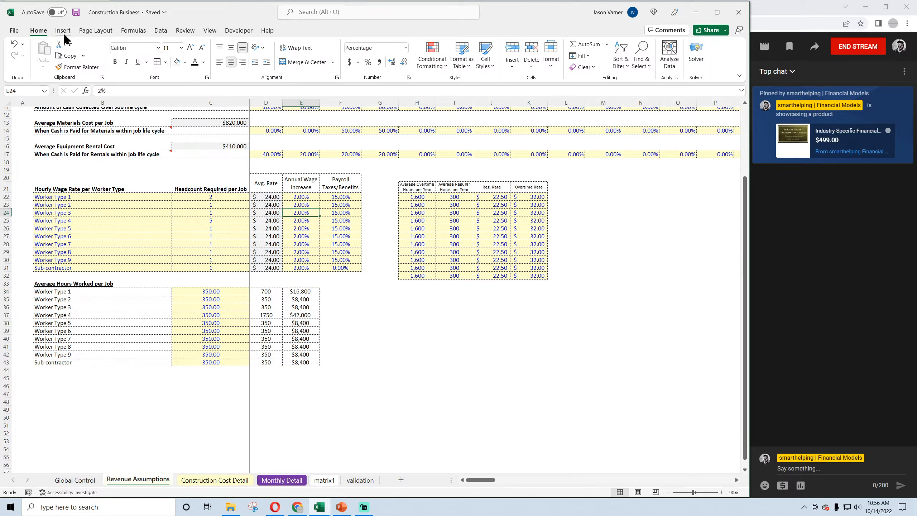
{"action": "left_click", "coordinate": [76, 12]}
{"action": "left_click", "coordinate": [347, 198]}
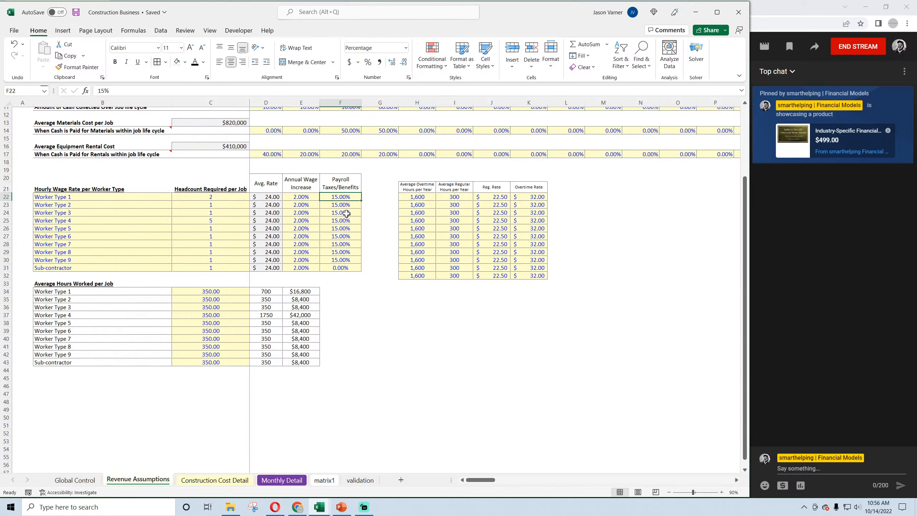
{"action": "left_click", "coordinate": [347, 213]}
{"action": "left_click", "coordinate": [347, 238]}
{"action": "left_click", "coordinate": [339, 214]}
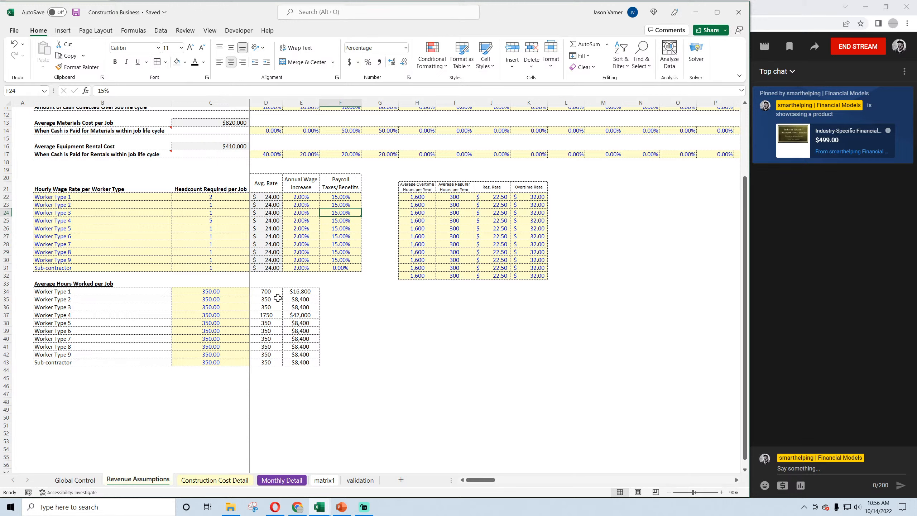
Total the wage costs in E44 with =SUM(E34:E43)
{"action": "left_click_drag", "start_coordinate": [301, 292], "coordinate": [303, 371]}
{"action": "left_click", "coordinate": [303, 371]}
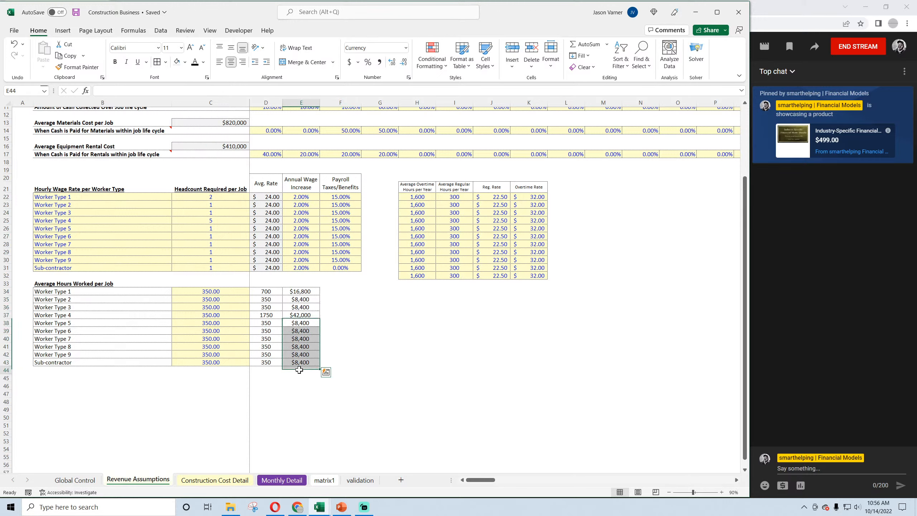
{"action": "left_click", "coordinate": [583, 44]}
{"action": "key", "text": "Return"}
Format the wage cost total in E44 as Currency with 0 decimal places
{"action": "left_click", "coordinate": [301, 370]}
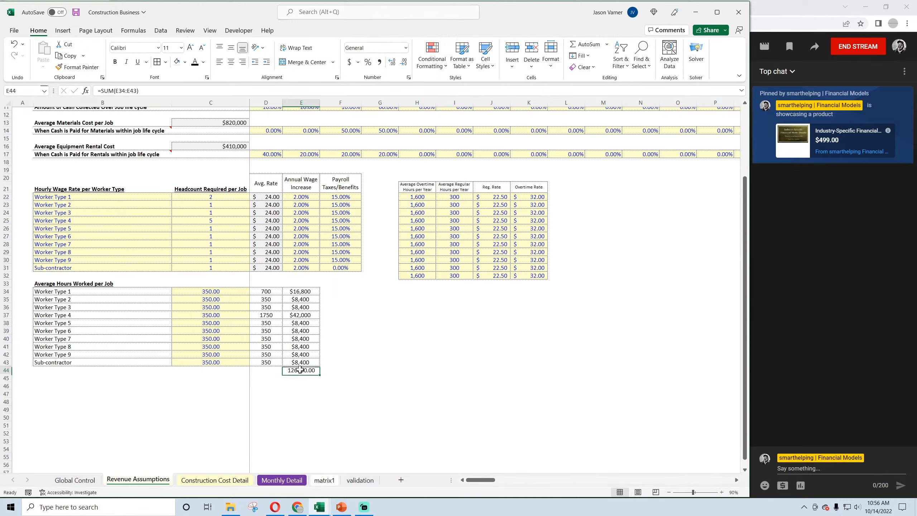
{"action": "left_click", "coordinate": [409, 78]}
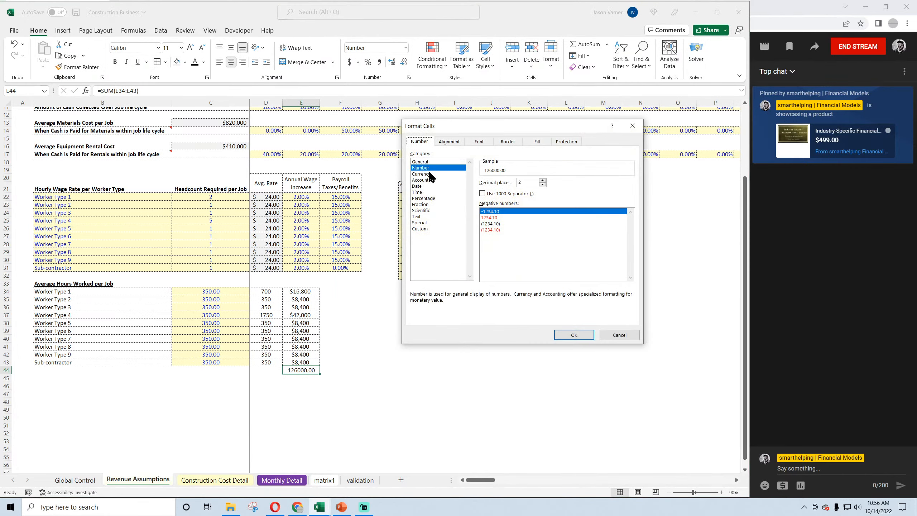
{"action": "left_click", "coordinate": [429, 174]}
{"action": "left_click", "coordinate": [543, 184]}
{"action": "left_click", "coordinate": [542, 185]}
{"action": "left_click", "coordinate": [574, 335]}
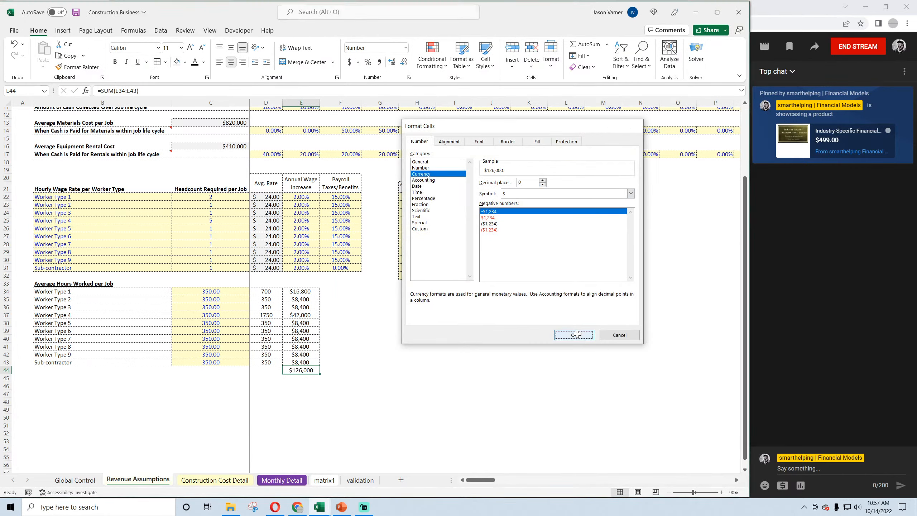
Apply a top and thick bottom border to the total in E44 and make it bold
{"action": "left_click", "coordinate": [166, 61]}
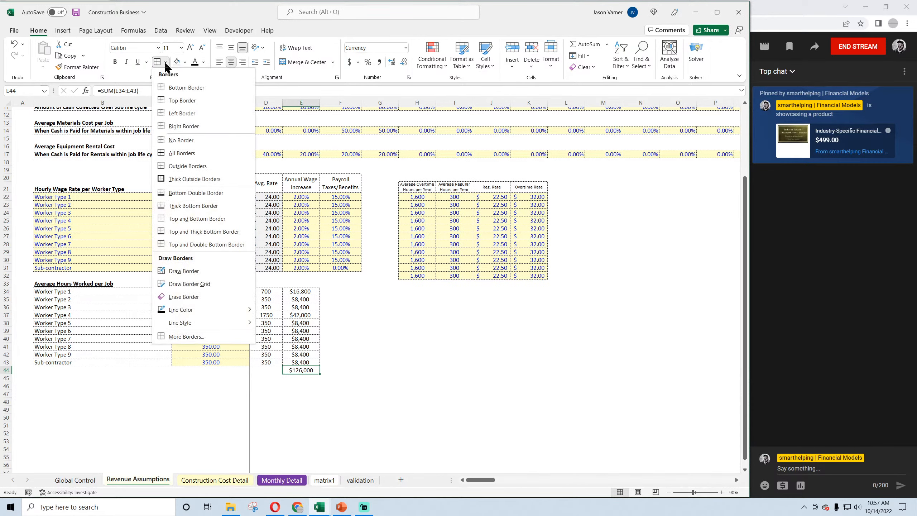
{"action": "left_click", "coordinate": [195, 236]}
{"action": "left_click", "coordinate": [115, 61]}
{"action": "left_click", "coordinate": [444, 354]}
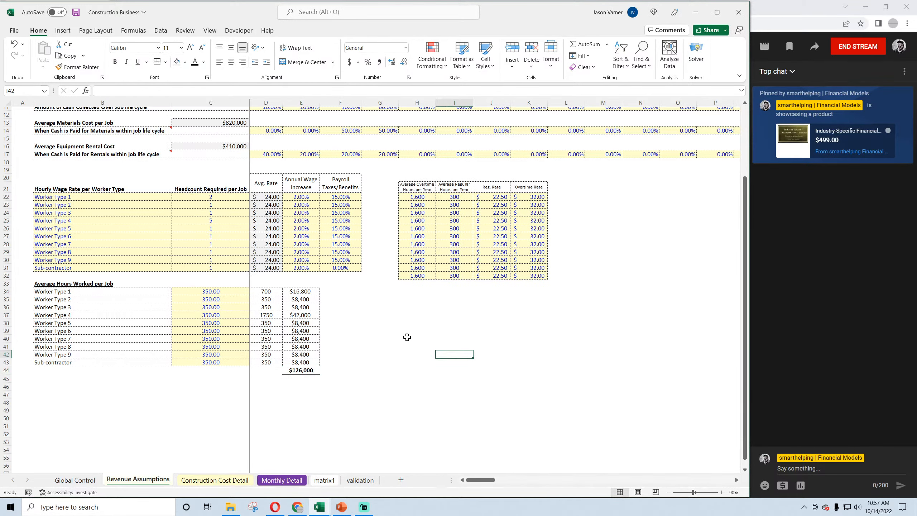
Review the worker types in B22:B31 and their payroll tax/benefit percentages in F22:F31, including the Sub-contractor's, and save the workbook
{"action": "key", "text": "Up"}
{"action": "key", "text": "Up"}
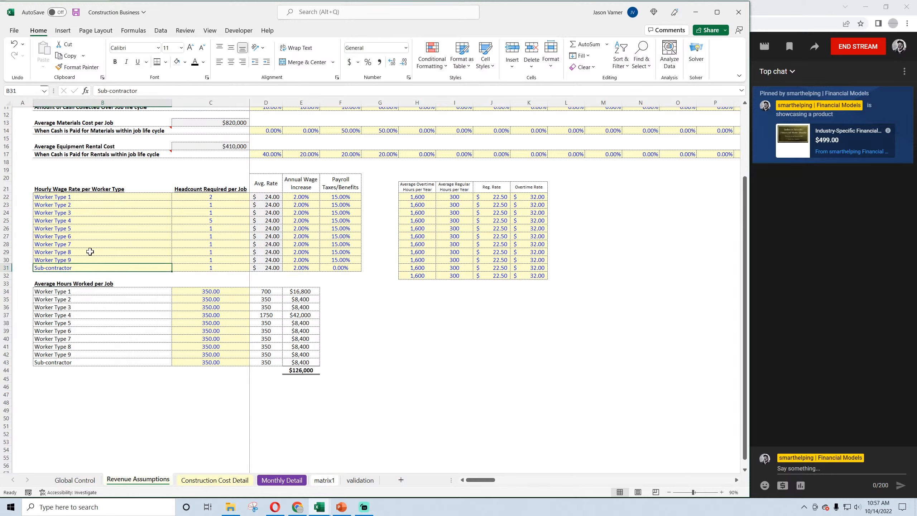
{"action": "left_click_drag", "start_coordinate": [93, 195], "coordinate": [91, 264]}
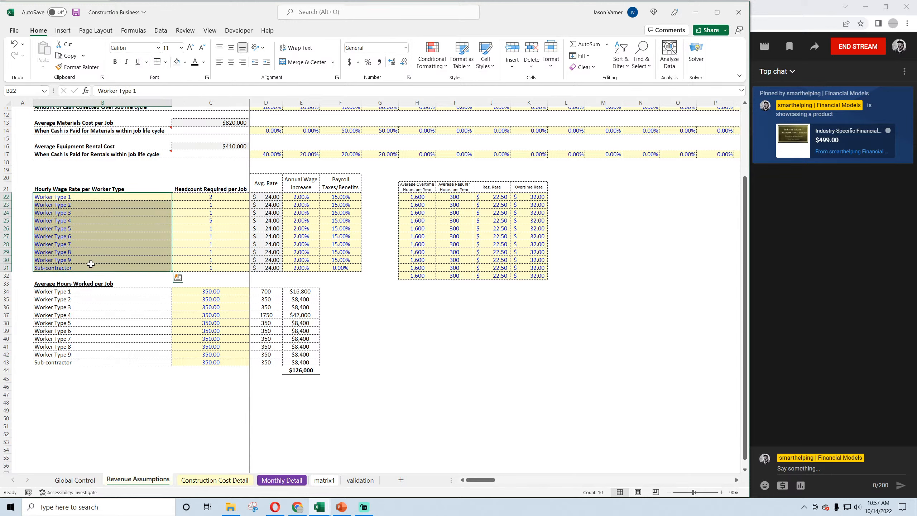
{"action": "left_click", "coordinate": [347, 197]}
{"action": "key", "text": "Down"}
{"action": "key", "text": "Down"}
{"action": "key", "text": "Down"}
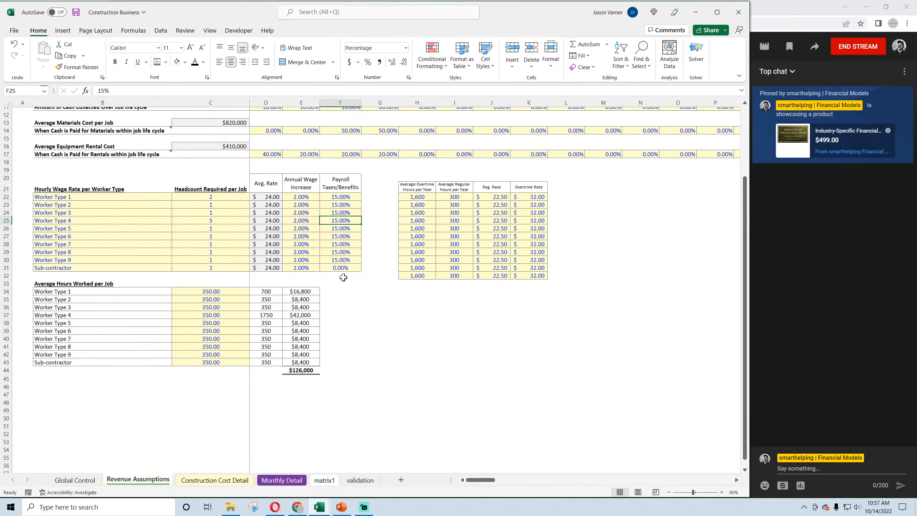
{"action": "left_click", "coordinate": [341, 269]}
{"action": "left_click", "coordinate": [339, 198]}
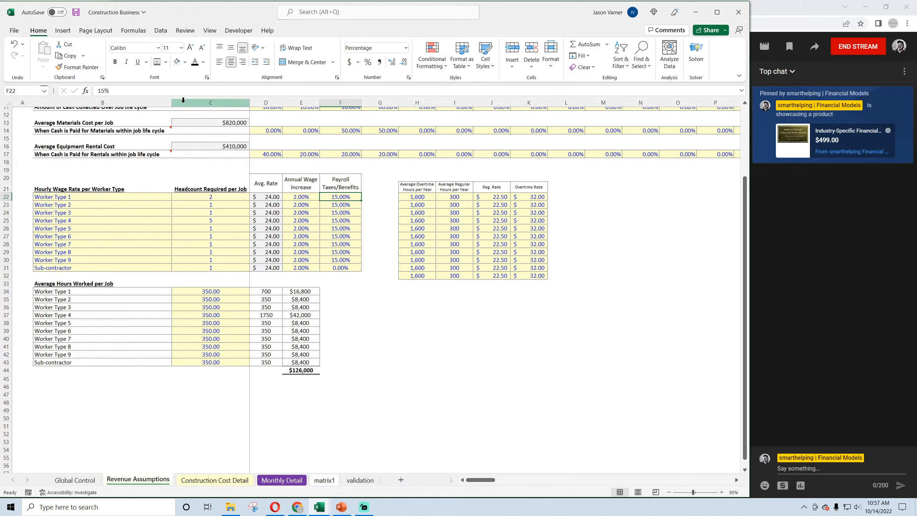
{"action": "left_click", "coordinate": [76, 13]}
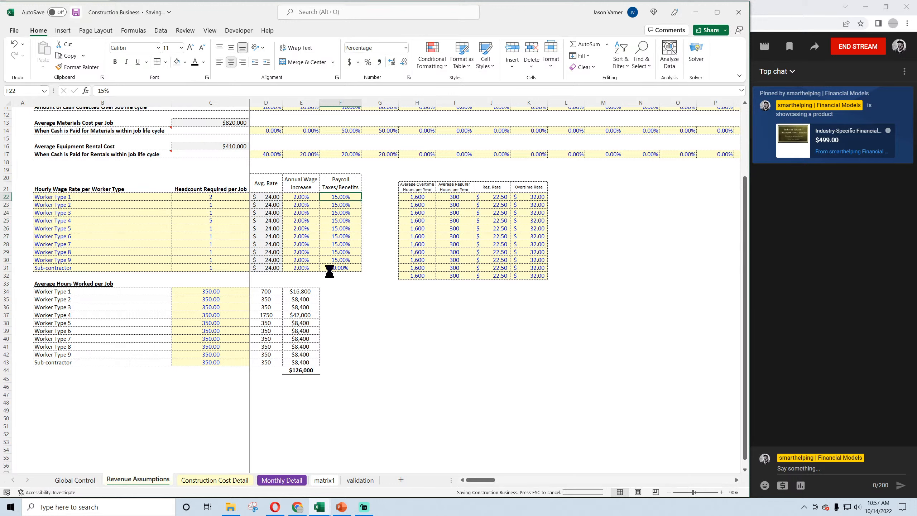
Calculate payroll taxes and benefits per job in F34 with =E34*F22 and fill the formula down through the Sub-contractor row
{"action": "left_click", "coordinate": [333, 292]}
{"action": "type", "text": "="}
{"action": "left_click", "coordinate": [310, 291]}
{"action": "type", "text": "*"}
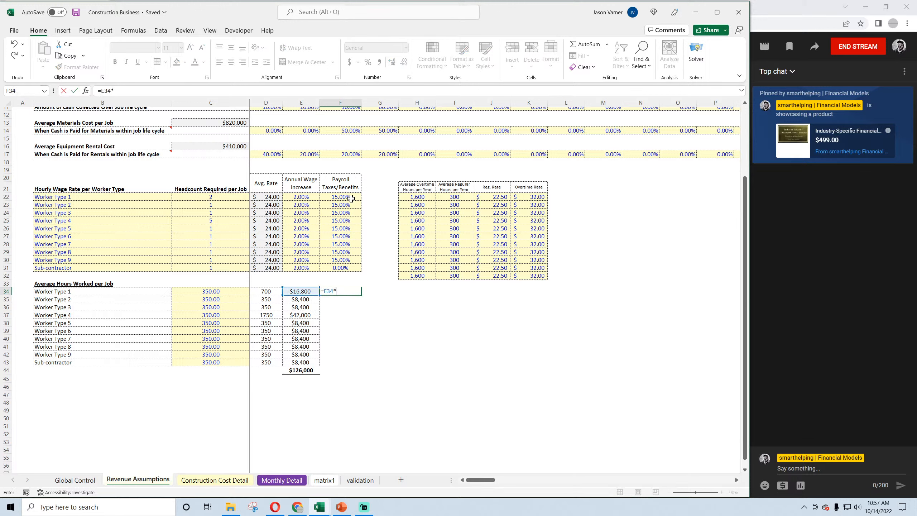
{"action": "left_click", "coordinate": [349, 198]}
{"action": "key", "text": "Return"}
{"action": "left_click", "coordinate": [340, 291]}
{"action": "left_click_drag", "start_coordinate": [361, 294], "coordinate": [359, 375]}
Extend the E44 total across to F44 and add a bold grand total in G44 with =SUM(E44:F44)
{"action": "left_click", "coordinate": [307, 370]}
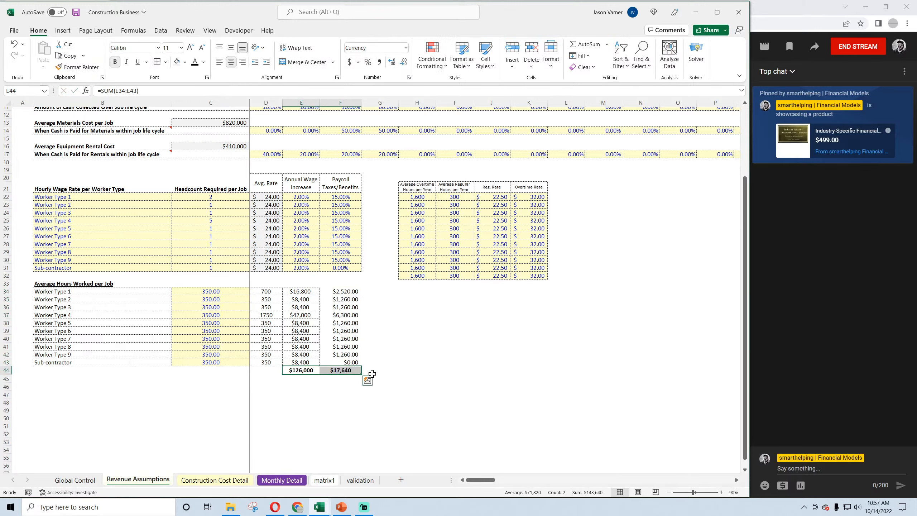
{"action": "left_click", "coordinate": [375, 371]}
{"action": "left_click", "coordinate": [582, 44]}
{"action": "left_click", "coordinate": [582, 44]}
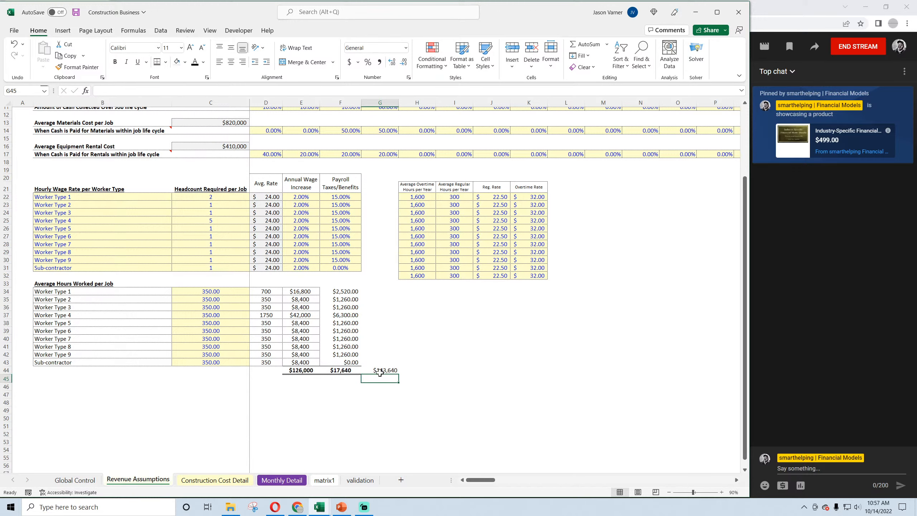
{"action": "left_click", "coordinate": [115, 62]}
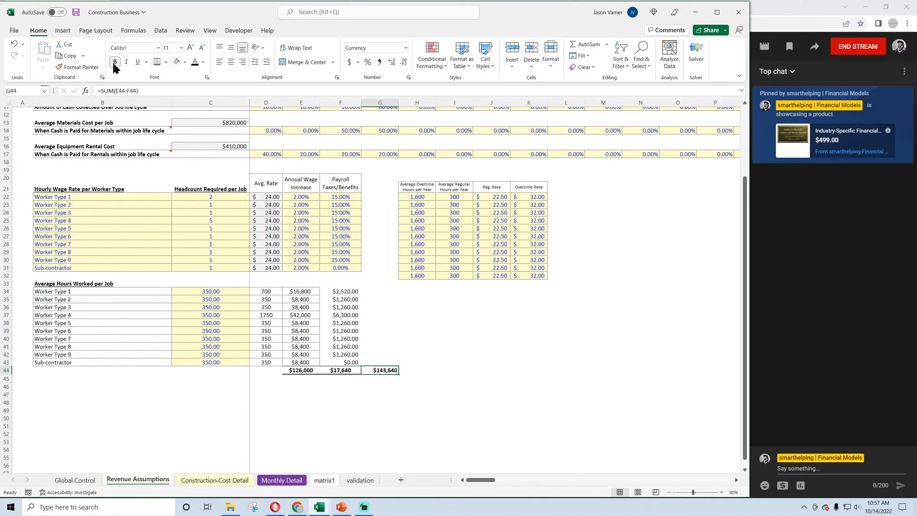
Save the workbook and apply all borders to the payroll tax amounts in F34:F43
{"action": "left_click", "coordinate": [76, 12]}
{"action": "left_click", "coordinate": [486, 402]}
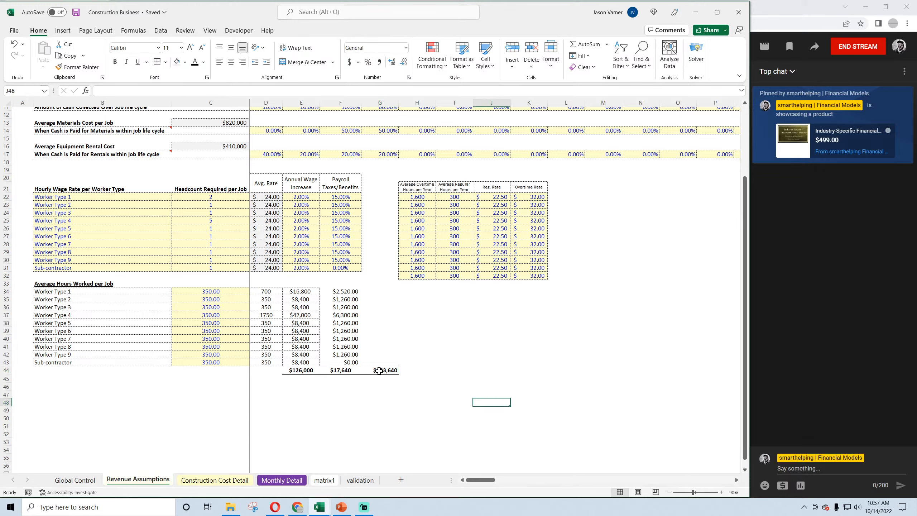
{"action": "left_click_drag", "start_coordinate": [334, 292], "coordinate": [340, 363]}
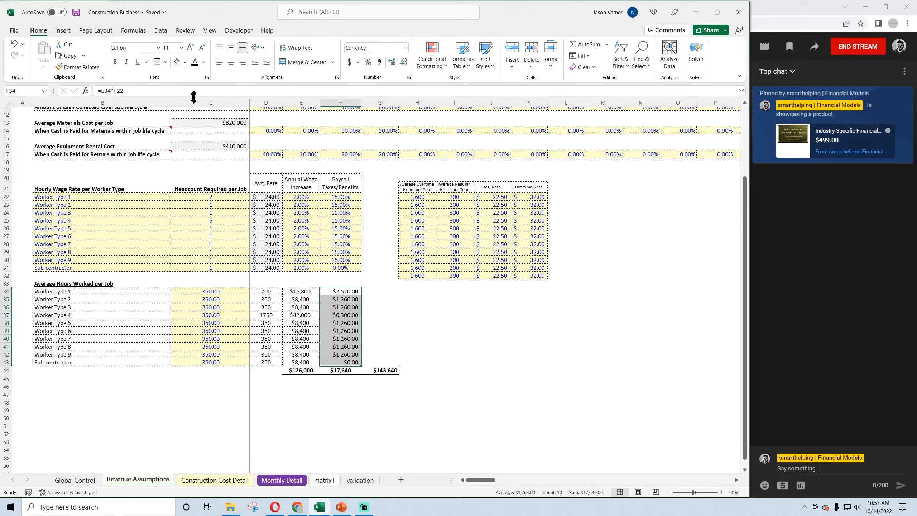
{"action": "left_click", "coordinate": [165, 62]}
{"action": "left_click", "coordinate": [189, 154]}
{"action": "left_click", "coordinate": [451, 354]}
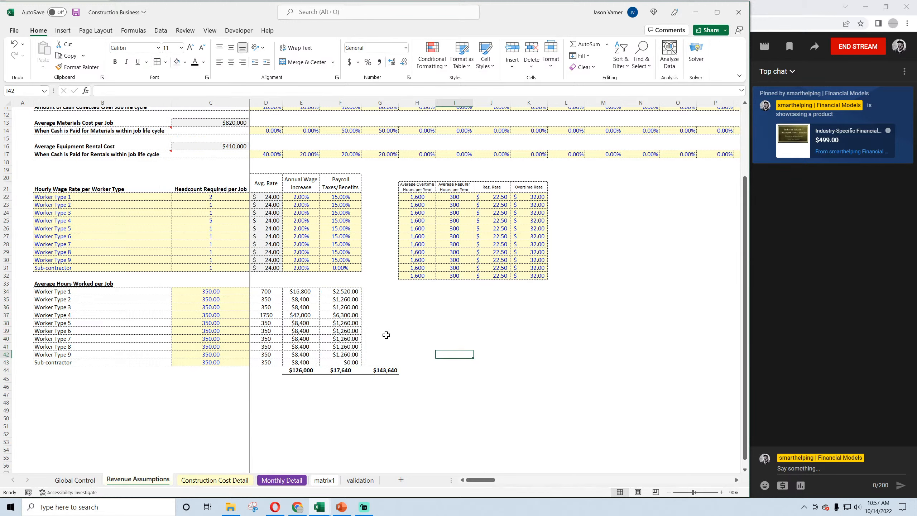
Fill the G44 sum formula up through G34 and replace the copied borders in G34:G44 with all borders
{"action": "left_click", "coordinate": [389, 372]}
{"action": "left_click_drag", "start_coordinate": [399, 375], "coordinate": [391, 289]}
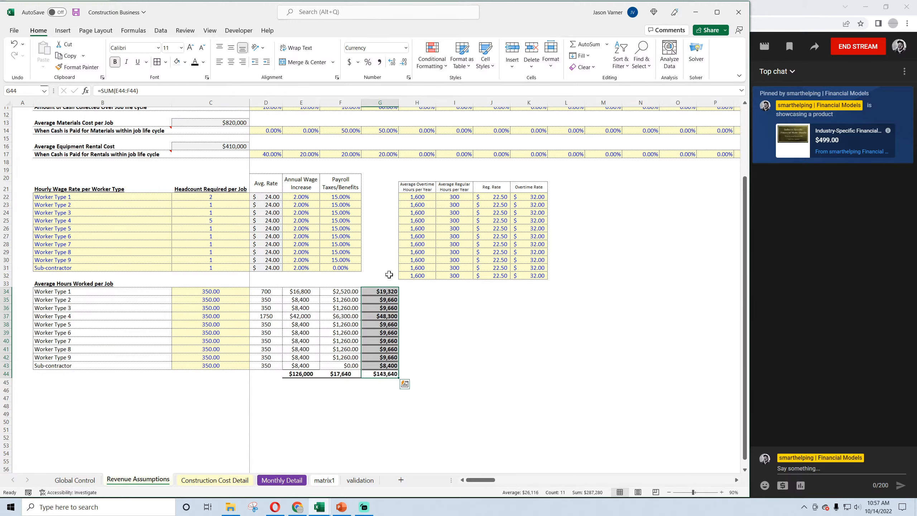
{"action": "left_click", "coordinate": [165, 62]}
{"action": "left_click", "coordinate": [188, 143]}
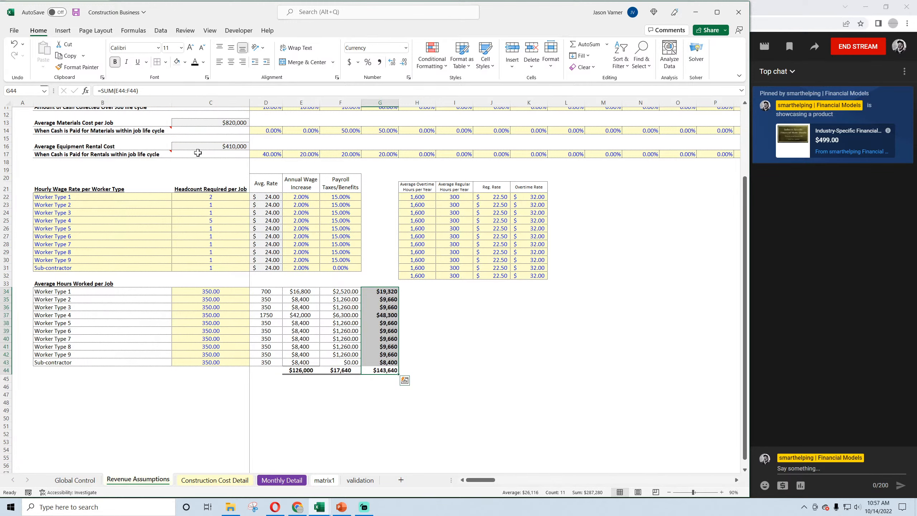
{"action": "left_click", "coordinate": [455, 299]}
{"action": "left_click_drag", "start_coordinate": [388, 291], "coordinate": [386, 370]}
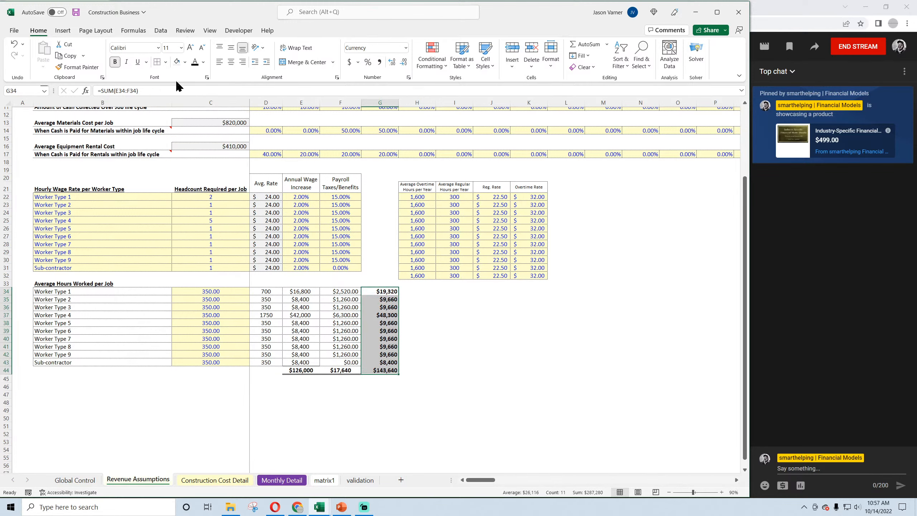
{"action": "left_click", "coordinate": [165, 62]}
{"action": "left_click", "coordinate": [183, 155]}
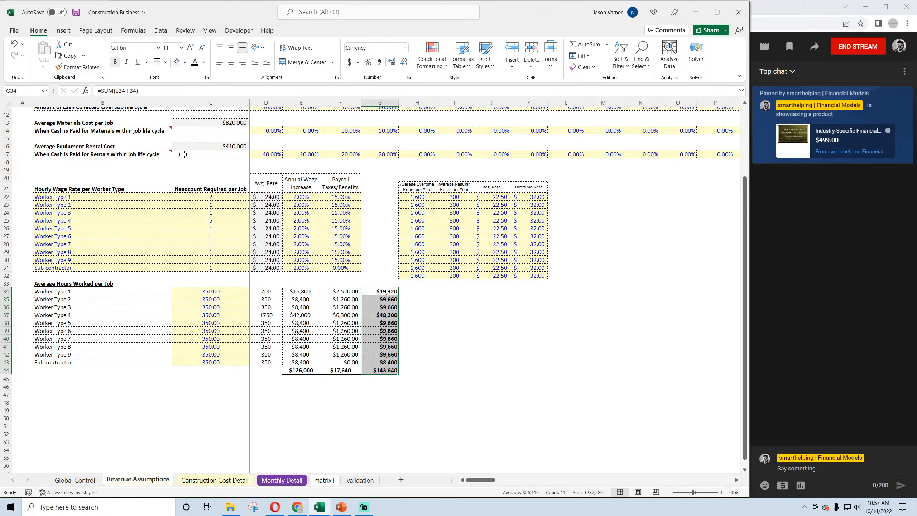
{"action": "left_click", "coordinate": [492, 363]}
Replace the borders on the totals in E44:G44 with a top and thick bottom border and save the workbook
{"action": "left_click_drag", "start_coordinate": [301, 370], "coordinate": [383, 370]}
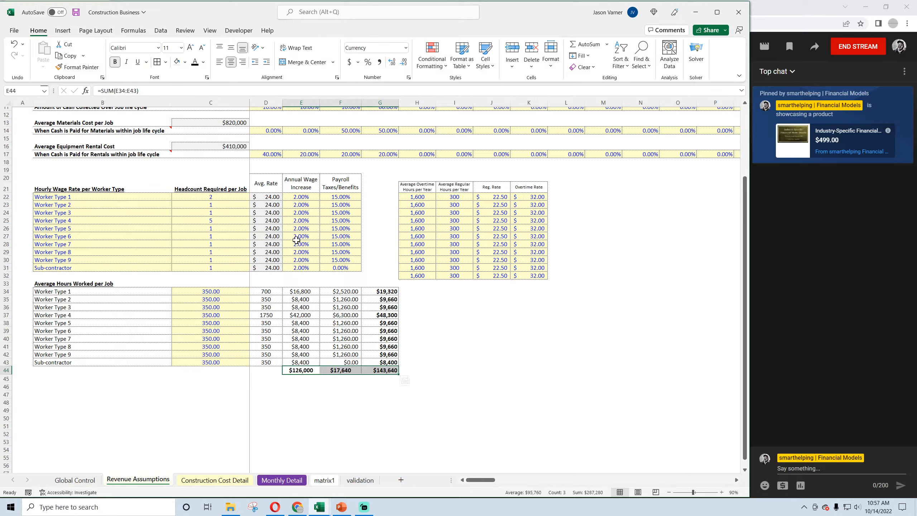
{"action": "left_click", "coordinate": [165, 62]}
{"action": "left_click", "coordinate": [190, 242]}
{"action": "left_click", "coordinate": [498, 323]}
{"action": "left_click_drag", "start_coordinate": [386, 369], "coordinate": [302, 370]}
{"action": "left_click", "coordinate": [165, 62]}
{"action": "left_click", "coordinate": [184, 140]}
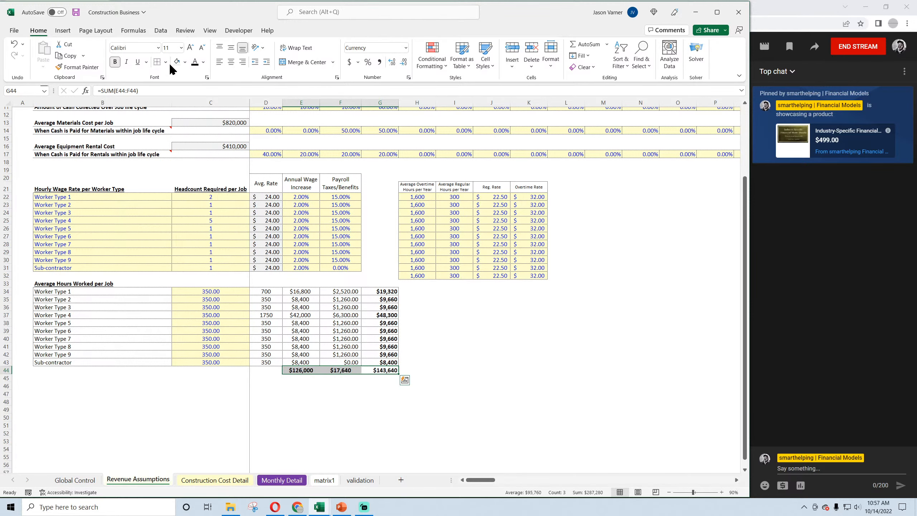
{"action": "left_click", "coordinate": [166, 63]}
{"action": "left_click", "coordinate": [198, 245]}
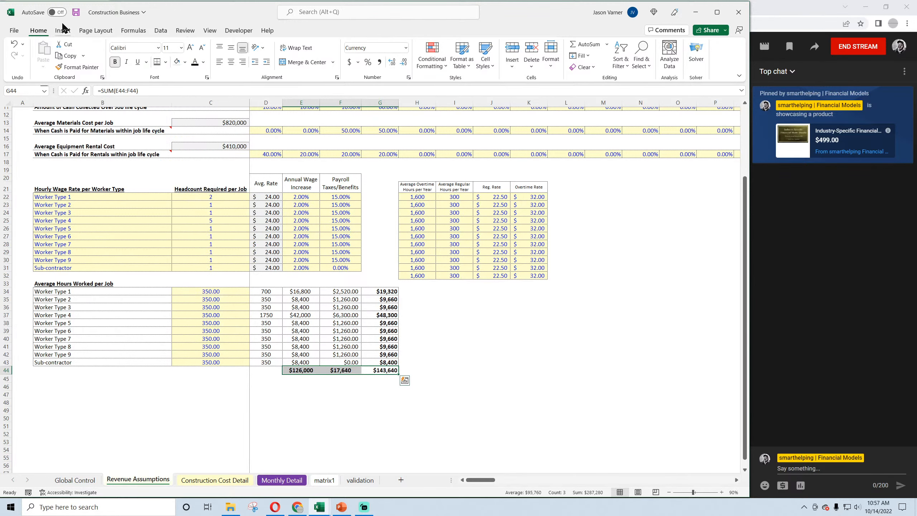
{"action": "left_click", "coordinate": [76, 12]}
{"action": "left_click", "coordinate": [566, 330]}
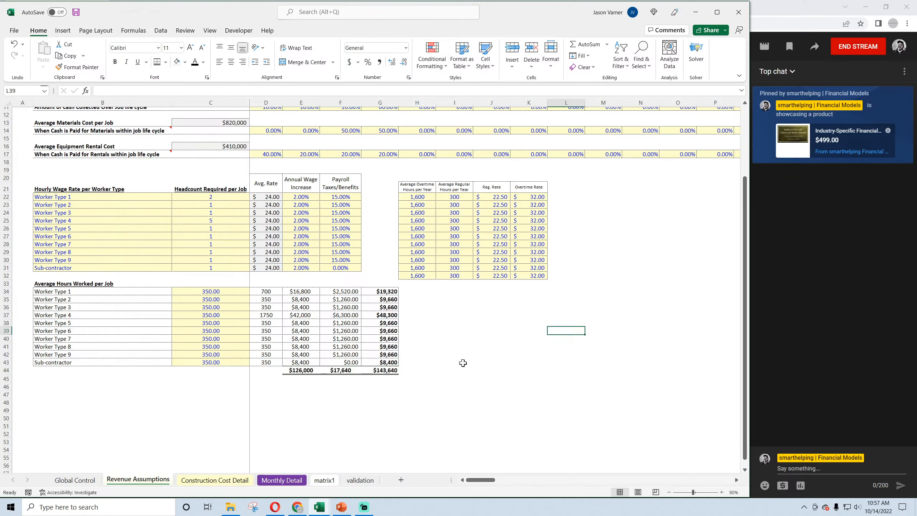
Format E34:G44 as Currency with the $ symbol and 0 decimal places, and save the workbook
{"action": "left_click", "coordinate": [315, 371]}
{"action": "left_click", "coordinate": [344, 371]}
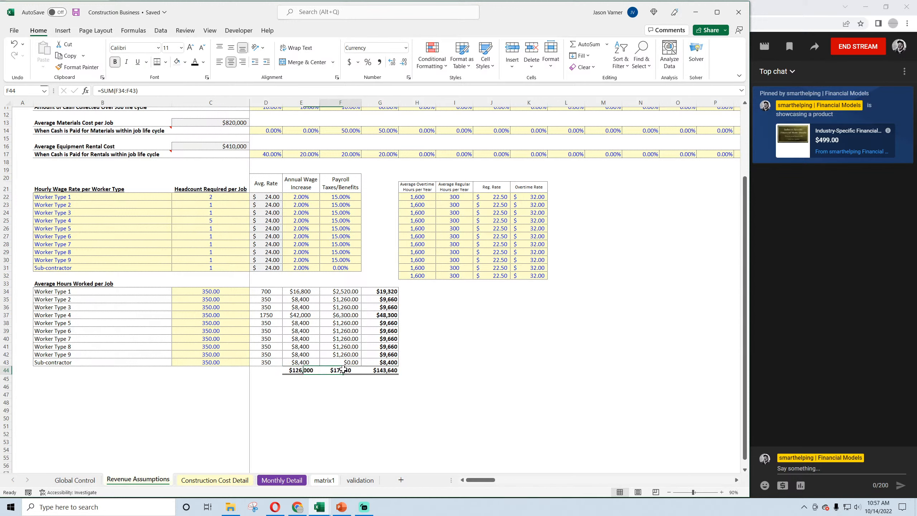
{"action": "left_click_drag", "start_coordinate": [376, 370], "coordinate": [300, 291]}
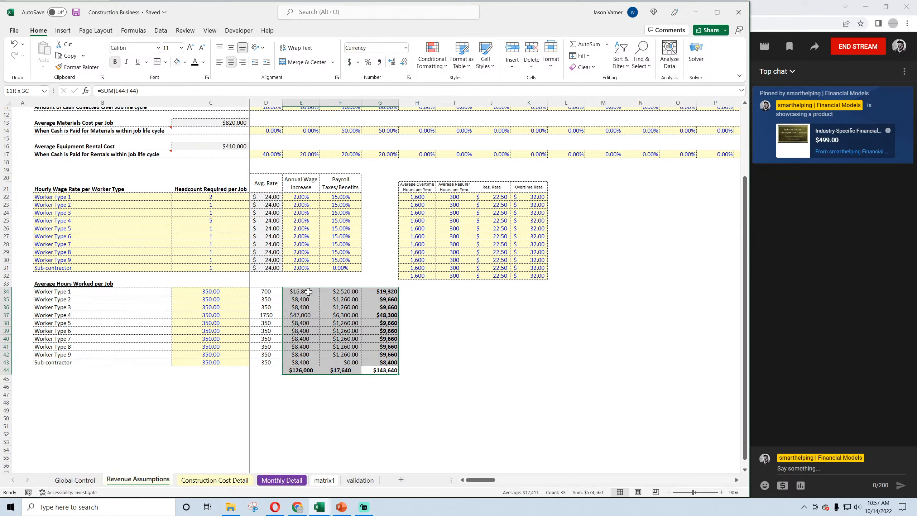
{"action": "left_click", "coordinate": [409, 77]}
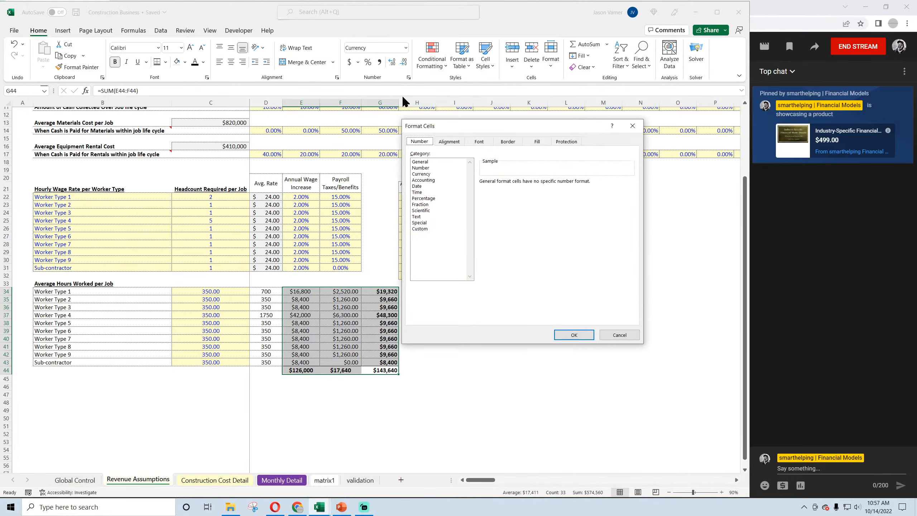
{"action": "left_click", "coordinate": [430, 174]}
{"action": "left_click", "coordinate": [535, 193]}
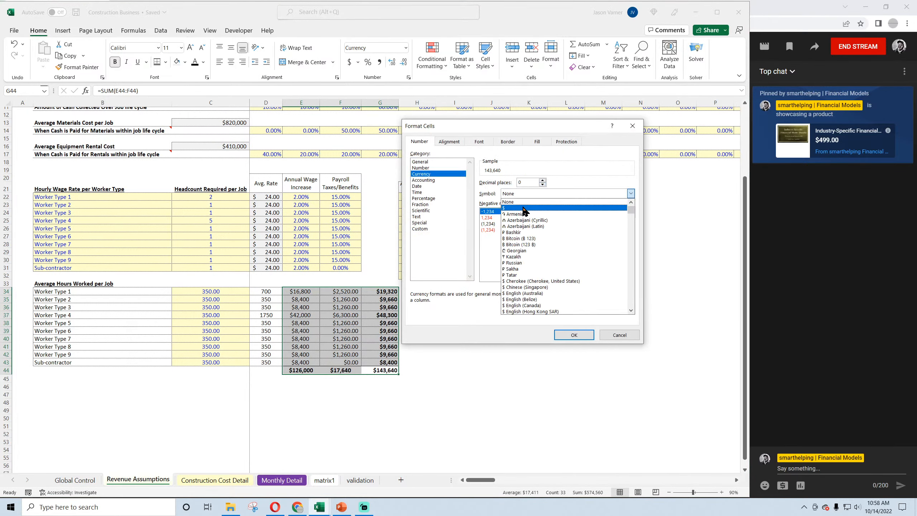
{"action": "left_click", "coordinate": [523, 208]}
{"action": "left_click", "coordinate": [575, 334]}
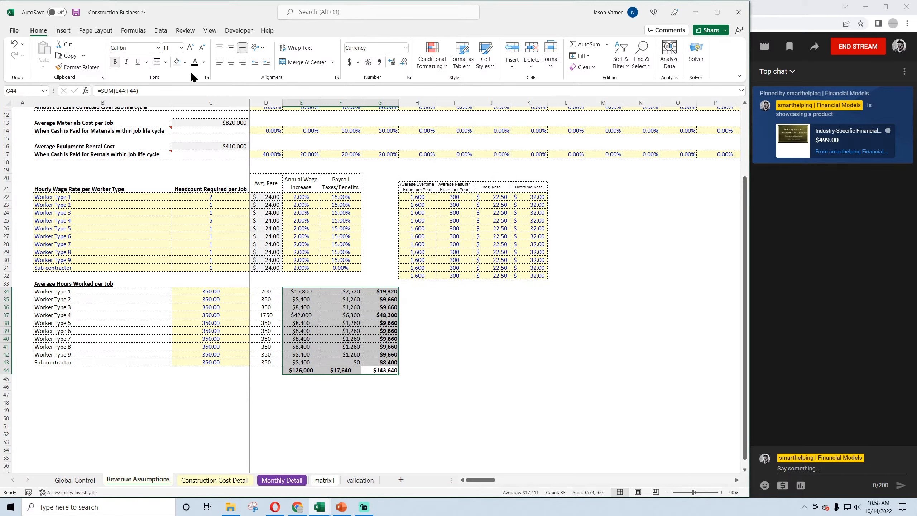
{"action": "left_click", "coordinate": [565, 370]}
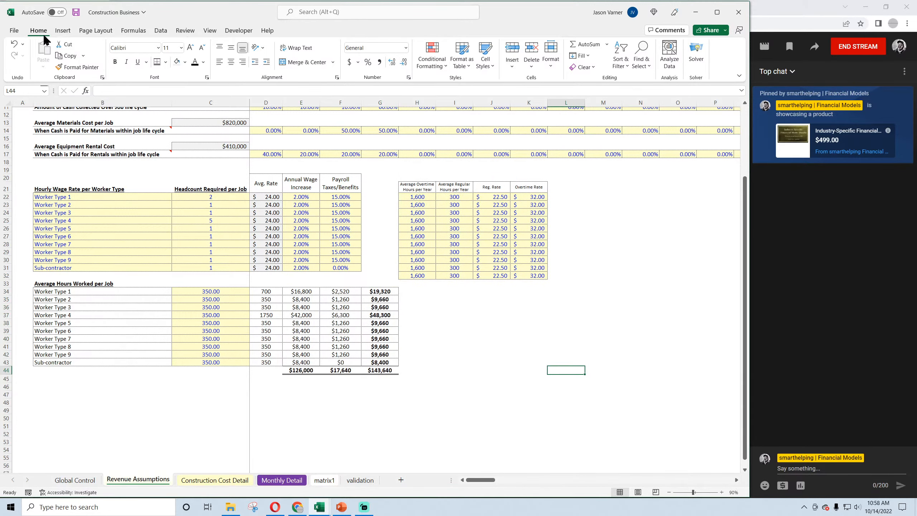
{"action": "left_click", "coordinate": [74, 13]}
Review the new jobs started in row 6 and monthly completion percentages in row 8 against the wage and payroll tax totals in row 44
{"action": "scroll", "coordinate": [310, 253], "scroll_direction": "up", "scroll_amount": 4}
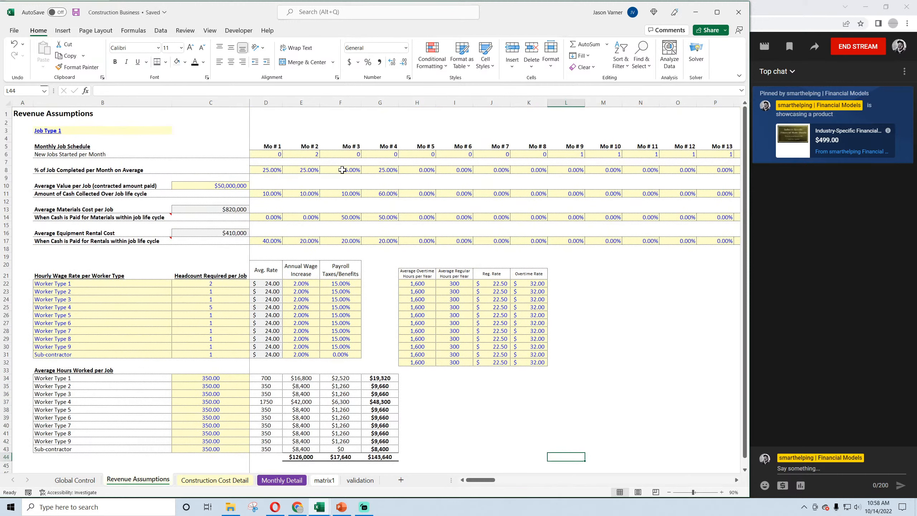
{"action": "left_click", "coordinate": [311, 155]}
{"action": "left_click_drag", "start_coordinate": [267, 167], "coordinate": [379, 170]}
{"action": "left_click", "coordinate": [310, 156]}
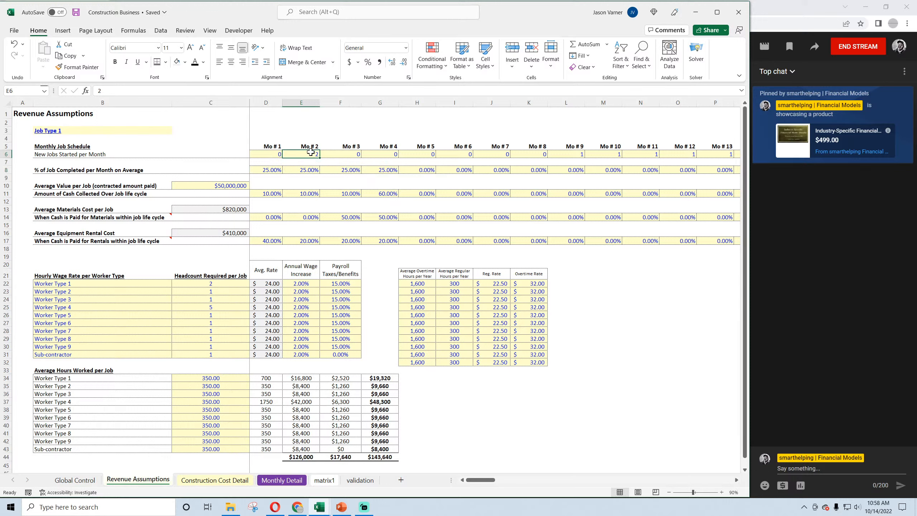
{"action": "left_click", "coordinate": [276, 169]}
{"action": "left_click", "coordinate": [305, 170]}
{"action": "left_click", "coordinate": [348, 170]}
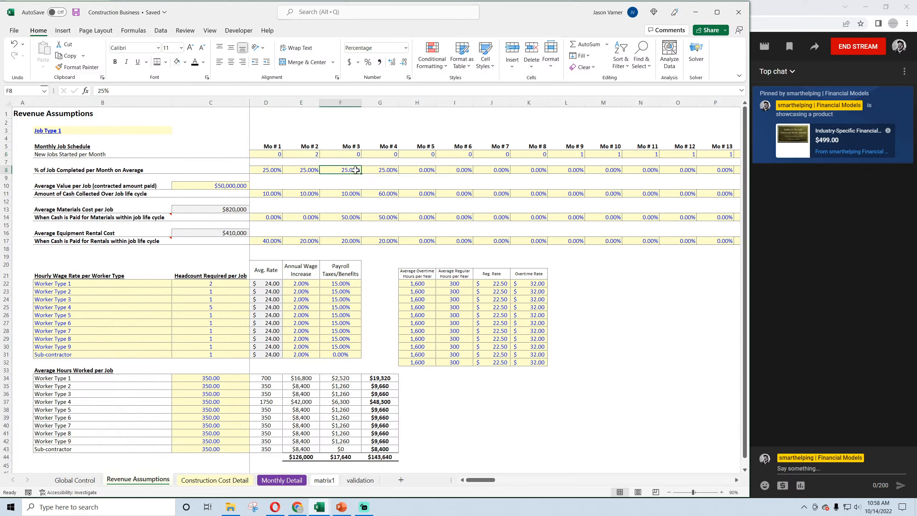
{"action": "left_click", "coordinate": [390, 171]}
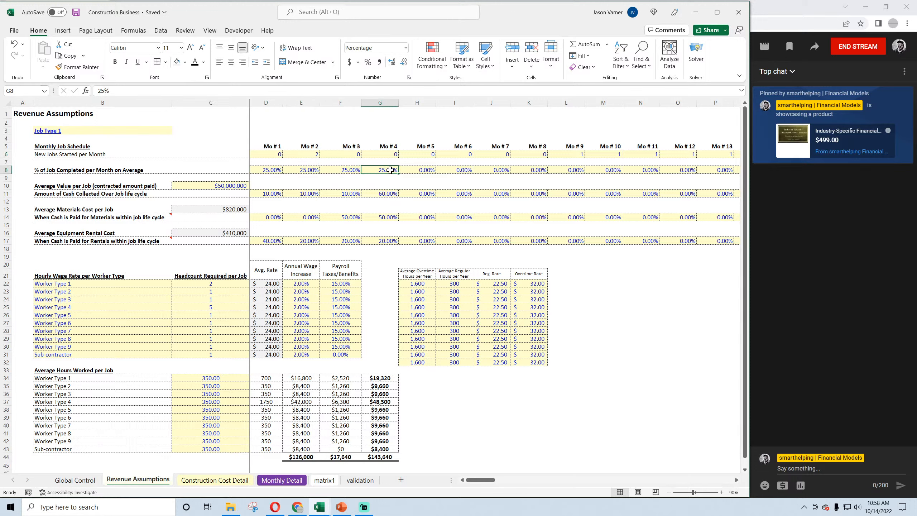
{"action": "left_click", "coordinate": [311, 155]}
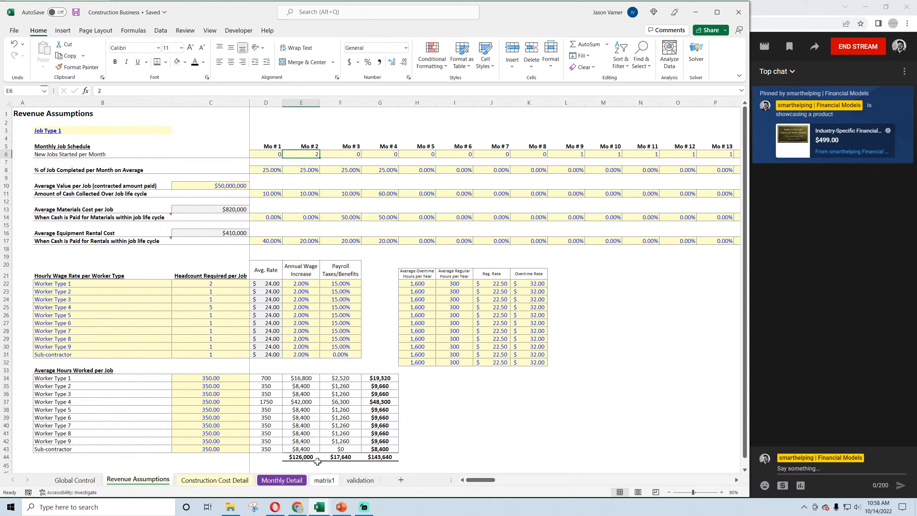
{"action": "left_click", "coordinate": [301, 457]}
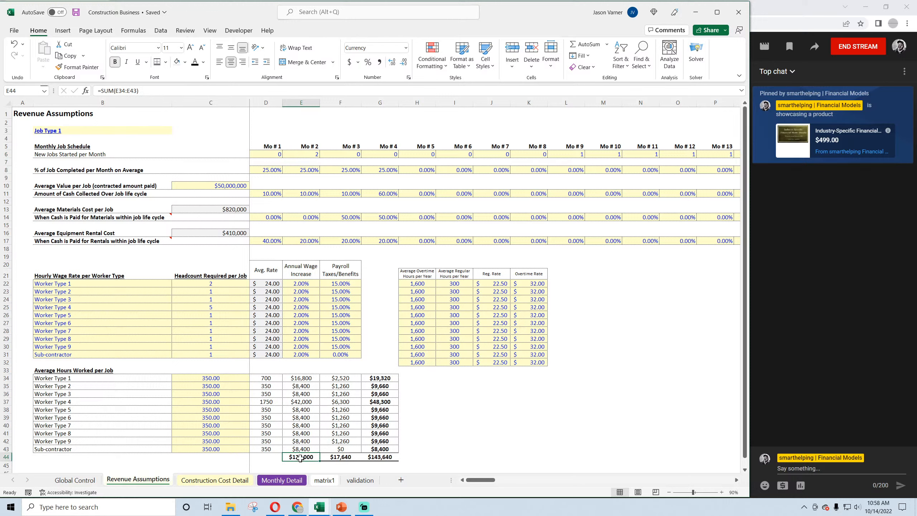
{"action": "left_click", "coordinate": [270, 170]}
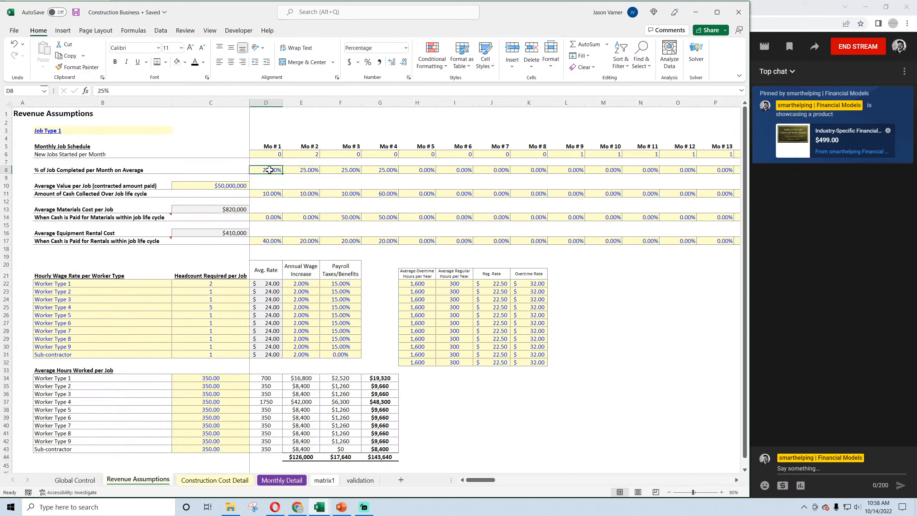
{"action": "left_click", "coordinate": [309, 169]}
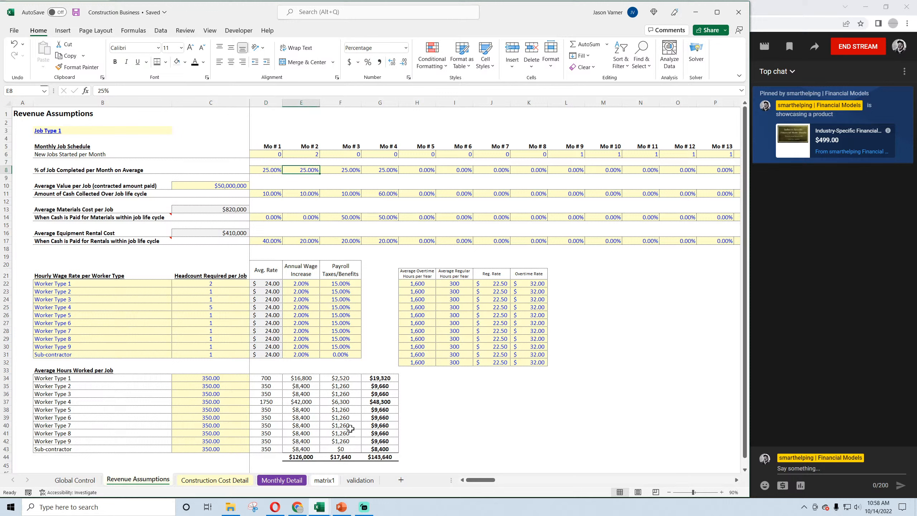
{"action": "left_click", "coordinate": [304, 458]}
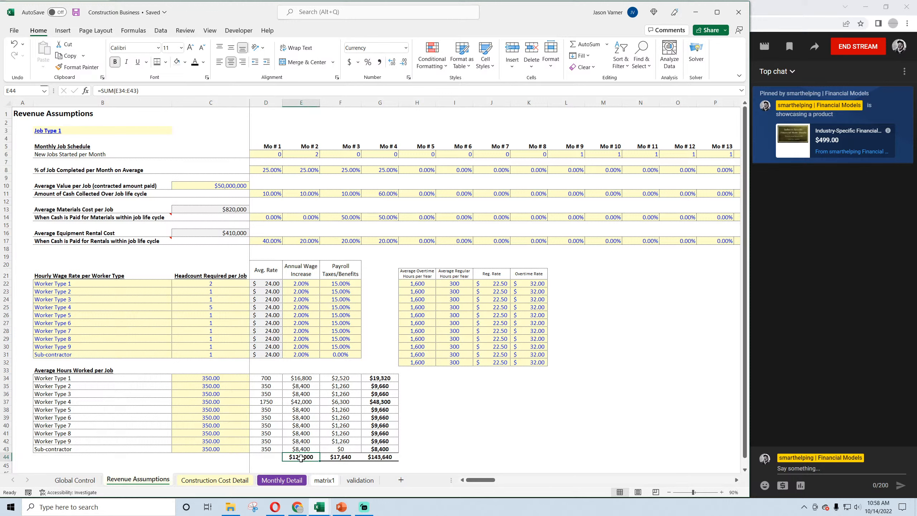
{"action": "left_click", "coordinate": [343, 459]}
Enter the header Total Payroll in F33
{"action": "left_click", "coordinate": [335, 370]}
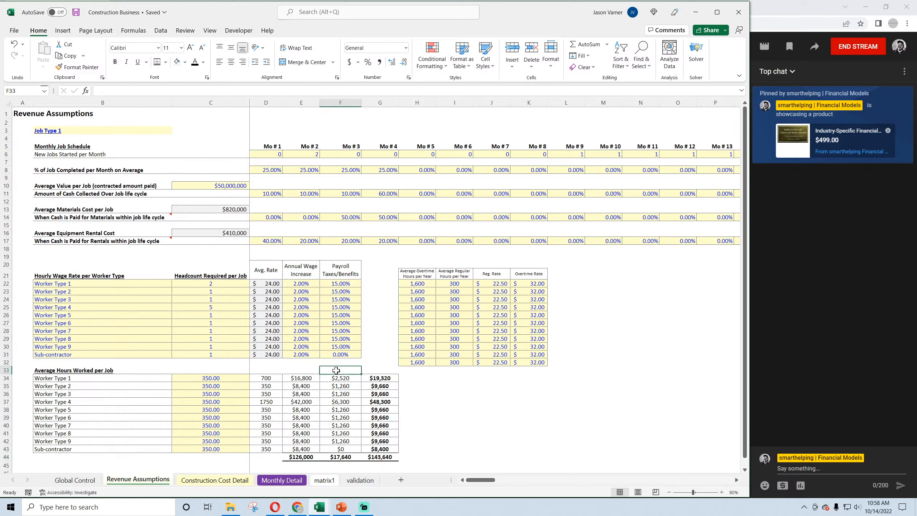
{"action": "type", "text": "Total Payroll"}
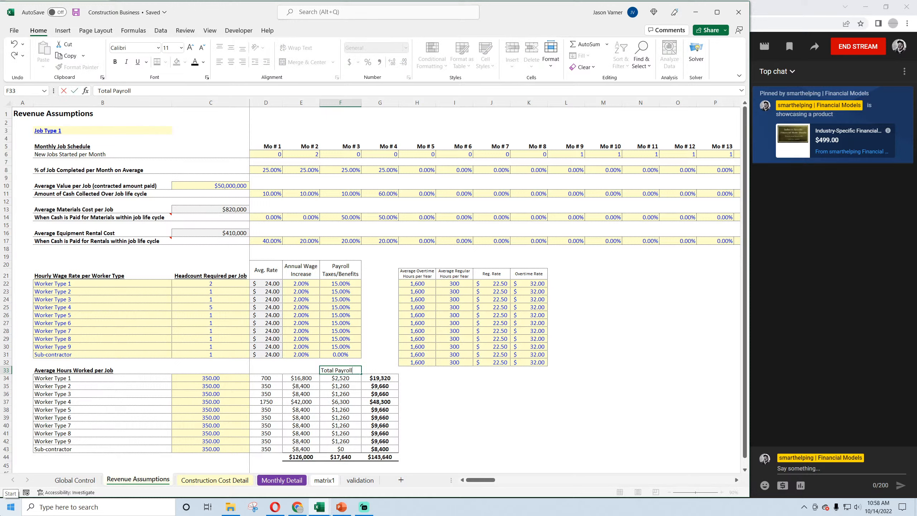
{"action": "key", "text": "Return"}
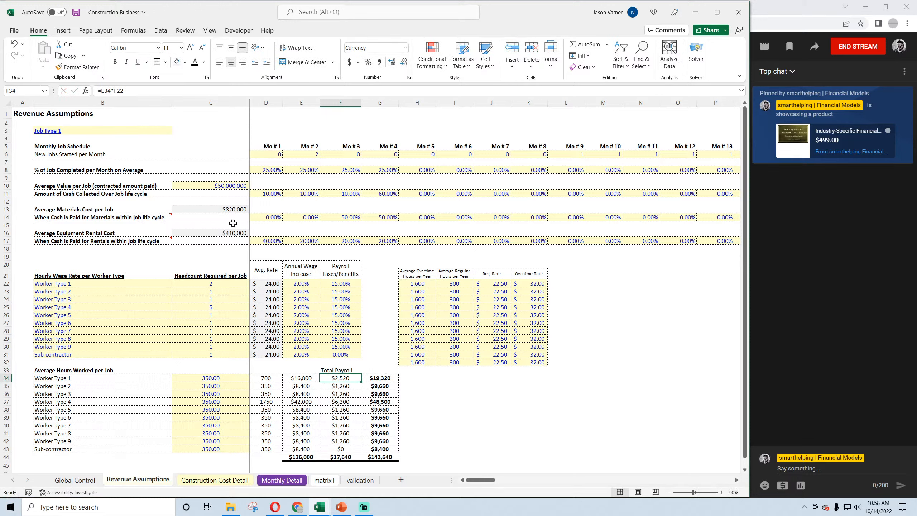
Try to copy the merged Payroll Taxes/Benefits header from F20 into F33, and undo the paste
{"action": "left_click", "coordinate": [314, 272]}
{"action": "left_click", "coordinate": [340, 271]}
{"action": "key", "text": "ctrl+c"}
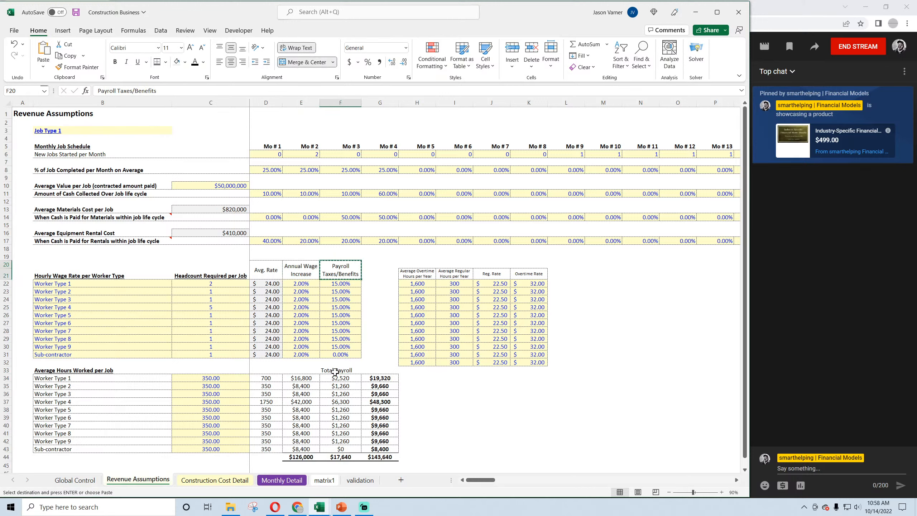
{"action": "left_click", "coordinate": [338, 371]}
{"action": "key", "text": "ctrl+v"}
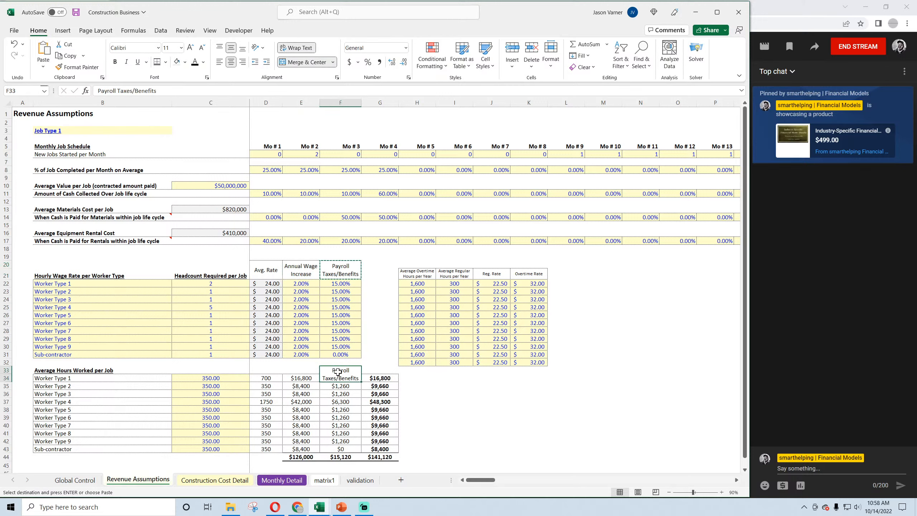
{"action": "left_click", "coordinate": [14, 46]}
Paste the Payroll Taxes/Benefits header text from F20 into F33 without its formatting and refill the F34 formula from F35
{"action": "left_click", "coordinate": [340, 271]}
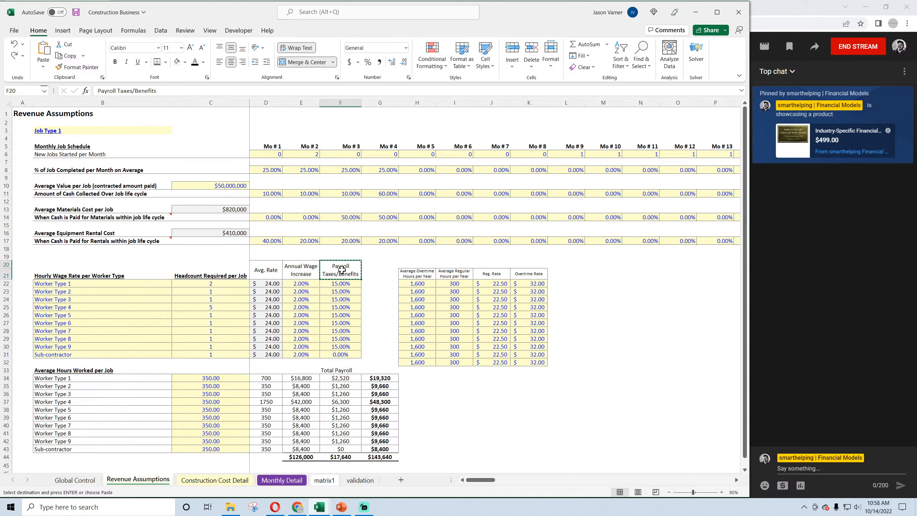
{"action": "right_click", "coordinate": [345, 270]}
{"action": "left_click", "coordinate": [369, 246]}
{"action": "right_click", "coordinate": [348, 371]}
{"action": "left_click", "coordinate": [395, 148]}
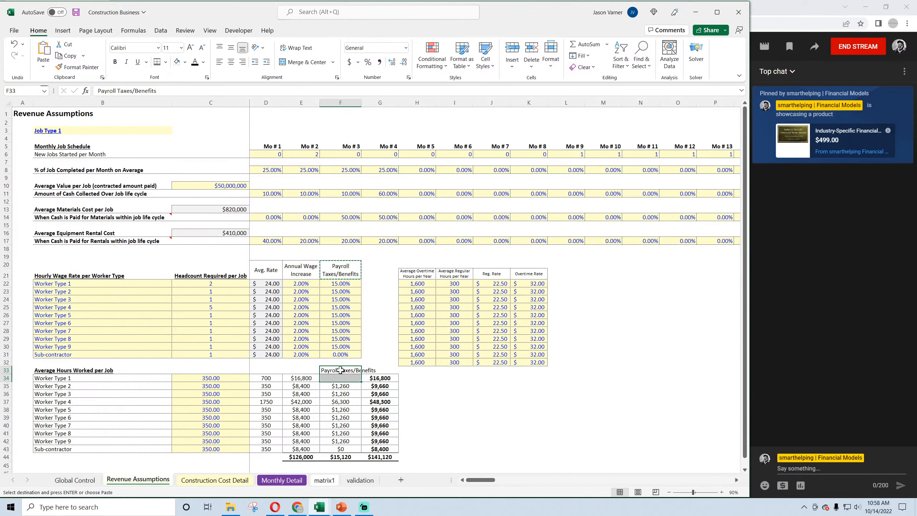
{"action": "left_click", "coordinate": [341, 378]}
{"action": "left_click", "coordinate": [351, 385]}
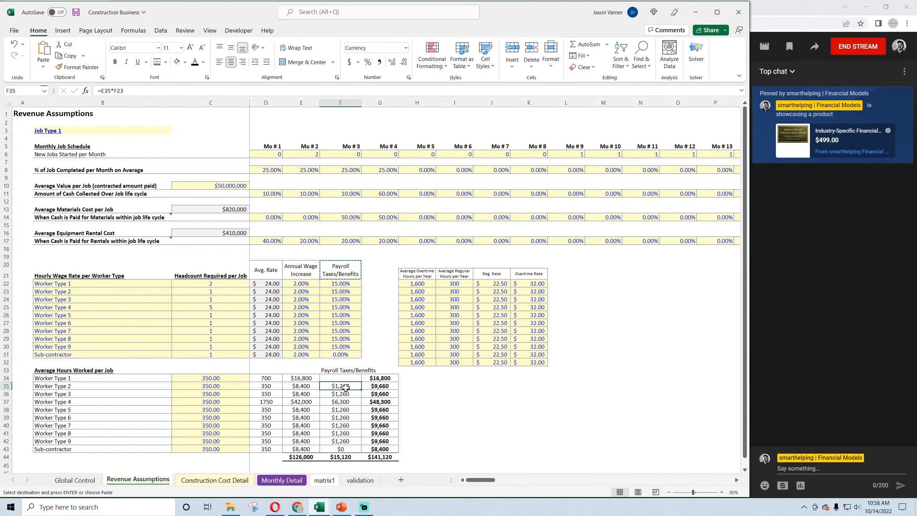
{"action": "left_click_drag", "start_coordinate": [364, 389], "coordinate": [302, 370]}
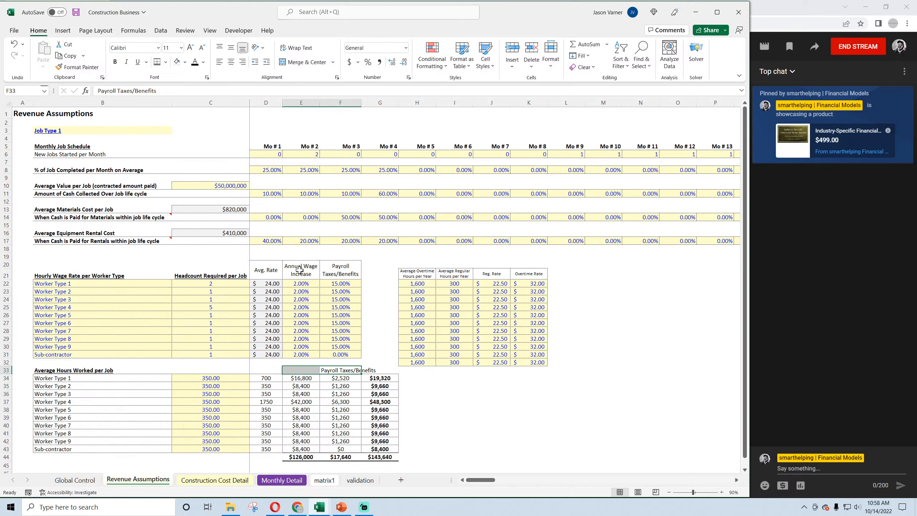
Set the font size of the Payroll Taxes/Benefits header in F33 to 8 and wrap its text
{"action": "left_click", "coordinate": [181, 48]}
{"action": "left_click", "coordinate": [168, 59]}
{"action": "left_click", "coordinate": [341, 370]}
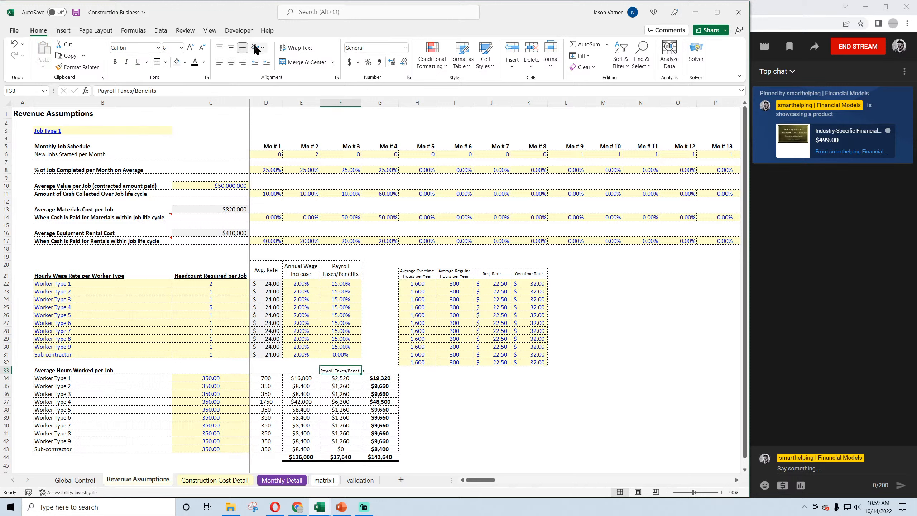
{"action": "left_click", "coordinate": [300, 48]}
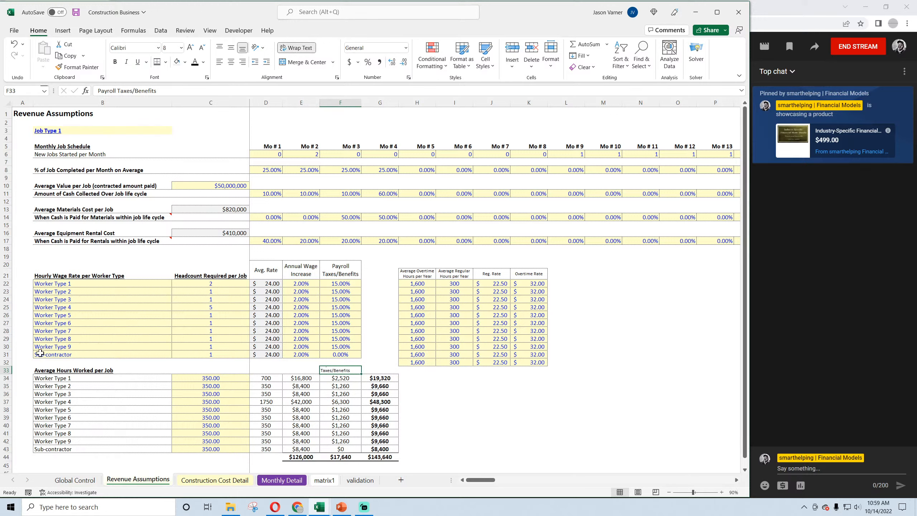
Increase the height of row 33 to fit the wrapped header and centre cells D33:G33 horizontally
{"action": "left_click_drag", "start_coordinate": [6, 375], "coordinate": [6, 383]}
{"action": "left_click_drag", "start_coordinate": [267, 382], "coordinate": [376, 376]}
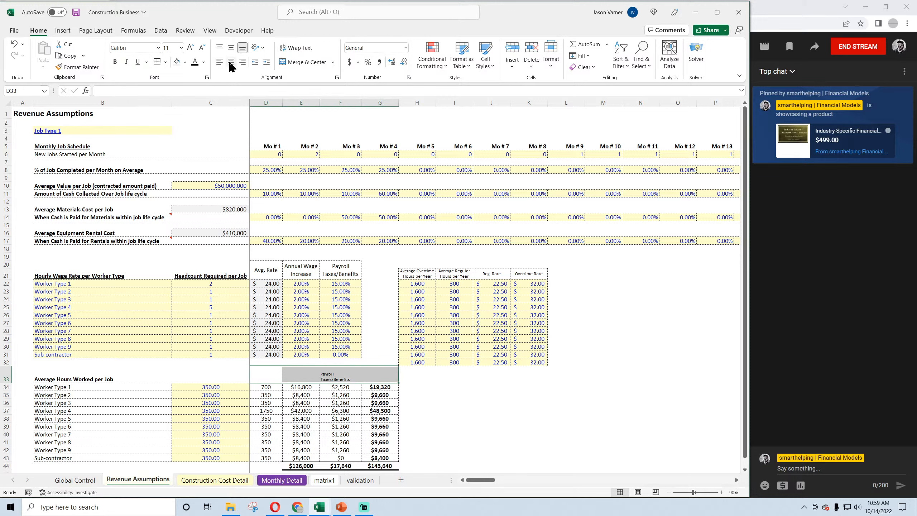
{"action": "key", "text": "alt+h"}
{"action": "key", "text": "a"}
{"action": "key", "text": "c"}
{"action": "left_click", "coordinate": [350, 375]}
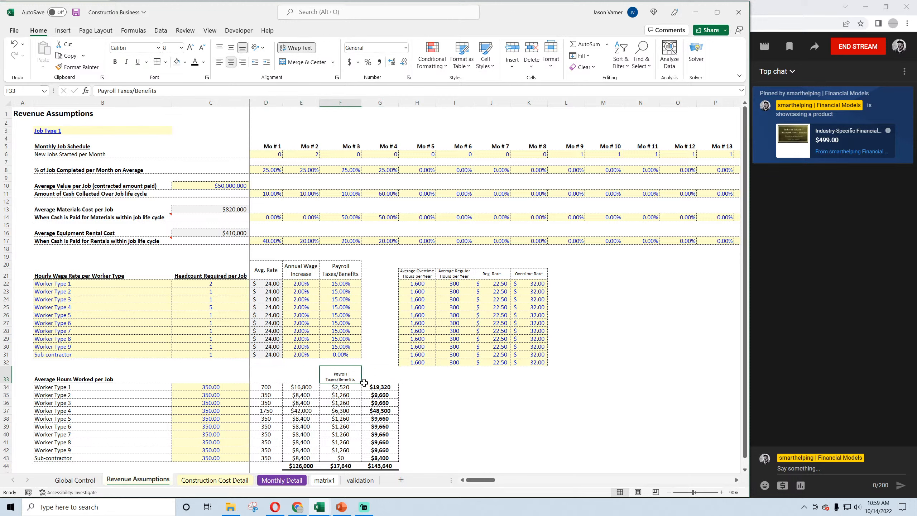
Fill the formatted header from F33 into E33 and replace its text with Total Wages
{"action": "left_click_drag", "start_coordinate": [363, 383], "coordinate": [326, 382]}
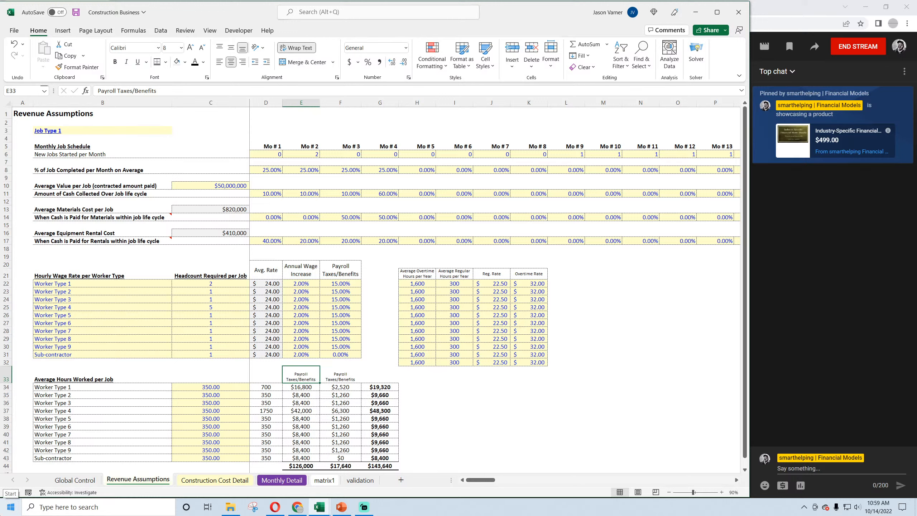
{"action": "type", "text": "T"}
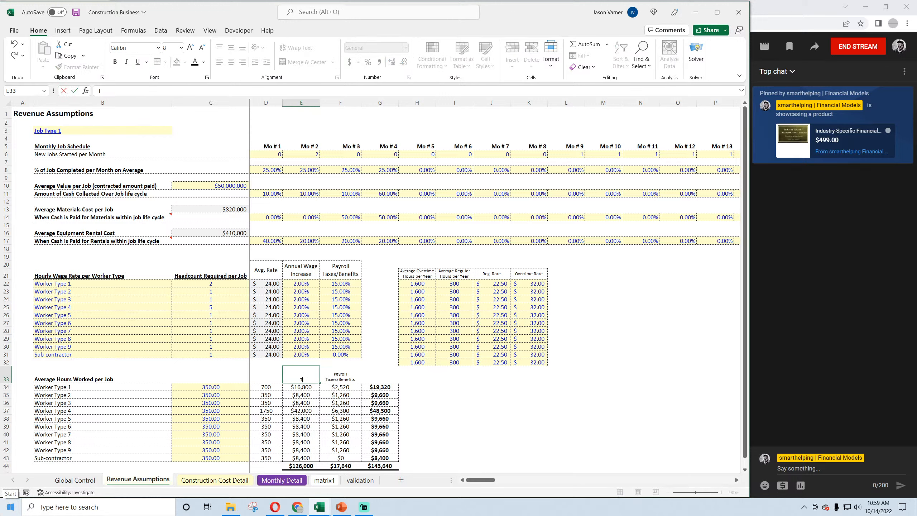
{"action": "type", "text": "otal Wages"}
{"action": "key", "text": "Return"}
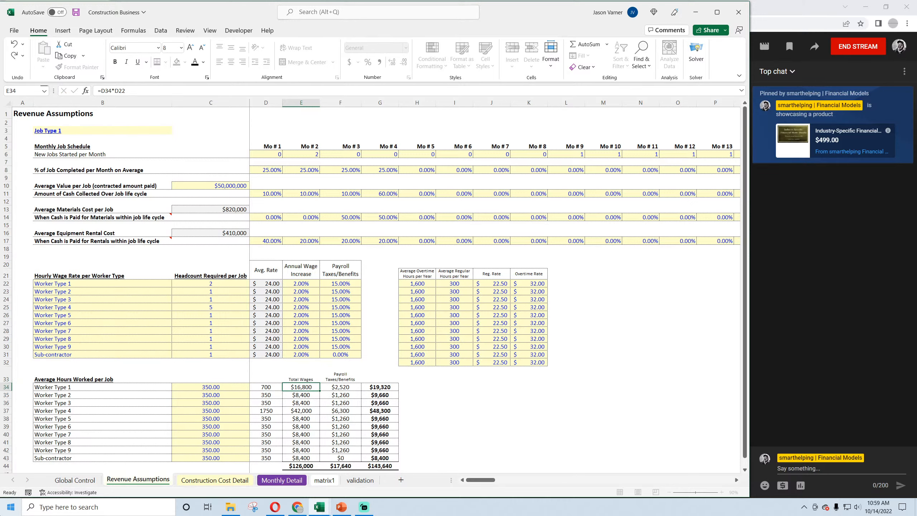
Add borders to the headers in E33:F33 and align them vertically to the middle
{"action": "scroll", "coordinate": [317, 376], "scroll_direction": "down", "scroll_amount": 4}
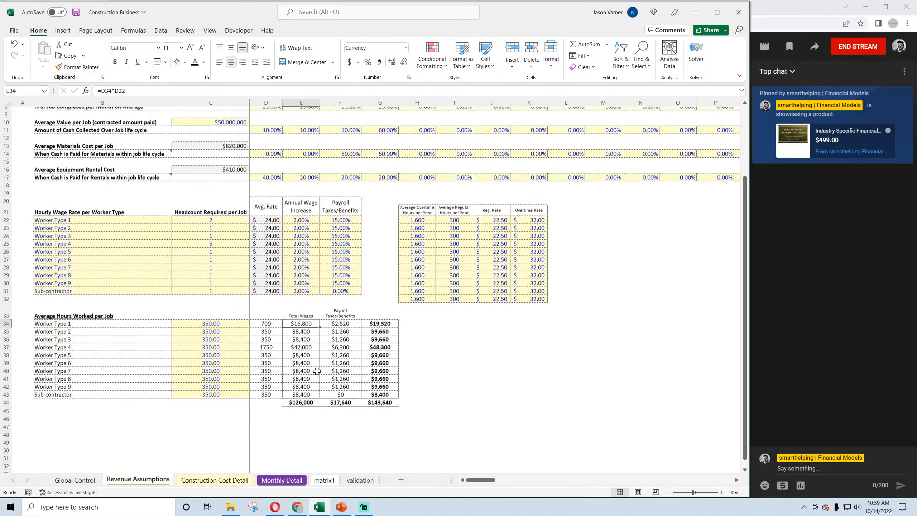
{"action": "left_click", "coordinate": [308, 379]}
{"action": "left_click", "coordinate": [341, 379]}
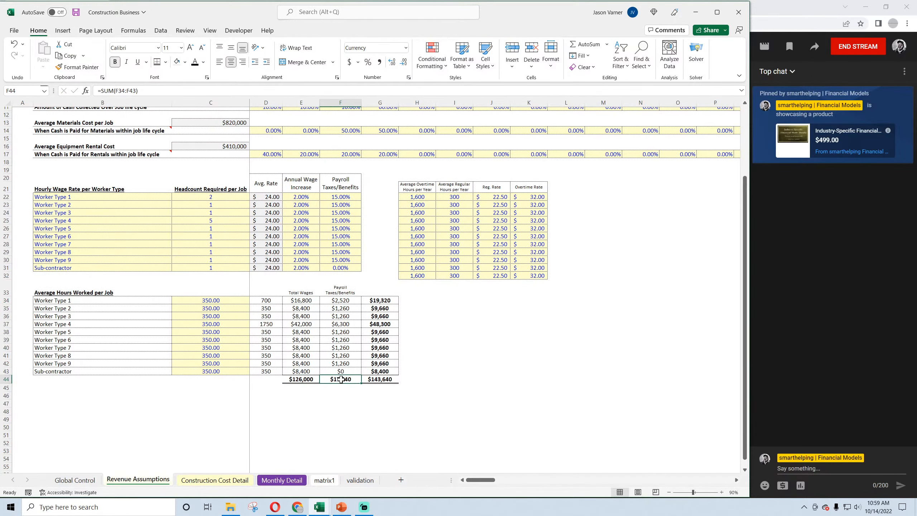
{"action": "left_click_drag", "start_coordinate": [307, 288], "coordinate": [339, 289]}
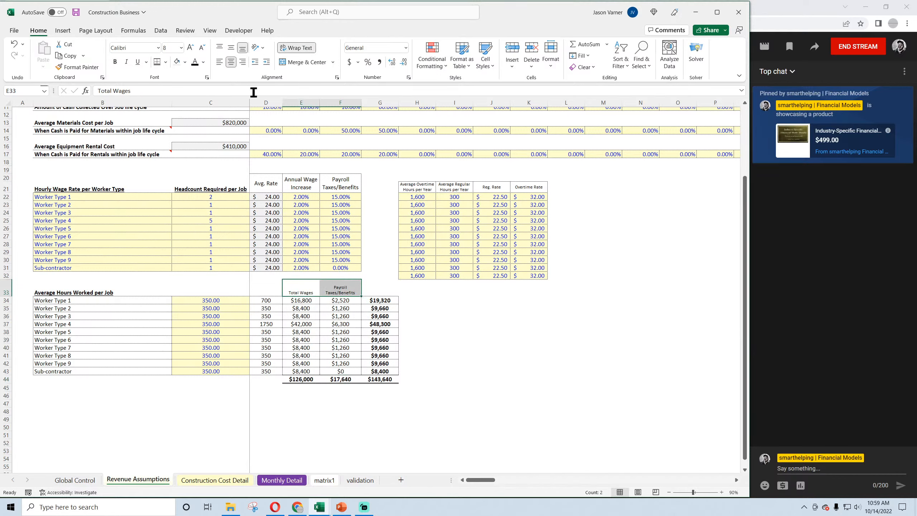
{"action": "left_click", "coordinate": [166, 62]}
{"action": "left_click", "coordinate": [173, 154]}
{"action": "left_click", "coordinate": [231, 48]}
{"action": "left_click", "coordinate": [479, 346]}
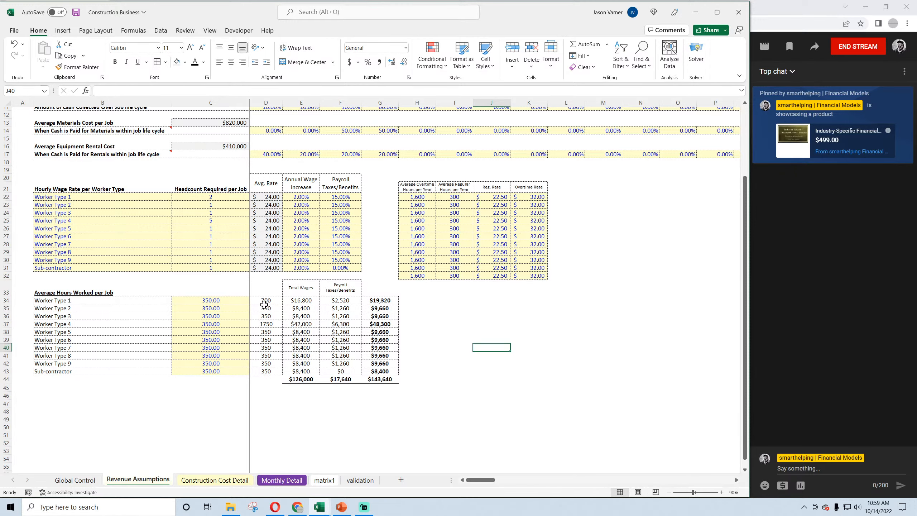
Review the average contract value, materials cost and equipment rental cost per job, and save the workbook
{"action": "scroll", "coordinate": [279, 324], "scroll_direction": "up", "scroll_amount": 4}
{"action": "left_click", "coordinate": [227, 184]}
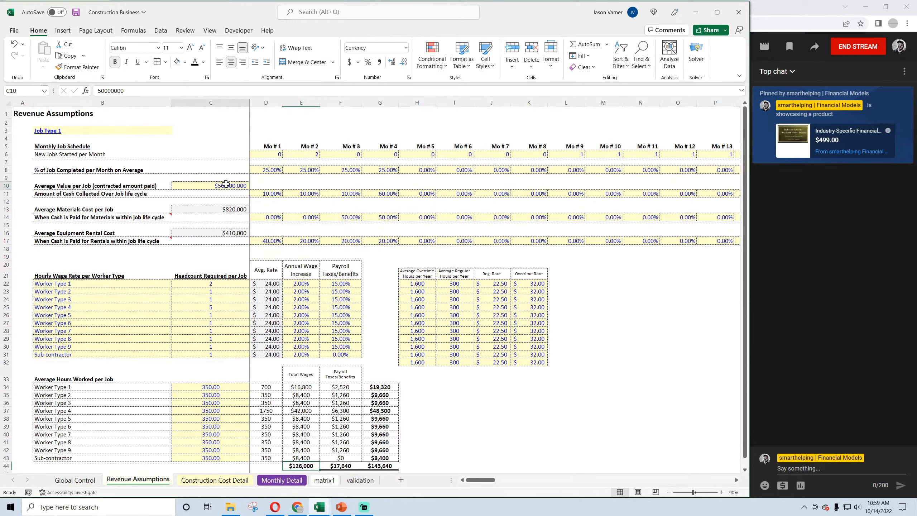
{"action": "left_click", "coordinate": [224, 209]}
{"action": "left_click", "coordinate": [225, 235]}
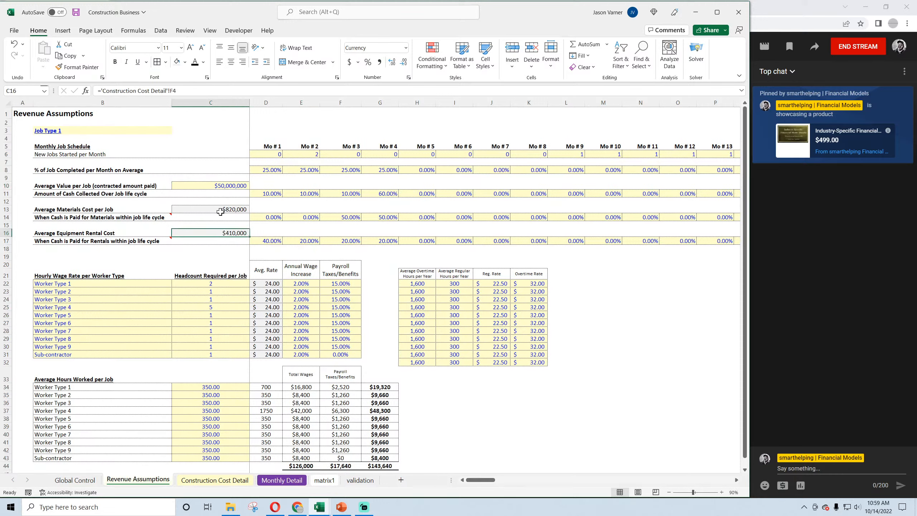
{"action": "left_click", "coordinate": [224, 186]}
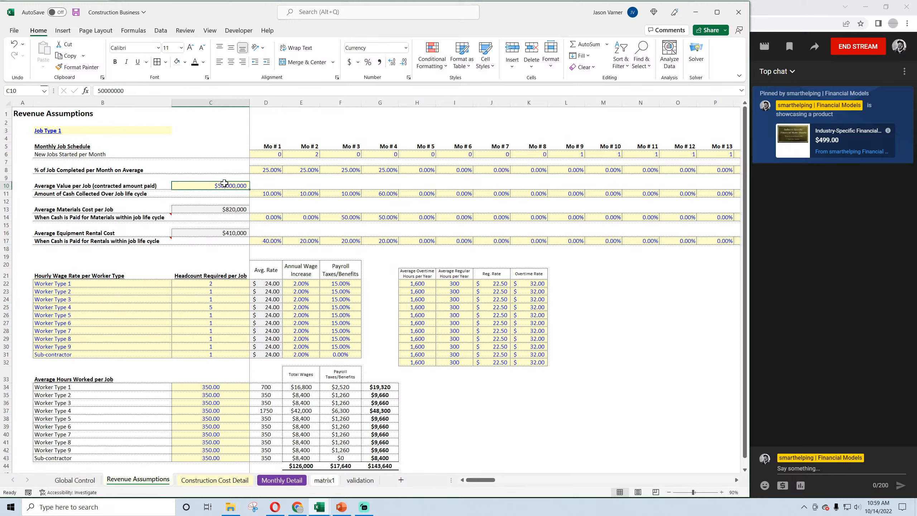
{"action": "left_click", "coordinate": [76, 12]}
Examine the monthly percentages for cash collected, materials paid, rentals paid and job completion in rows 11, 14, 17 and 8
{"action": "left_click_drag", "start_coordinate": [275, 190], "coordinate": [383, 193]}
{"action": "left_click", "coordinate": [270, 187]}
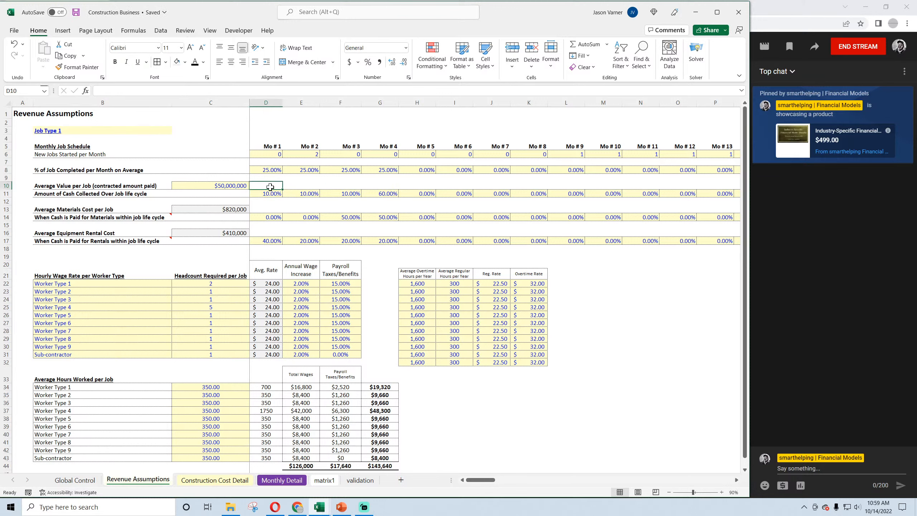
{"action": "left_click", "coordinate": [302, 187]}
{"action": "left_click", "coordinate": [329, 186]}
{"action": "left_click", "coordinate": [382, 186]}
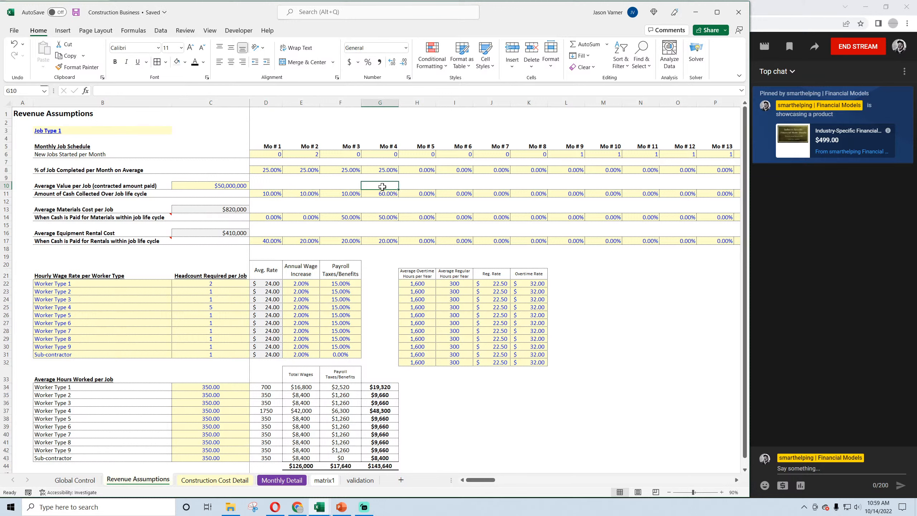
{"action": "left_click_drag", "start_coordinate": [282, 194], "coordinate": [383, 194]}
{"action": "left_click", "coordinate": [236, 186]}
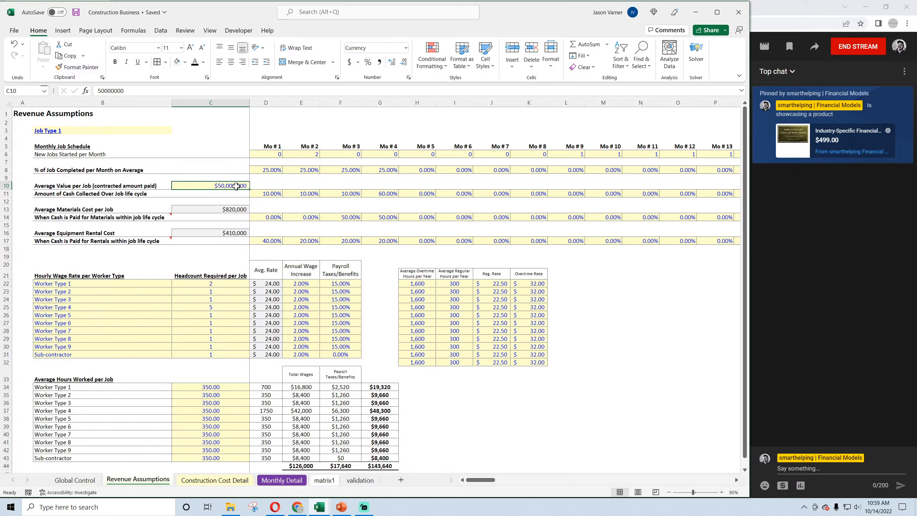
{"action": "left_click", "coordinate": [235, 207]}
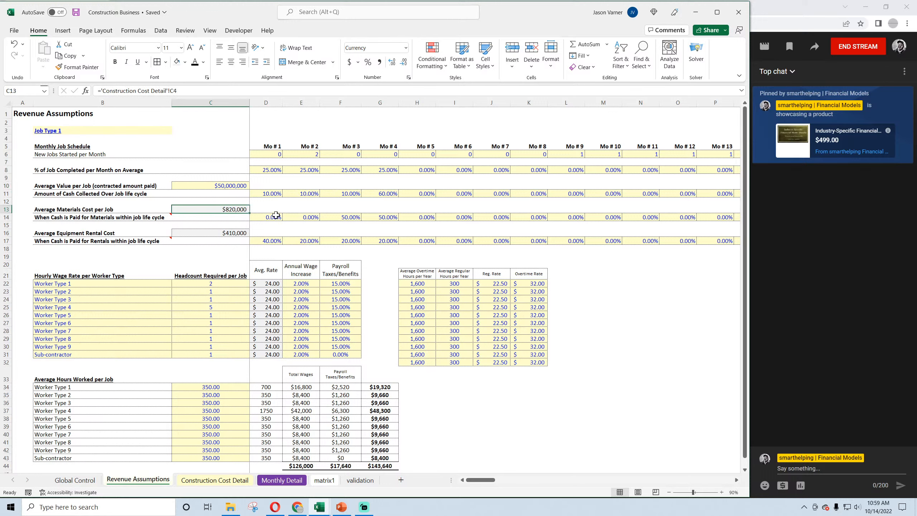
{"action": "left_click_drag", "start_coordinate": [276, 216], "coordinate": [383, 217]}
{"action": "left_click_drag", "start_coordinate": [274, 241], "coordinate": [392, 241]}
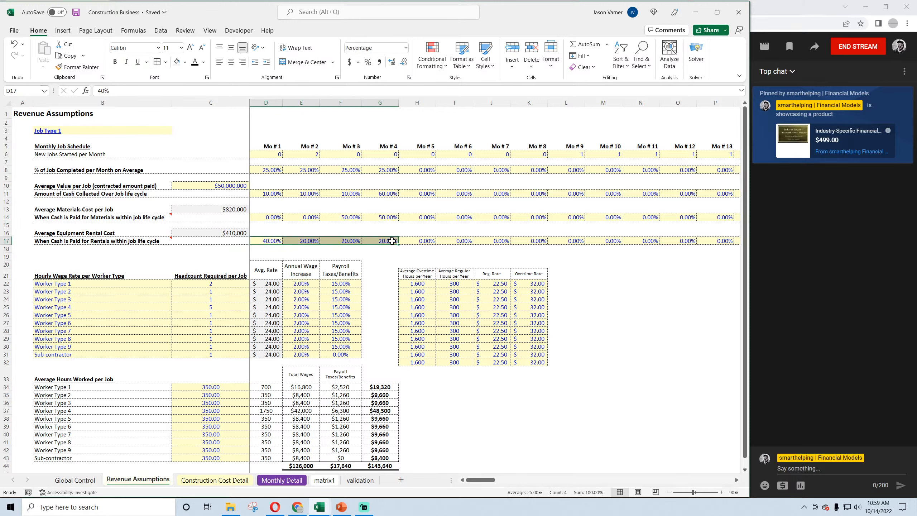
{"action": "left_click_drag", "start_coordinate": [272, 170], "coordinate": [383, 170]}
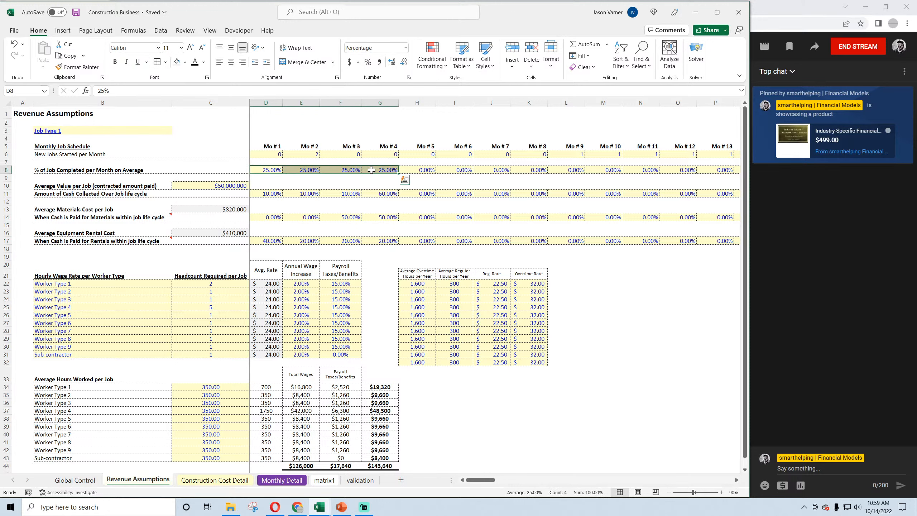
{"action": "left_click", "coordinate": [271, 169]}
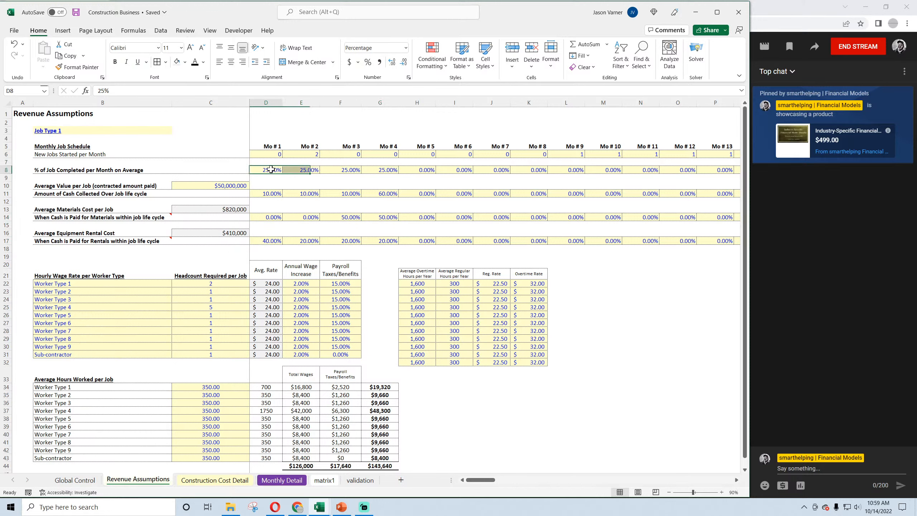
Check the Total Wages and Payroll Taxes/Benefits totals in row 44 against the monthly completion percentages, and save the workbook
{"action": "scroll", "coordinate": [319, 327], "scroll_direction": "down", "scroll_amount": 3}
{"action": "left_click", "coordinate": [302, 378]}
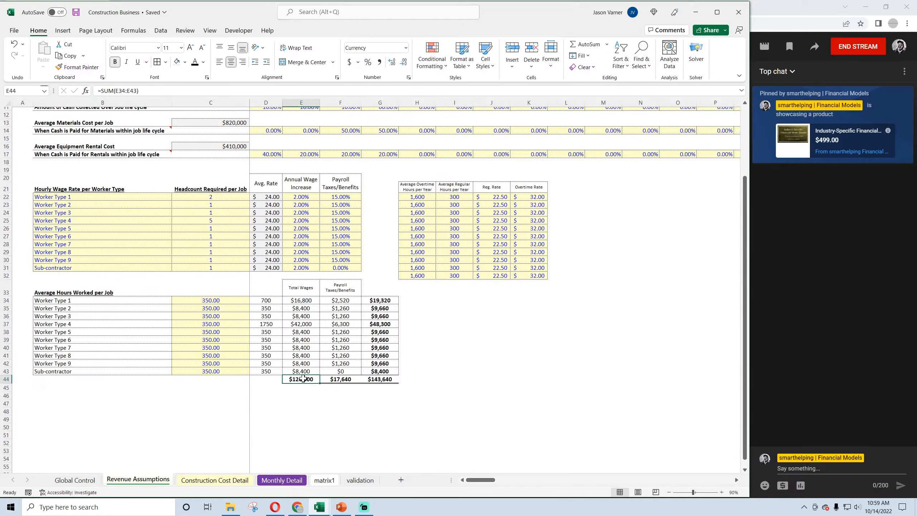
{"action": "left_click", "coordinate": [339, 379]}
{"action": "scroll", "coordinate": [343, 266], "scroll_direction": "up", "scroll_amount": 3}
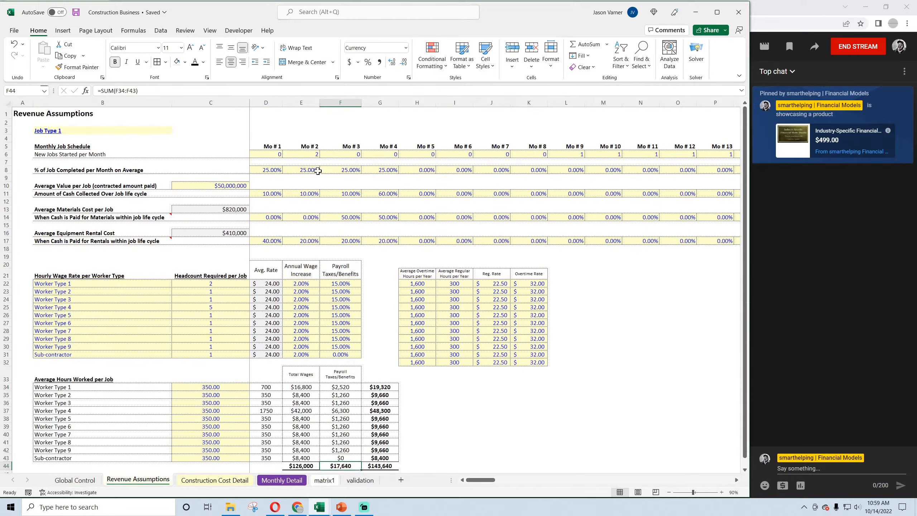
{"action": "scroll", "coordinate": [318, 170], "scroll_direction": "down", "scroll_amount": 3}
{"action": "left_click", "coordinate": [315, 378]}
{"action": "left_click", "coordinate": [345, 379]}
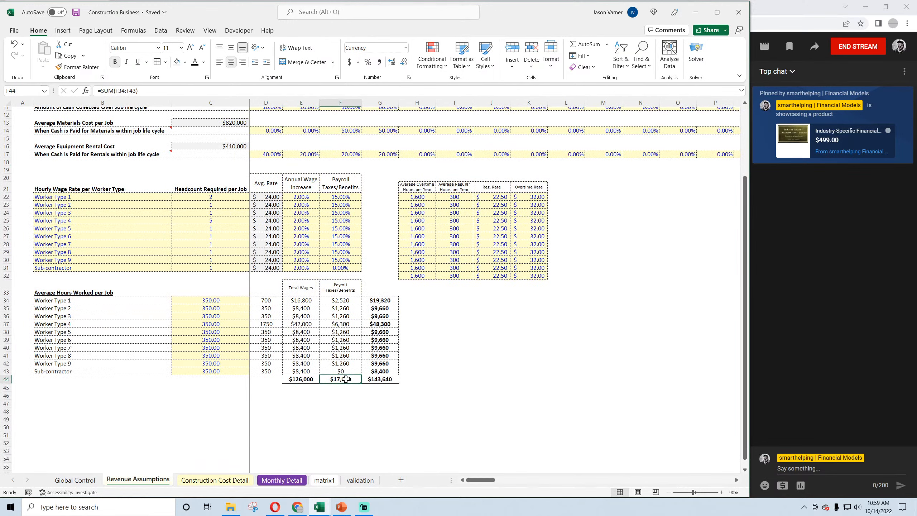
{"action": "left_click", "coordinate": [297, 291]}
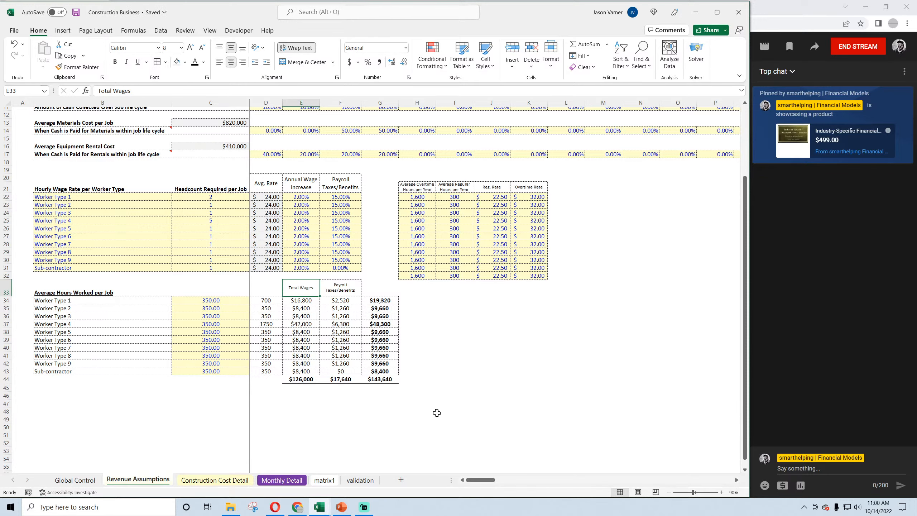
{"action": "left_click", "coordinate": [76, 12]}
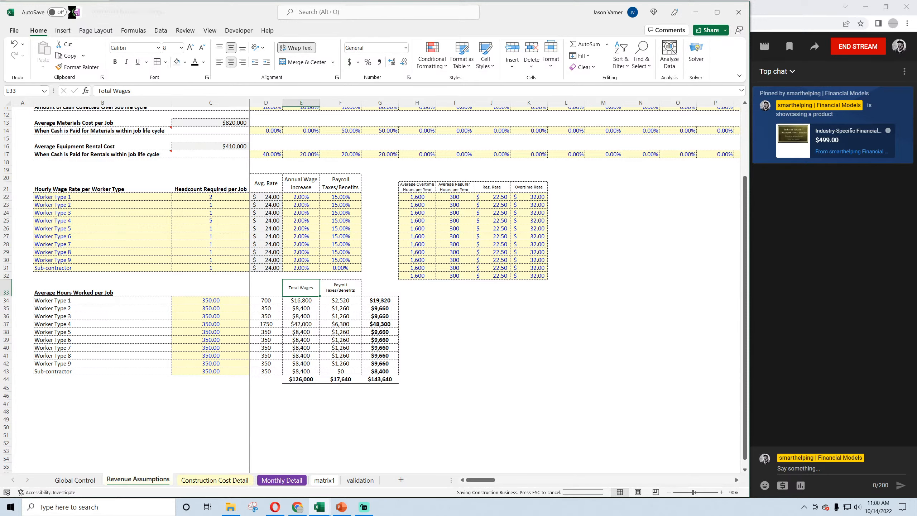
{"action": "scroll", "coordinate": [235, 233], "scroll_direction": "up", "scroll_amount": 4}
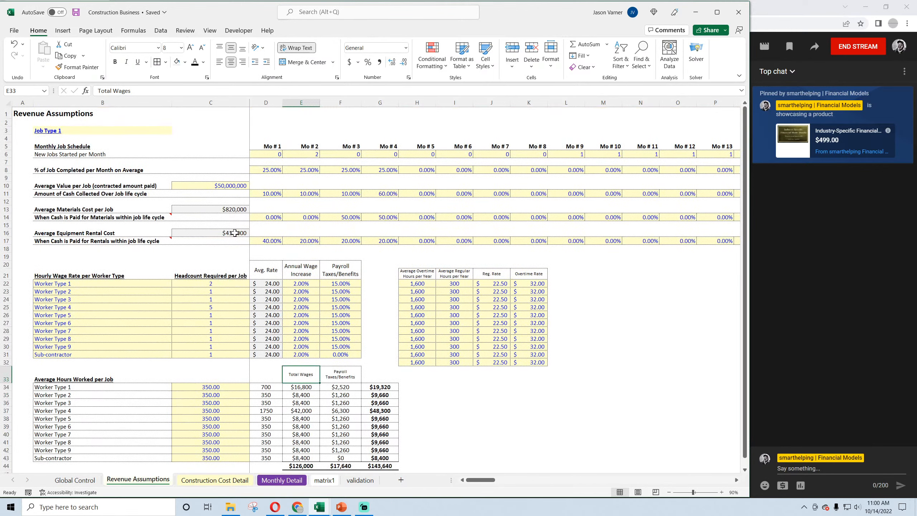
{"action": "left_click", "coordinate": [76, 12]}
Review the headcount required per job for each worker type in C22:C31
{"action": "left_click_drag", "start_coordinate": [222, 284], "coordinate": [220, 354]}
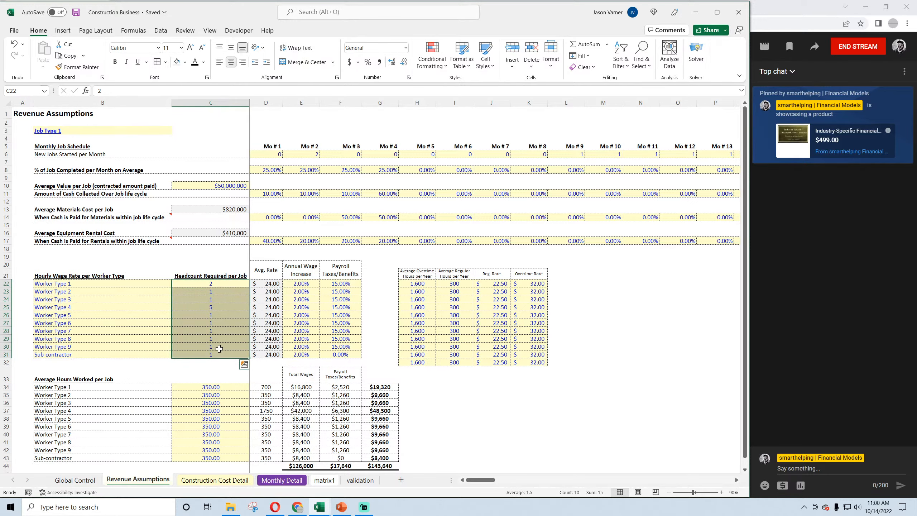
{"action": "scroll", "coordinate": [220, 345], "scroll_direction": "down", "scroll_amount": 4}
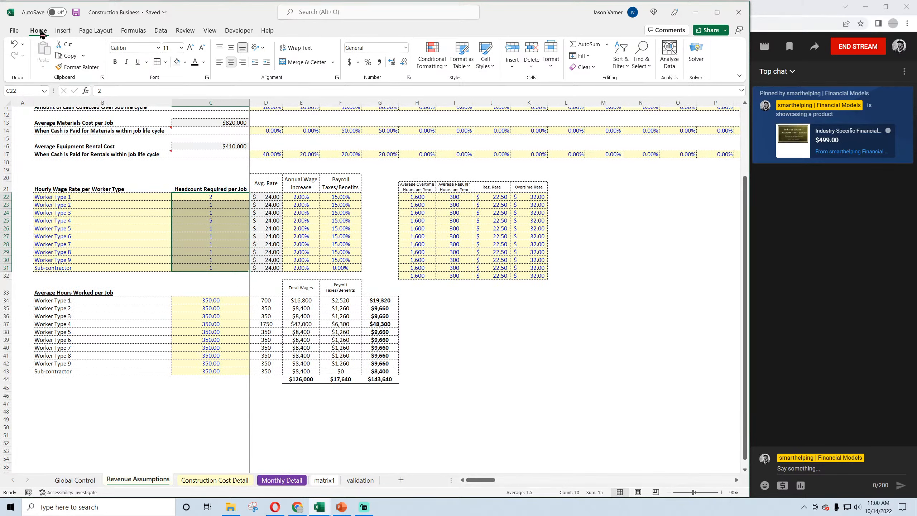
{"action": "left_click", "coordinate": [214, 220]}
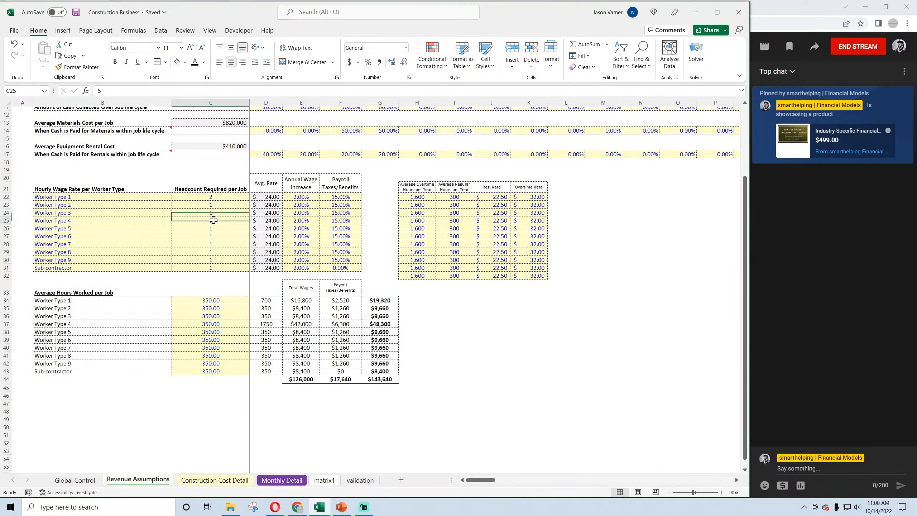
{"action": "left_click", "coordinate": [219, 249]}
{"action": "scroll", "coordinate": [220, 247], "scroll_direction": "up", "scroll_amount": 4}
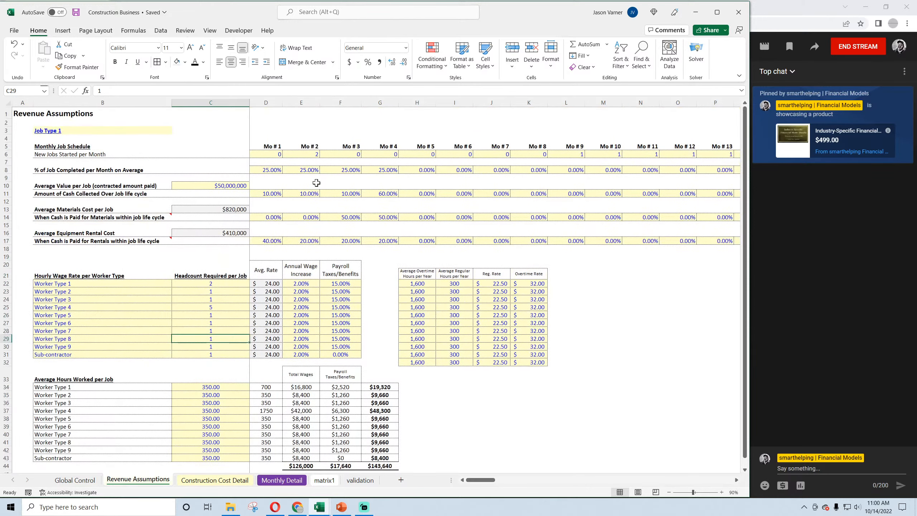
Examine the new jobs started per month in row 6 together with the monthly completion percentages in row 8
{"action": "left_click_drag", "start_coordinate": [276, 155], "coordinate": [631, 151]}
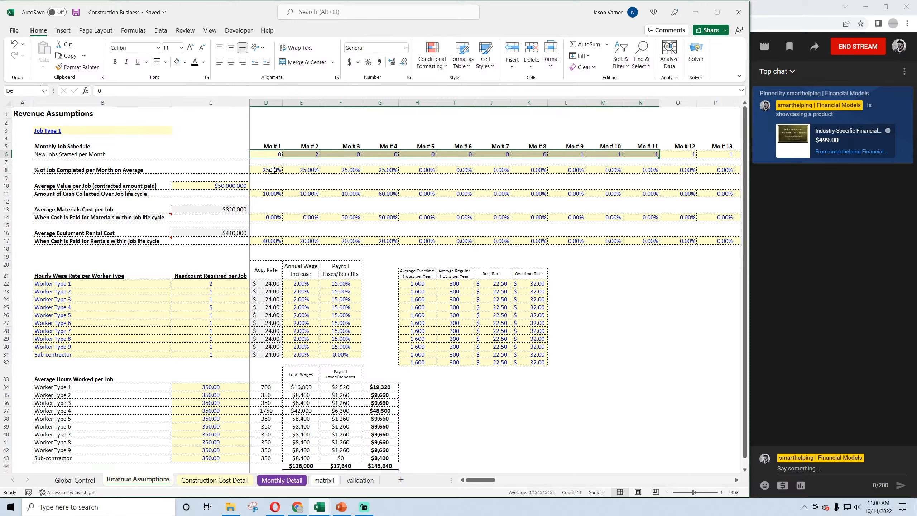
{"action": "left_click", "coordinate": [275, 170]}
{"action": "key", "text": "Right"}
{"action": "key", "text": "Right"}
{"action": "key", "text": "Right"}
{"action": "left_click", "coordinate": [275, 170]}
{"action": "key", "text": "Right"}
{"action": "key", "text": "Right"}
{"action": "key", "text": "Right"}
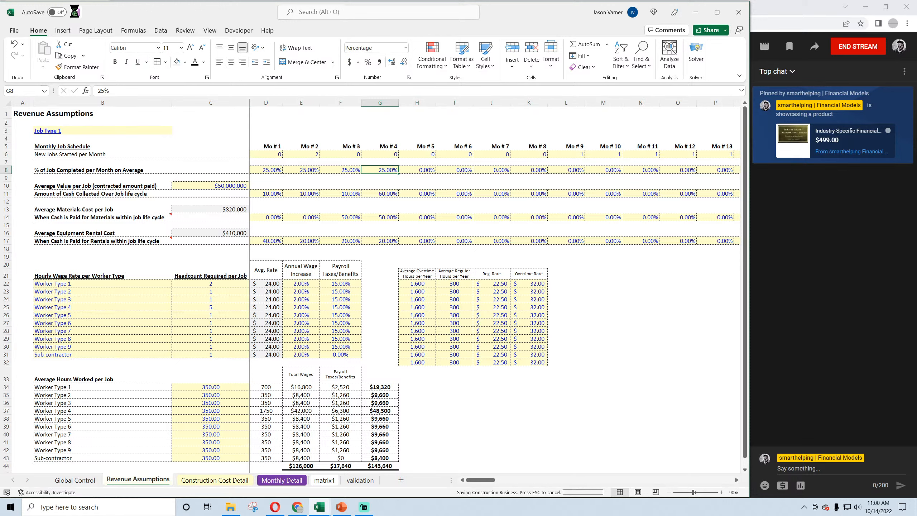
{"action": "left_click", "coordinate": [273, 170]}
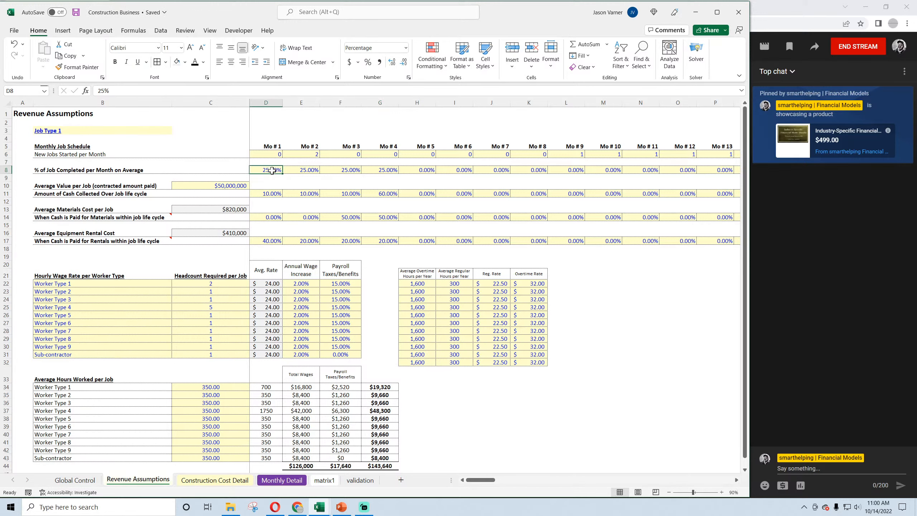
{"action": "left_click", "coordinate": [272, 153]}
{"action": "left_click_drag", "start_coordinate": [482, 480], "coordinate": [421, 491]}
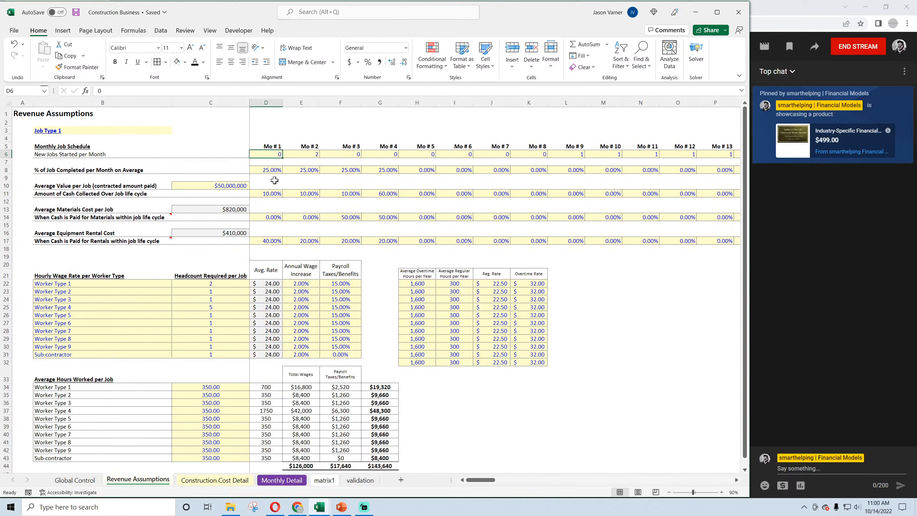
Compare the new job starts in E6:H6 with the completion percentages for months 1 to 4 in row 8
{"action": "left_click", "coordinate": [307, 155]}
{"action": "left_click", "coordinate": [343, 154]}
{"action": "left_click", "coordinate": [383, 154]}
{"action": "left_click", "coordinate": [417, 153]}
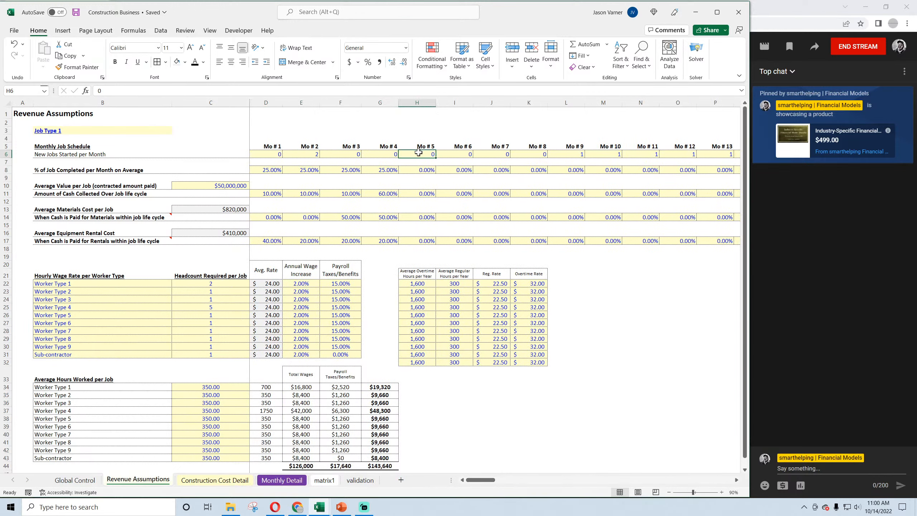
{"action": "left_click", "coordinate": [277, 170]}
{"action": "left_click", "coordinate": [304, 170]}
{"action": "left_click", "coordinate": [342, 169]}
{"action": "left_click", "coordinate": [375, 169]}
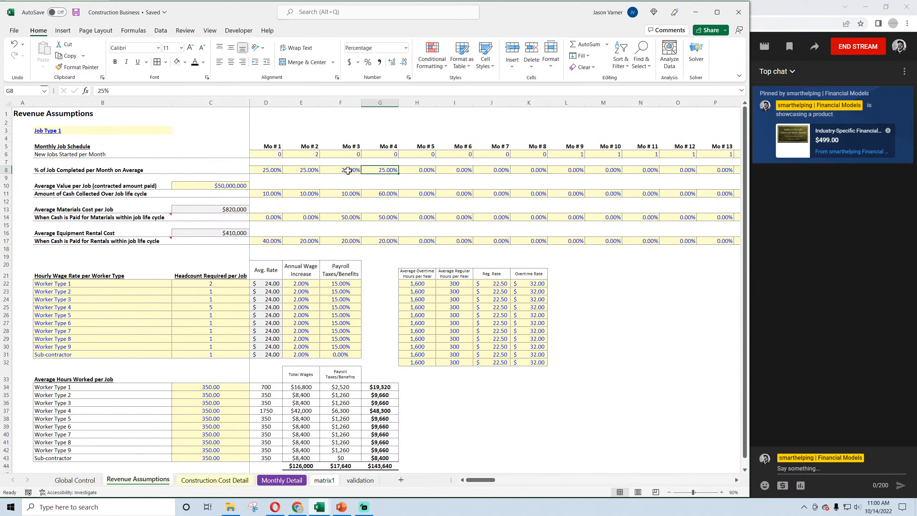
Review the completion percentages across D8:N8 against the Total Wages sum in E44
{"action": "left_click", "coordinate": [274, 170]}
{"action": "left_click", "coordinate": [334, 170]}
{"action": "left_click_drag", "start_coordinate": [277, 171], "coordinate": [392, 173]}
{"action": "left_click_drag", "start_coordinate": [274, 170], "coordinate": [641, 168]}
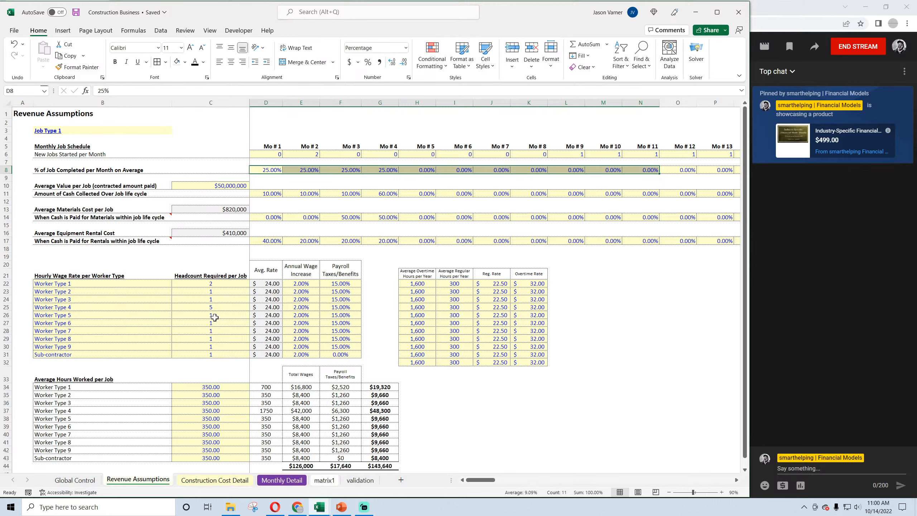
{"action": "scroll", "coordinate": [221, 332], "scroll_direction": "down", "scroll_amount": 4}
{"action": "left_click", "coordinate": [310, 379]}
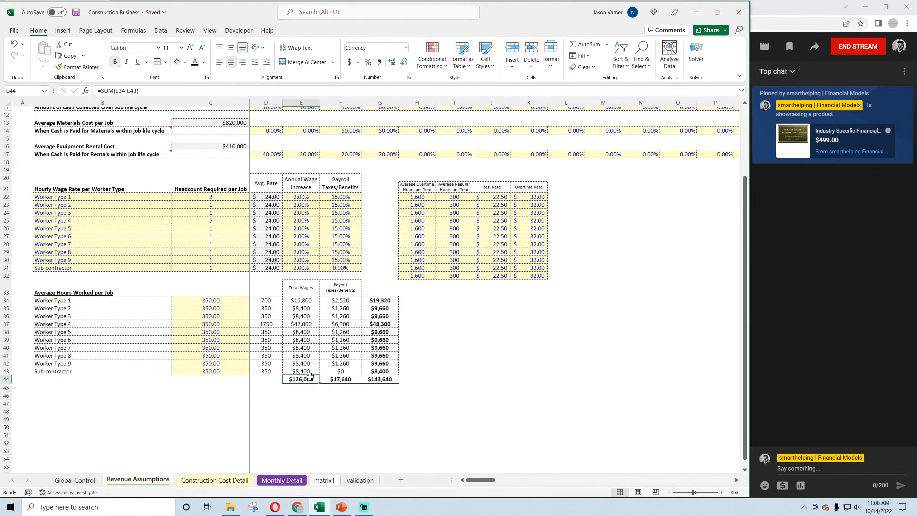
{"action": "scroll", "coordinate": [309, 373], "scroll_direction": "up", "scroll_amount": 4}
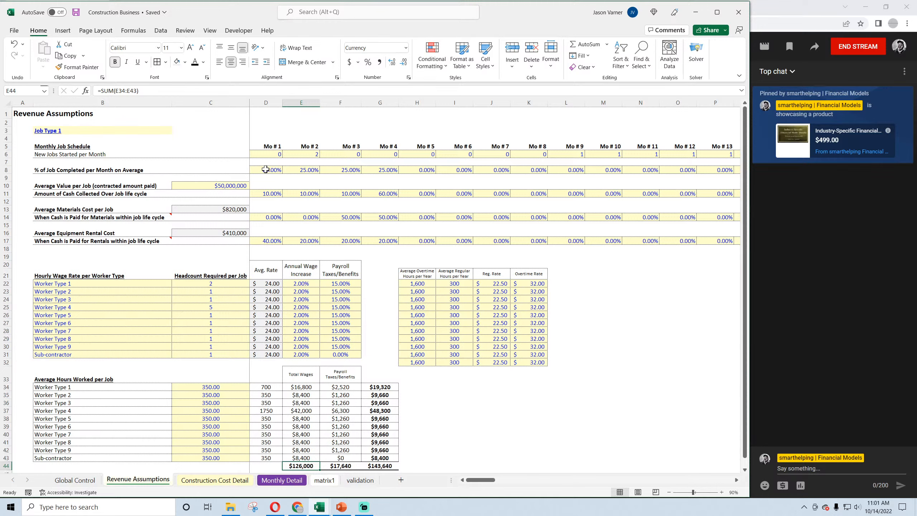
Trace the total hours calculation in D34 from average hours per job and headcount, and inspect the average rates in column D
{"action": "left_click_drag", "start_coordinate": [201, 391], "coordinate": [221, 458]}
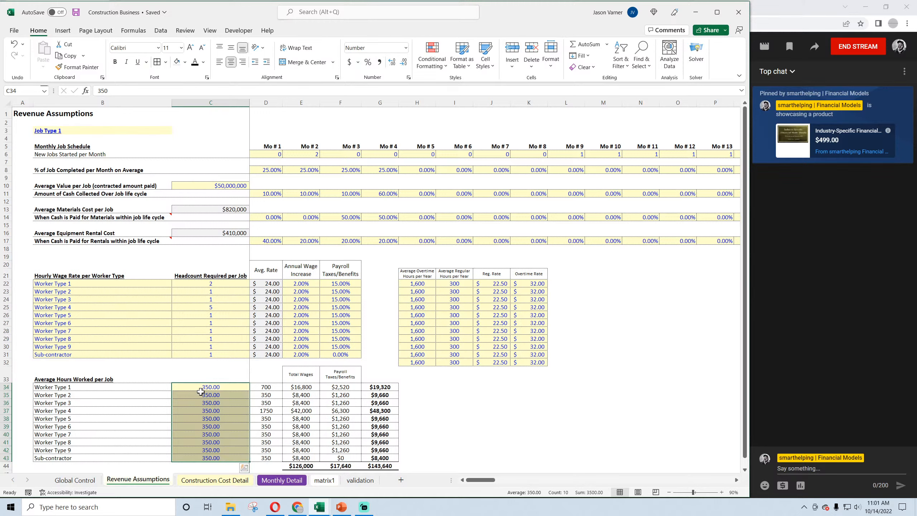
{"action": "left_click", "coordinate": [139, 391]}
{"action": "left_click", "coordinate": [213, 388]}
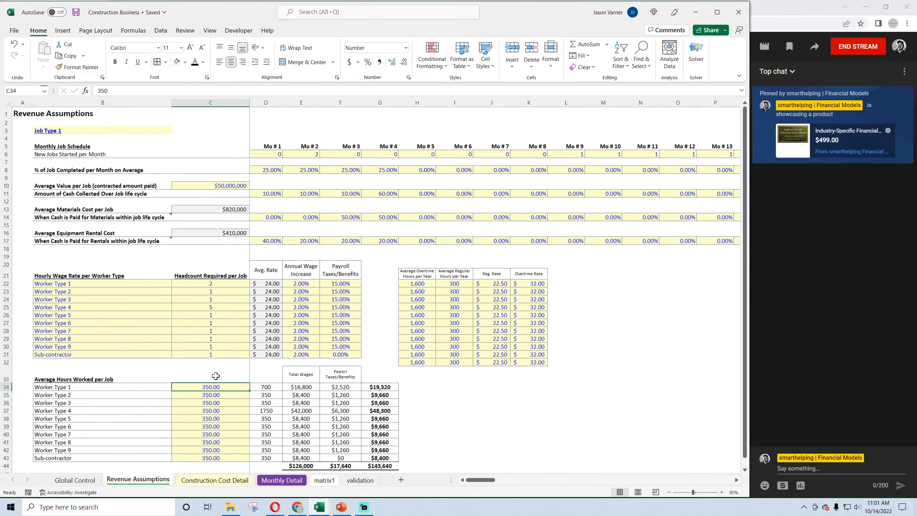
{"action": "left_click", "coordinate": [219, 285]}
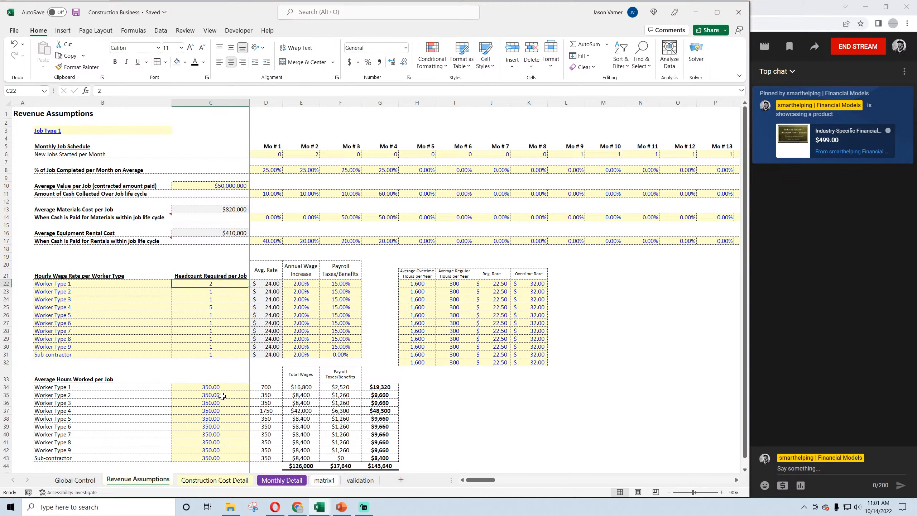
{"action": "left_click", "coordinate": [267, 386]}
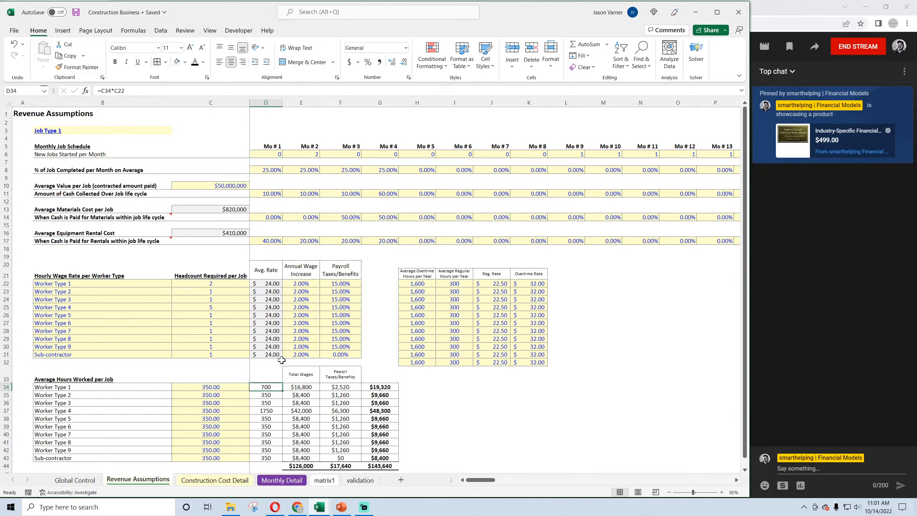
{"action": "left_click", "coordinate": [273, 286]}
{"action": "left_click", "coordinate": [270, 306]}
{"action": "left_click", "coordinate": [272, 331]}
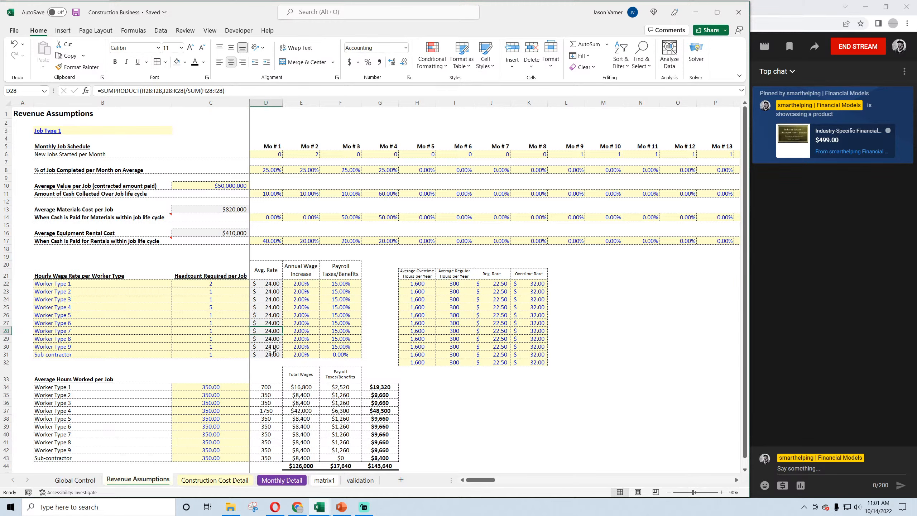
Add the header "Total Hours per Job Type" in D33, formatted like the Total Wages header, and save the workbook
{"action": "left_click", "coordinate": [273, 378]}
{"action": "left_click", "coordinate": [303, 380]}
{"action": "left_click_drag", "start_coordinate": [319, 383], "coordinate": [260, 379]}
{"action": "left_click", "coordinate": [266, 376]}
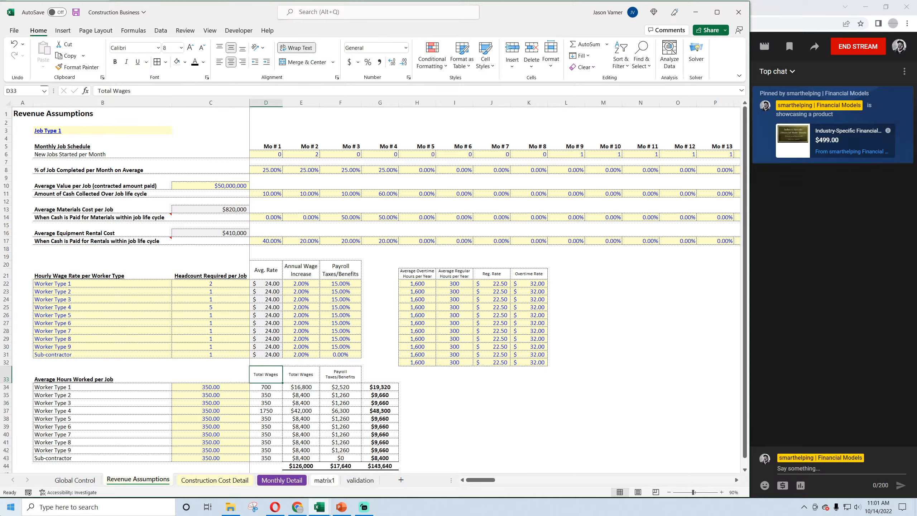
{"action": "type", "text": "Total Hours per"}
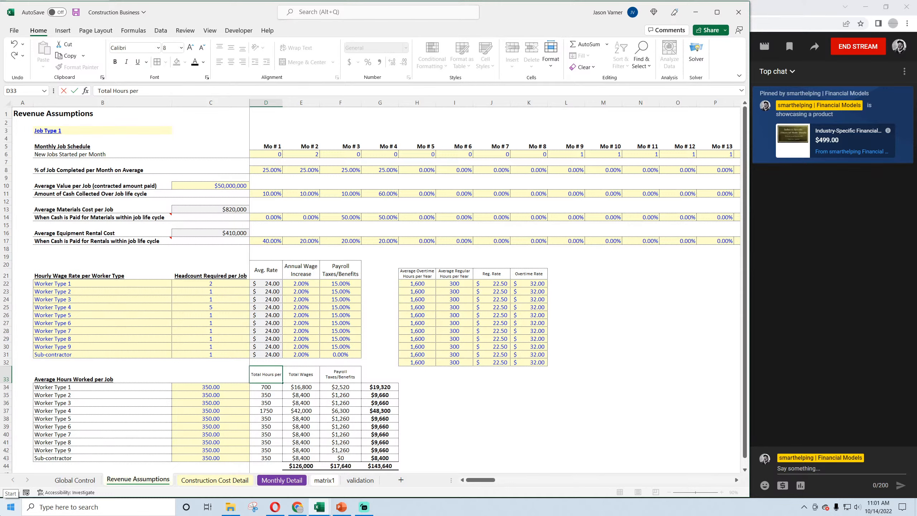
{"action": "type", "text": " Job Type"}
{"action": "key", "text": "Return"}
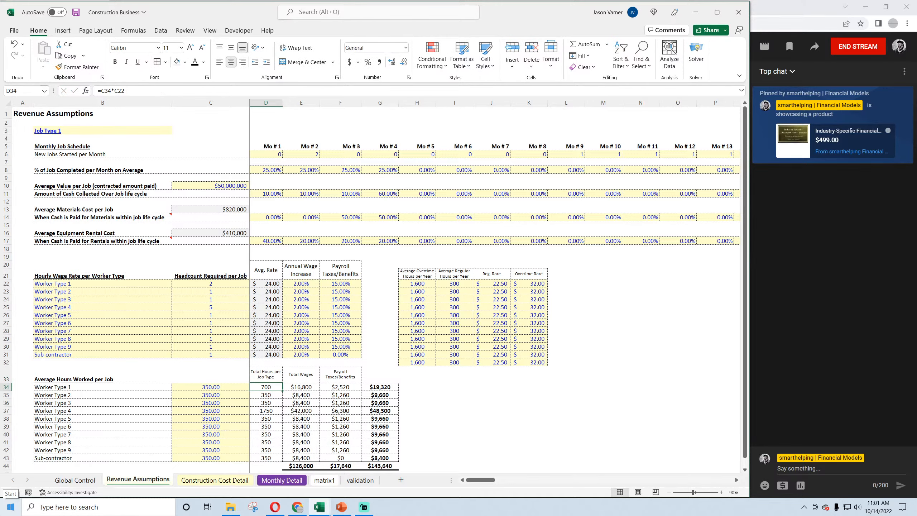
{"action": "scroll", "coordinate": [356, 307], "scroll_direction": "down", "scroll_amount": 4}
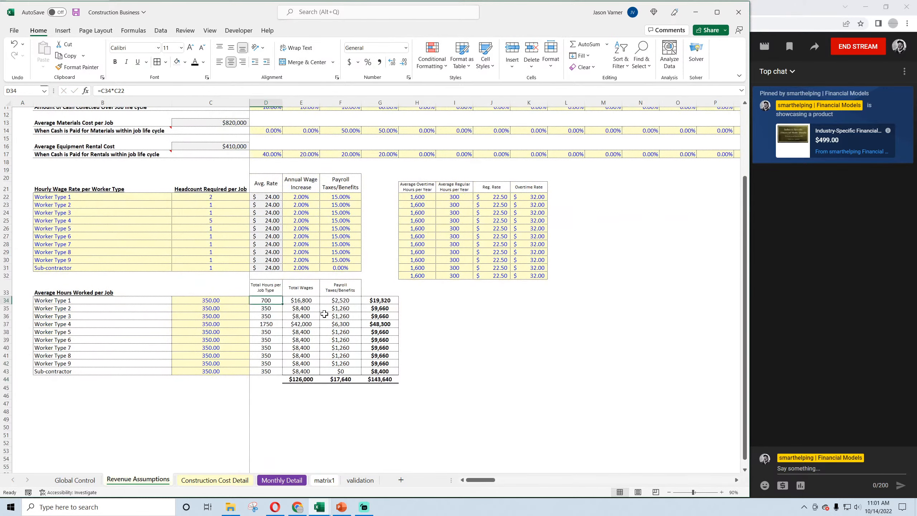
{"action": "left_click", "coordinate": [382, 288]}
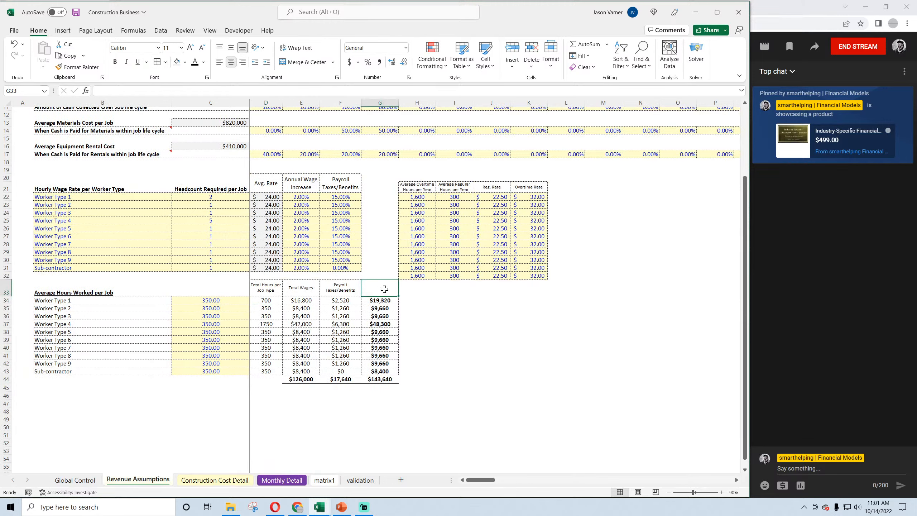
{"action": "left_click", "coordinate": [76, 12]}
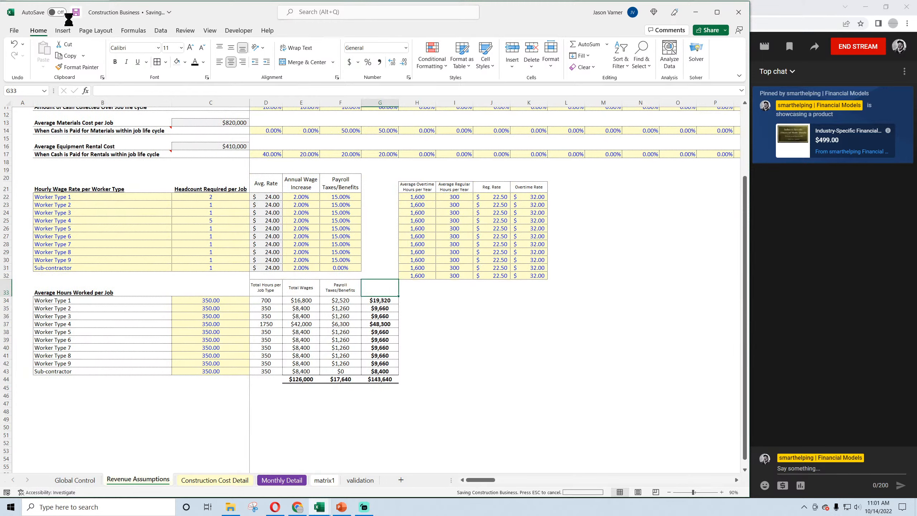
Insert a row above row 32 and move the last row of the hours and rates table back up to H32:K32
{"action": "right_click", "coordinate": [7, 275]}
{"action": "left_click", "coordinate": [45, 367]}
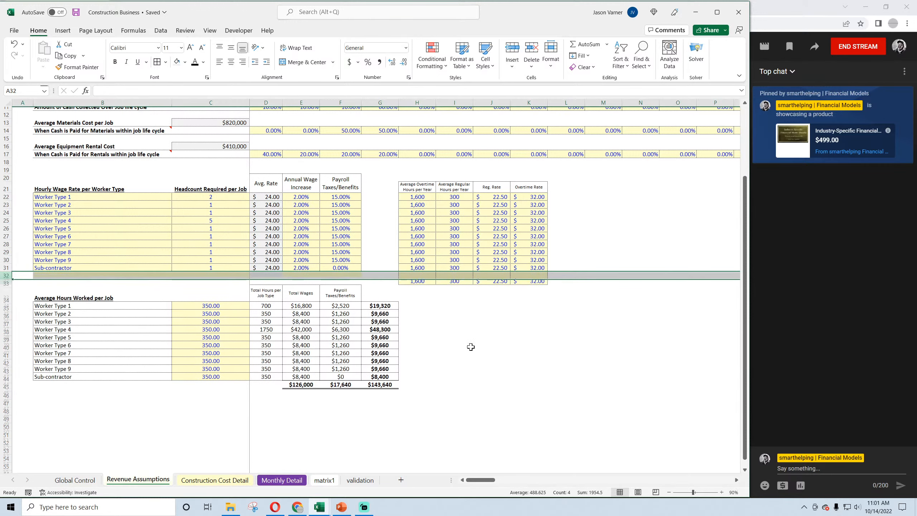
{"action": "left_click_drag", "start_coordinate": [425, 284], "coordinate": [543, 280]}
{"action": "left_click", "coordinate": [513, 326]}
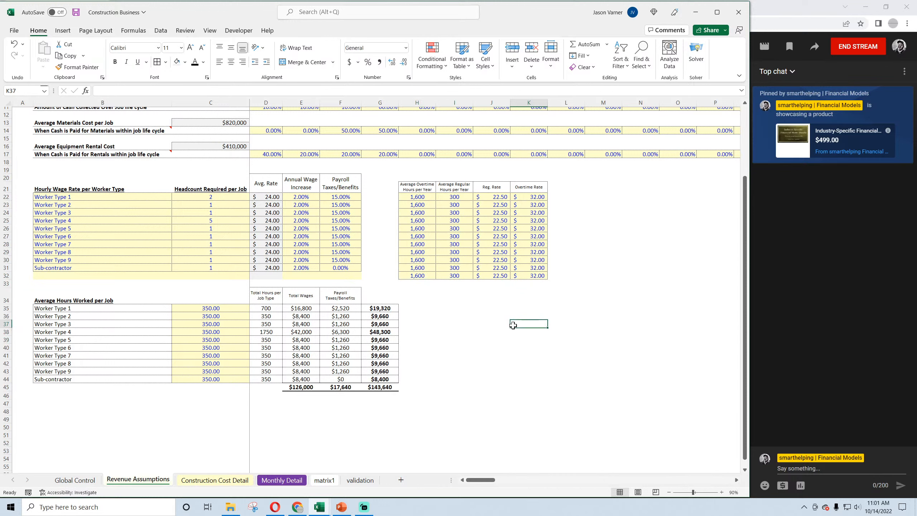
Remove the shading from row 32 by filling the blank G32 cell leftward across the row, and save the workbook
{"action": "left_click", "coordinate": [383, 275]}
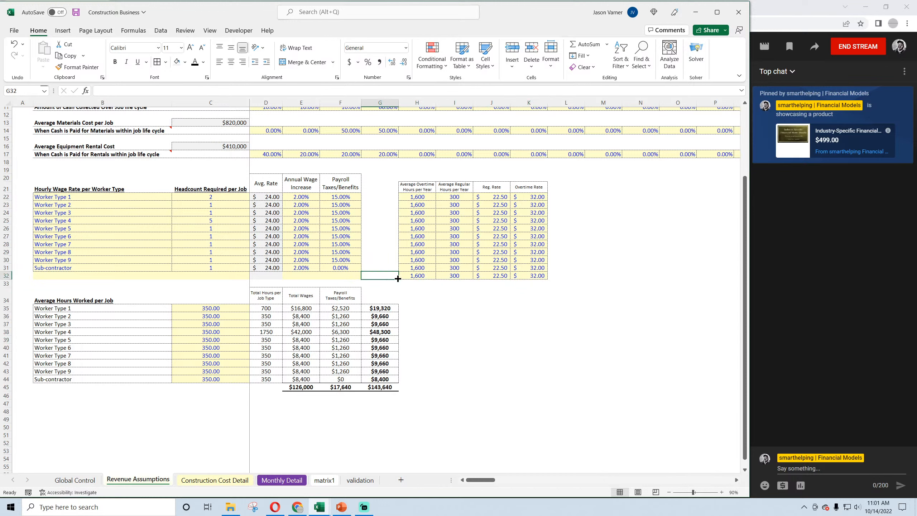
{"action": "left_click_drag", "start_coordinate": [398, 278], "coordinate": [21, 276]}
{"action": "left_click", "coordinate": [168, 435]}
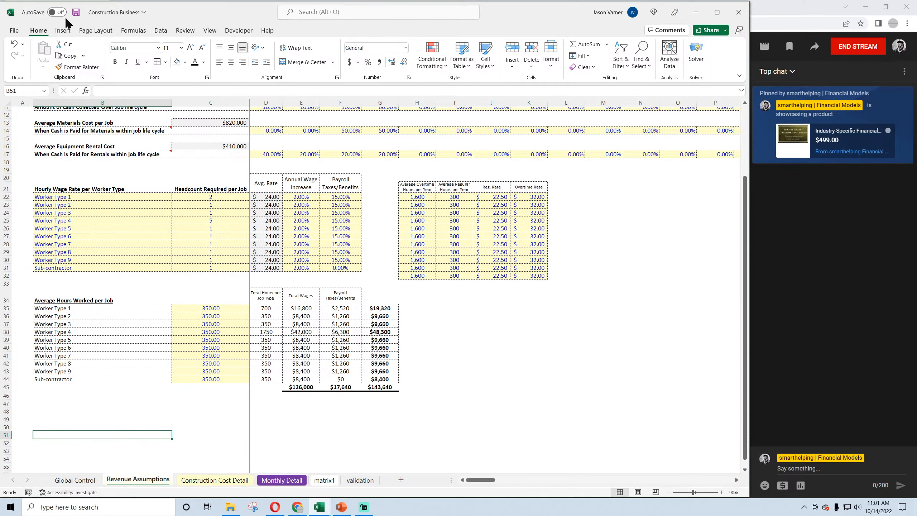
{"action": "left_click", "coordinate": [76, 12]}
Check the Total Wages sum in E45 and view the job start grid at the beginning of the matrix1 sheet
{"action": "left_click", "coordinate": [304, 387]}
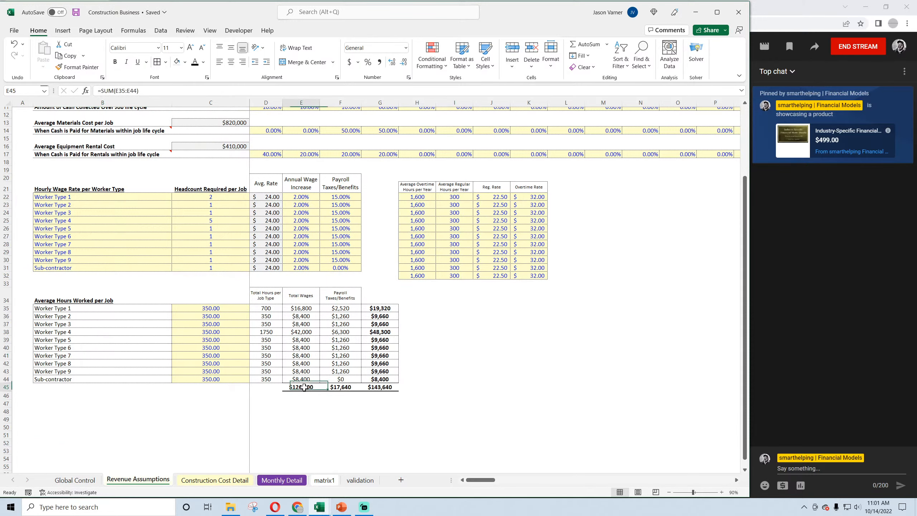
{"action": "scroll", "coordinate": [296, 416], "scroll_direction": "up", "scroll_amount": 4}
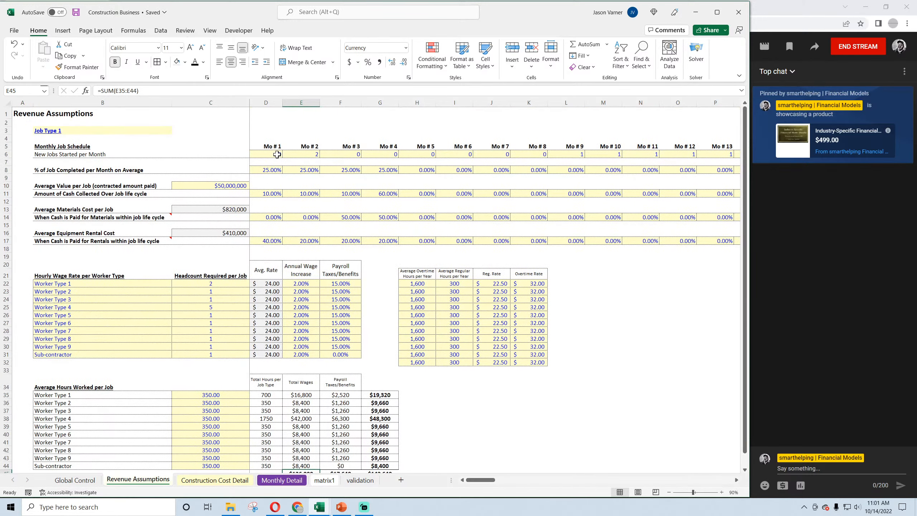
{"action": "left_click", "coordinate": [325, 480]}
{"action": "scroll", "coordinate": [266, 377], "scroll_direction": "up", "scroll_amount": 10}
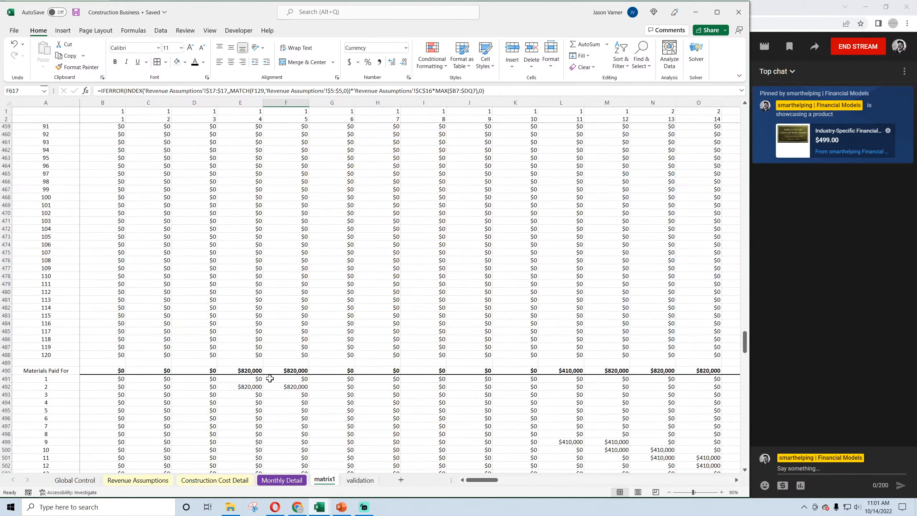
{"action": "scroll", "coordinate": [269, 379], "scroll_direction": "up", "scroll_amount": 20}
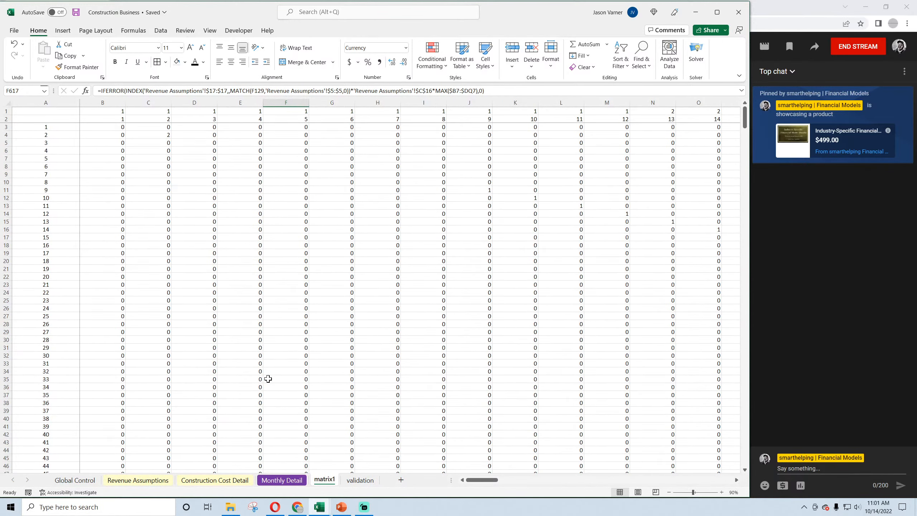
Review the payroll taxes total in F45 and the average hours in C35:C44 on the Revenue Assumptions sheet, and save the workbook
{"action": "left_click", "coordinate": [158, 480]}
{"action": "scroll", "coordinate": [306, 398], "scroll_direction": "down", "scroll_amount": 3}
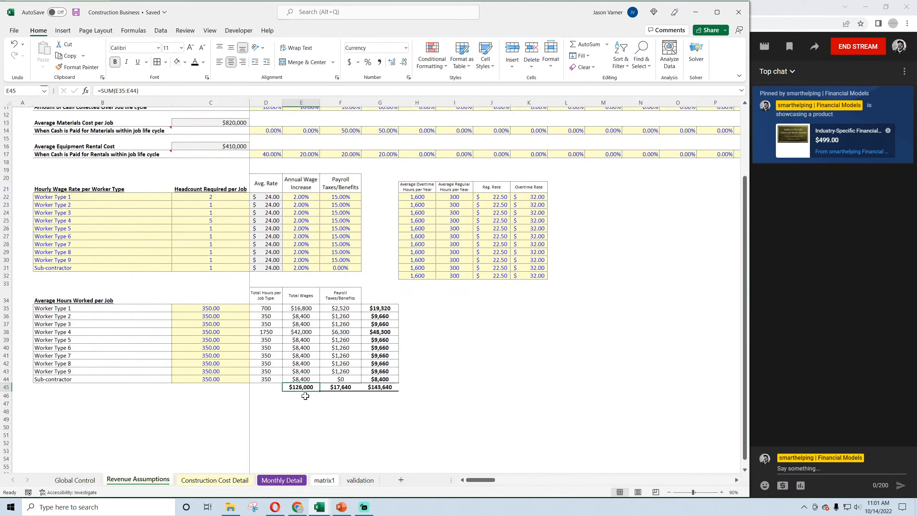
{"action": "left_click", "coordinate": [330, 386]}
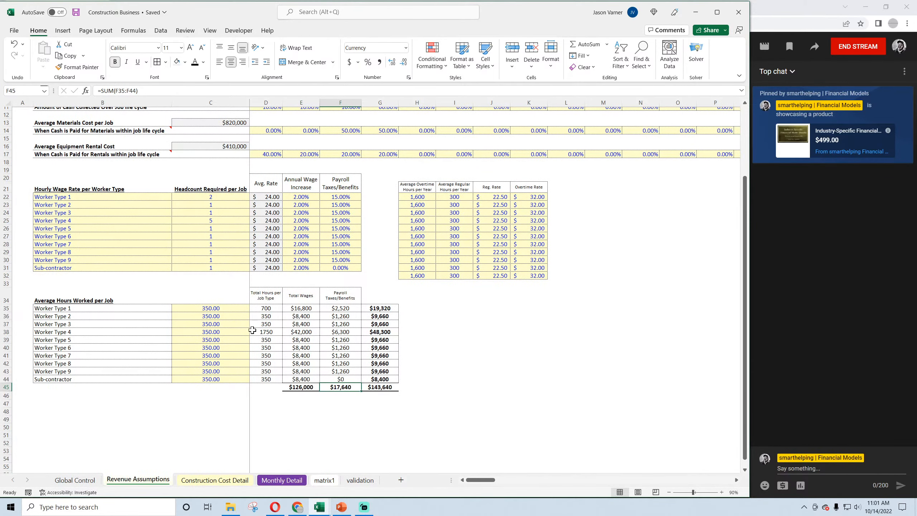
{"action": "left_click_drag", "start_coordinate": [221, 308], "coordinate": [212, 380]}
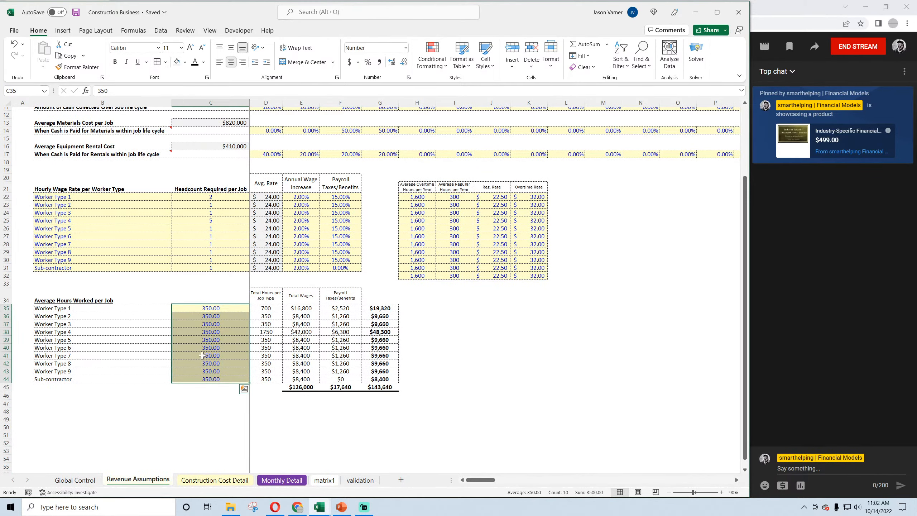
{"action": "left_click", "coordinate": [76, 12]}
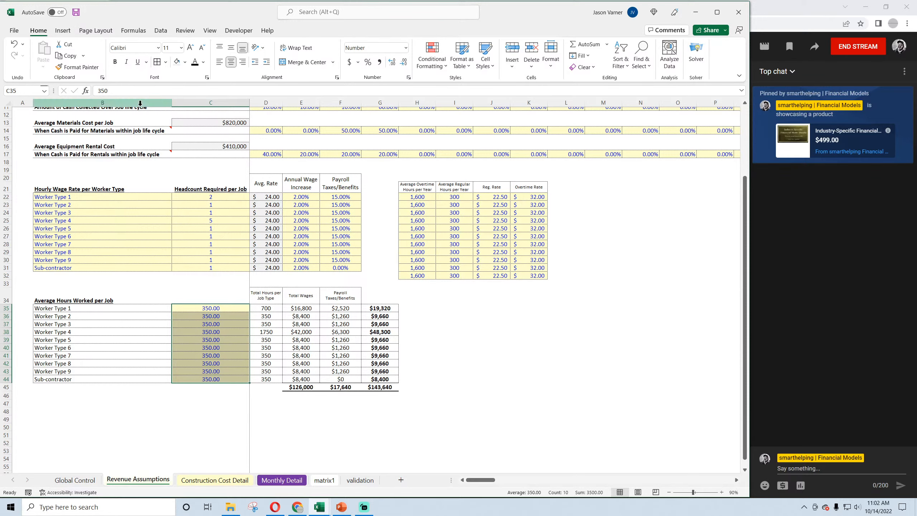
{"action": "left_click", "coordinate": [476, 401]}
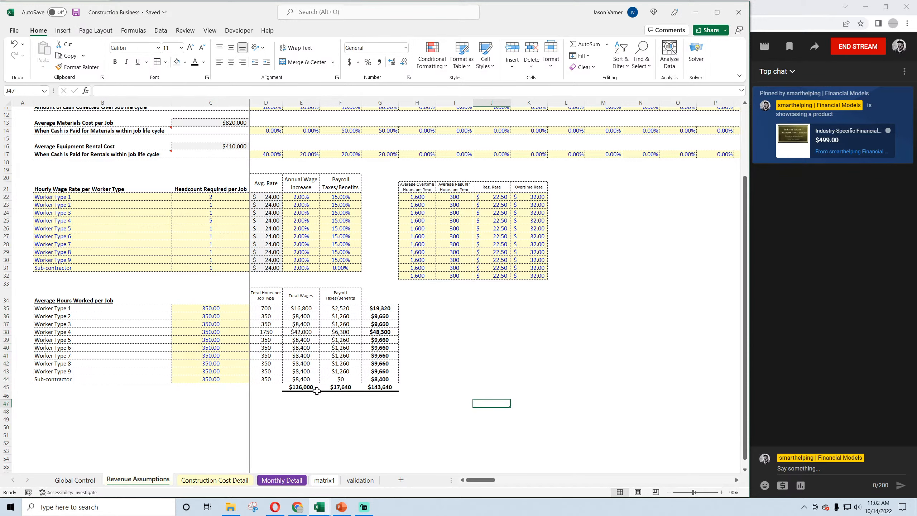
Set the new jobs started to 1 in month 1 and 0 in month 2
{"action": "scroll", "coordinate": [317, 390], "scroll_direction": "up", "scroll_amount": 4}
{"action": "left_click", "coordinate": [315, 154]}
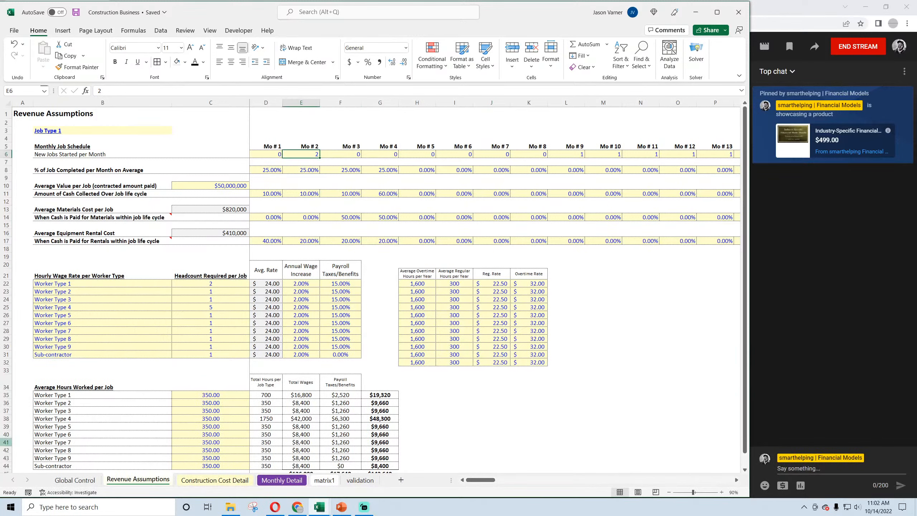
{"action": "type", "text": "1"}
{"action": "key", "text": "Left"}
{"action": "type", "text": "1"}
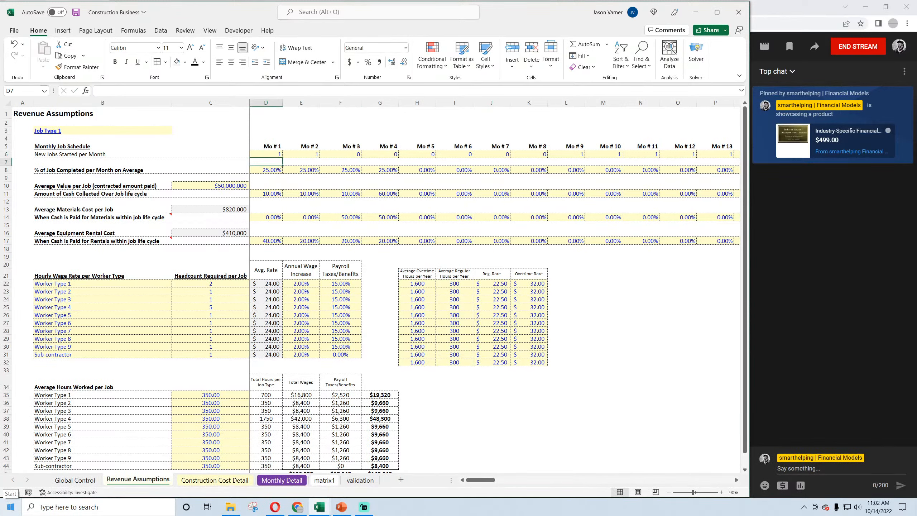
{"action": "key", "text": "Right"}
{"action": "type", "text": "0"}
Set the new jobs started to 0 in months 9, 10 and 11, and select the schedule for months 1 to 12
{"action": "key", "text": "Right"}
{"action": "key", "text": "Right"}
{"action": "key", "text": "Right"}
{"action": "key", "text": "Right"}
{"action": "key", "text": "Right"}
{"action": "key", "text": "Right"}
{"action": "key", "text": "Right"}
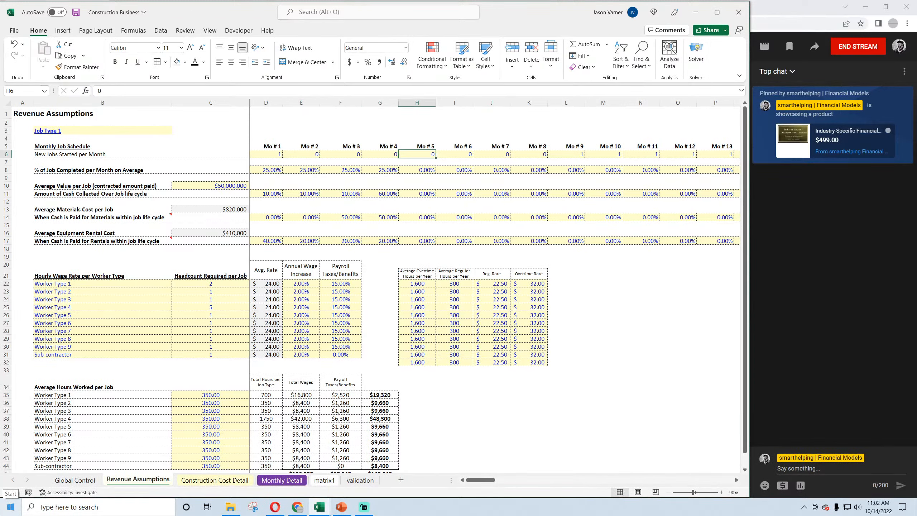
{"action": "type", "text": "0"}
{"action": "key", "text": "Return"}
{"action": "key", "text": "Right"}
{"action": "key", "text": "Up"}
{"action": "type", "text": "0"}
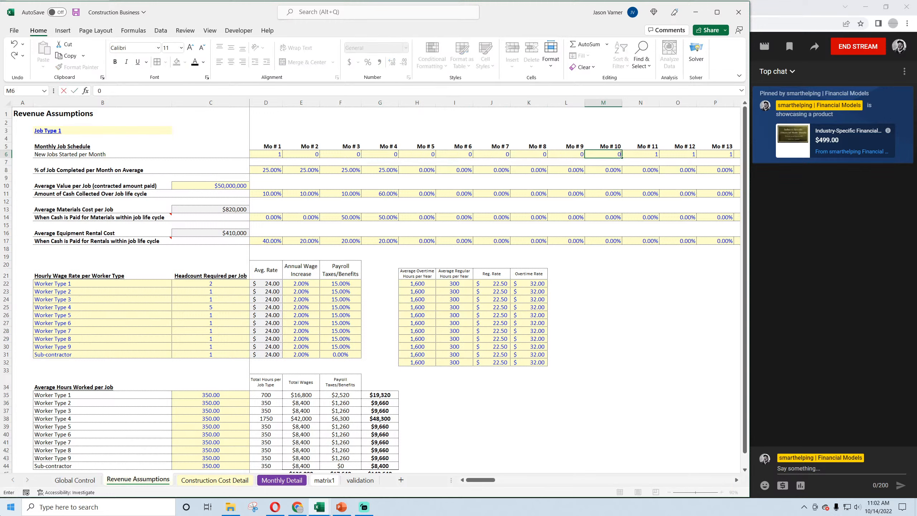
{"action": "key", "text": "Return"}
{"action": "key", "text": "Right"}
{"action": "key", "text": "Up"}
{"action": "type", "text": "0"}
{"action": "key", "text": "Return"}
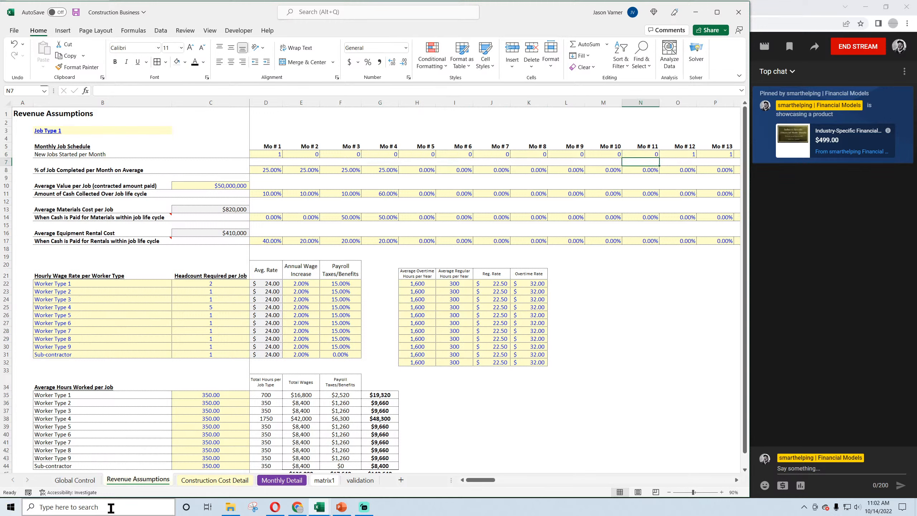
{"action": "left_click_drag", "start_coordinate": [273, 155], "coordinate": [686, 156]}
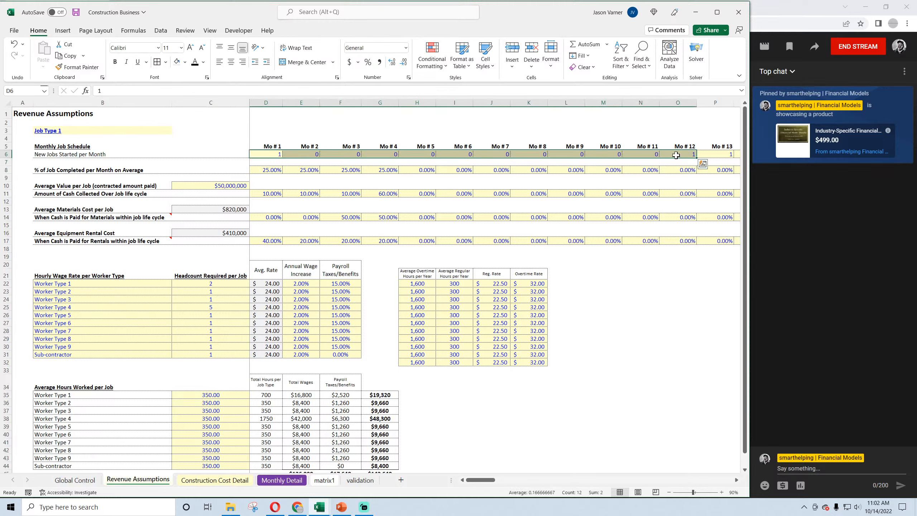
Set the new jobs started in month 12 to 0
{"action": "left_click", "coordinate": [686, 156]}
{"action": "type", "text": "0"}
{"action": "key", "text": "Return"}
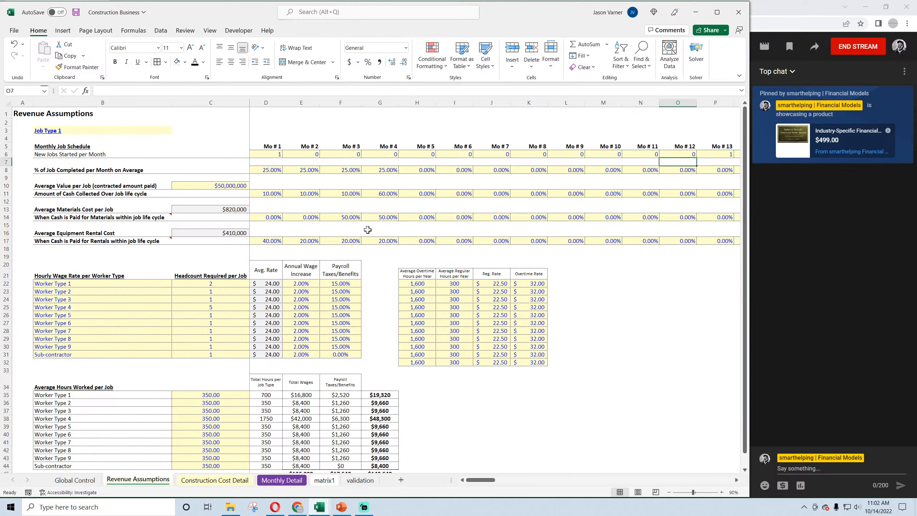
Set the percentage of job completed per month to =1/12 for months 1 through 12
{"action": "left_click", "coordinate": [273, 169]}
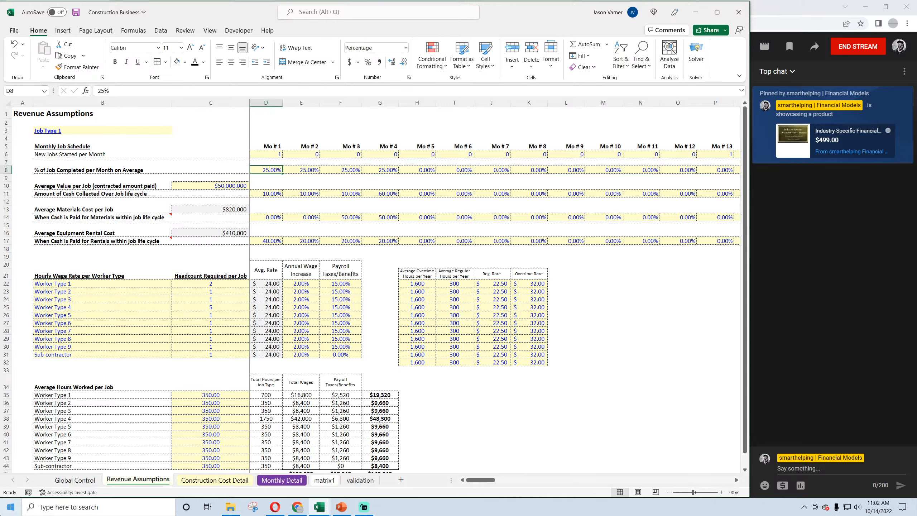
{"action": "type", "text": "=1/12"}
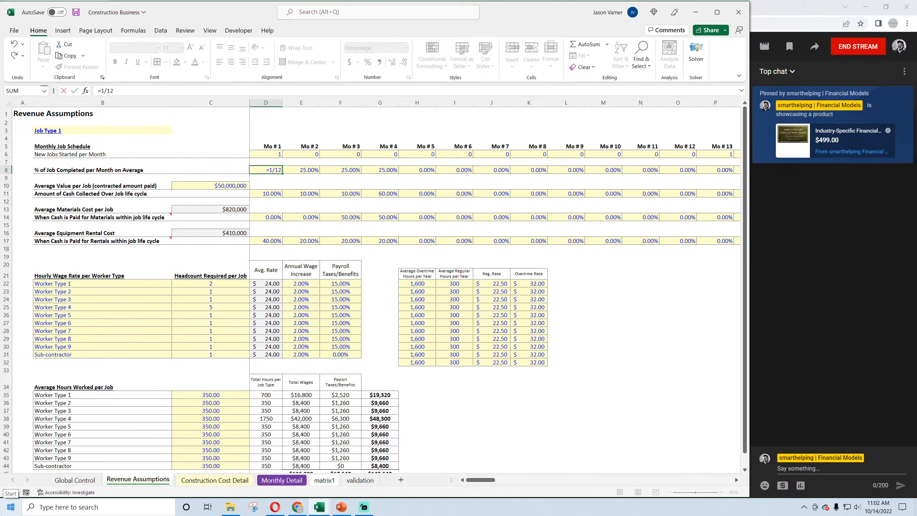
{"action": "key", "text": "Return"}
{"action": "key", "text": "Up"}
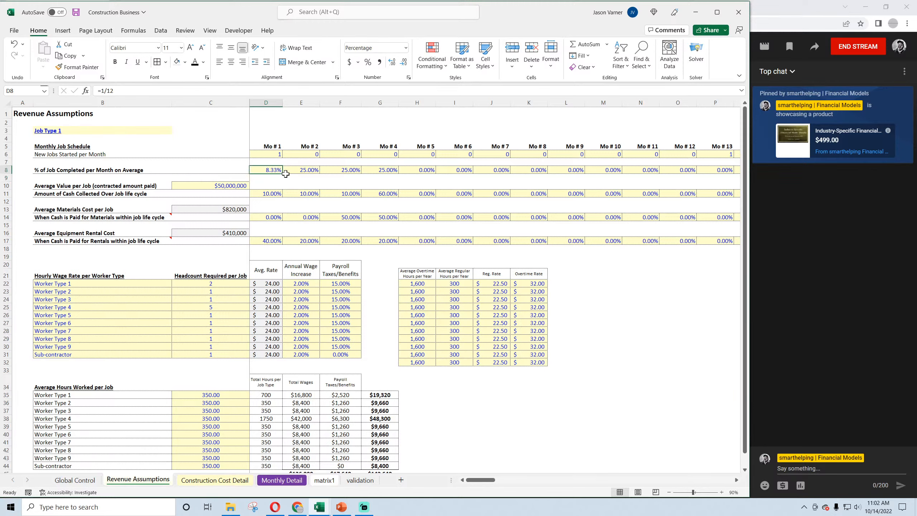
{"action": "left_click_drag", "start_coordinate": [283, 175], "coordinate": [694, 183]}
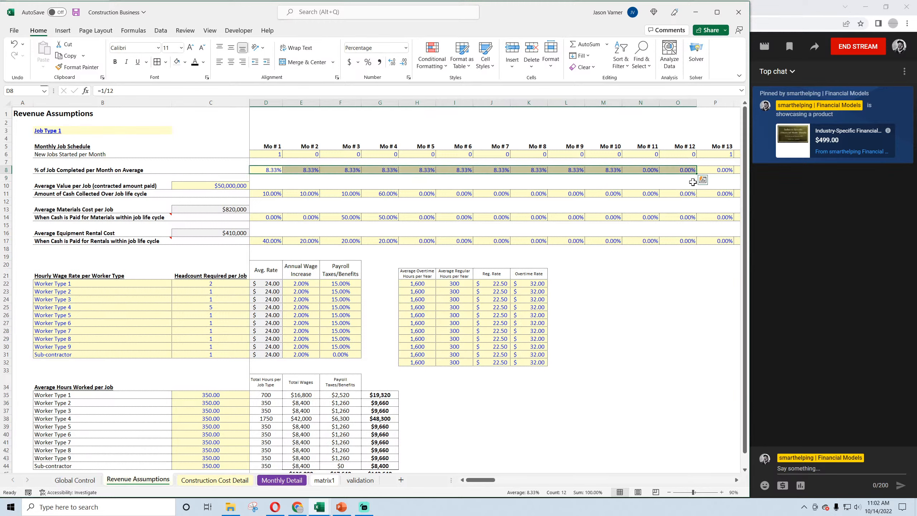
Set the cash collected over the job life cycle to 0% in month 4 and 70% in month 12
{"action": "left_click", "coordinate": [384, 195]}
{"action": "type", "text": "0"}
{"action": "key", "text": "Return"}
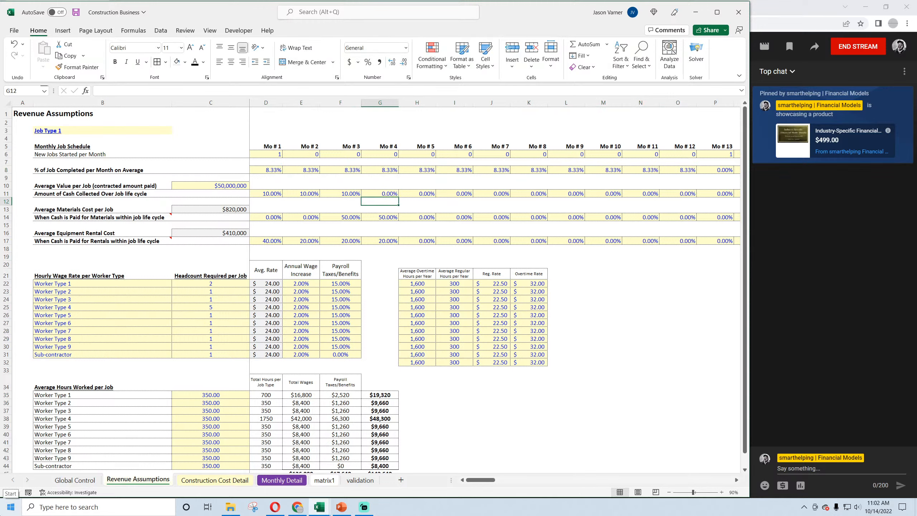
{"action": "key", "text": "Up"}
{"action": "key", "text": "Left"}
{"action": "key", "text": "Left"}
{"action": "key", "text": "Left"}
{"action": "key", "text": "Right"}
{"action": "key", "text": "Right"}
{"action": "key", "text": "Right"}
{"action": "key", "text": "Right"}
{"action": "key", "text": "Right"}
{"action": "key", "text": "Right"}
{"action": "key", "text": "Right"}
{"action": "key", "text": "Right"}
{"action": "key", "text": "Right"}
{"action": "key", "text": "Right"}
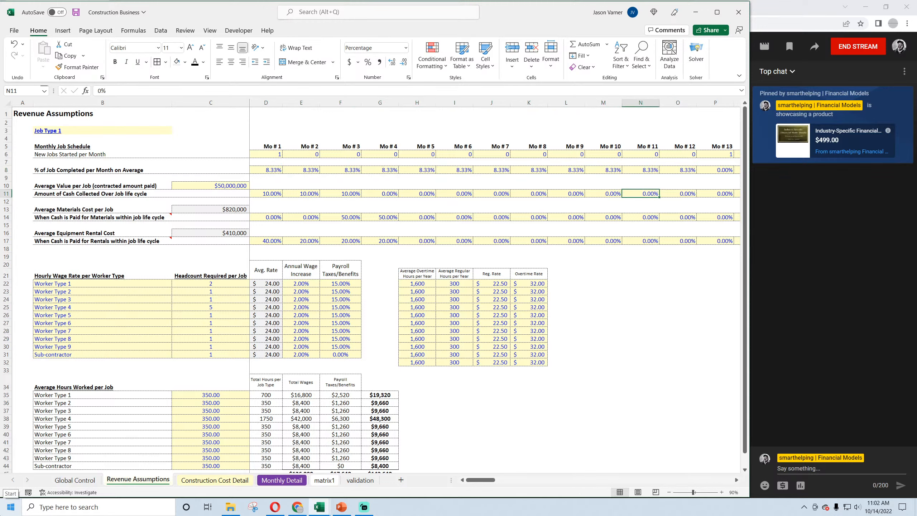
{"action": "key", "text": "Right"}
{"action": "type", "text": "70"}
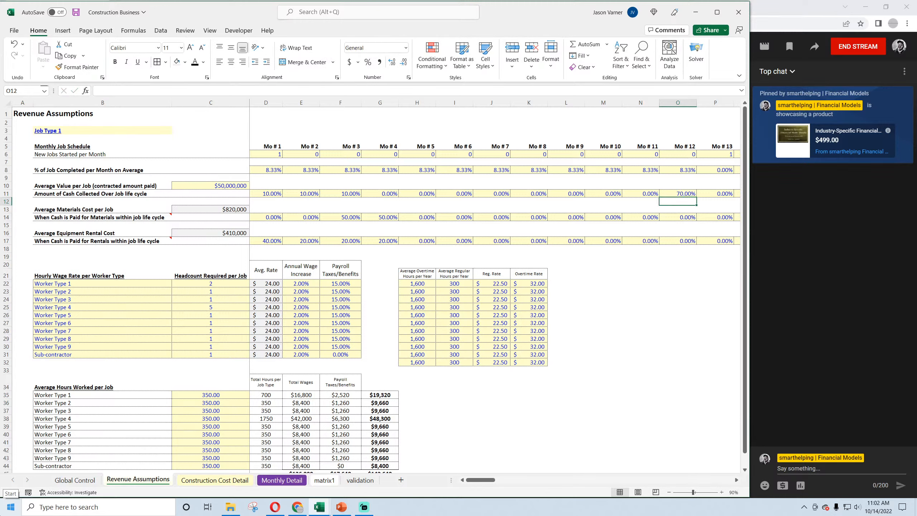
{"action": "key", "text": "Return"}
Set the materials cash payment timing to 50% in months 1 and 12, and 0% in months 3 and 4
{"action": "key", "text": "Down"}
{"action": "key", "text": "Down"}
{"action": "type", "text": "50"}
{"action": "key", "text": "Left"}
{"action": "key", "text": "Left"}
{"action": "key", "text": "Left"}
{"action": "key", "text": "Left"}
{"action": "key", "text": "Left"}
{"action": "key", "text": "Left"}
{"action": "key", "text": "Left"}
{"action": "key", "text": "Left"}
{"action": "key", "text": "Left"}
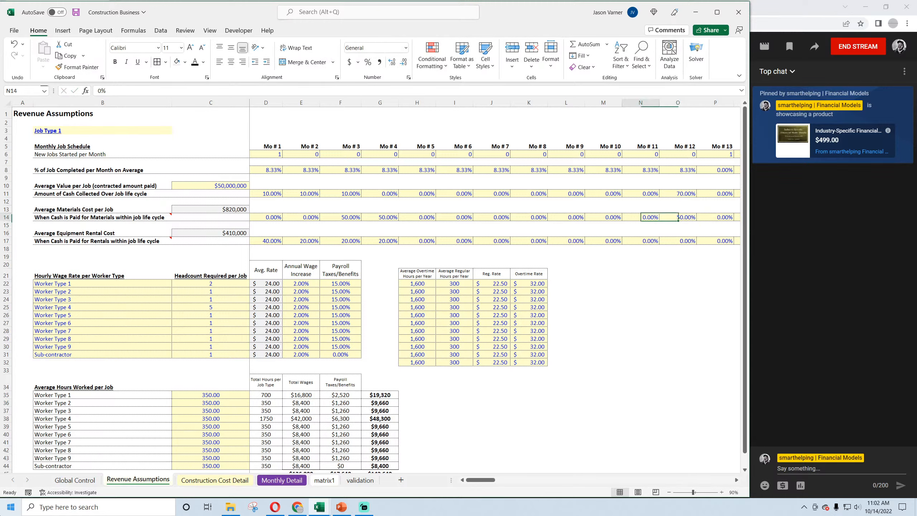
{"action": "type", "text": "0"}
{"action": "key", "text": "Tab"}
{"action": "type", "text": "0"}
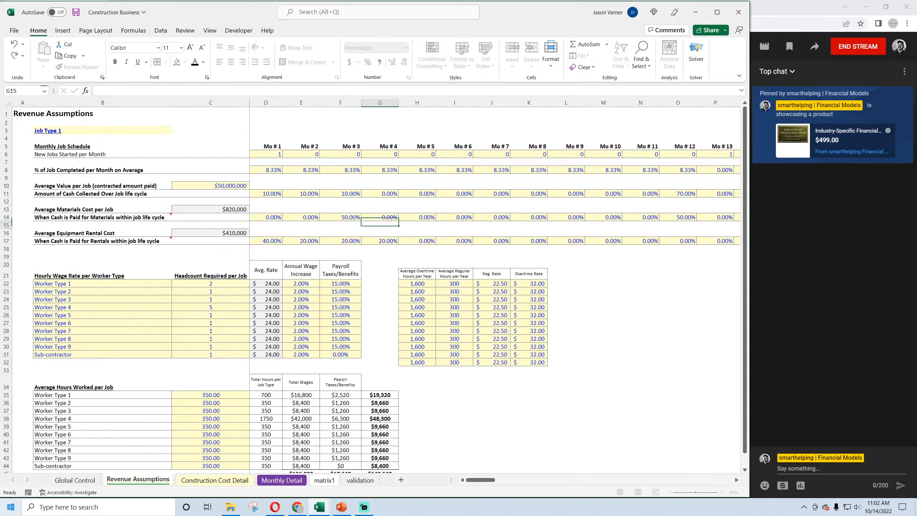
{"action": "key", "text": "Return"}
{"action": "key", "text": "Left"}
{"action": "key", "text": "Left"}
{"action": "key", "text": "Up"}
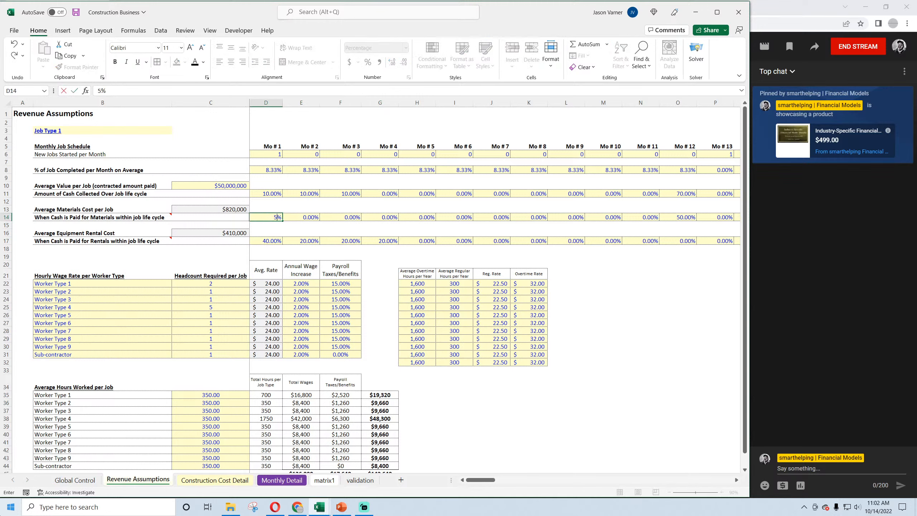
{"action": "type", "text": "50"}
{"action": "key", "text": "Return"}
Link the rentals payment timing for months 1 to 12 to the completion percentages, starting with =D8 in D17, and save the workbook
{"action": "key", "text": "Down"}
{"action": "key", "text": "Down"}
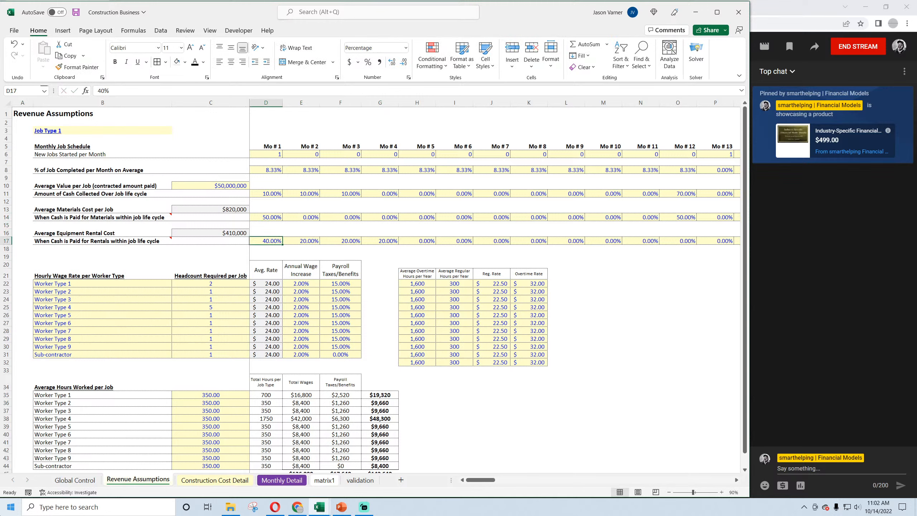
{"action": "type", "text": "="}
{"action": "left_click", "coordinate": [275, 170]}
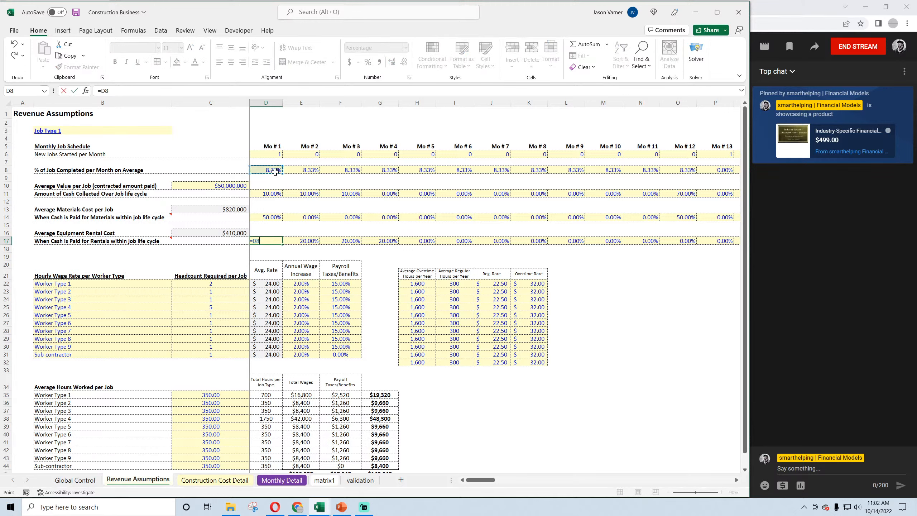
{"action": "key", "text": "Return"}
{"action": "left_click", "coordinate": [274, 240]}
{"action": "left_click_drag", "start_coordinate": [283, 245], "coordinate": [688, 248]}
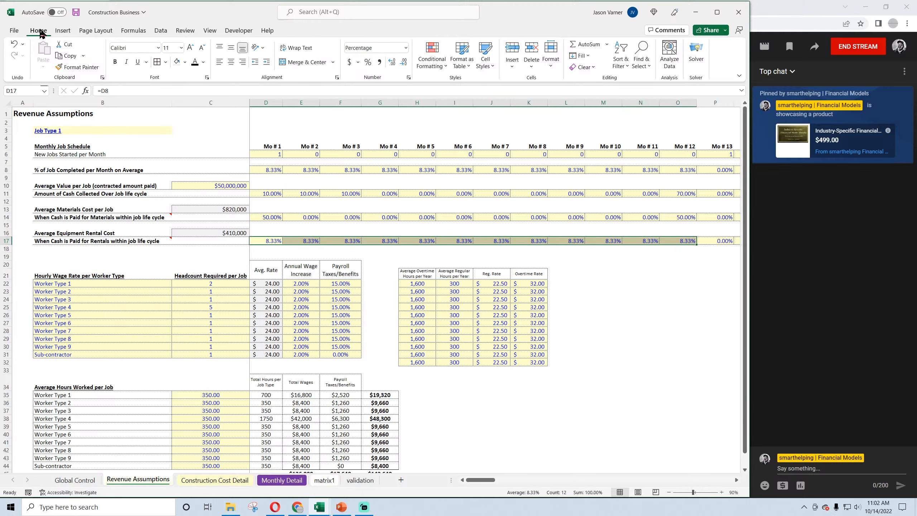
{"action": "left_click", "coordinate": [77, 13]}
Review the completion percentages, average job value, cash collection, materials and rental costs, and the Total Wages sum in E45
{"action": "left_click", "coordinate": [273, 177]}
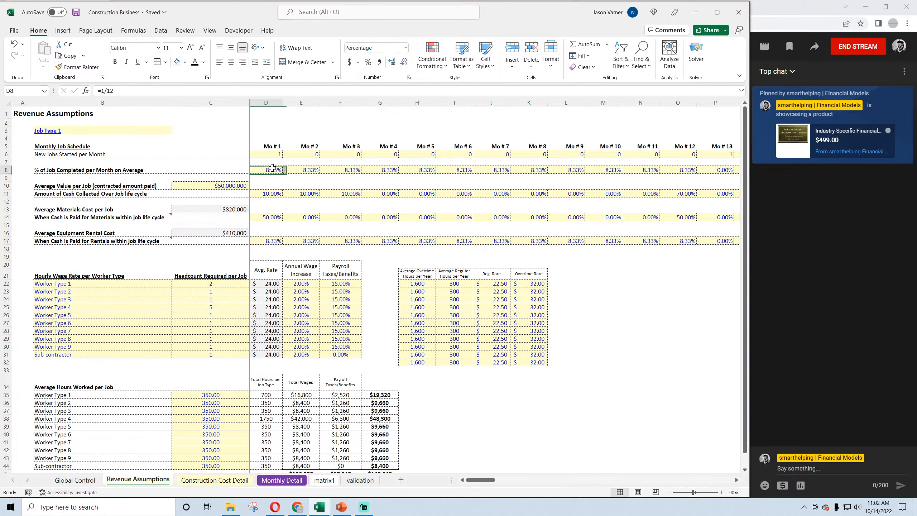
{"action": "left_click", "coordinate": [218, 185]}
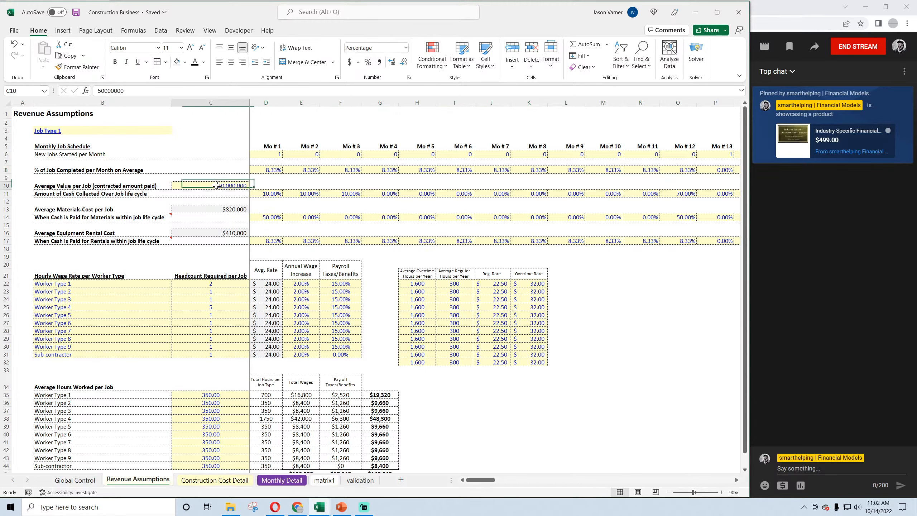
{"action": "left_click", "coordinate": [270, 195]}
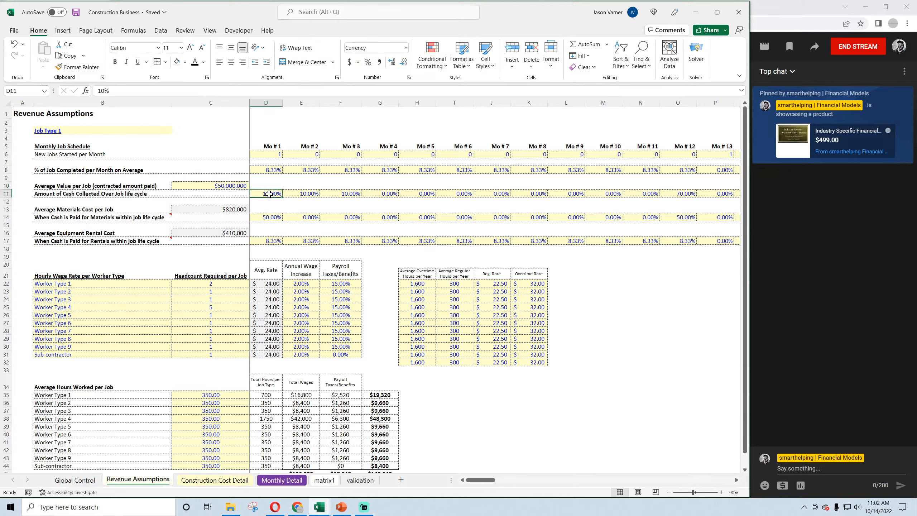
{"action": "left_click_drag", "start_coordinate": [229, 186], "coordinate": [567, 193]}
{"action": "left_click_drag", "start_coordinate": [238, 210], "coordinate": [661, 235]}
{"action": "scroll", "coordinate": [212, 264], "scroll_direction": "down", "scroll_amount": 4}
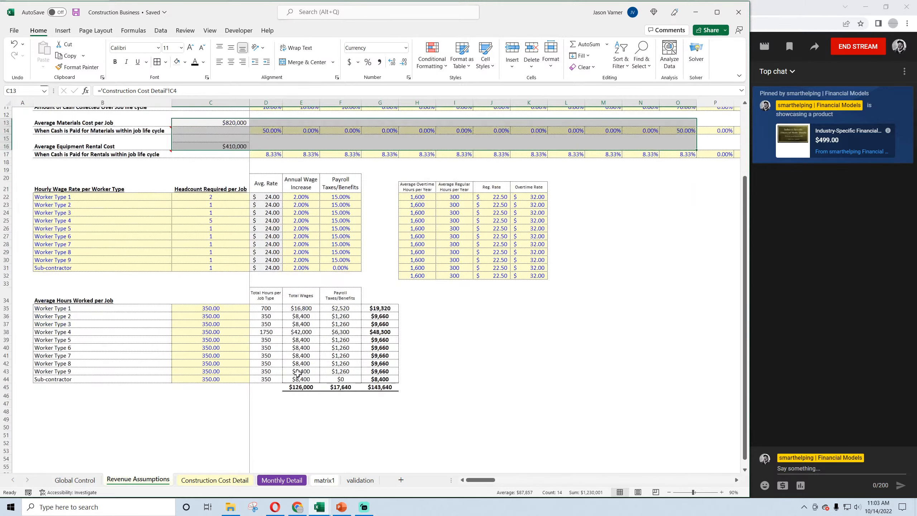
{"action": "left_click", "coordinate": [301, 387]}
{"action": "scroll", "coordinate": [308, 387], "scroll_direction": "up", "scroll_amount": 4}
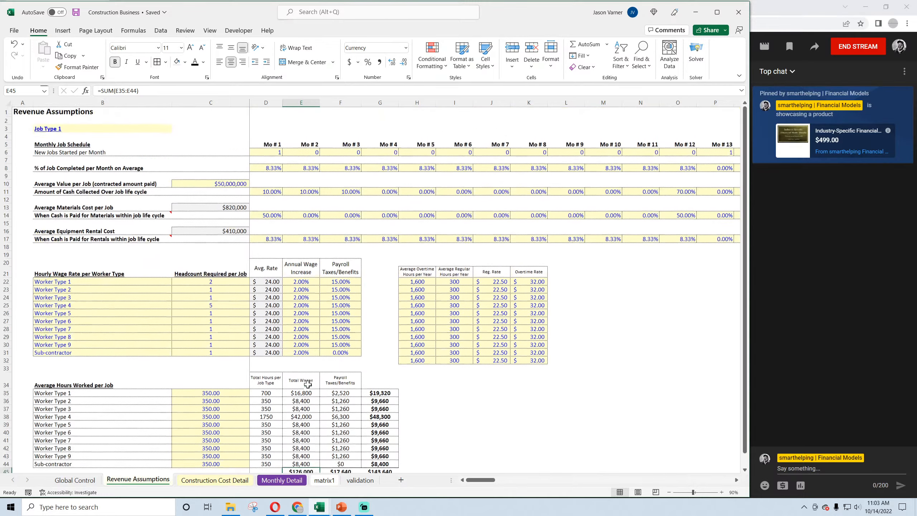
{"action": "left_click", "coordinate": [308, 241]}
{"action": "scroll", "coordinate": [308, 260], "scroll_direction": "down", "scroll_amount": 4}
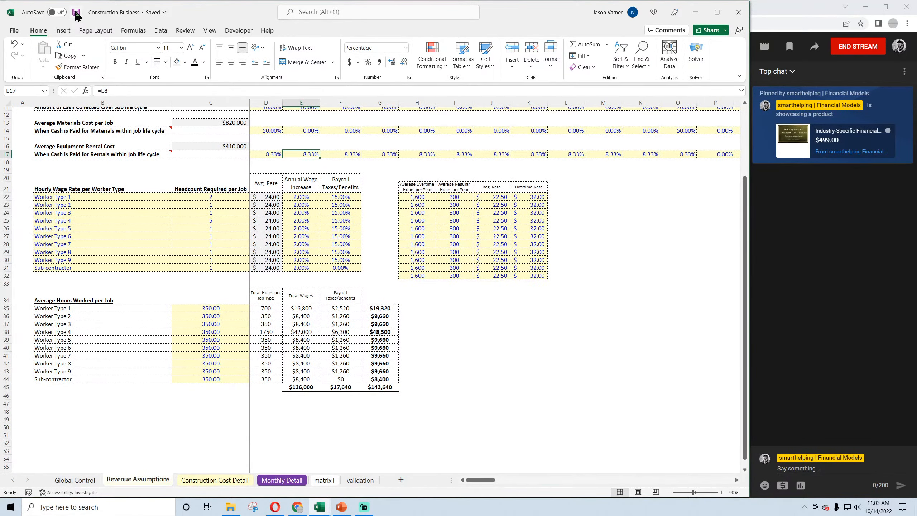
{"action": "scroll", "coordinate": [467, 407], "scroll_direction": "up", "scroll_amount": 4}
Calculate the profit per job in J39 with =C10-C13-C16-G45, and save the workbook
{"action": "left_click", "coordinate": [474, 427]}
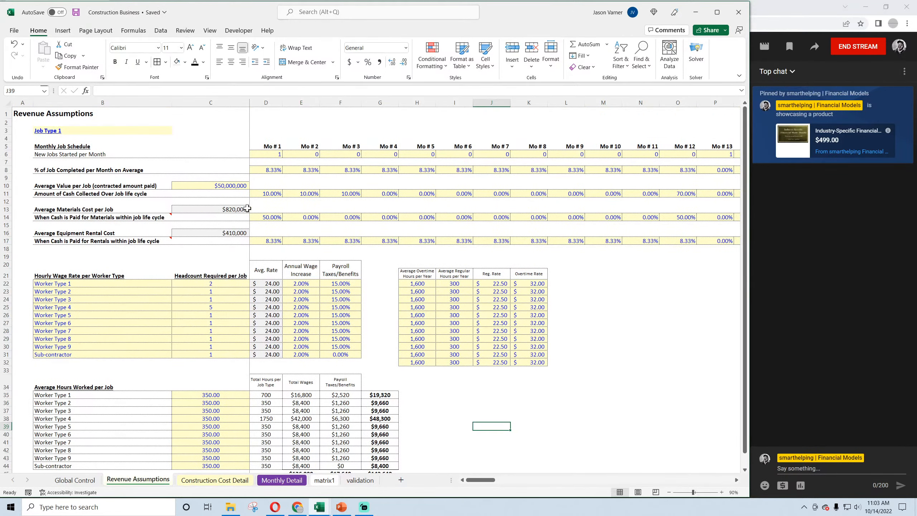
{"action": "type", "text": "="}
{"action": "left_click", "coordinate": [231, 186]}
{"action": "type", "text": "-"}
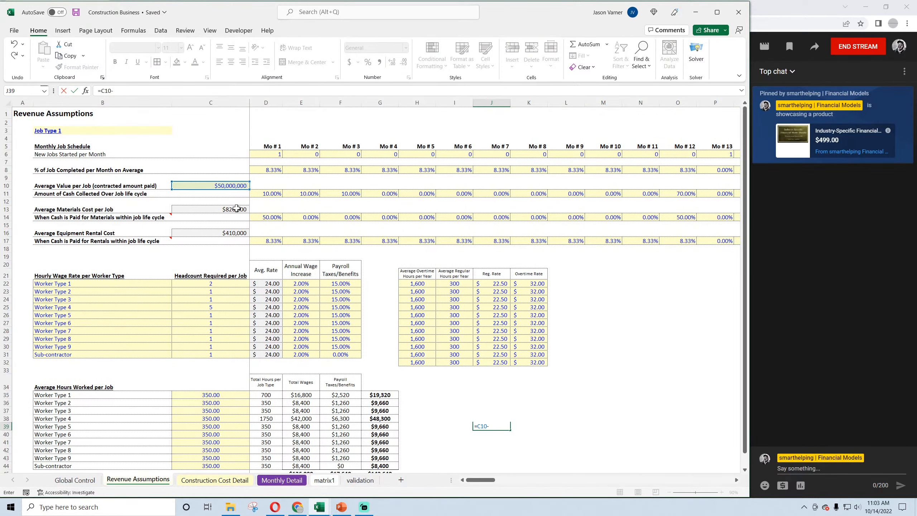
{"action": "left_click", "coordinate": [236, 208]}
{"action": "type", "text": "-"}
{"action": "left_click", "coordinate": [233, 233]}
{"action": "scroll", "coordinate": [341, 341], "scroll_direction": "down", "scroll_amount": 4}
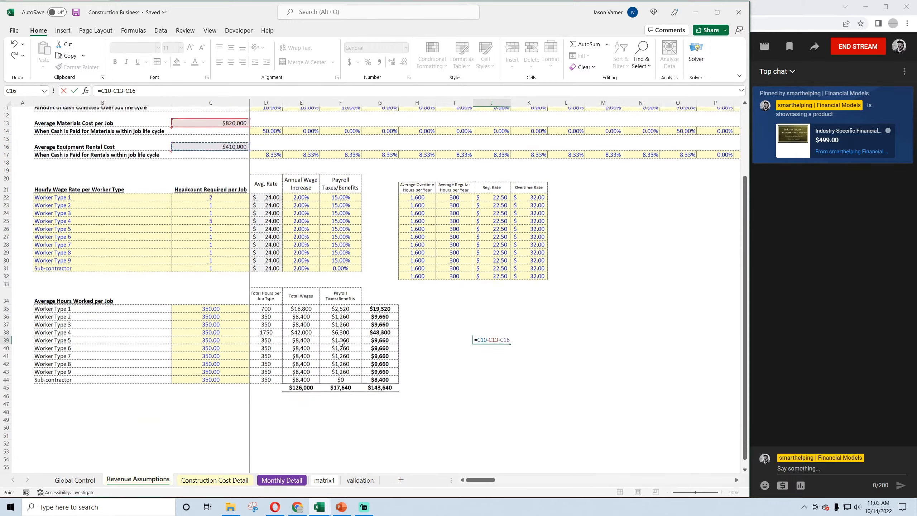
{"action": "type", "text": "-"}
{"action": "left_click", "coordinate": [380, 387]}
{"action": "key", "text": "ctrl+Return"}
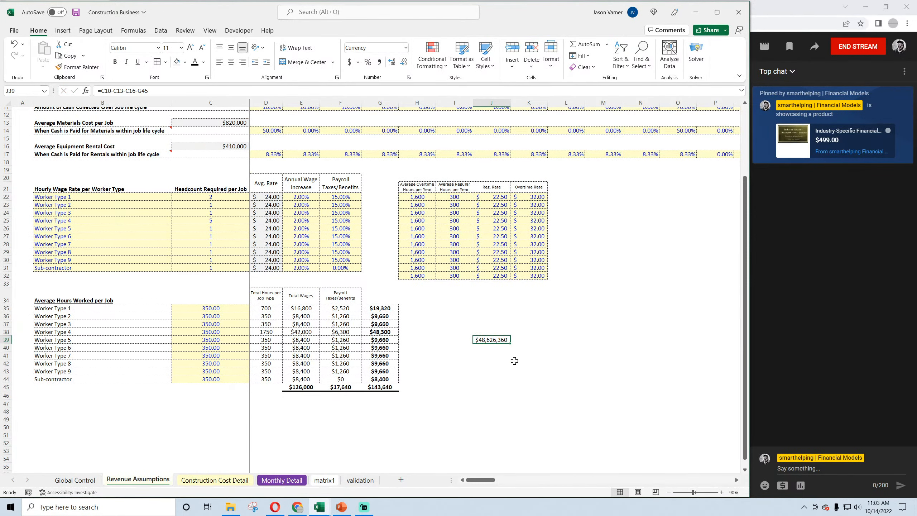
{"action": "scroll", "coordinate": [515, 361], "scroll_direction": "up", "scroll_amount": 4}
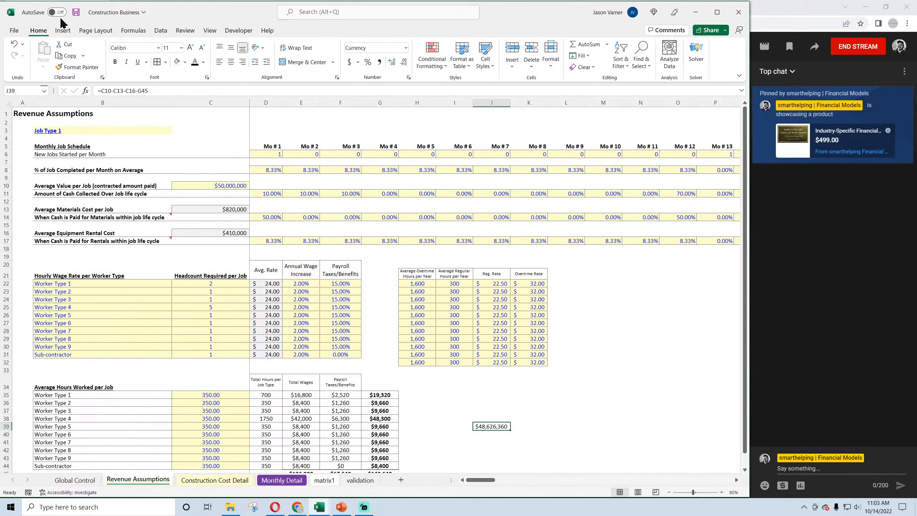
{"action": "left_click", "coordinate": [76, 12]}
Try a monthly profit of =J39/12 in J40 with column J widened, and undo both the widening and the formula
{"action": "scroll", "coordinate": [256, 248], "scroll_direction": "down", "scroll_amount": 4}
{"action": "left_click", "coordinate": [498, 351]}
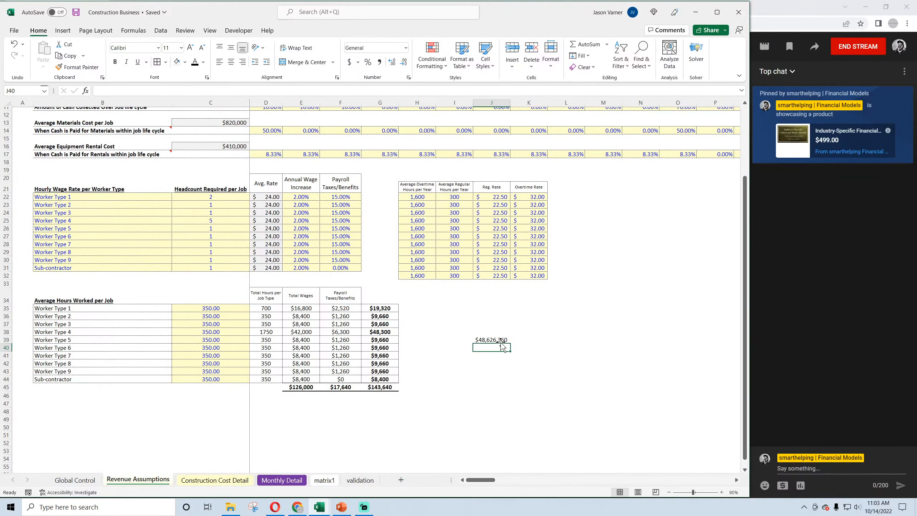
{"action": "type", "text": "="}
{"action": "left_click", "coordinate": [500, 340]}
{"action": "type", "text": "/12"}
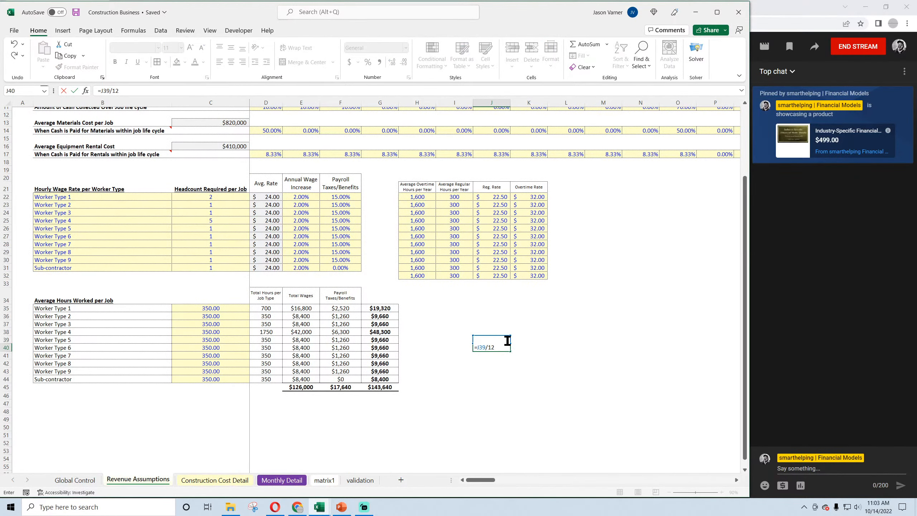
{"action": "key", "text": "Return"}
{"action": "left_click", "coordinate": [503, 348]}
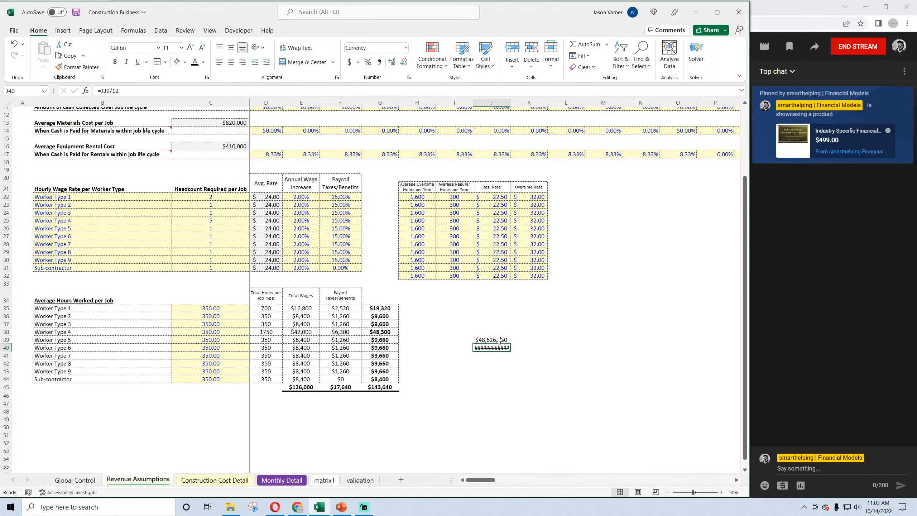
{"action": "type", "text": "="}
{"action": "left_click", "coordinate": [500, 340]}
{"action": "type", "text": "/"}
{"action": "key", "text": "Return"}
{"action": "left_click", "coordinate": [506, 348]}
{"action": "left_click_drag", "start_coordinate": [511, 102], "coordinate": [519, 105]}
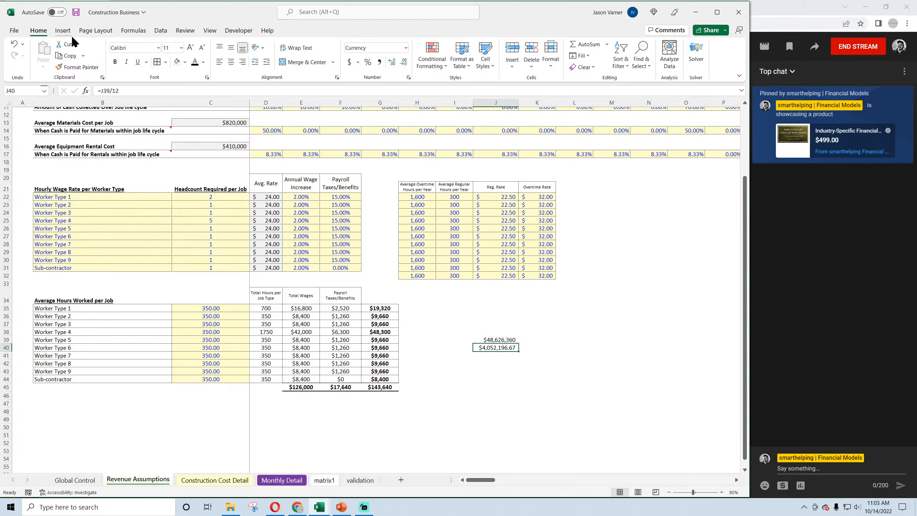
{"action": "left_click", "coordinate": [13, 44]}
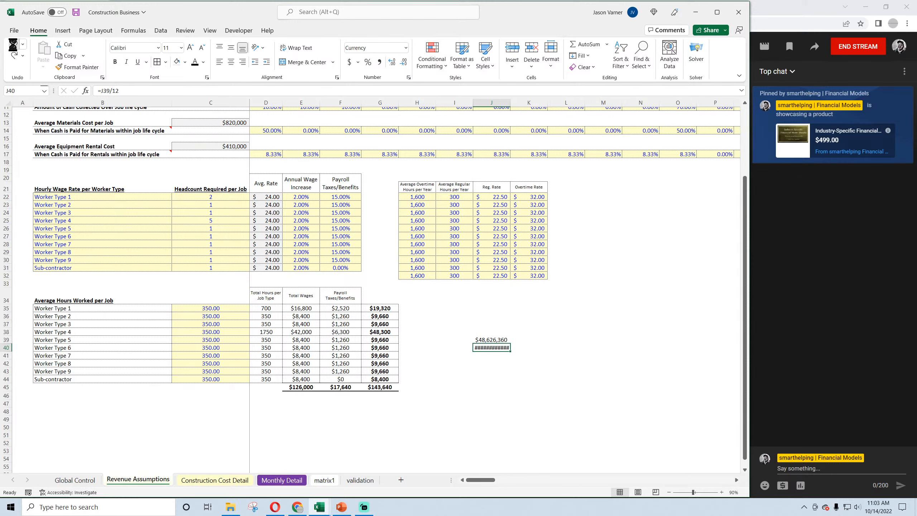
{"action": "left_click", "coordinate": [14, 43]}
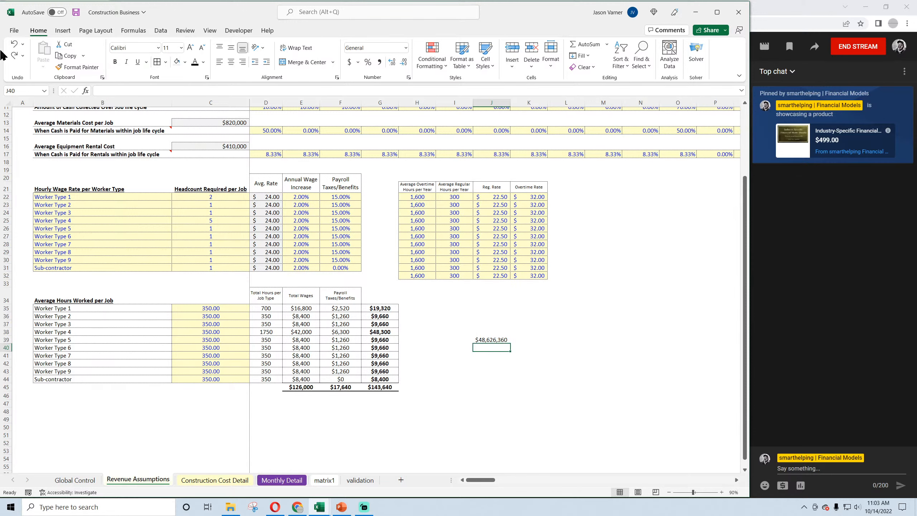
Clear the scratch profit calculation from J37:J41 and save the workbook
{"action": "left_click", "coordinate": [502, 325]}
{"action": "left_click_drag", "start_coordinate": [510, 328], "coordinate": [514, 356]}
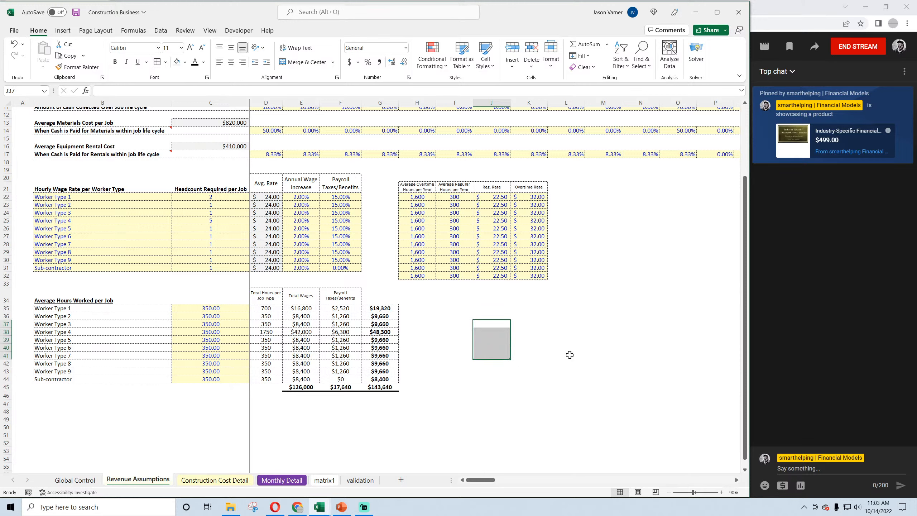
{"action": "left_click", "coordinate": [570, 355]}
{"action": "left_click", "coordinate": [76, 12]}
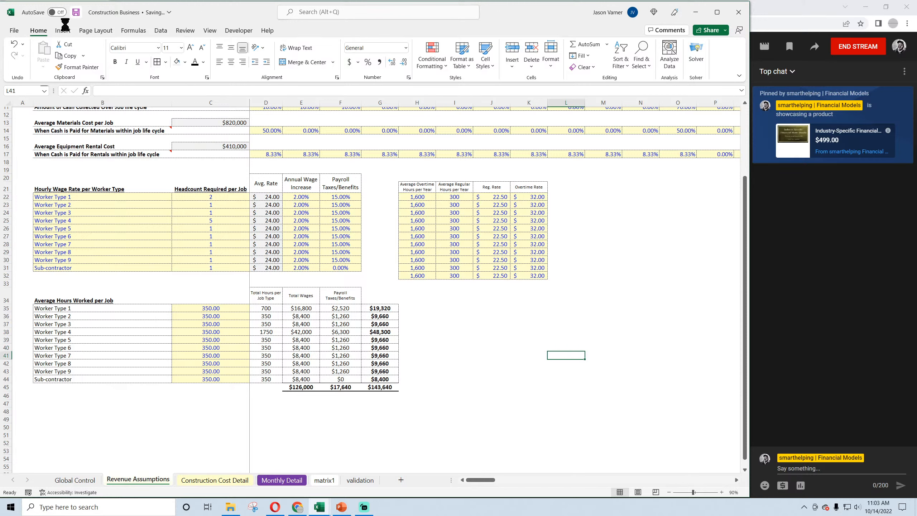
Set the average hours worked per job to 1900 for every worker type and the sub-contractor in C35:C44
{"action": "left_click", "coordinate": [211, 197]}
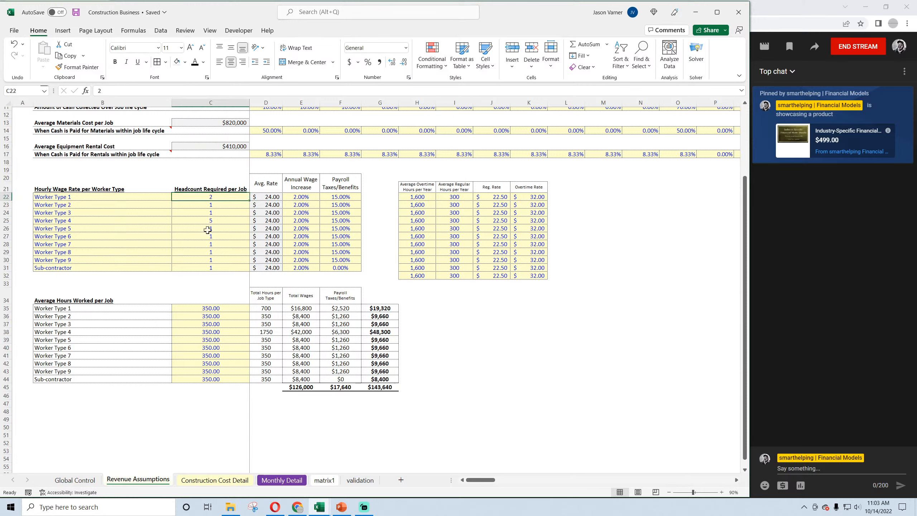
{"action": "left_click", "coordinate": [224, 308]}
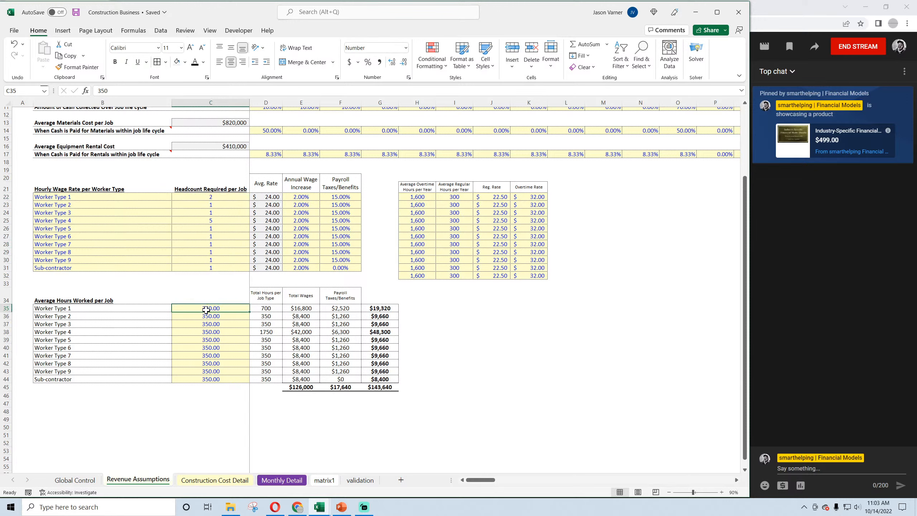
{"action": "left_click_drag", "start_coordinate": [417, 197], "coordinate": [455, 197]}
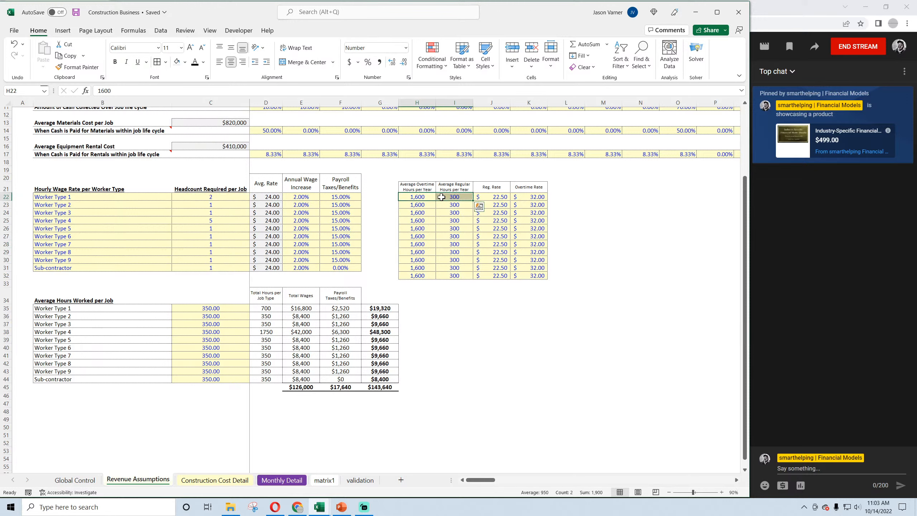
{"action": "left_click", "coordinate": [211, 308]}
{"action": "type", "text": "1900"}
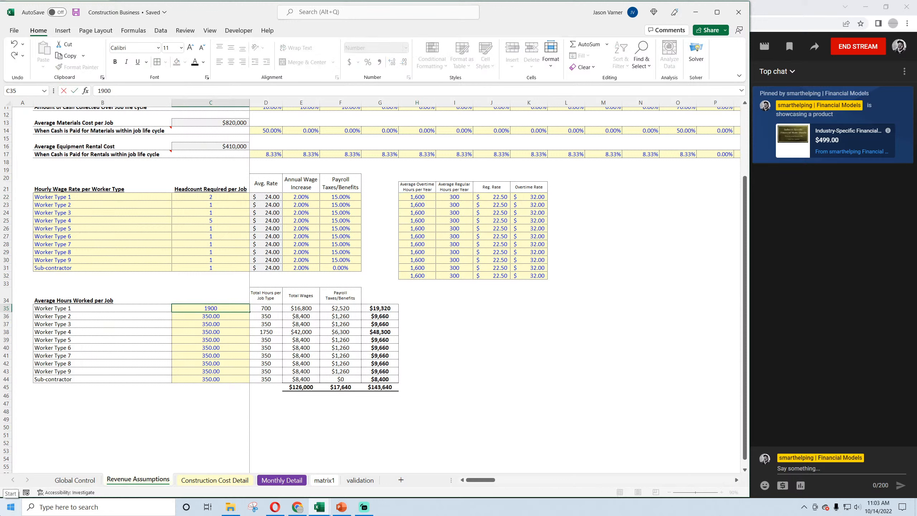
{"action": "key", "text": "Return"}
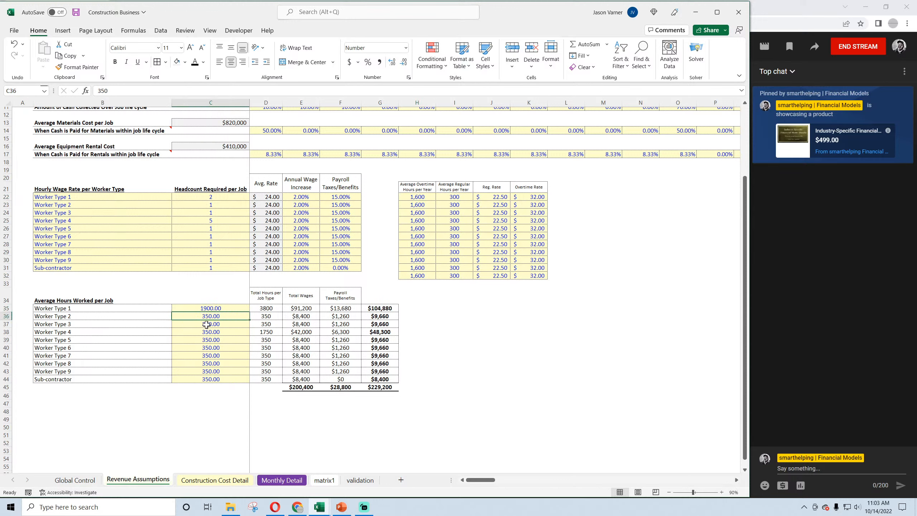
{"action": "left_click", "coordinate": [211, 307]}
{"action": "left_click_drag", "start_coordinate": [249, 311], "coordinate": [247, 381]}
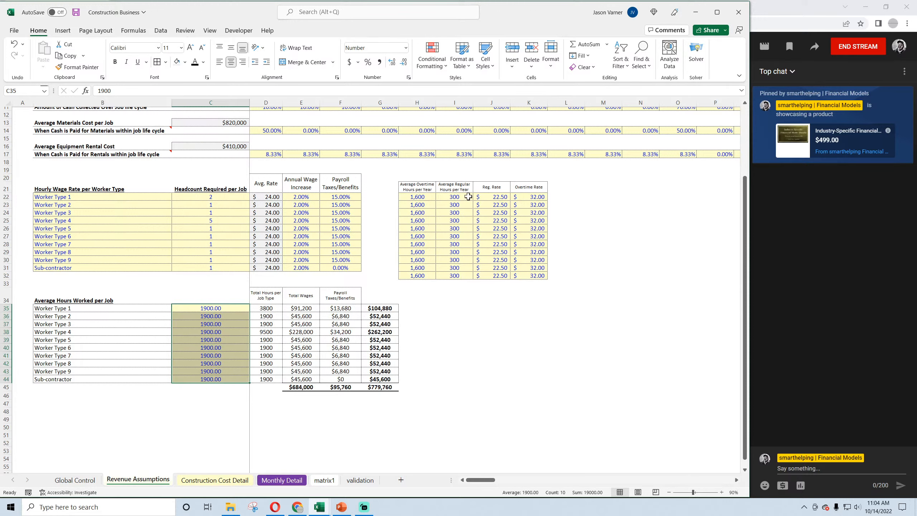
Check the material cost items on Construction Cost Detail, return to Revenue Assumptions, and save the workbook
{"action": "scroll", "coordinate": [347, 318], "scroll_direction": "up", "scroll_amount": 3}
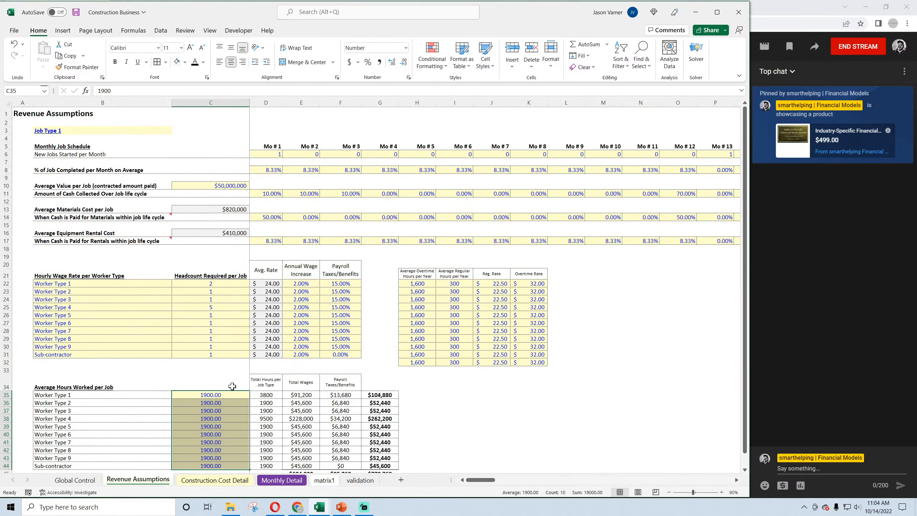
{"action": "left_click", "coordinate": [233, 482]}
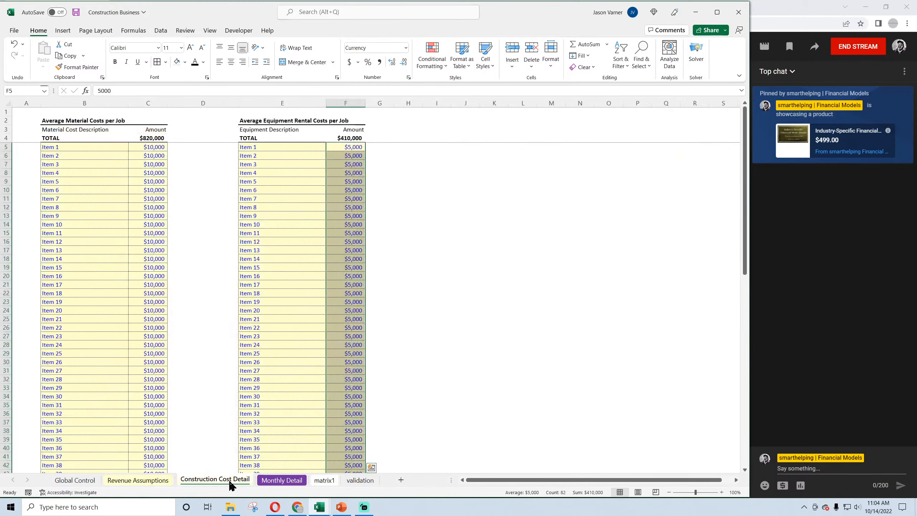
{"action": "left_click", "coordinate": [157, 147]}
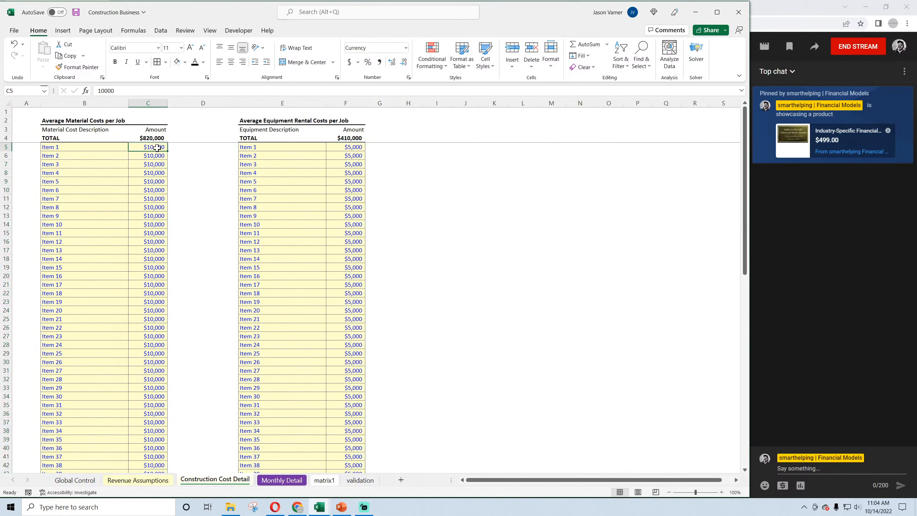
{"action": "left_click", "coordinate": [76, 13]}
{"action": "left_click", "coordinate": [153, 481]}
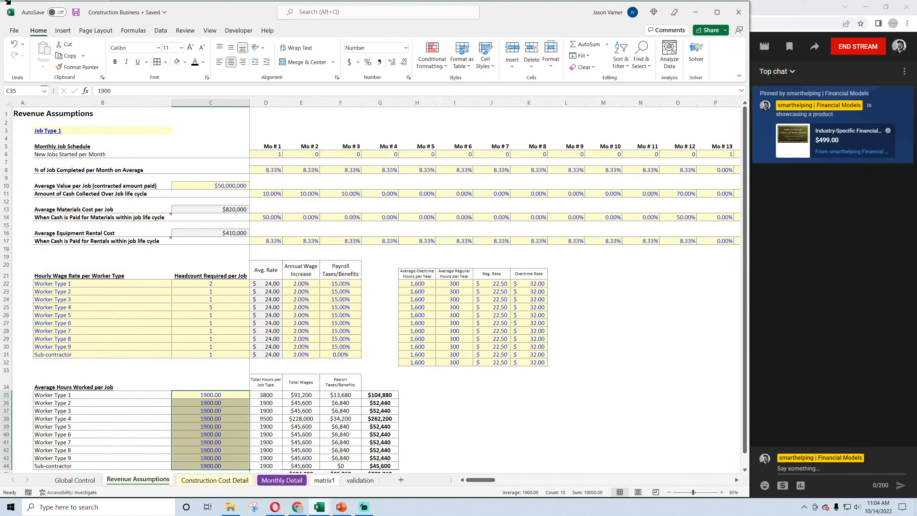
{"action": "left_click", "coordinate": [76, 12]}
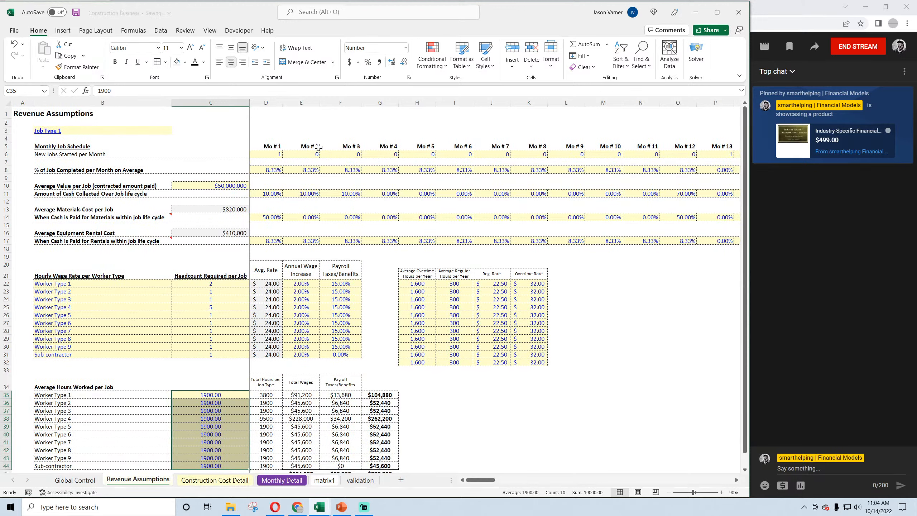
Review the New Jobs Started per Month entries from Mo # 1 to Mo # 7 and save the workbook
{"action": "left_click", "coordinate": [272, 154]}
{"action": "left_click", "coordinate": [293, 154]}
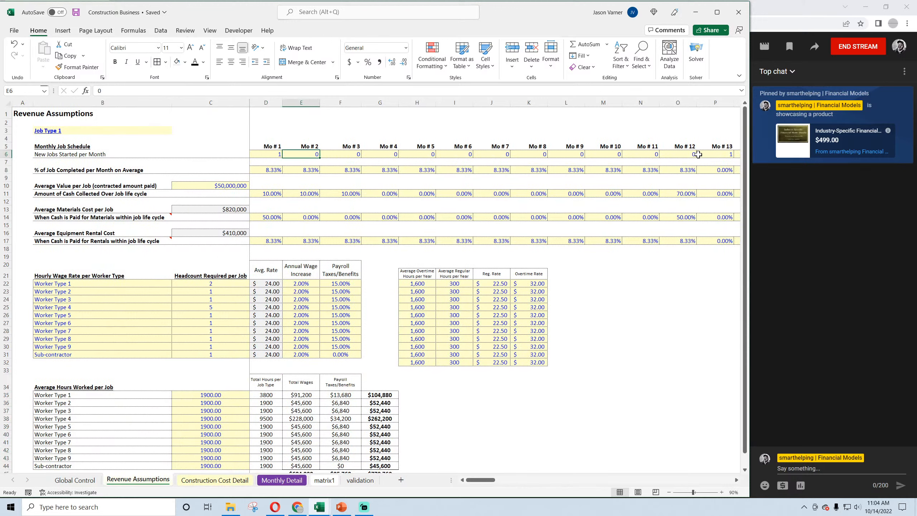
{"action": "left_click", "coordinate": [76, 12]}
{"action": "left_click", "coordinate": [347, 154]}
{"action": "key", "text": "Right"}
{"action": "key", "text": "Right"}
{"action": "key", "text": "Right"}
{"action": "key", "text": "Right"}
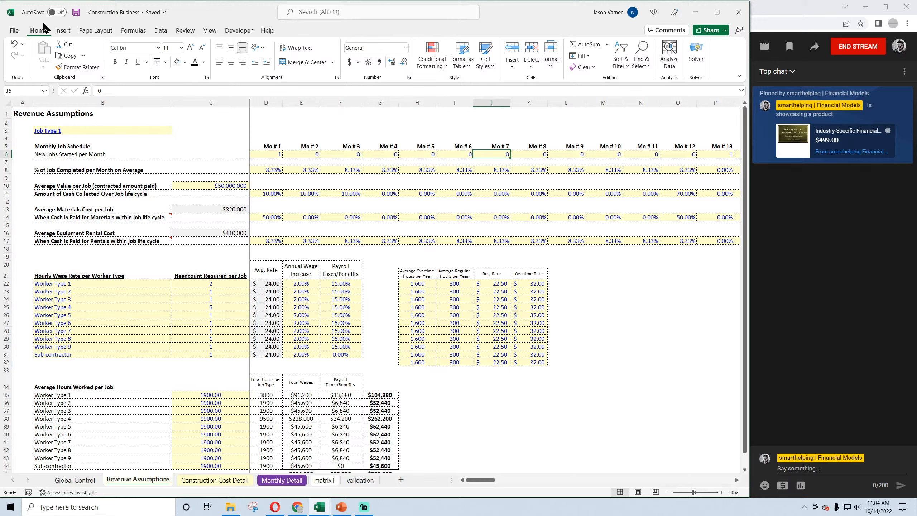
{"action": "left_click", "coordinate": [77, 12]}
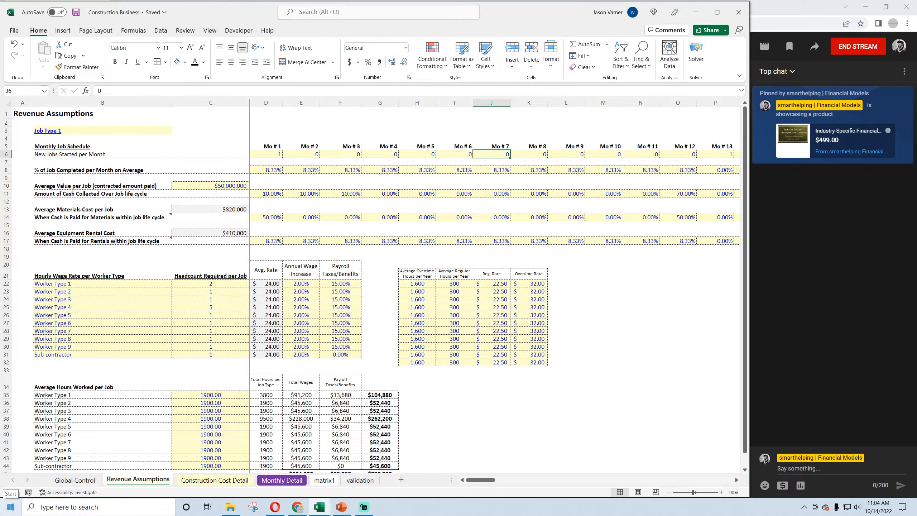
{"action": "left_click", "coordinate": [73, 17]}
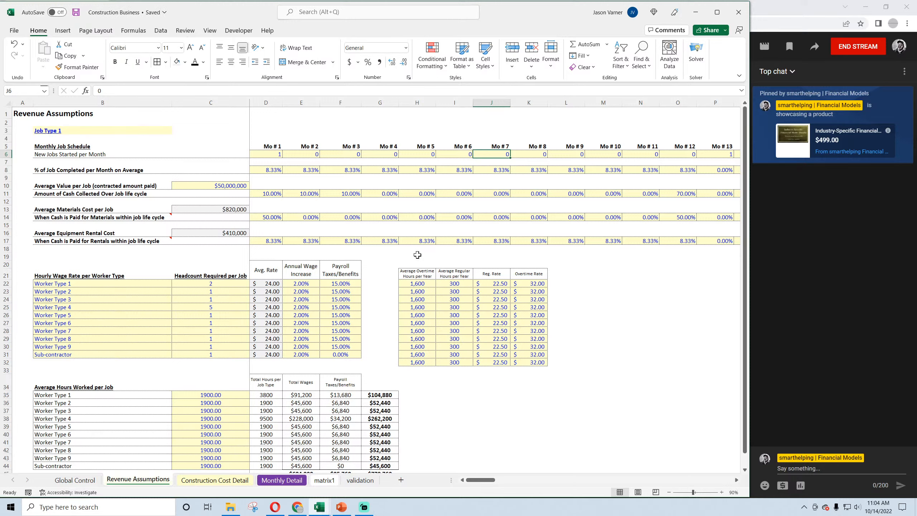
{"action": "left_click", "coordinate": [76, 12]}
Switch to Chrome and look through the industry-specific template list on the SmartHelping site's Industries page
{"action": "left_click", "coordinate": [304, 510]}
{"action": "left_click", "coordinate": [183, 7]}
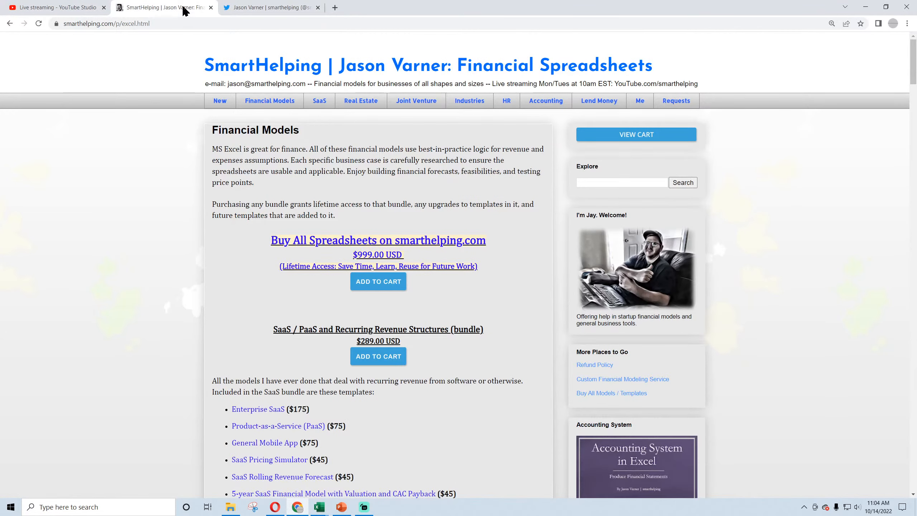
{"action": "left_click", "coordinate": [484, 102]}
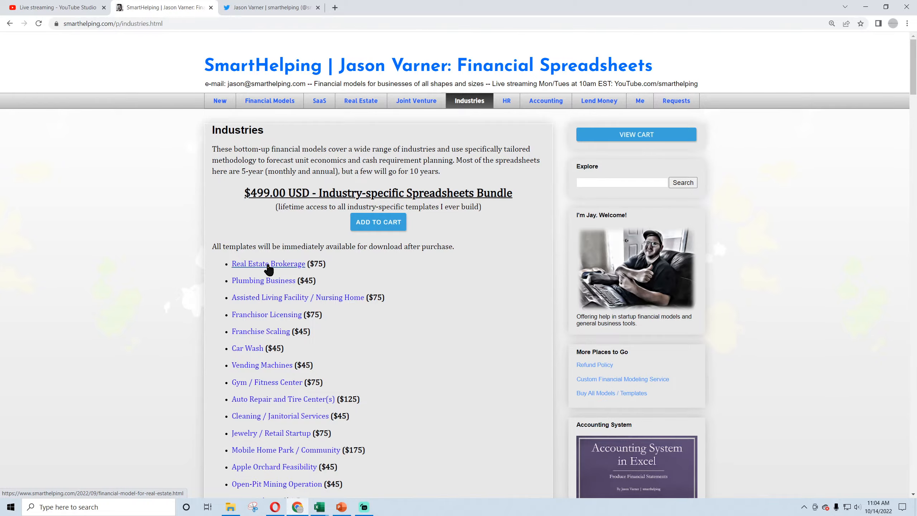
{"action": "scroll", "coordinate": [263, 318], "scroll_direction": "down", "scroll_amount": 10}
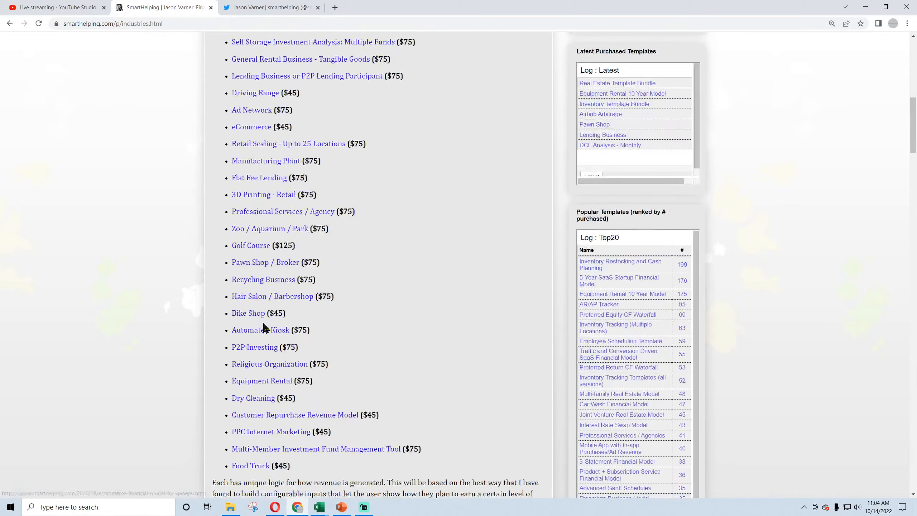
{"action": "scroll", "coordinate": [265, 327], "scroll_direction": "down", "scroll_amount": 3}
{"action": "scroll", "coordinate": [266, 325], "scroll_direction": "up", "scroll_amount": 15}
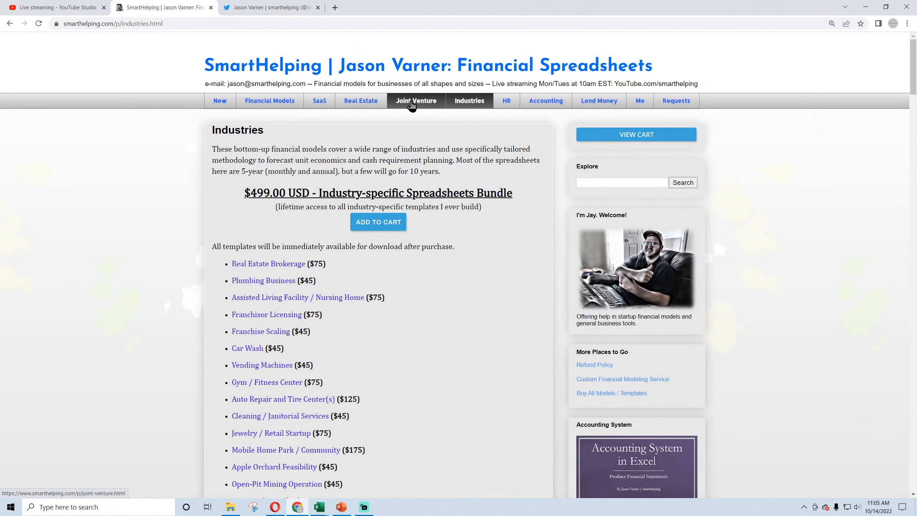
Open the Financial Models page and examine the Buy All Spreadsheets offer, its price, and the lifetime access terms
{"action": "left_click", "coordinate": [281, 102]}
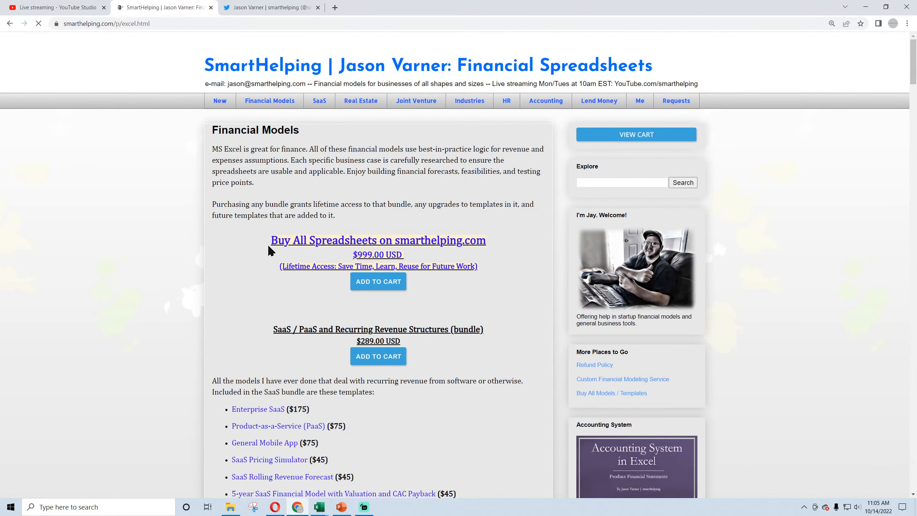
{"action": "left_click_drag", "start_coordinate": [271, 240], "coordinate": [486, 252]}
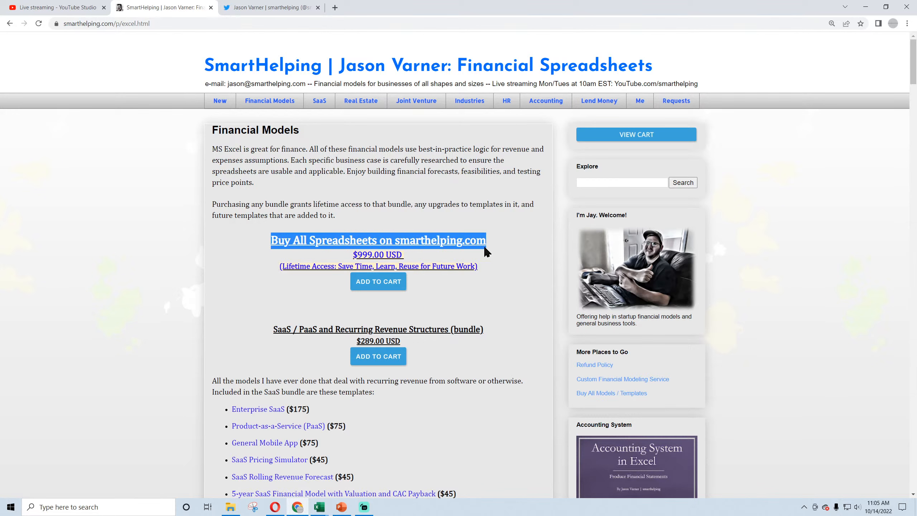
{"action": "left_click", "coordinate": [429, 243]}
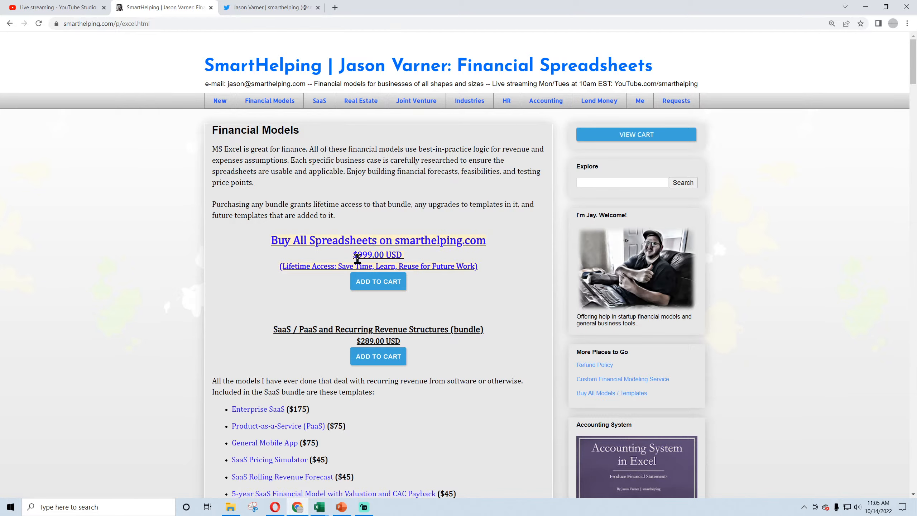
{"action": "left_click_drag", "start_coordinate": [356, 253], "coordinate": [401, 255]}
{"action": "left_click", "coordinate": [375, 254]}
{"action": "left_click_drag", "start_coordinate": [284, 266], "coordinate": [472, 266]}
{"action": "left_click", "coordinate": [456, 266]}
{"action": "left_click_drag", "start_coordinate": [282, 267], "coordinate": [452, 266]}
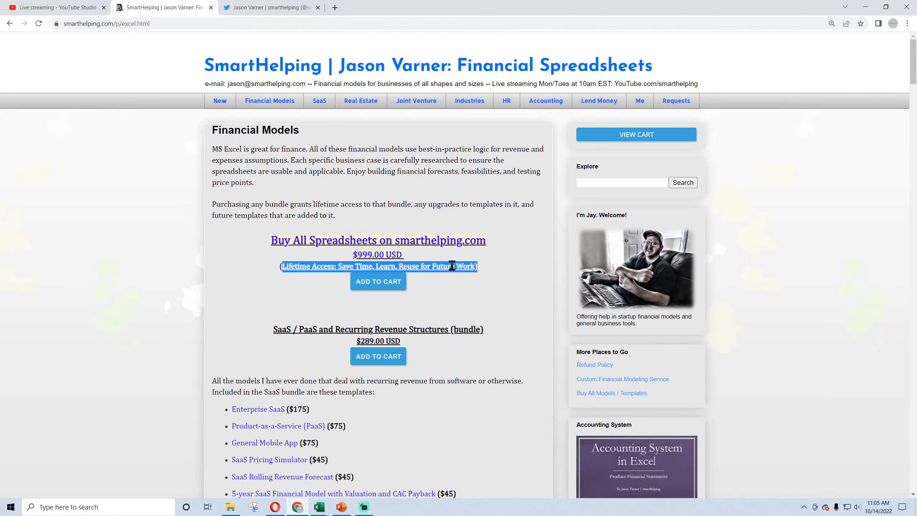
{"action": "left_click", "coordinate": [451, 265]}
{"action": "scroll", "coordinate": [278, 233], "scroll_direction": "down", "scroll_amount": 5}
{"action": "scroll", "coordinate": [274, 232], "scroll_direction": "up", "scroll_amount": 5}
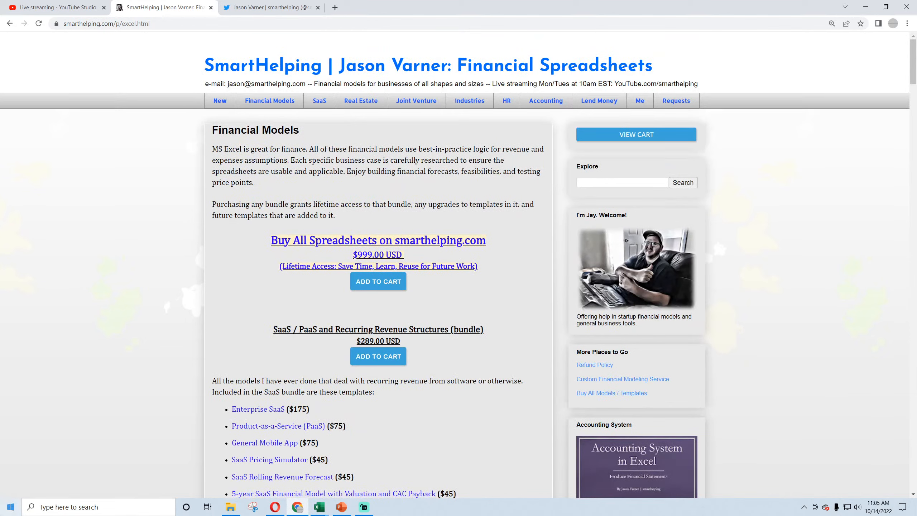
Switch back to the Construction Business workbook in Excel and review Revenue Assumptions from Job Type 1 through the wage and hours tables
{"action": "left_click", "coordinate": [323, 508]}
{"action": "left_click", "coordinate": [375, 490]}
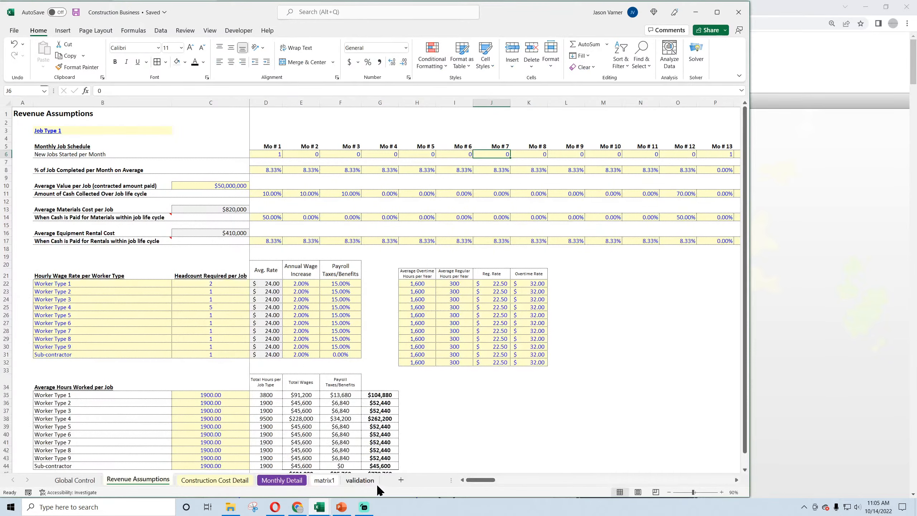
{"action": "left_click", "coordinate": [486, 419]}
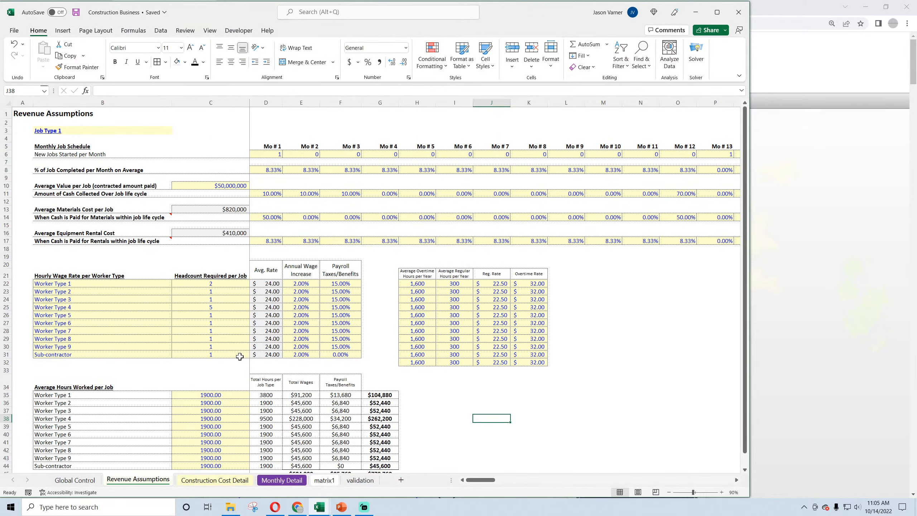
{"action": "left_click", "coordinate": [83, 146]}
{"action": "left_click", "coordinate": [74, 128]}
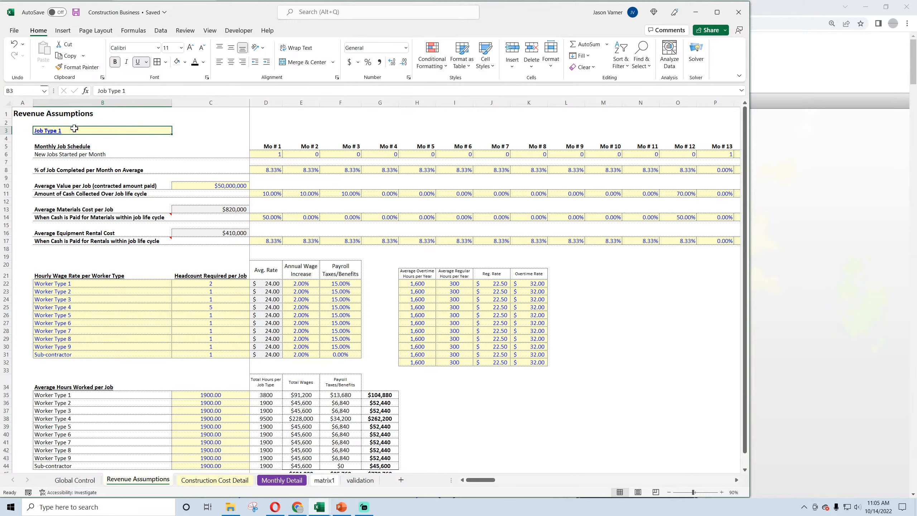
{"action": "scroll", "coordinate": [84, 300], "scroll_direction": "down", "scroll_amount": 3}
{"action": "scroll", "coordinate": [86, 303], "scroll_direction": "up", "scroll_amount": 3}
{"action": "scroll", "coordinate": [275, 390], "scroll_direction": "down", "scroll_amount": 3}
{"action": "left_click_drag", "start_coordinate": [61, 189], "coordinate": [535, 383]}
{"action": "left_click", "coordinate": [428, 347]}
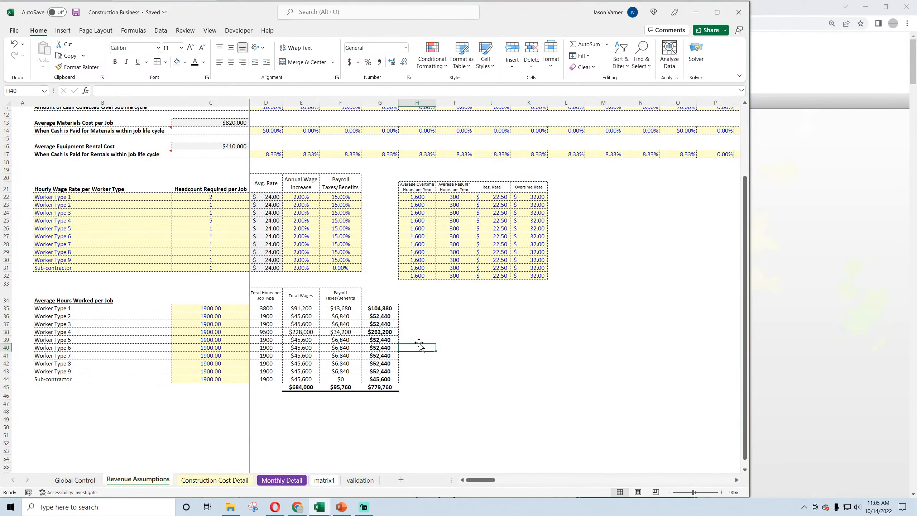
{"action": "scroll", "coordinate": [427, 346], "scroll_direction": "up", "scroll_amount": 3}
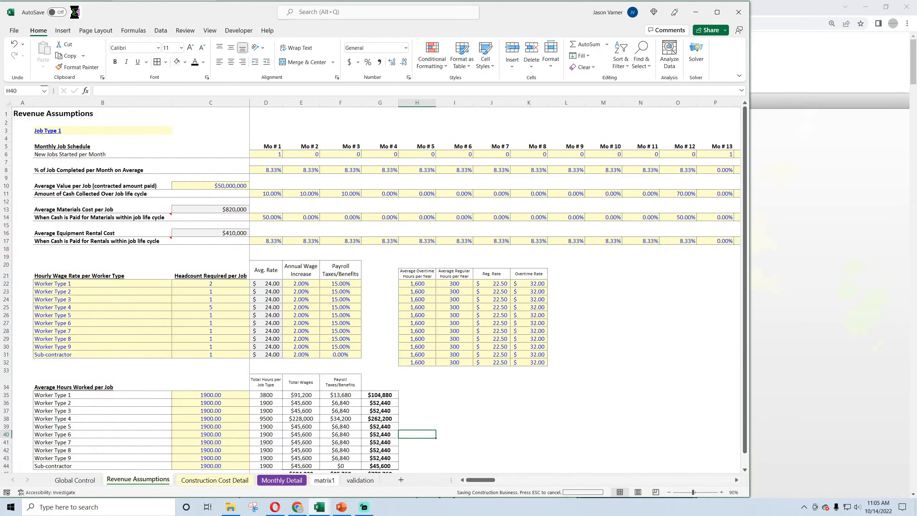